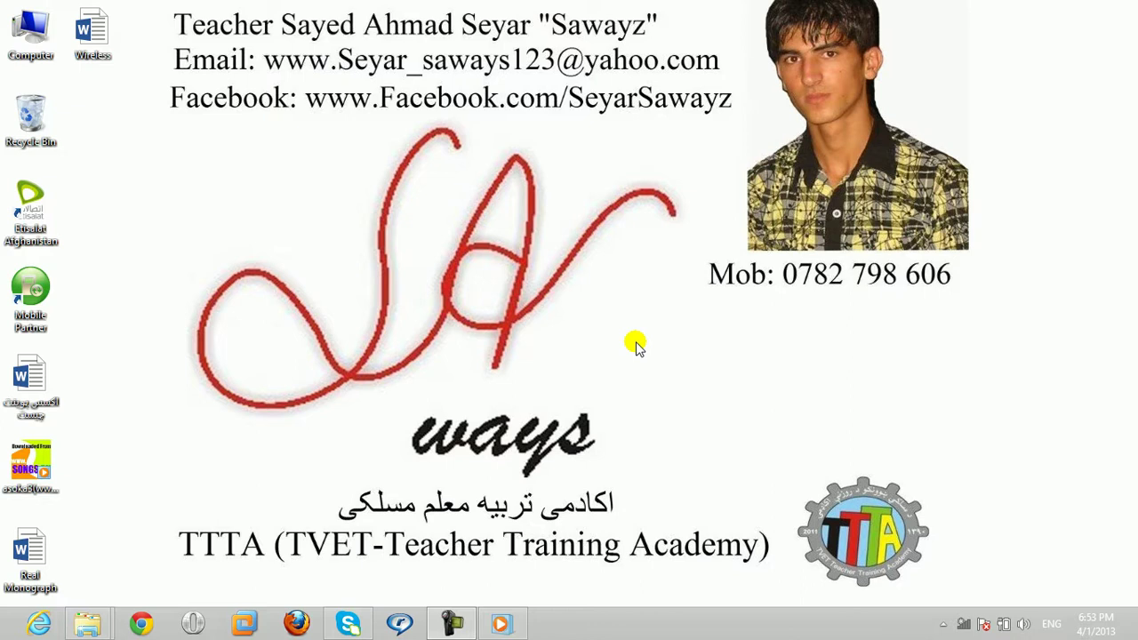
Step: Launch Excel from the Run prompt, create blank workbook Book1, and show the Data ribbon
key(super+r)
key(Return)
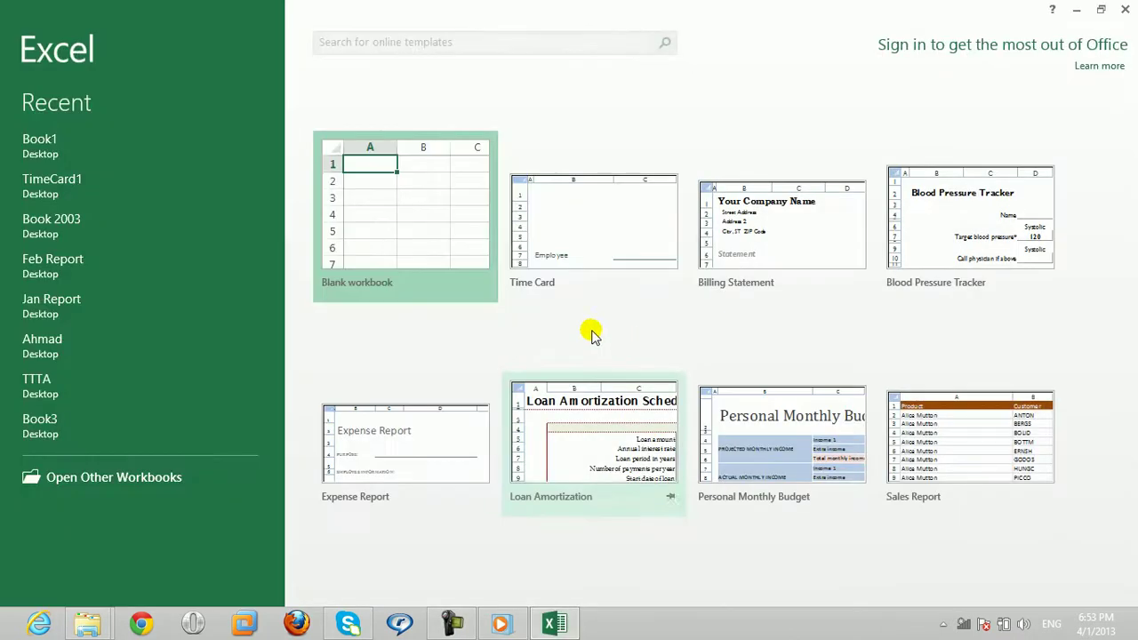
click(416, 250)
click(363, 264)
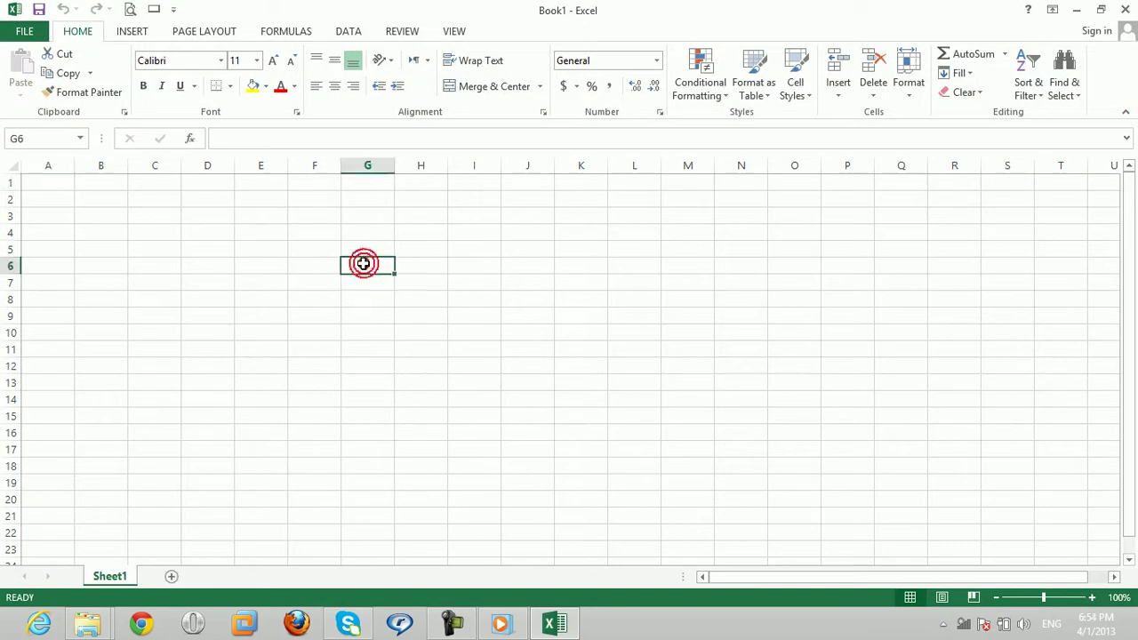
click(349, 34)
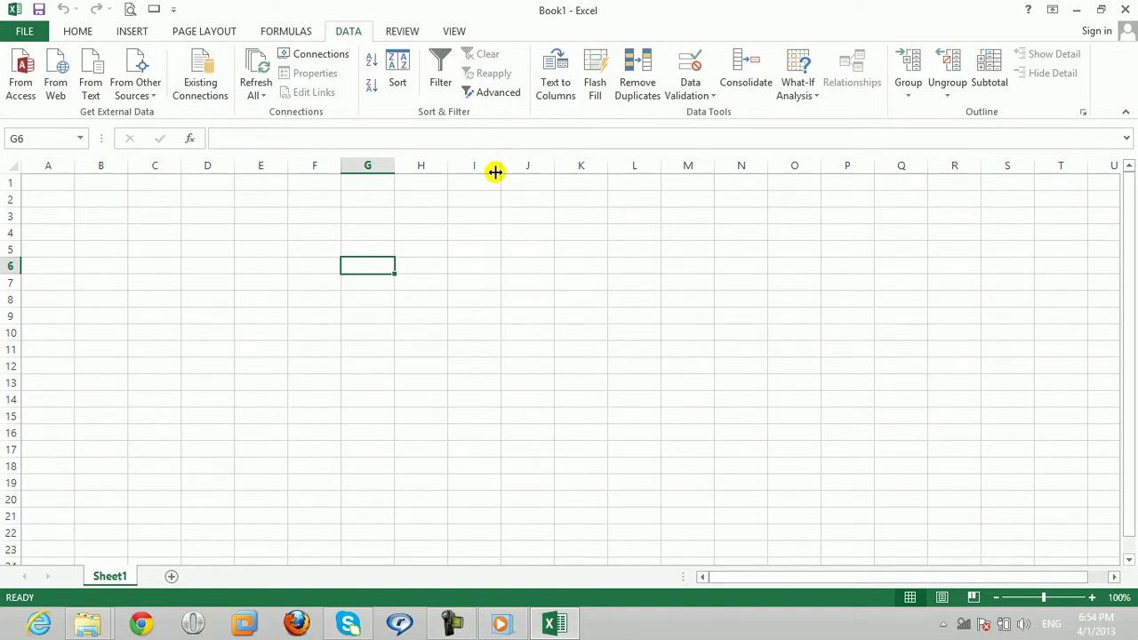
Step: Enter the headers Name, Class, Major, Teacher and Fees into cells A1 through E1
click(37, 183)
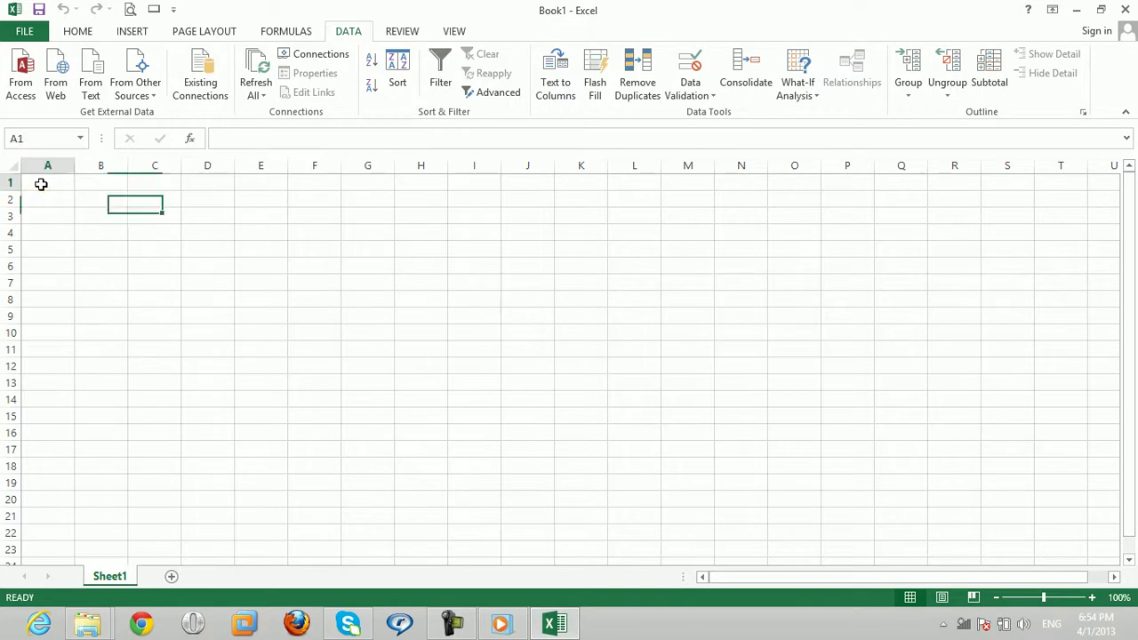
text(Name)
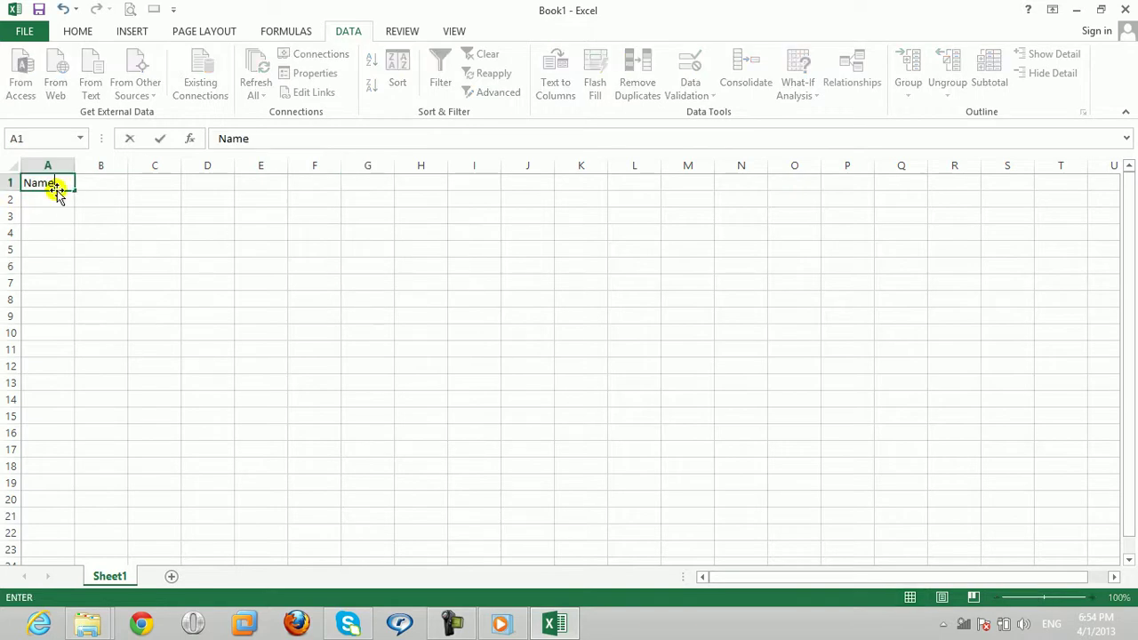
key(Return)
key(Right)
key(Up)
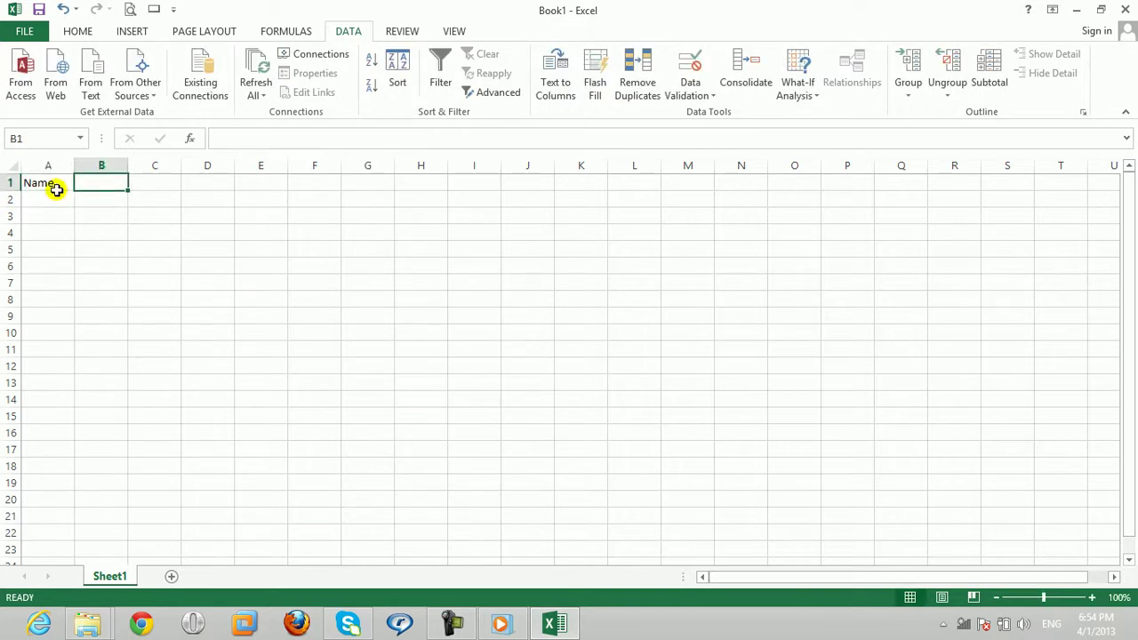
text(M)
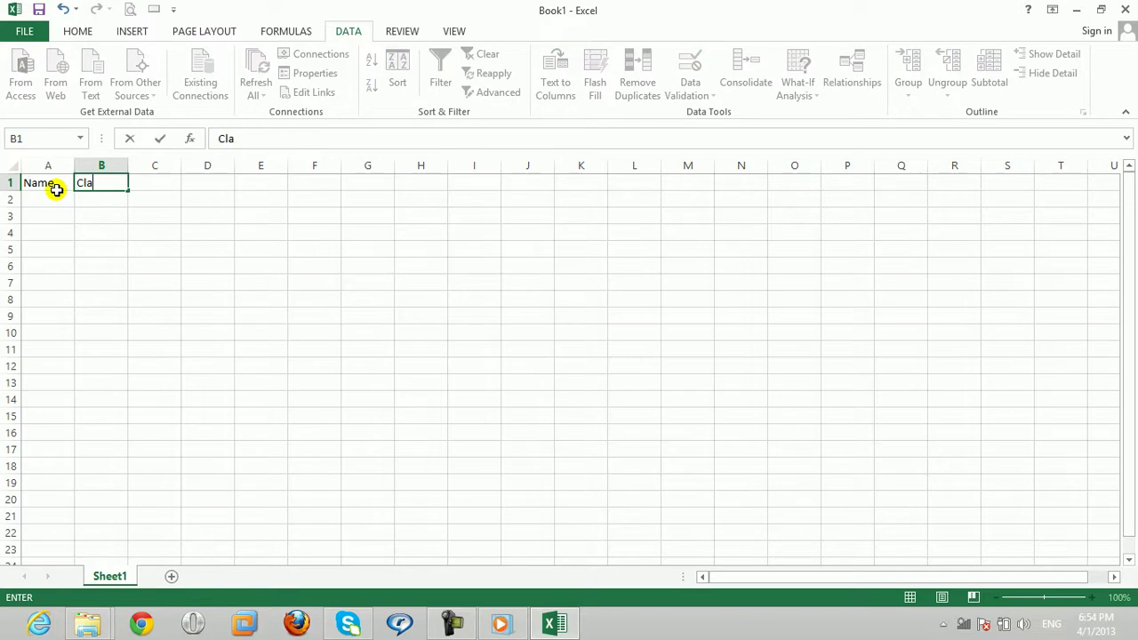
text(ss)
key(Tab)
text(Majo)
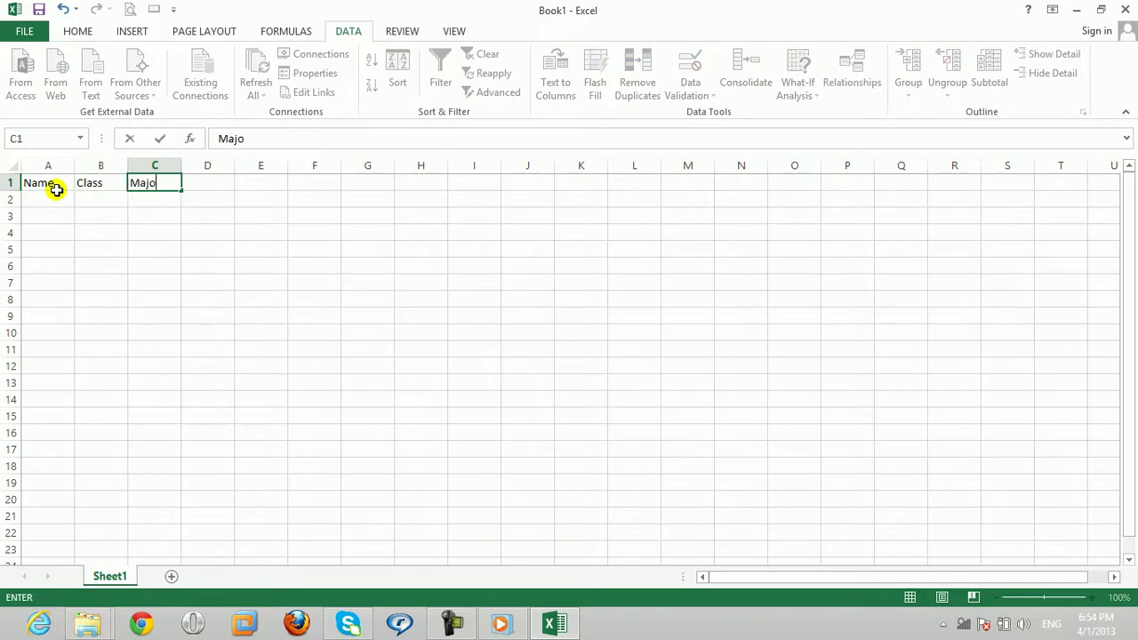
text(r)
key(Tab)
text(Teacher)
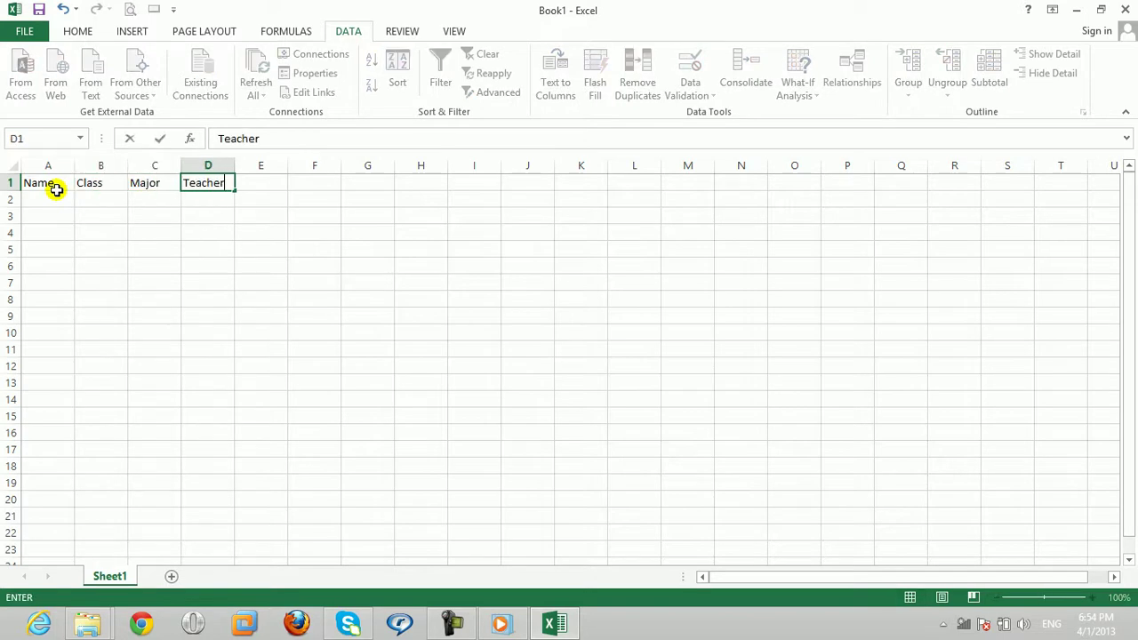
key(Tab)
text(Fees)
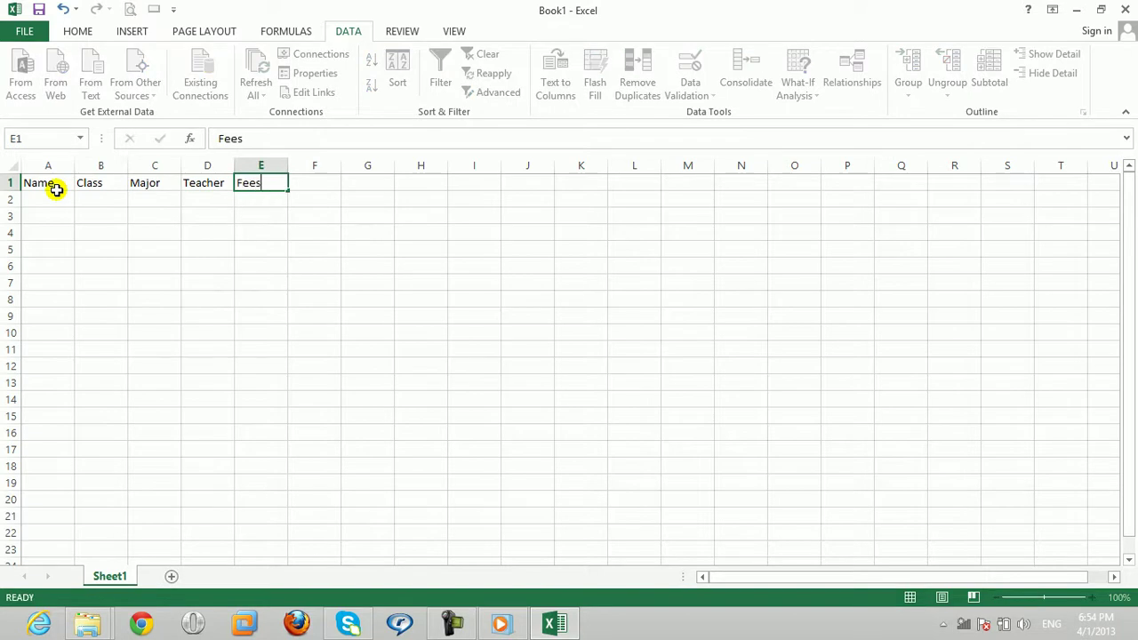
key(Return)
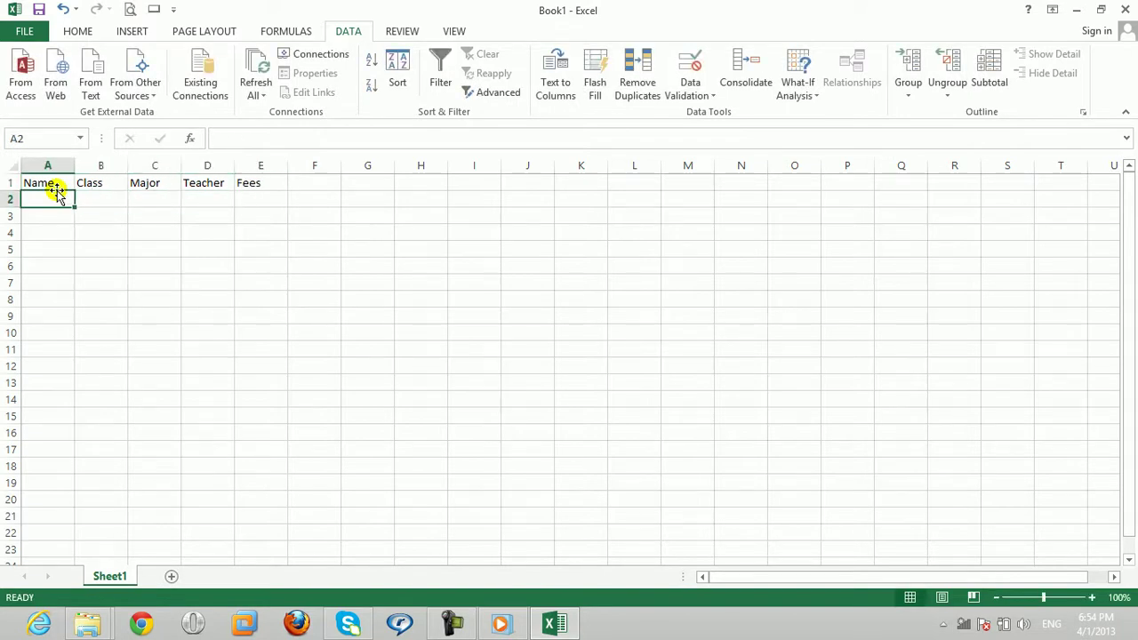
Step: Enter six student names down column A in A2:A7
text(Ahmad)
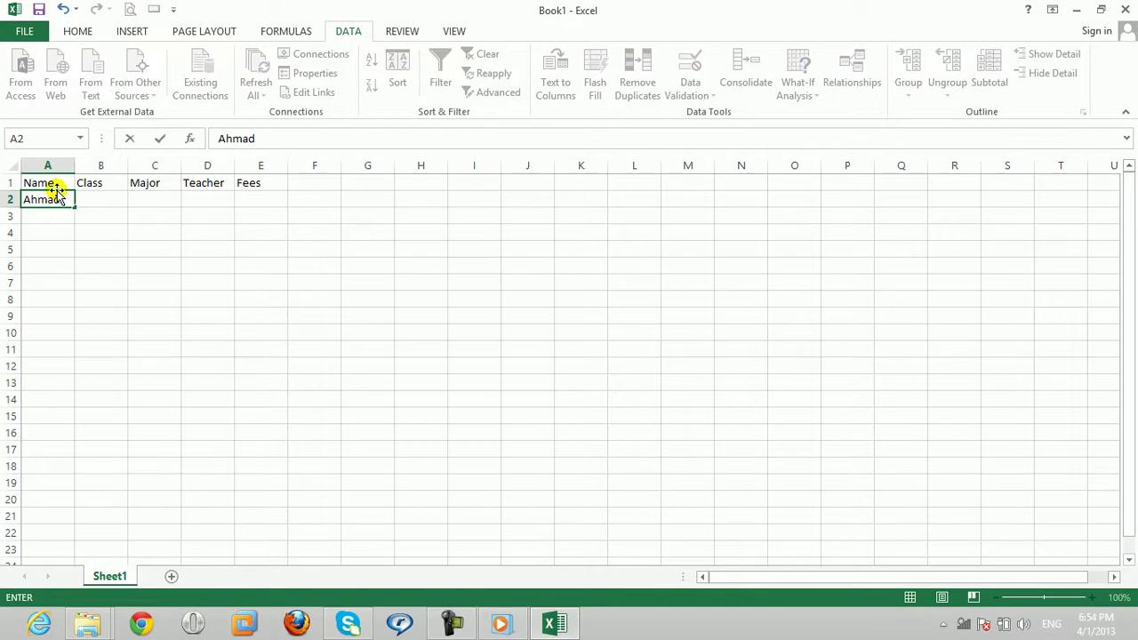
click(51, 194)
click(56, 221)
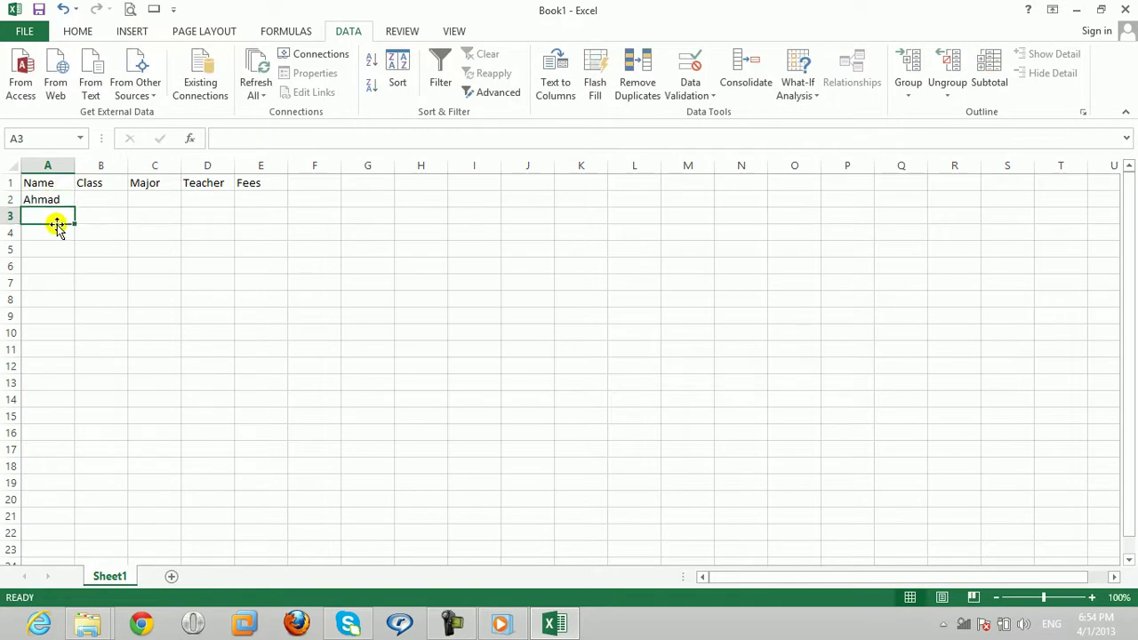
text(Mahood)
key(Return)
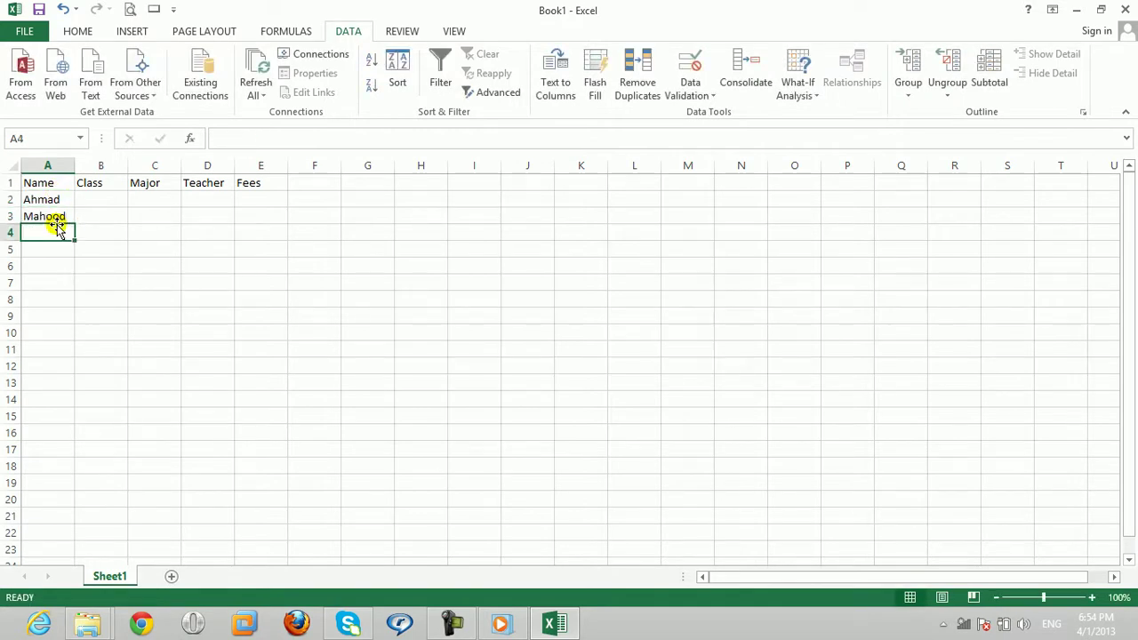
text(Asad)
key(Return)
text(Ak)
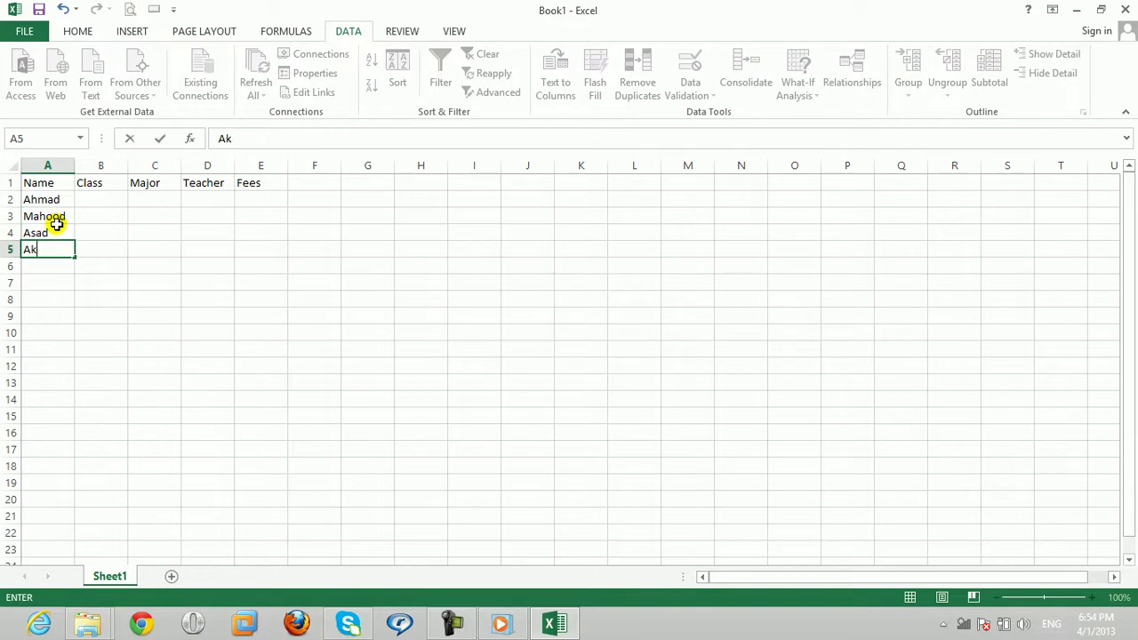
text(bar)
key(Return)
text(J)
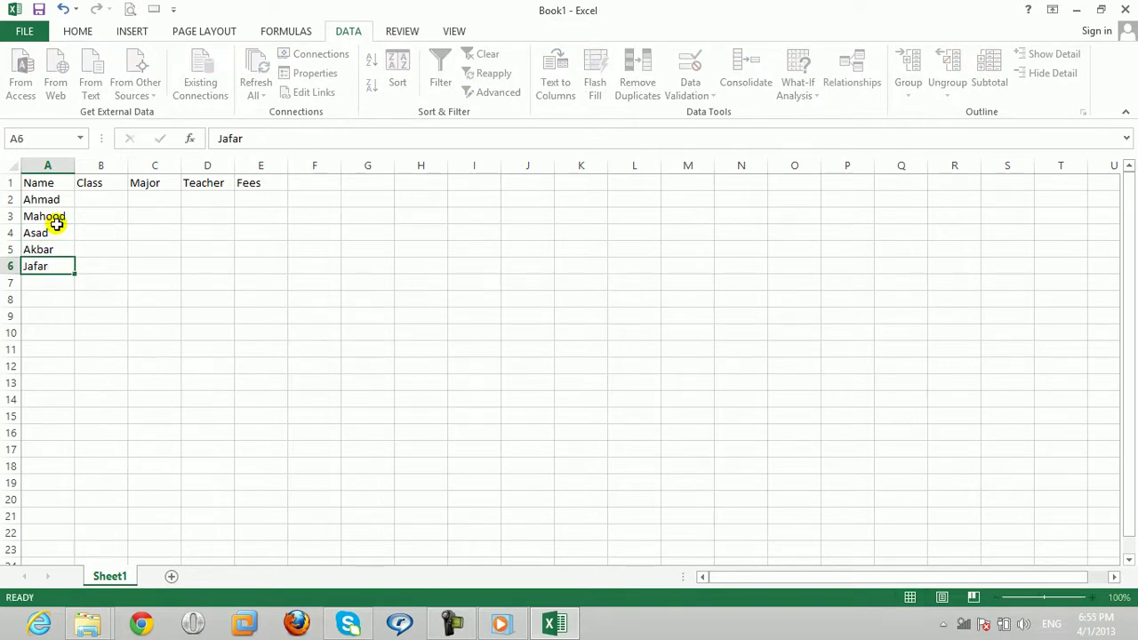
key(Return)
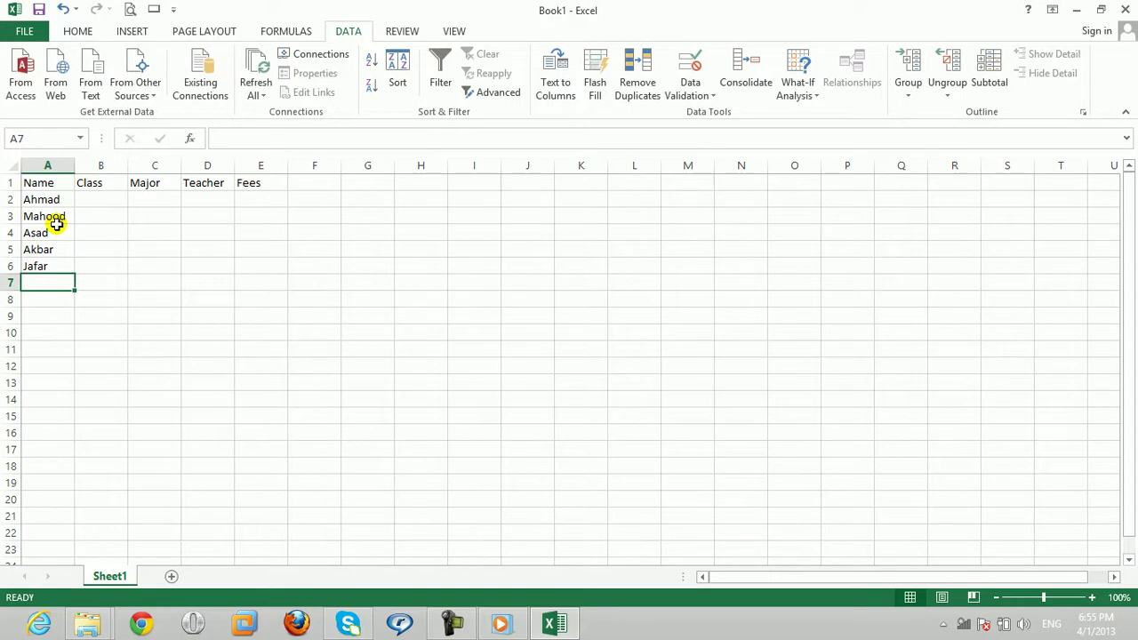
text(Azim)
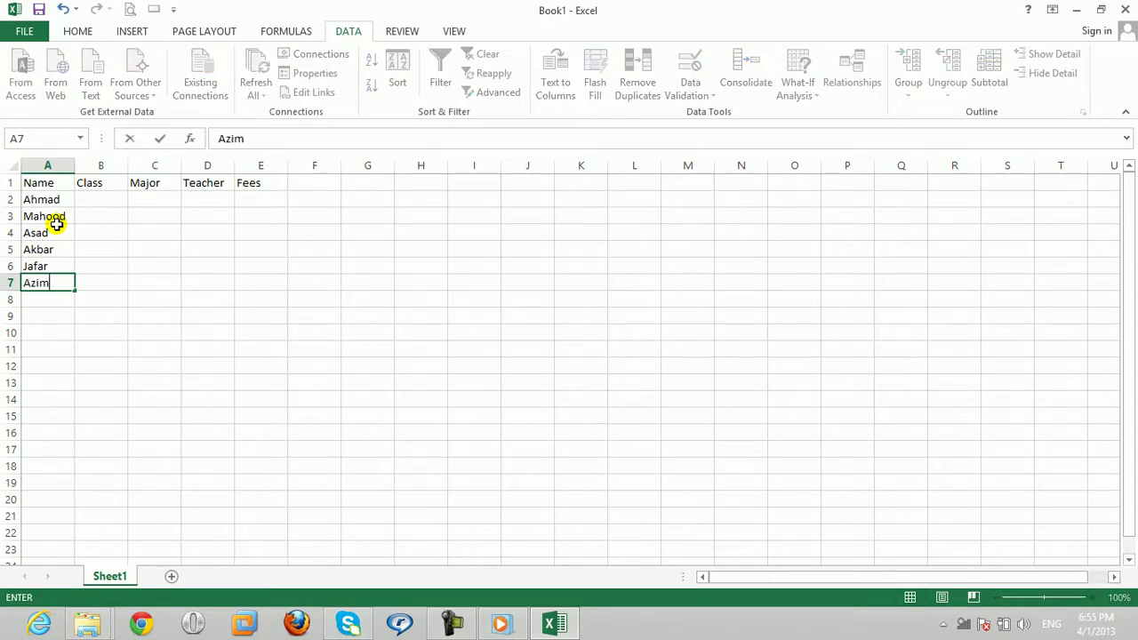
key(Tab)
Step: Fill the Class column B2:B7 with A, A, B, B, C, C
key(Up)
key(Up)
key(Up)
key(Up)
key(Up)
text(A)
key(Return)
text(A)
key(Return)
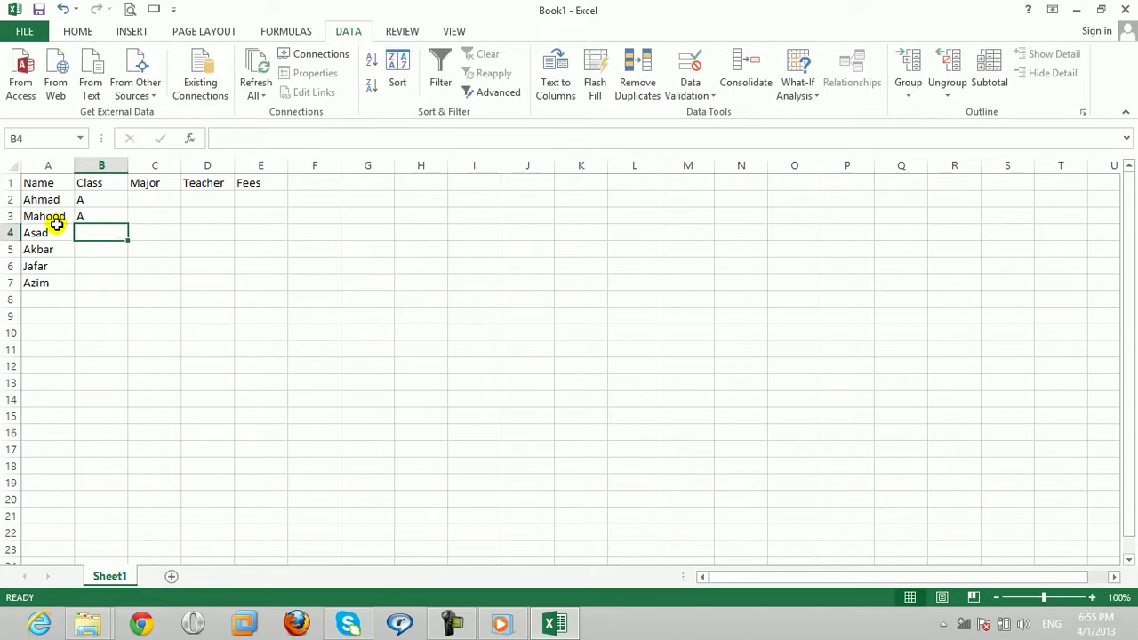
text(BA)
key(Return)
text(B)
key(Return)
text(C)
key(Return)
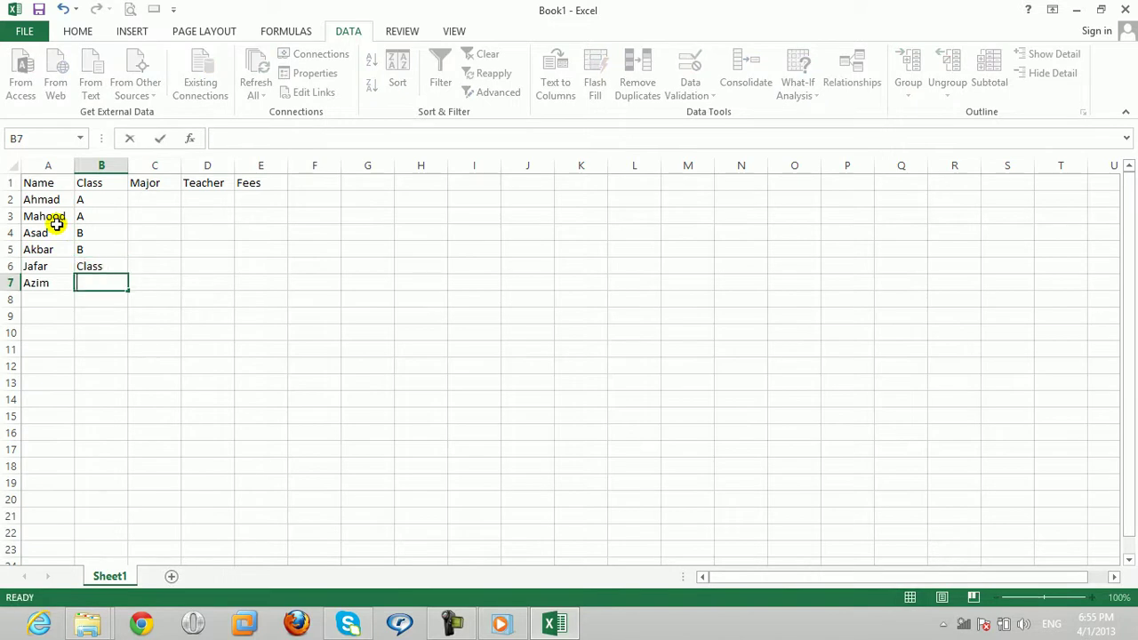
text(C)
key(BackSpace)
key(Up)
text(CC)
key(Tab)
key(Up)
key(Up)
key(Up)
key(Up)
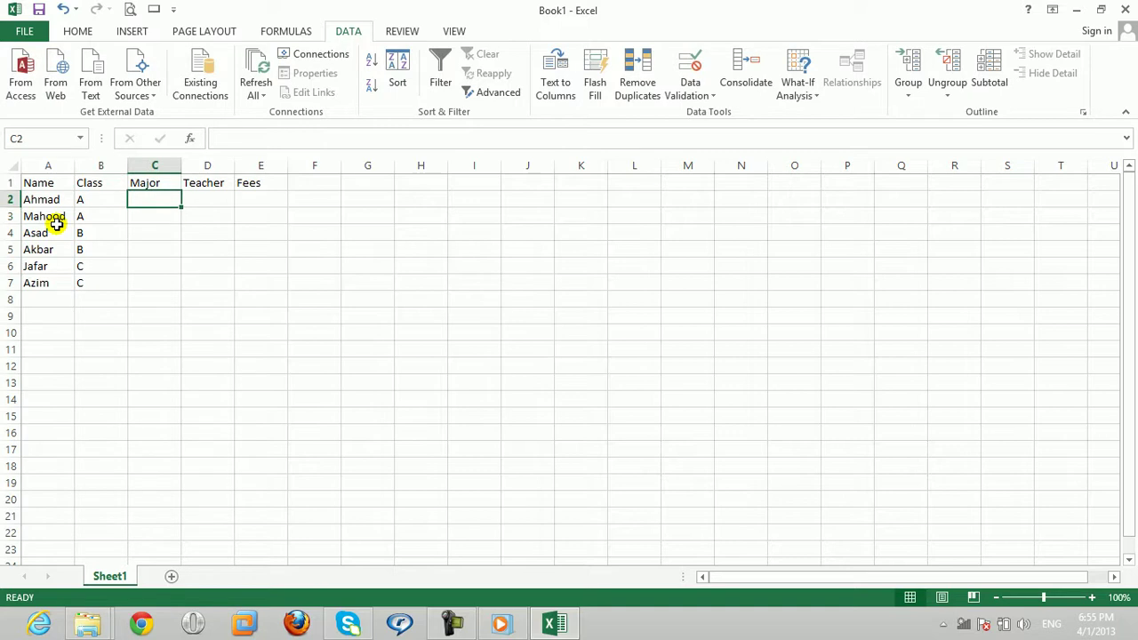
Step: Enter Majors DIT, DIT, BCS, BCS, BBA, BBA into C2:C7
text(dit)
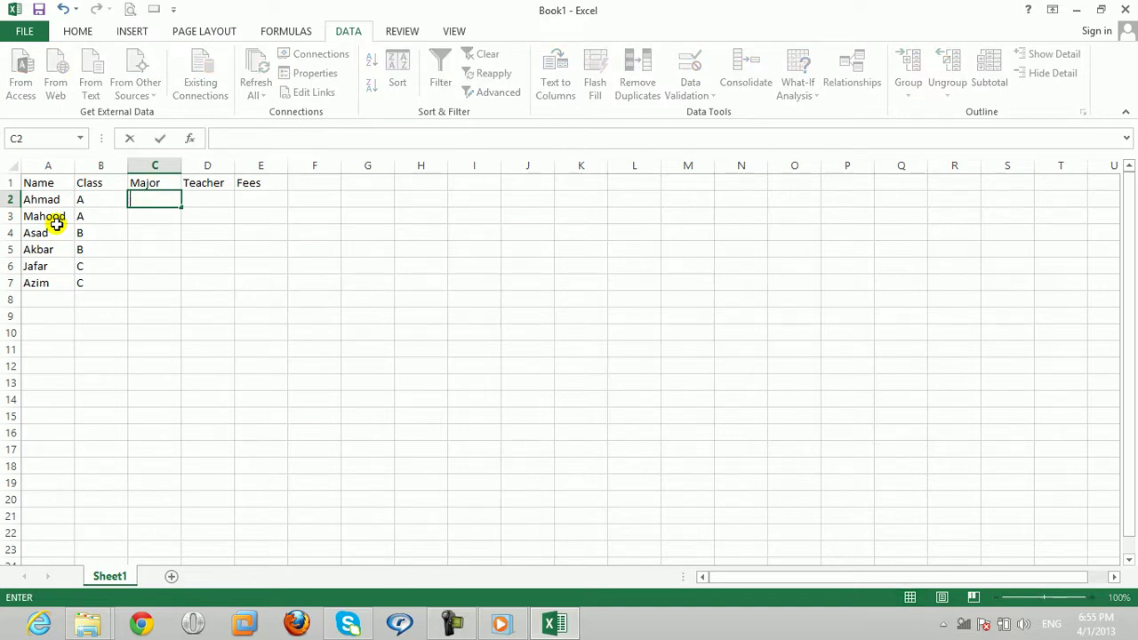
key(Return)
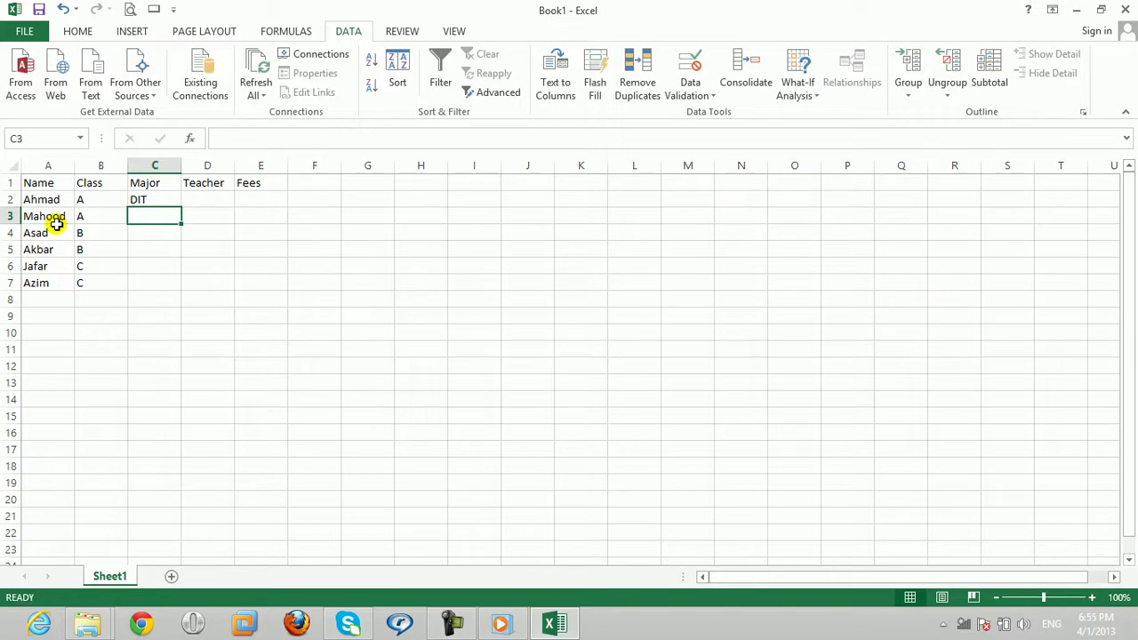
text(d)
key(Left)
key(Right)
key(Down)
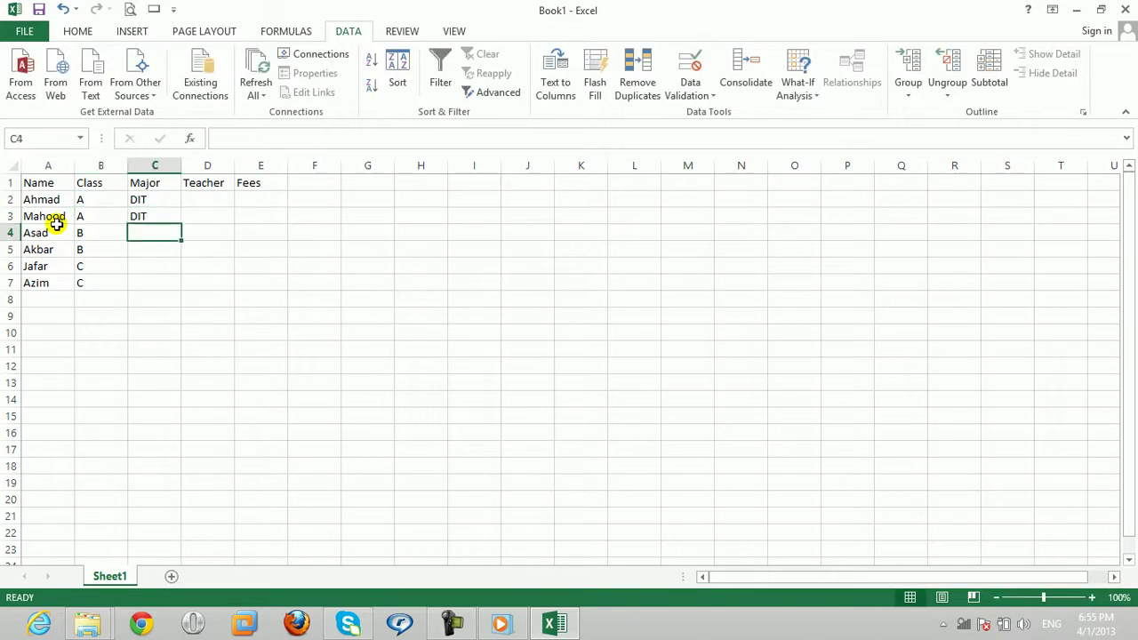
text(B)
key(Return)
text(BCS)
text(B)
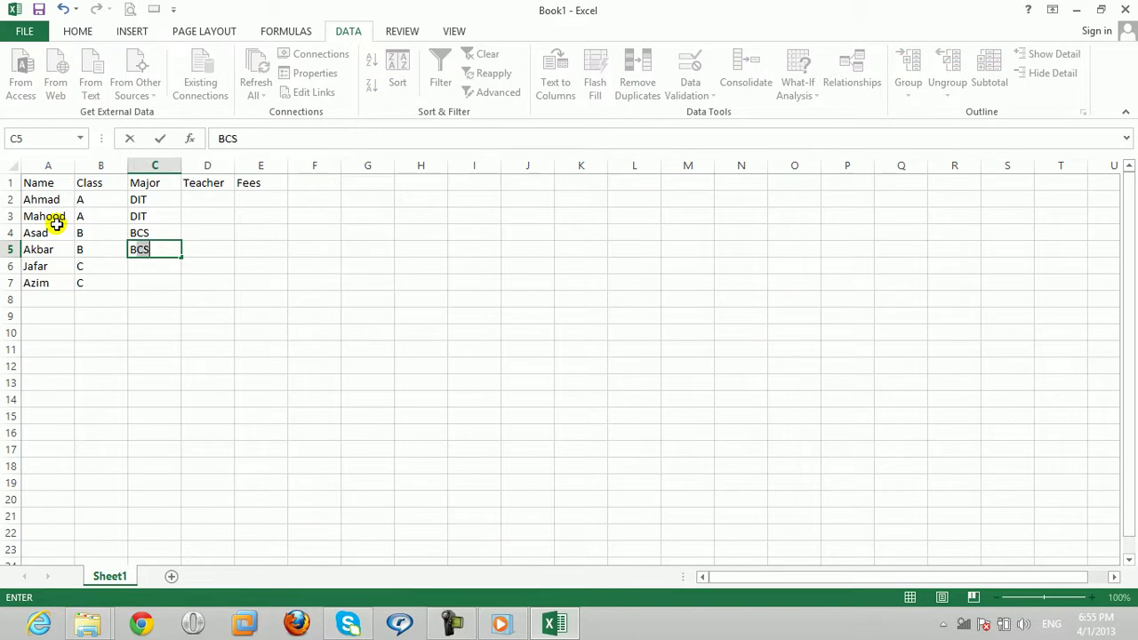
key(Return)
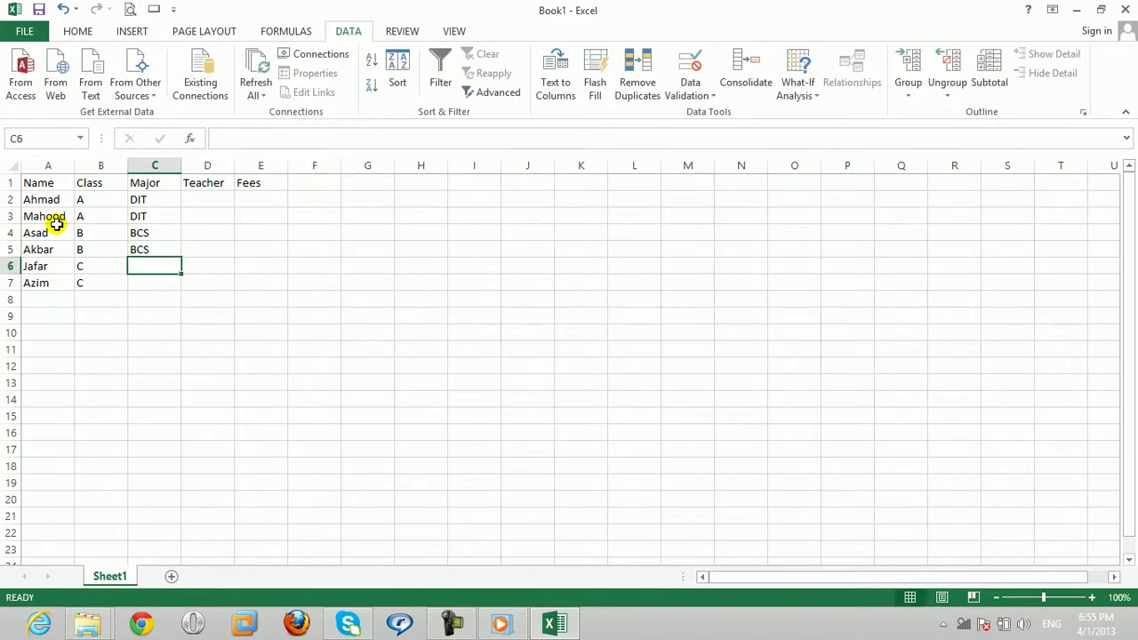
text(BBA)
key(Return)
text(BBA)
key(Right)
key(Up)
key(Up)
key(Up)
key(Up)
key(Up)
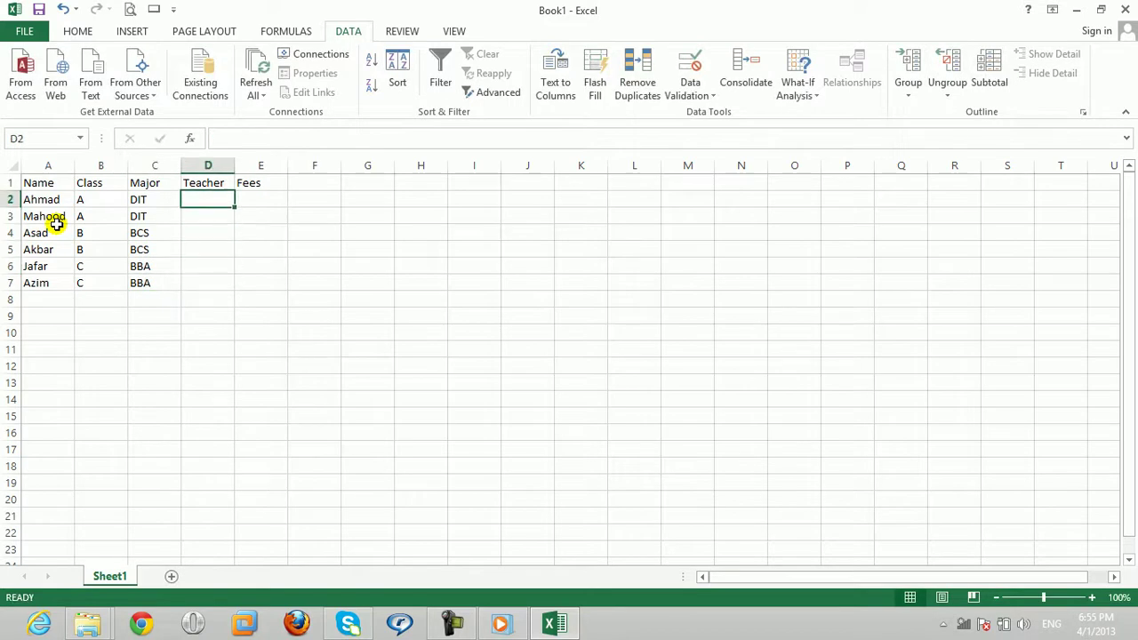
Step: Enter the six teacher names, each prefixed 'T.', into D2:D7
text(T)
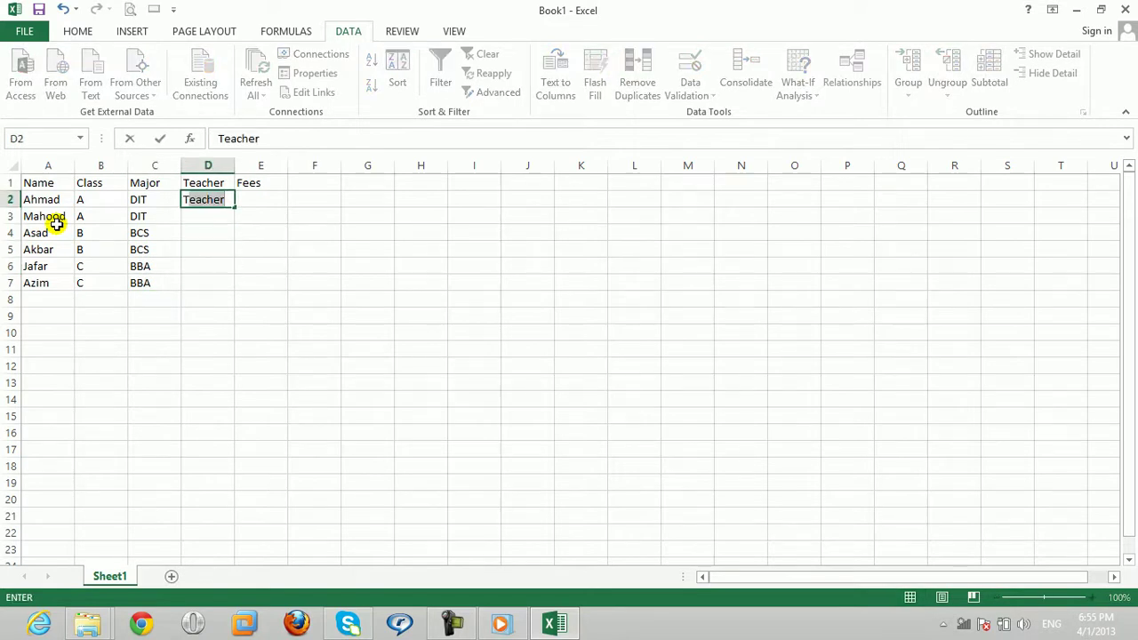
text(.LI)
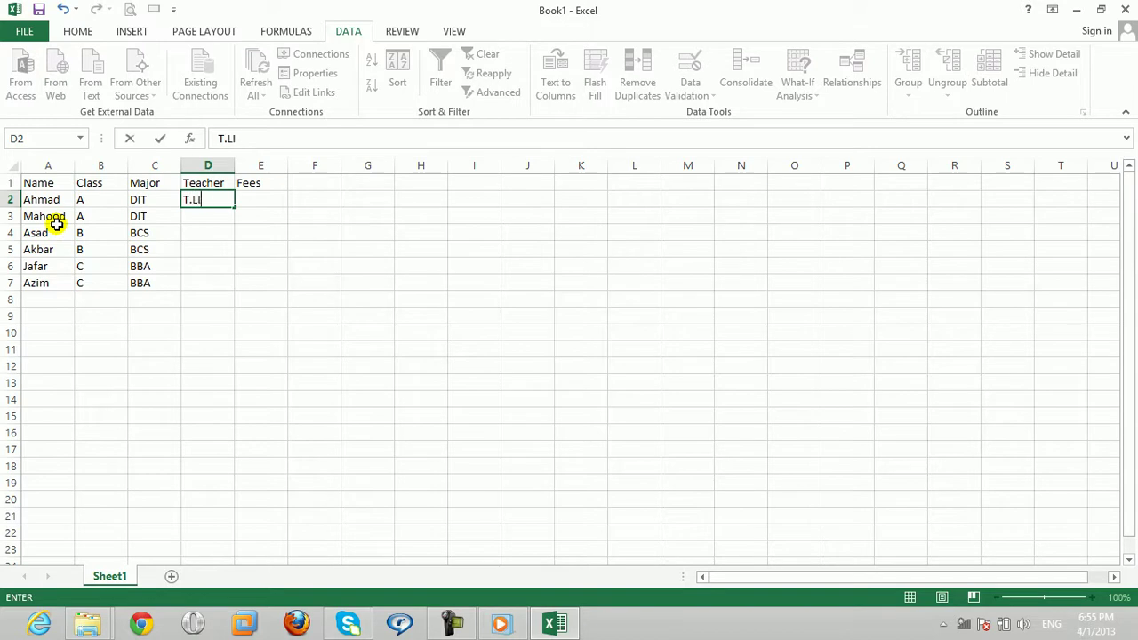
key(Return)
key(Up)
text(T.)
key(Return)
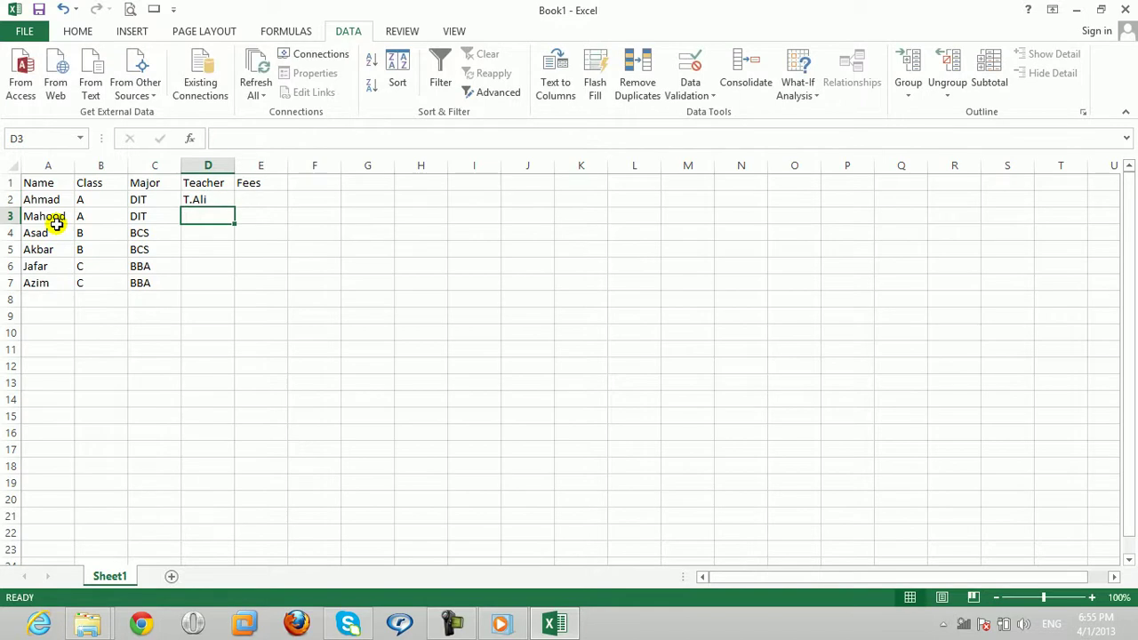
text(T.Wahe)
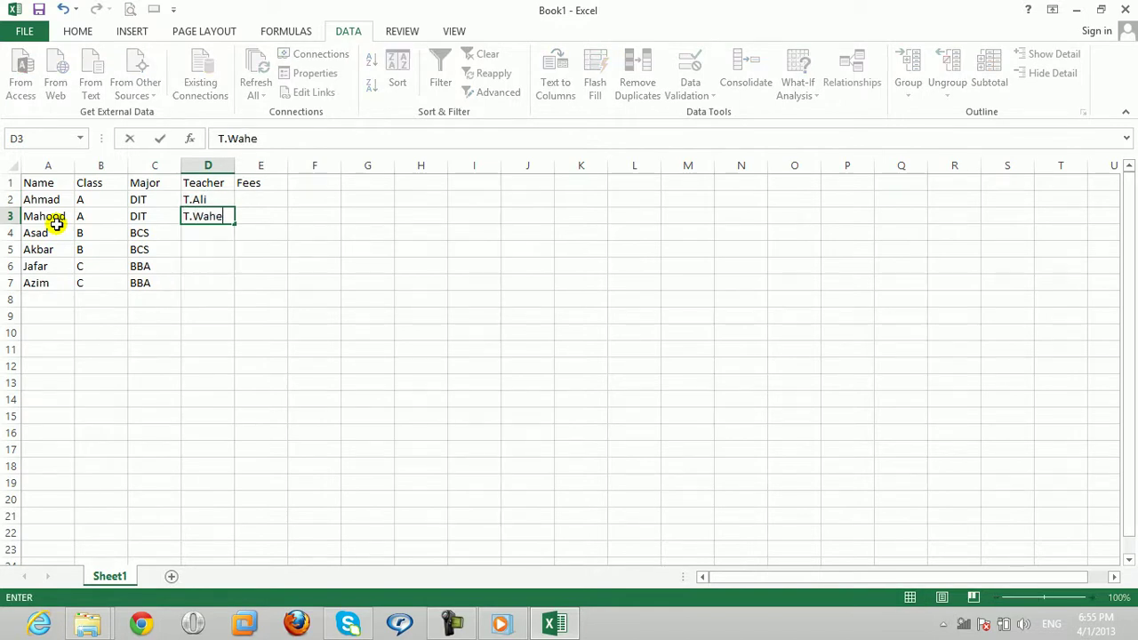
text(d)
key(Return)
text(T.Qais)
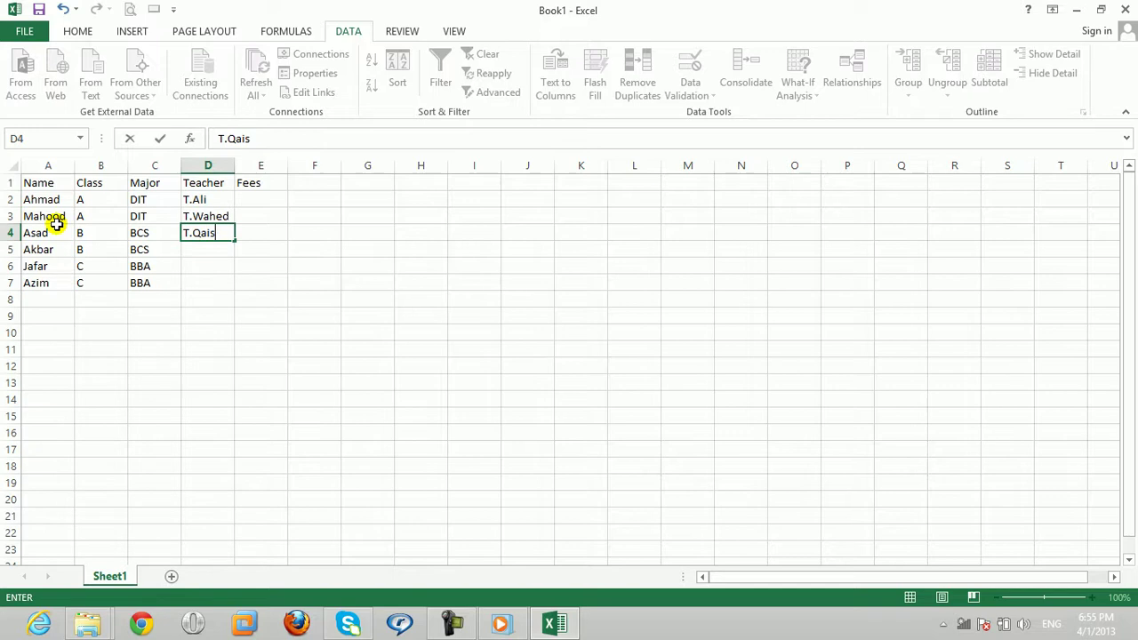
key(Return)
text(T)
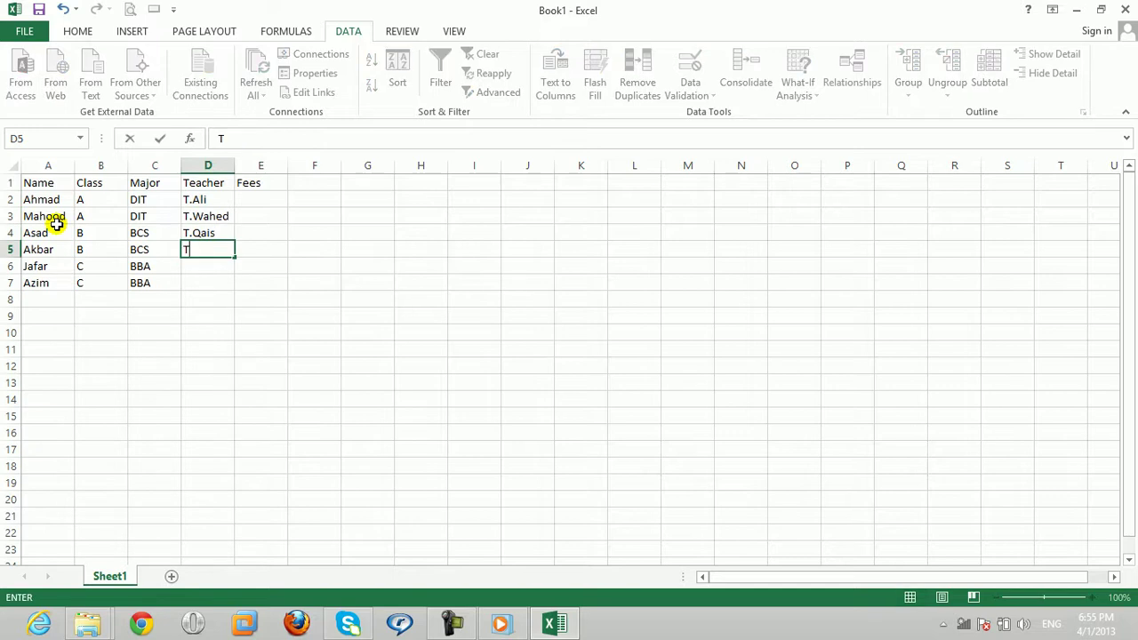
text(.Sameer)
key(Return)
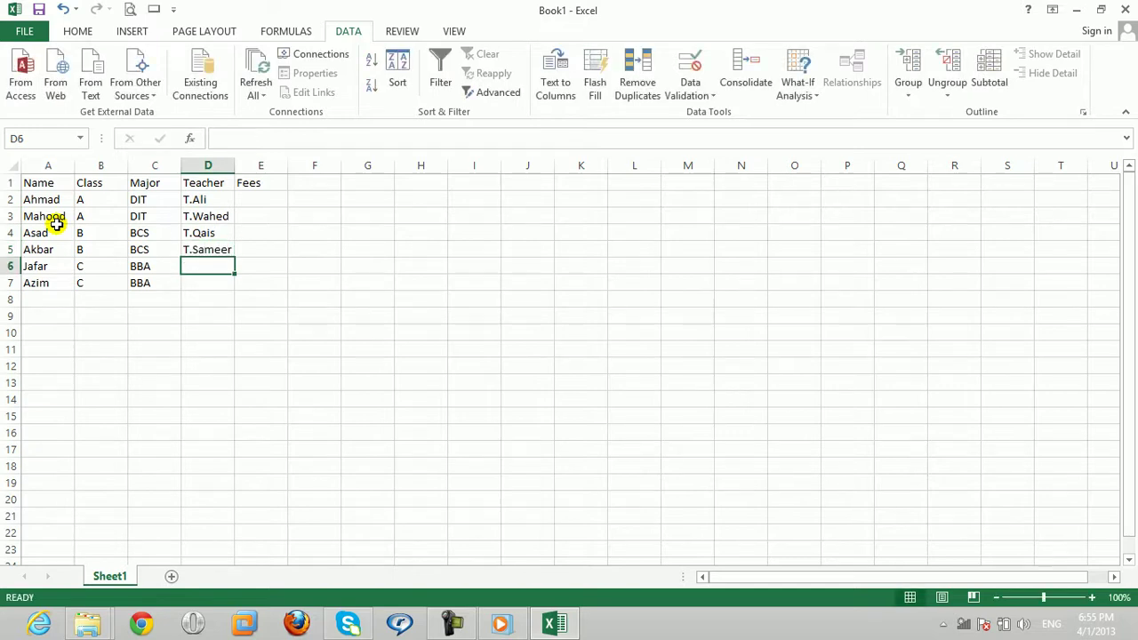
text(T.Omid)
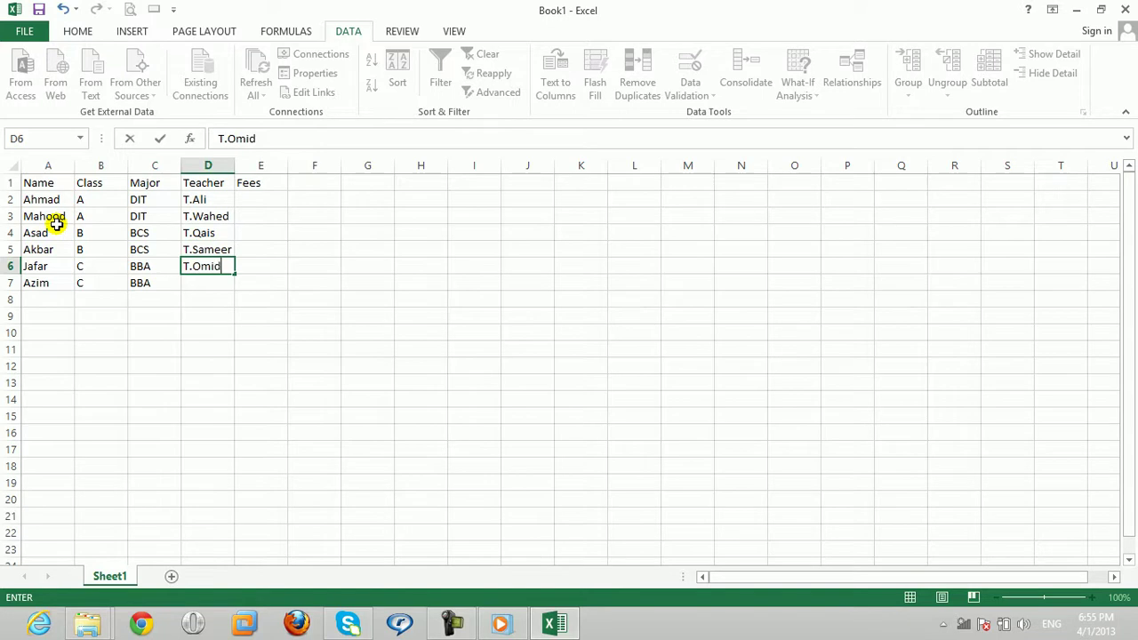
key(Return)
text(T.Nabiullah)
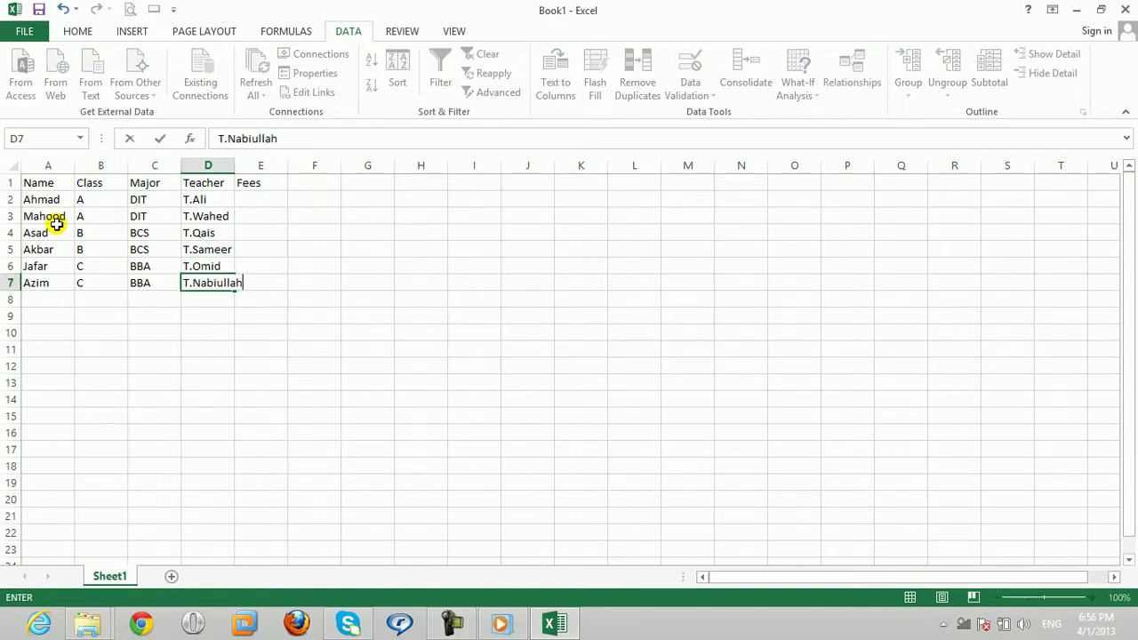
key(Tab)
key(Up)
key(Up)
key(Up)
key(Up)
key(Up)
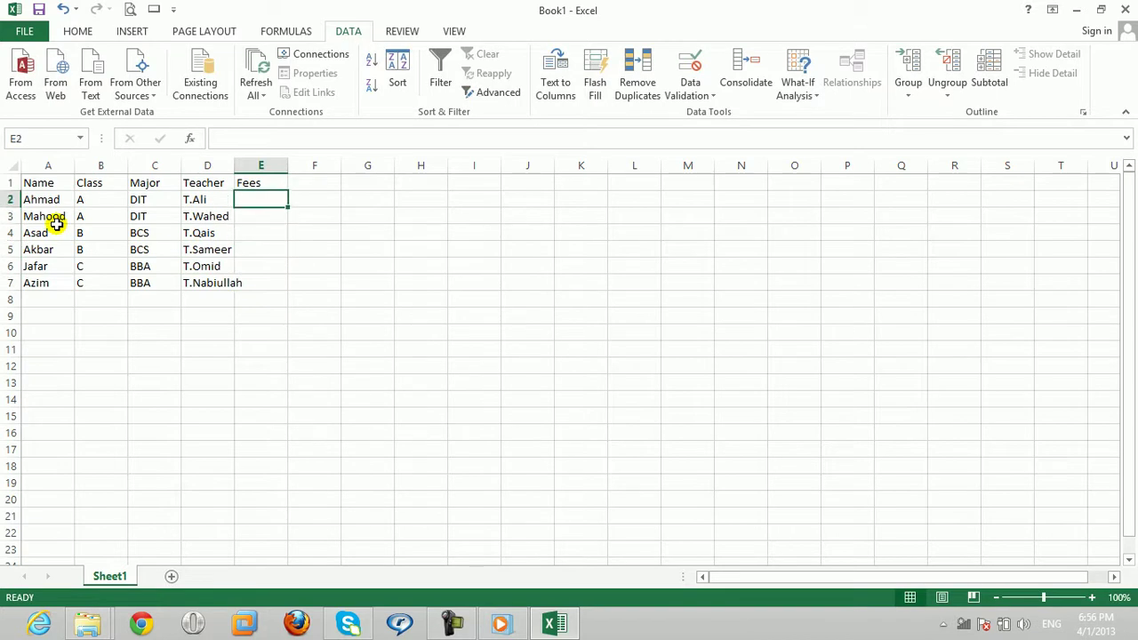
Step: Enter fees 2000, 2000, 4000, 4000, 5000, 5000 into E2:E7
text(20-00)
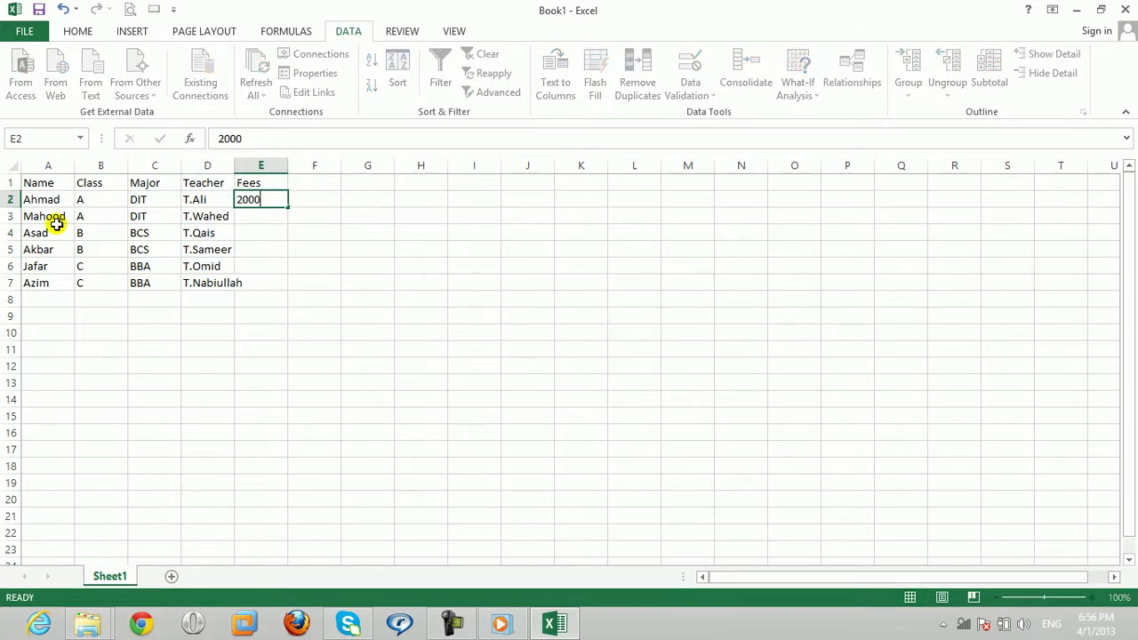
key(Return)
text(2000)
key(Return)
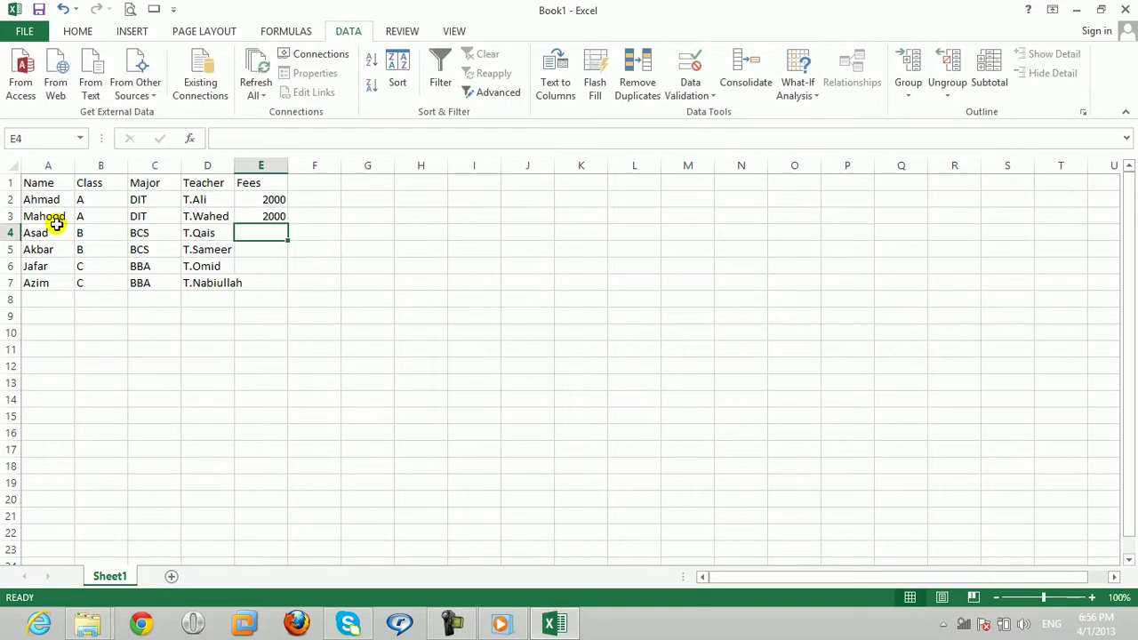
text(4000)
key(Return)
text(400)
key(Return)
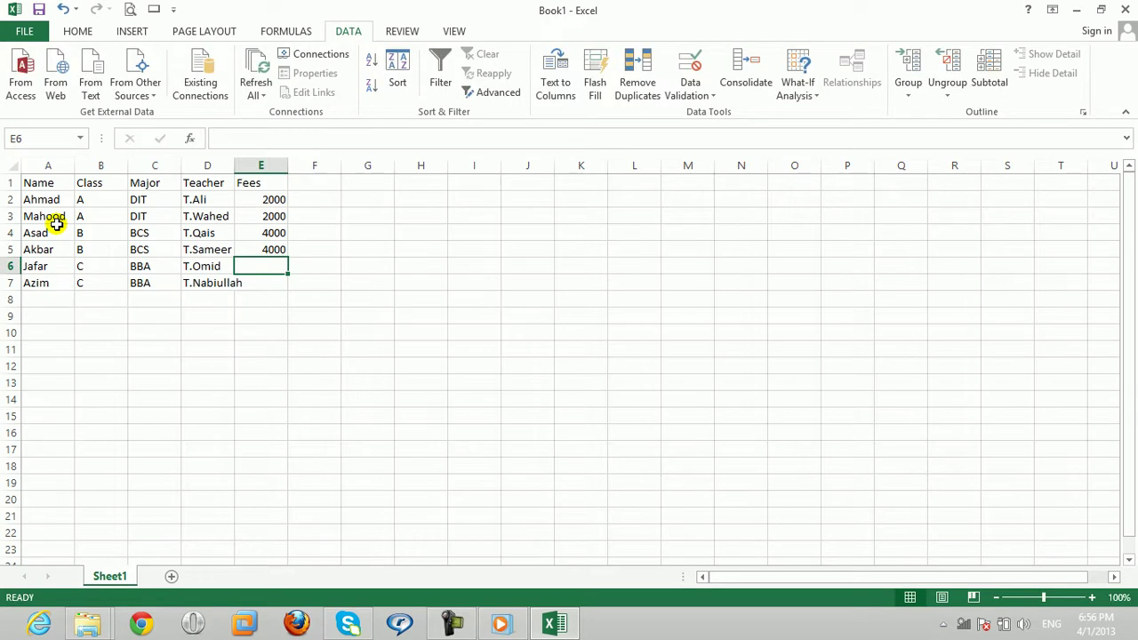
text(5000)
key(Return)
text(5000)
key(ctrl+Return)
Step: Select the header row A1:E1
key(Right)
key(Down)
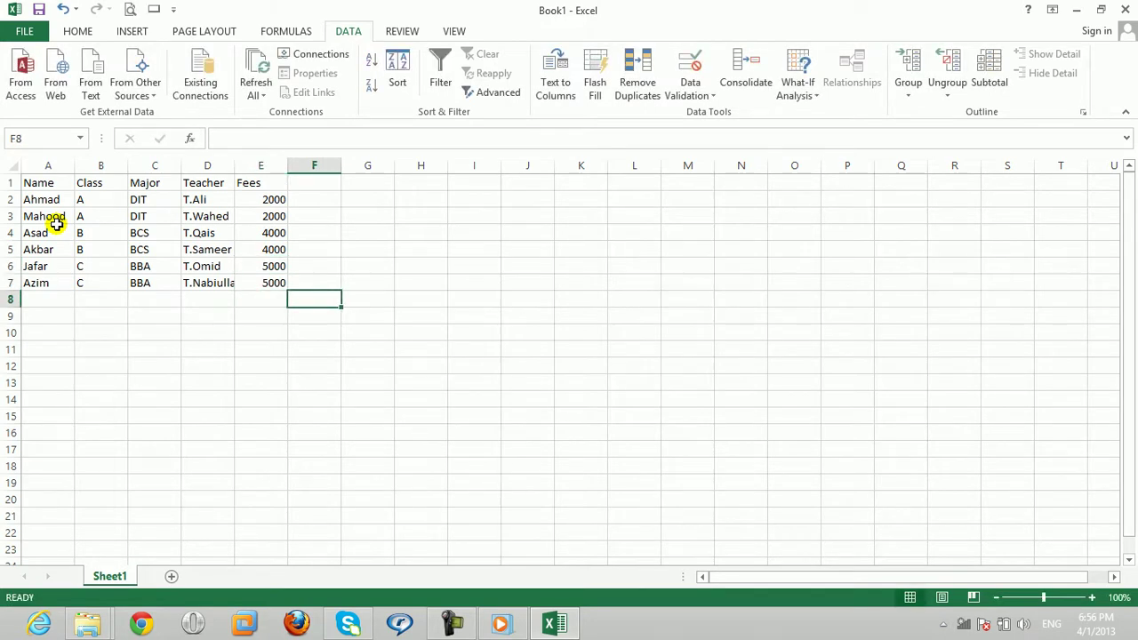
drag(61, 183, 251, 183)
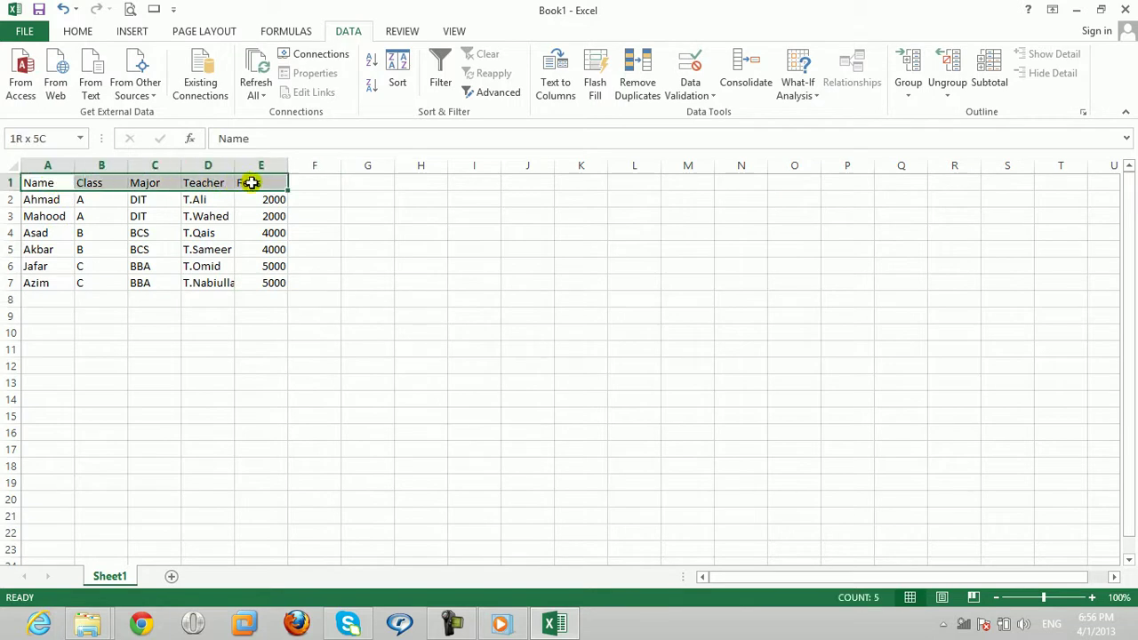
Step: Make the A1:E1 headers bold and copy them
click(76, 31)
click(143, 86)
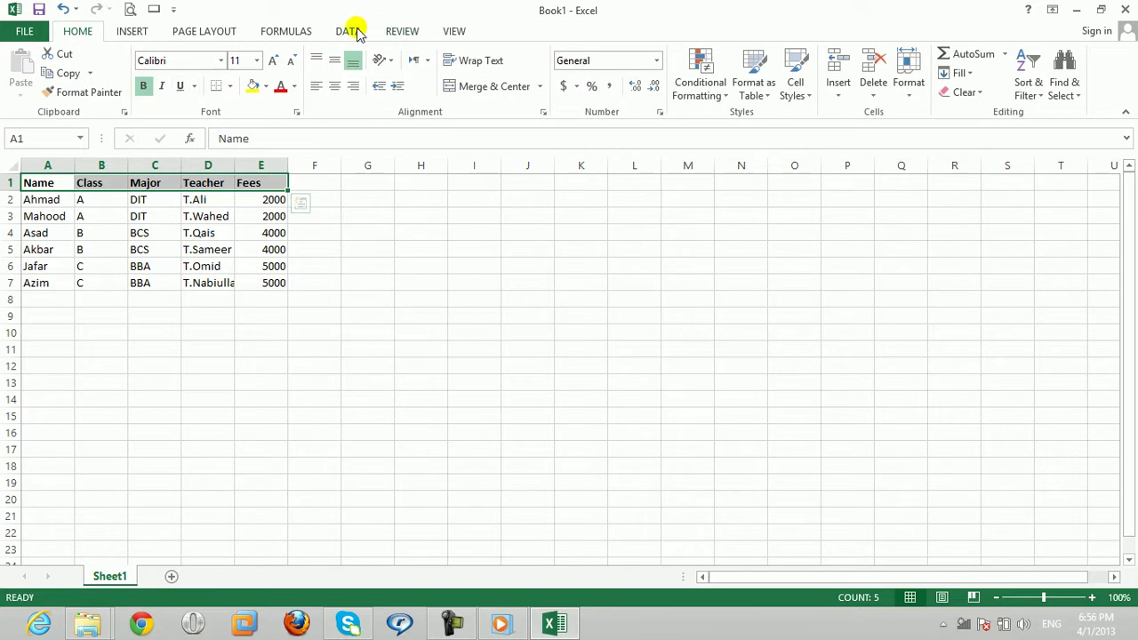
click(54, 77)
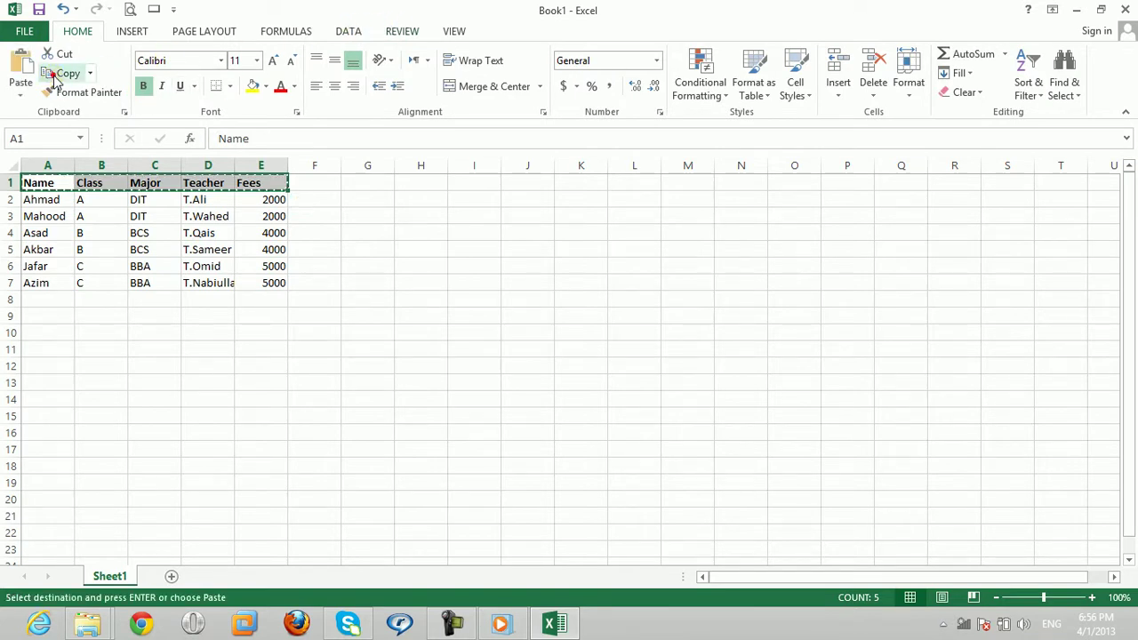
Step: Paste the header row into J1:N1 and again into J3:N3
click(412, 184)
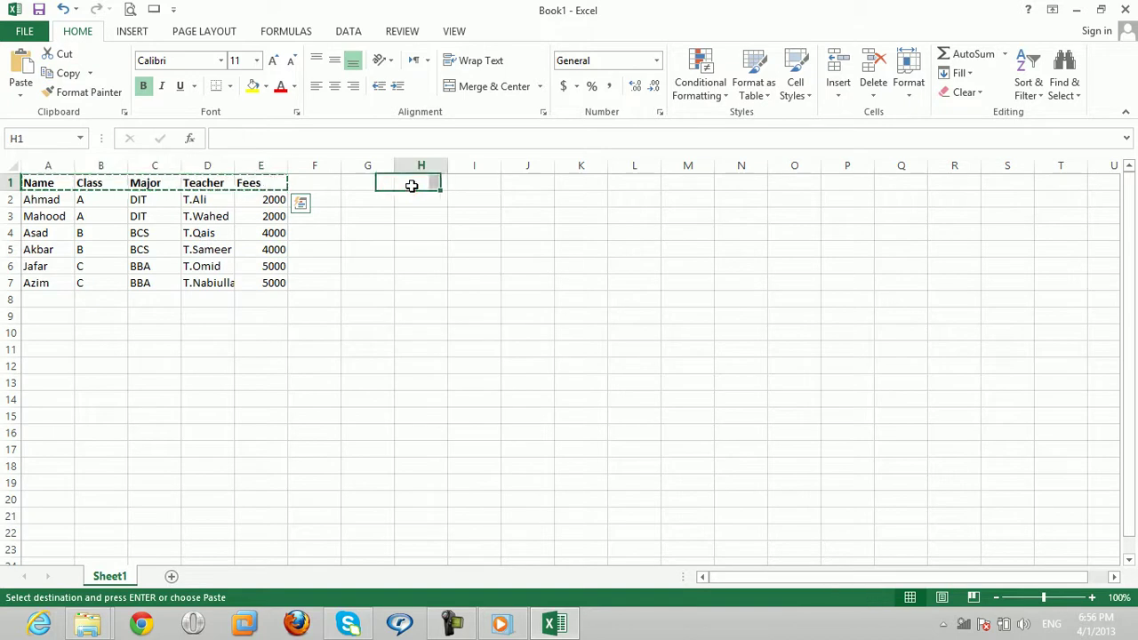
click(525, 185)
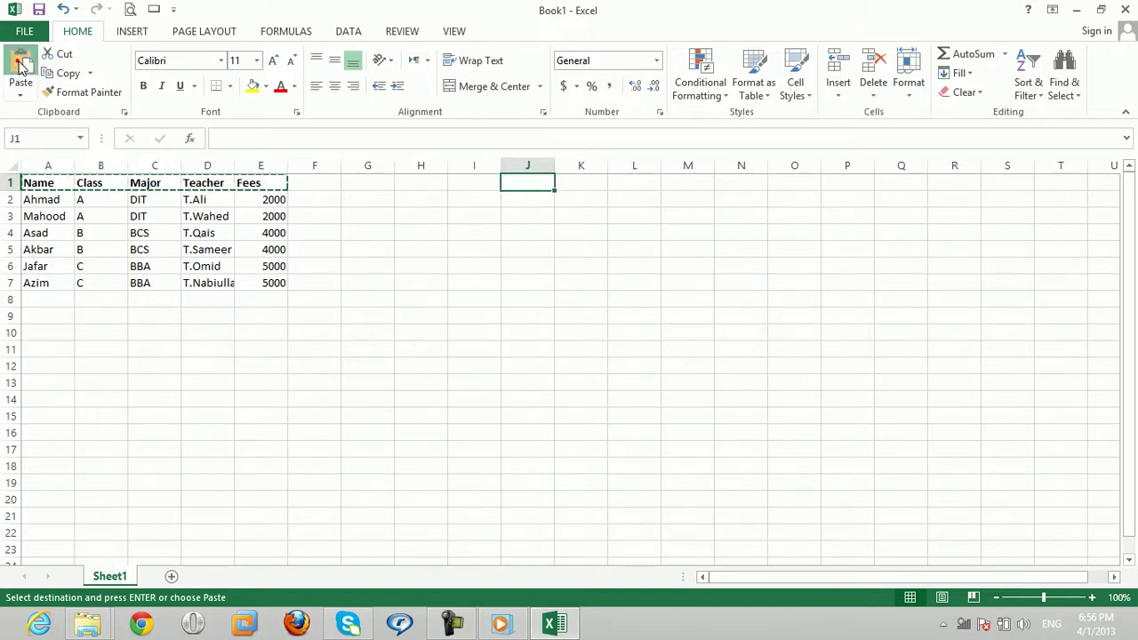
click(22, 64)
click(513, 202)
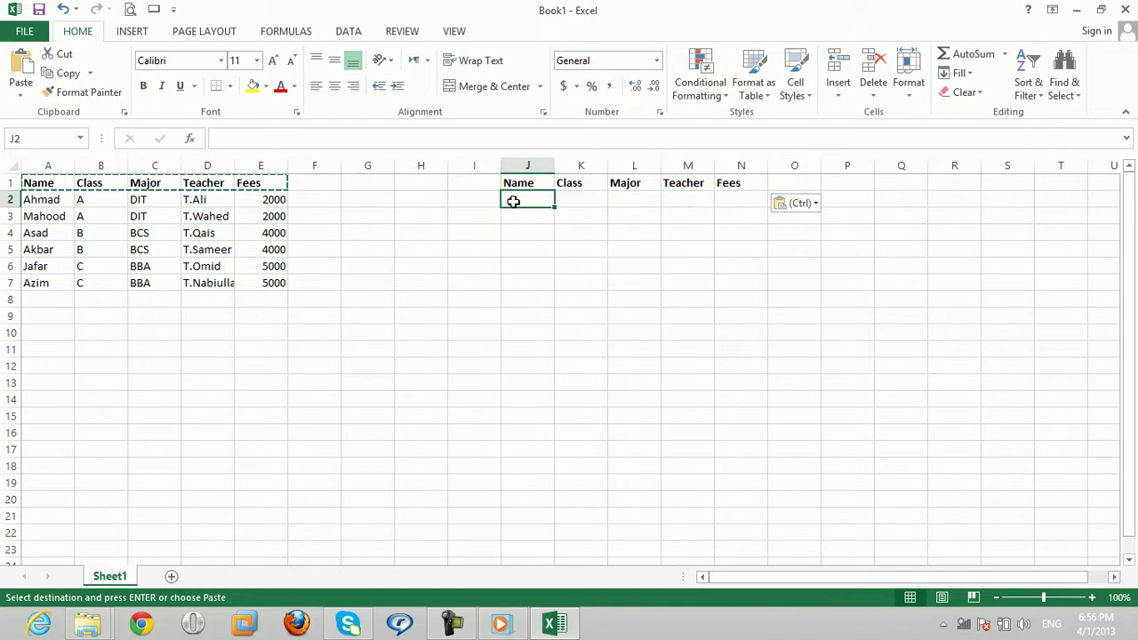
click(513, 220)
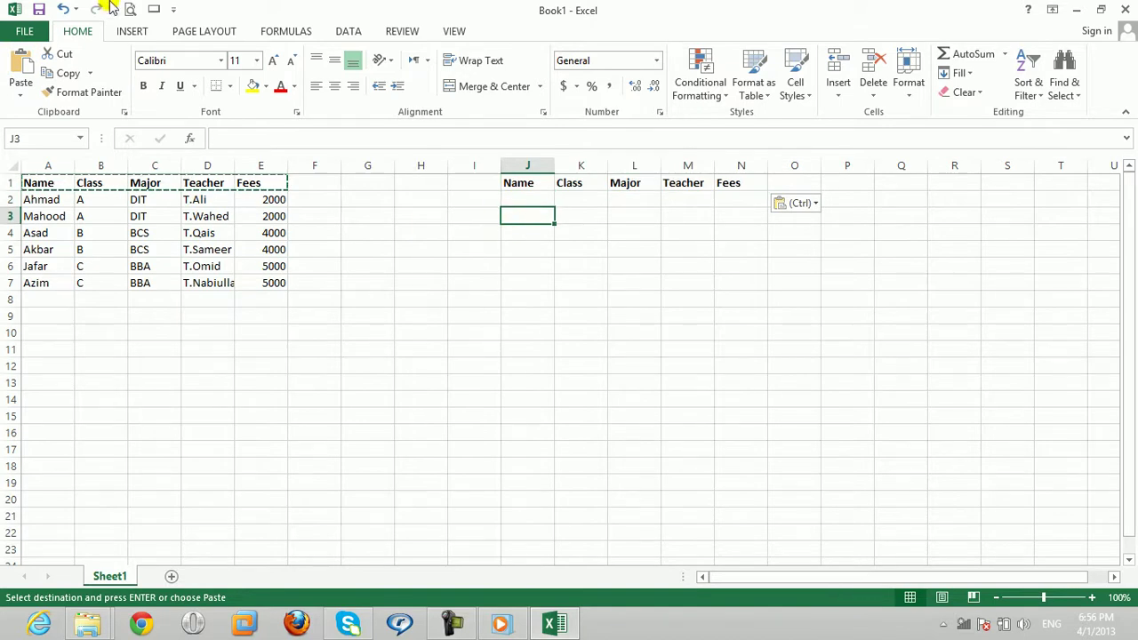
click(22, 64)
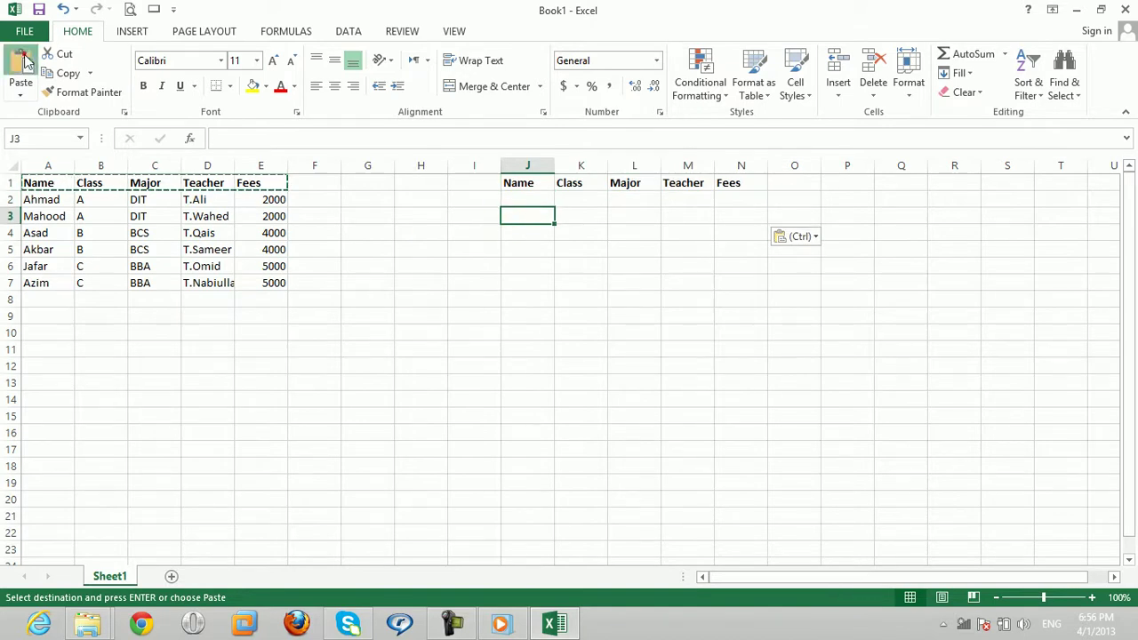
click(676, 267)
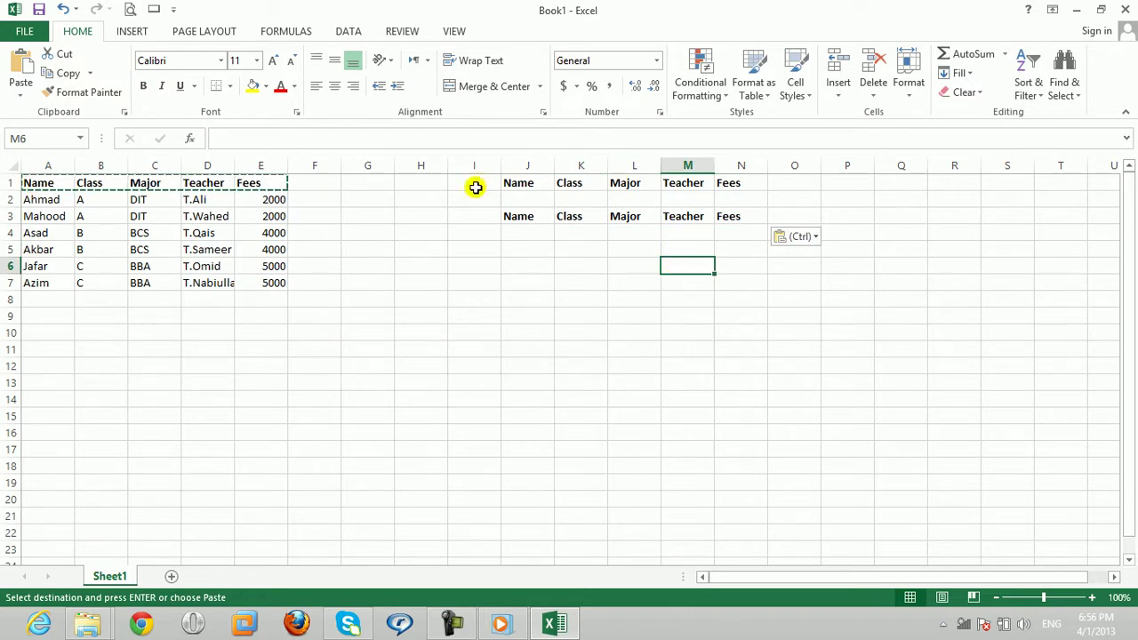
Step: Open Advanced Filter on the A1:N7 selection, accepting the first row as labels
drag(29, 182, 724, 280)
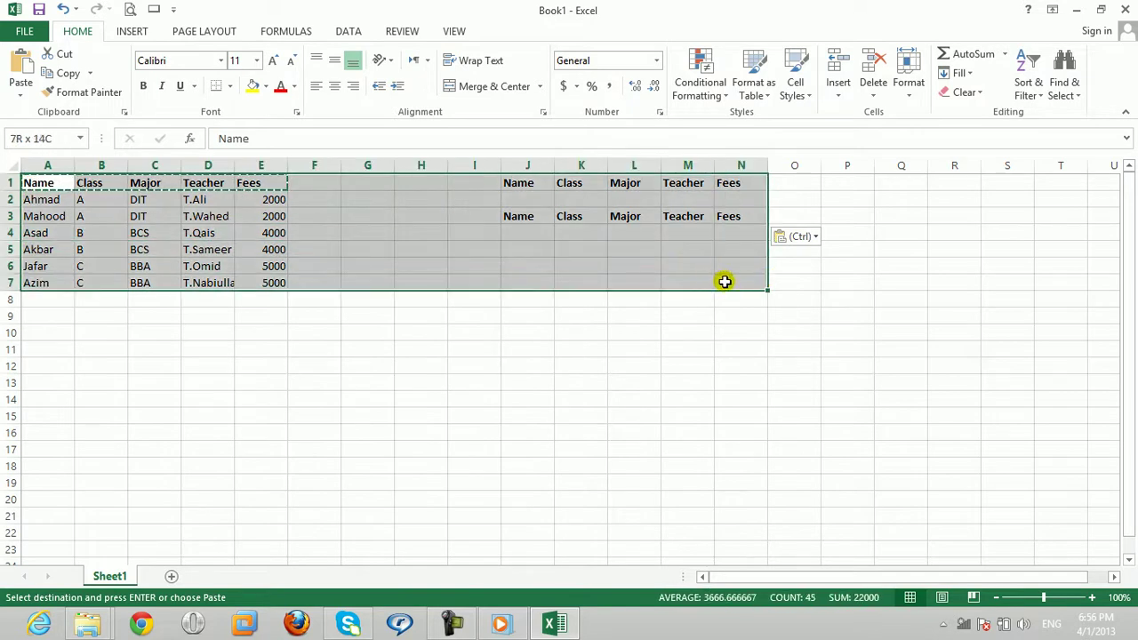
click(348, 31)
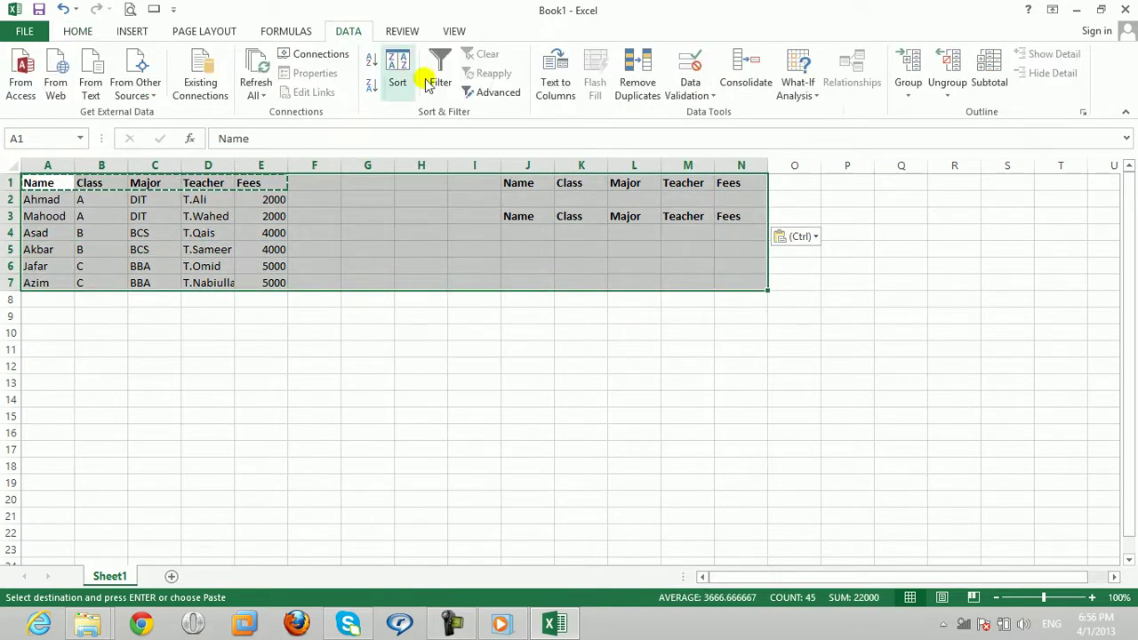
click(488, 98)
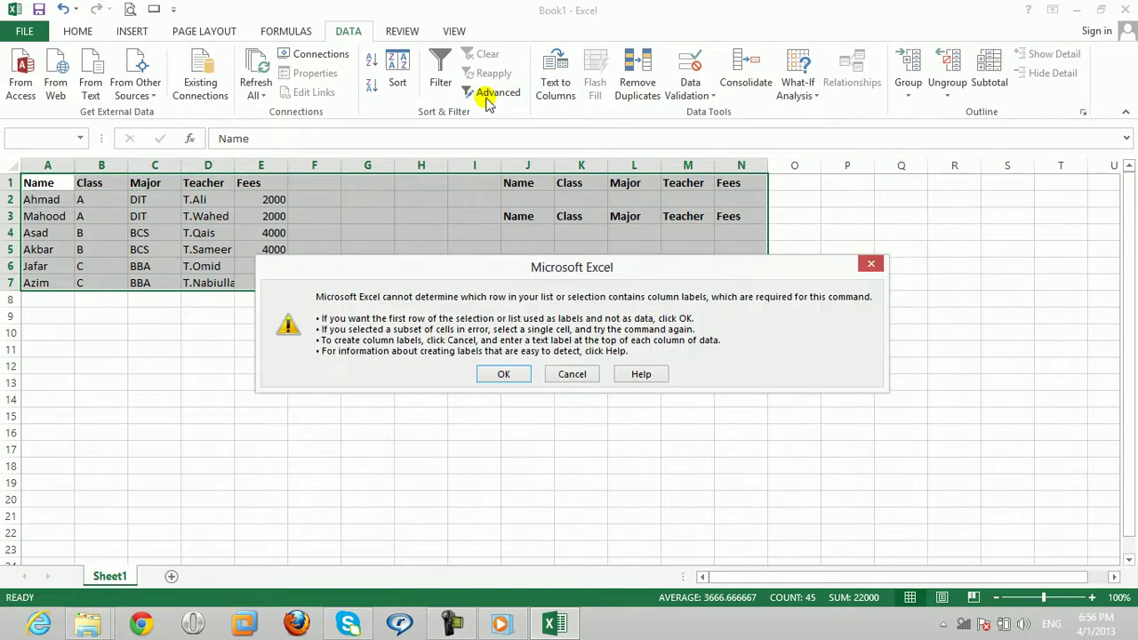
click(514, 381)
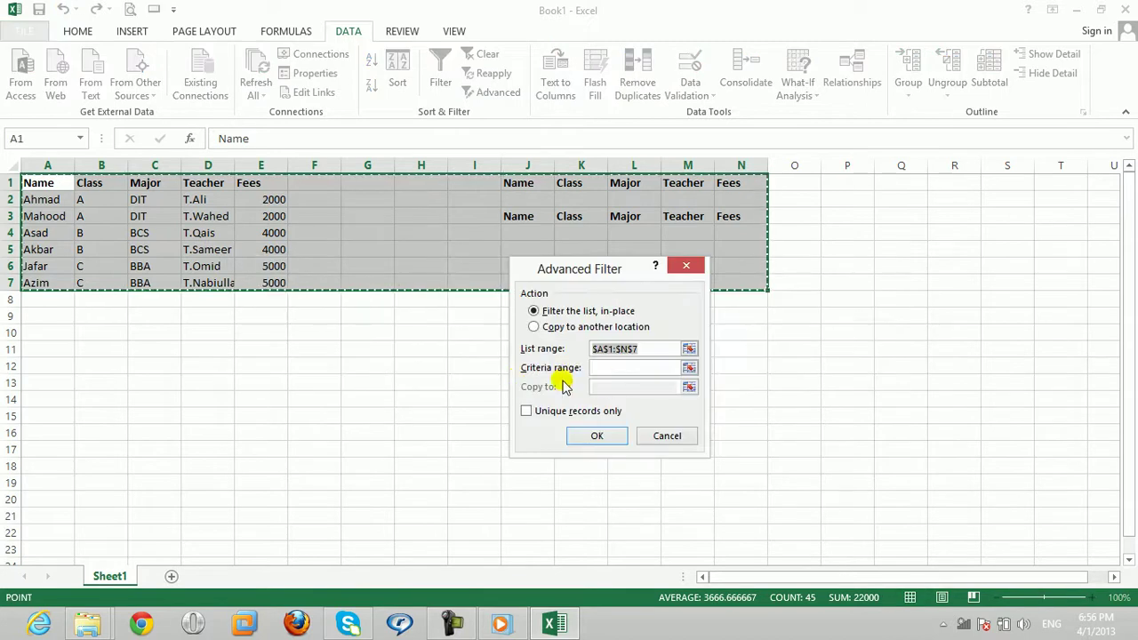
drag(608, 273, 536, 312)
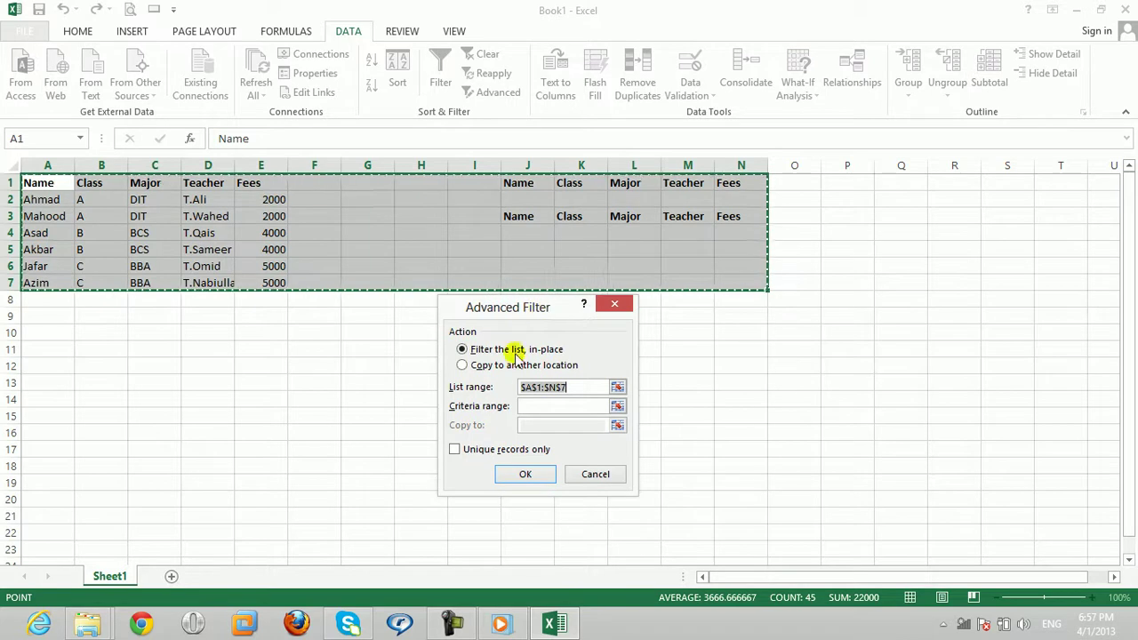
Step: Set list range A1:E7, criteria range J1:N2, and choose Copy to another location
key(BackSpace)
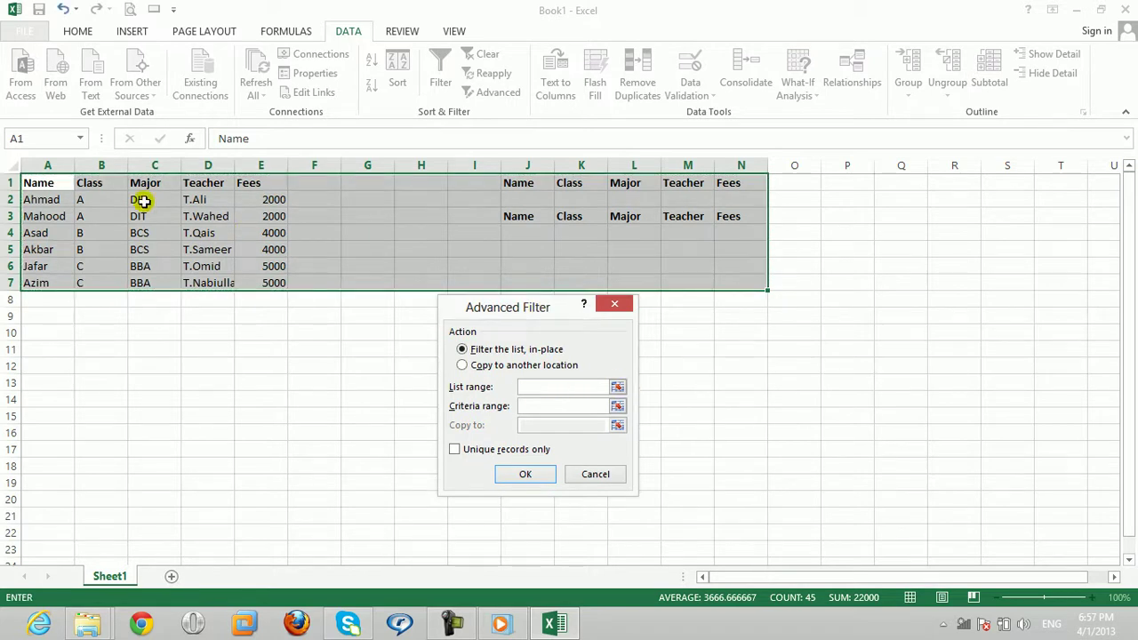
click(52, 183)
drag(52, 183, 277, 279)
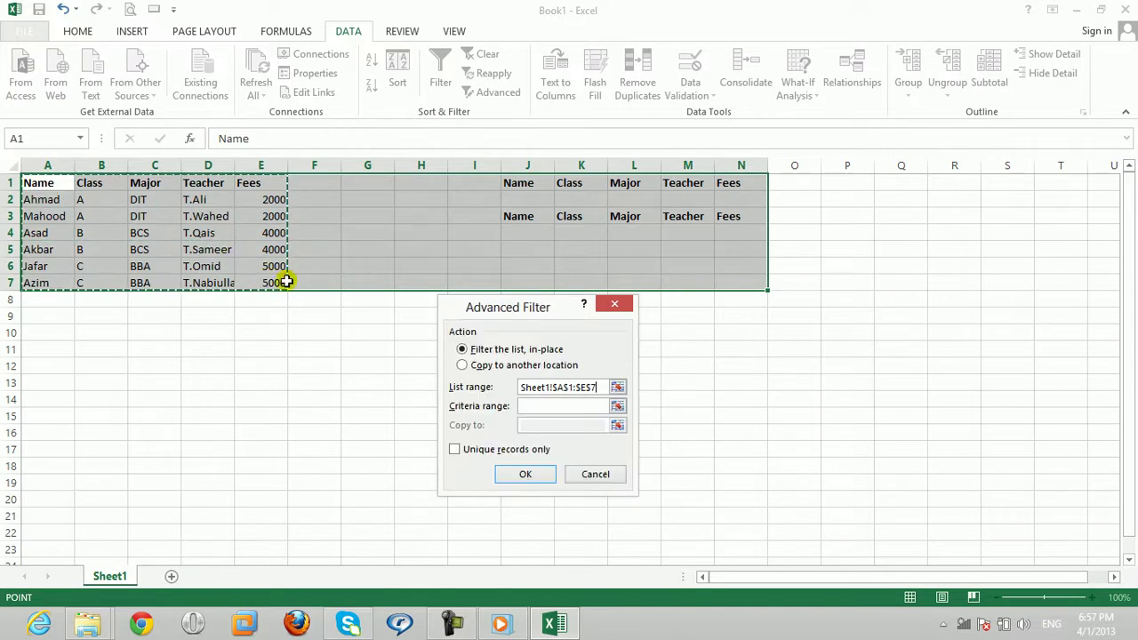
click(540, 406)
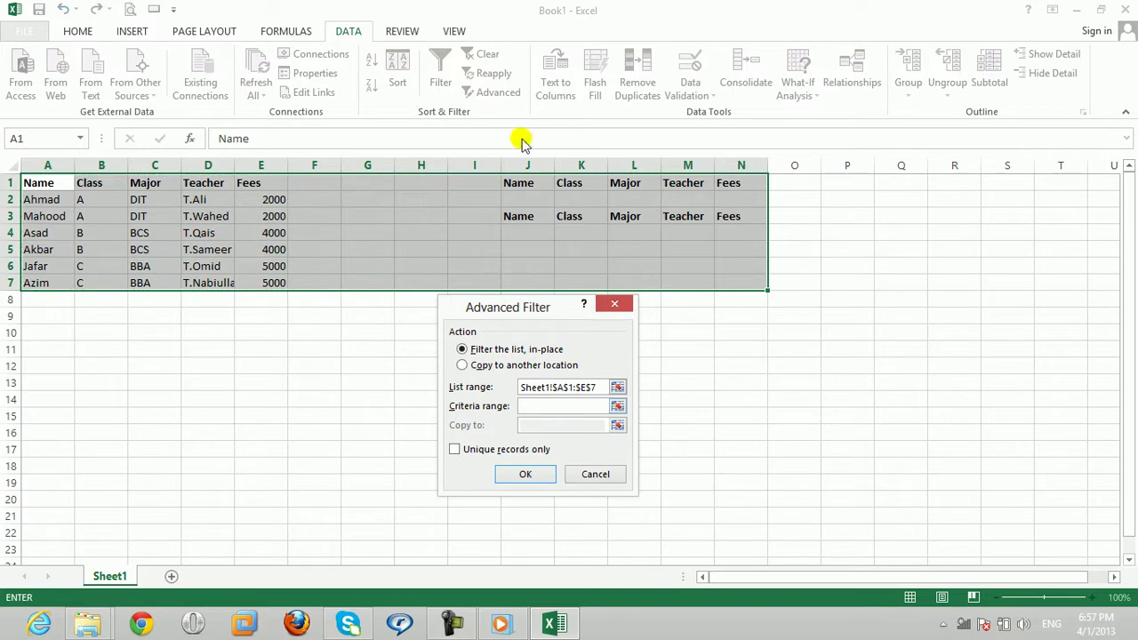
drag(516, 184, 746, 191)
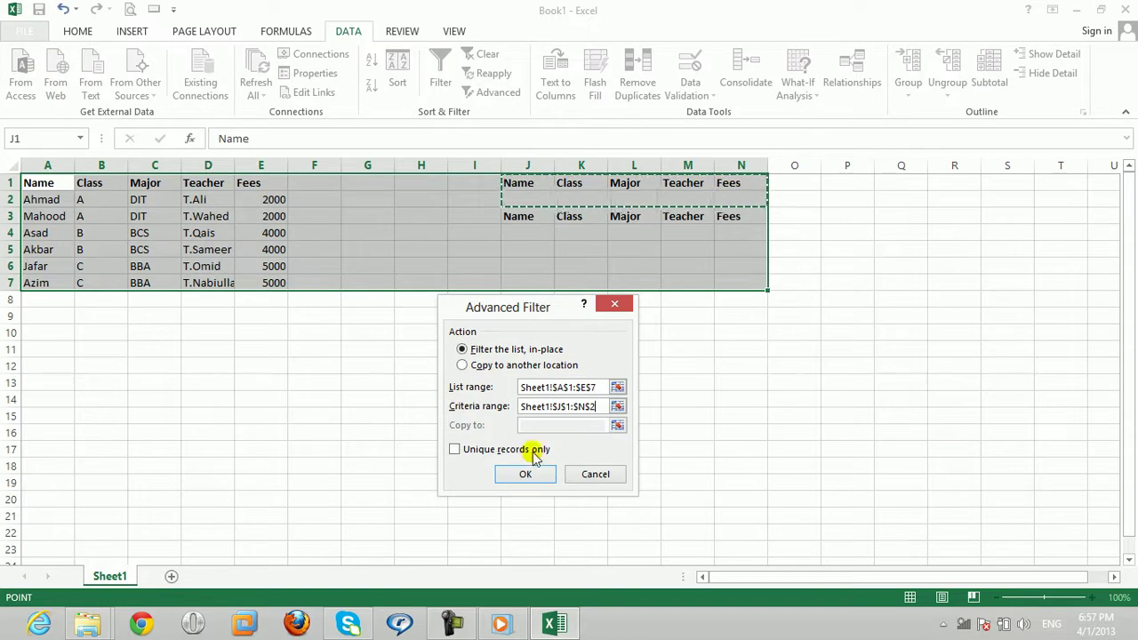
click(525, 419)
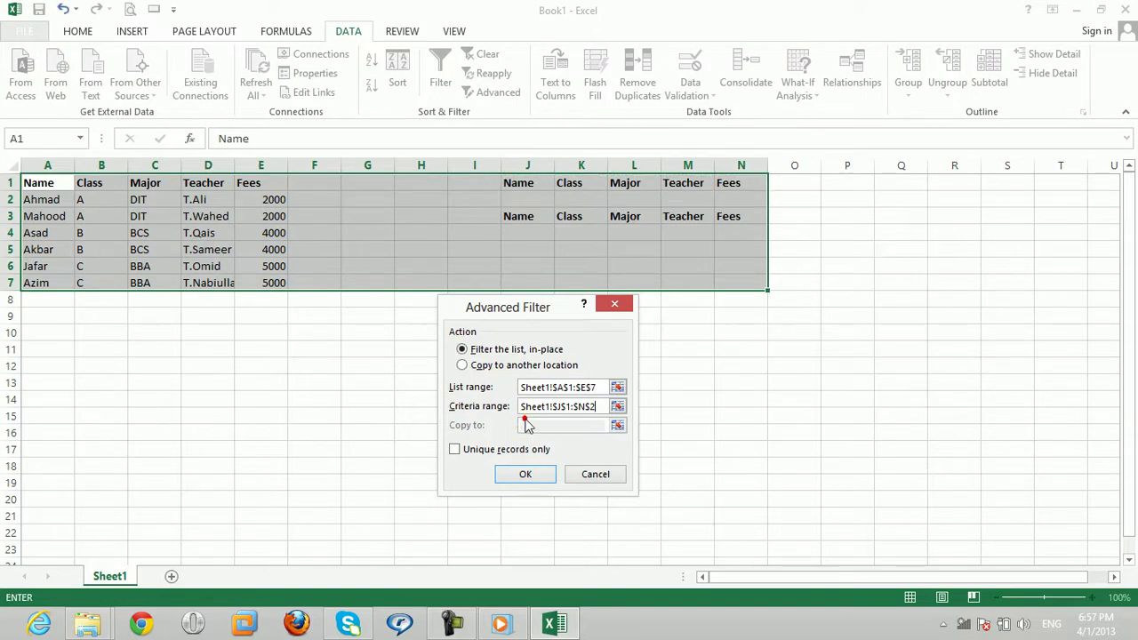
click(481, 372)
Step: Set the Copy to range to $J$3:$N$9 and run the filter
click(552, 425)
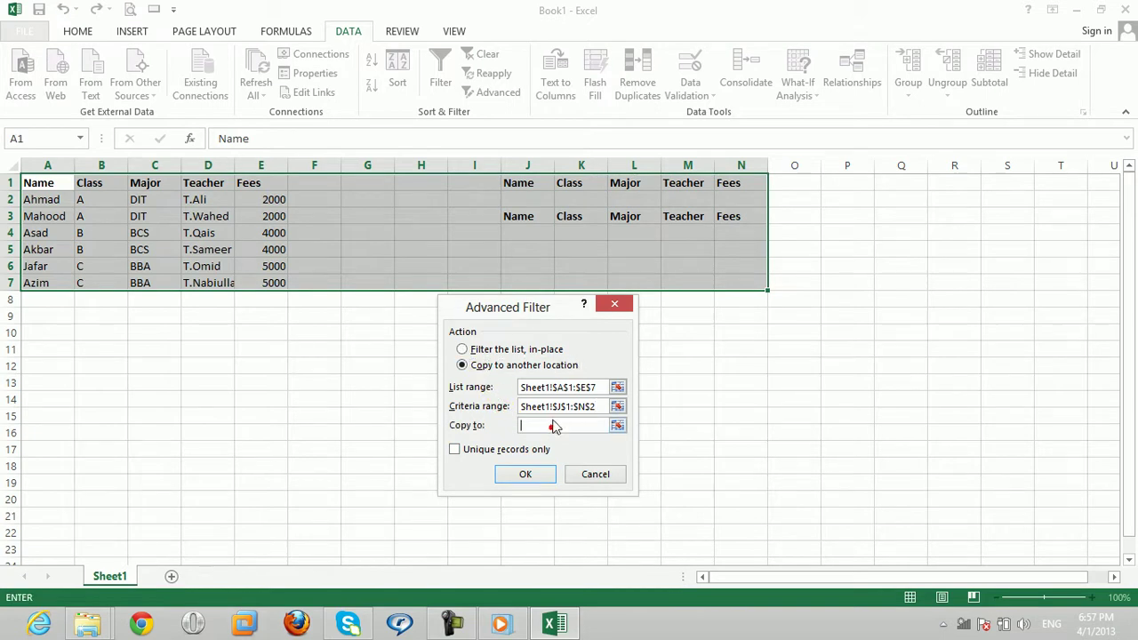
drag(567, 311, 843, 339)
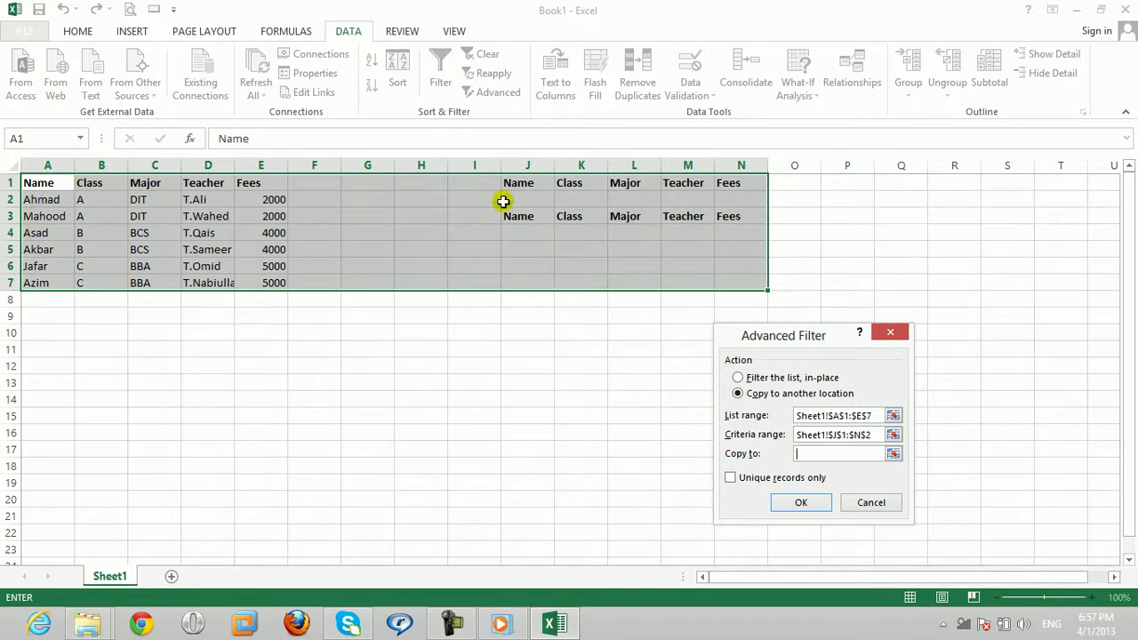
drag(516, 217, 725, 280)
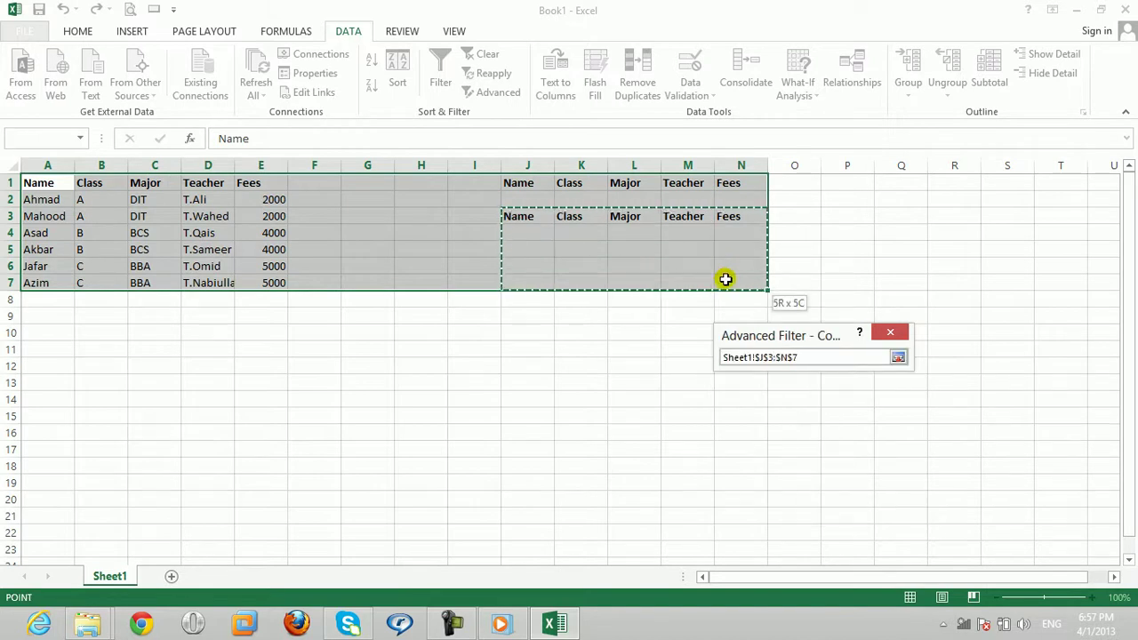
drag(725, 279, 729, 311)
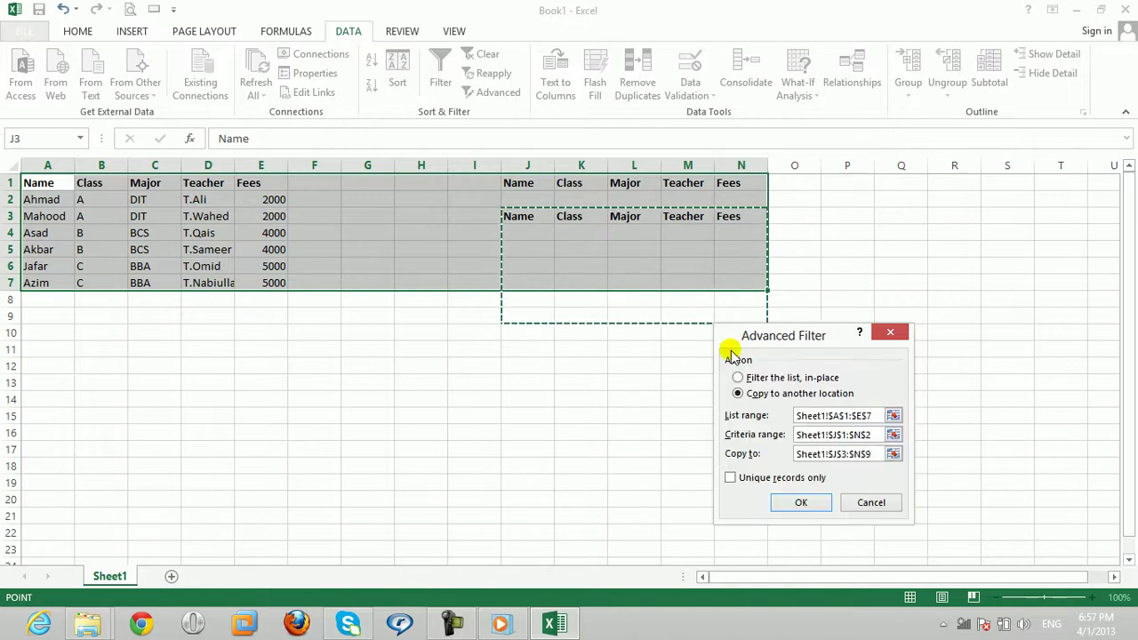
drag(745, 334, 266, 366)
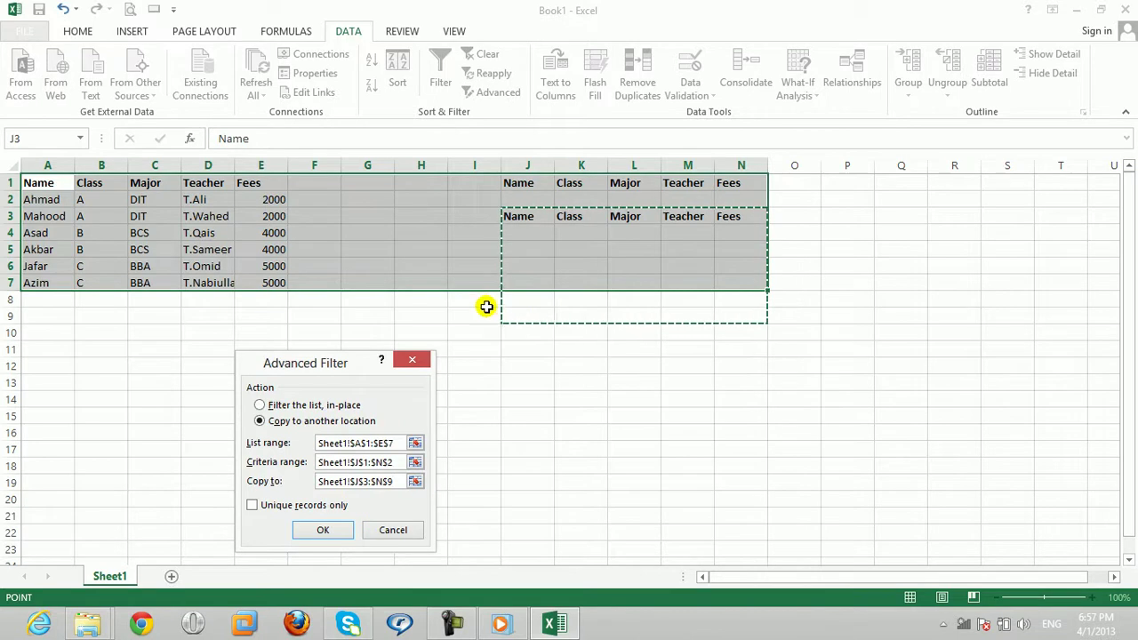
drag(336, 366, 345, 227)
click(331, 384)
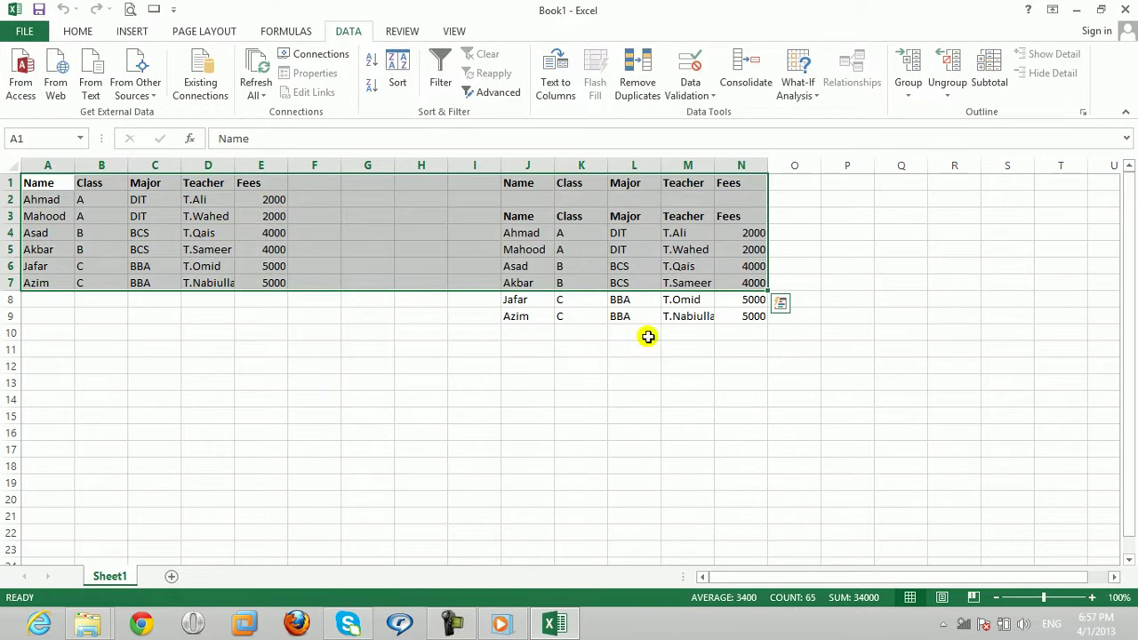
Step: Start recording a macro named TTTA, stored in This Workbook
click(696, 332)
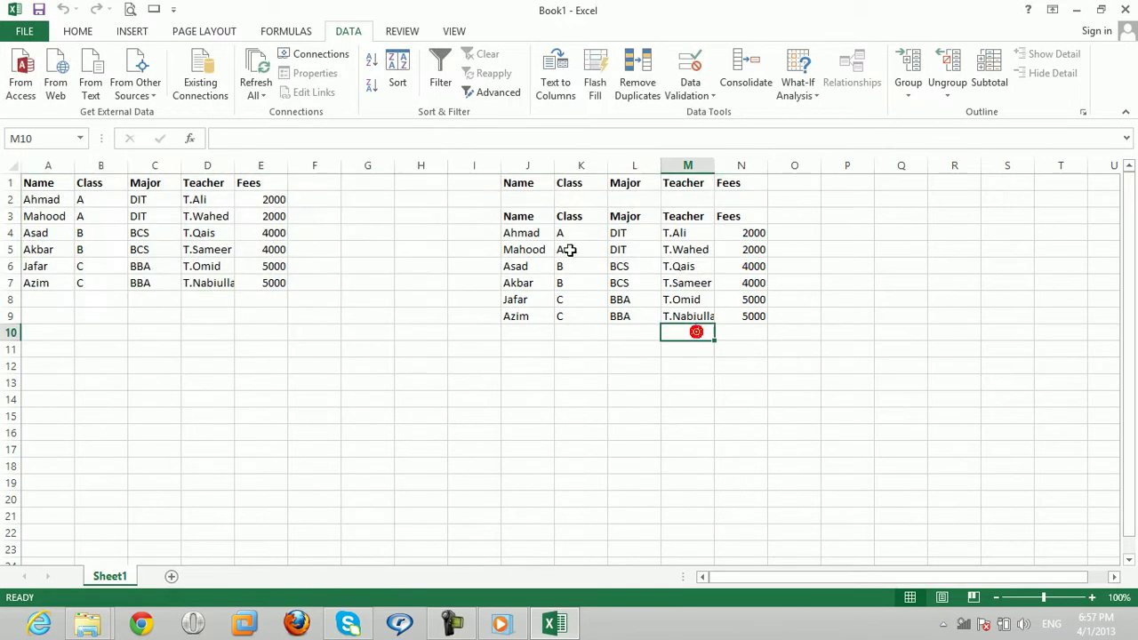
click(454, 32)
click(832, 89)
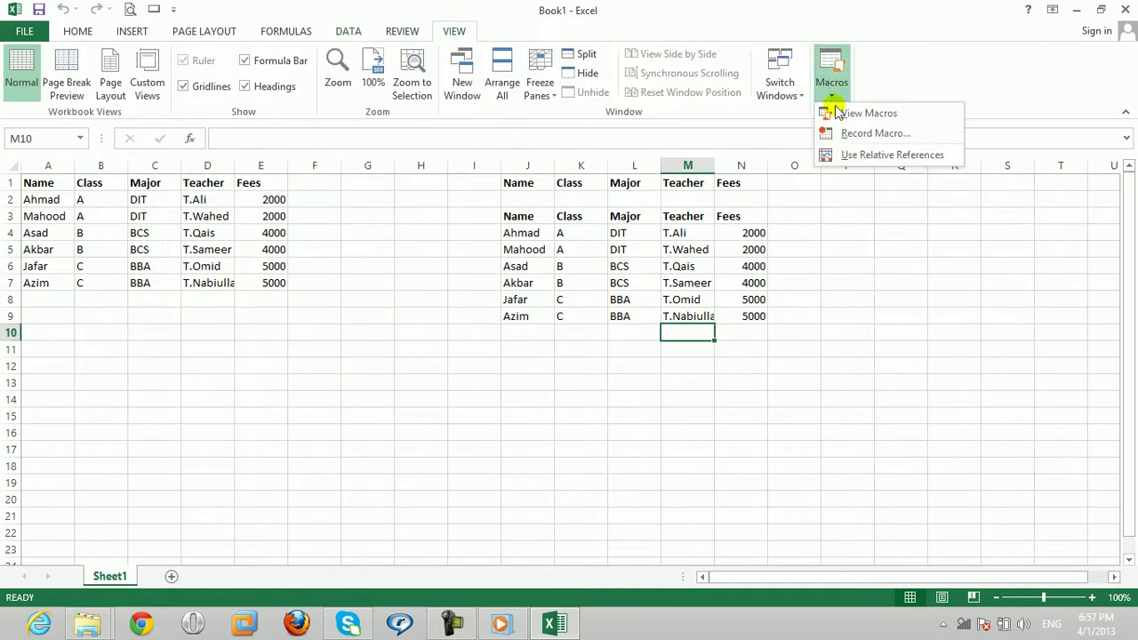
click(836, 133)
text(TTTA)
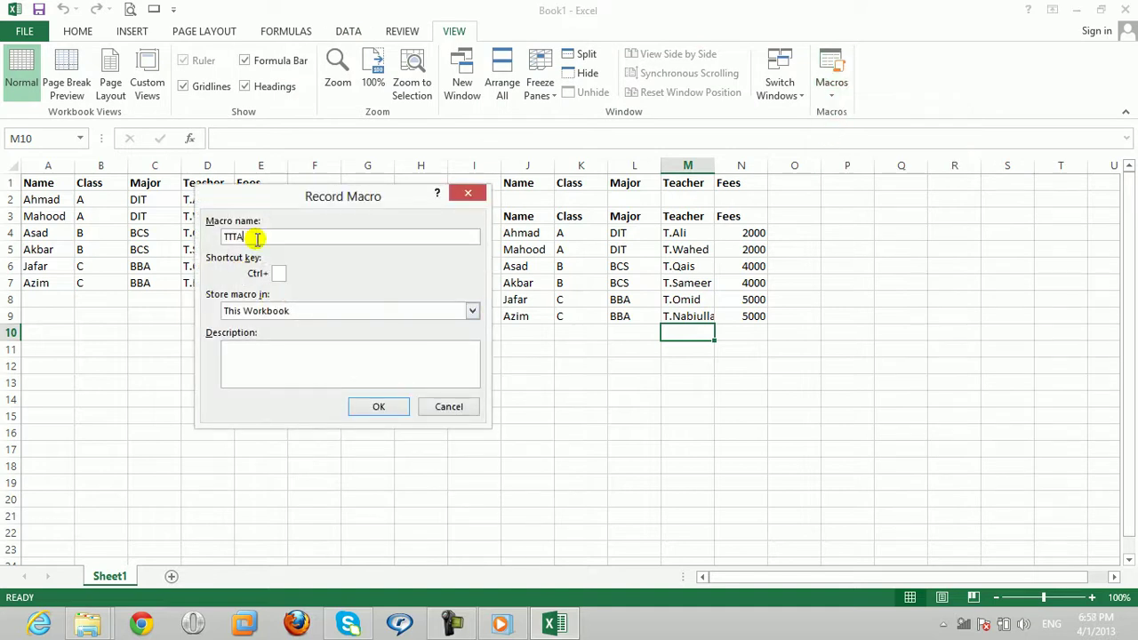
click(384, 409)
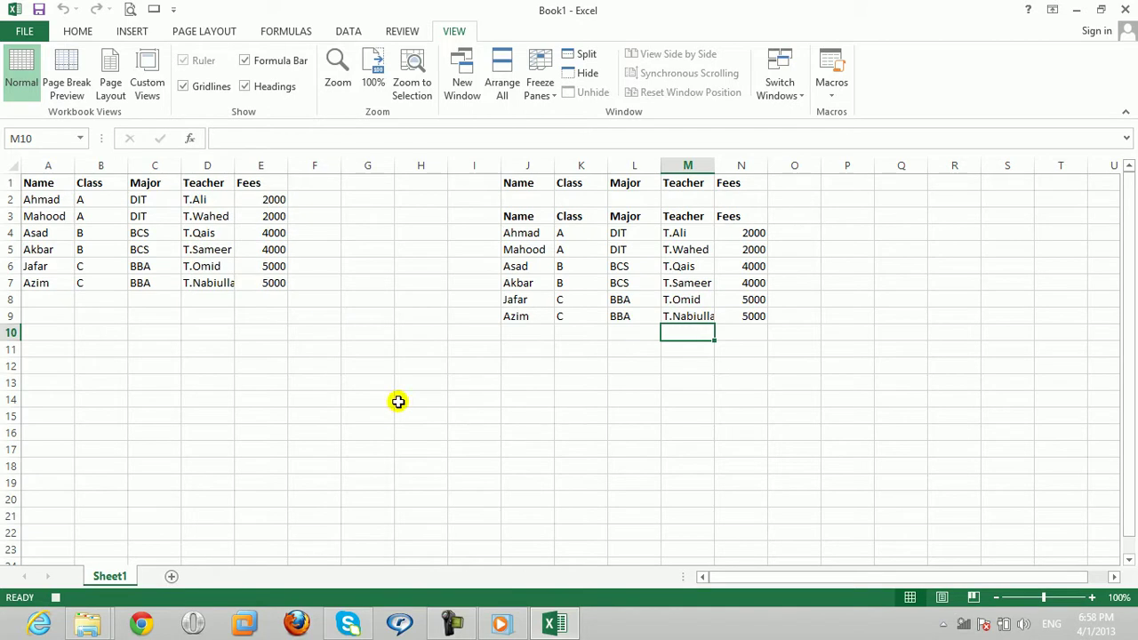
click(348, 32)
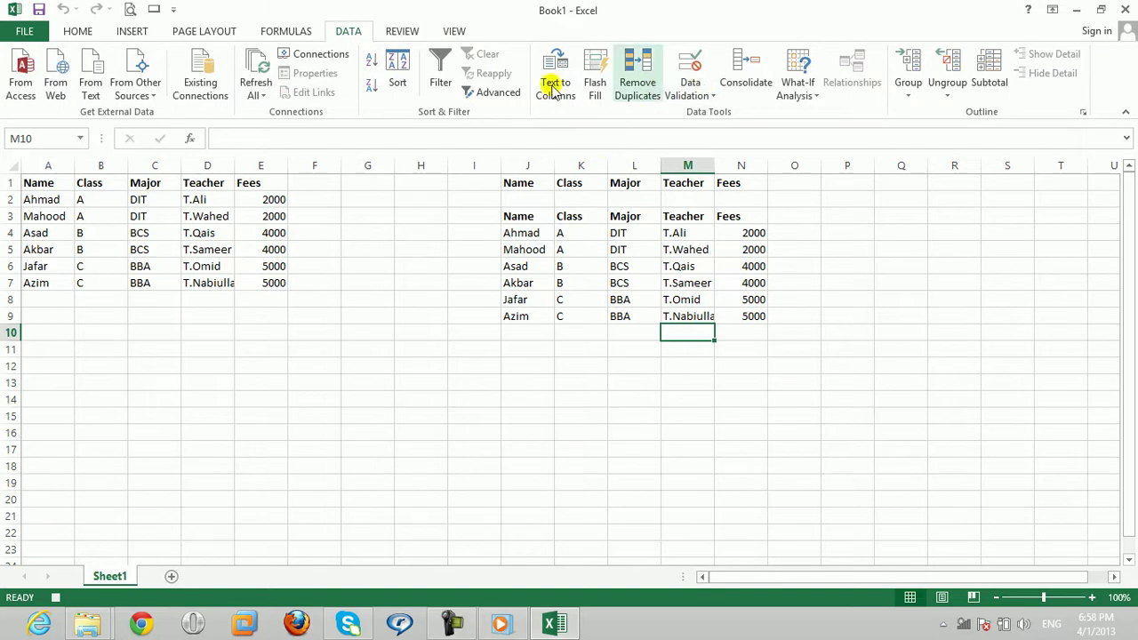
Step: Rerun Advanced Filter copying to another location with Unique records only
click(499, 93)
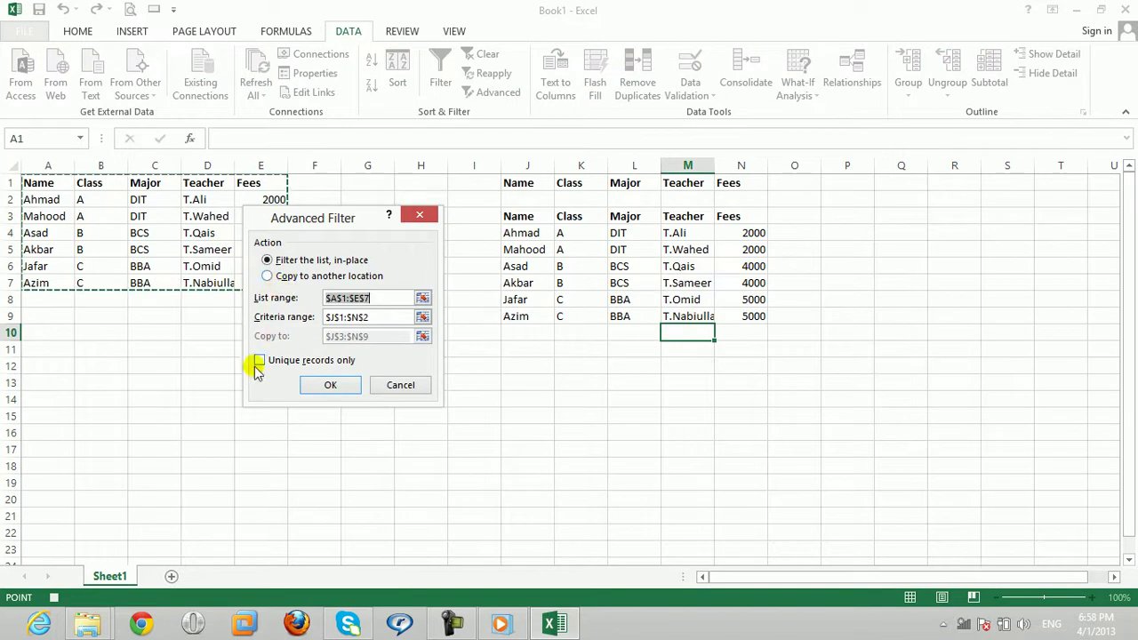
click(284, 281)
click(259, 360)
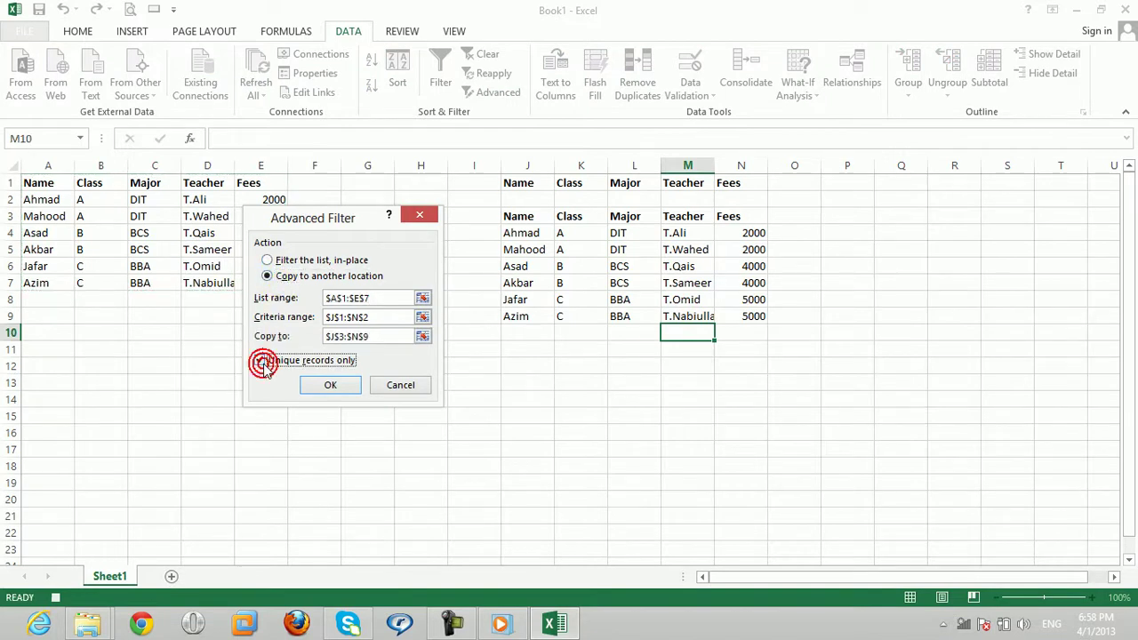
click(322, 384)
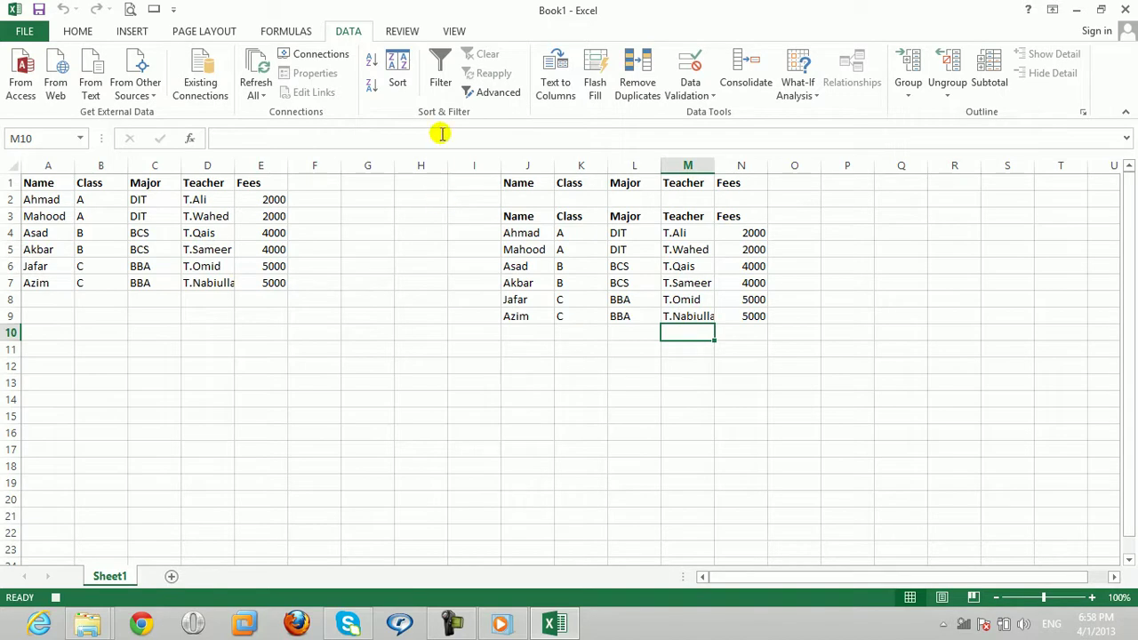
Step: Stop recording the TTTA macro
click(458, 29)
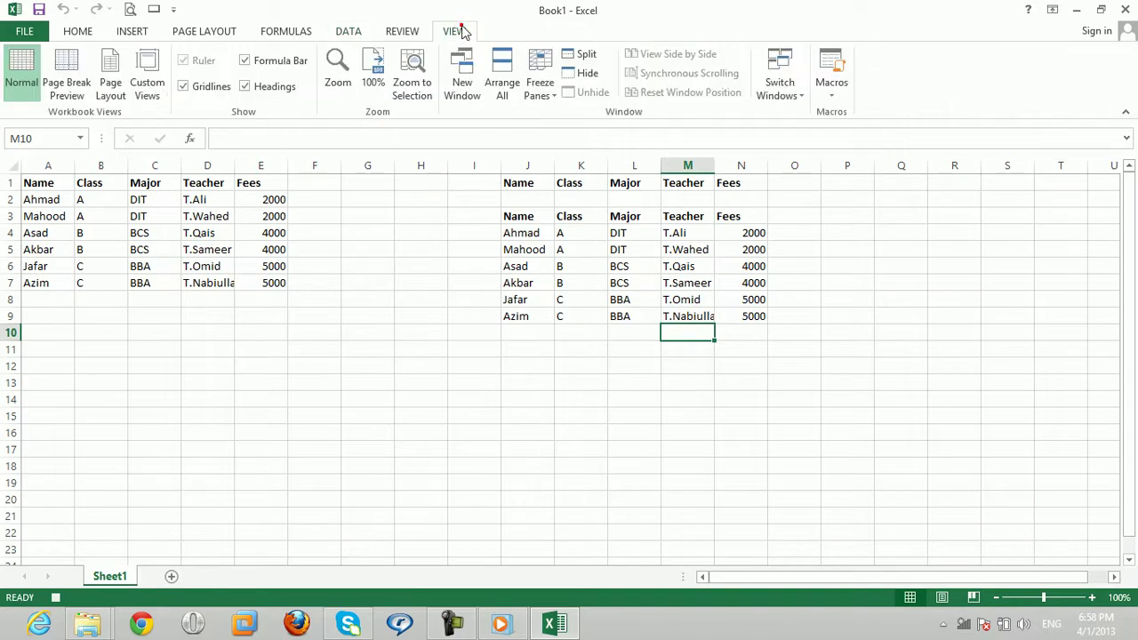
click(843, 94)
click(844, 133)
Step: Remove an unneeded command from the Quick Access Toolbar
click(174, 10)
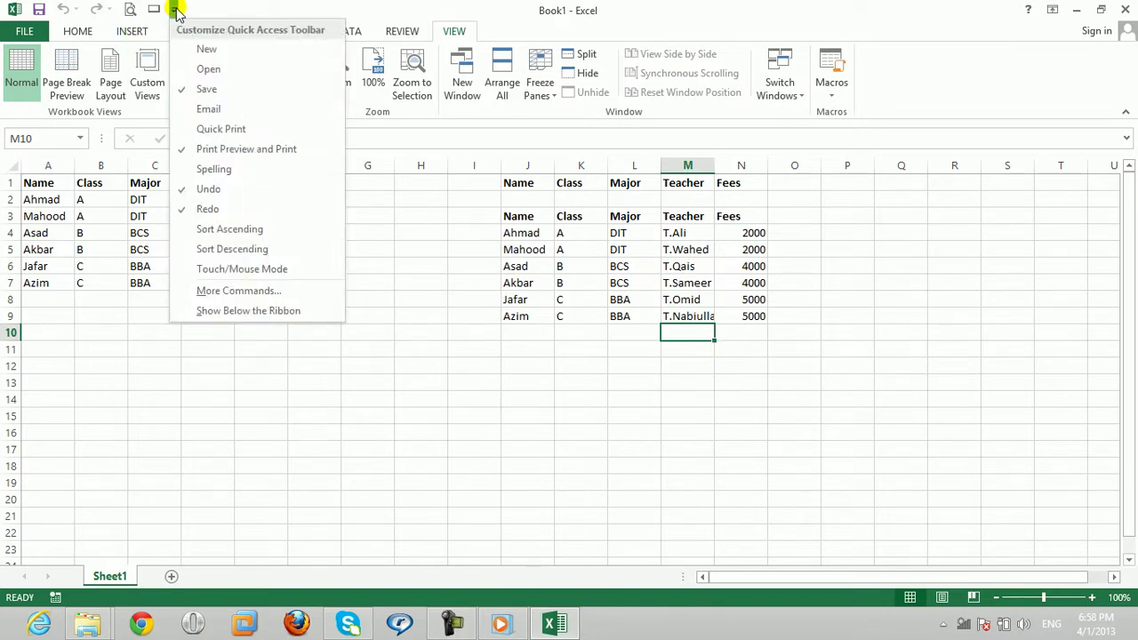
click(176, 10)
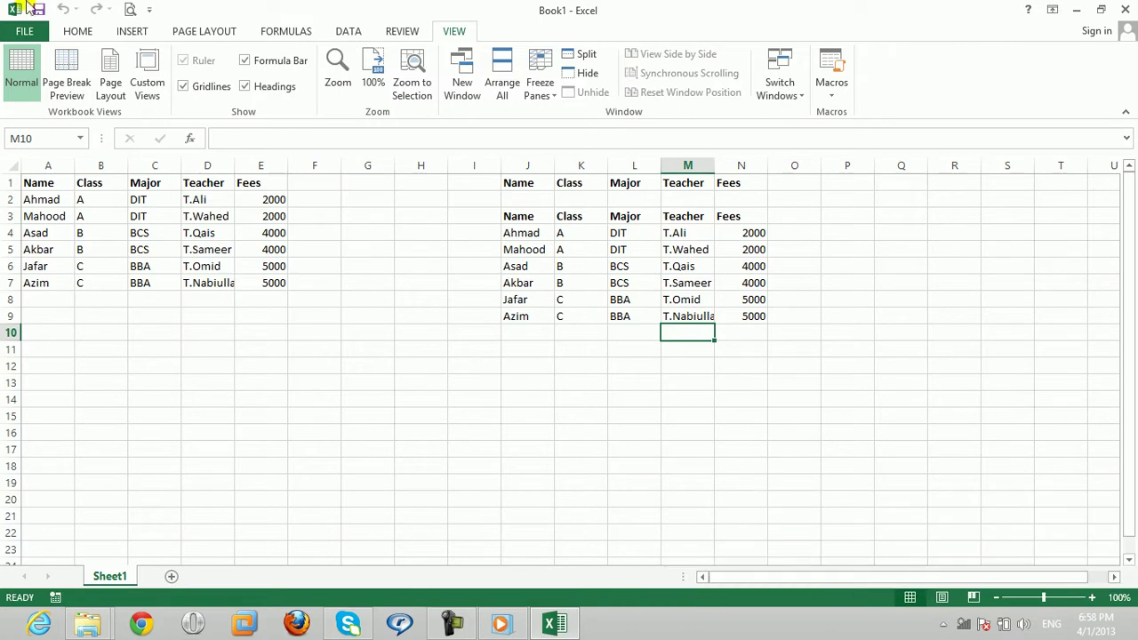
click(150, 11)
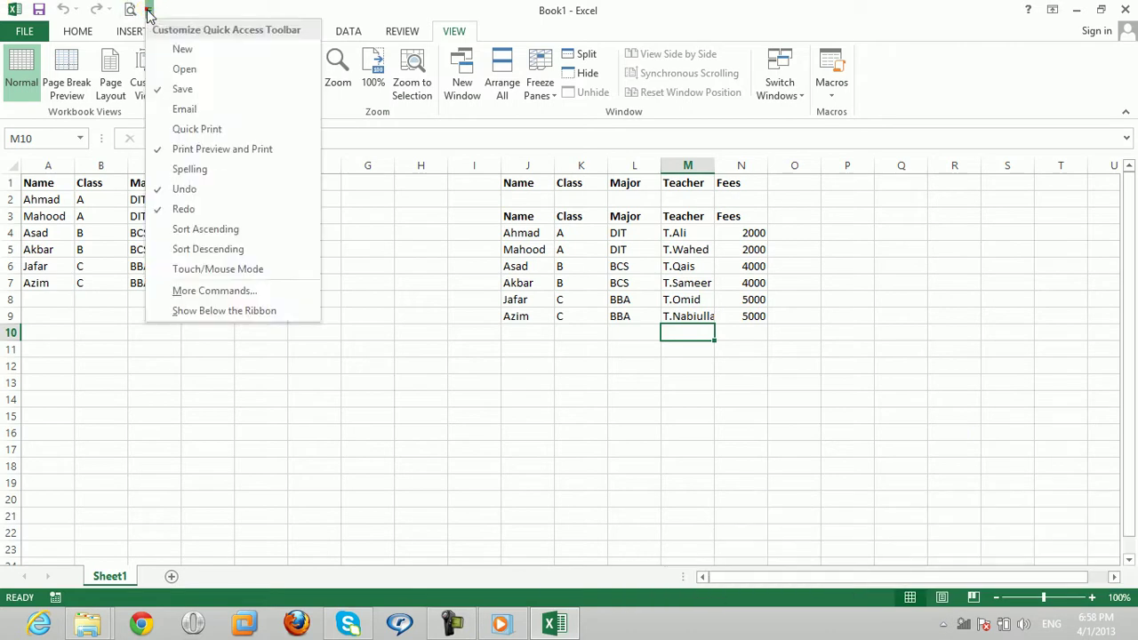
Step: Add Button (Form Control) from All Commands to the Quick Access Toolbar for all documents
click(201, 291)
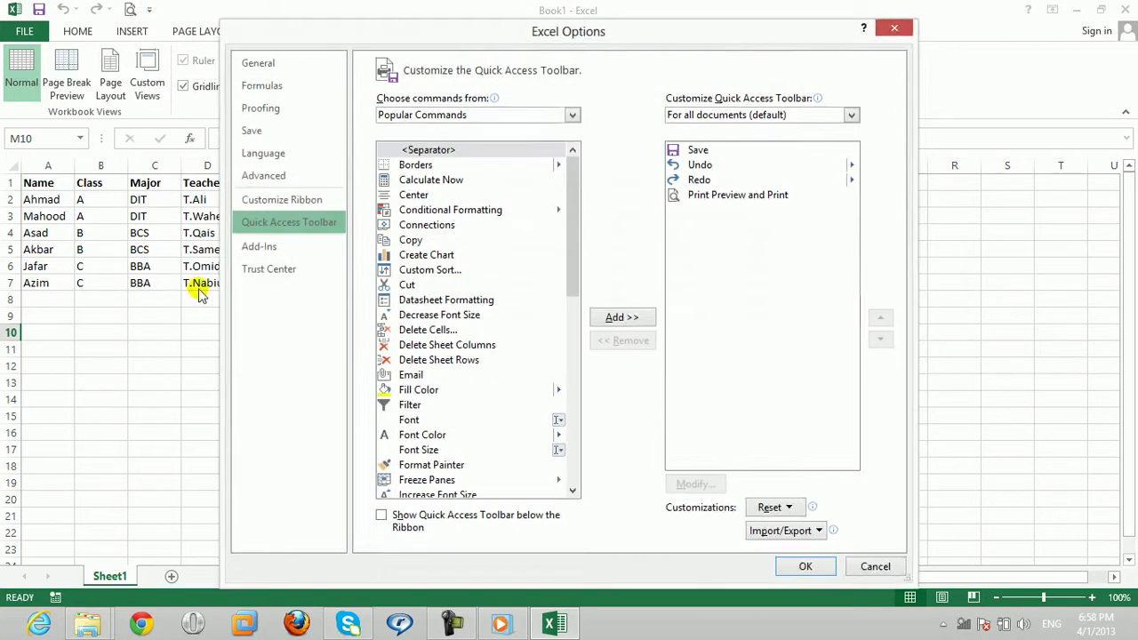
click(573, 116)
click(505, 164)
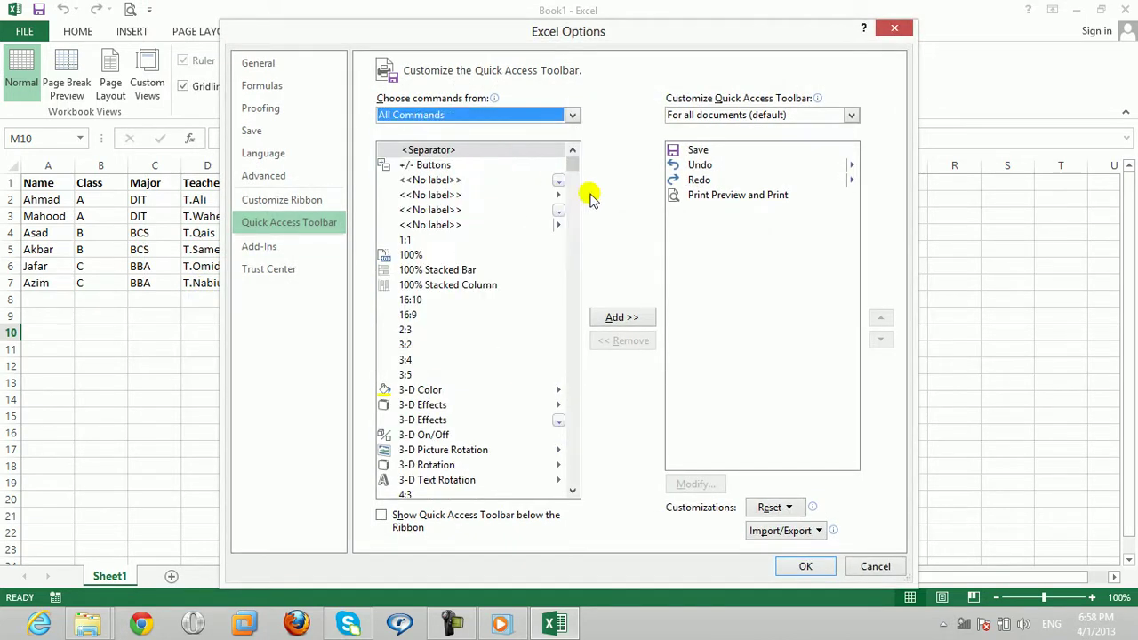
drag(576, 171, 575, 198)
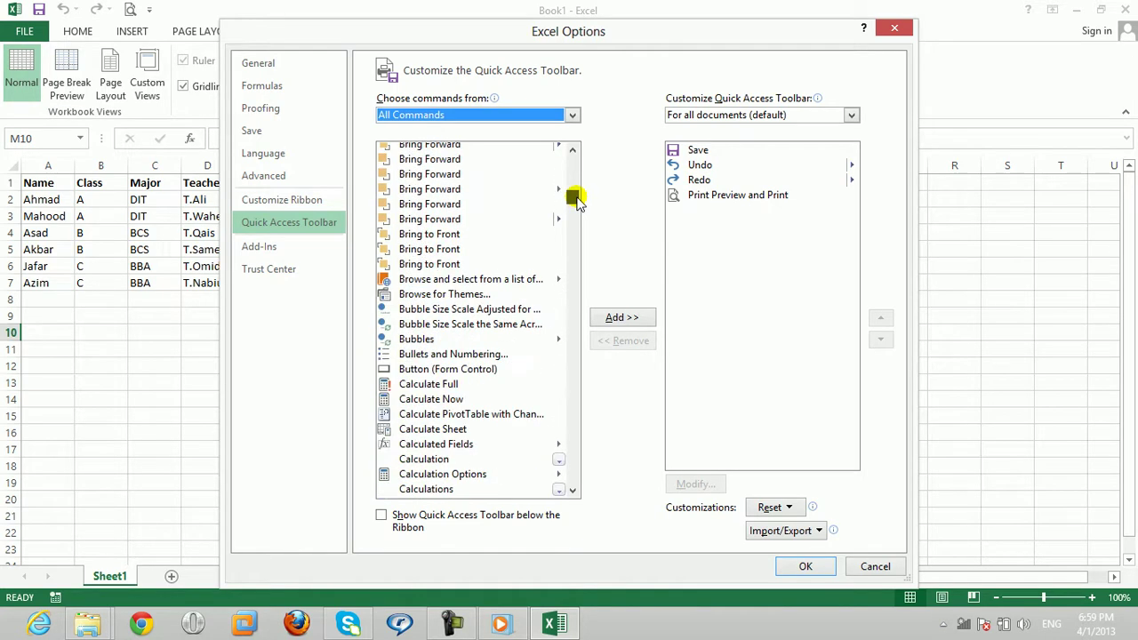
click(423, 371)
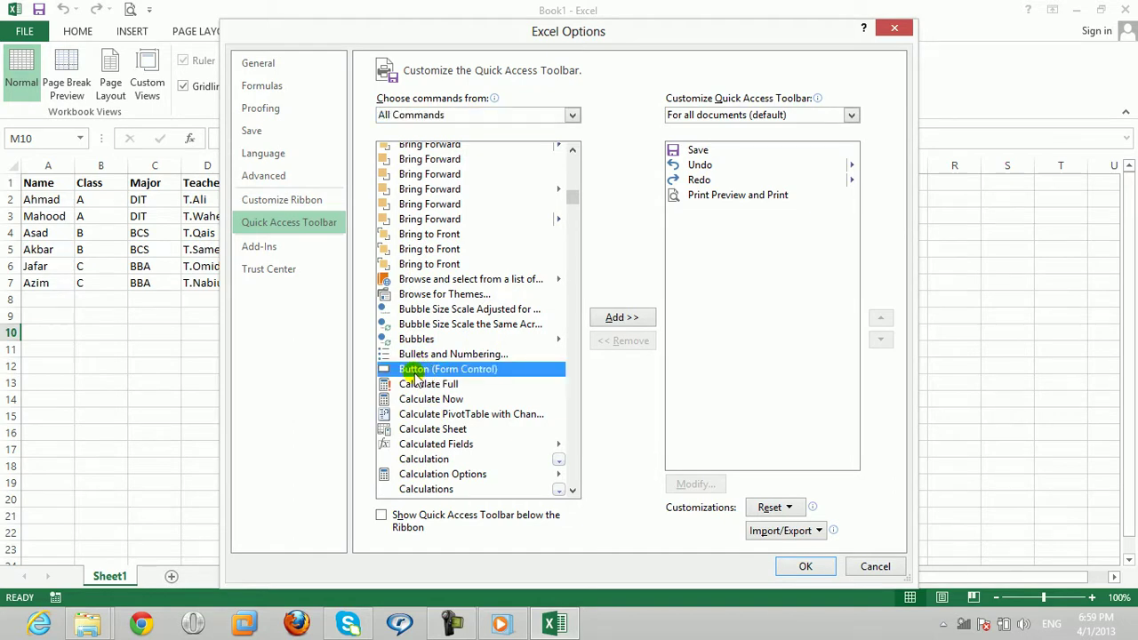
click(622, 318)
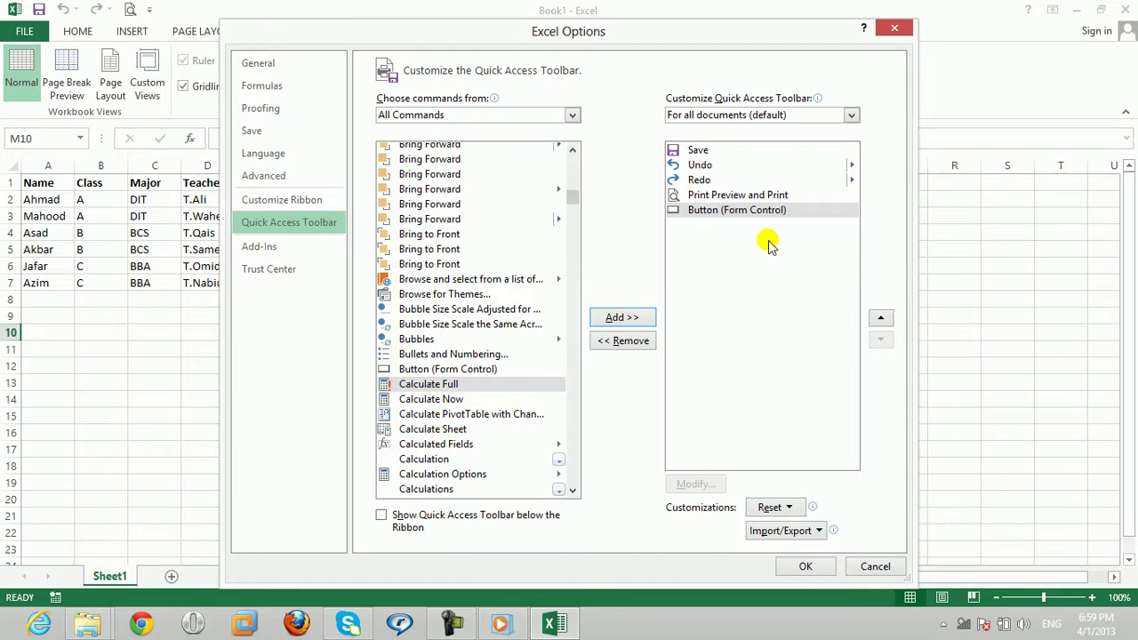
click(805, 567)
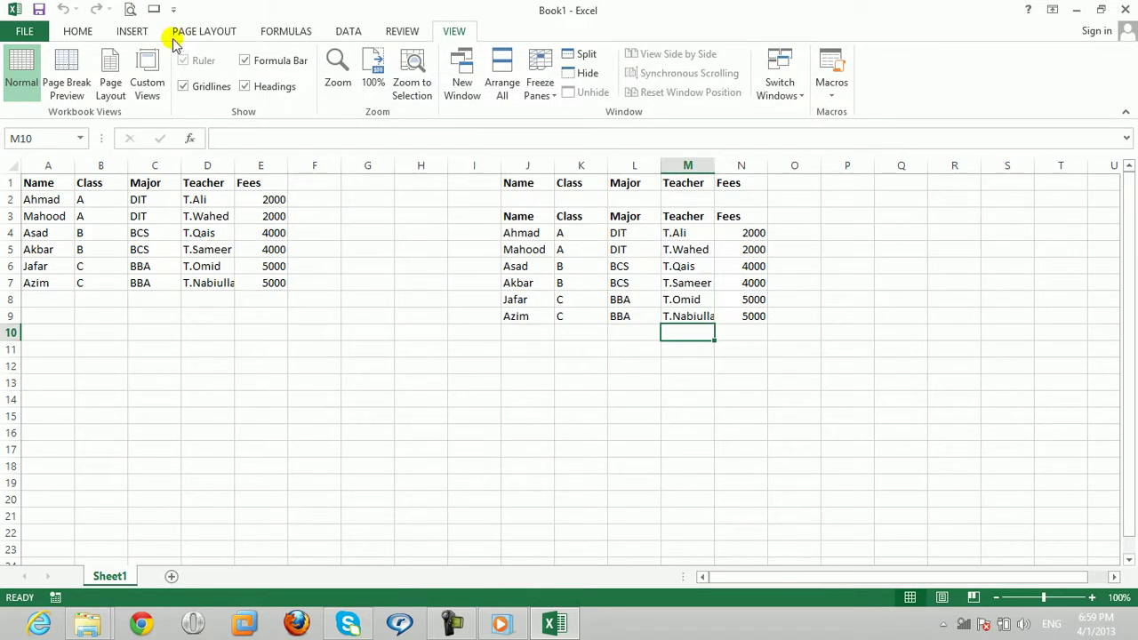
Step: Draw a trial form button below the copied records, assign it TTTA, then delete it
click(154, 10)
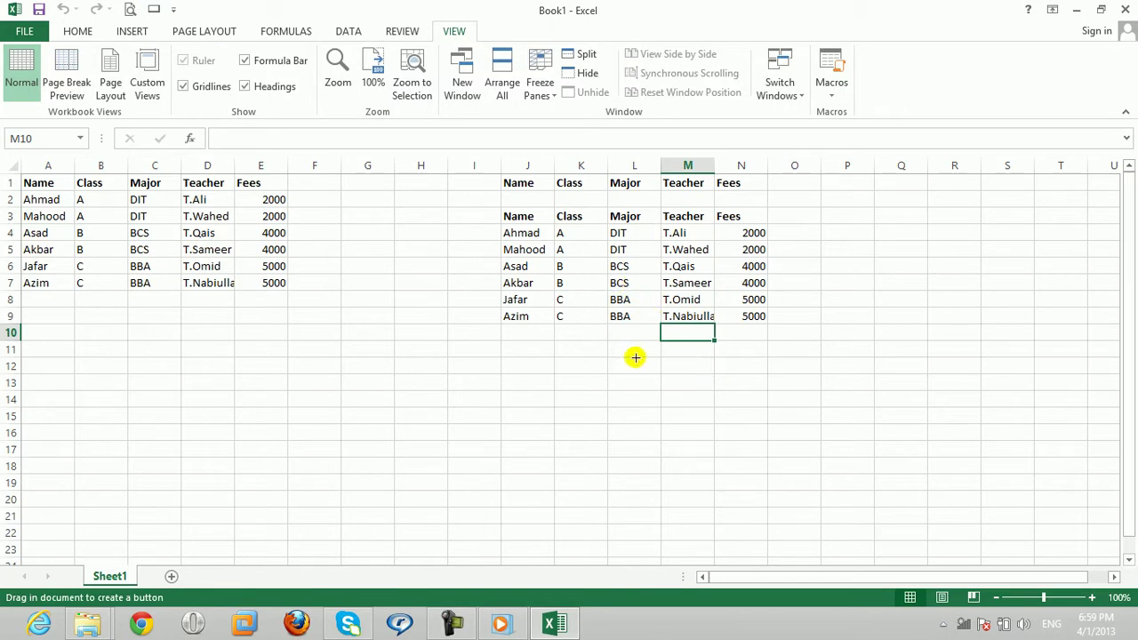
drag(597, 364, 716, 400)
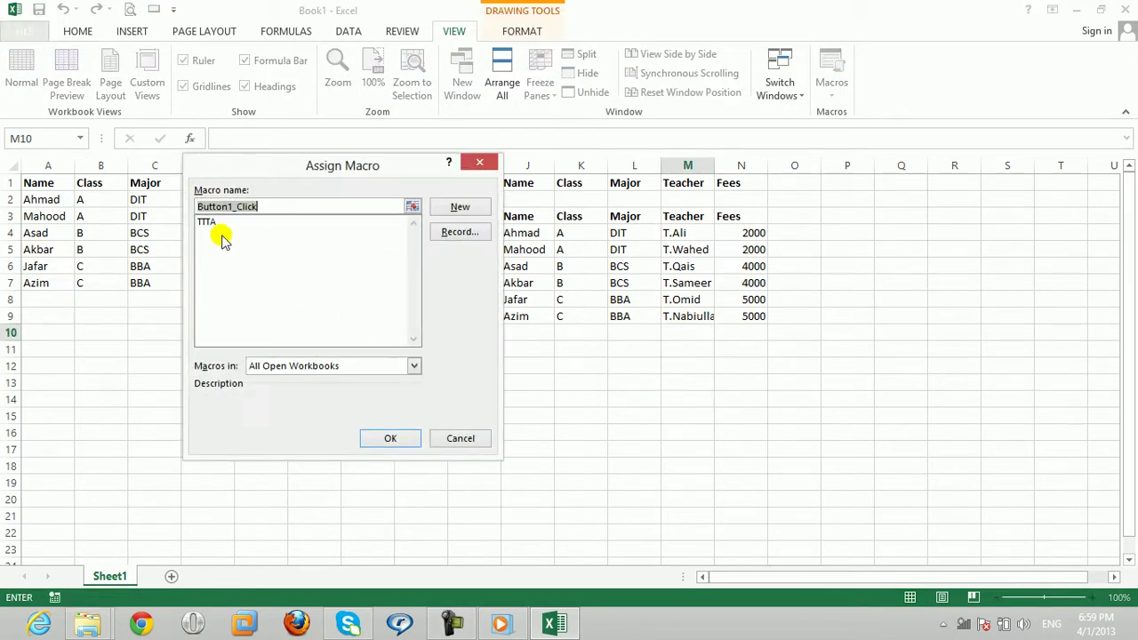
click(209, 223)
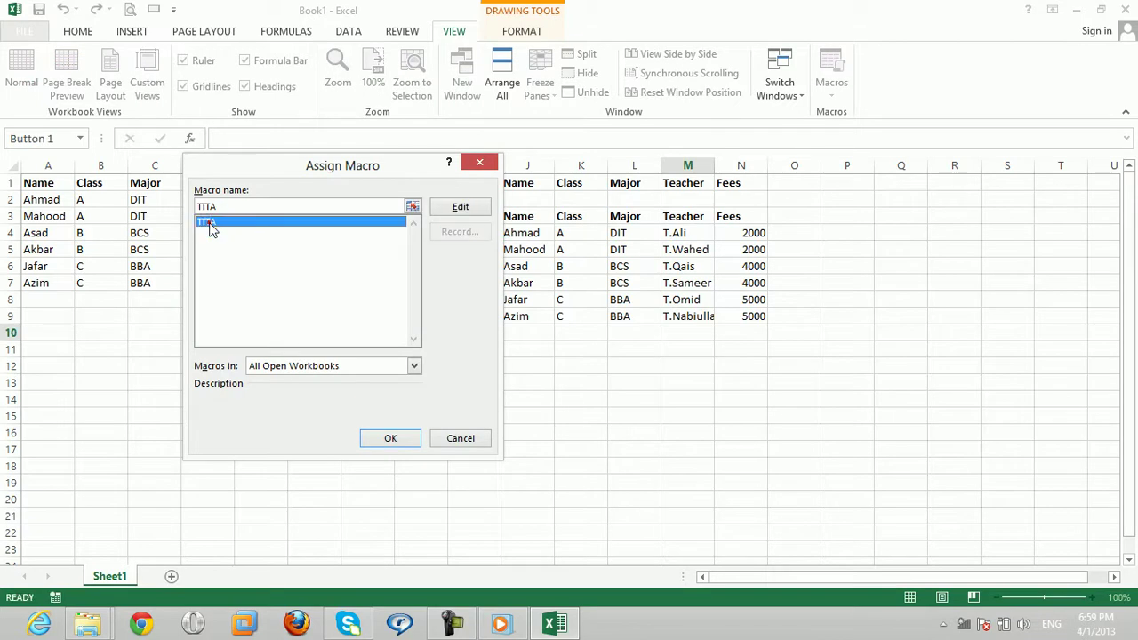
click(390, 439)
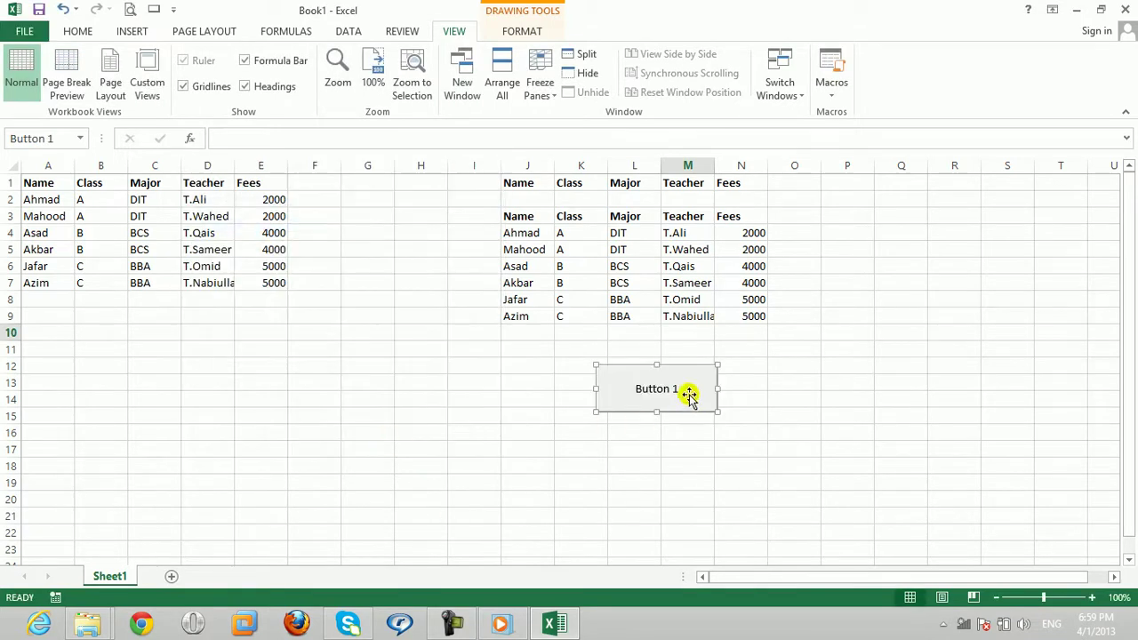
key(Delete)
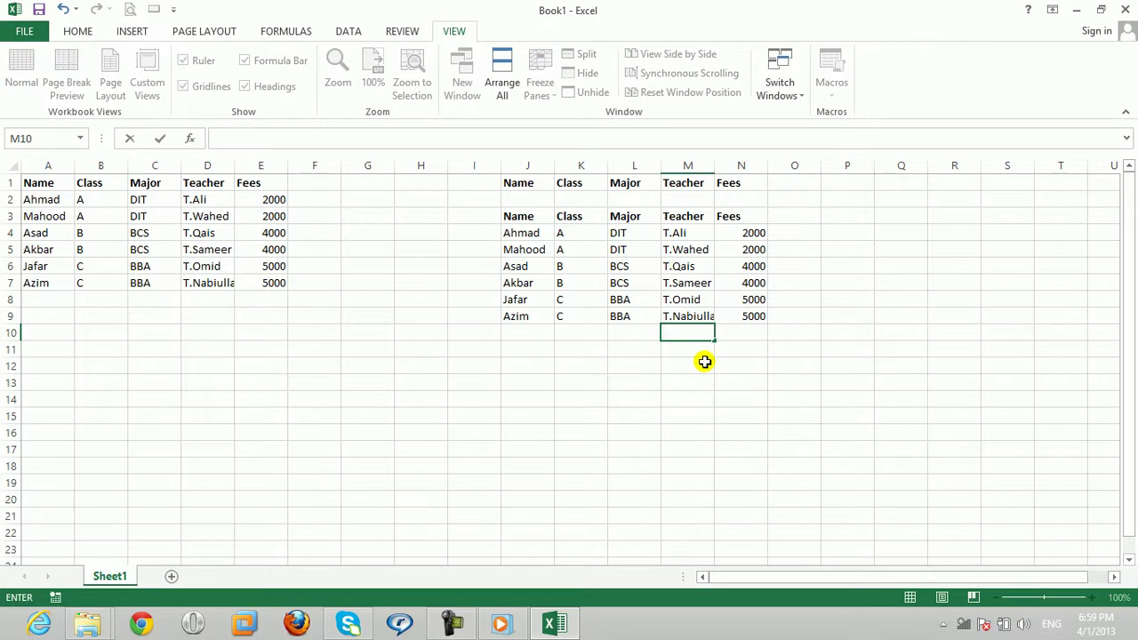
click(679, 382)
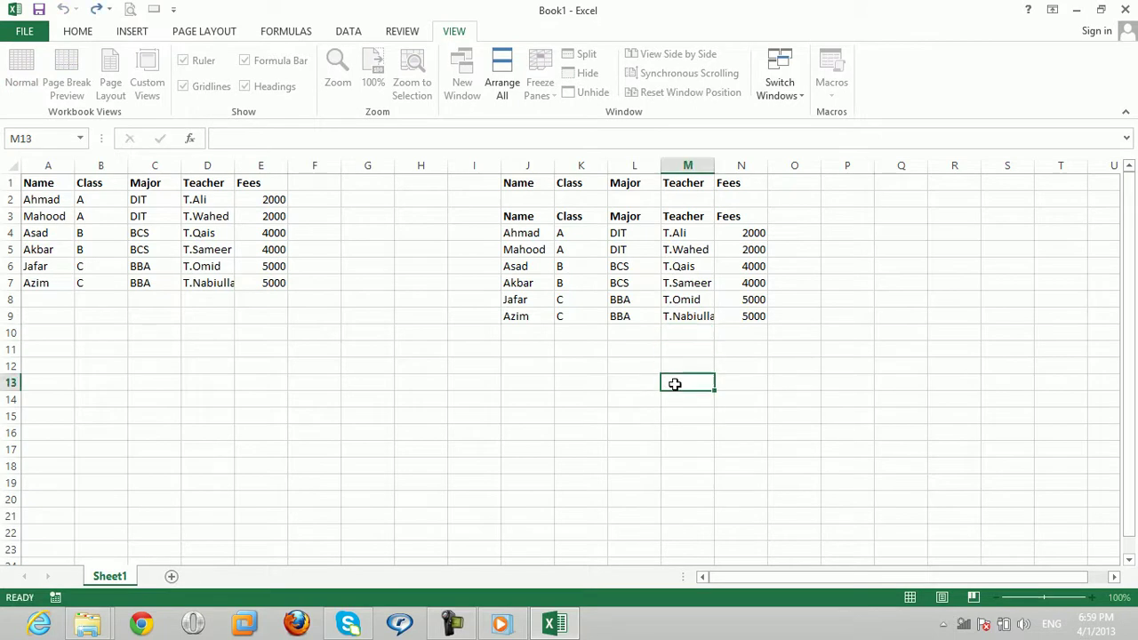
Step: Draw a new form button over L13:M15 assigned to the TTTA macro and begin editing its caption
click(155, 11)
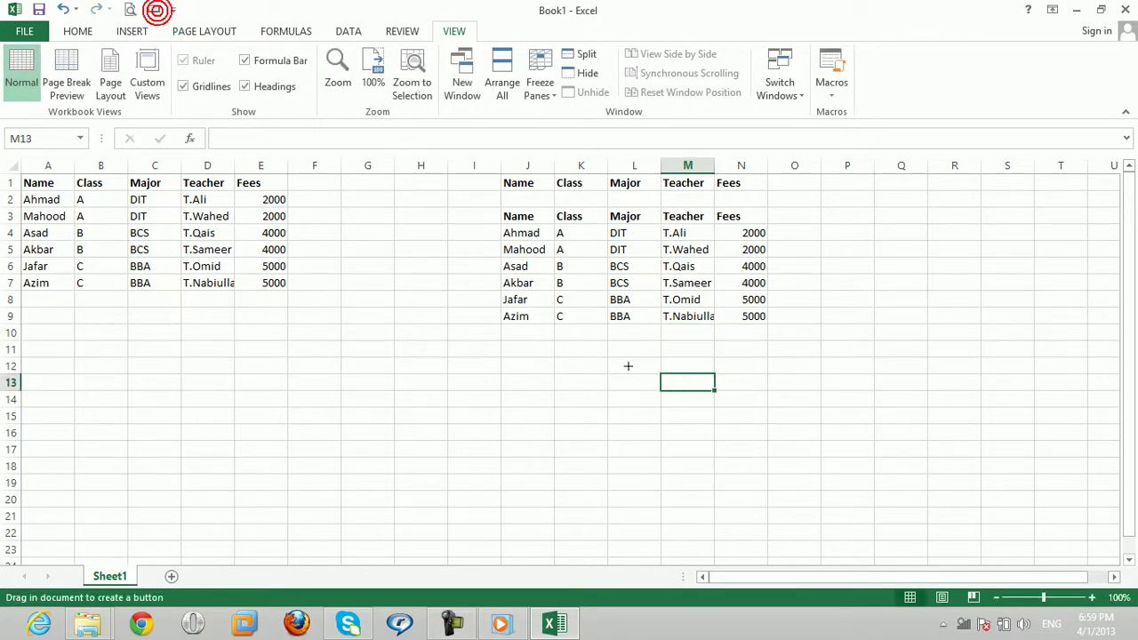
drag(590, 375, 713, 430)
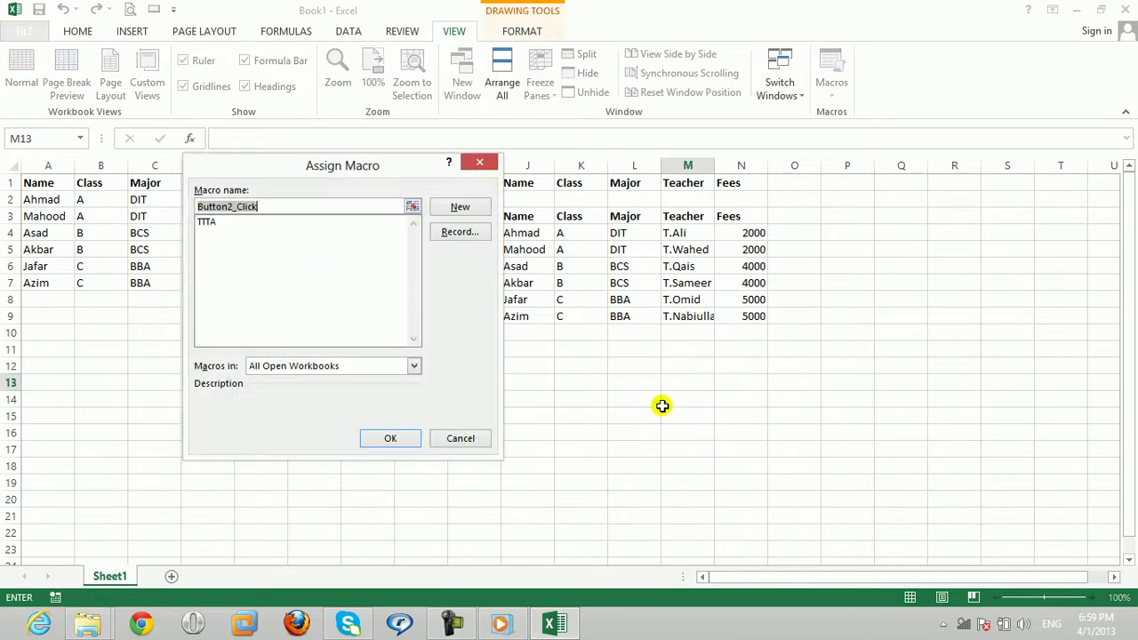
click(203, 223)
click(388, 436)
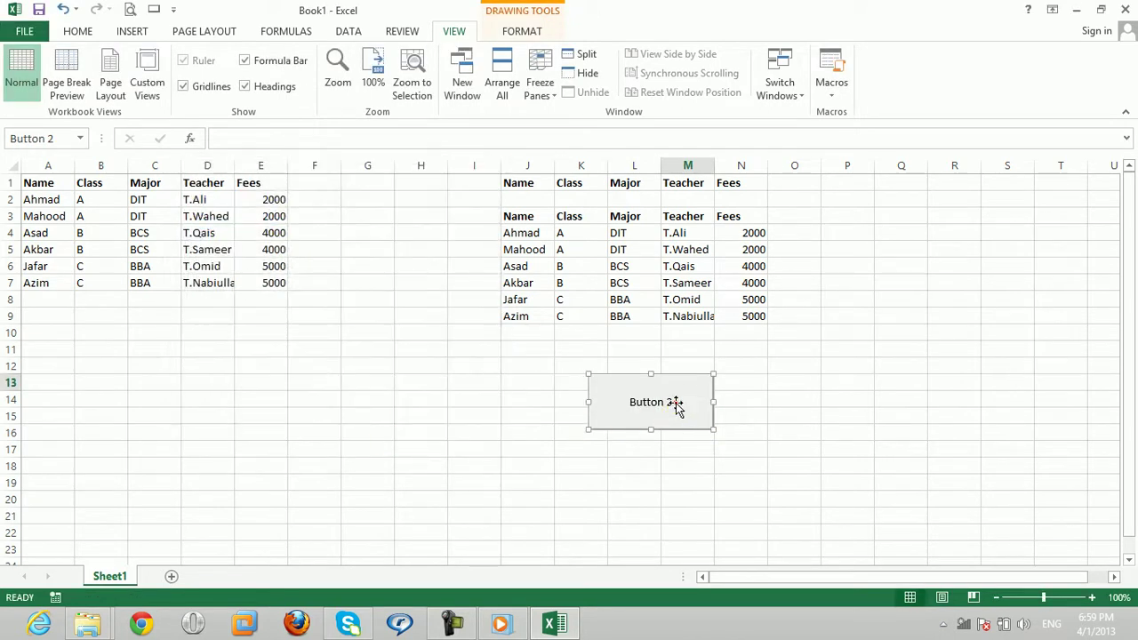
click(664, 402)
Step: Finish the 'Advance Filter' button caption and return the sheet to Ready mode
click(679, 402)
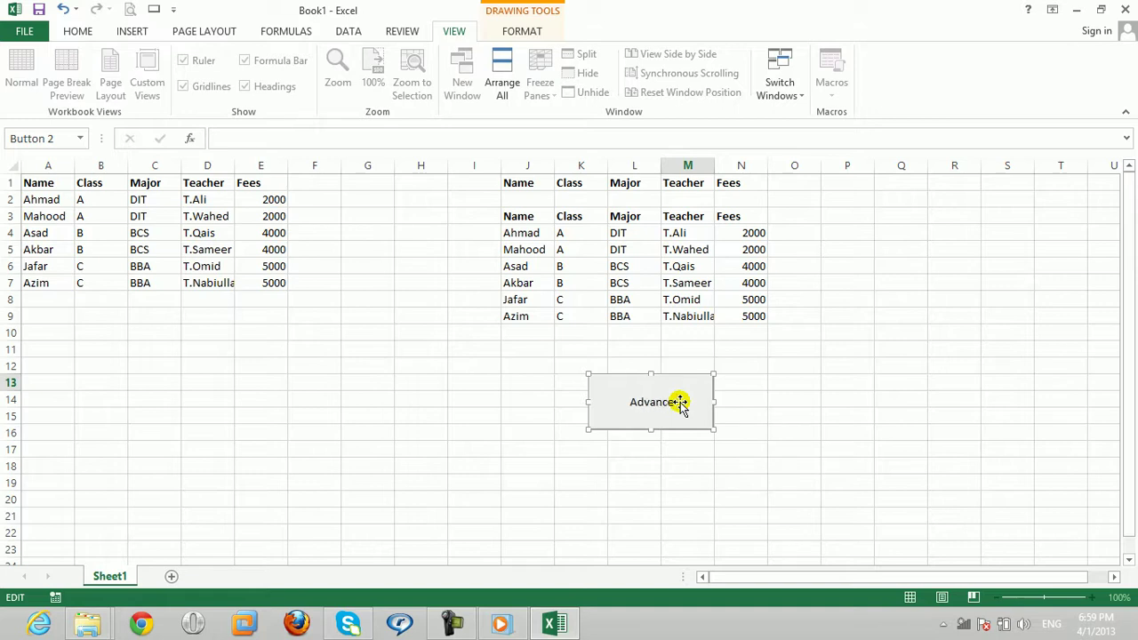
click(794, 400)
drag(1134, 300, 1130, 249)
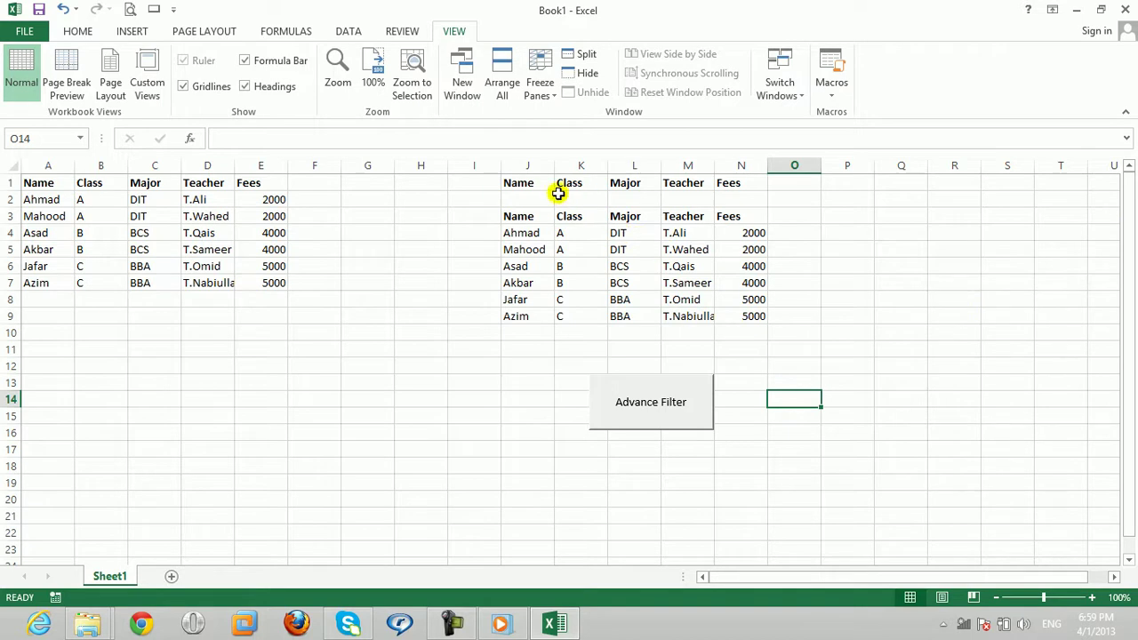
Step: Enter a student's name as the Name criterion in J2 and run the Advance Filter button
click(531, 200)
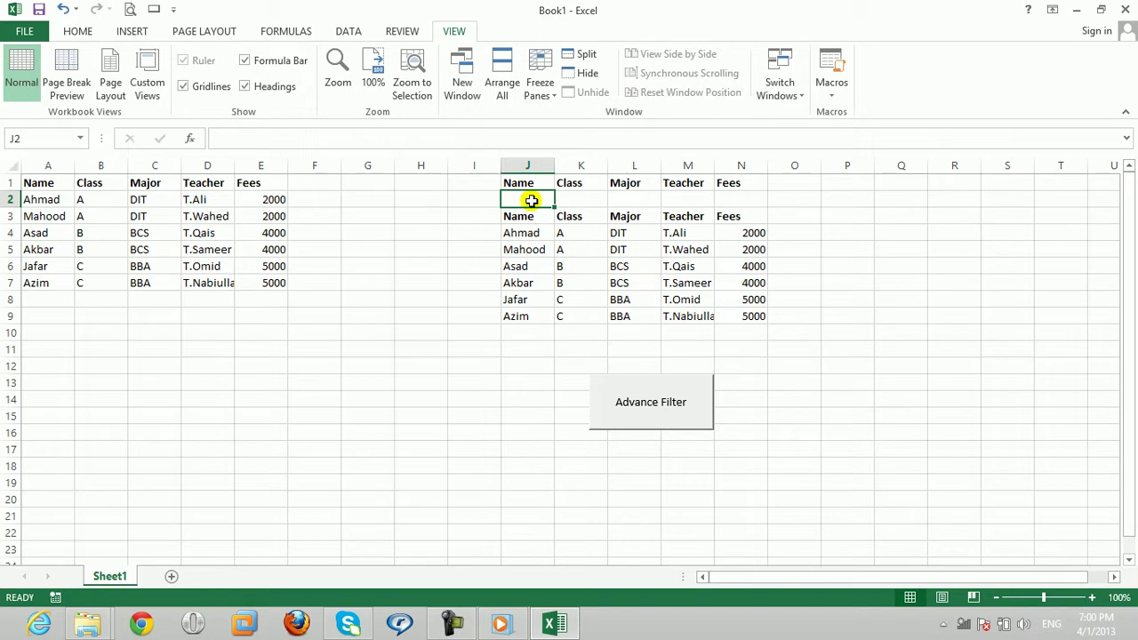
text(Ahmad)
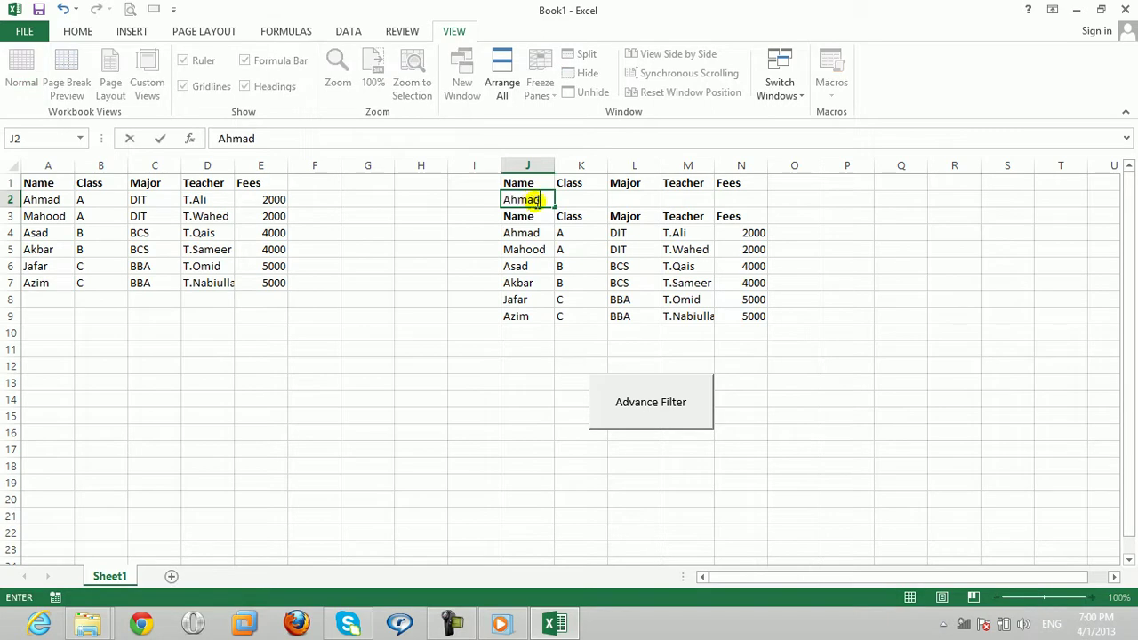
click(598, 198)
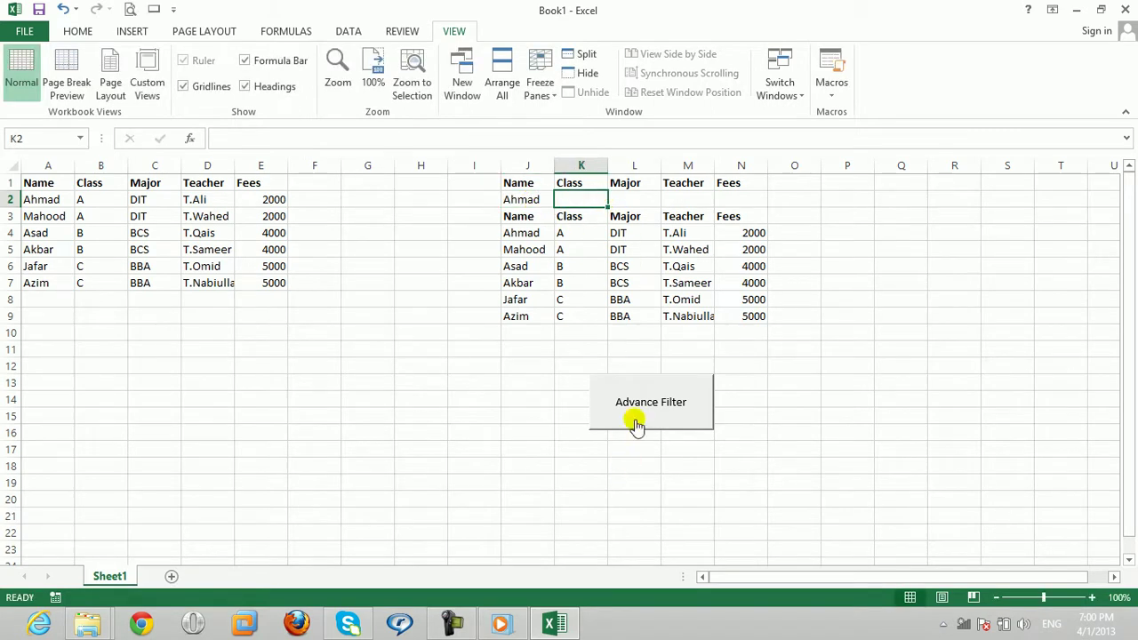
click(519, 199)
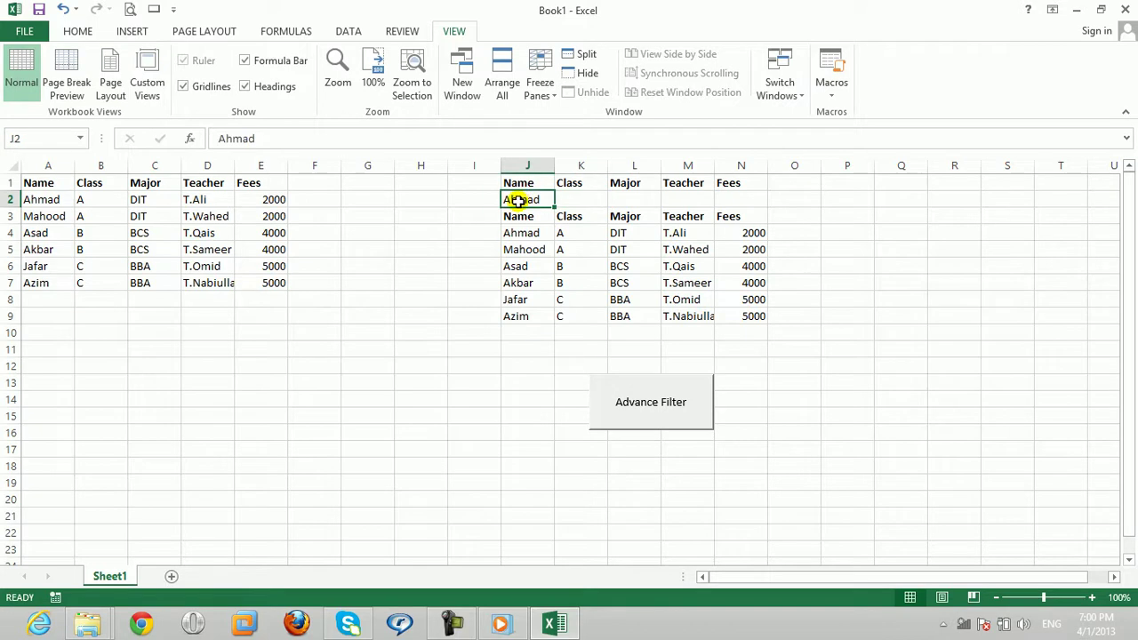
click(578, 200)
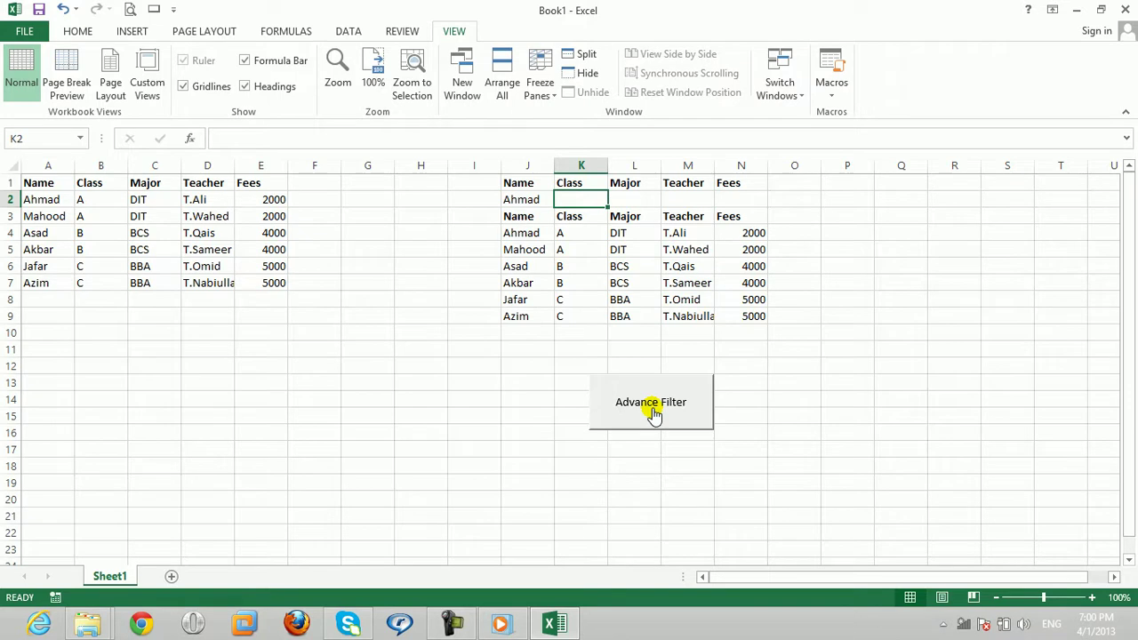
click(653, 413)
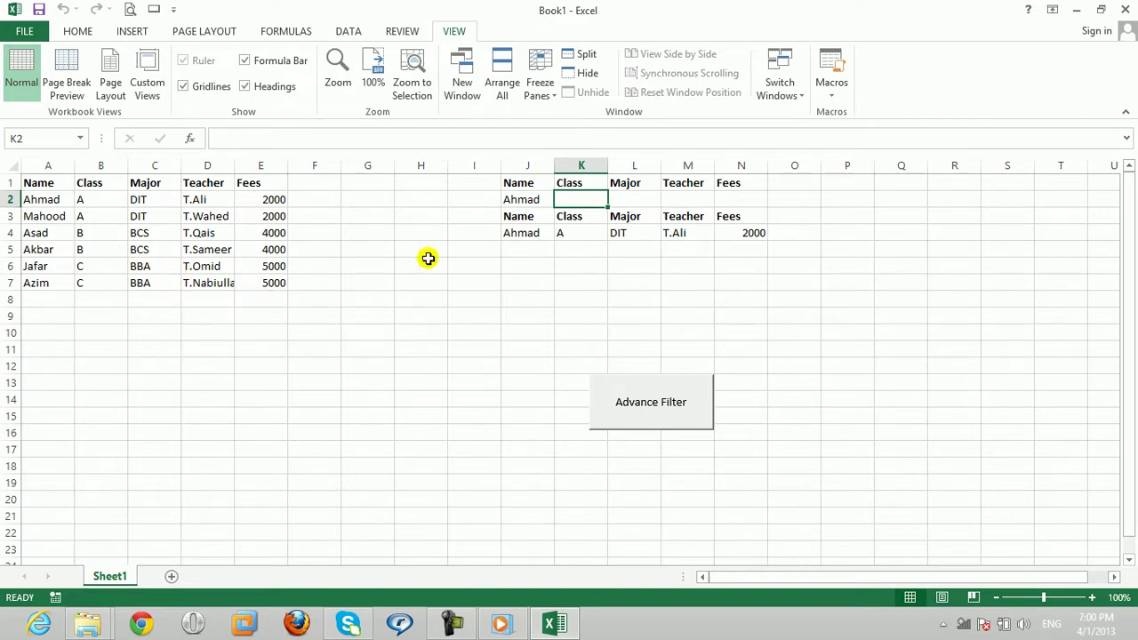
Step: Clear the J2 name criterion, enter DIT under Major in L2, and rerun Advance Filter
click(529, 199)
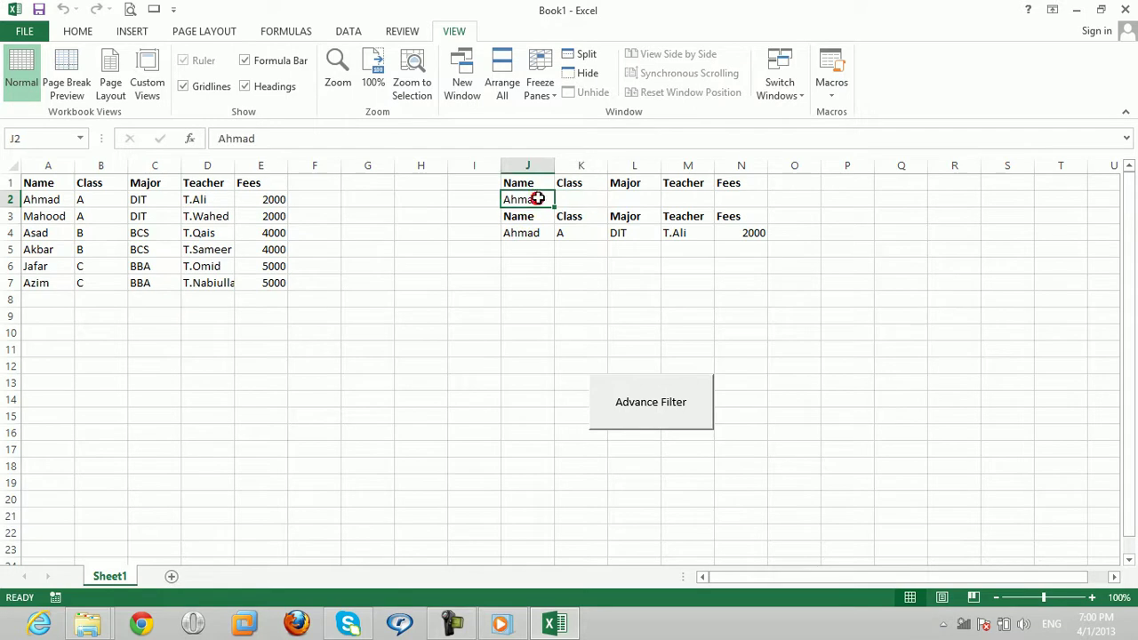
key(BackSpace)
click(592, 197)
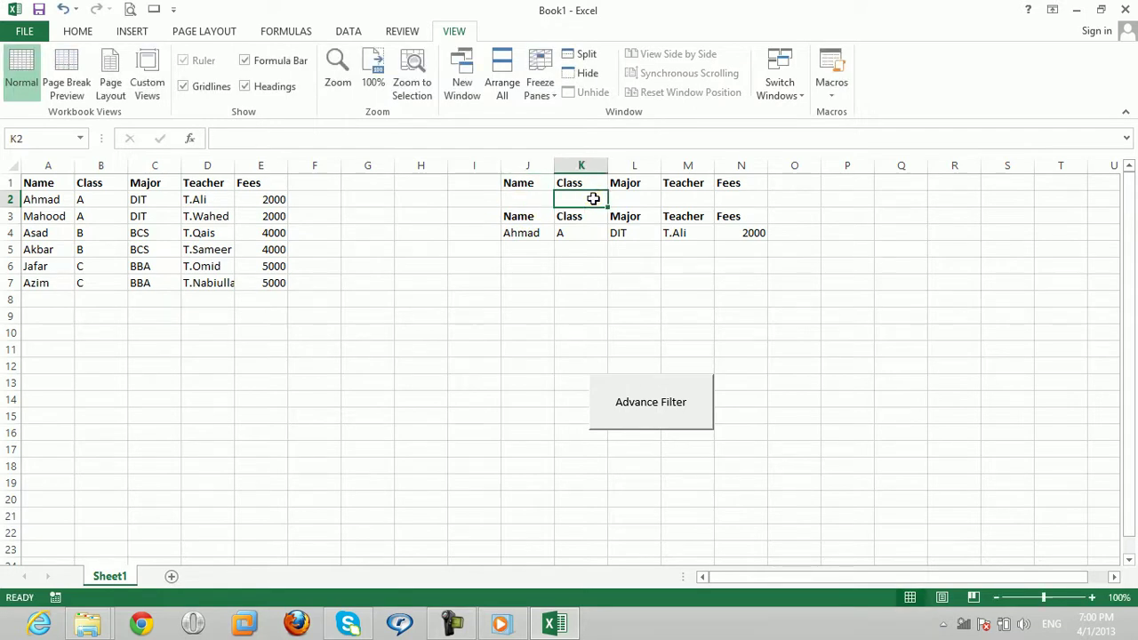
click(630, 198)
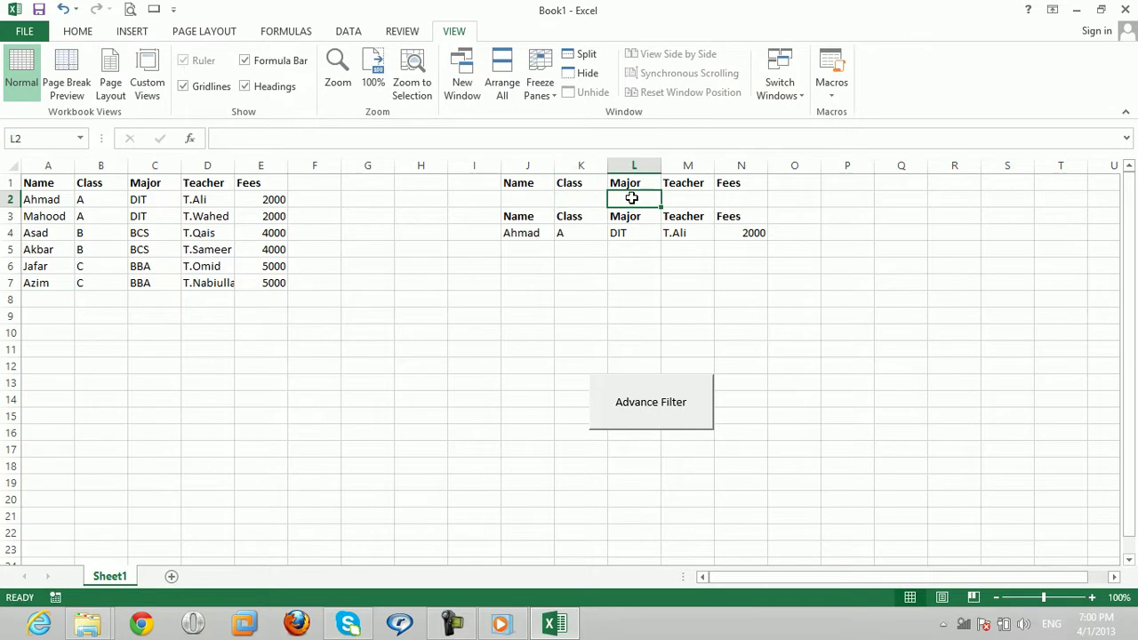
text(DIT)
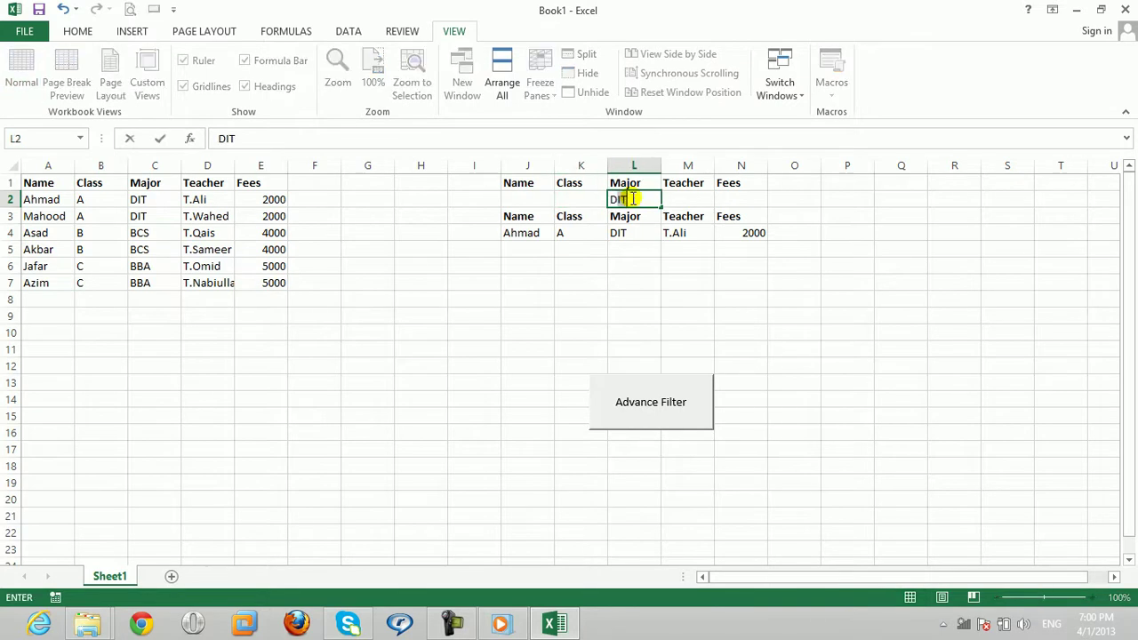
click(655, 247)
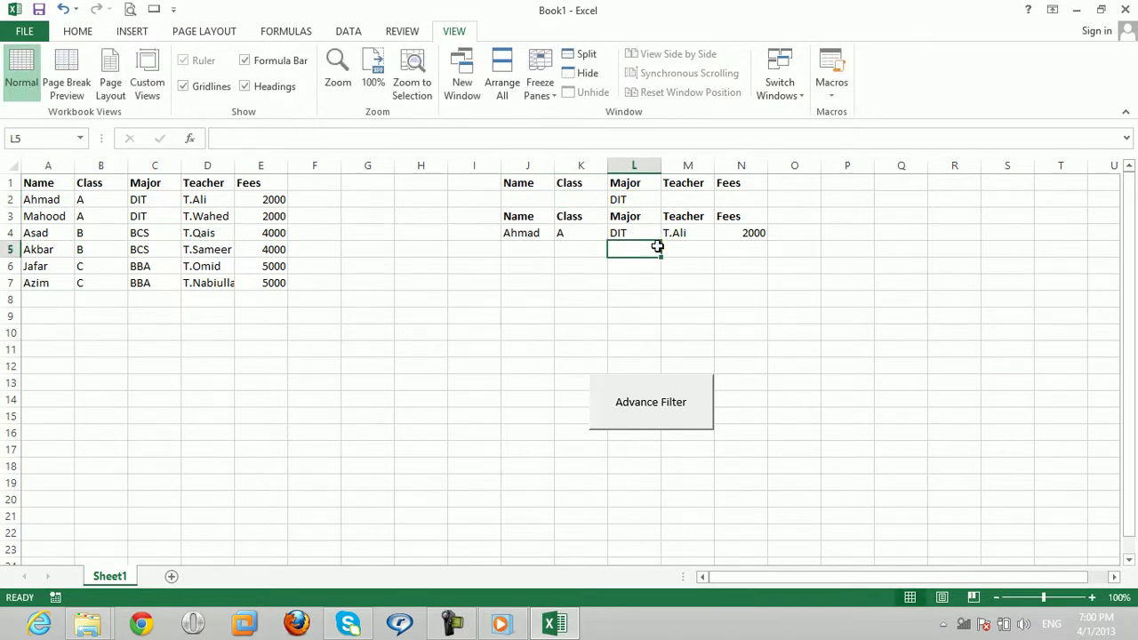
click(684, 201)
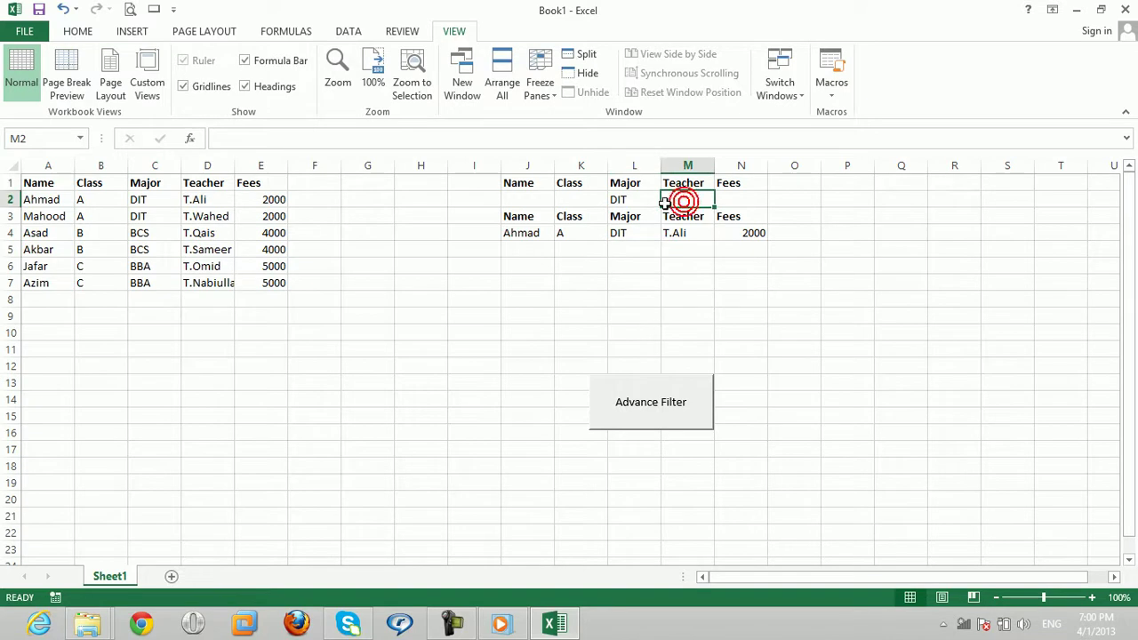
click(650, 413)
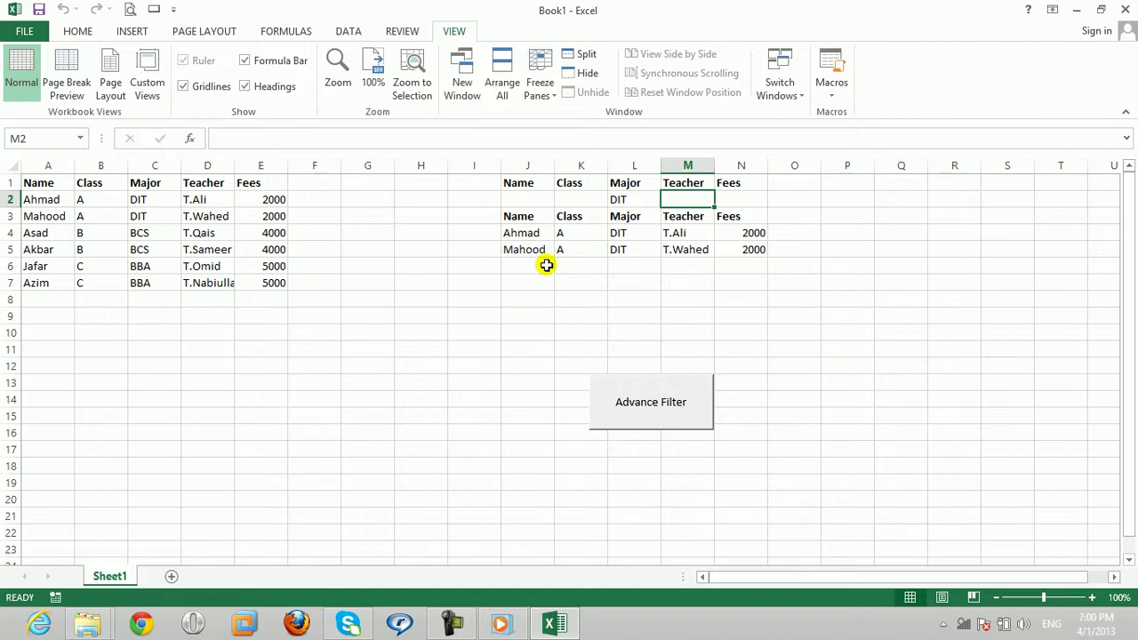
Step: Replace the DIT criterion with 5000 under Fees in N2 and rerun Advance Filter
click(620, 200)
key(BackSpace)
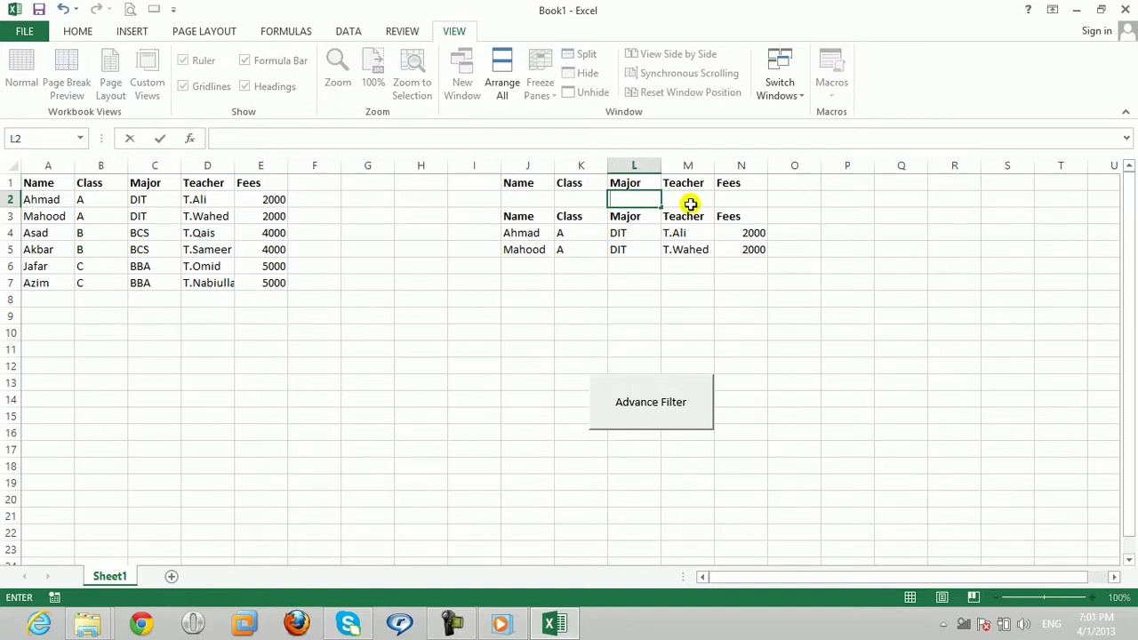
click(687, 201)
click(731, 200)
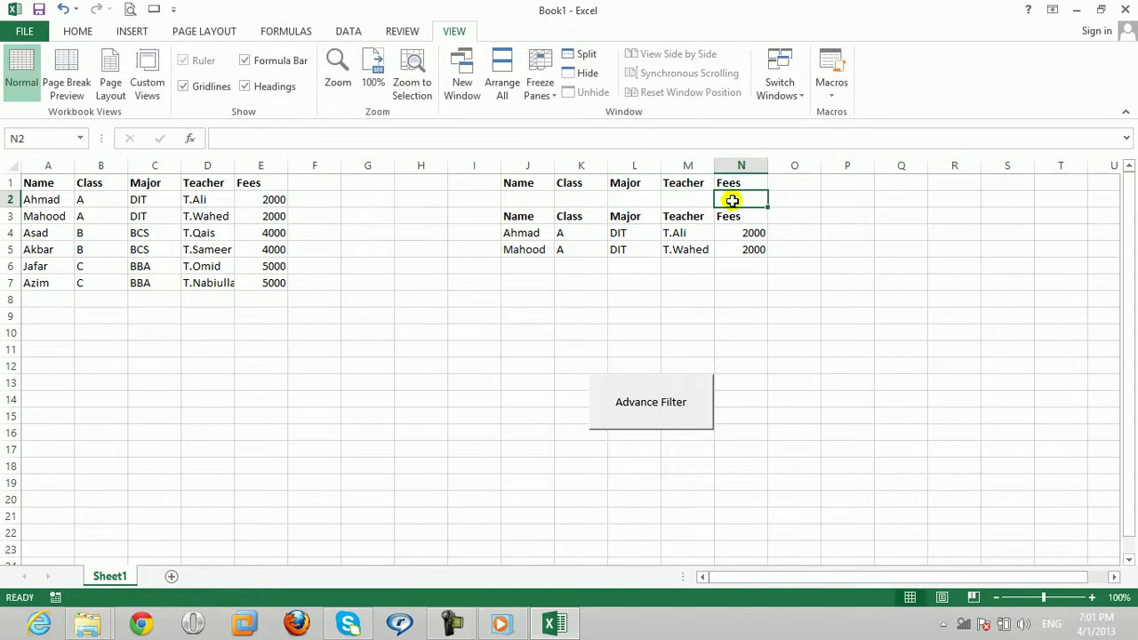
text(5000)
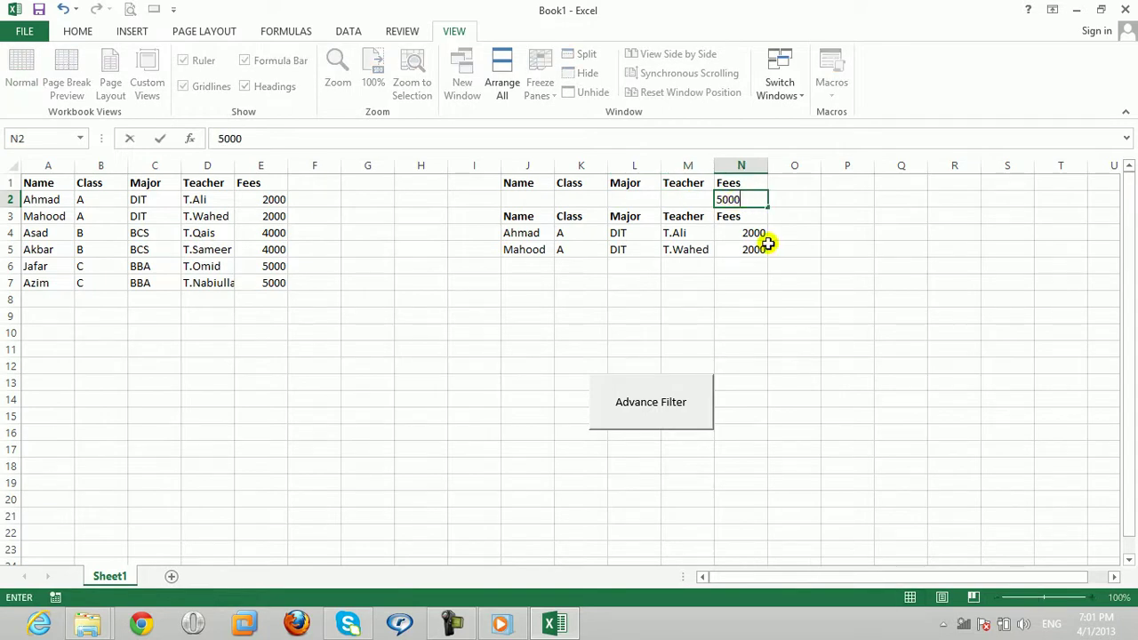
click(693, 200)
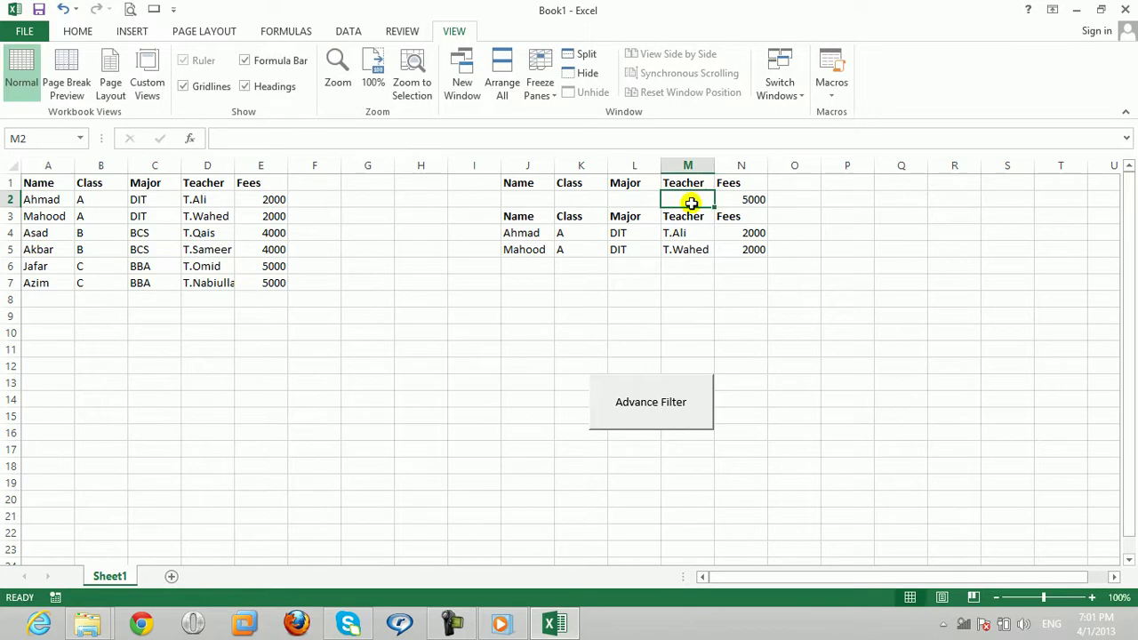
click(621, 413)
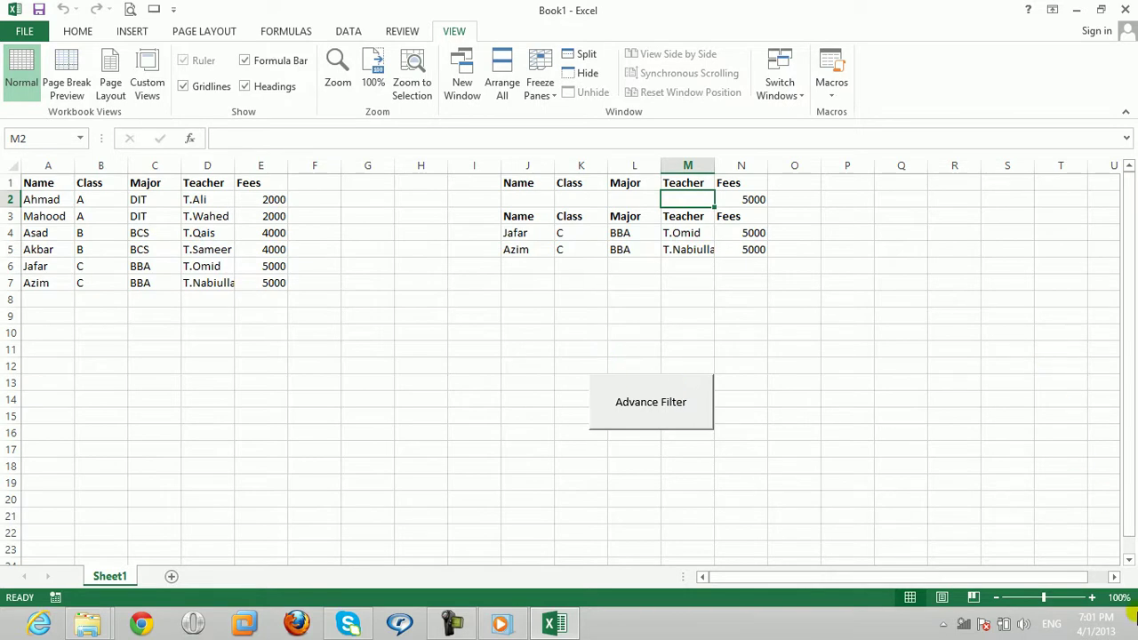
Step: Scroll through the sheet, show the data commands, and select cell F4 beside the student table
click(1128, 562)
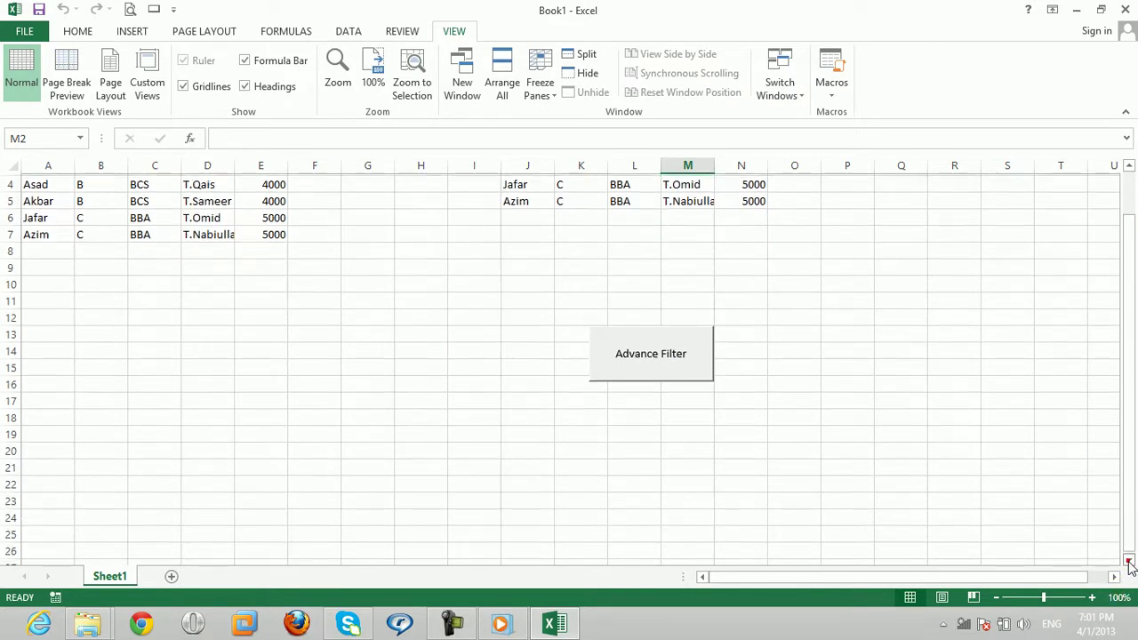
drag(1128, 563, 1127, 563)
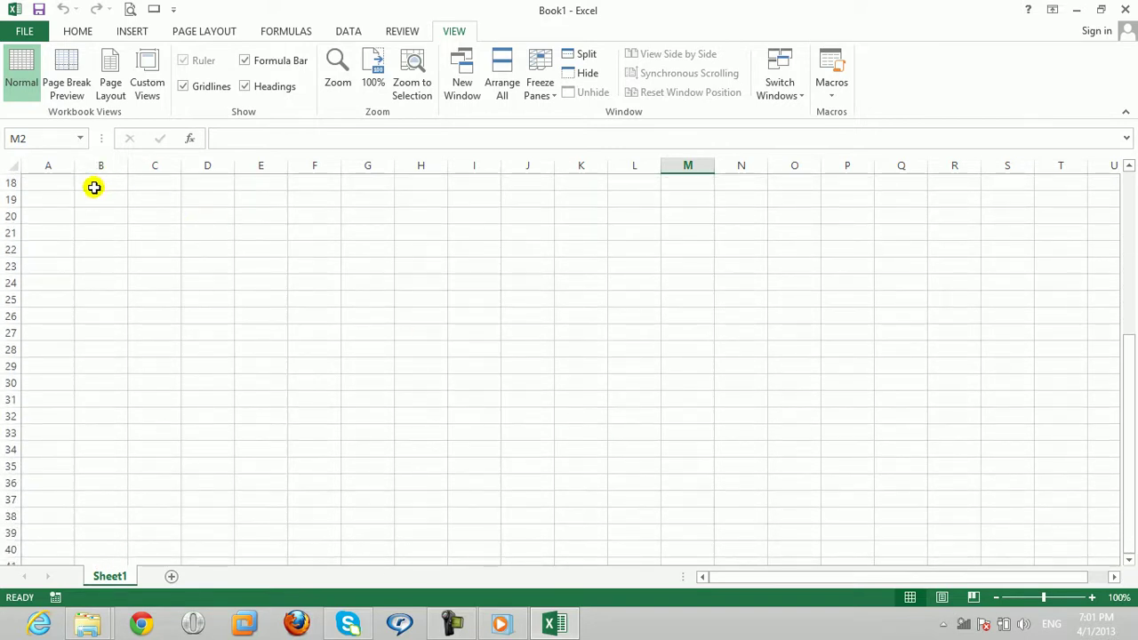
click(96, 200)
click(352, 31)
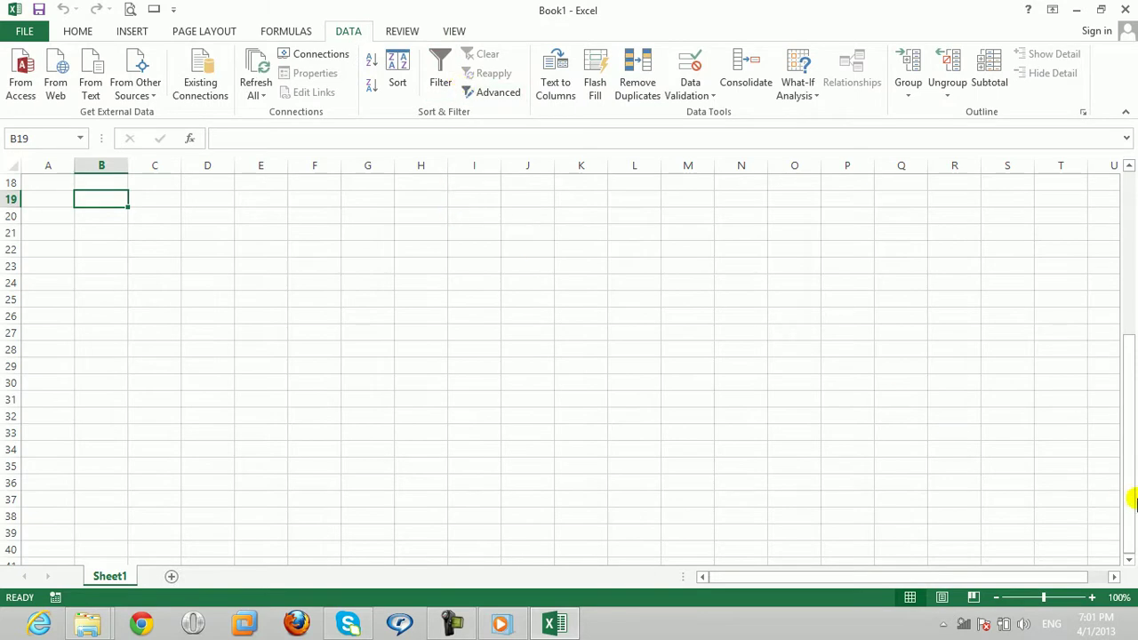
drag(1128, 494, 1134, 289)
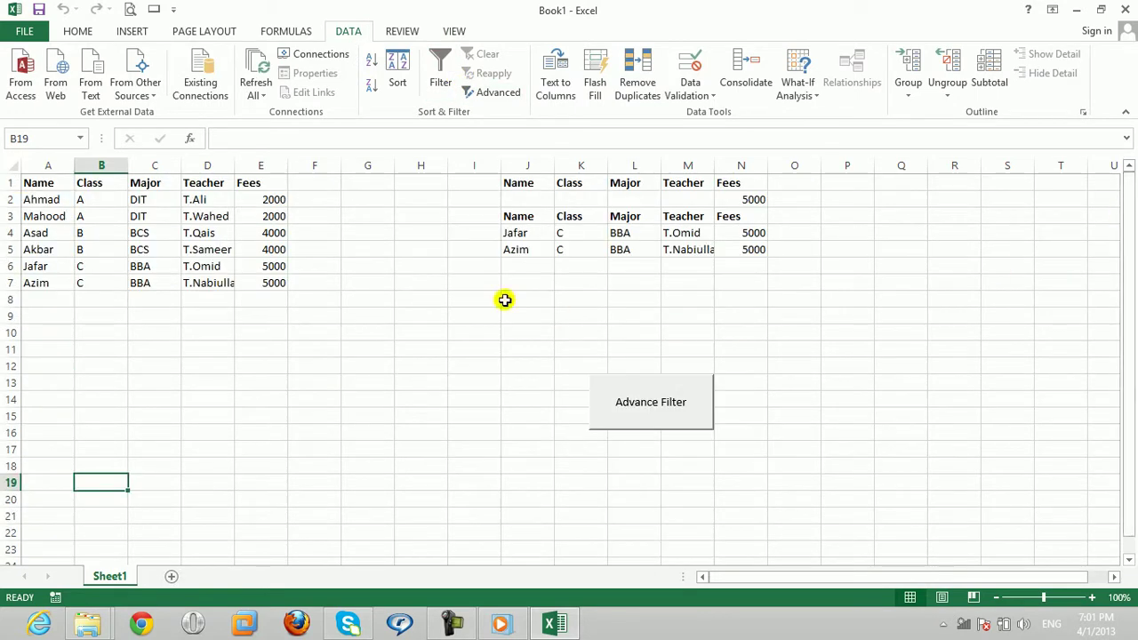
click(321, 227)
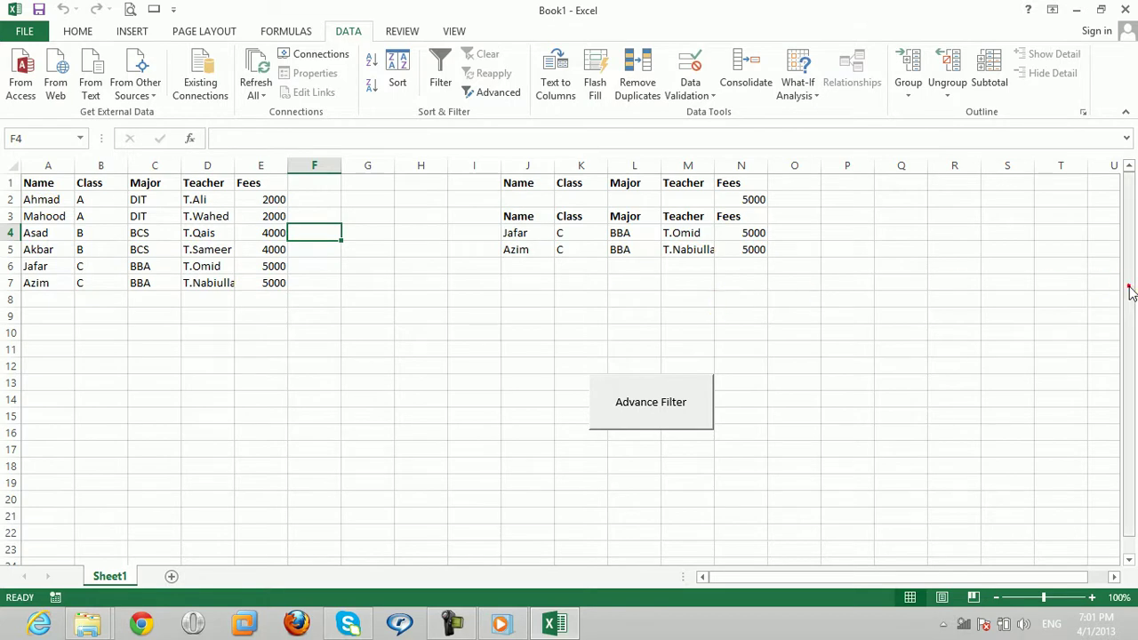
drag(1127, 282, 1127, 292)
Step: Scroll down to the blank rows, select F22, and view the Fill options list without choosing one
click(1125, 560)
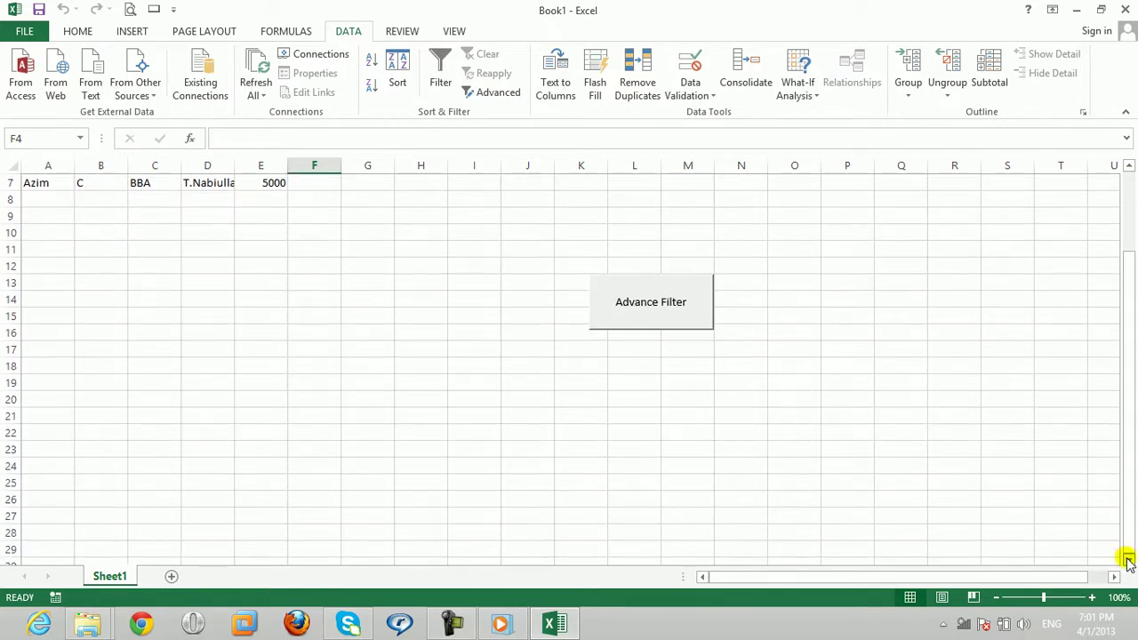
click(1127, 560)
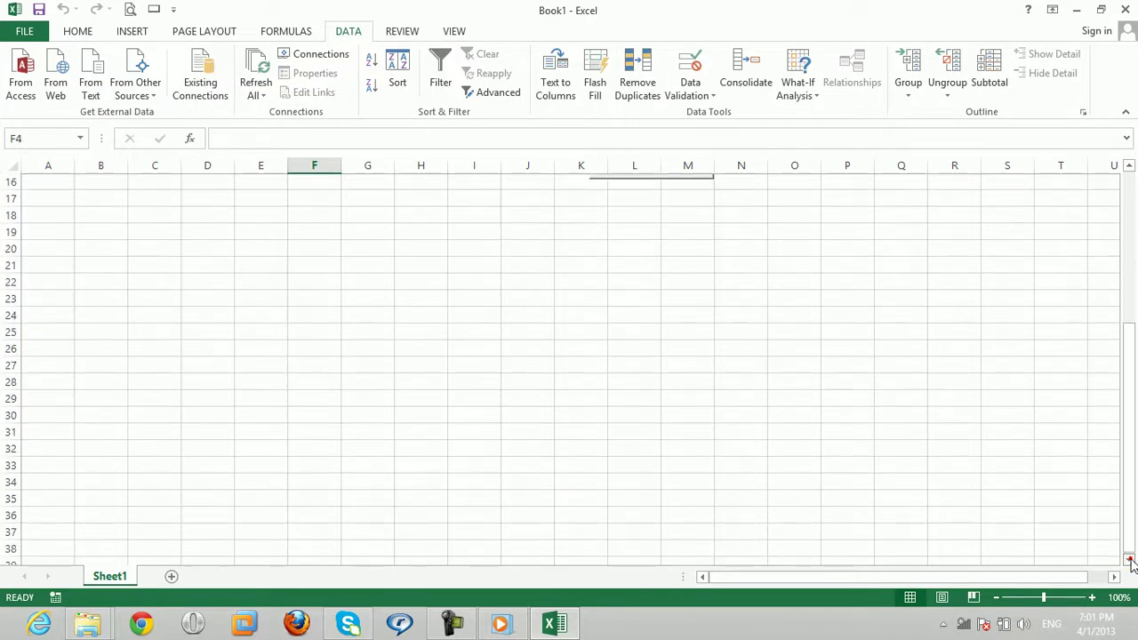
click(164, 184)
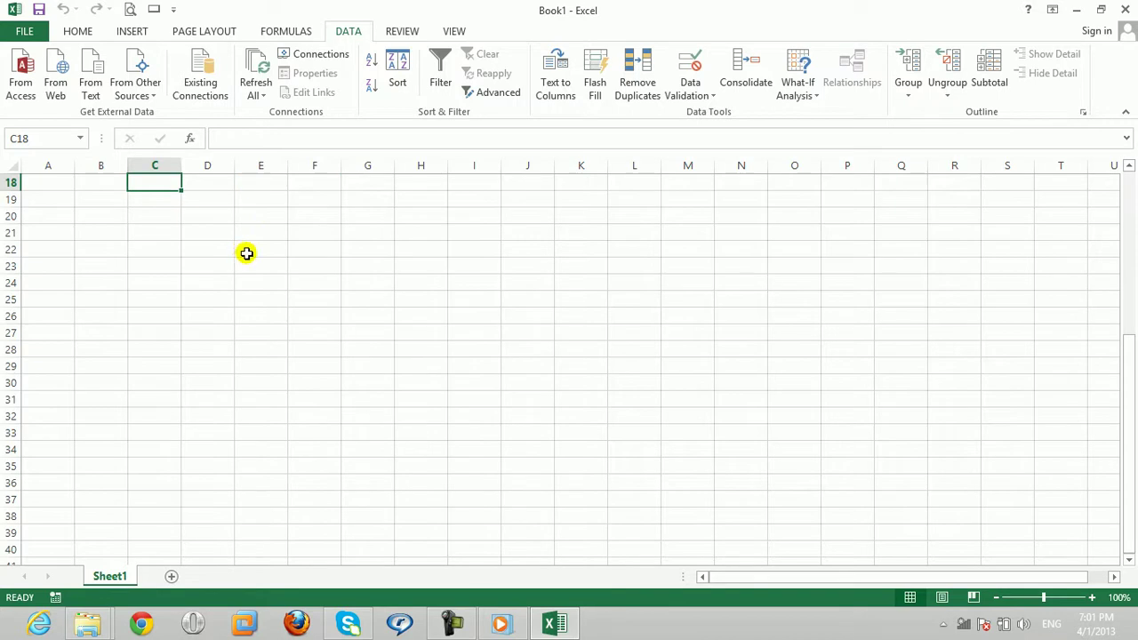
click(280, 236)
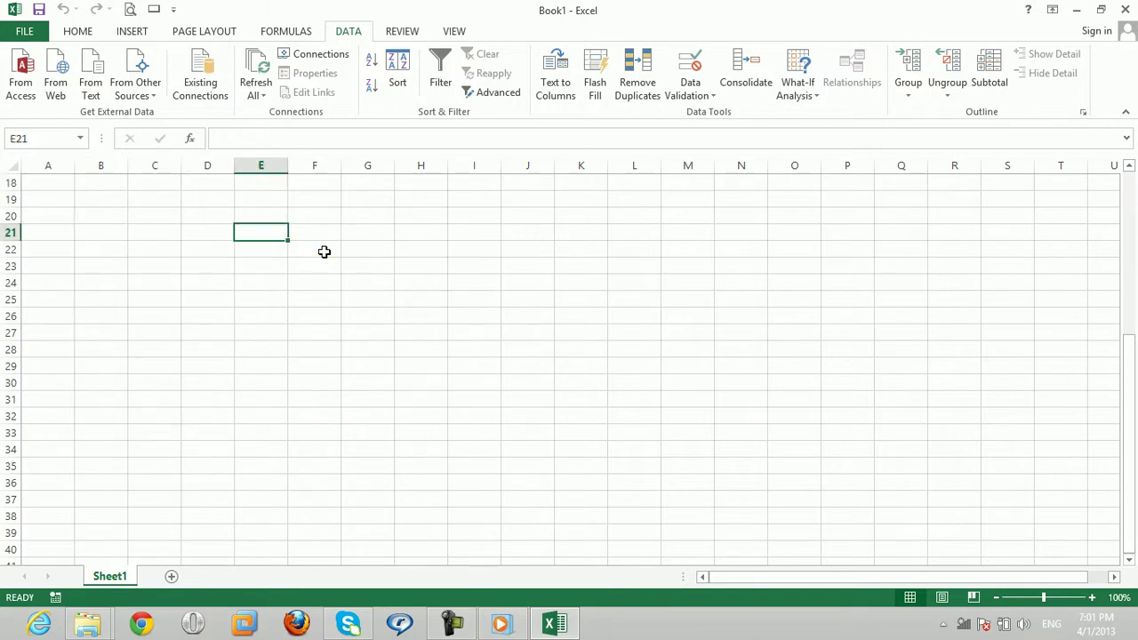
click(322, 249)
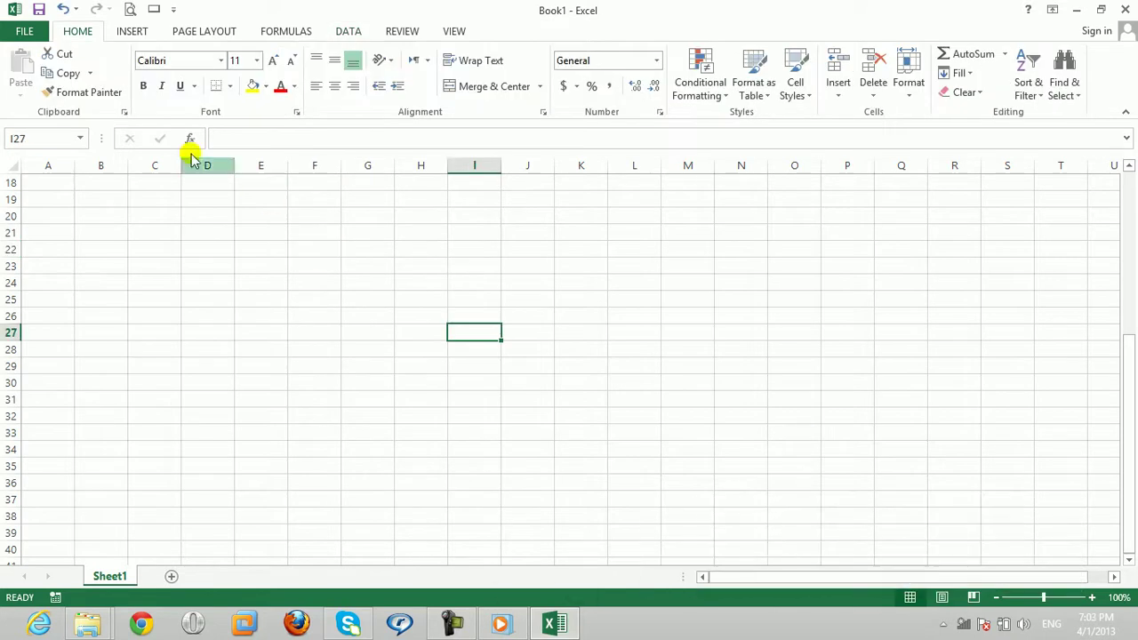
click(323, 250)
click(960, 72)
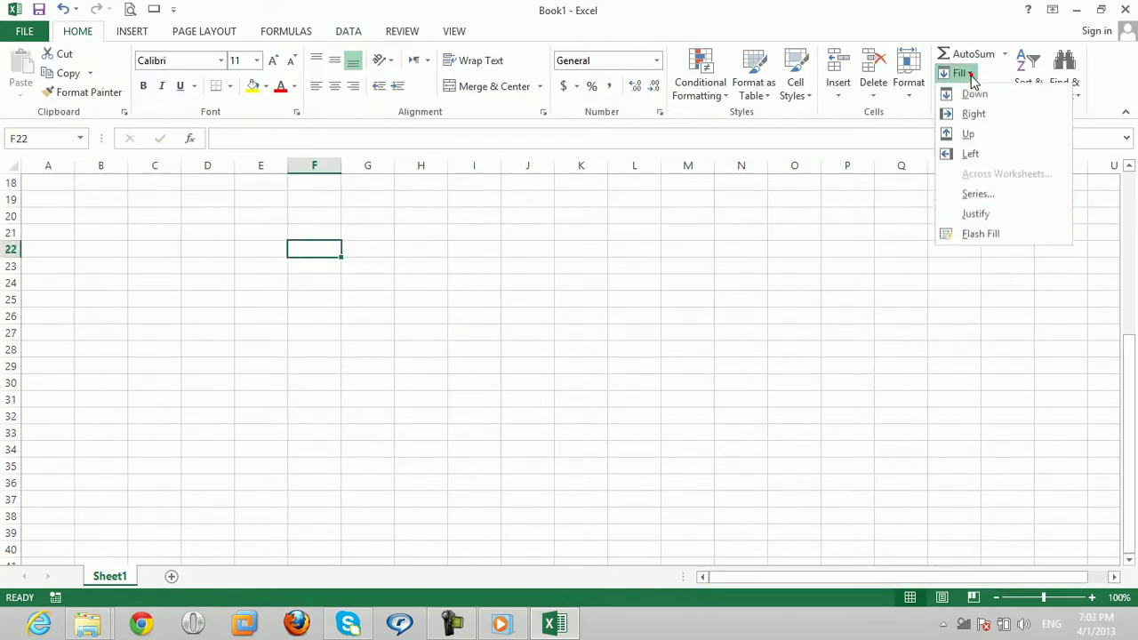
click(314, 279)
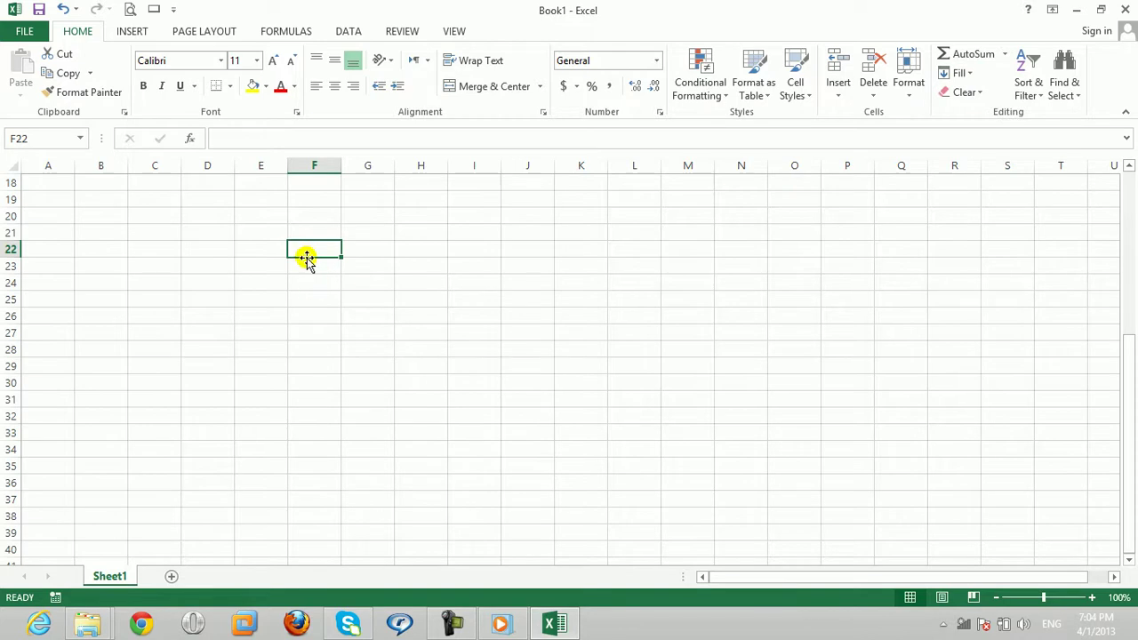
Step: Type the Name heading in F22 and a list of student names in F23
text(Name)
key(Return)
text(Asad Akbar)
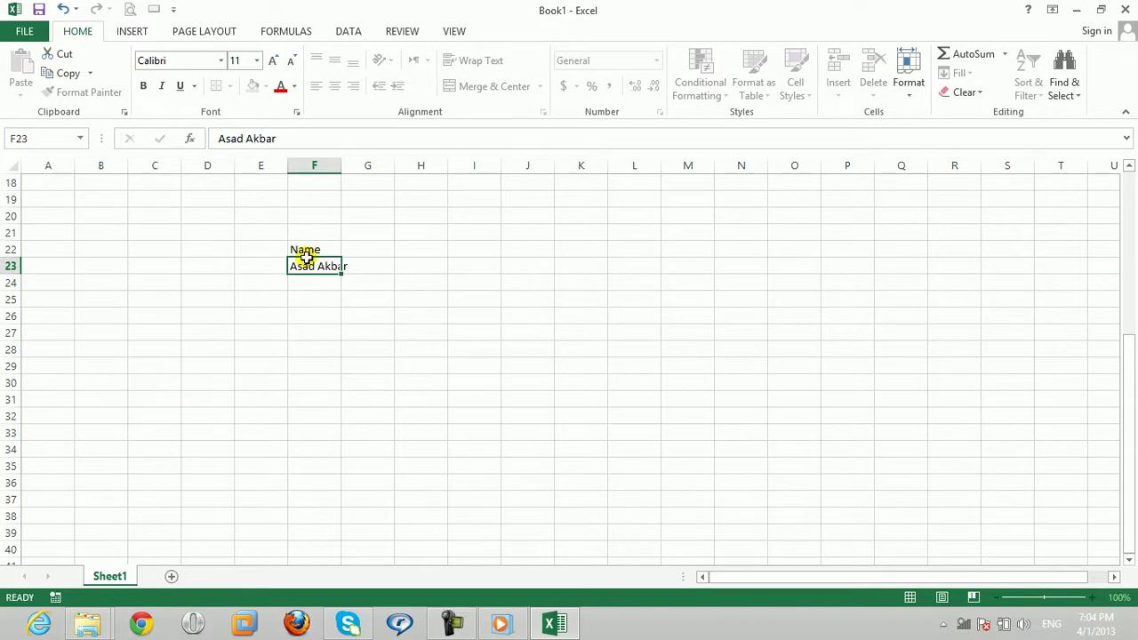
click(311, 266)
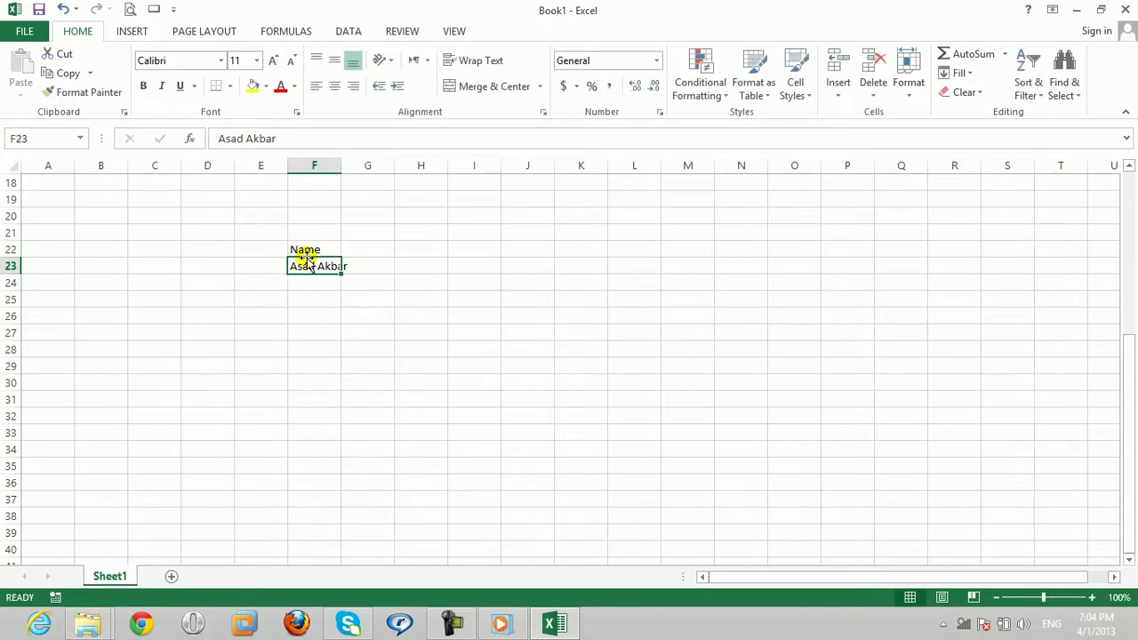
text(A)
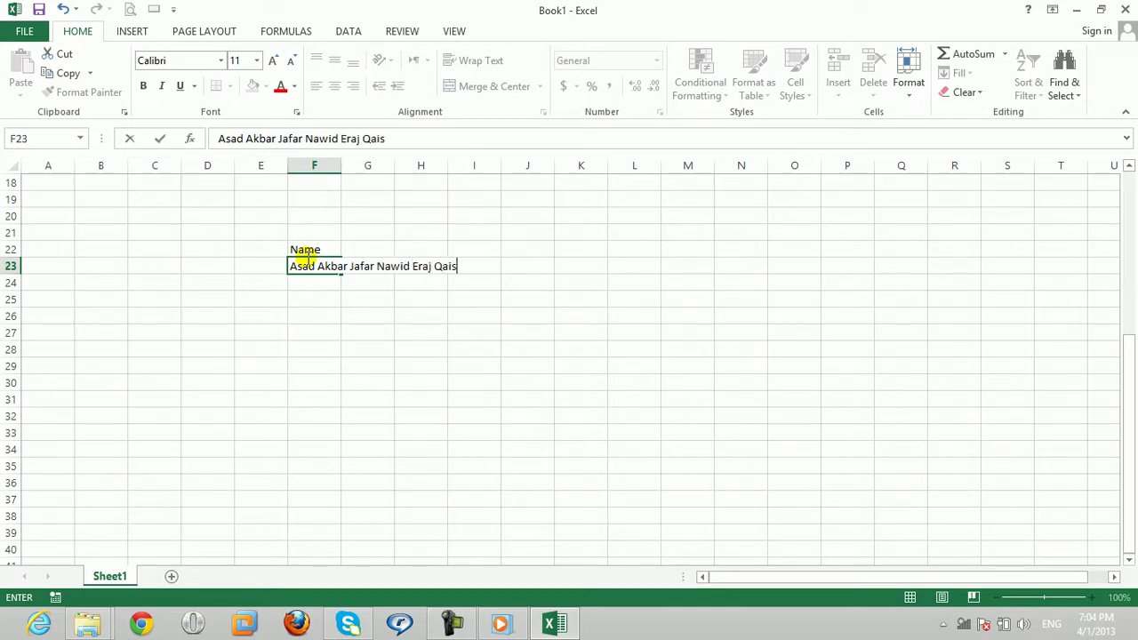
click(358, 317)
Step: Split the names in F23 one per row with Fill > Justify, accepting the overflow warning
click(313, 271)
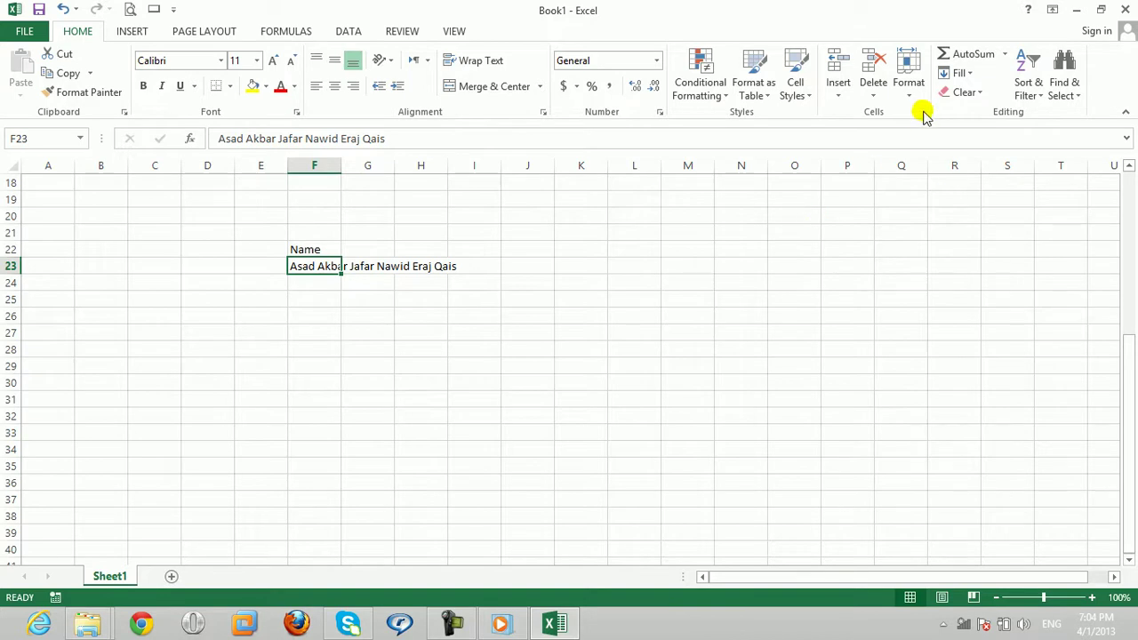
click(961, 73)
click(971, 213)
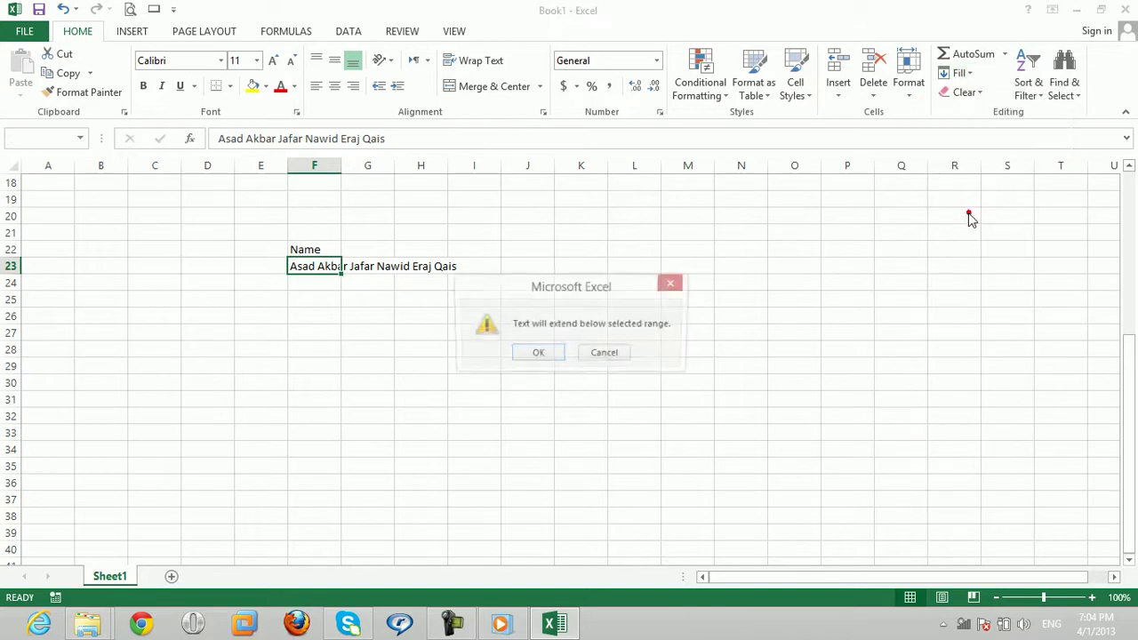
click(538, 351)
Step: Delete the split names in F23:F27 and the Name heading in F22
drag(320, 268, 317, 332)
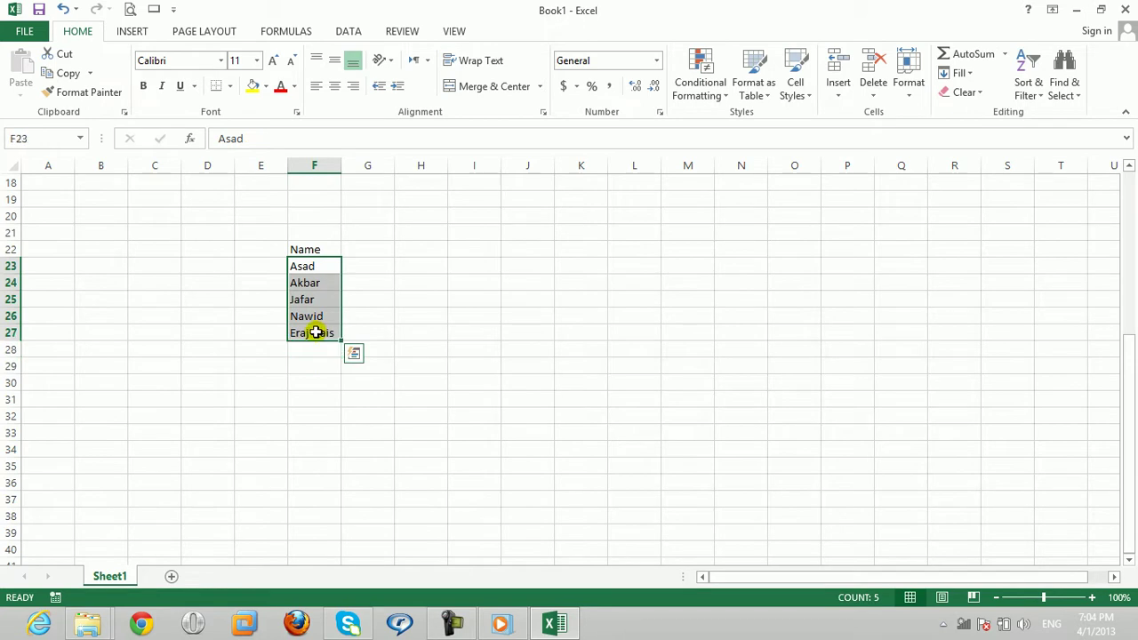
key(Delete)
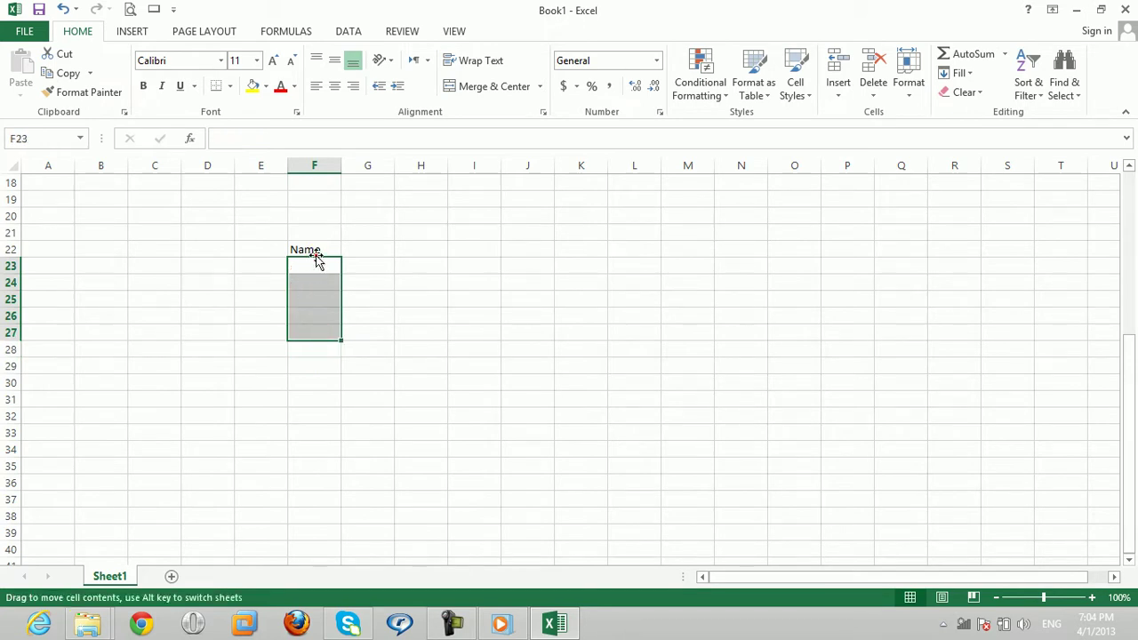
click(316, 252)
key(Up)
key(Down)
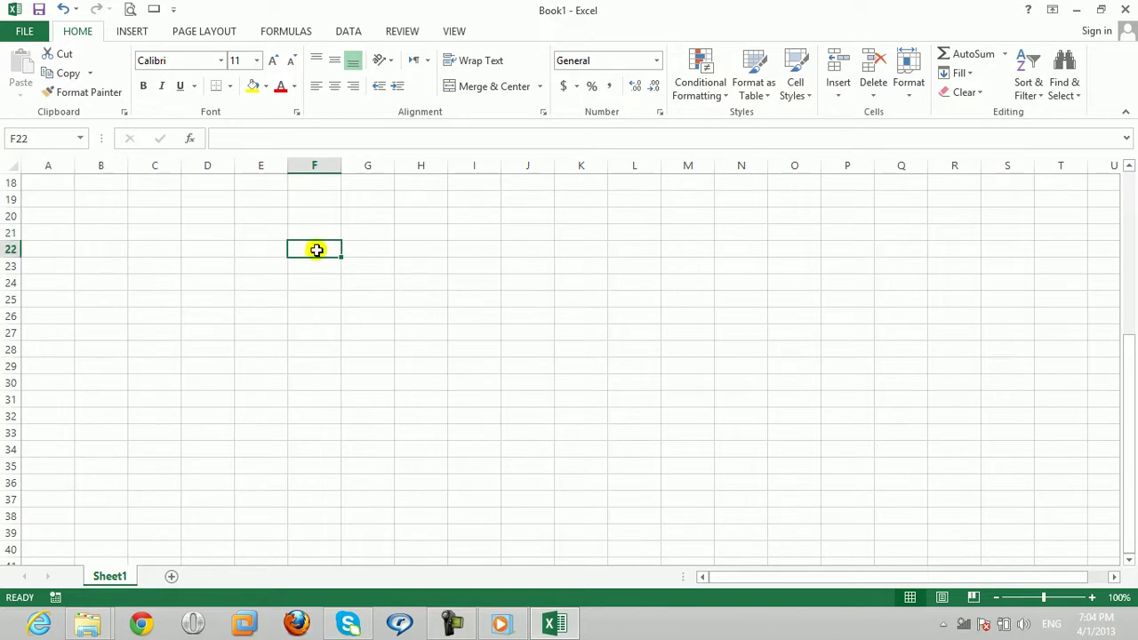
Step: Re-enter the Name heading in F22 and type eight space-separated student names into F23
click(342, 38)
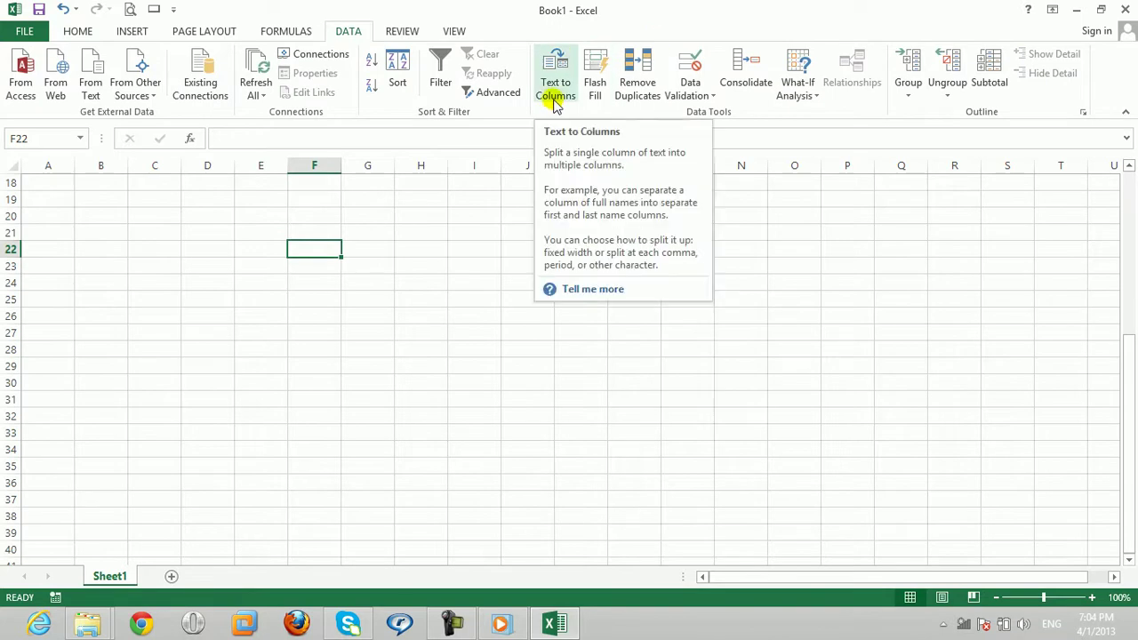
click(331, 257)
text(Name)
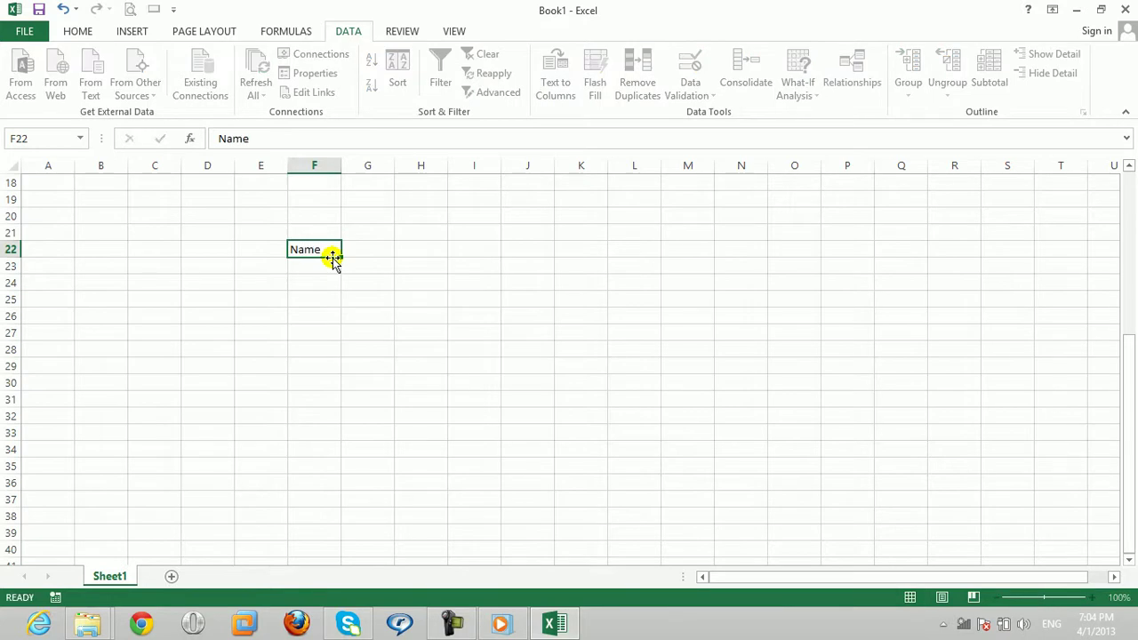
key(Return)
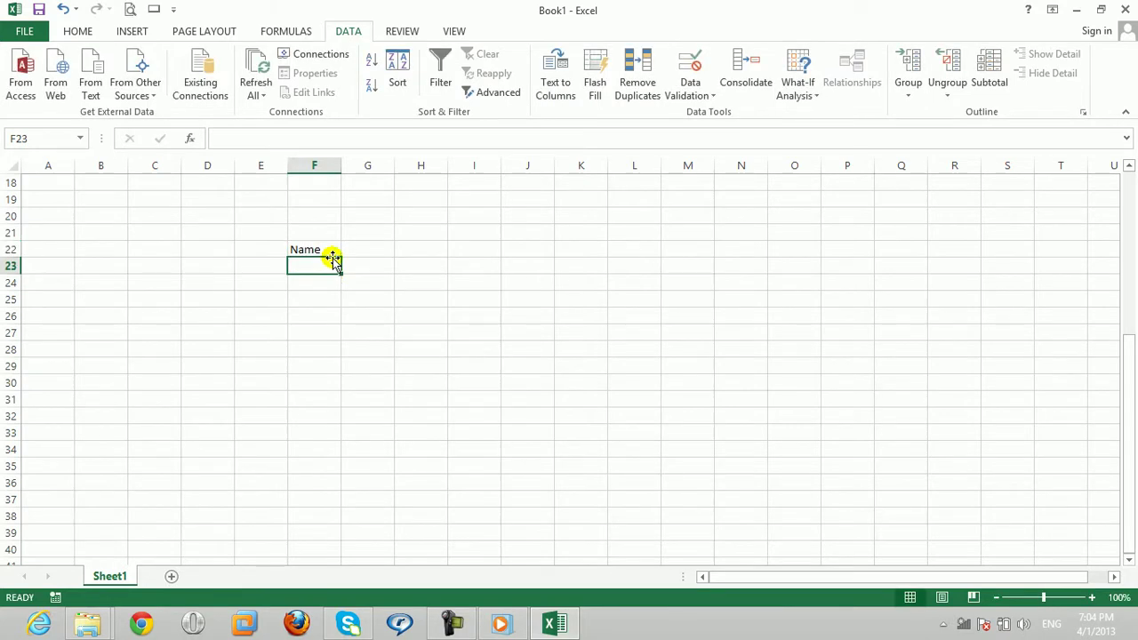
text(Naw)
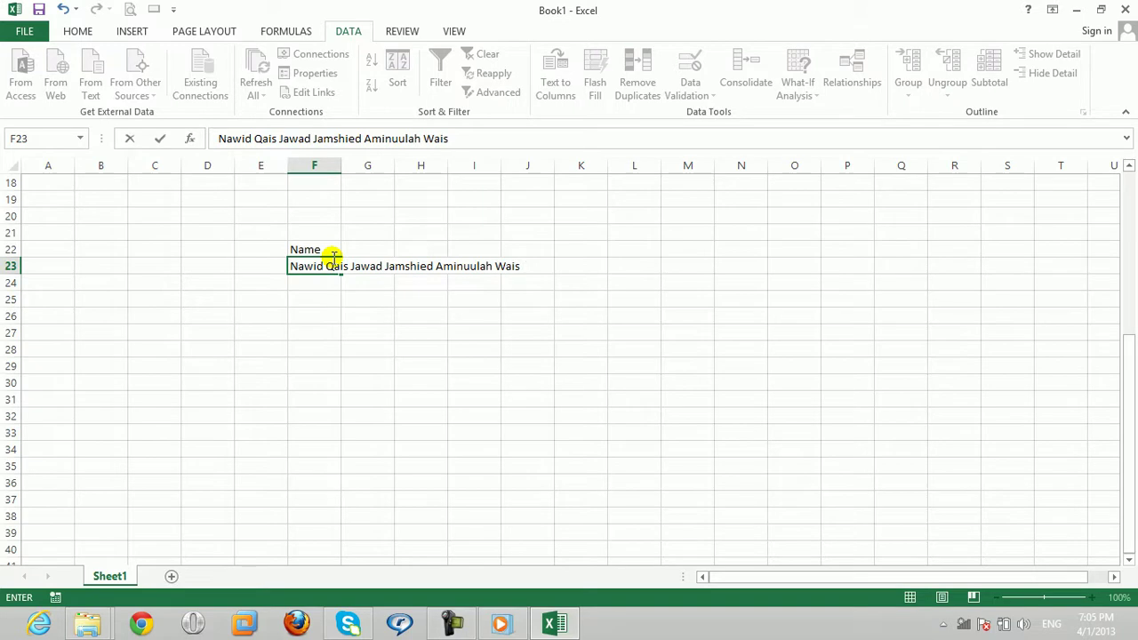
text(id)
click(355, 282)
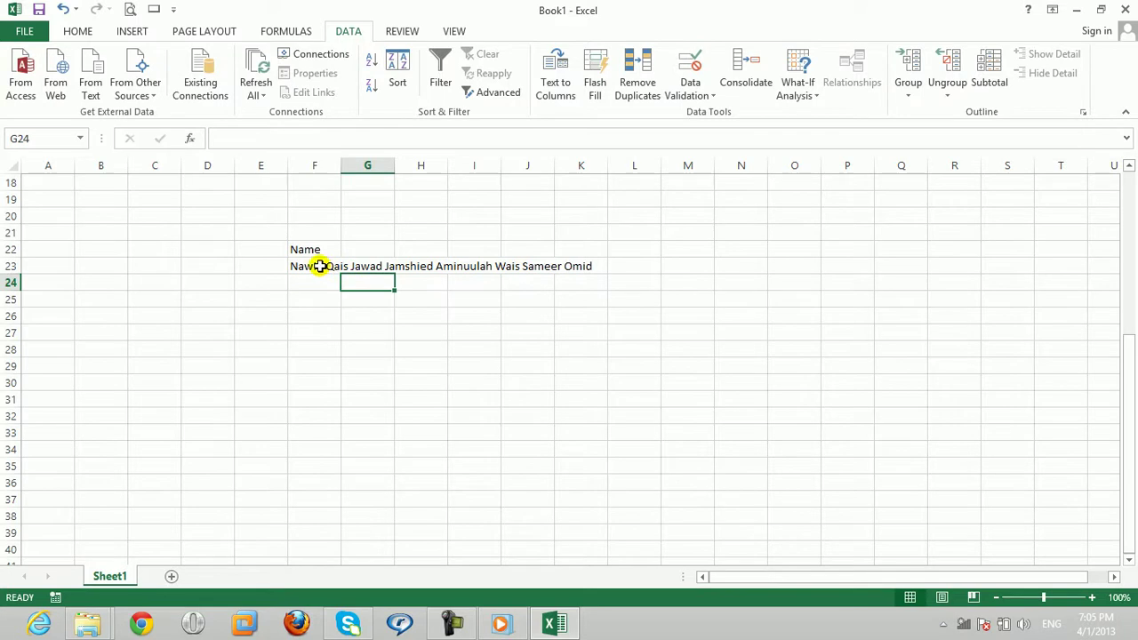
Step: Add a test name in G23, delete it again, and reselect F23
click(320, 265)
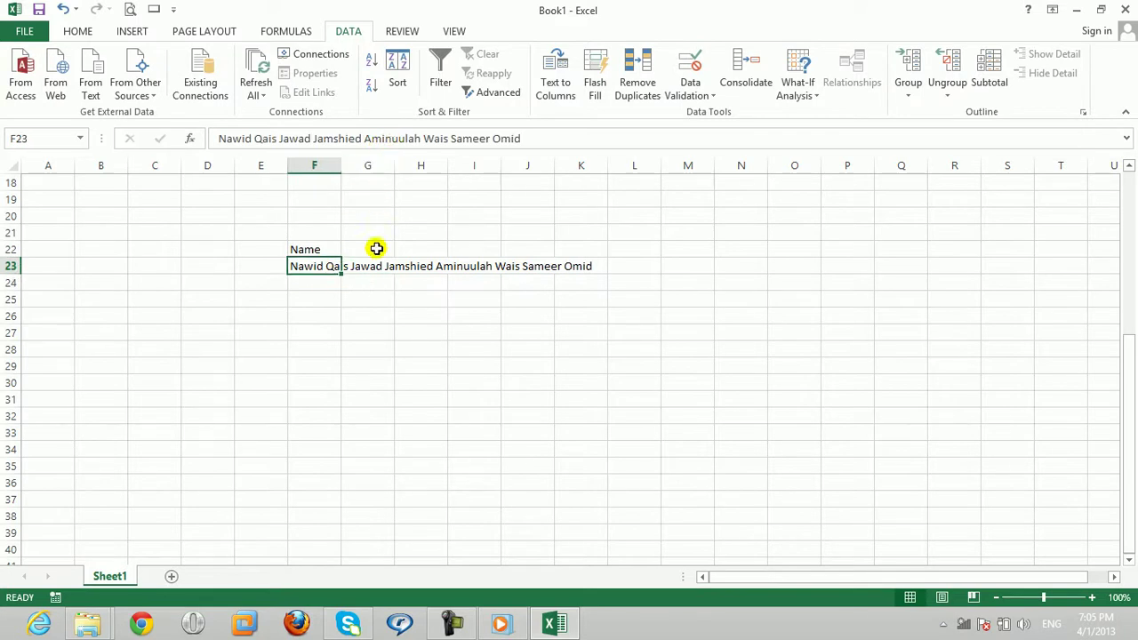
click(374, 265)
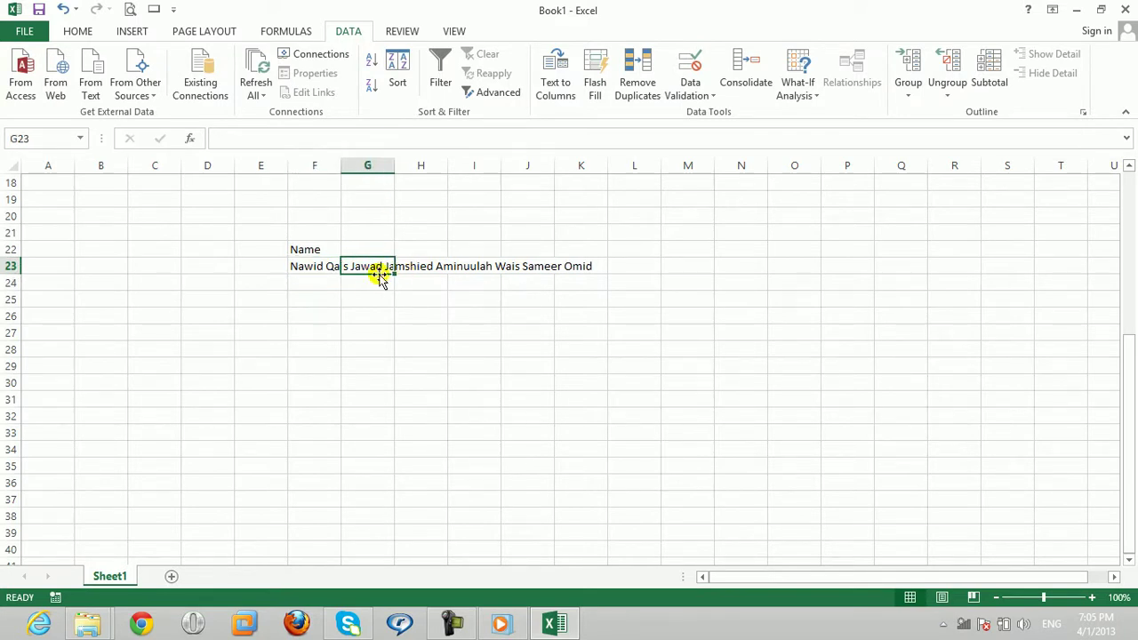
text(Asad)
click(395, 298)
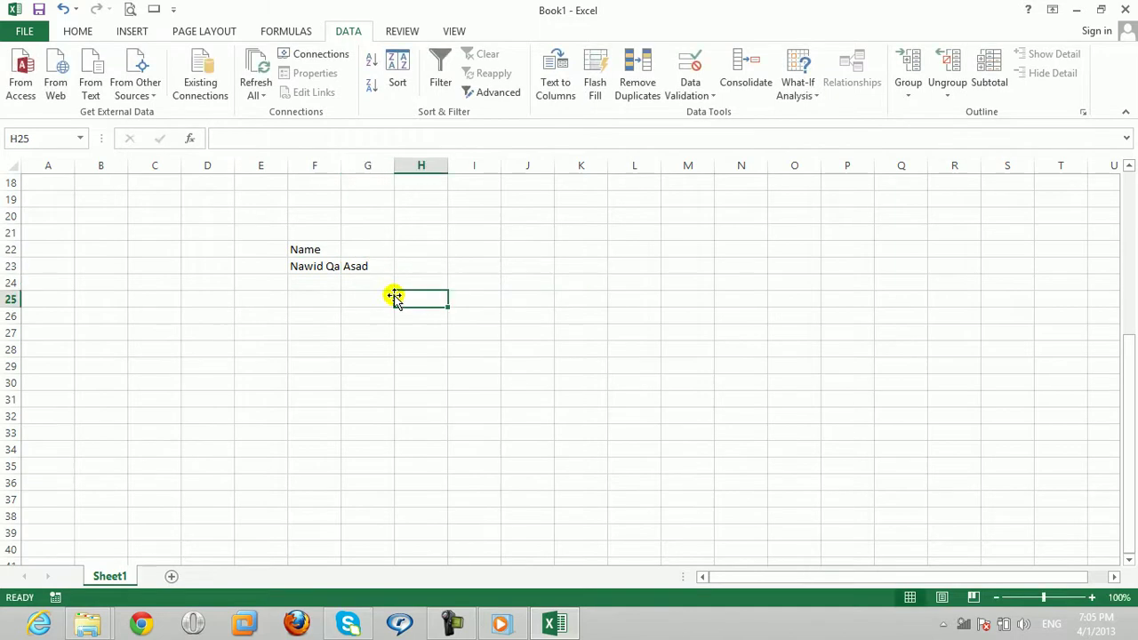
click(358, 266)
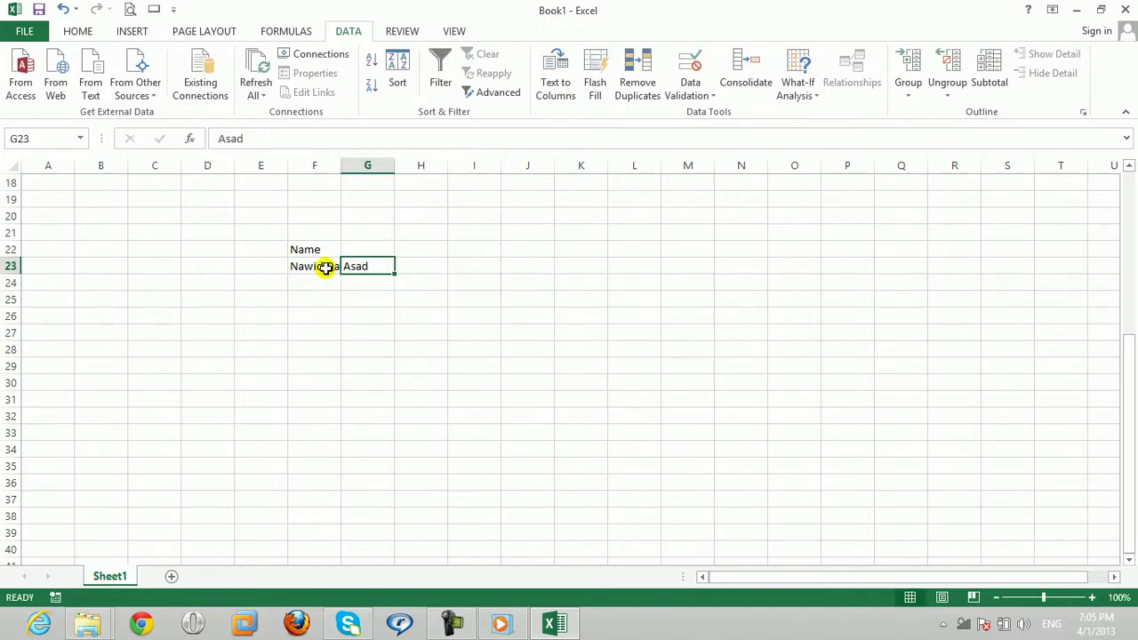
click(317, 267)
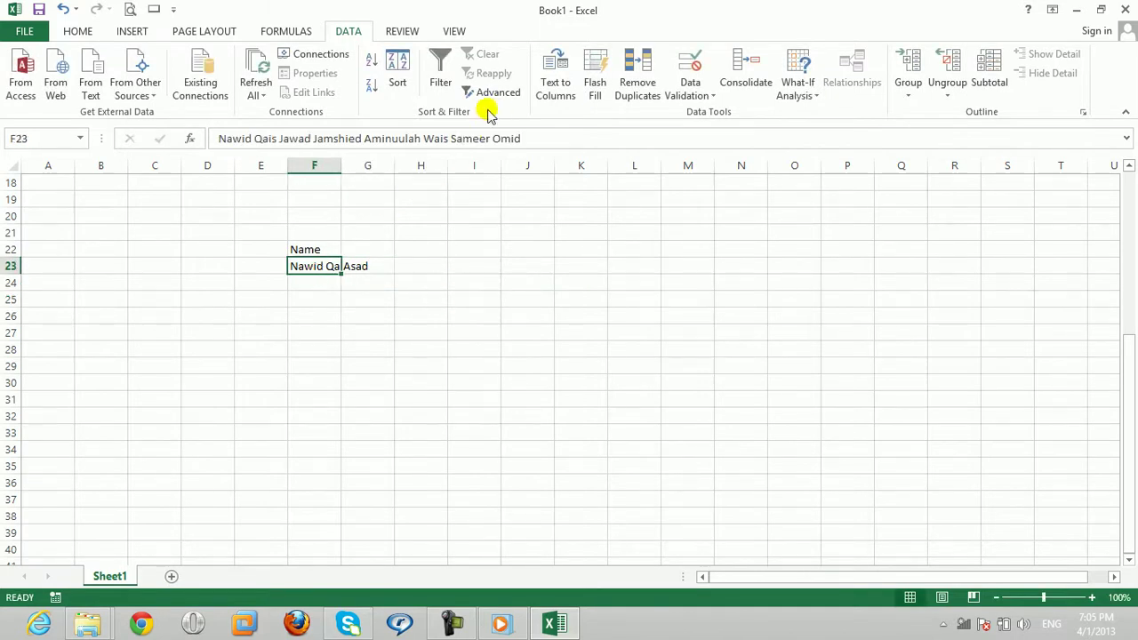
click(348, 266)
key(Delete)
click(356, 281)
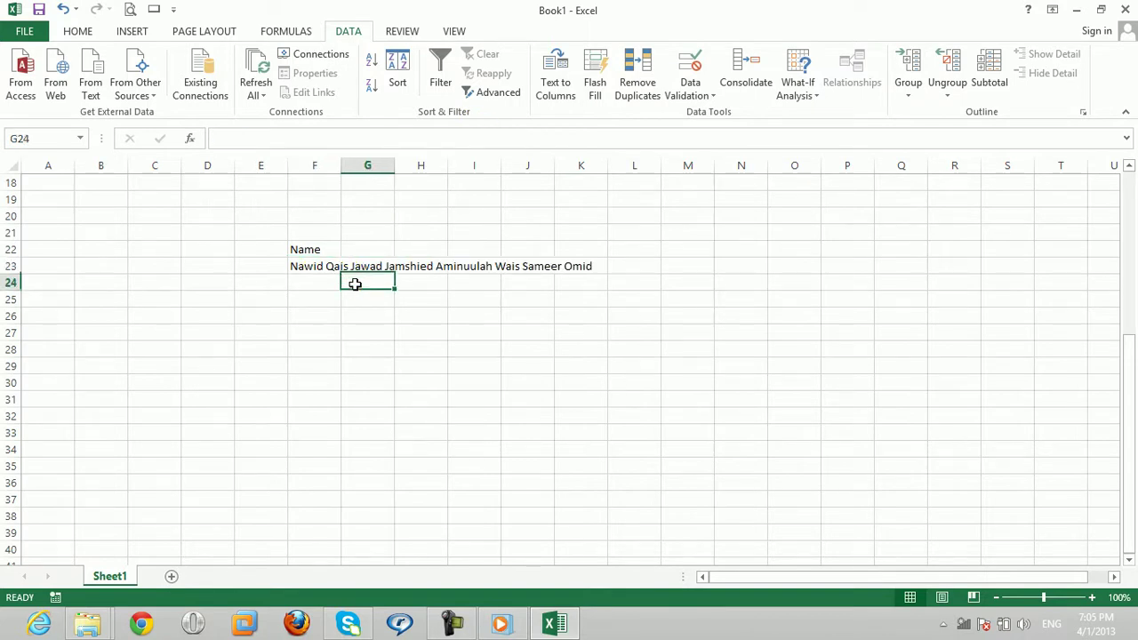
click(320, 268)
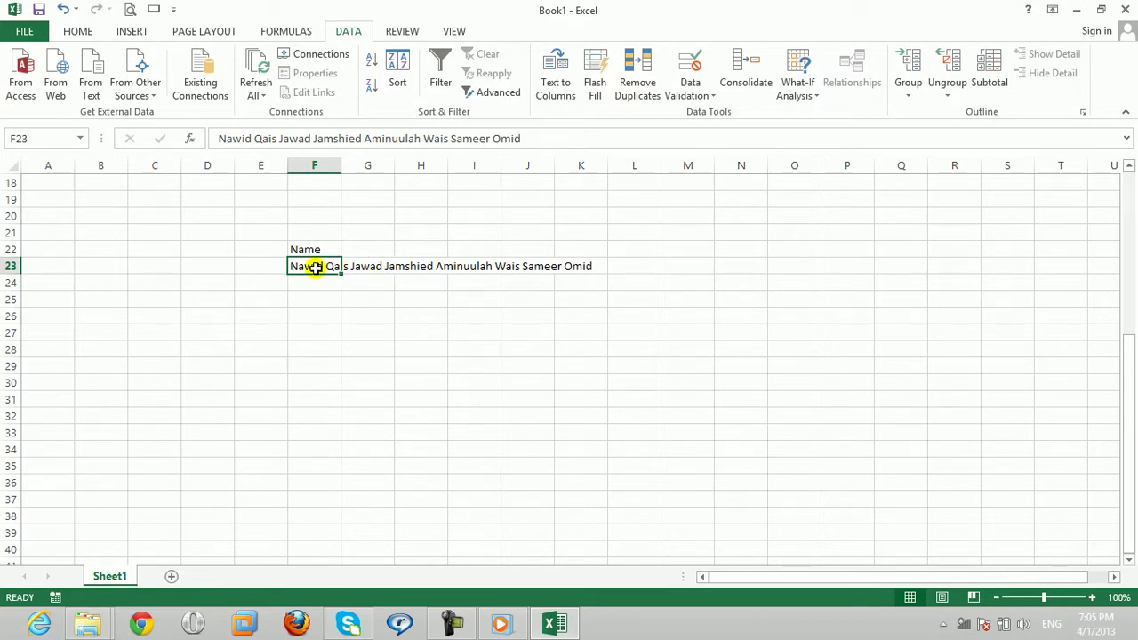
Step: Split F23 into separate columns using Text to Columns with Fixed width and default settings
click(552, 89)
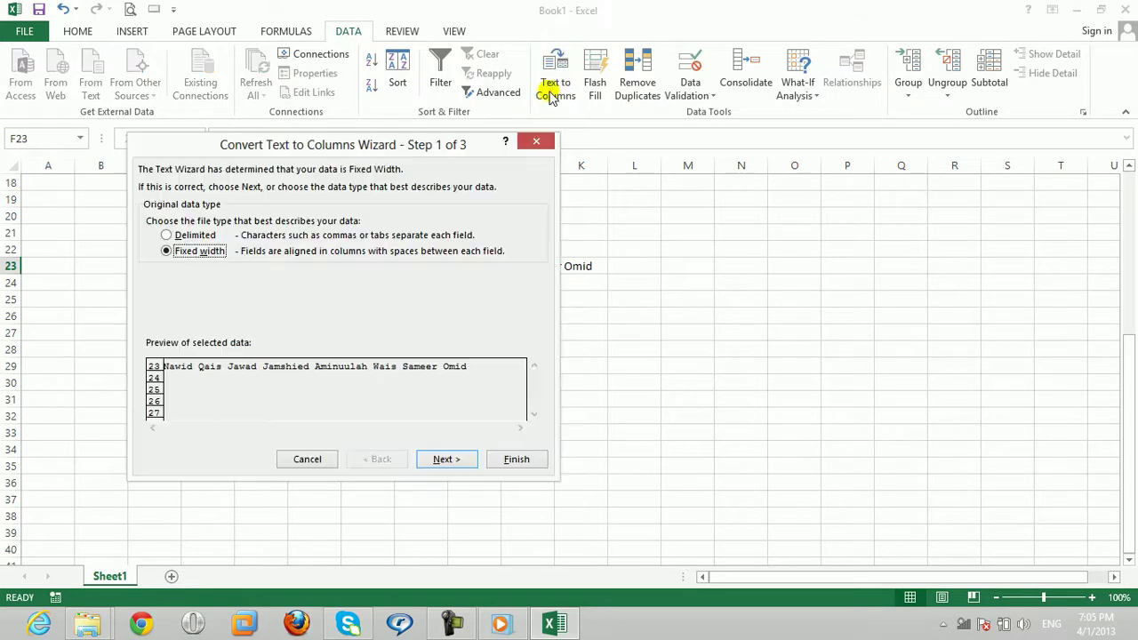
click(431, 463)
click(429, 463)
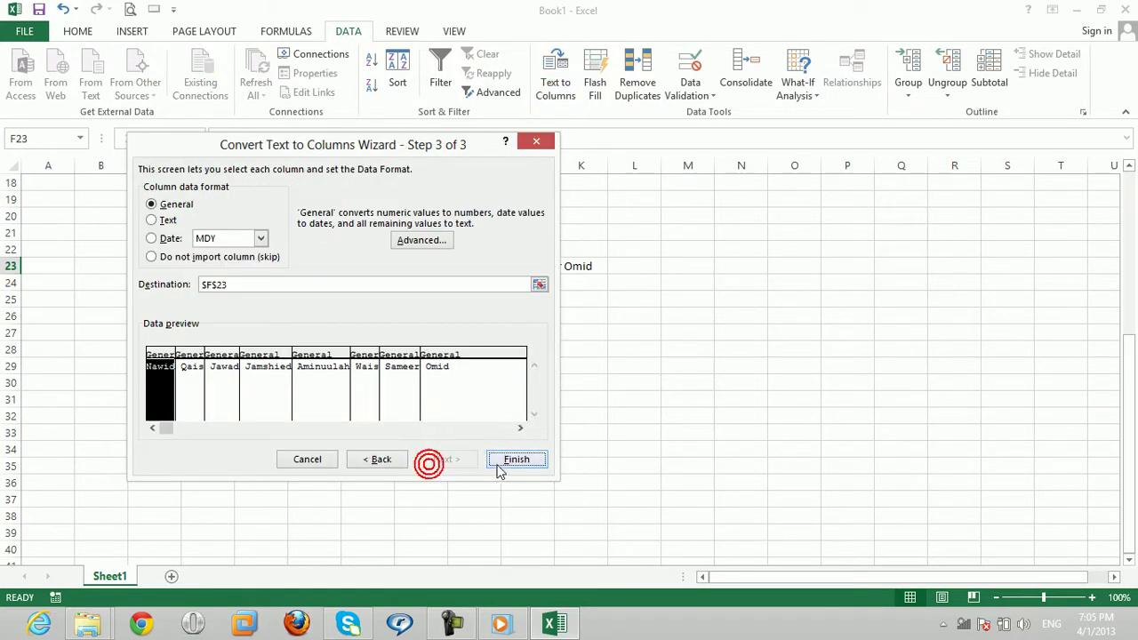
click(504, 461)
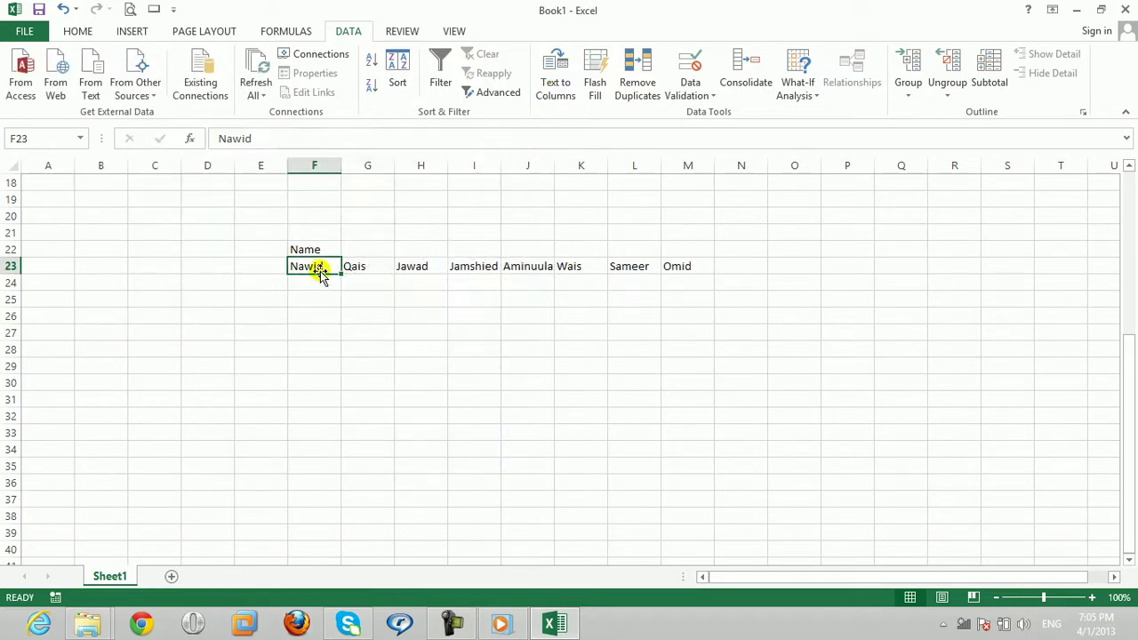
Step: Check each split name across G23 to M23, ending back on I23
click(371, 267)
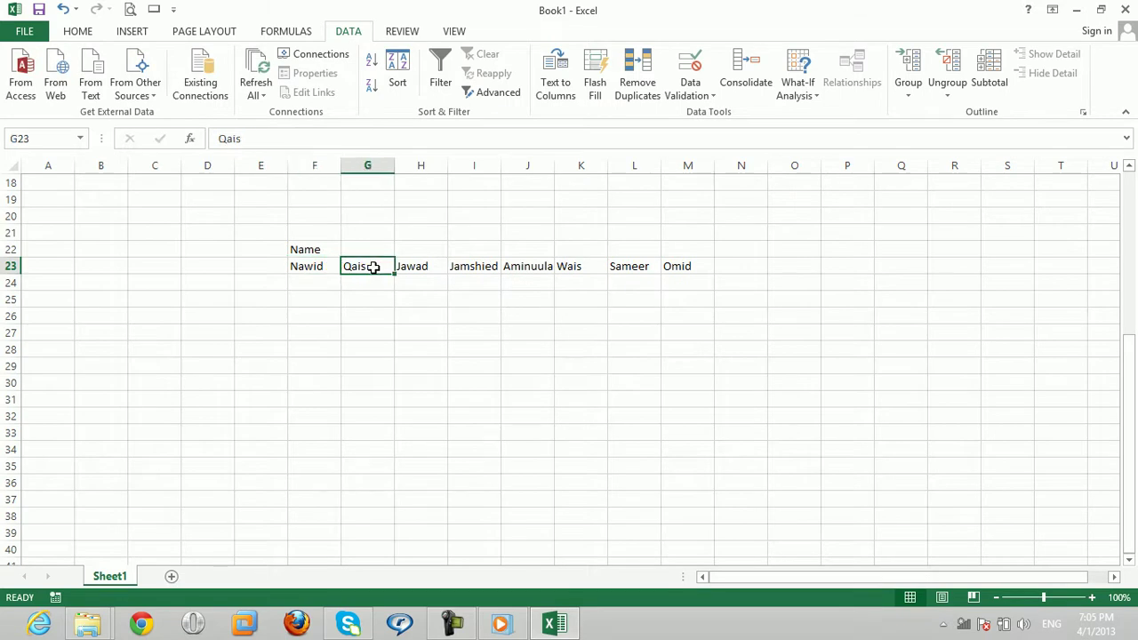
click(416, 266)
click(480, 266)
click(520, 265)
click(582, 265)
click(652, 264)
click(681, 265)
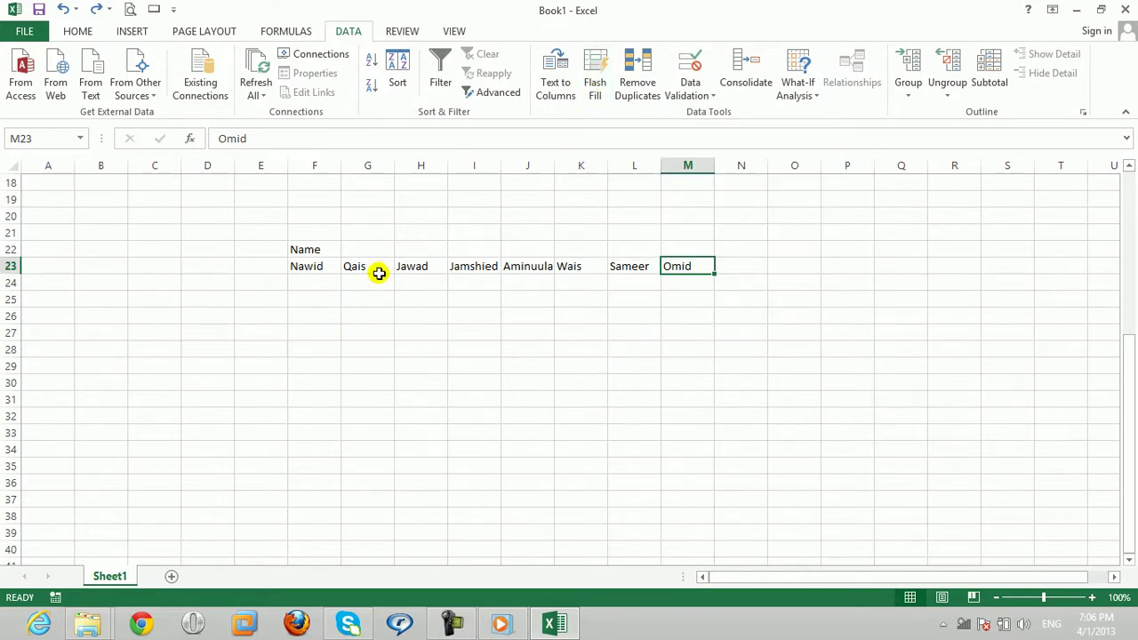
click(481, 267)
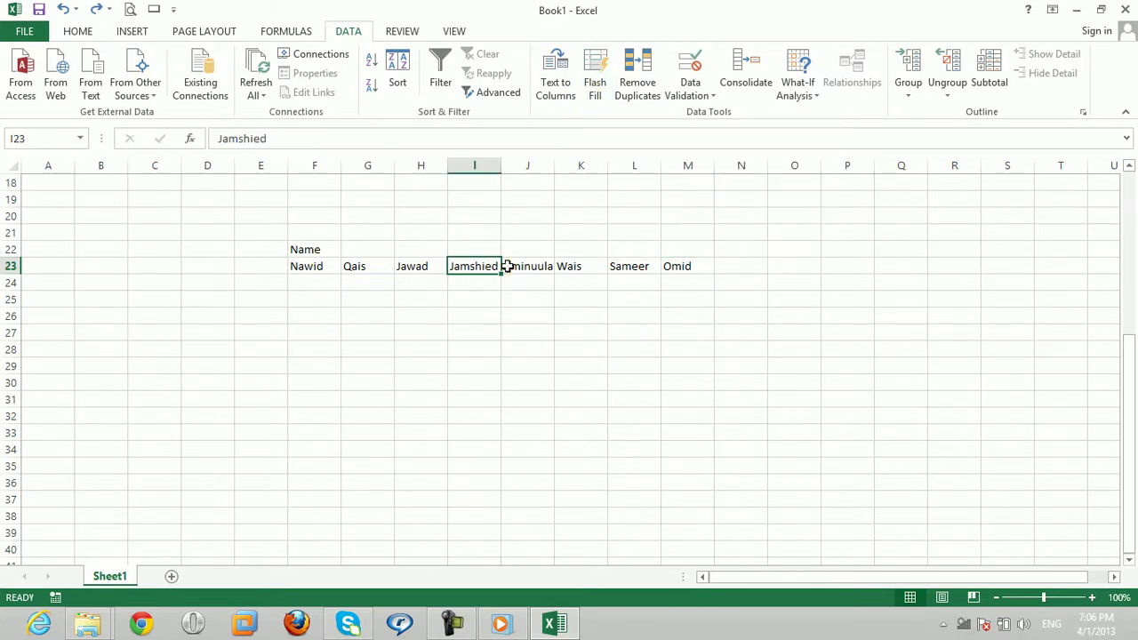
click(507, 266)
click(463, 265)
click(468, 249)
click(472, 262)
Step: Try Flash Fill on the split names in M23 and J23, then undo the results
click(593, 79)
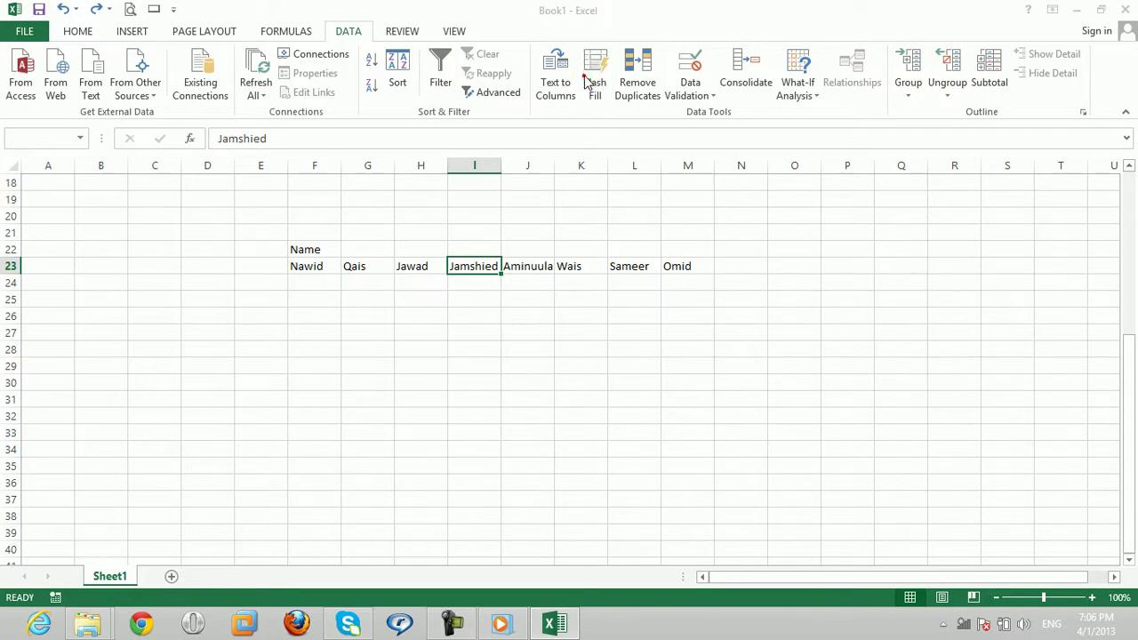
click(564, 372)
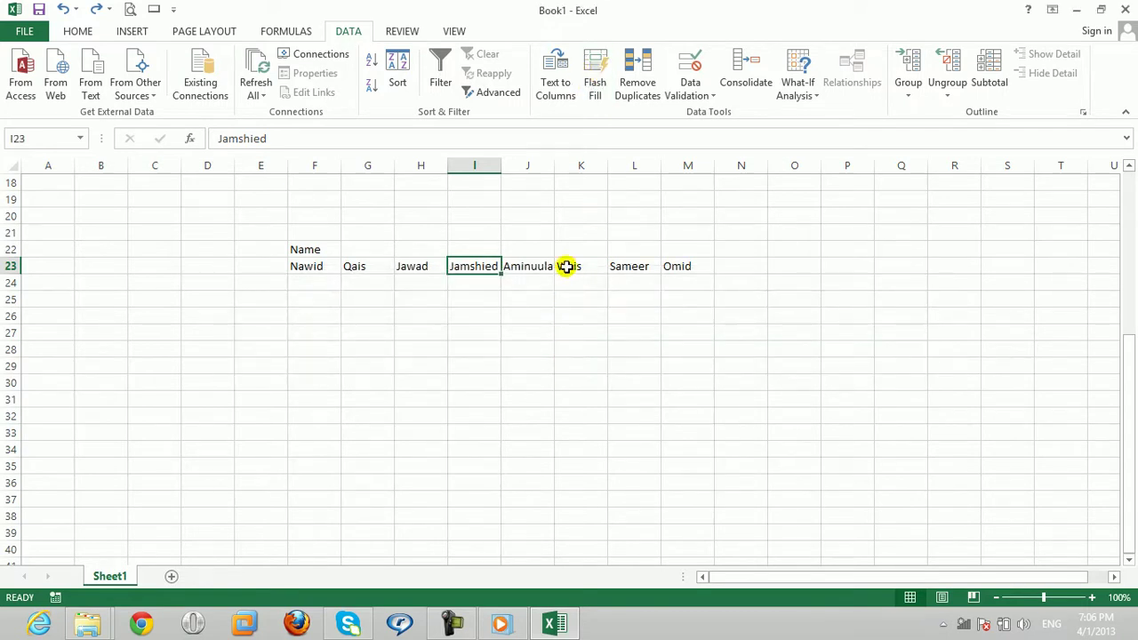
click(681, 266)
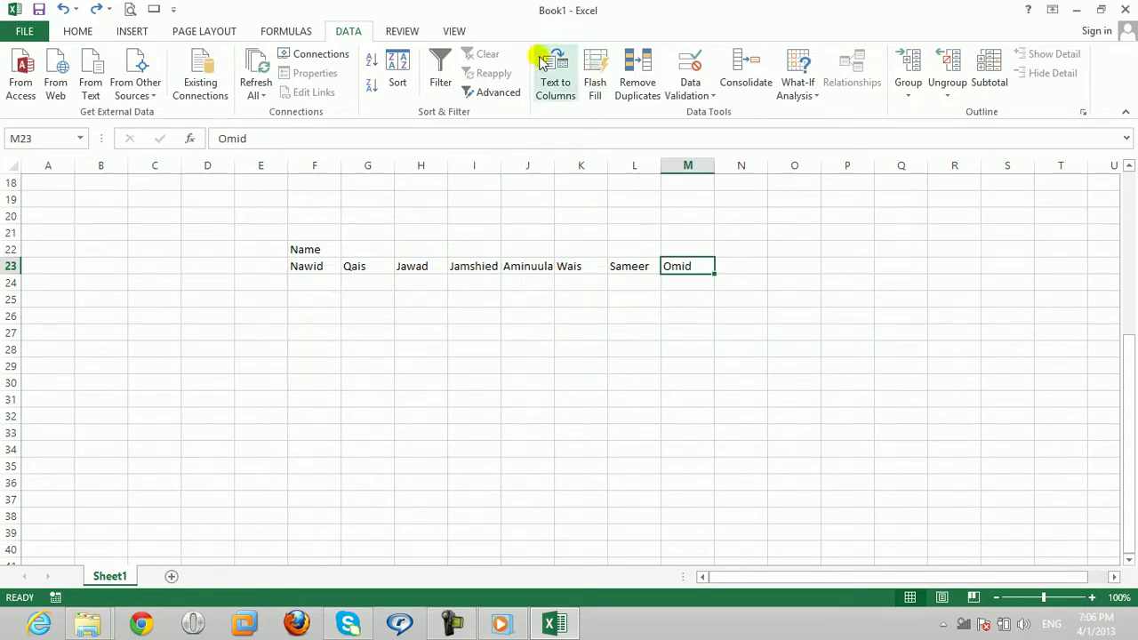
click(596, 78)
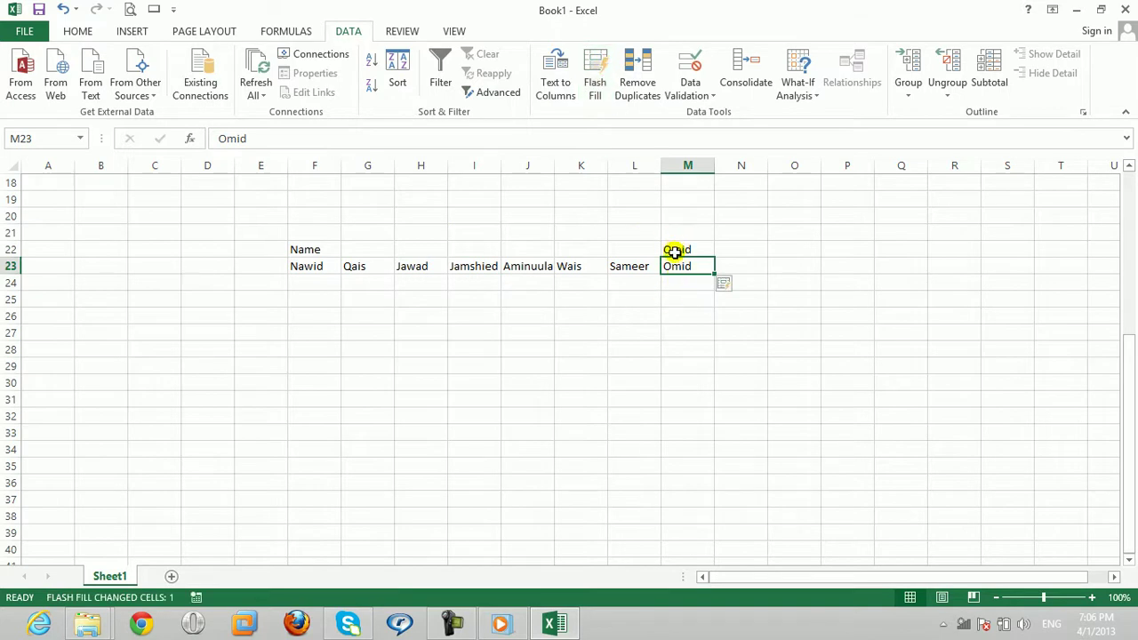
click(547, 266)
click(595, 78)
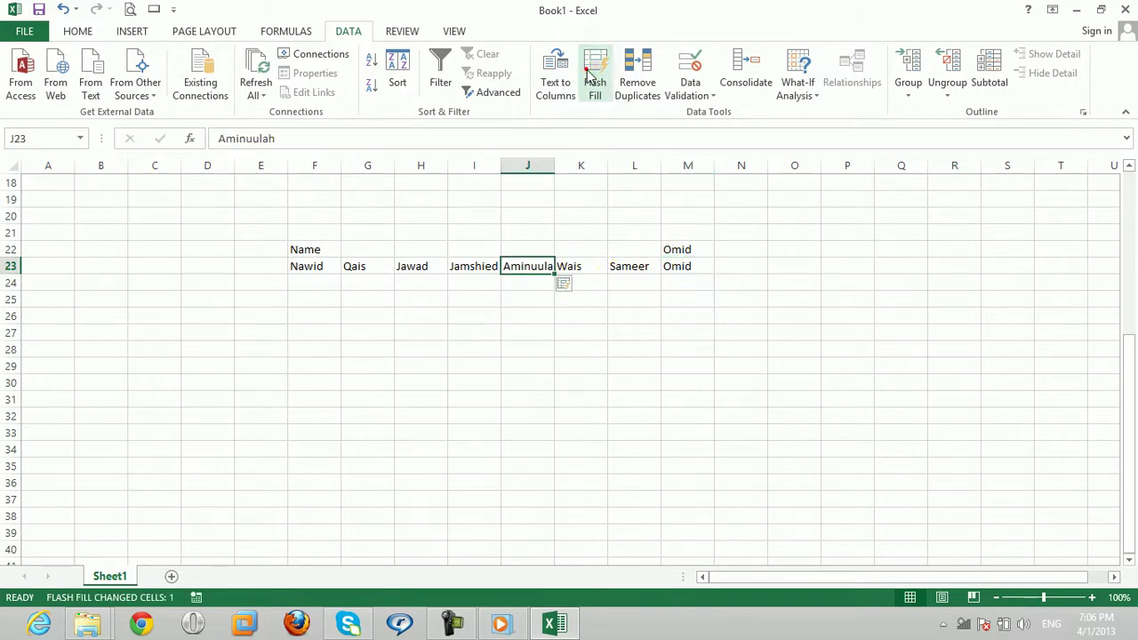
key(ctrl+z)
key(ctrl+z)
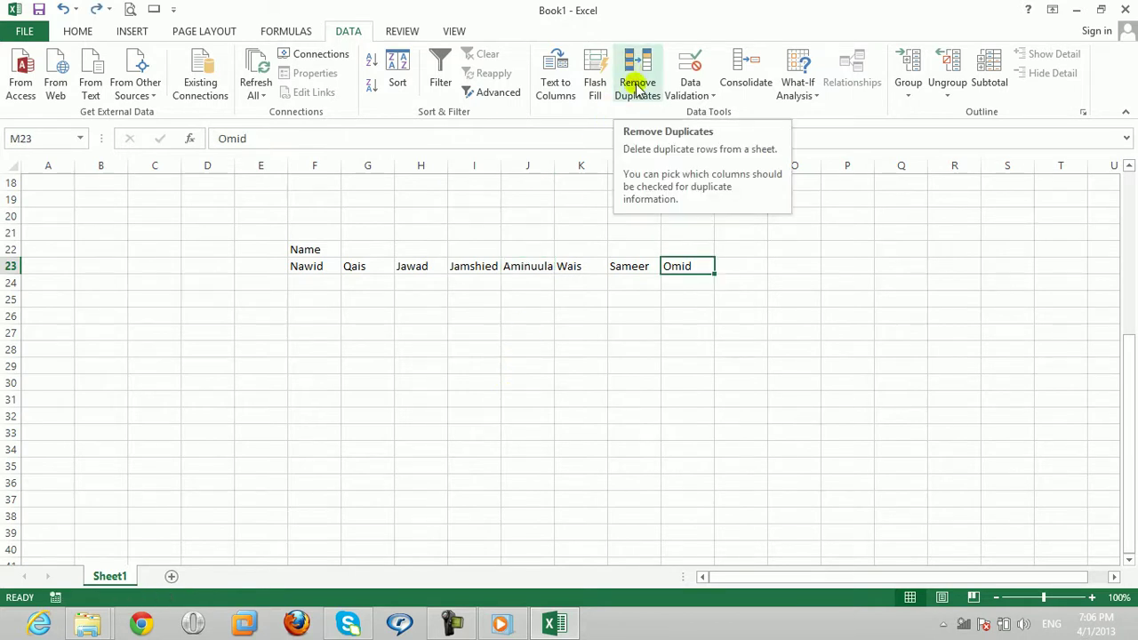
Step: Clear the contents of range D21:P29 so the leftover names are gone
drag(207, 232, 802, 345)
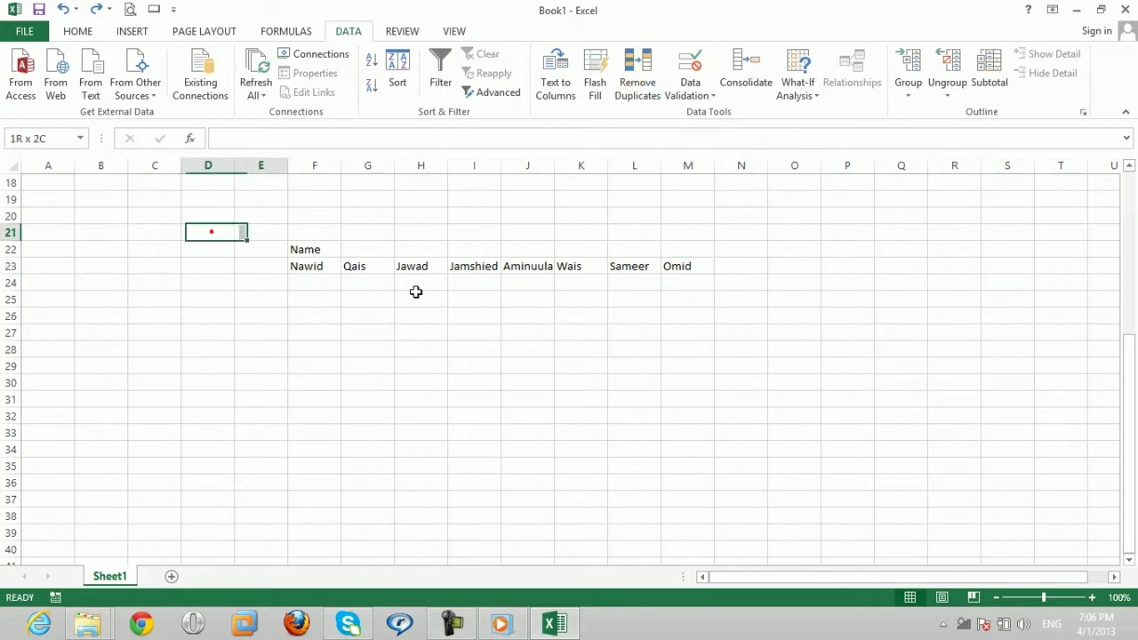
key(Delete)
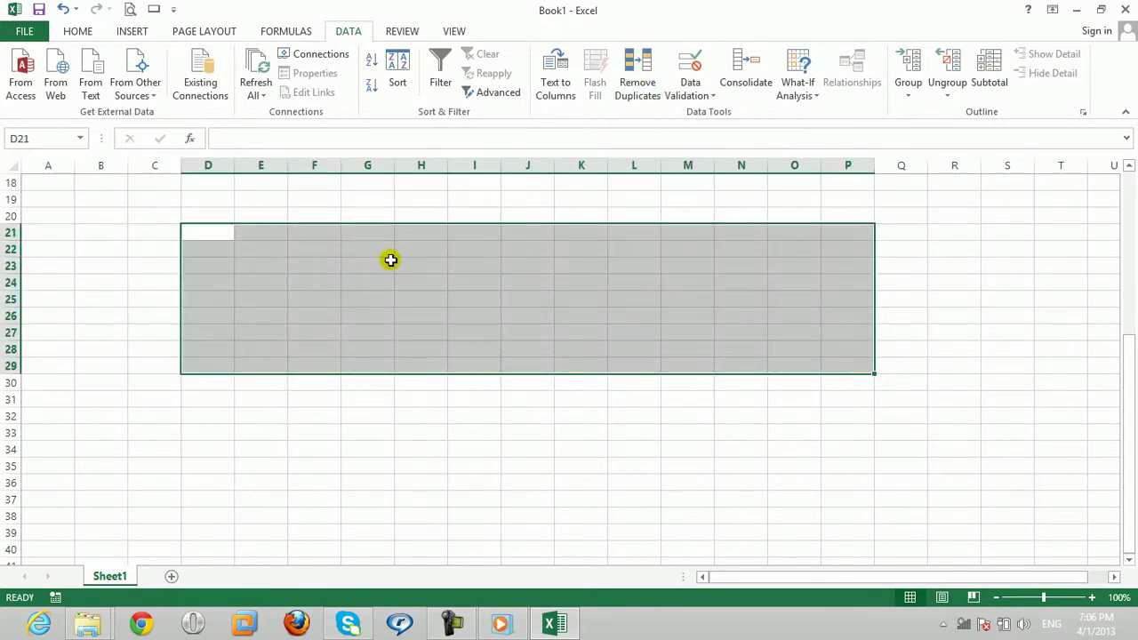
click(306, 251)
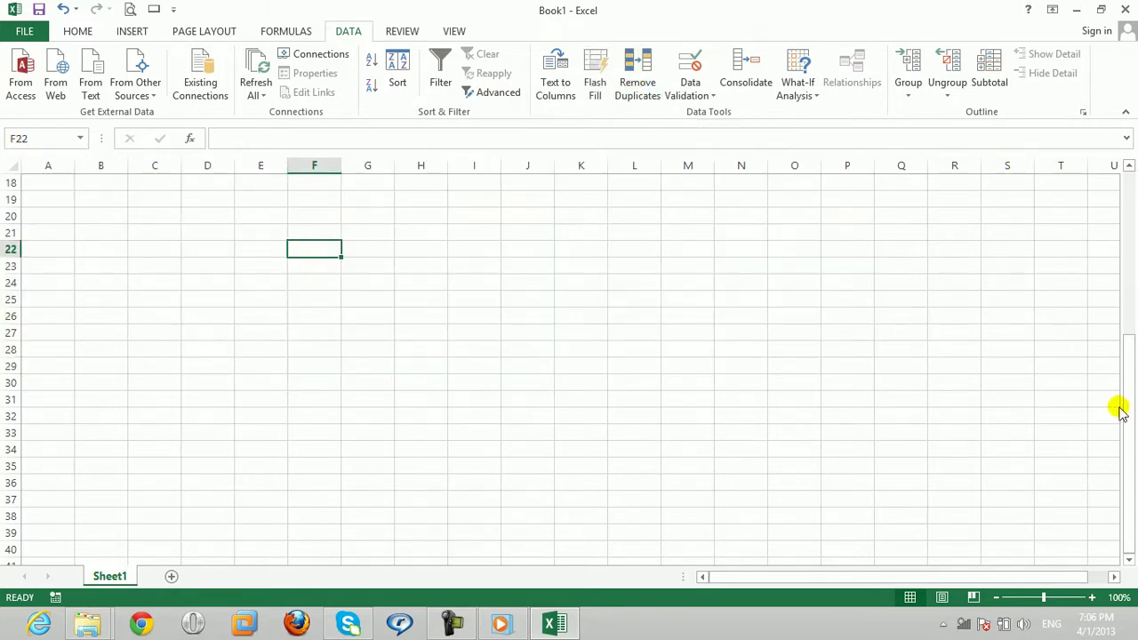
Step: Fill row 8 with the new student's name, class C, major BBA, teacher and fees 5000
drag(1127, 406, 1110, 203)
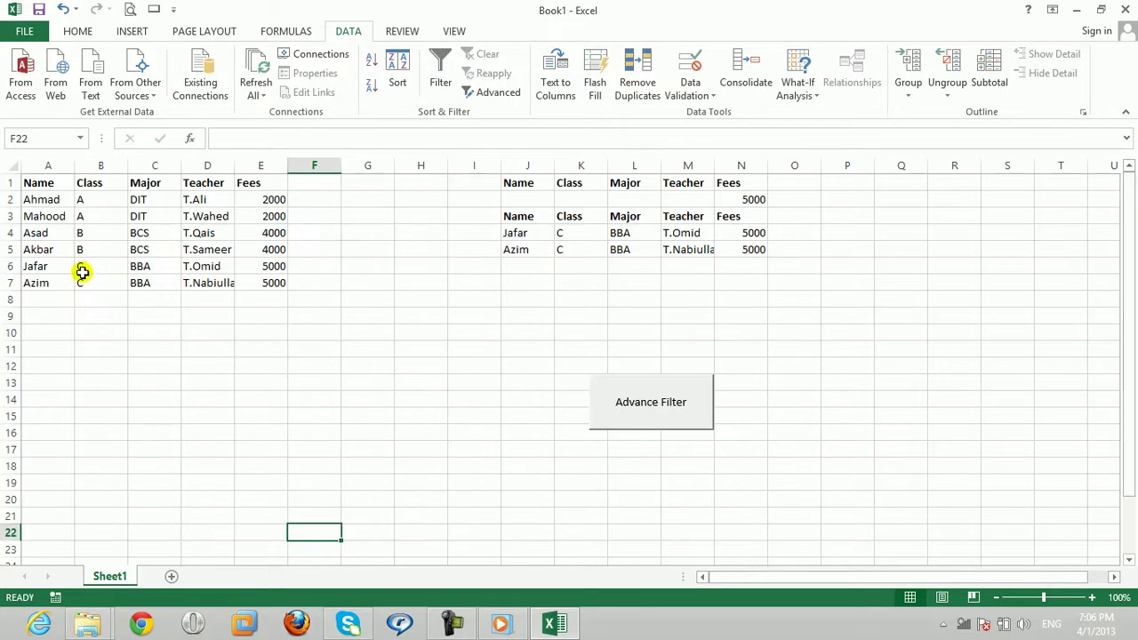
click(45, 301)
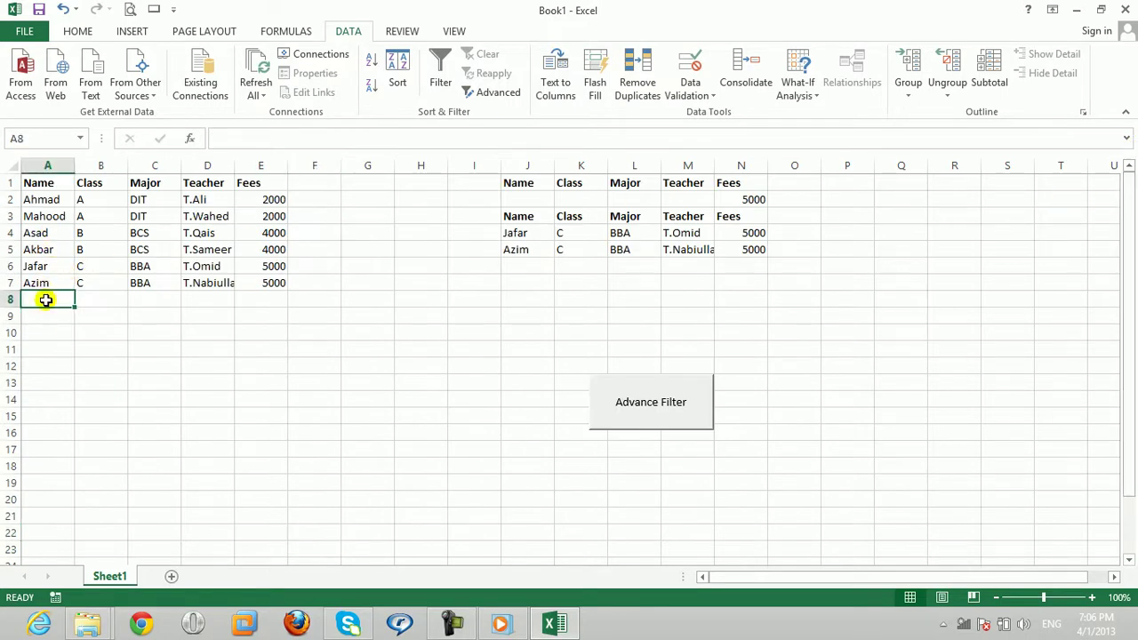
text(Ahmad)
key(Tab)
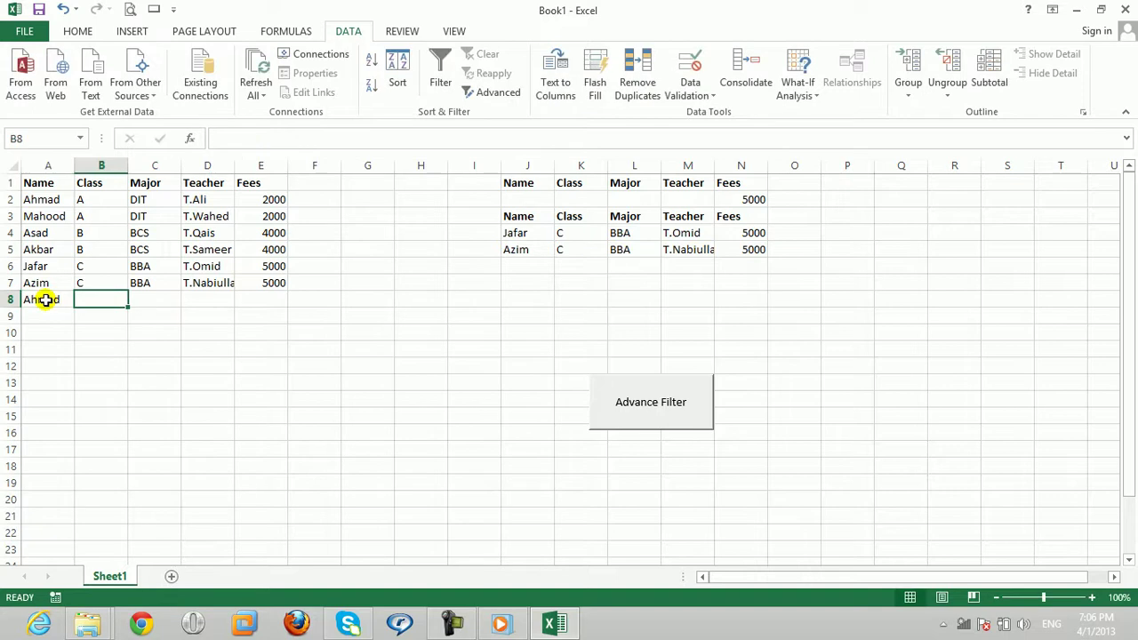
text(C)
key(Tab)
text(B)
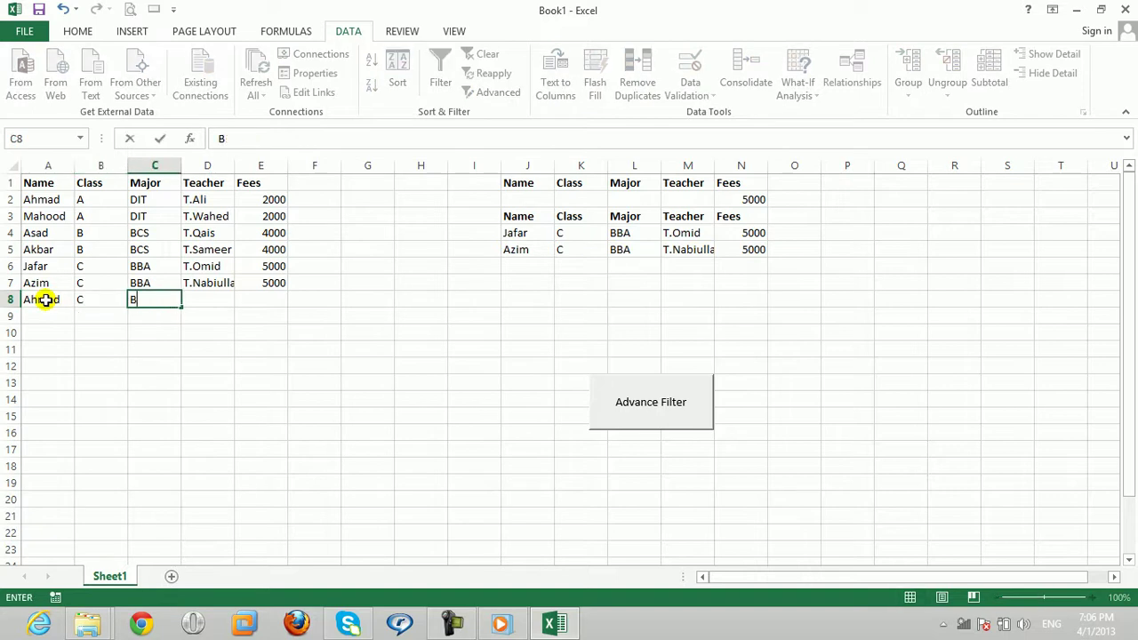
key(Tab)
text(T.N)
key(Tab)
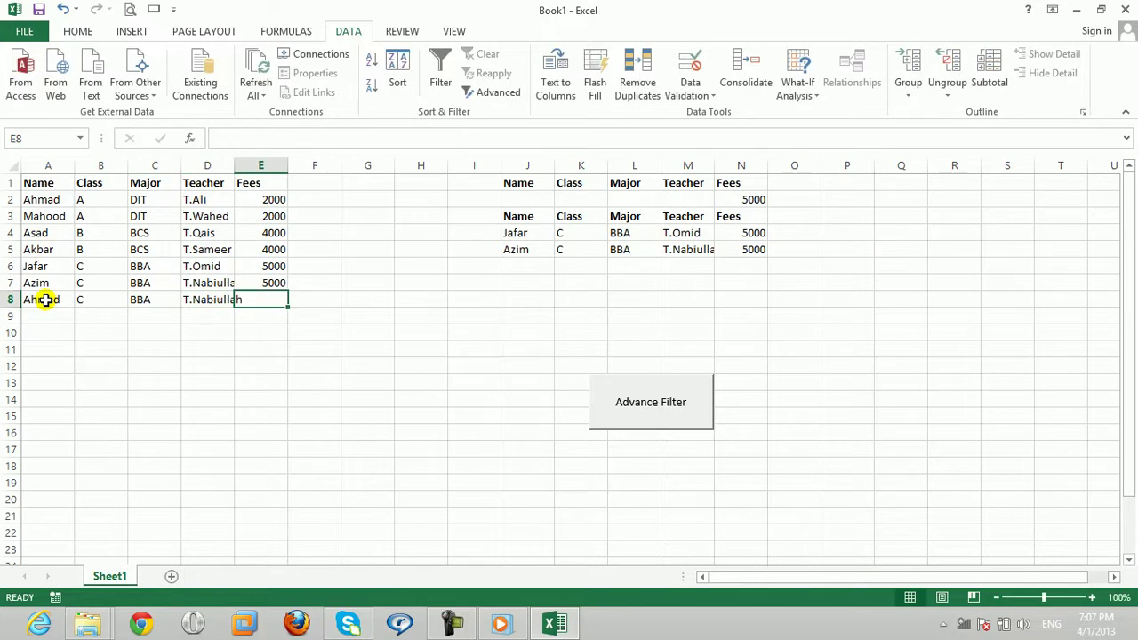
text(5000)
key(Return)
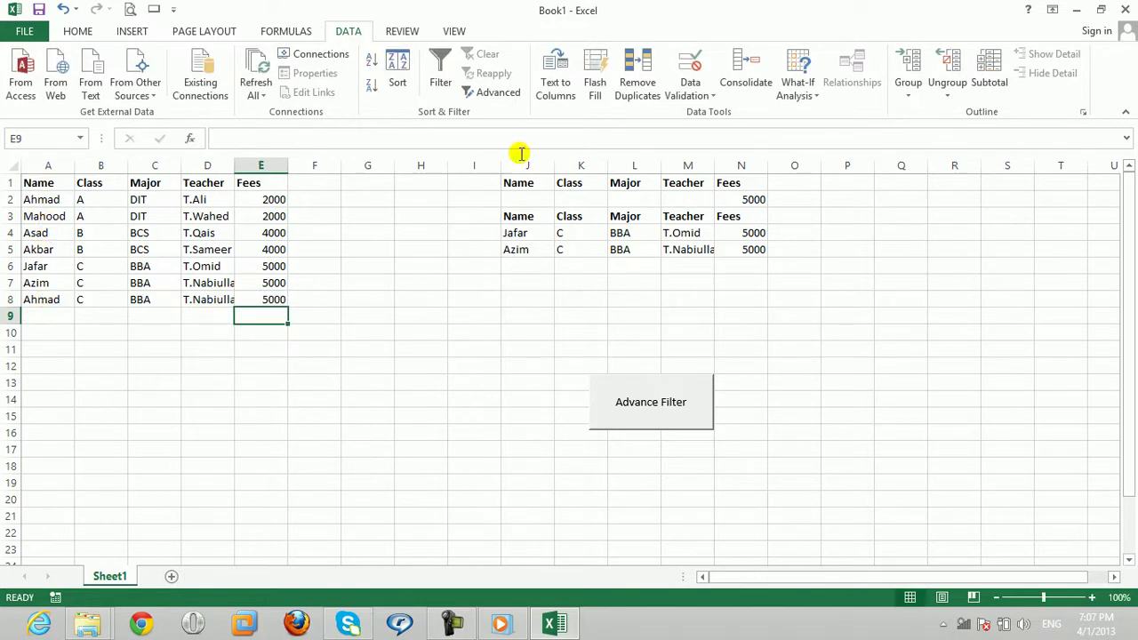
click(44, 295)
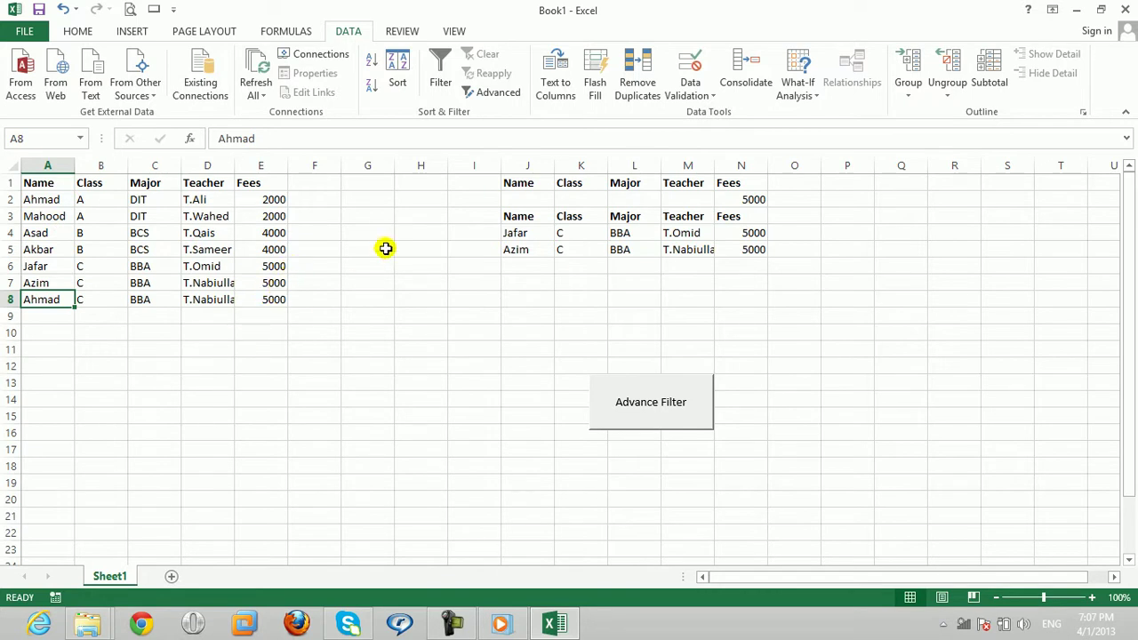
Step: Run Remove Duplicates with only Name checked, dropping the repeated student row
click(628, 82)
mouse_move(279, 214)
mouse_down()
mouse_move(531, 216)
mouse_move(500, 220)
mouse_up()
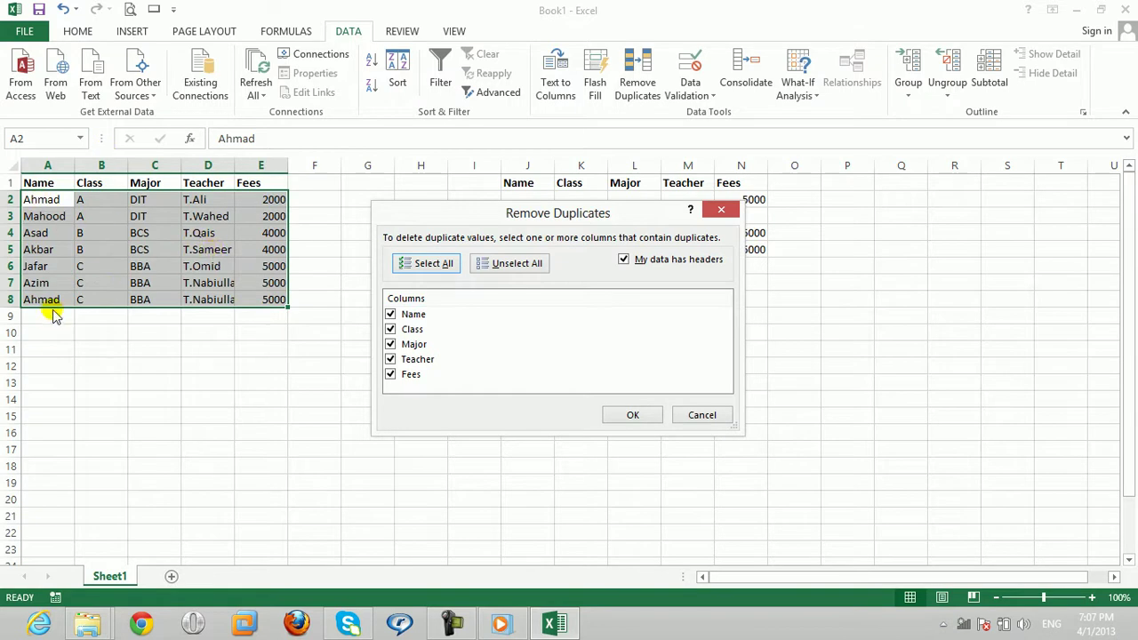
click(391, 329)
click(391, 345)
click(391, 359)
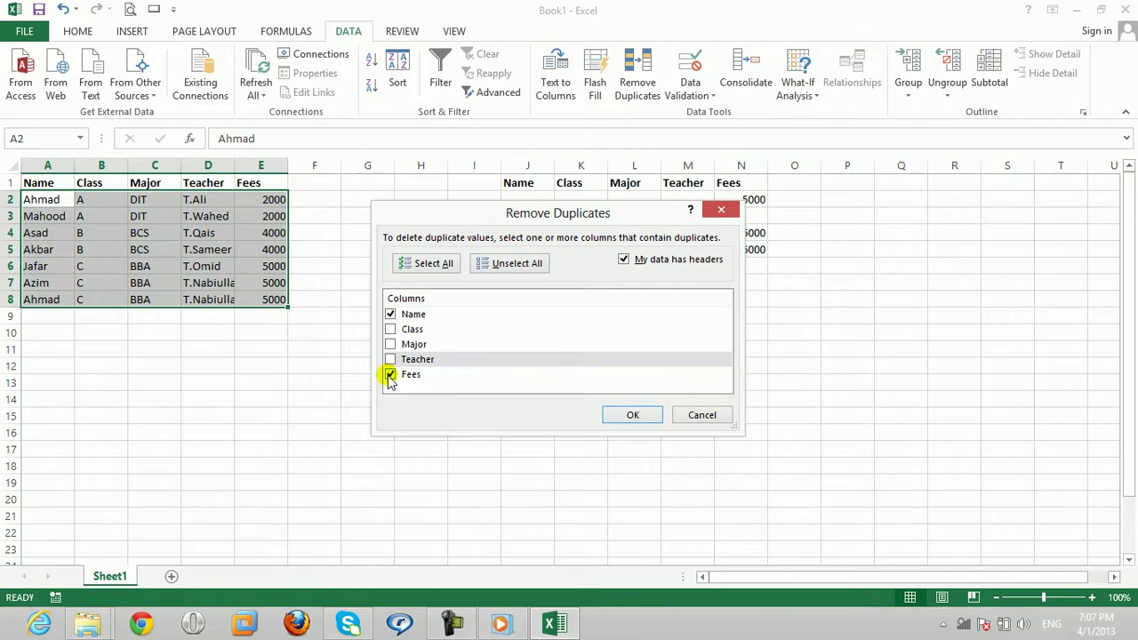
click(390, 374)
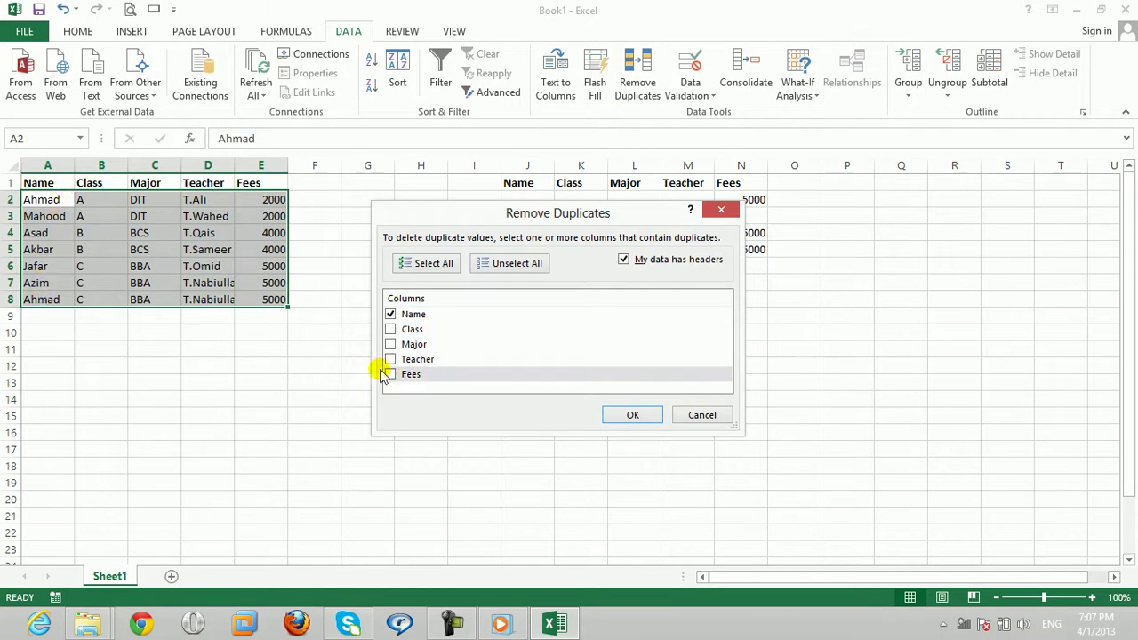
click(628, 414)
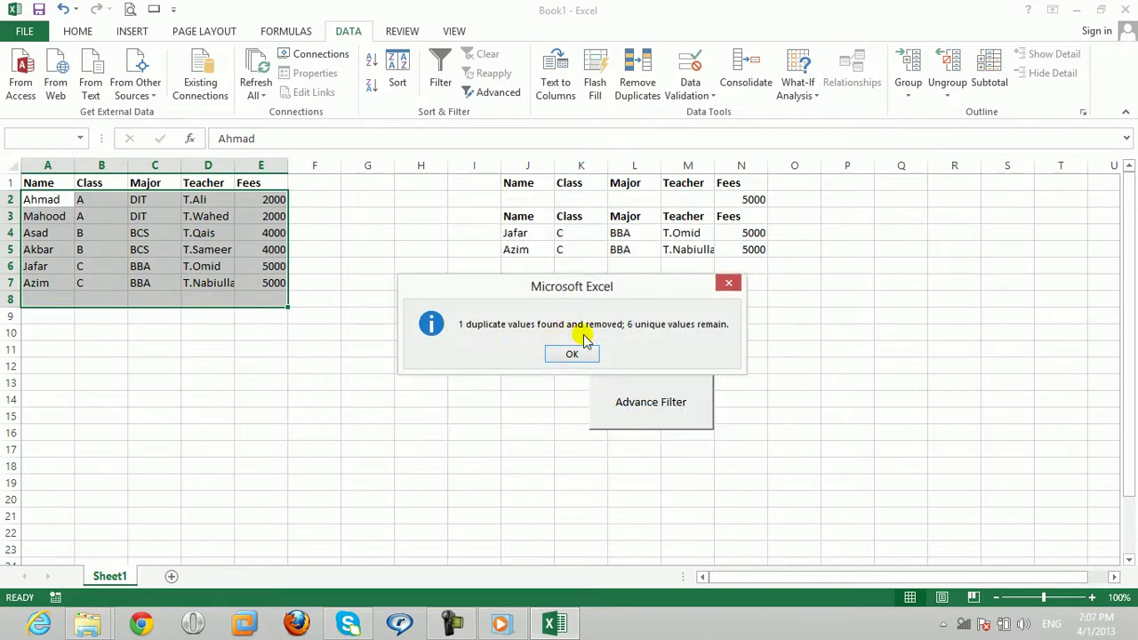
click(570, 353)
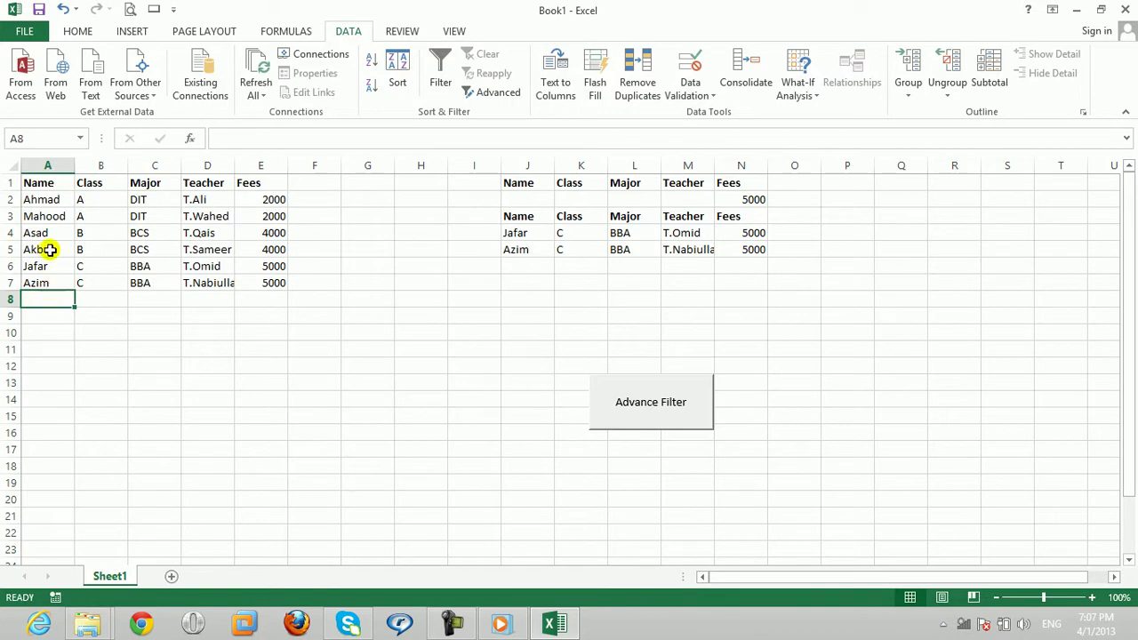
Step: Remove duplicates by Major only, then undo to restore all seven student records
click(40, 191)
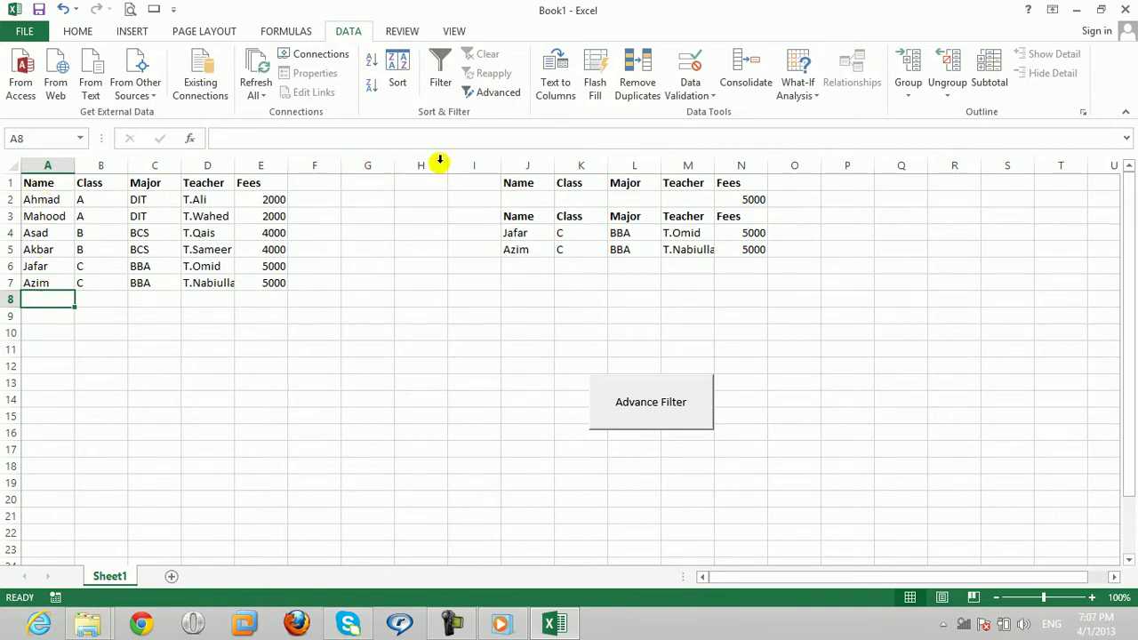
click(635, 93)
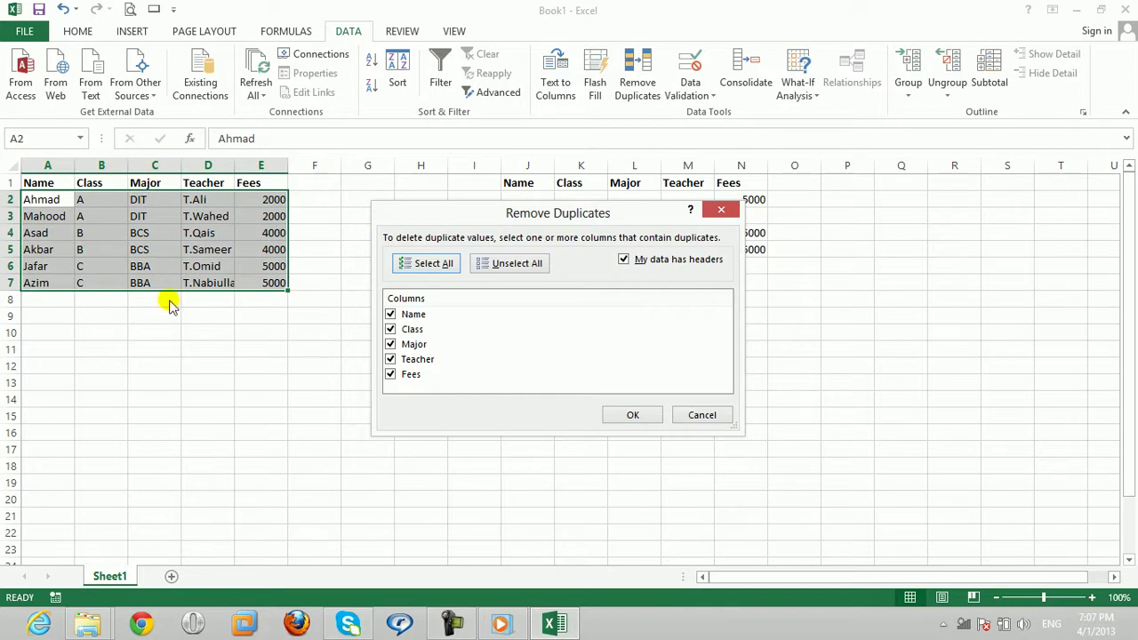
click(390, 313)
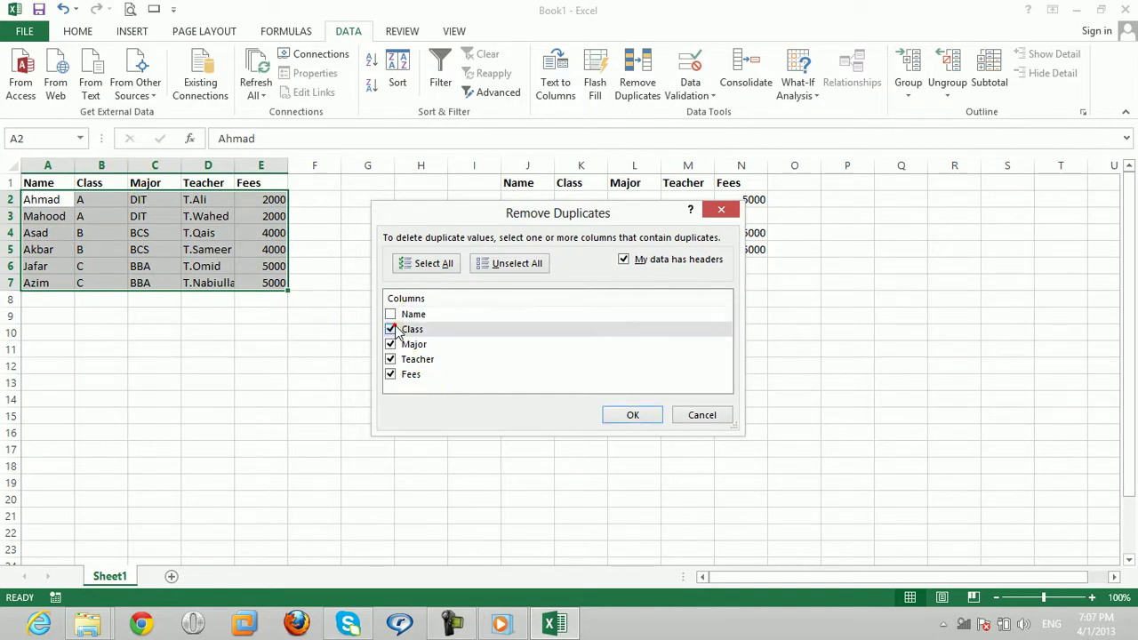
click(390, 359)
click(390, 374)
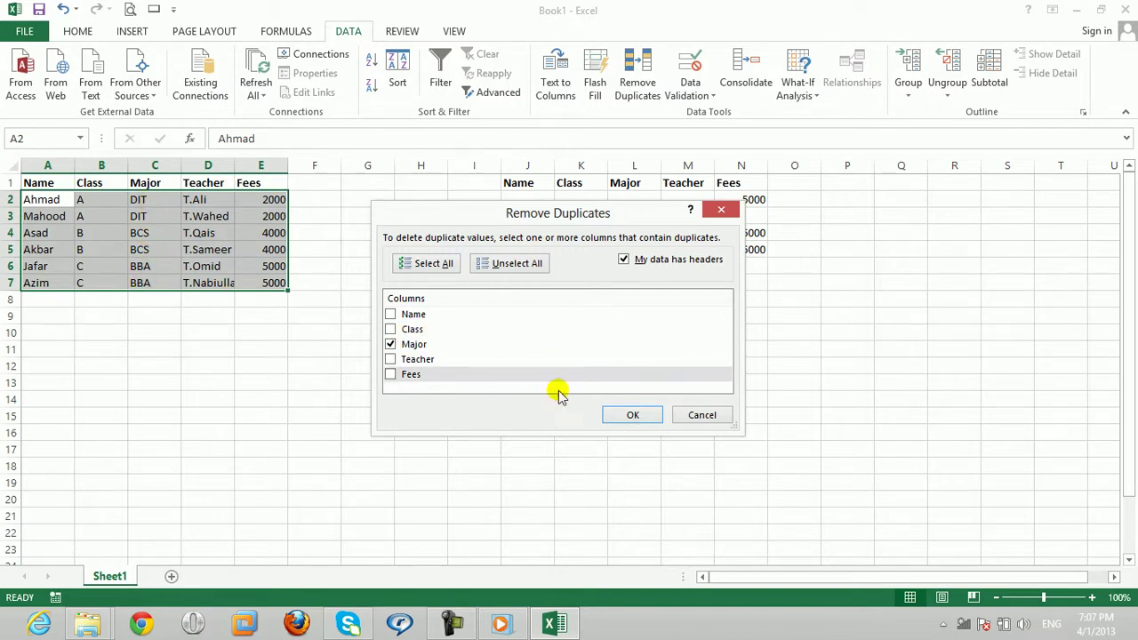
click(618, 415)
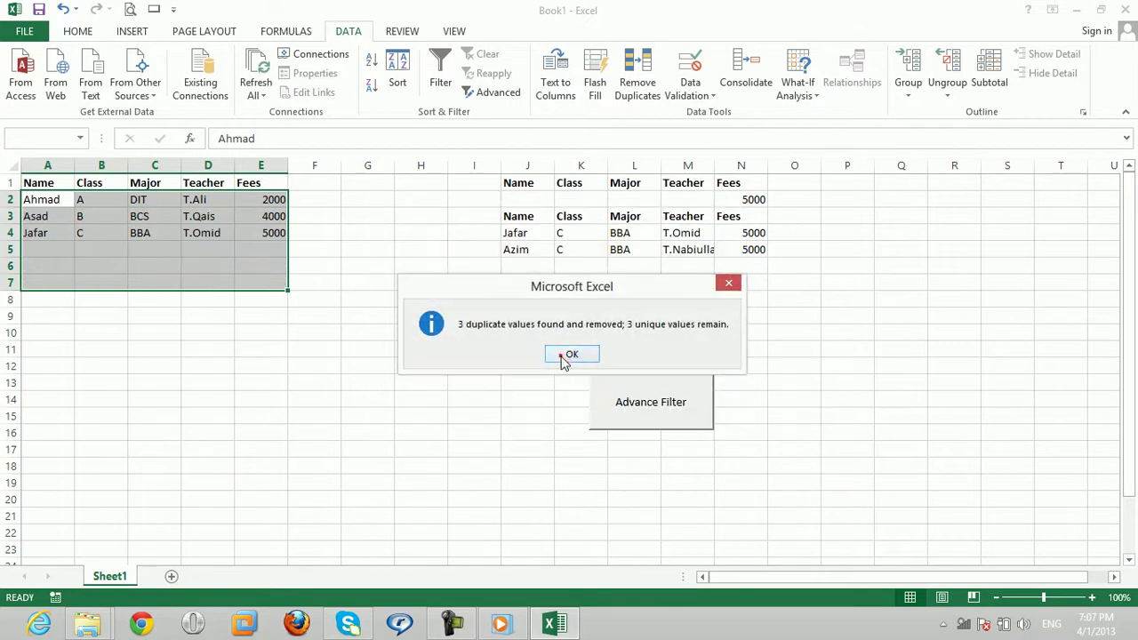
click(570, 354)
key(ctrl+z)
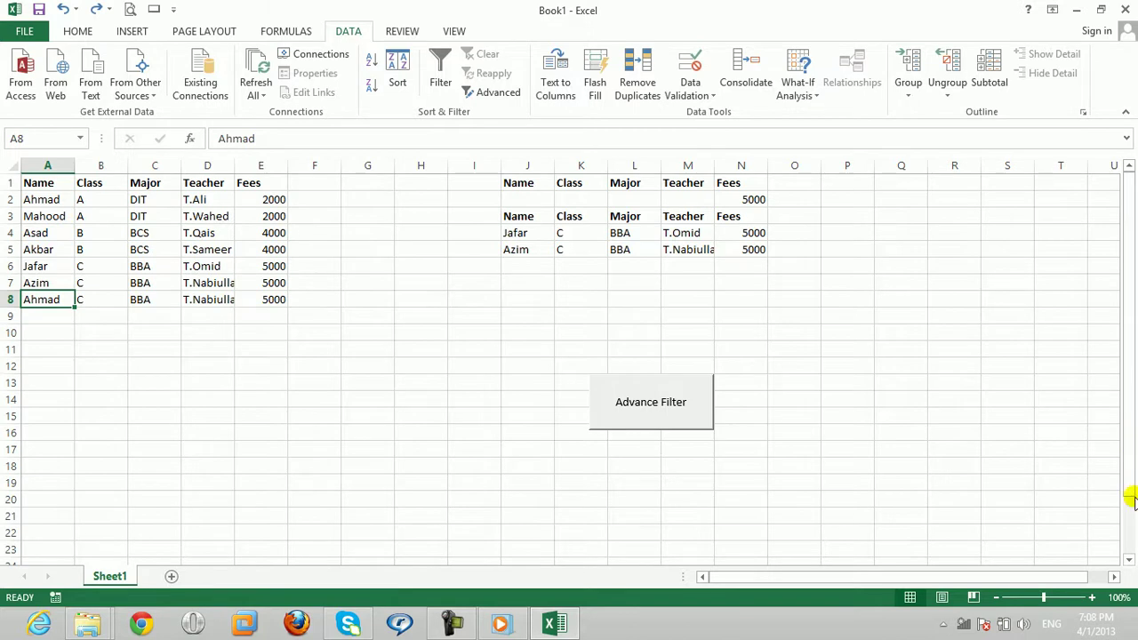
Step: Scroll to the blank rows below the table and select F23, leaving Data Validation unchanged
drag(1129, 562, 1132, 562)
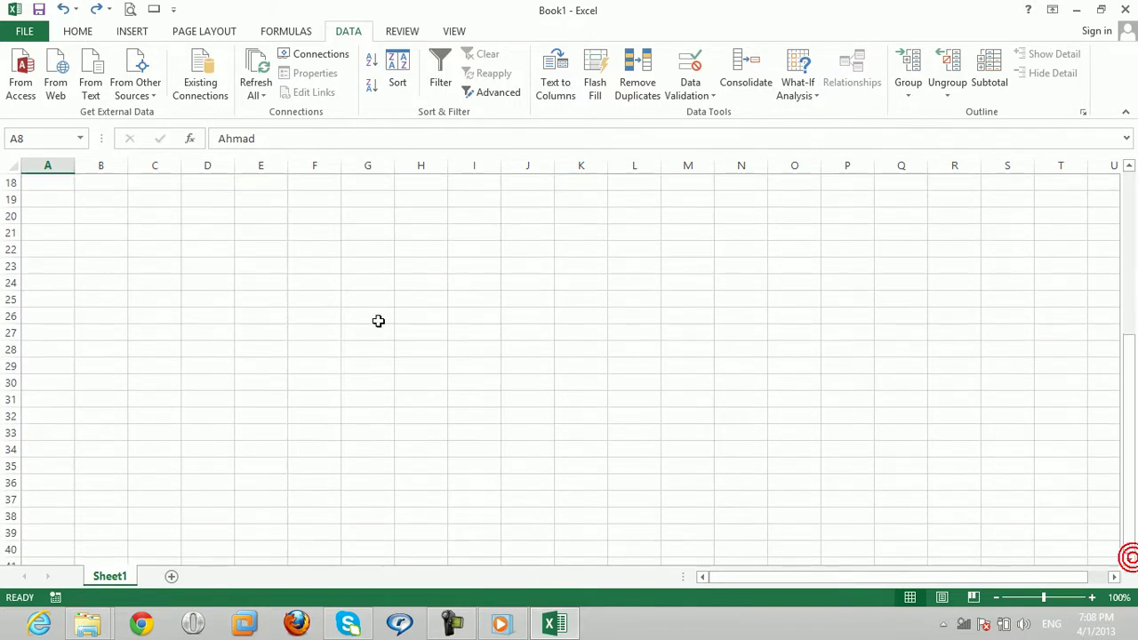
click(192, 261)
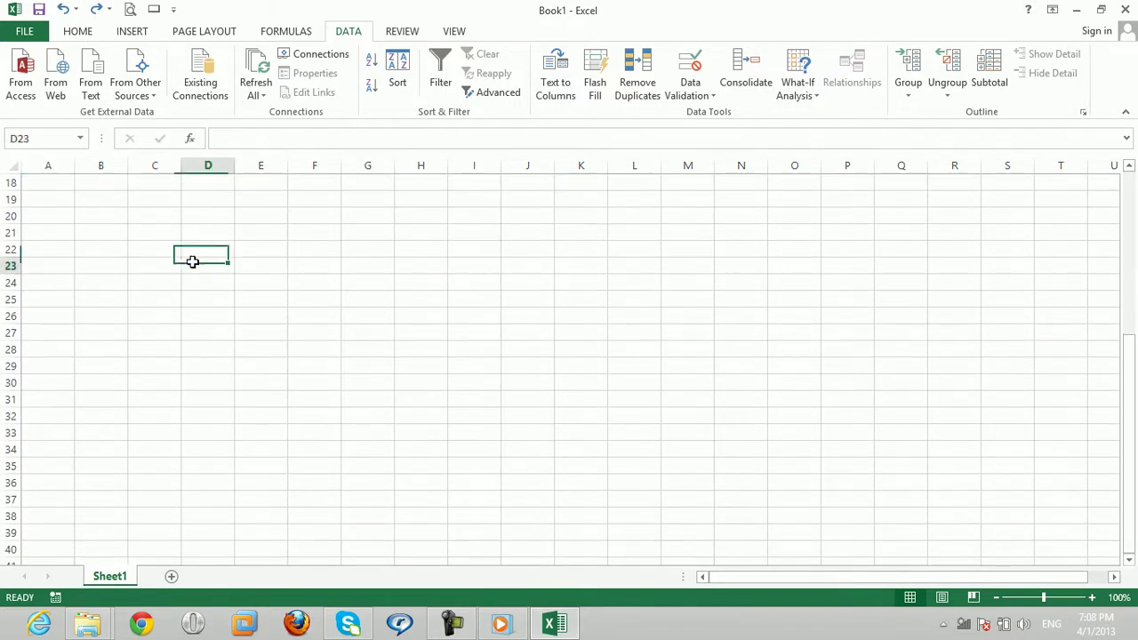
click(710, 97)
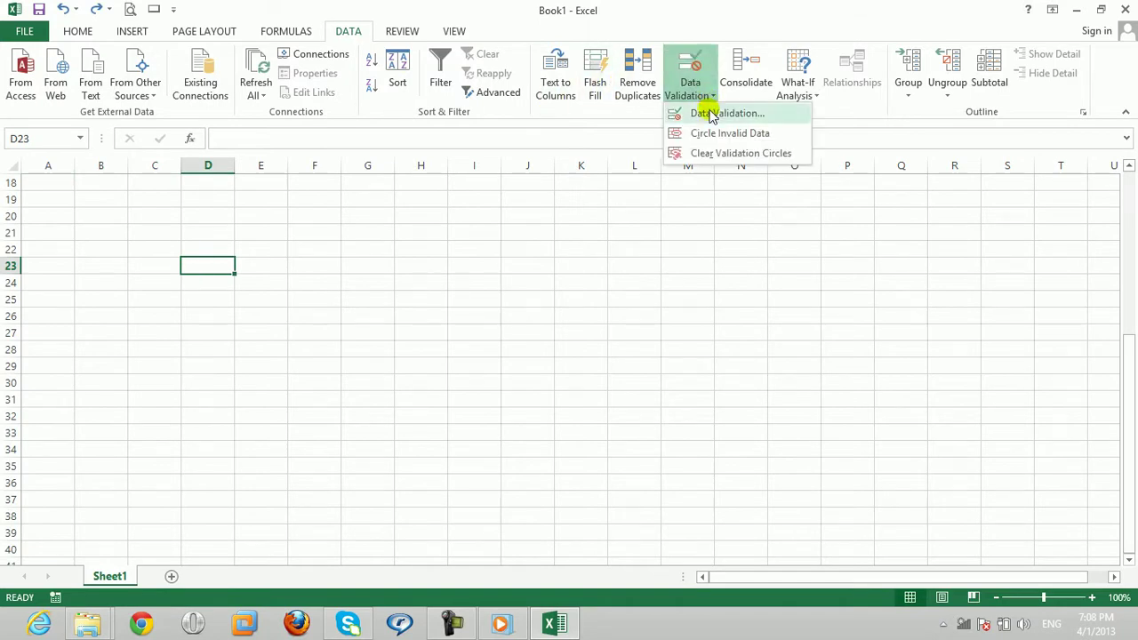
click(711, 116)
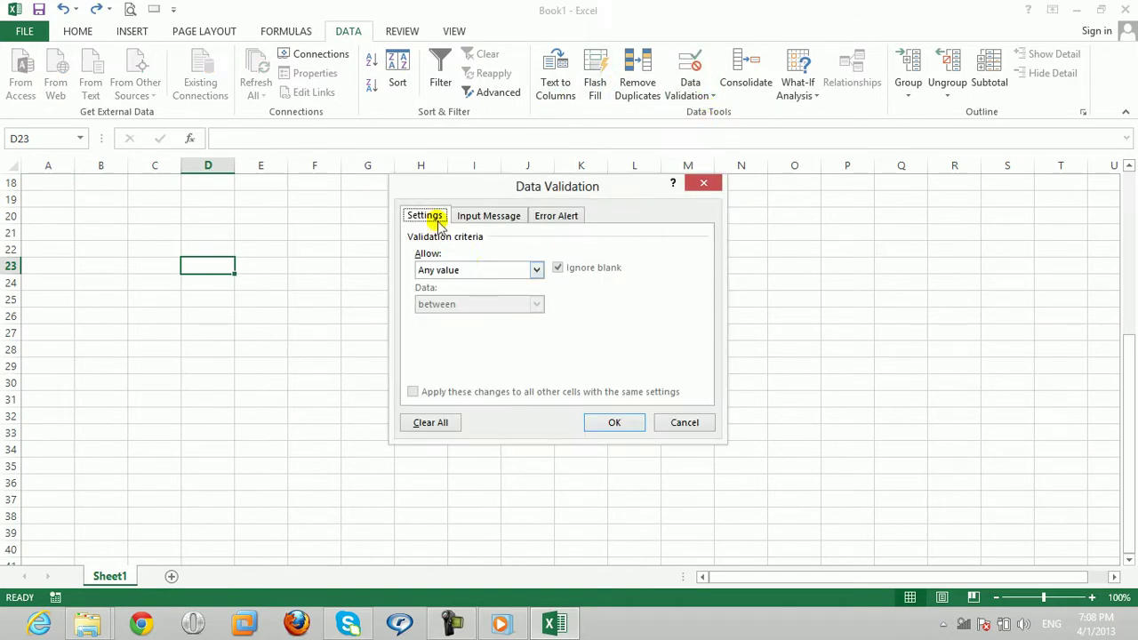
click(679, 423)
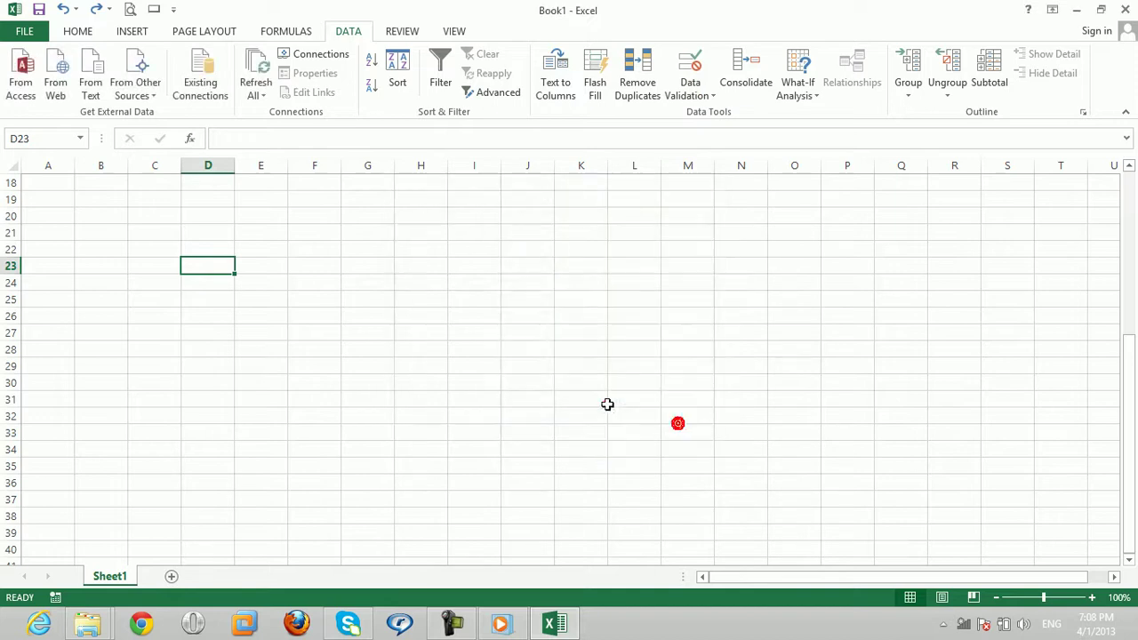
click(325, 271)
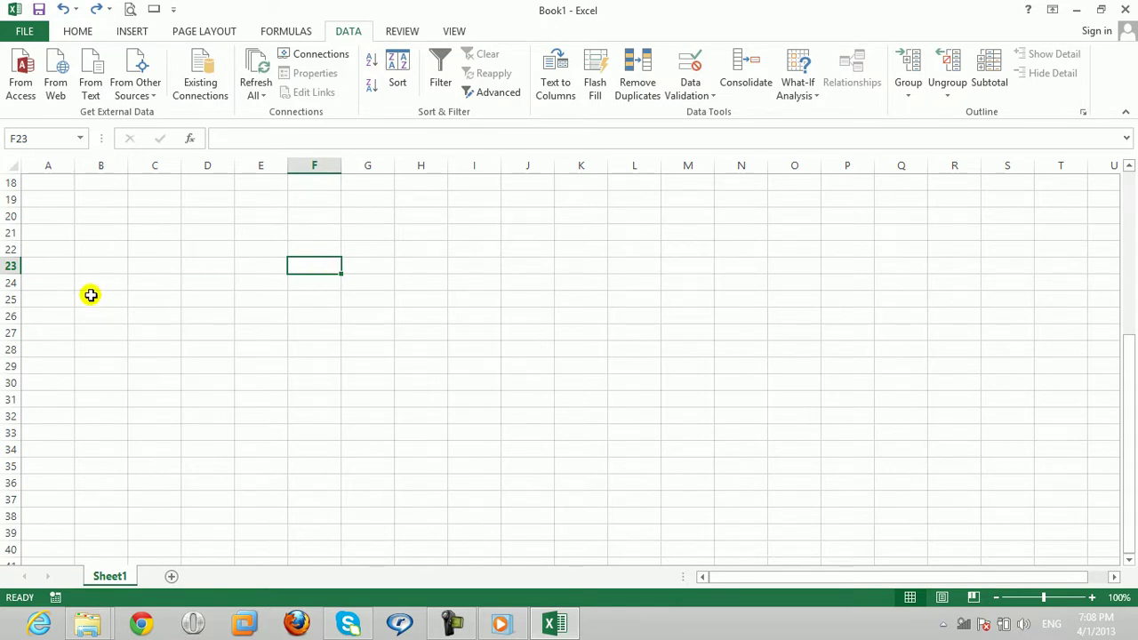
Step: Enter the headings ID, Name, Class and Major in A23:D23
click(118, 263)
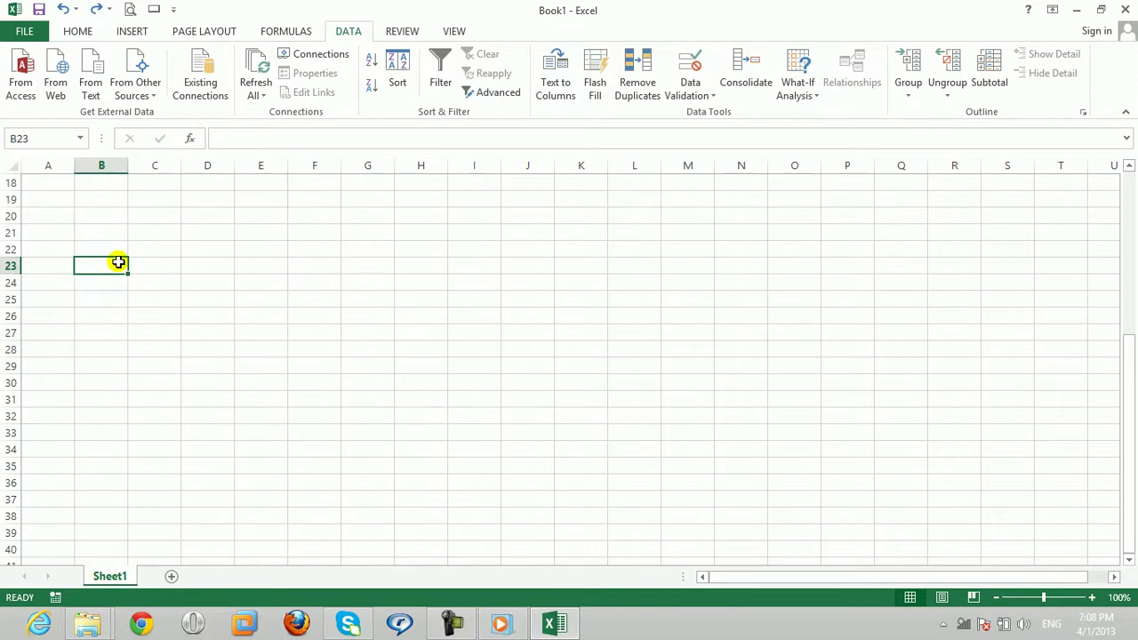
text(Name)
key(Tab)
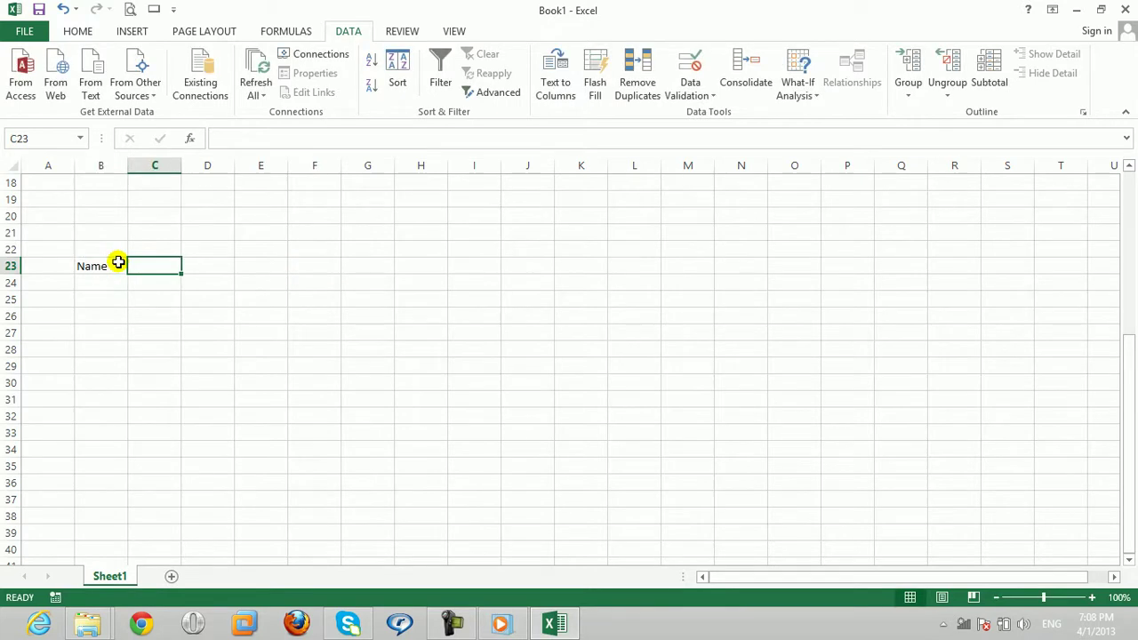
key(Left)
key(Left)
key(Right)
key(Left)
text(ID)
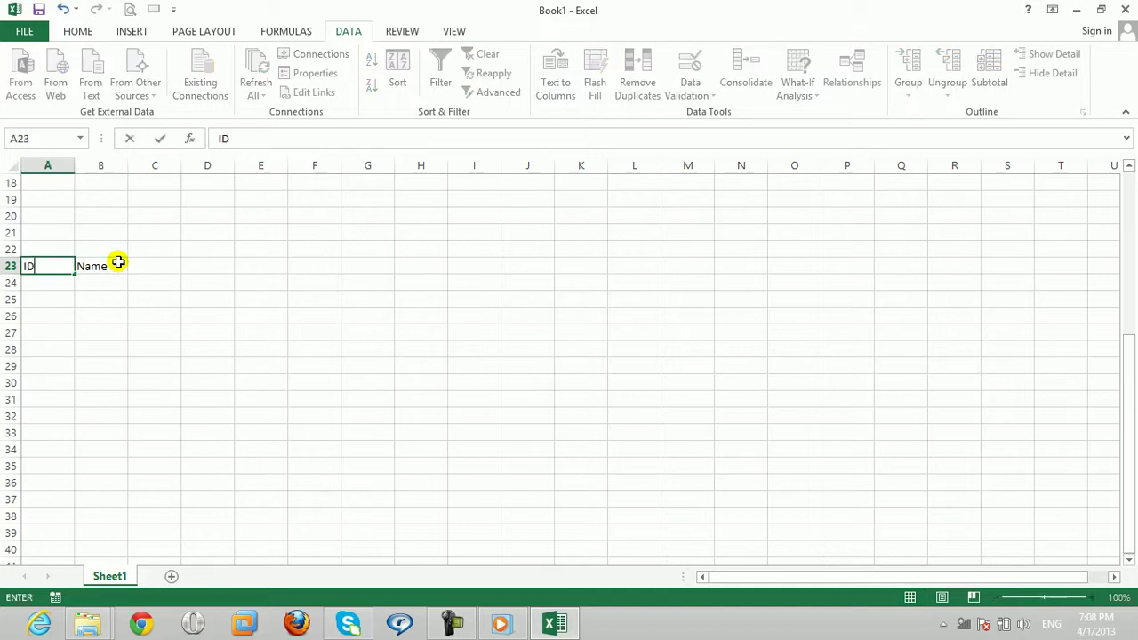
key(Tab)
key(Tab)
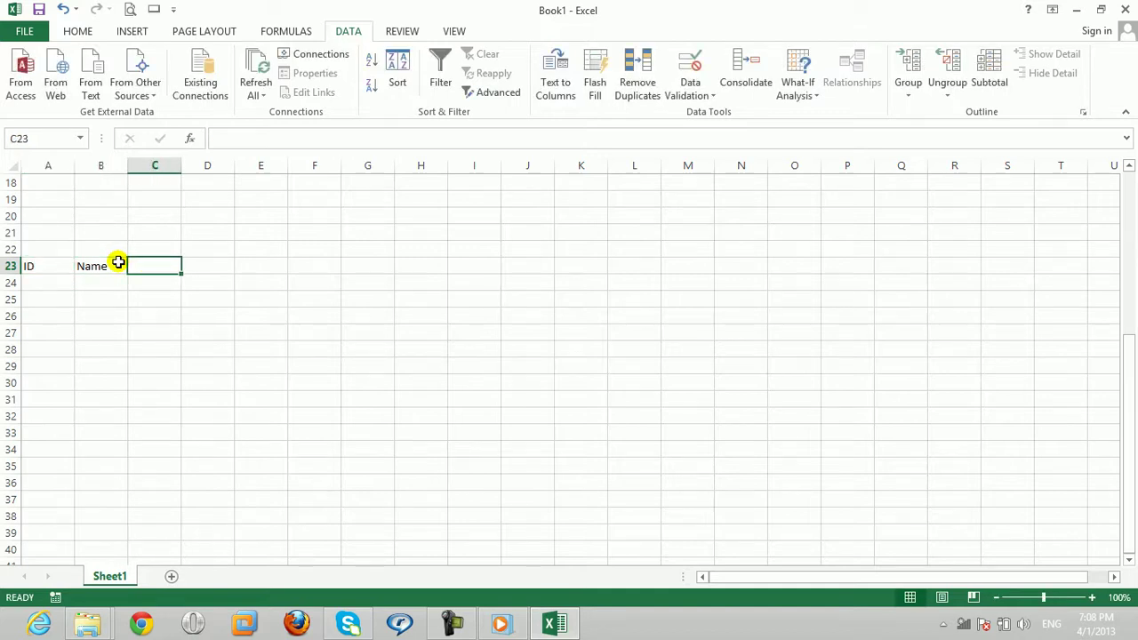
text(Class)
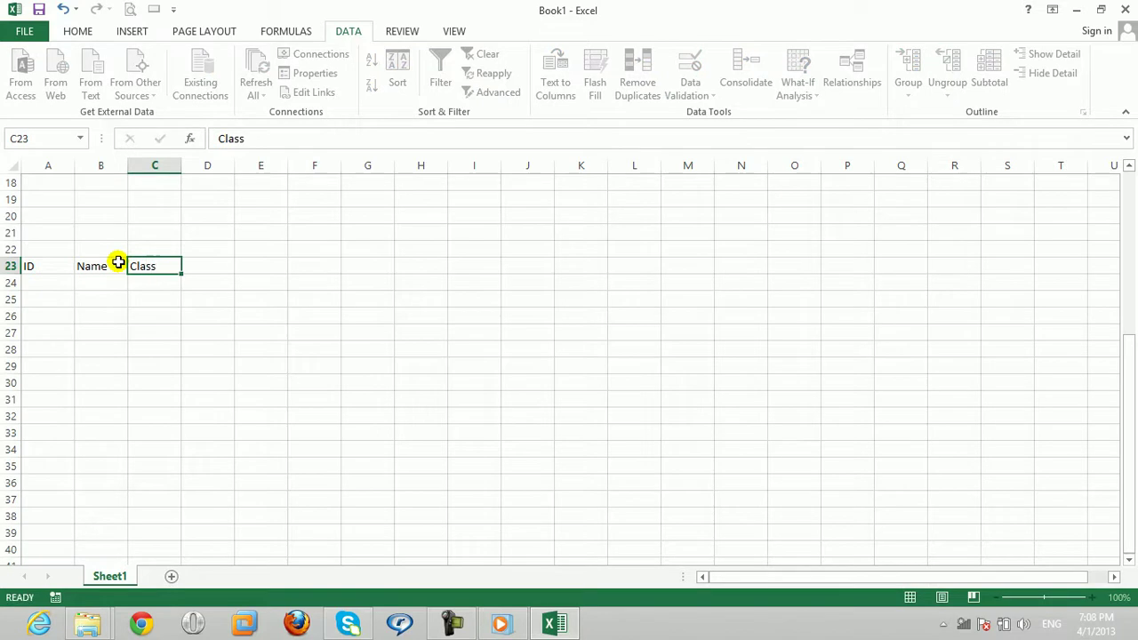
key(Tab)
text(Majo)
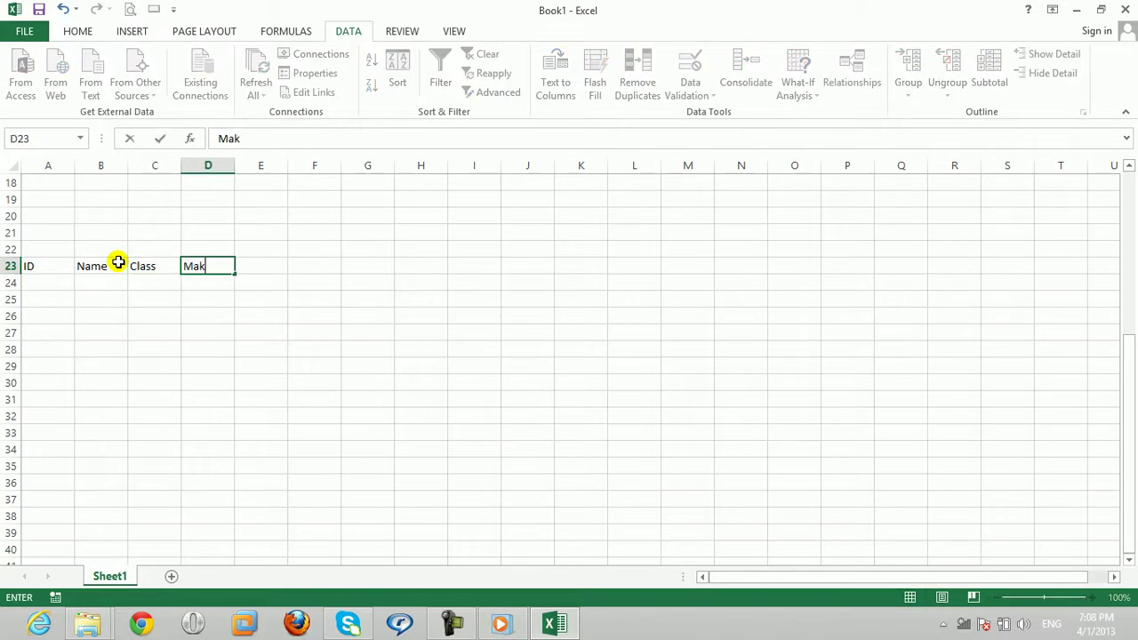
text(r)
key(Tab)
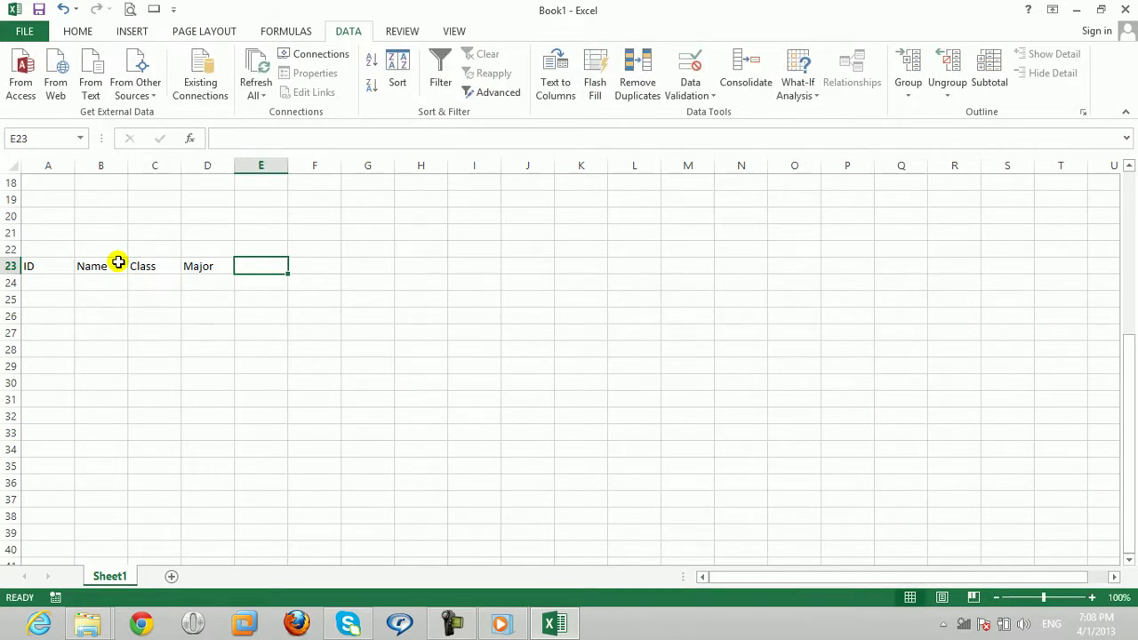
Step: Add the headings Teacher, Fees, S.Date and E.Date in E23:H23
text(T)
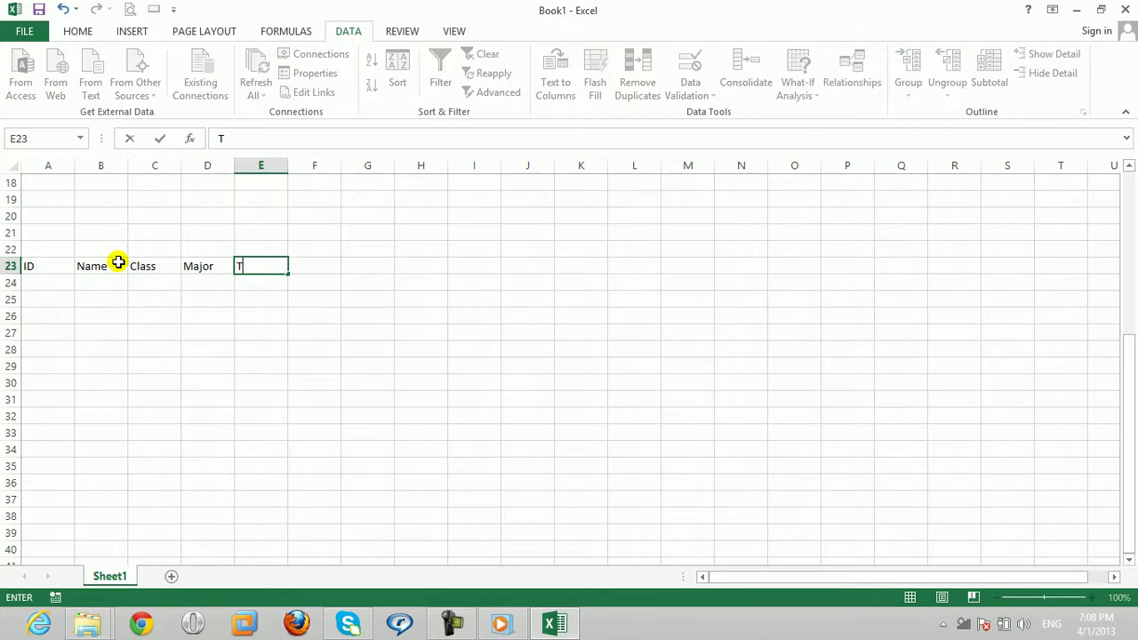
key(ctrl+Right)
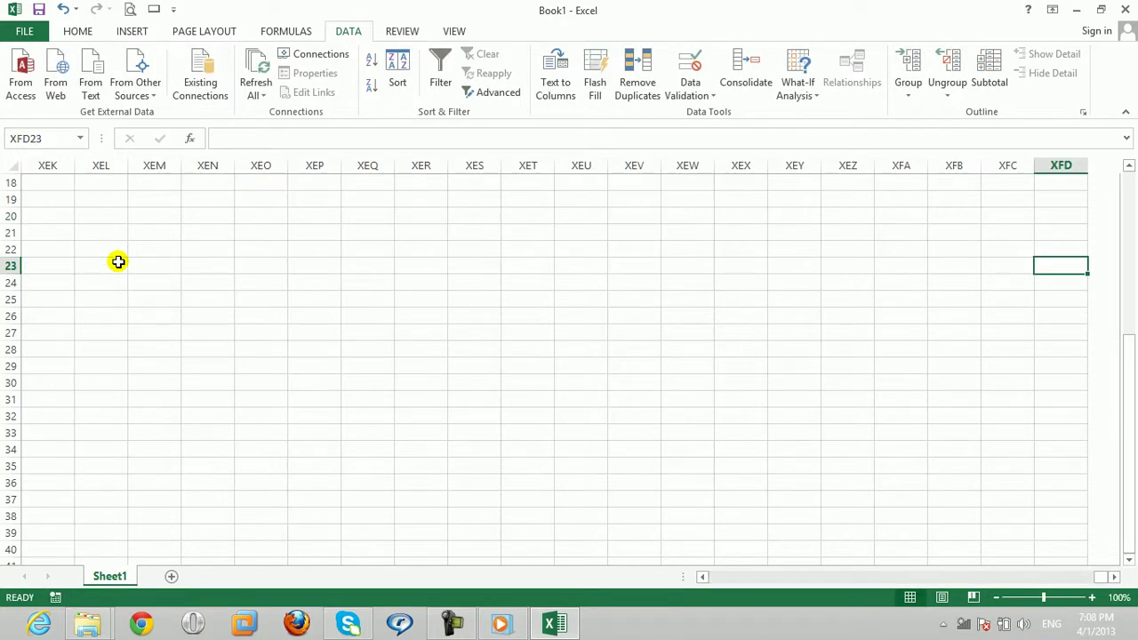
key(Left)
key(Left)
key(Left)
key(Left)
key(ctrl+Left)
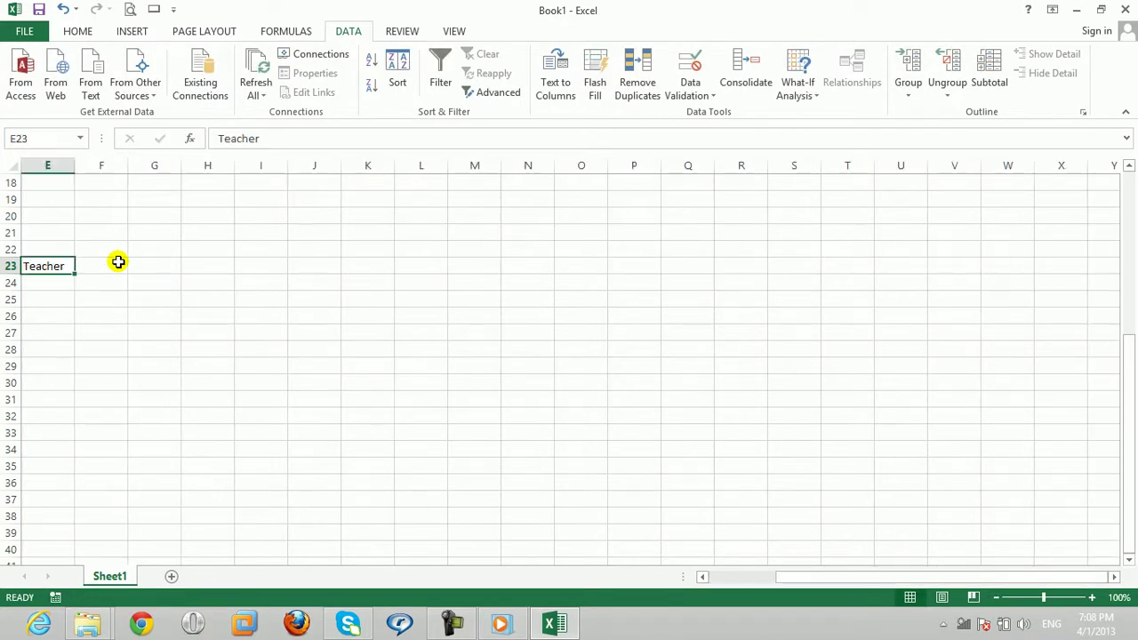
drag(815, 576, 680, 581)
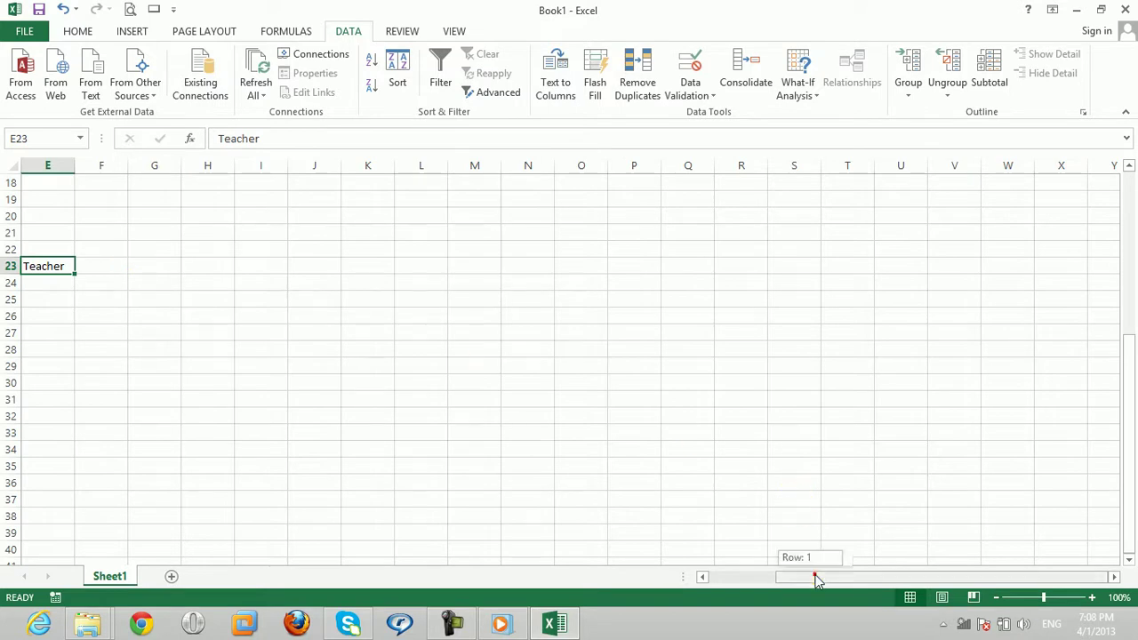
key(Right)
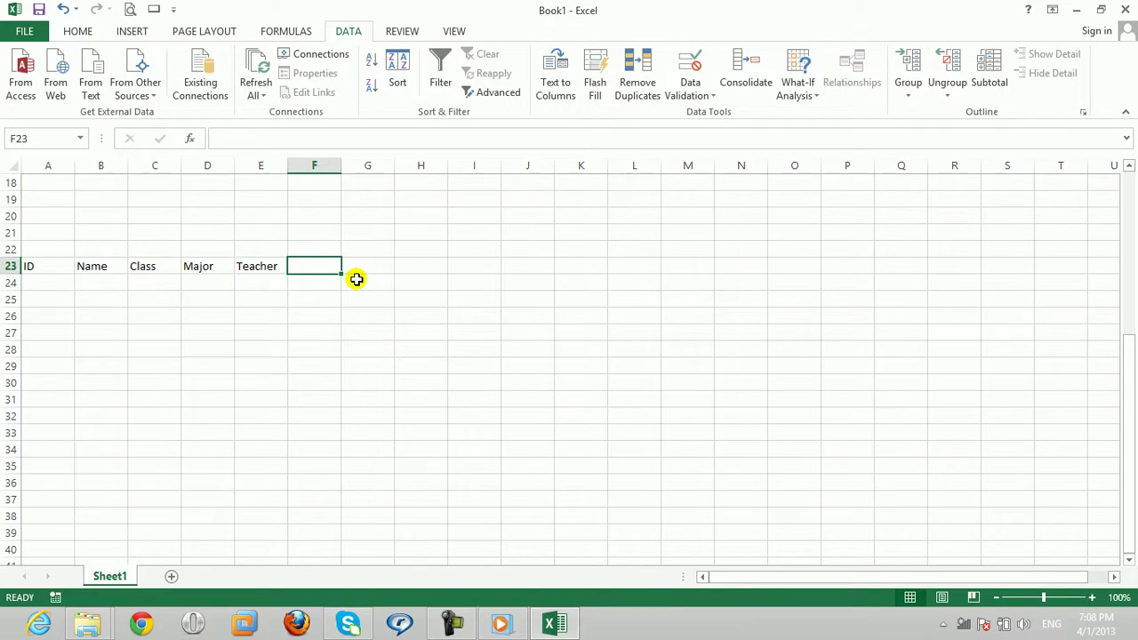
text(Fees)
key(Tab)
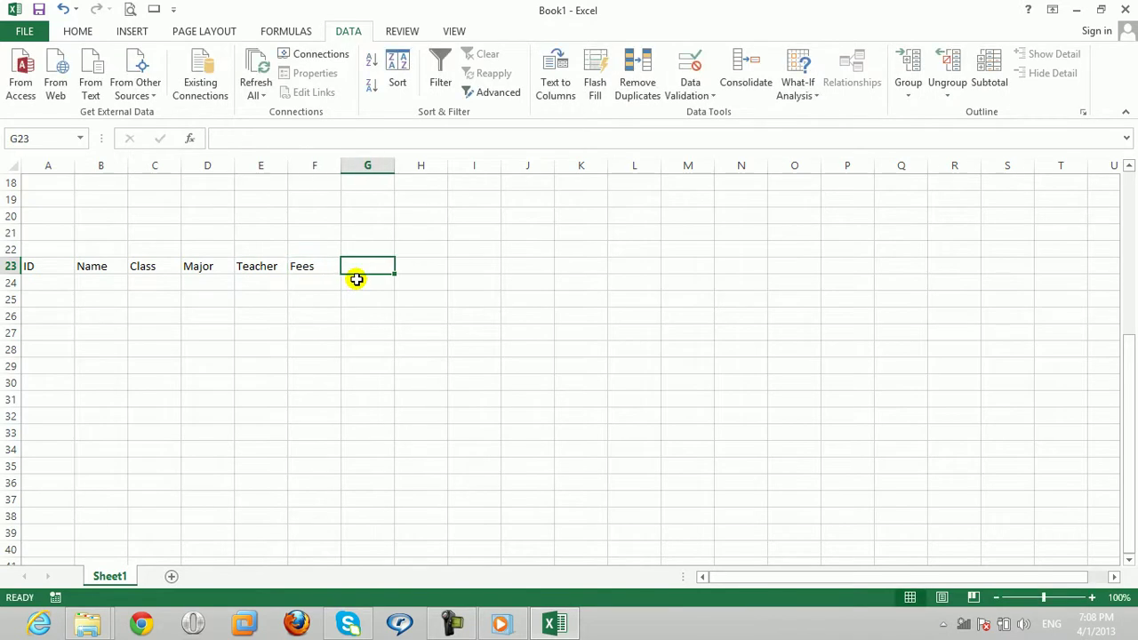
text(AS)
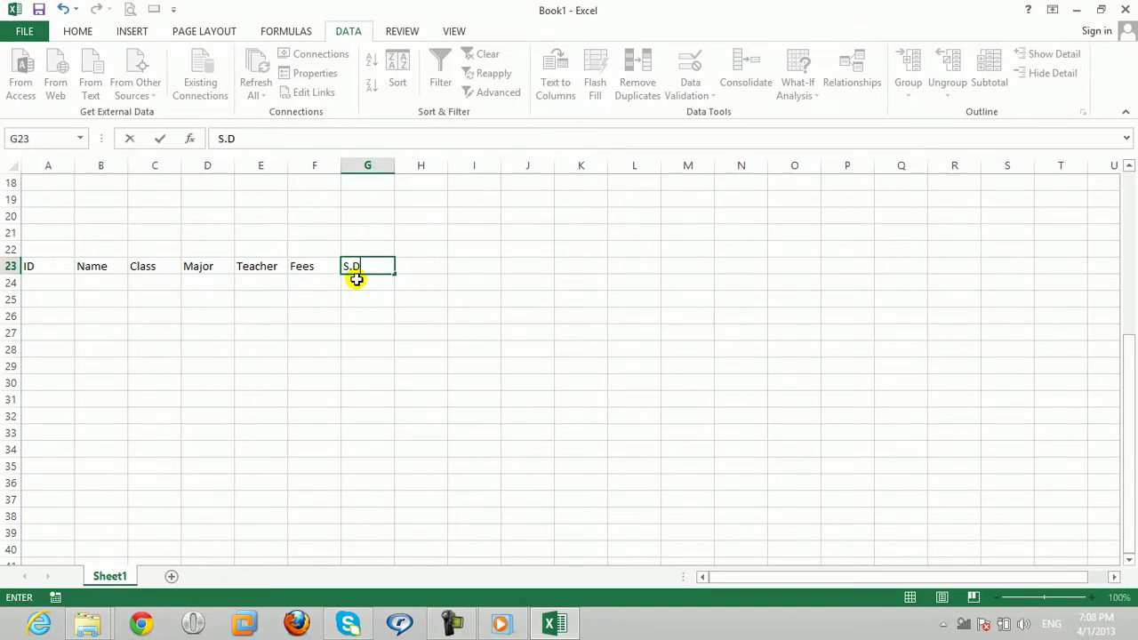
key(Tab)
text(E)
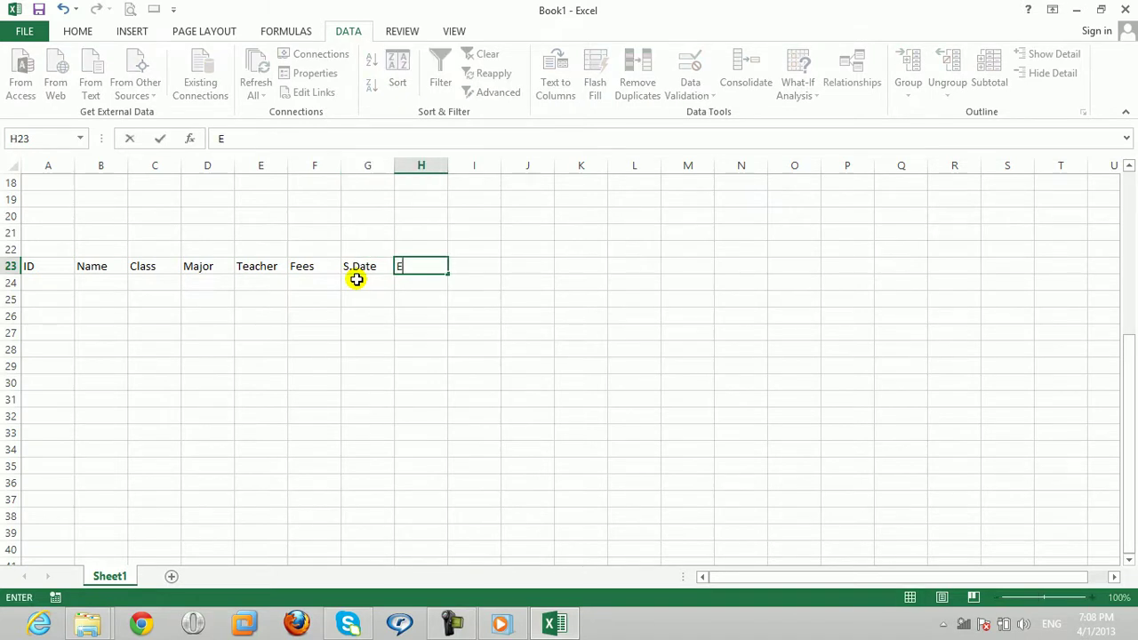
key(Return)
key(Left)
key(Left)
key(Left)
key(Left)
key(Left)
key(Left)
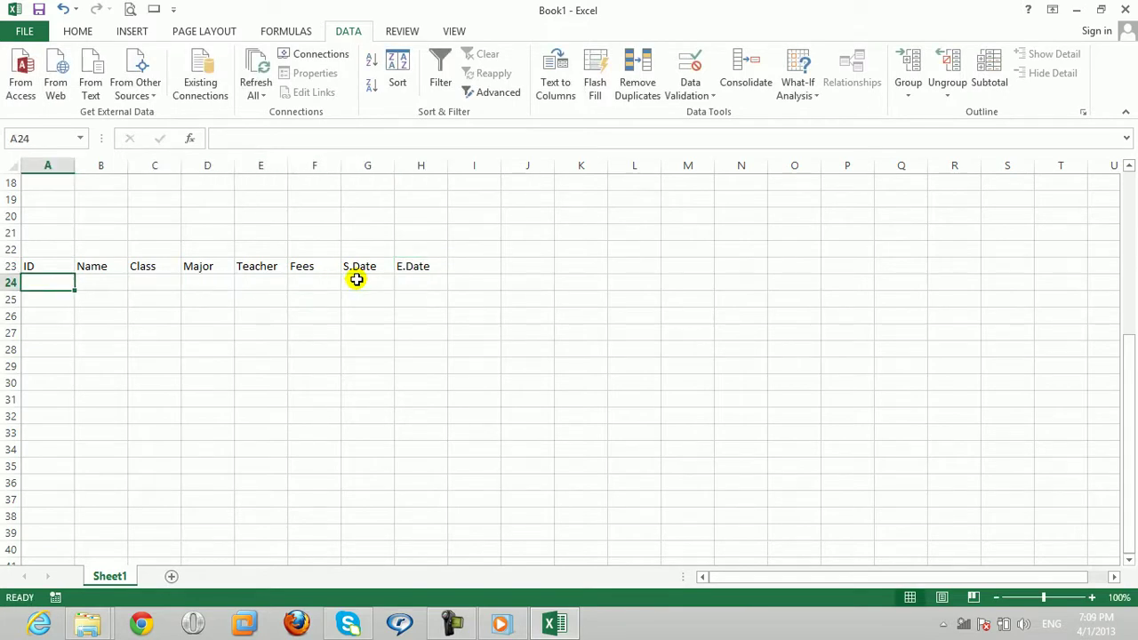
Step: Put 1 in A24, select A24:A35, and undo a Fill Down that repeated the 1s
text(1)
click(88, 311)
drag(42, 284, 45, 467)
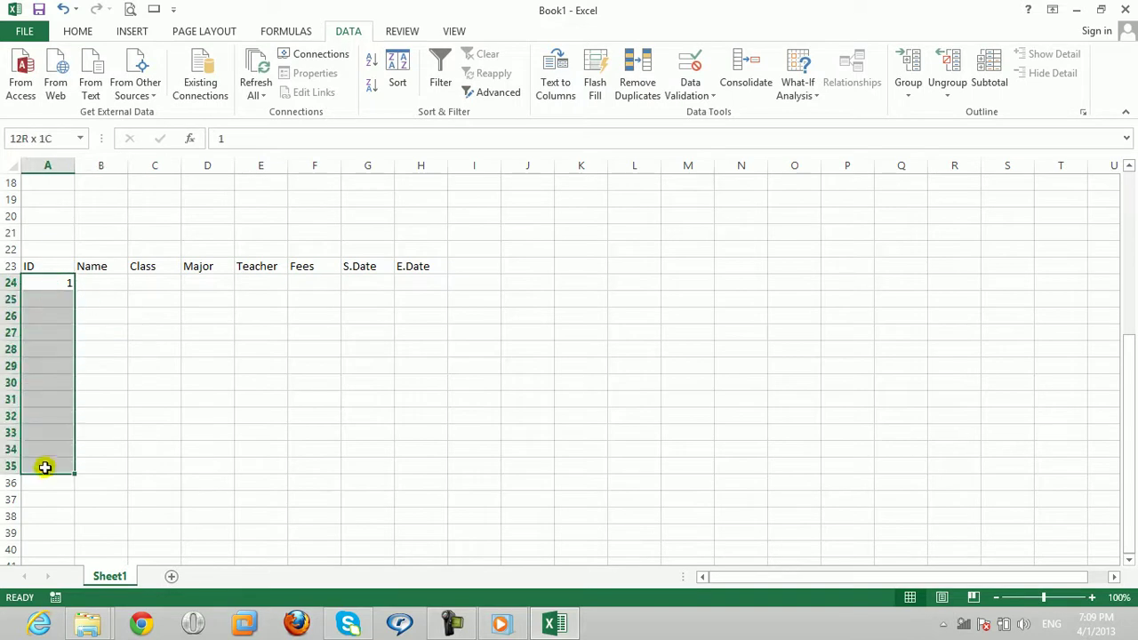
click(80, 31)
click(960, 73)
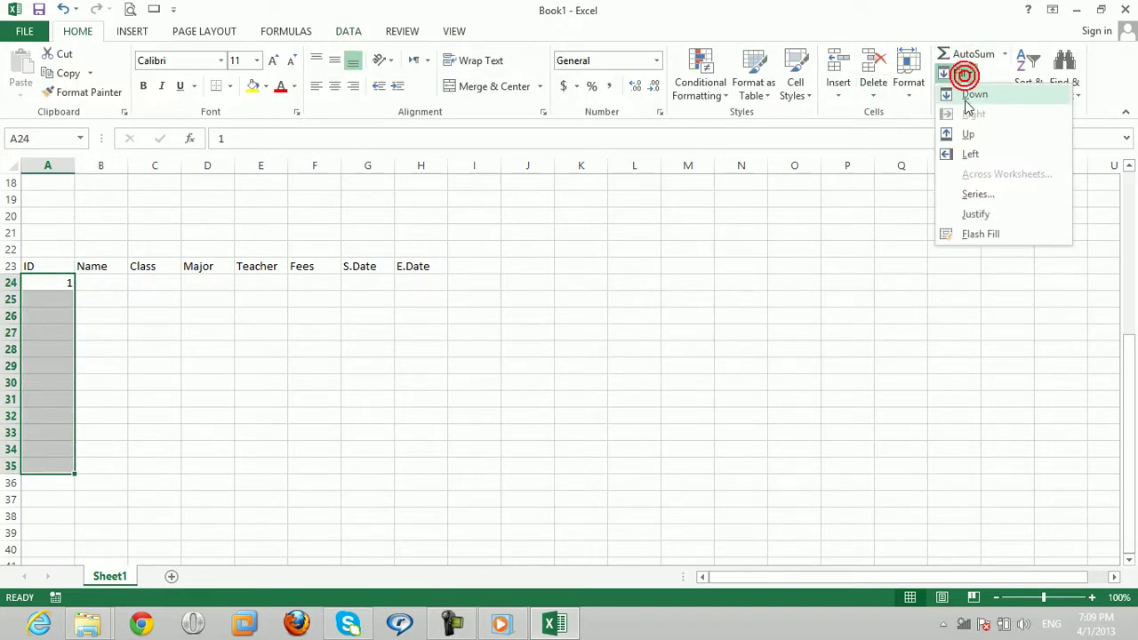
click(974, 95)
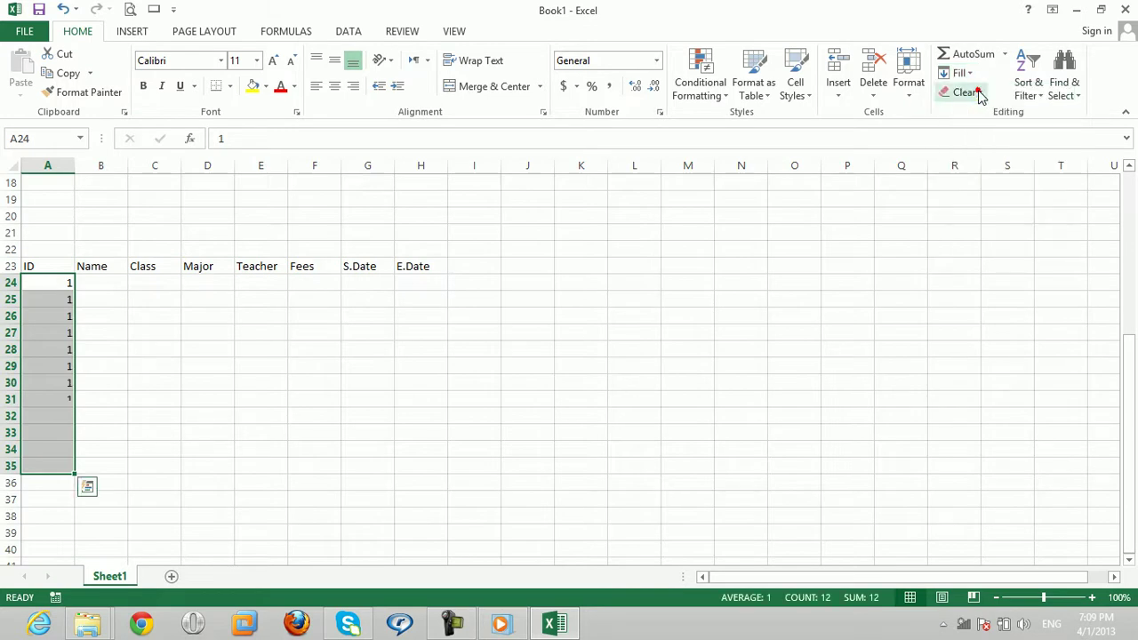
click(166, 353)
key(ctrl+z)
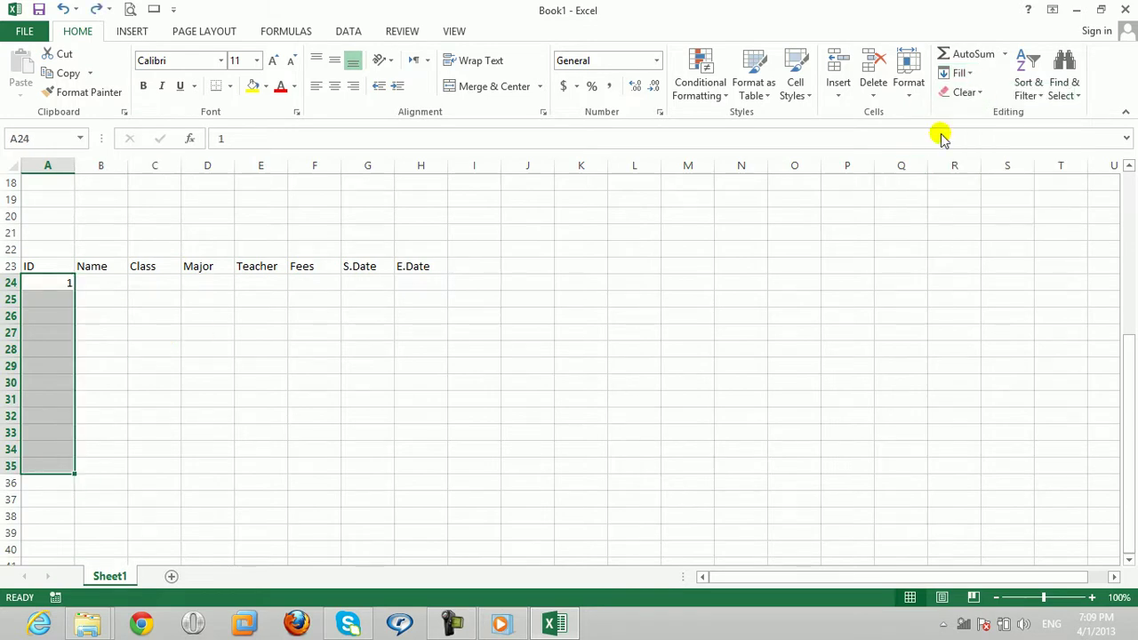
Step: Fill A24:A35 as a linear column series numbering 1 to 12
click(960, 72)
click(969, 196)
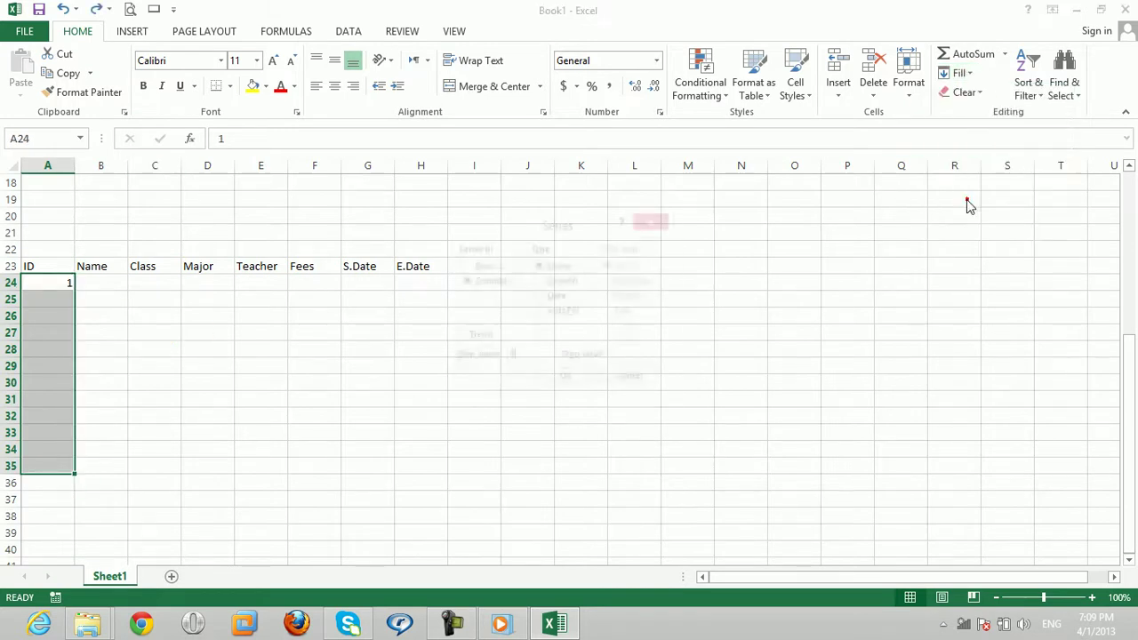
click(489, 283)
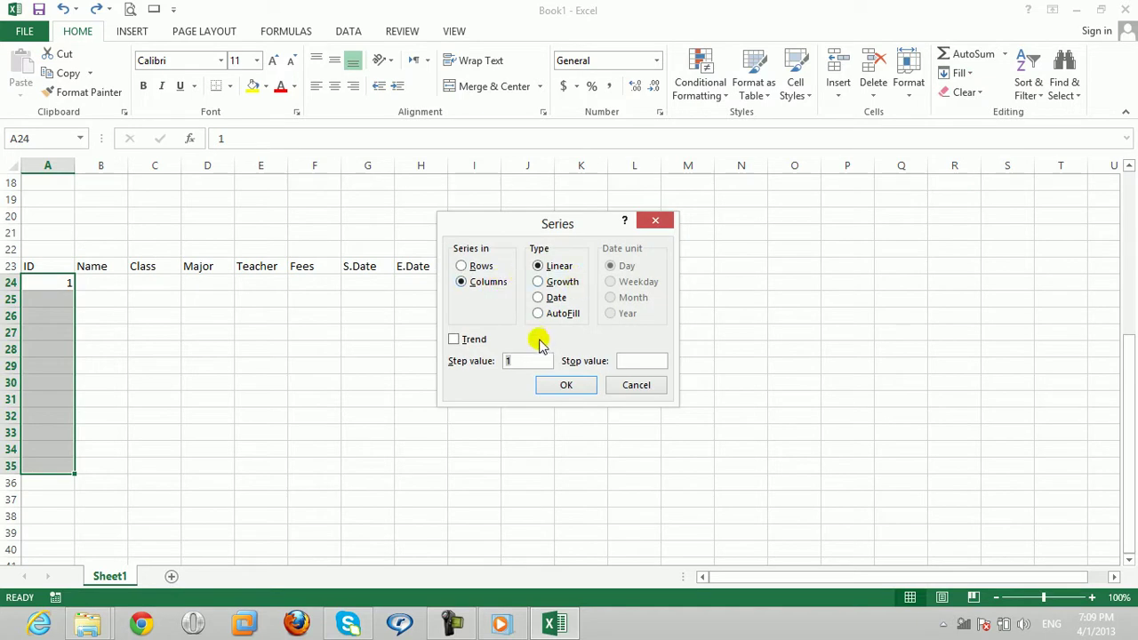
click(558, 384)
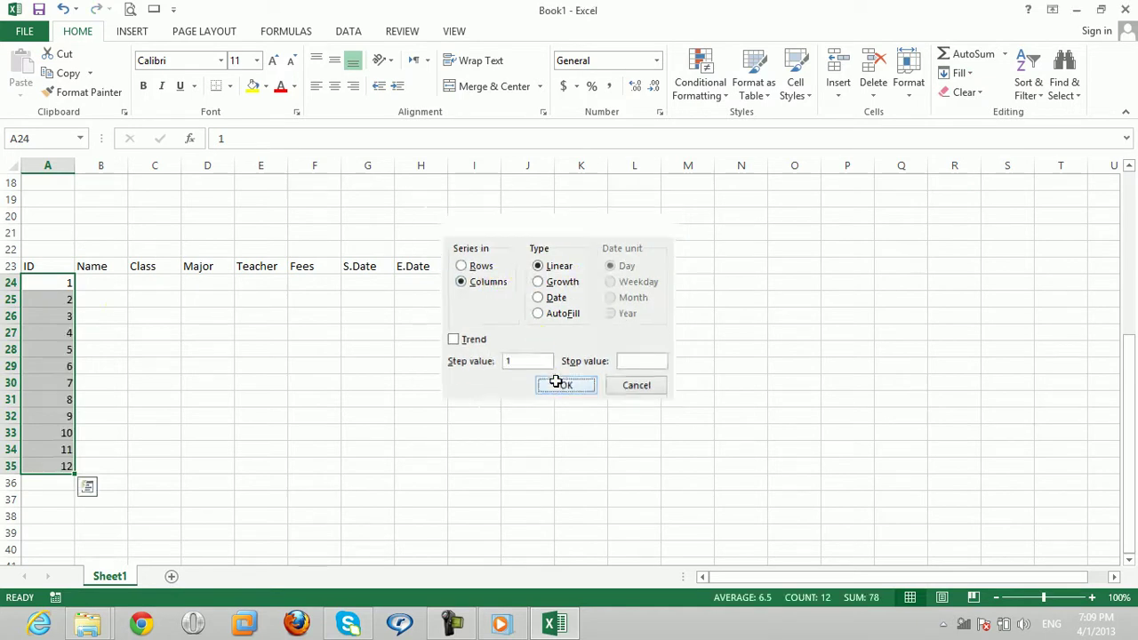
click(88, 296)
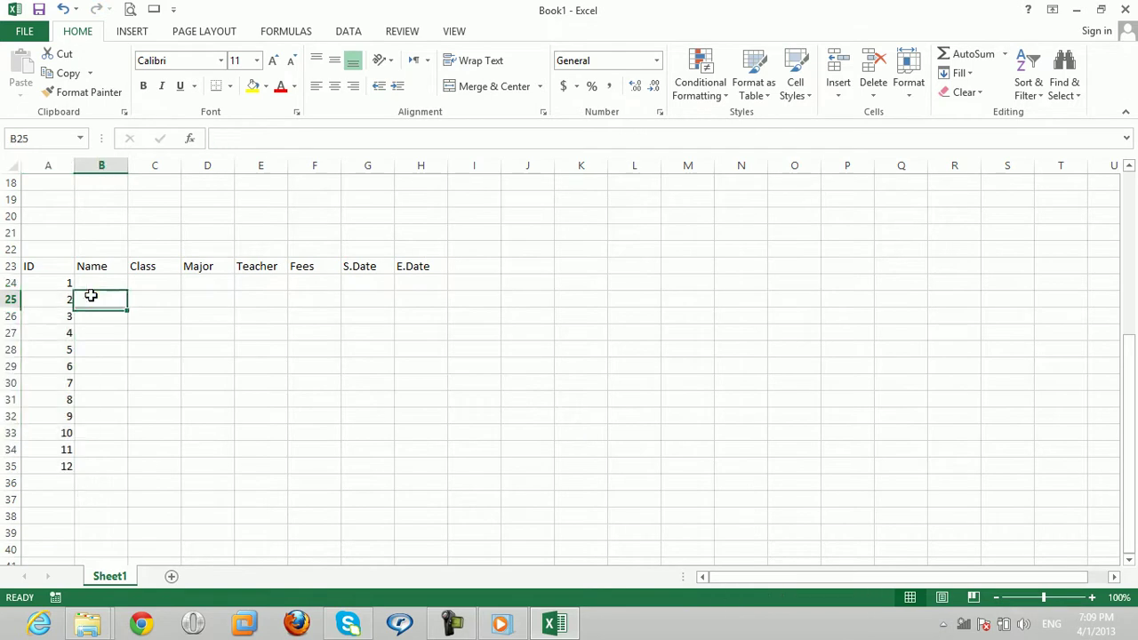
click(94, 283)
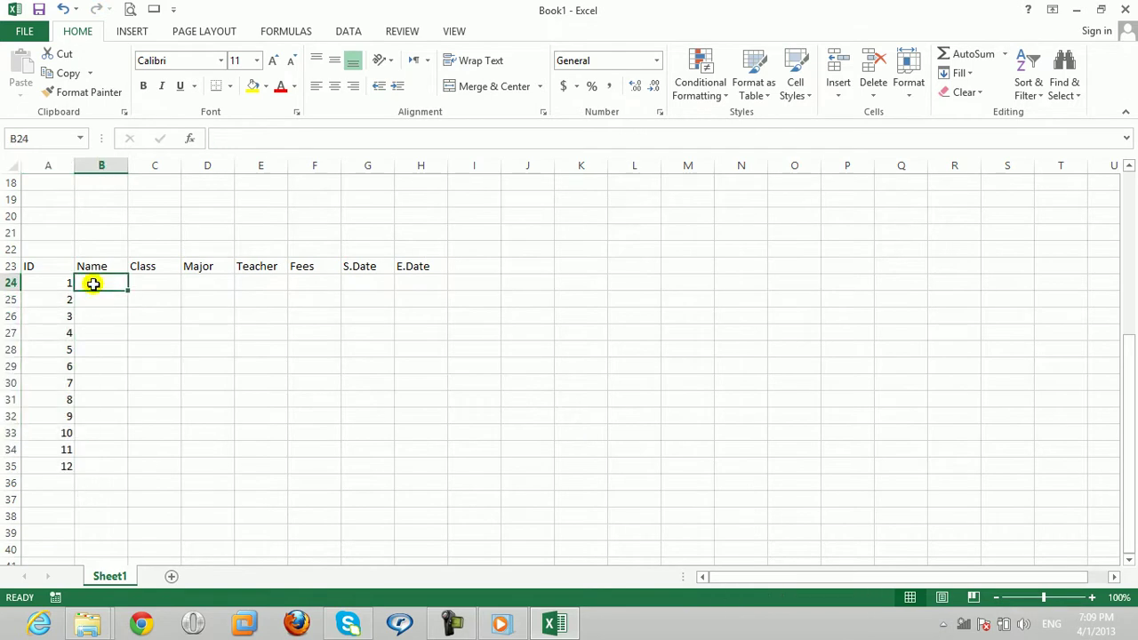
Step: Enter the first eight student names down B24:B31, one per row
text(A)
key(Return)
text(Ma)
key(Return)
text(Asad)
key(Return)
text(Jafar)
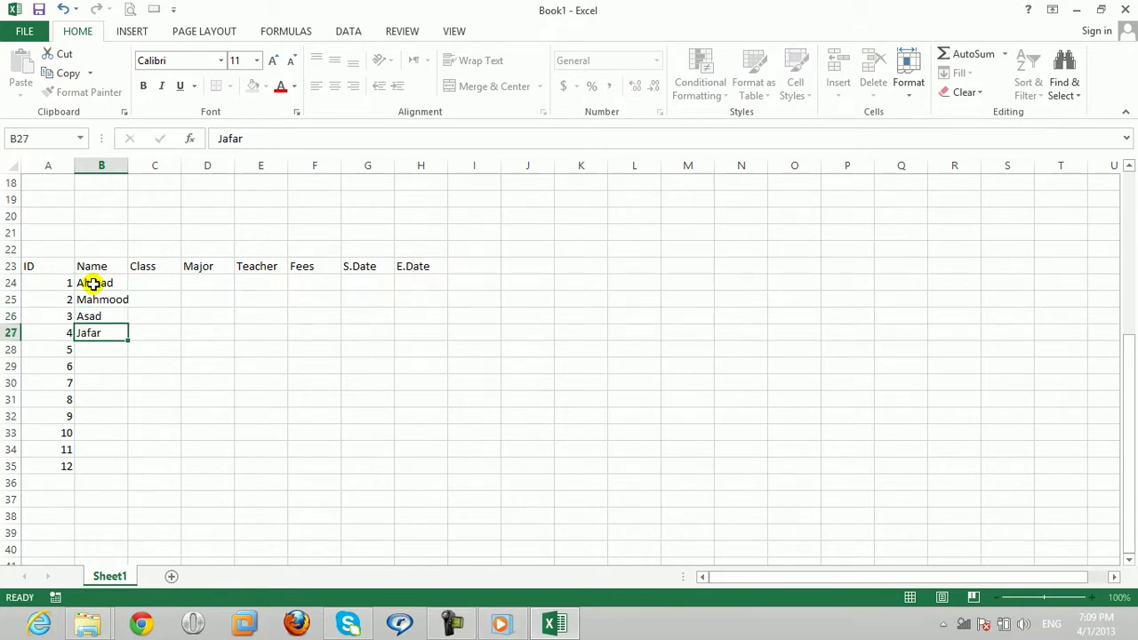
key(Return)
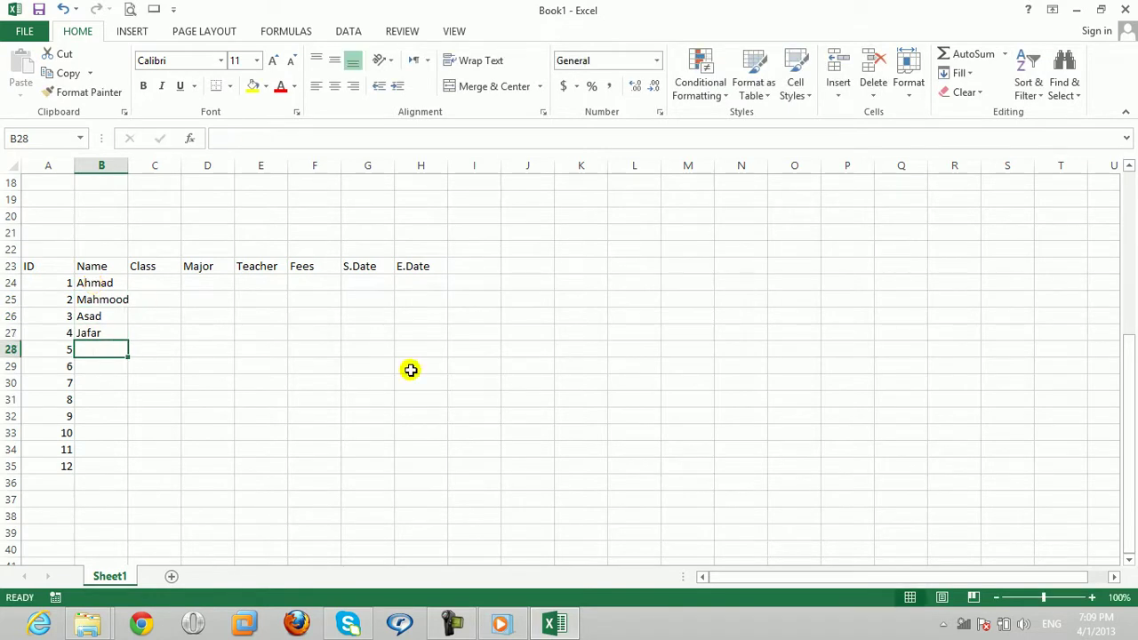
text(Ak)
key(Return)
text(Samee)
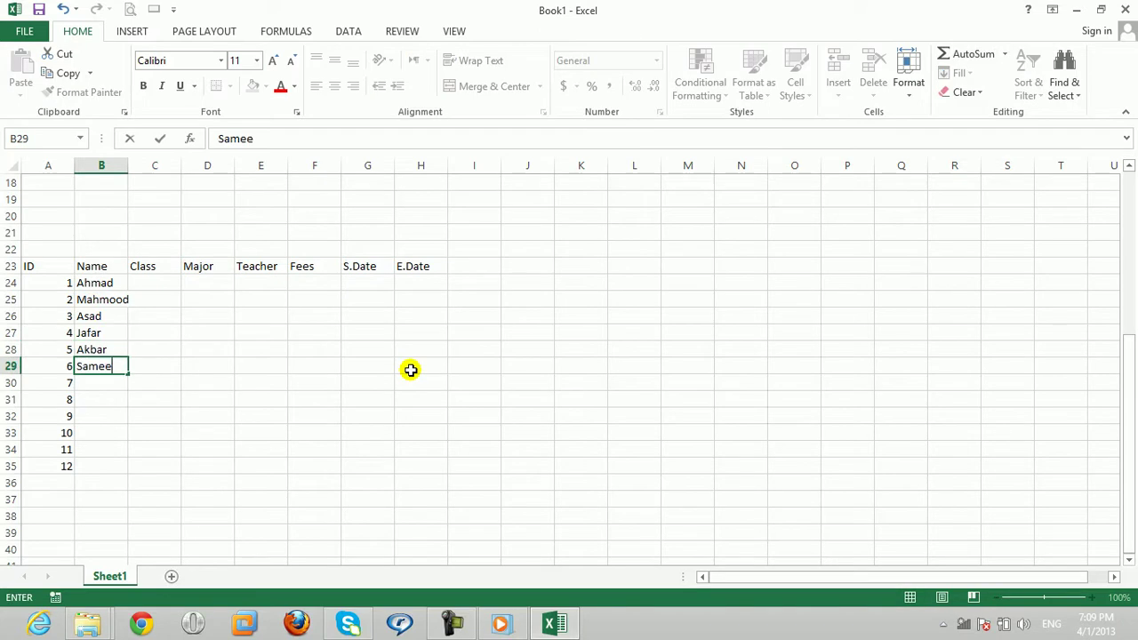
text(r)
key(Return)
text(Omid)
key(Return)
text(Nabiu)
key(Return)
Step: Correct the misspelled name in B31 and enter the last four names in B32:B35
key(Up)
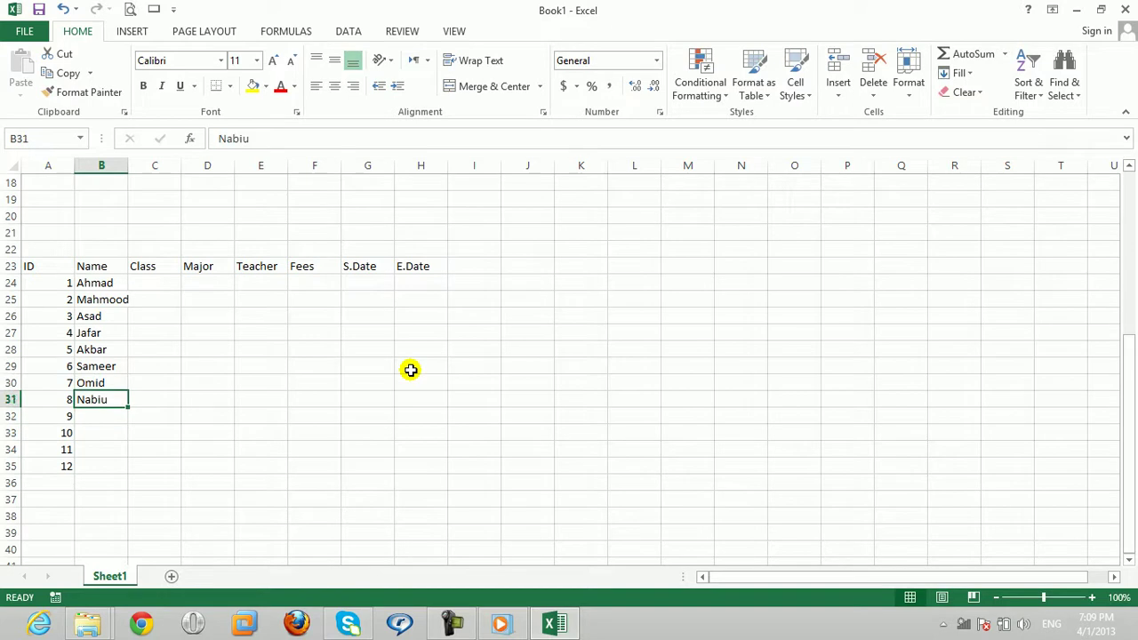
text(Na)
key(Return)
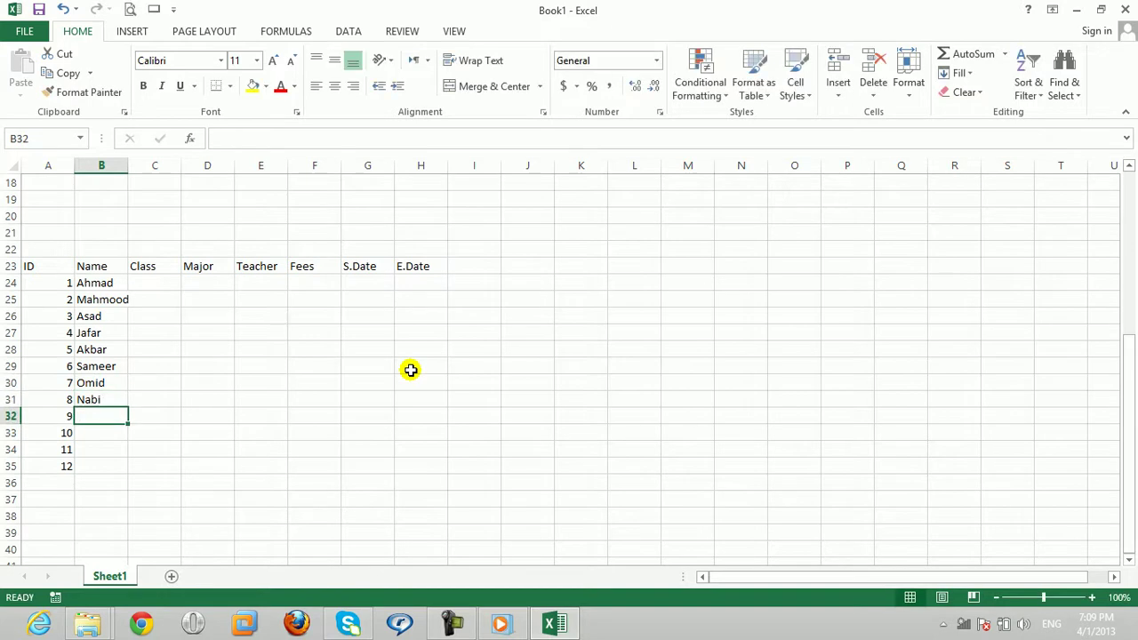
text(Jamal)
key(Return)
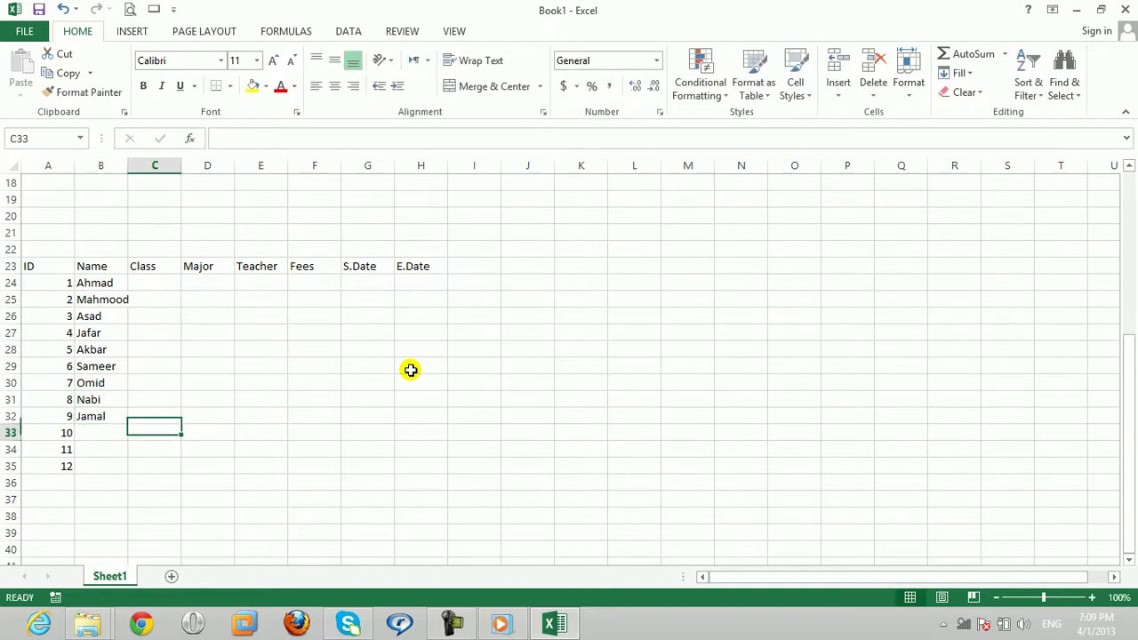
text(Naser)
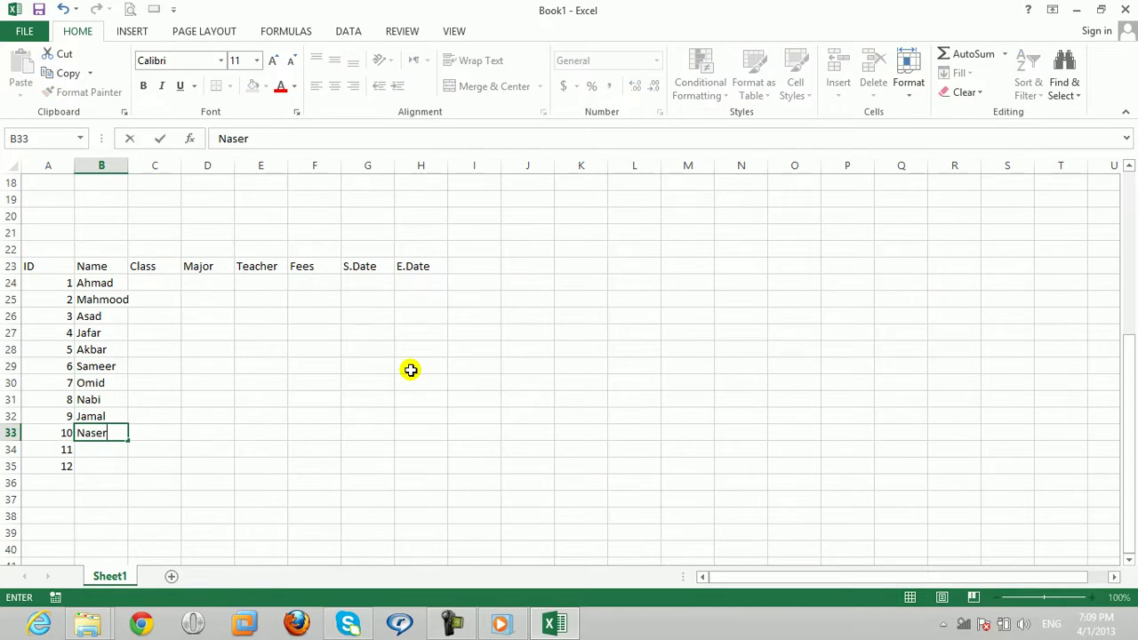
key(Return)
text(Nesar)
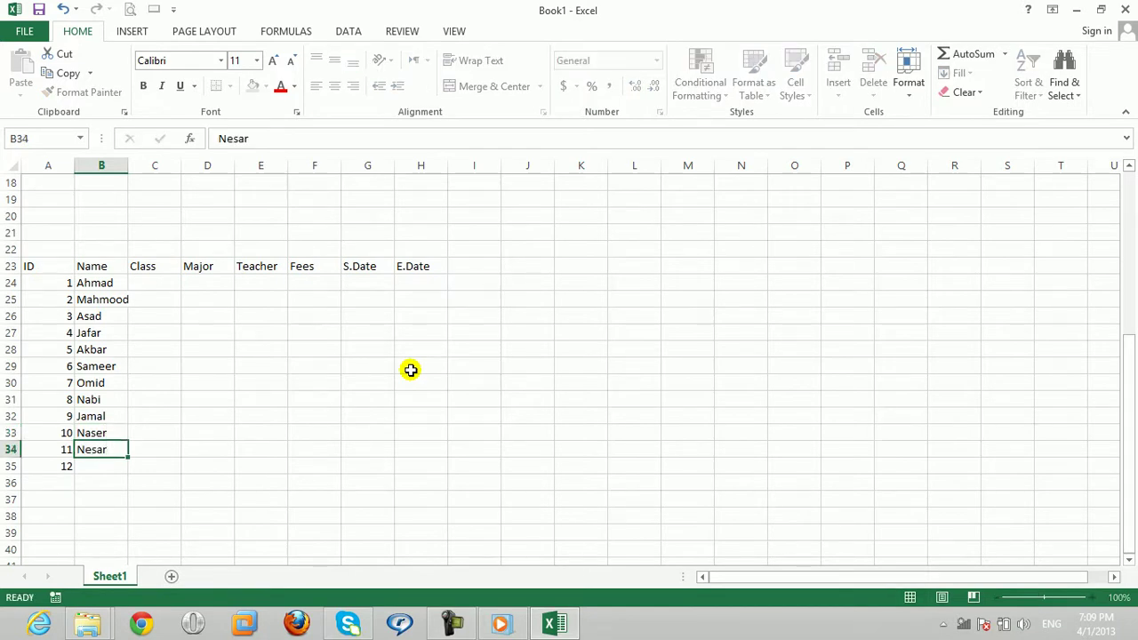
key(Return)
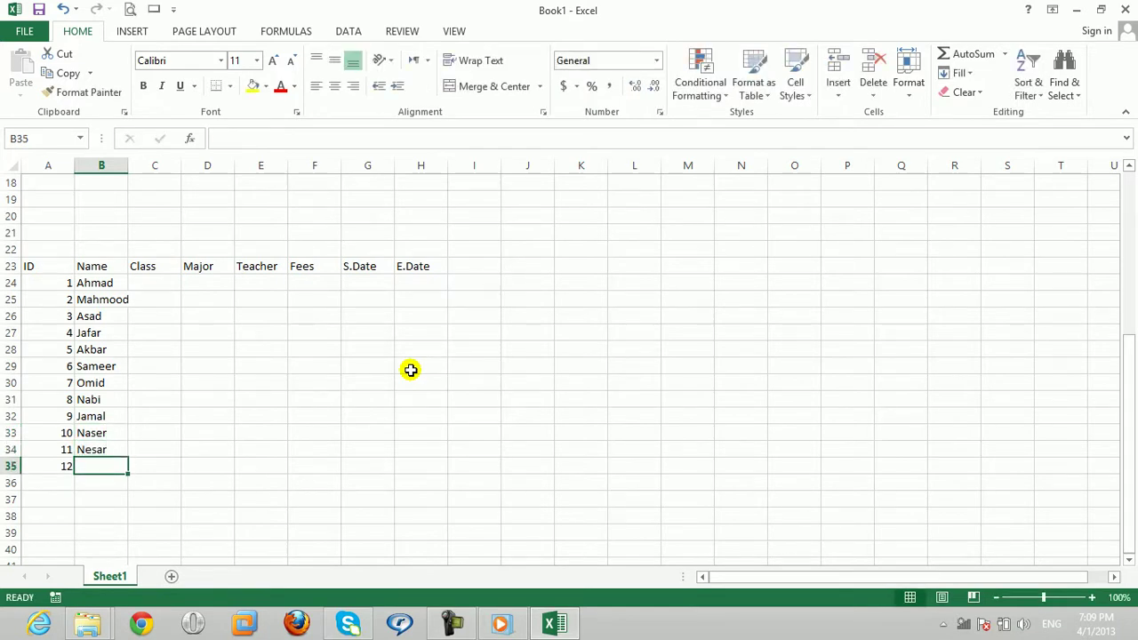
text(W)
key(Tab)
key(Up)
key(Up)
key(Up)
key(Up)
key(Up)
key(Up)
key(Up)
key(Up)
key(Up)
key(Up)
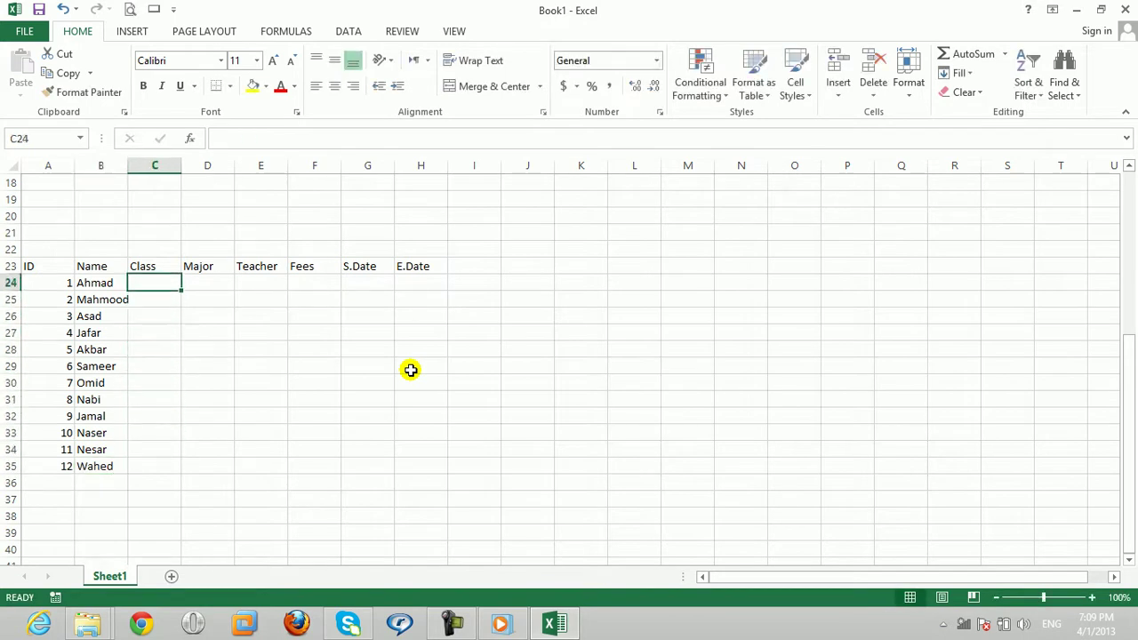
Step: Fill the Class column with A, A, A, B, B, B, C, C, C for students 1–9
text(A)
key(Return)
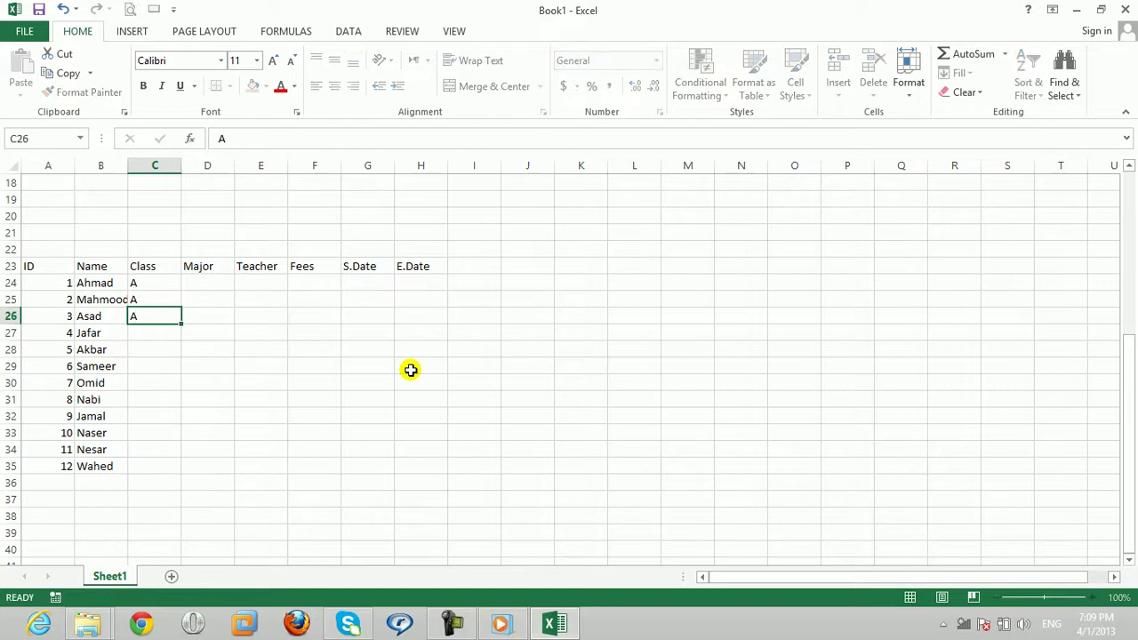
key(Return)
text(B)
key(Return)
text(B)
key(Return)
text(B)
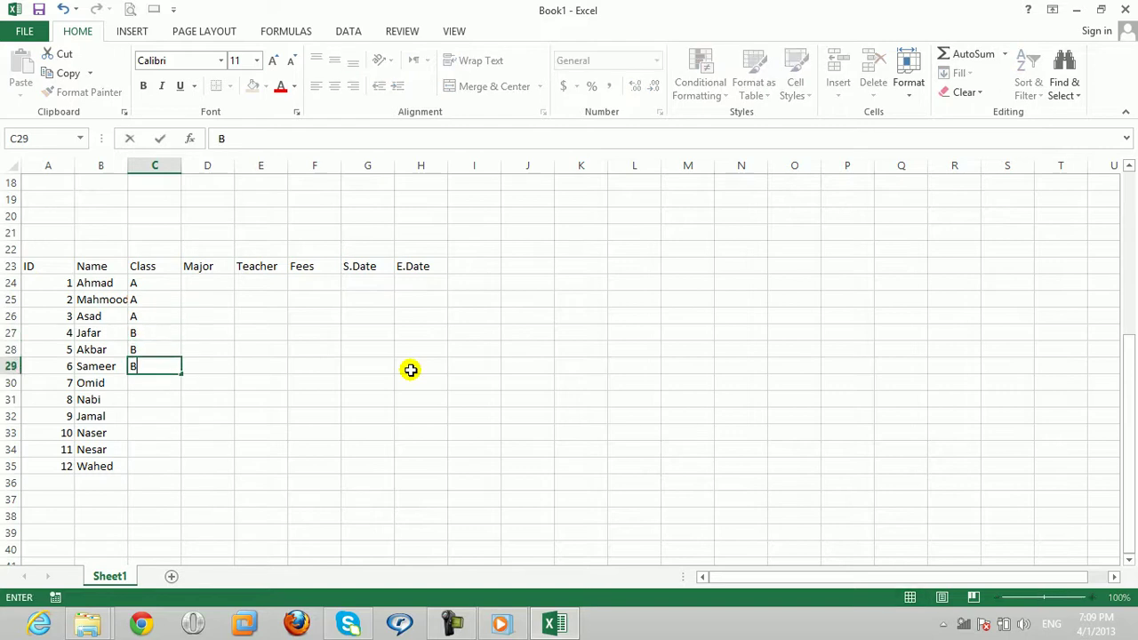
key(Return)
text(C)
key(Return)
text(C)
key(Return)
text(C)
key(ctrl+Down)
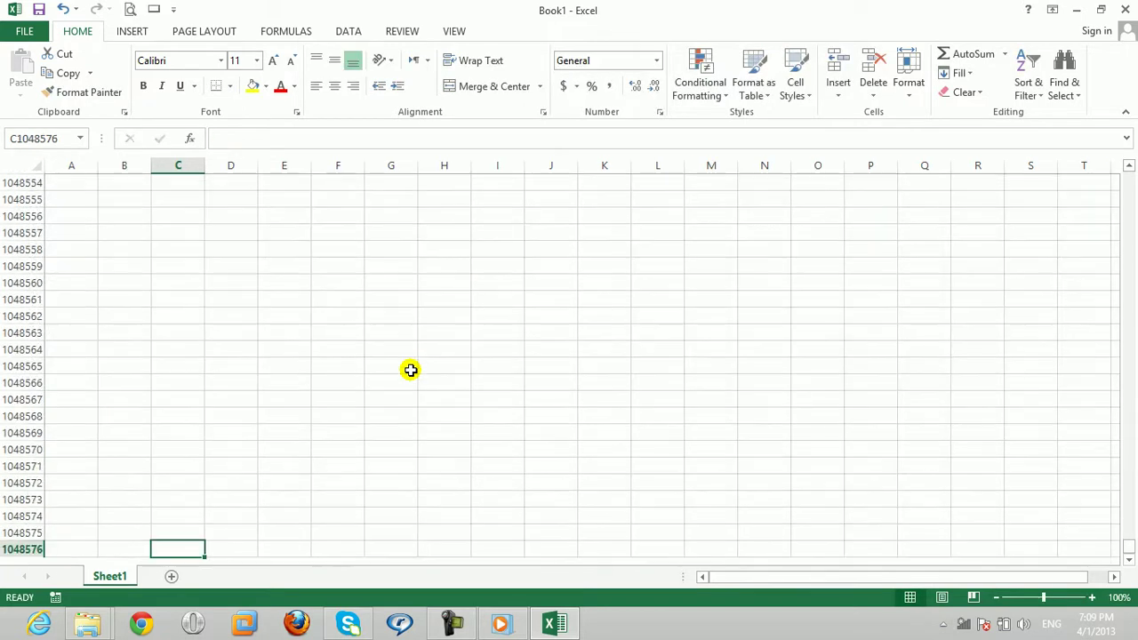
Step: Give students 10–12 class D in C33:C35
key(ctrl+Up)
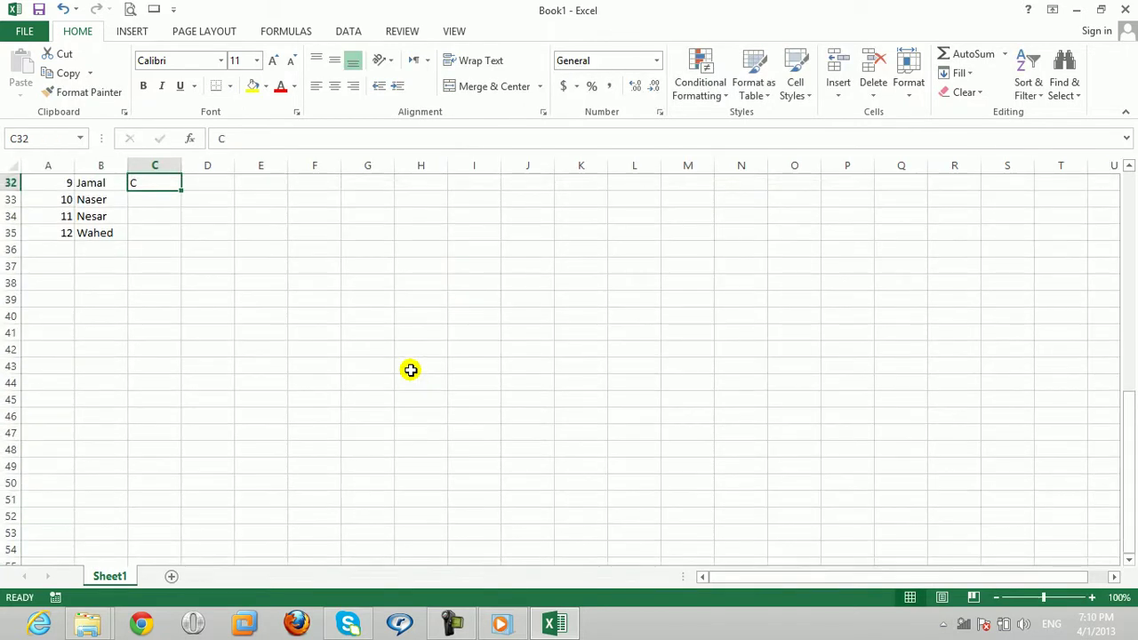
key(Return)
text(D D D)
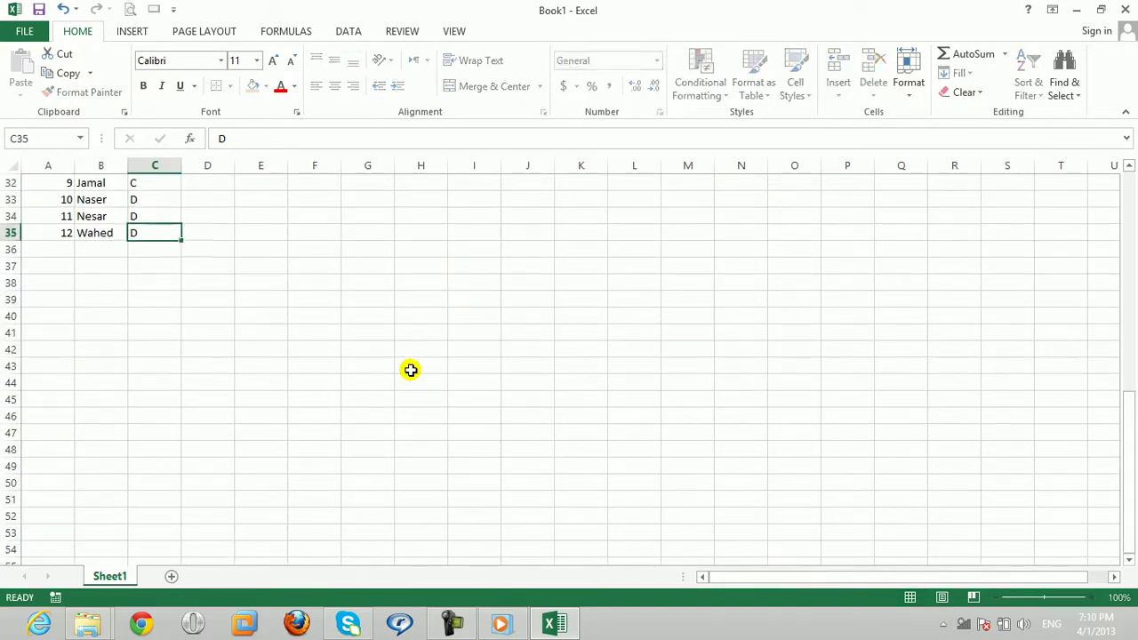
key(Return)
key(Right)
drag(1125, 470, 1127, 458)
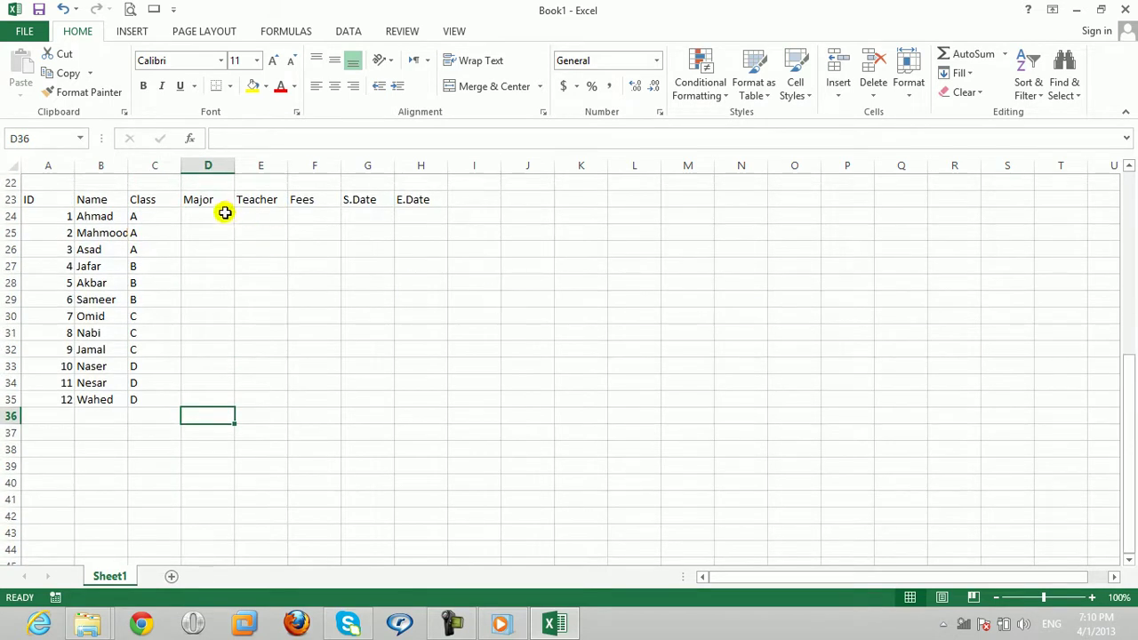
Step: Enter DIT as the major for students 1–3 and BCS for students 4–7, starting at D24
click(211, 218)
click(211, 217)
text(DIT)
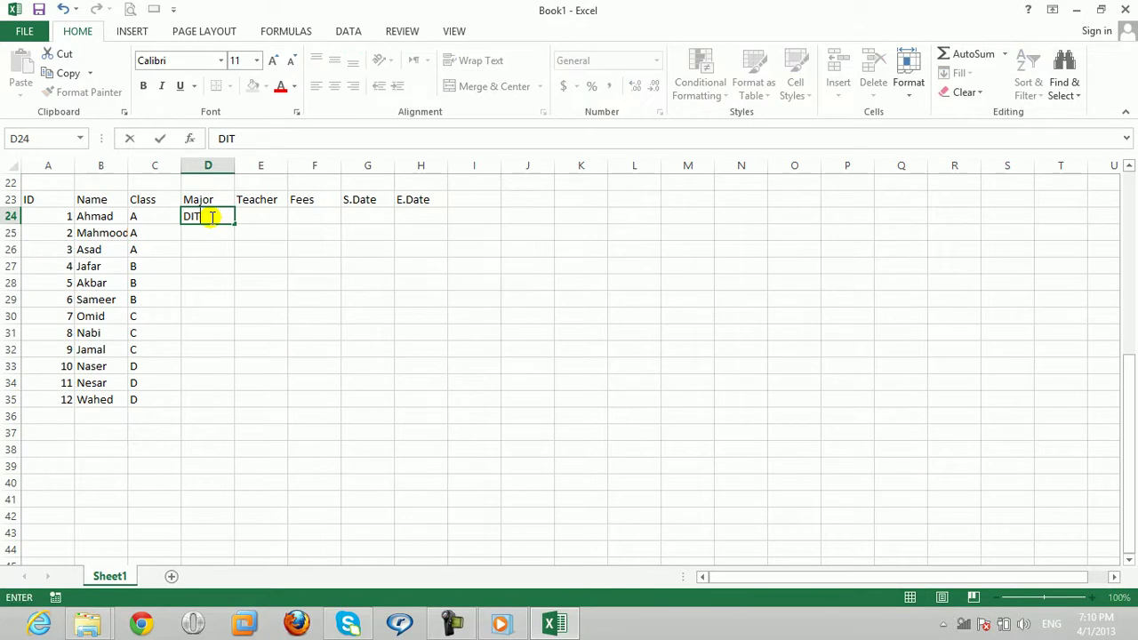
key(Return)
text(DIT)
key(Return)
text(DIT)
key(Return)
text(BC)
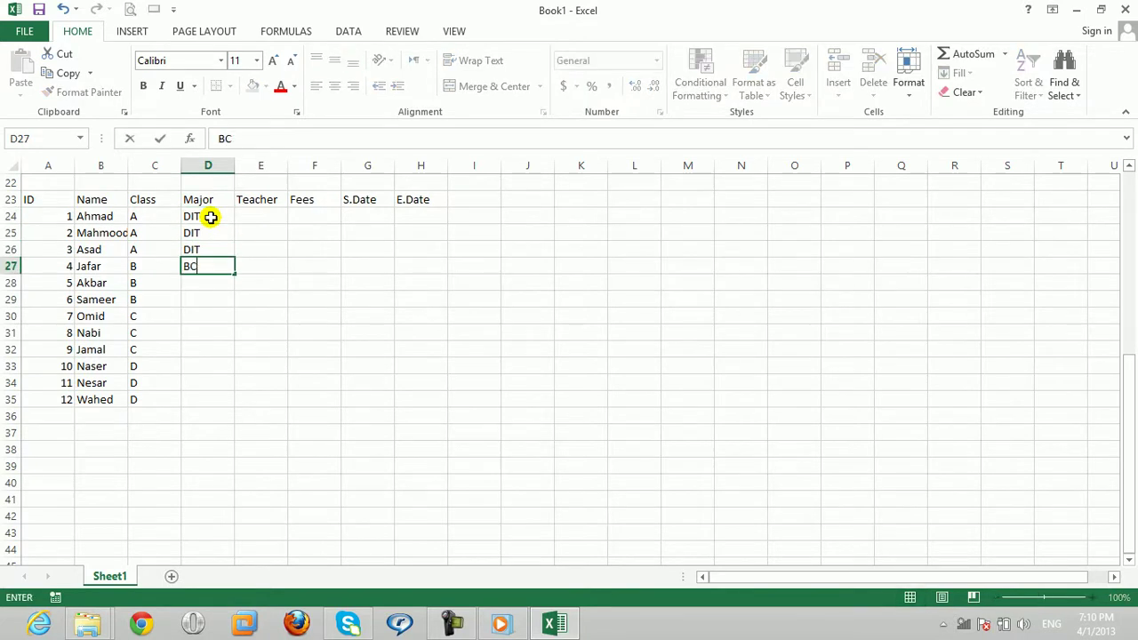
text(S)
key(Return)
text(BCS)
key(Return)
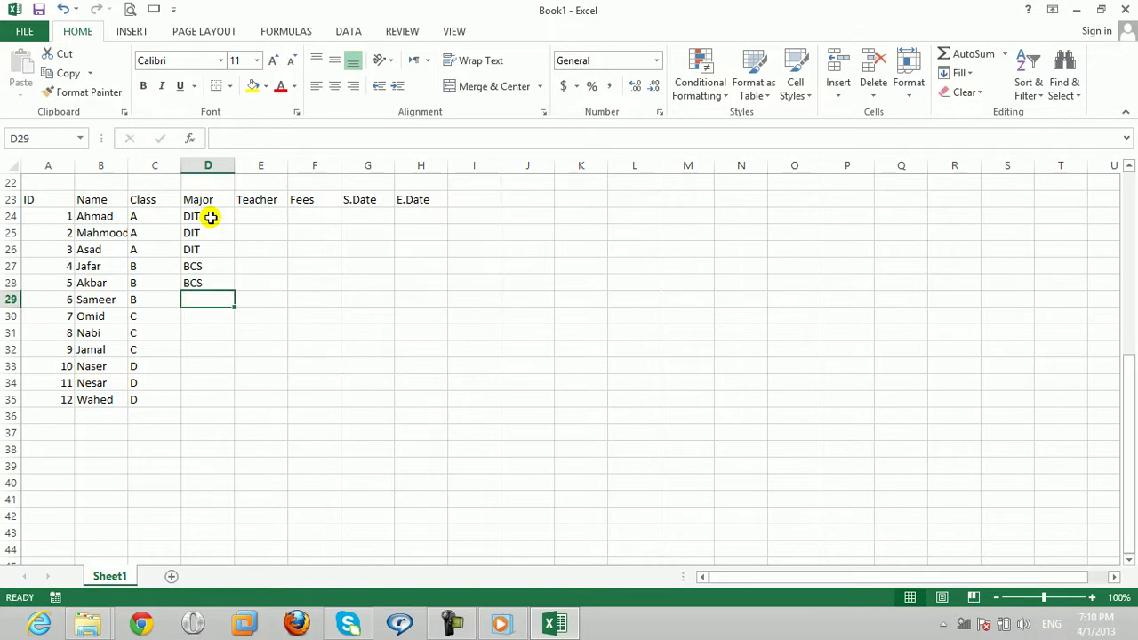
text(BCS)
key(Return)
text(BCS)
key(Return)
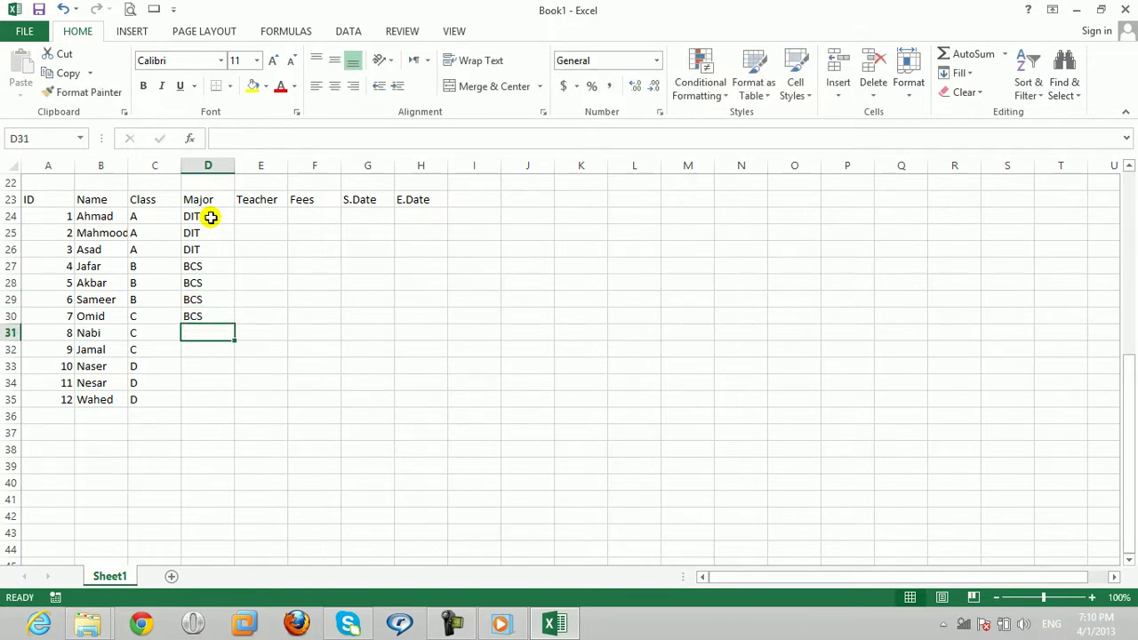
Step: Enter BBA as the major for students 8–12, ending in the Teacher column at E24
text(BBA)
key(Return)
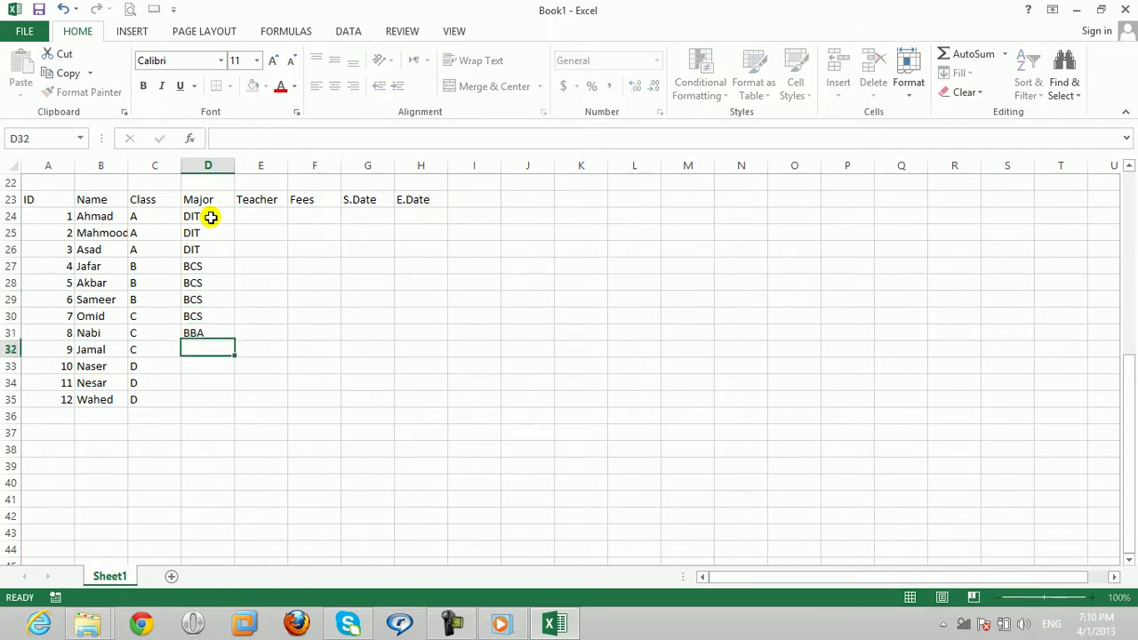
text(N)
text(BA)
key(Return)
text(BBA)
key(Return)
text(BBA)
key(Return)
text(BBA)
key(Return)
key(Right)
key(Up)
key(Up)
key(Up)
key(Up)
key(Up)
key(Up)
key(Up)
key(Up)
key(Up)
key(Up)
key(Up)
key(Up)
key(Down)
Step: Fill in the first teacher's name for students 1–3 and a second teacher for student 4
text(t)
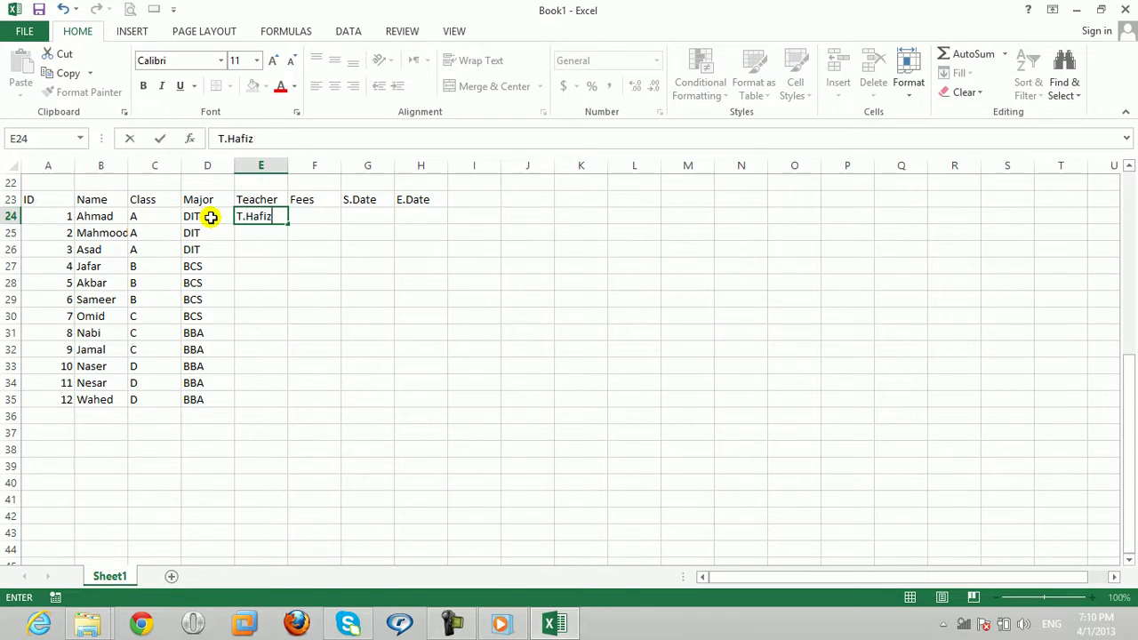
key(Return)
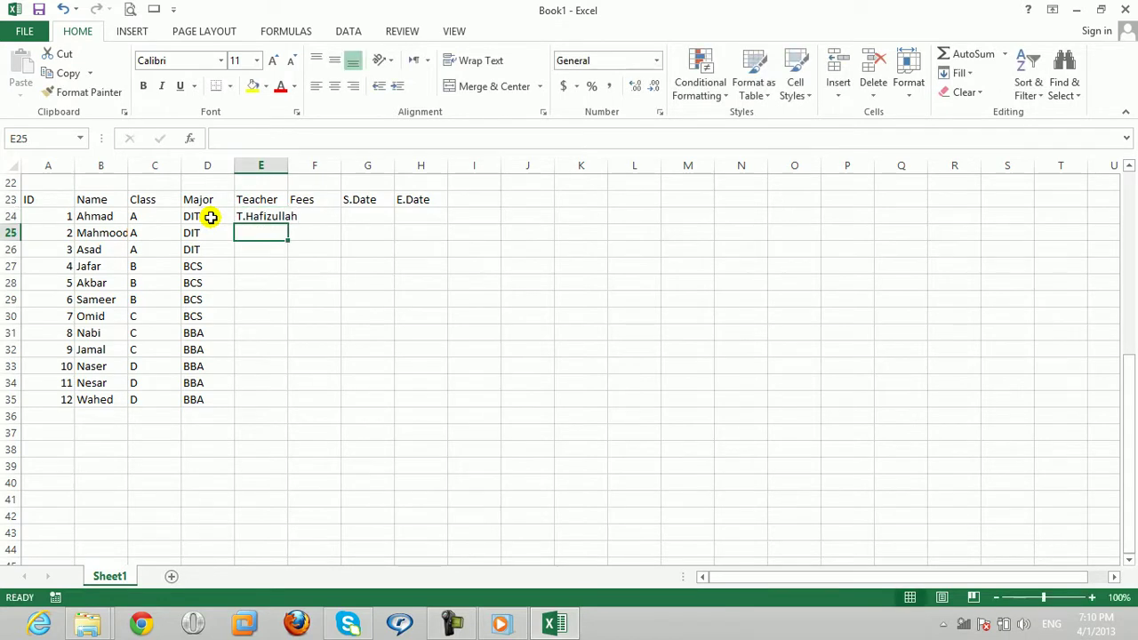
text(t)
key(Return)
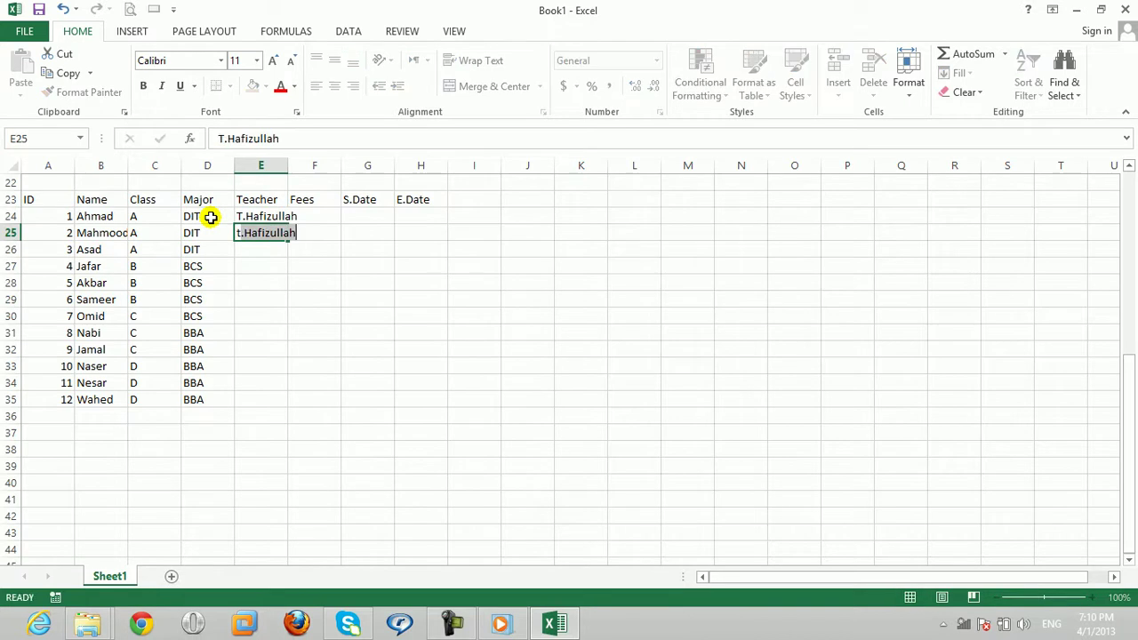
text(t)
key(Return)
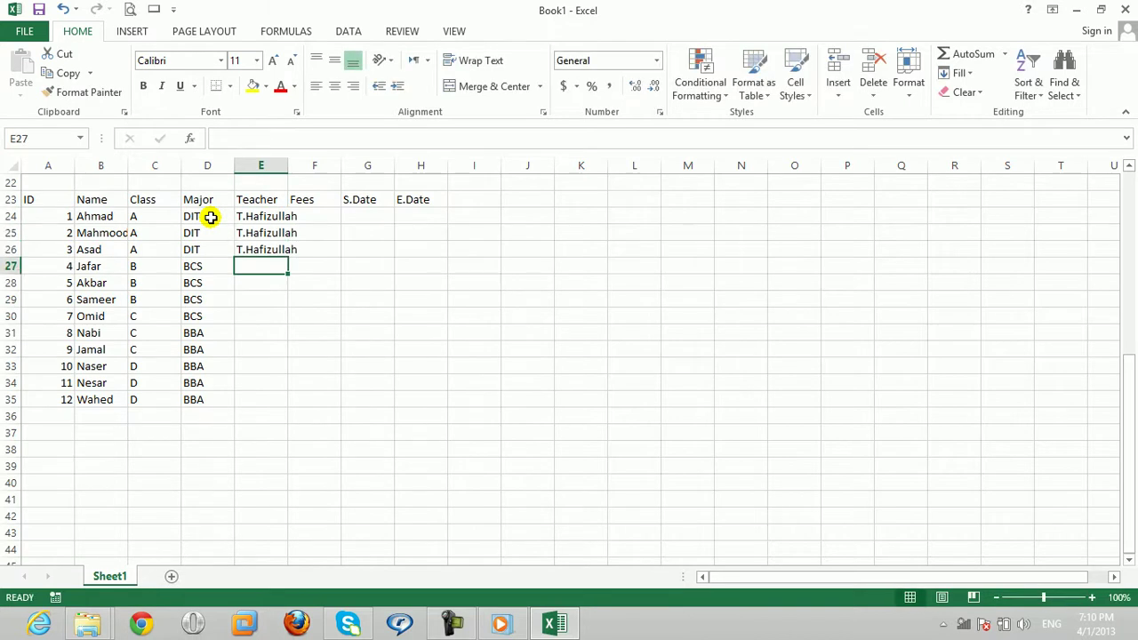
text(T.Muqamudin)
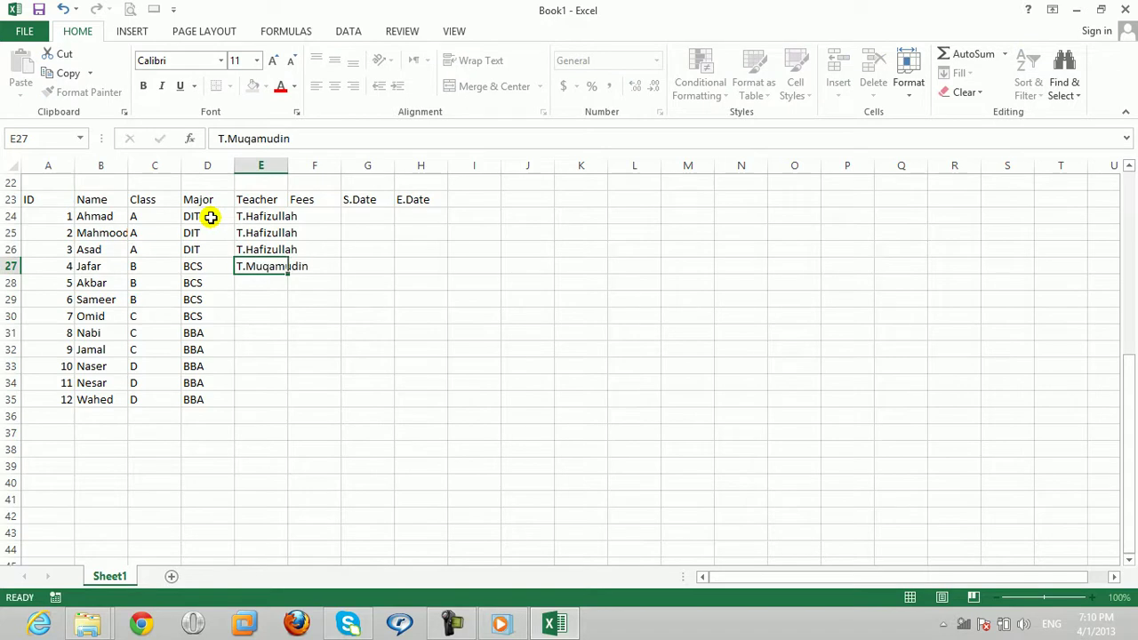
key(Return)
Step: Cancel the mistyped entry and copy student 4's teacher name down to students 5 and 6
text(t)
key(Return)
key(Up)
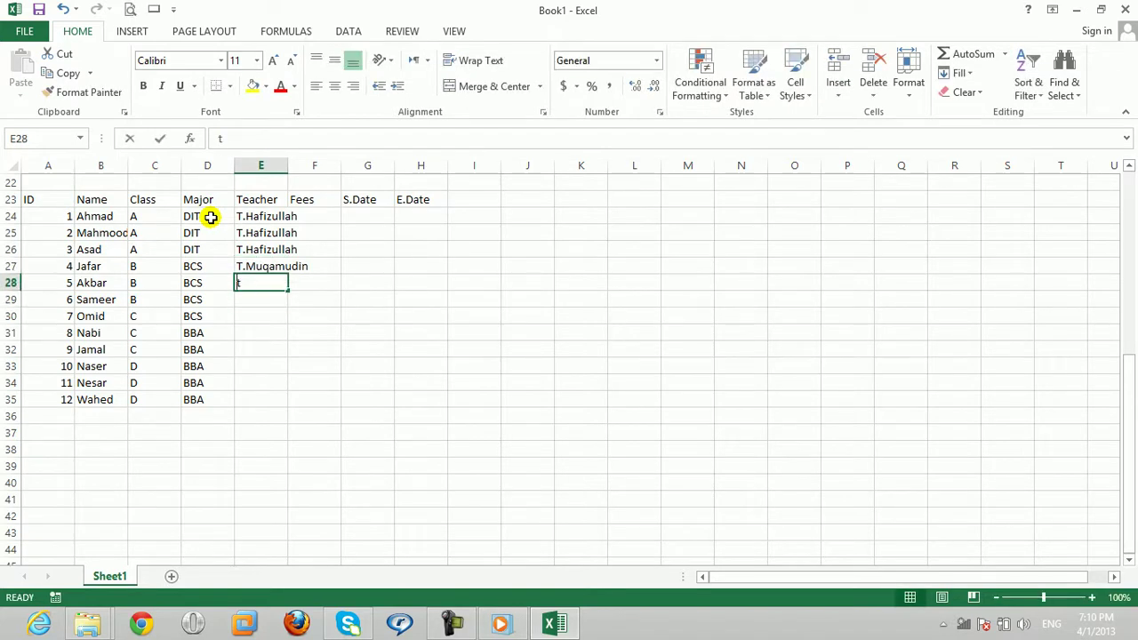
text(T>)
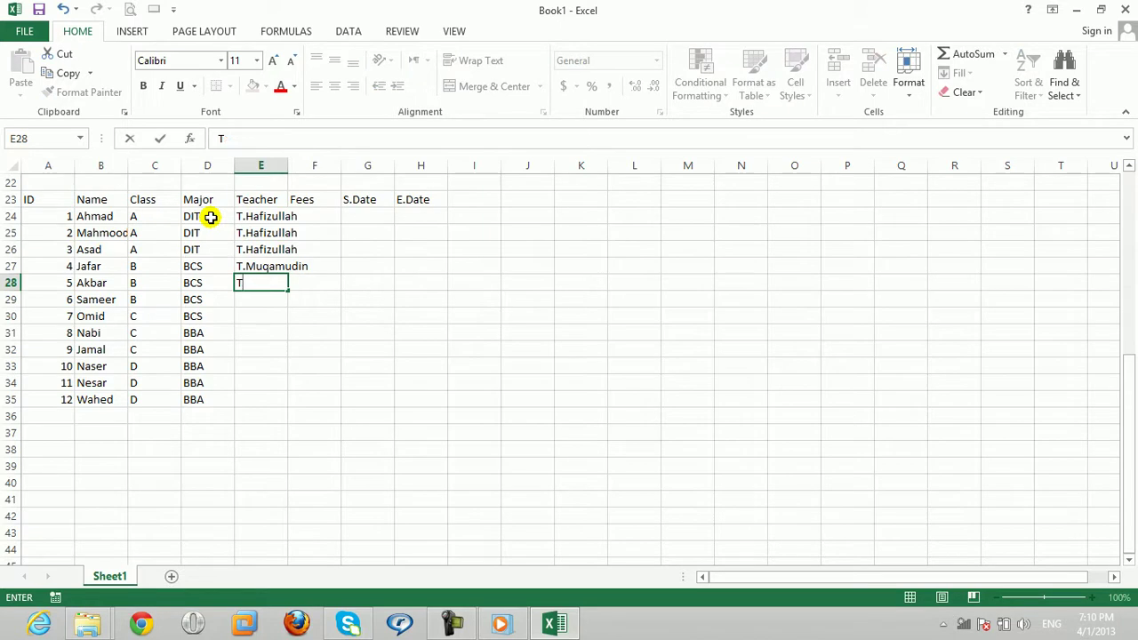
key(Escape)
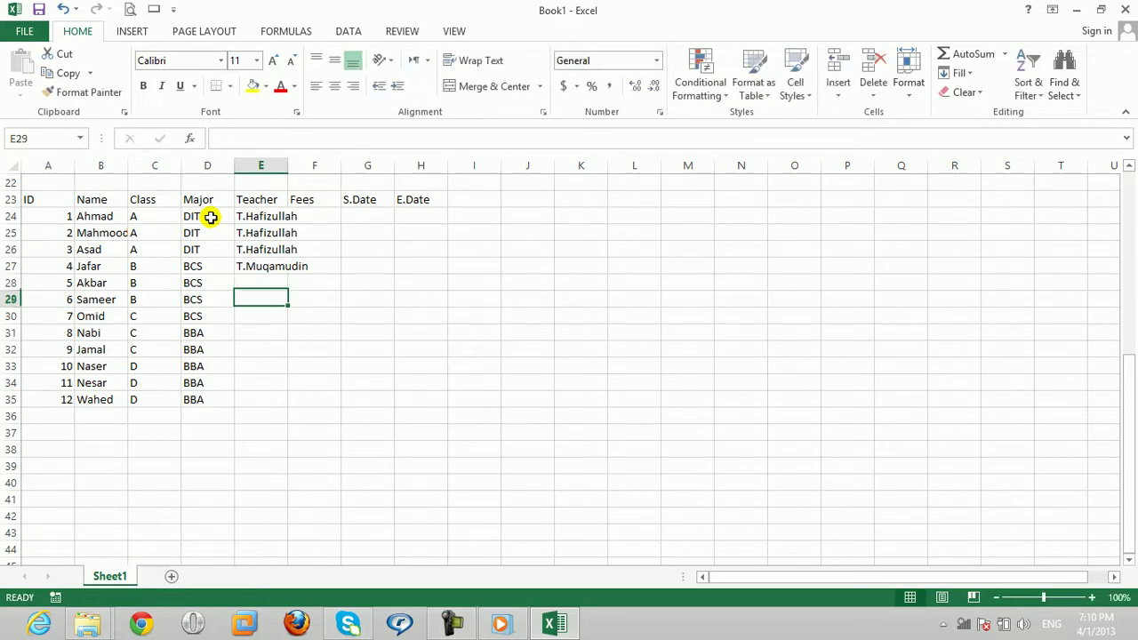
key(Up)
key(ctrl+c)
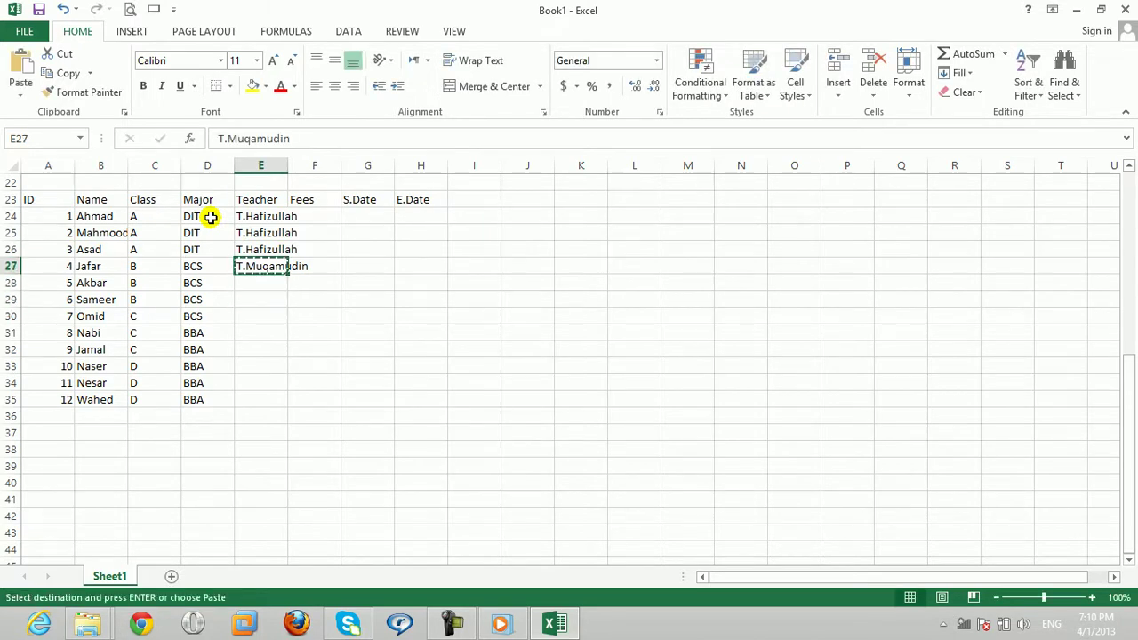
key(Down)
key(ctrl+v)
key(Down)
key(ctrl+v)
key(Down)
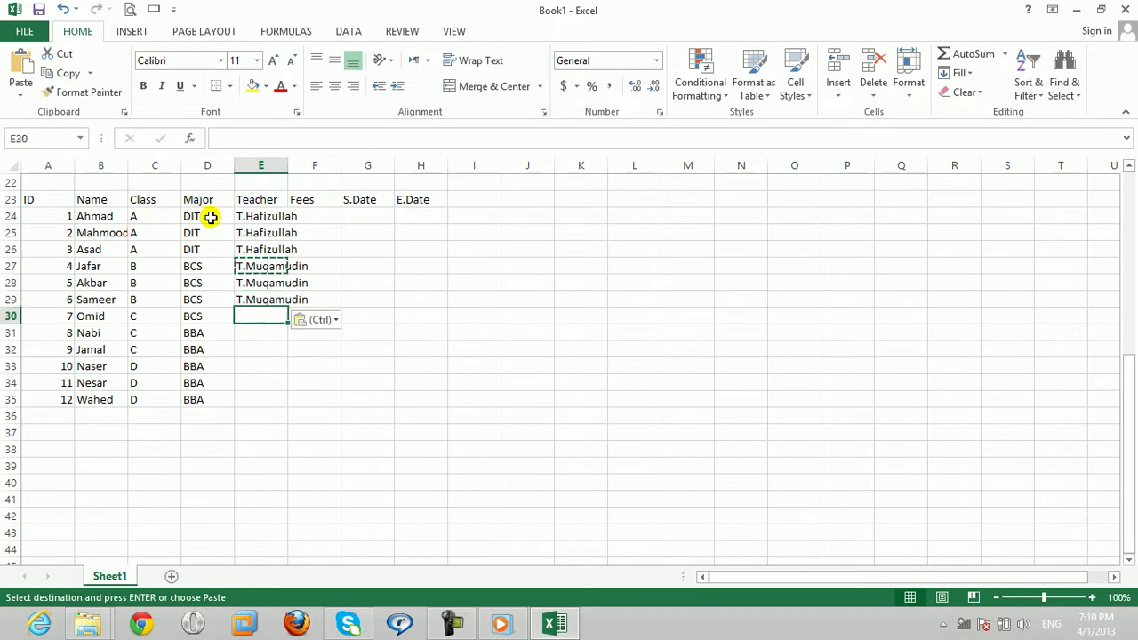
Step: Enter a new teacher name for student 7, then rearrange the student 6–7 teacher entries
text(T.)
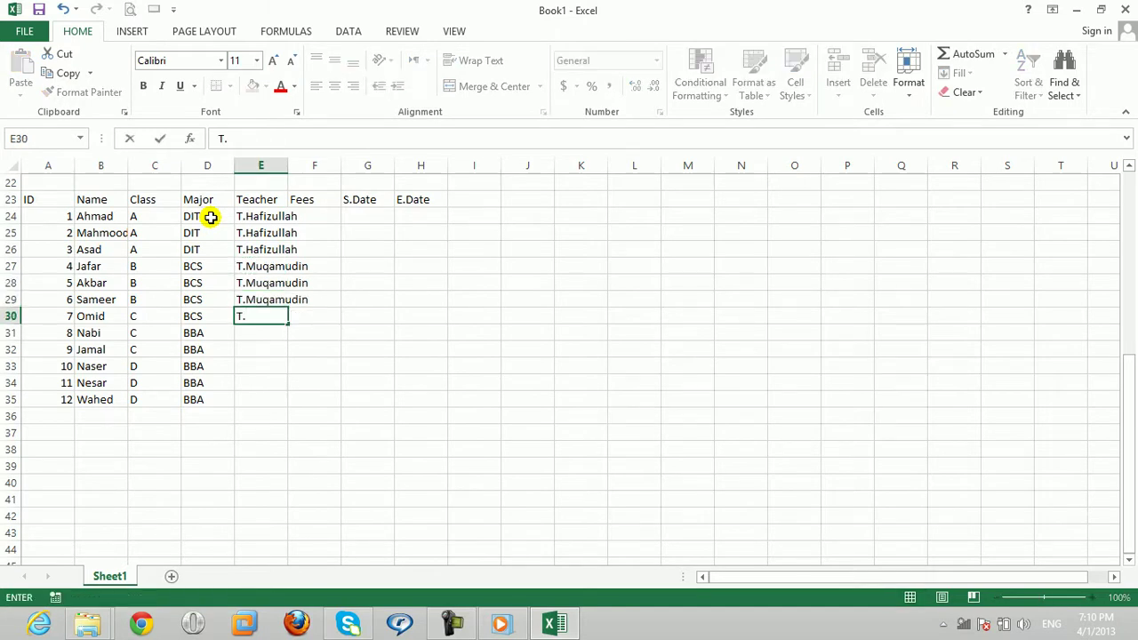
text(Hamayoun)
key(Return)
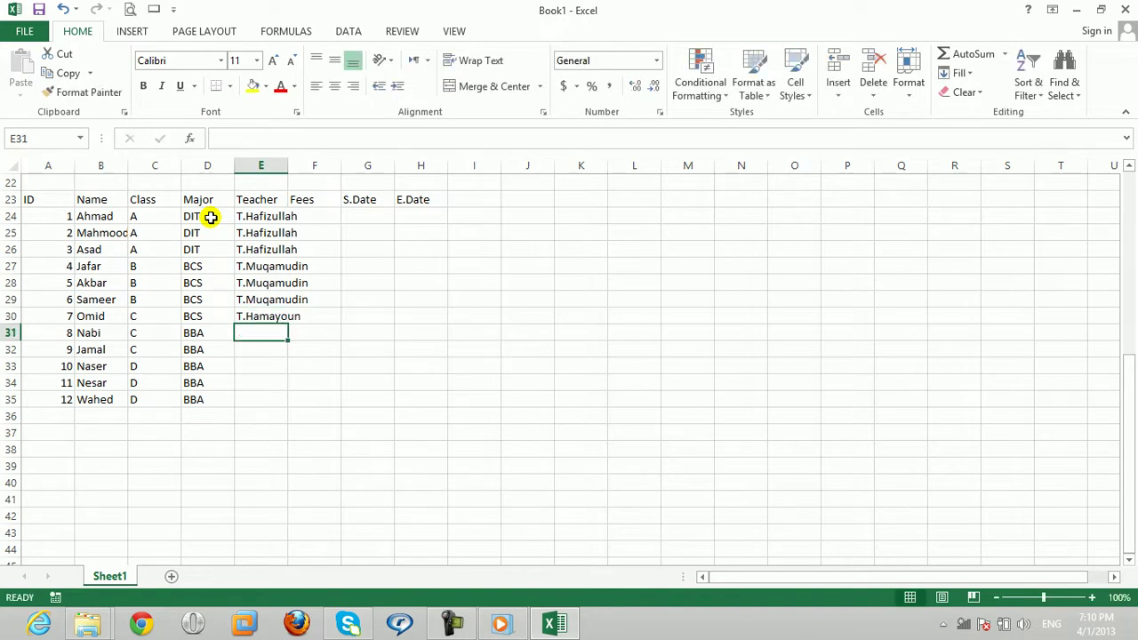
key(Up)
key(ctrl+c)
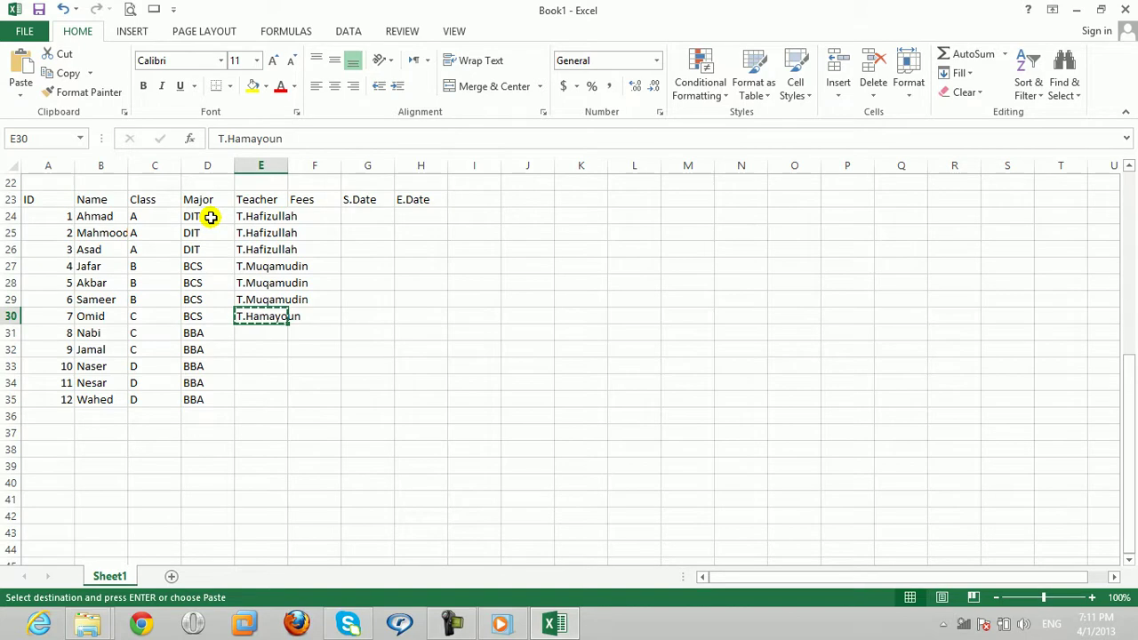
key(Up)
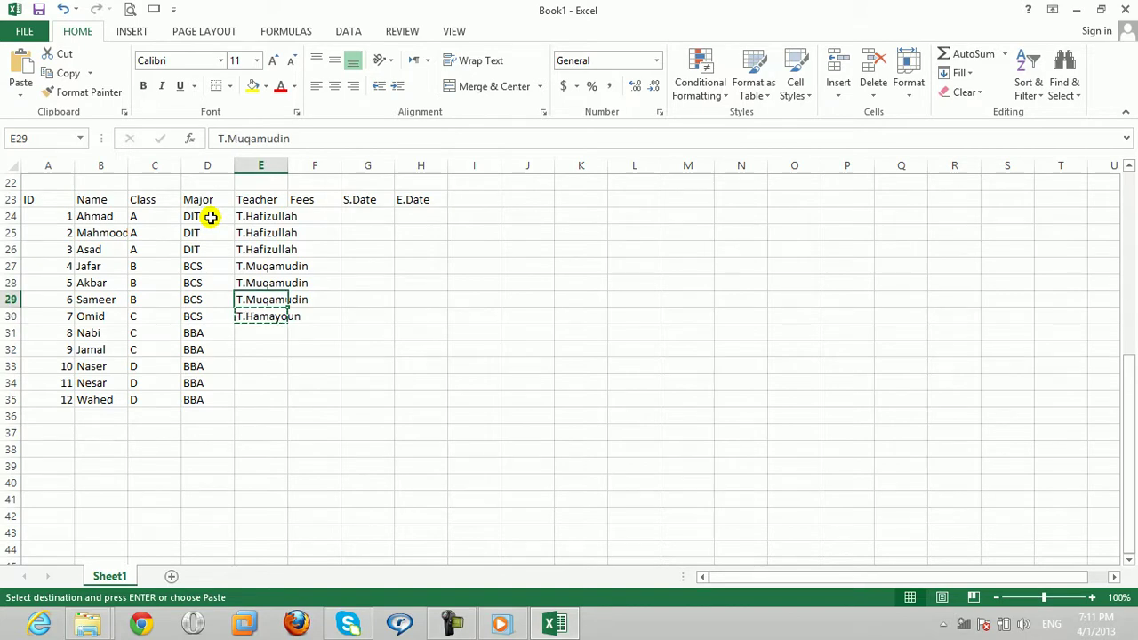
key(Down)
key(Return)
key(Down)
Step: Copy the second teacher's name back into student 6 and start the third teacher for student 8
key(Up)
key(Down)
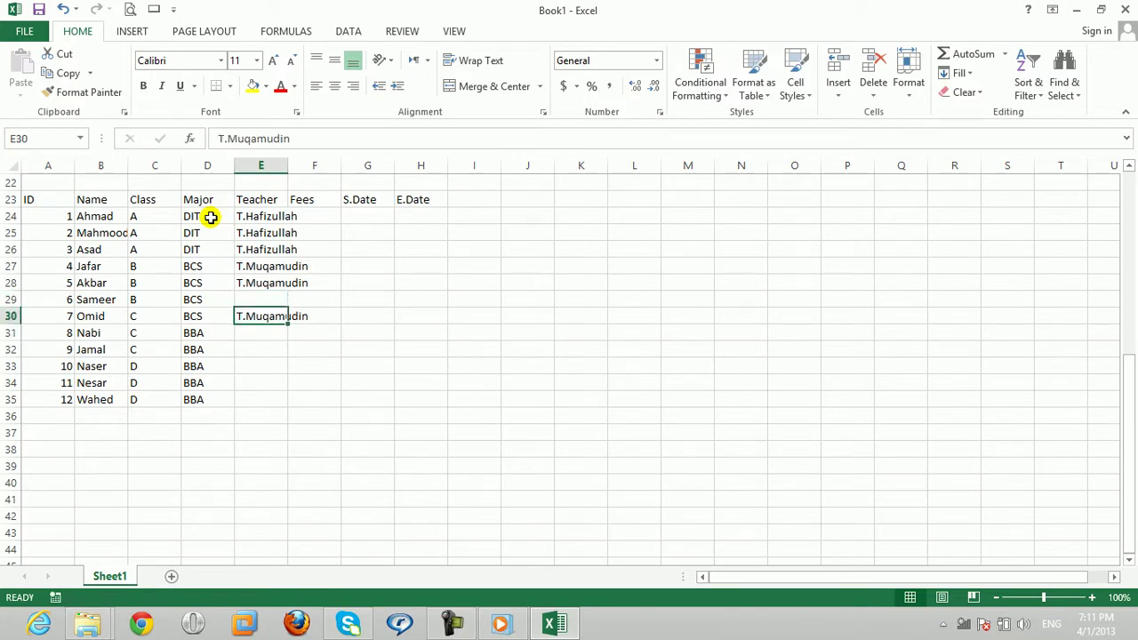
key(ctrl+c)
key(Up)
key(ctrl+v)
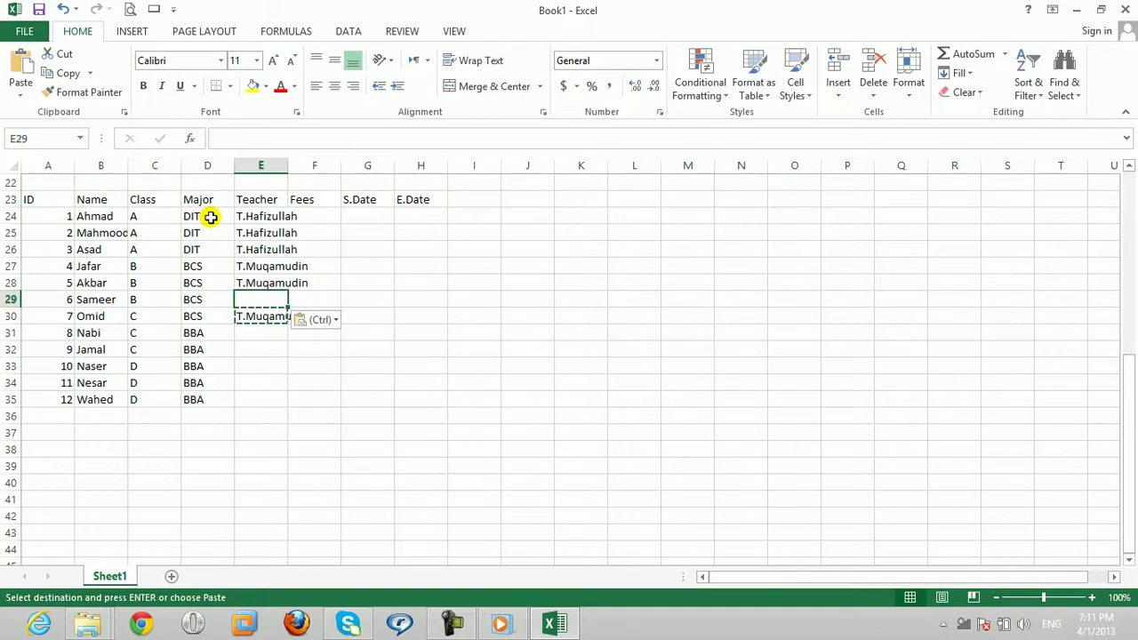
key(Down)
key(Down)
text(t)
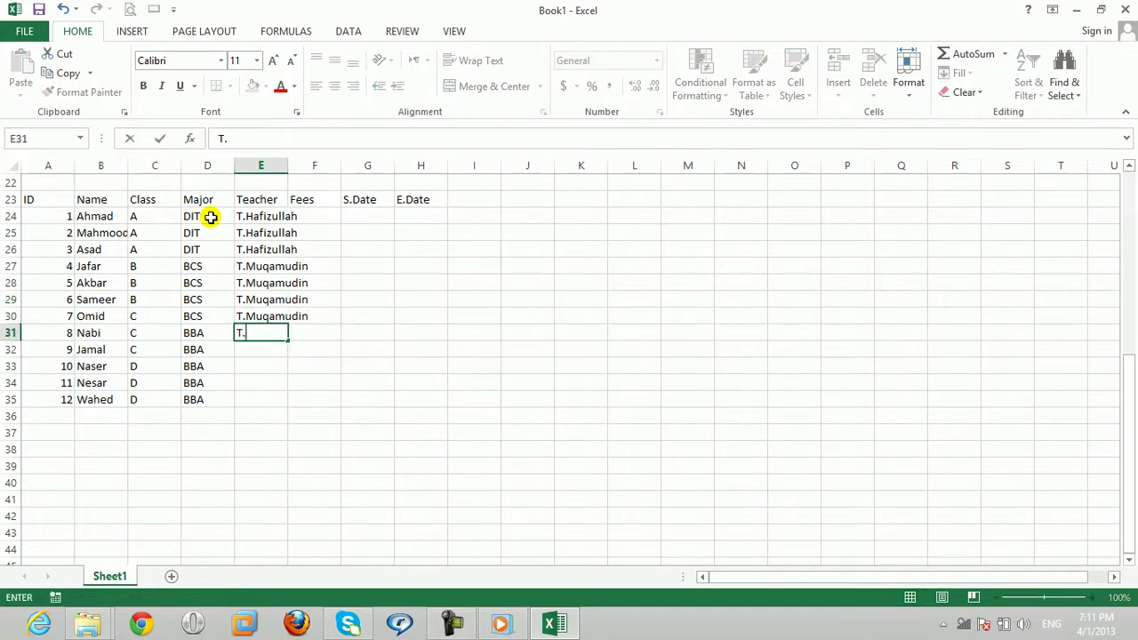
text(HAMA)
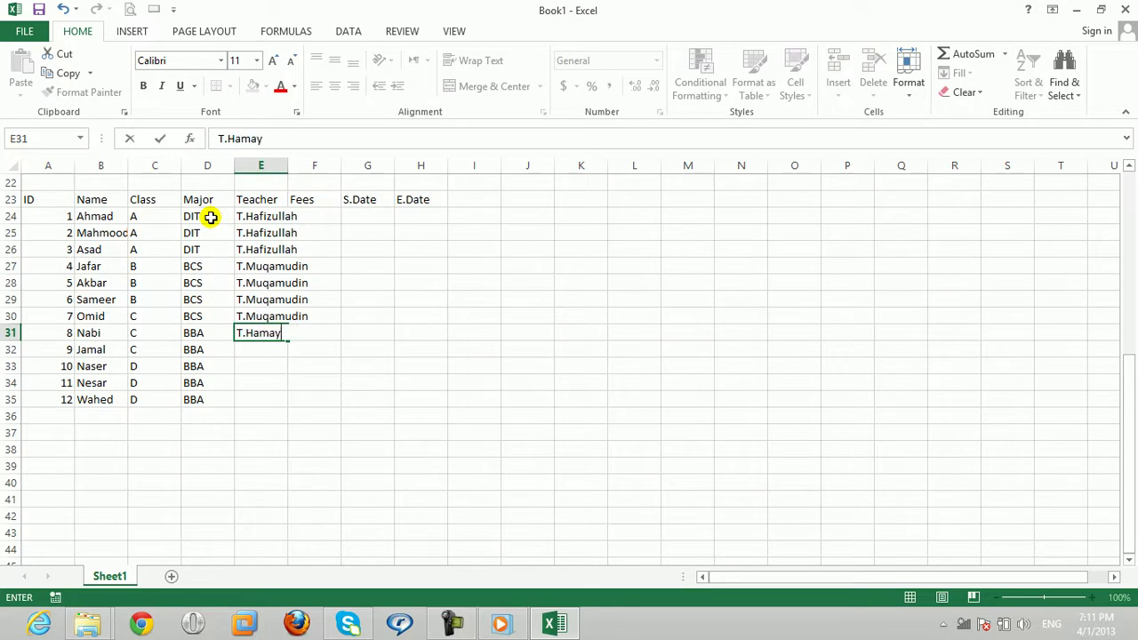
Step: Copy the teacher name from E31 into E32:E35, undoing a stray paste in D25
key(ctrl+Return)
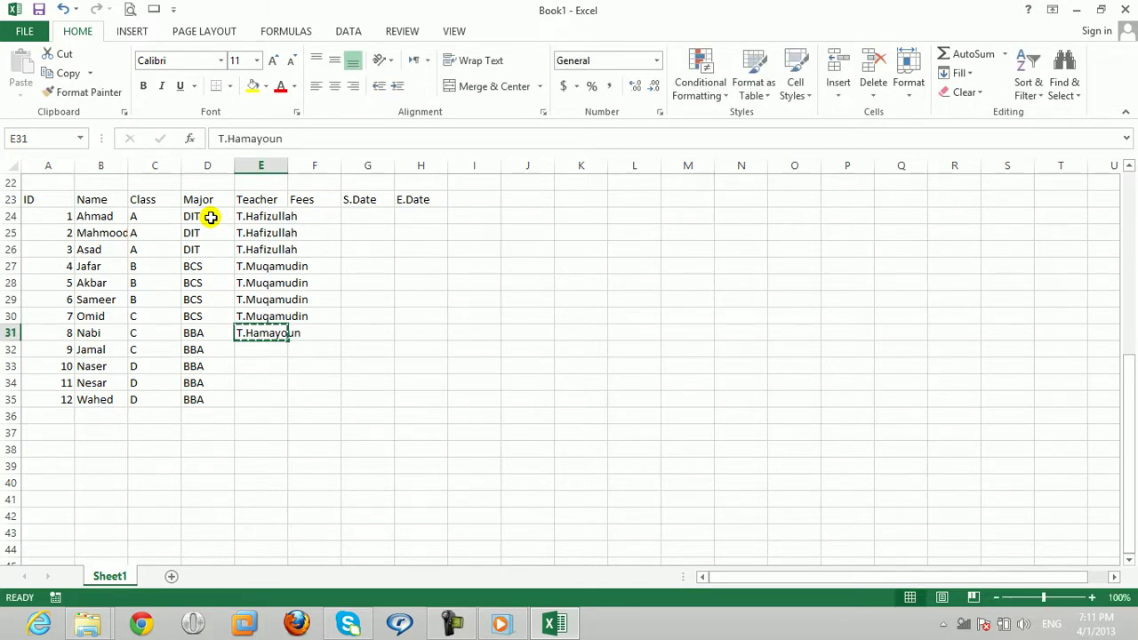
key(ctrl+c)
key(Down)
key(ctrl+v)
key(Down)
key(ctrl+v)
click(211, 228)
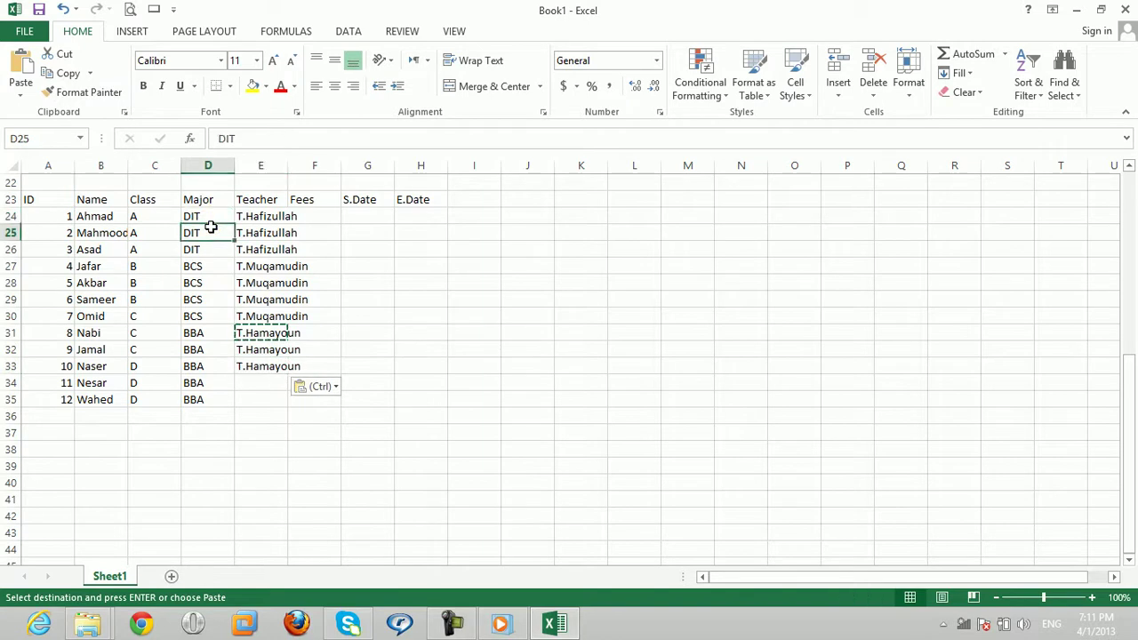
key(ctrl+v)
key(ctrl+z)
key(Down)
key(Down)
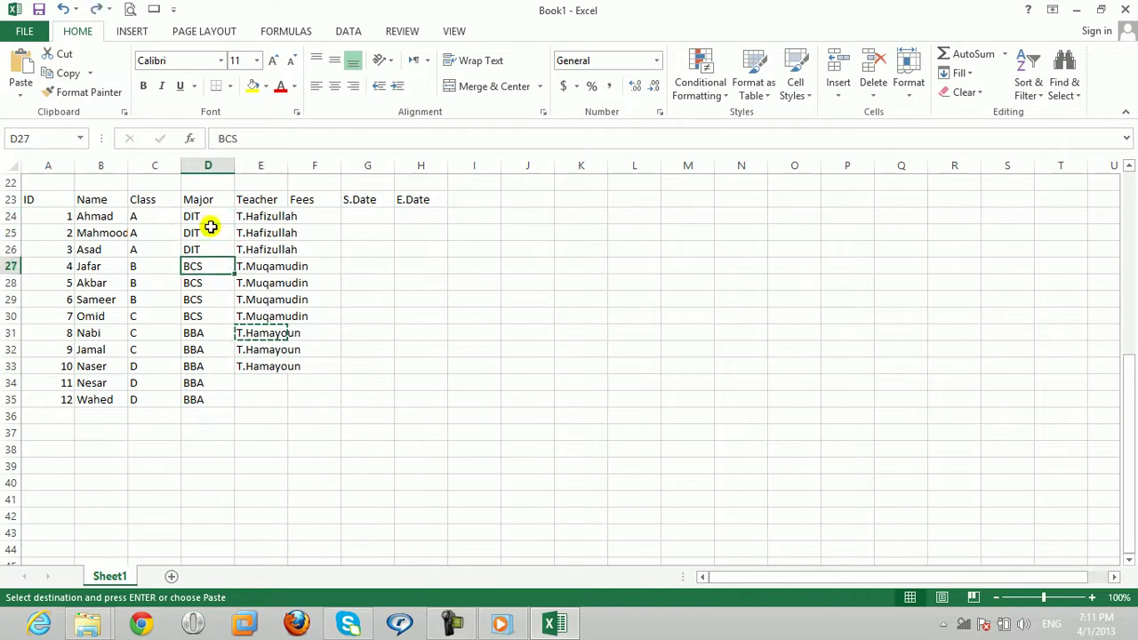
key(Right)
key(Down)
key(Down)
key(Down)
key(Down)
key(Down)
key(Down)
key(Down)
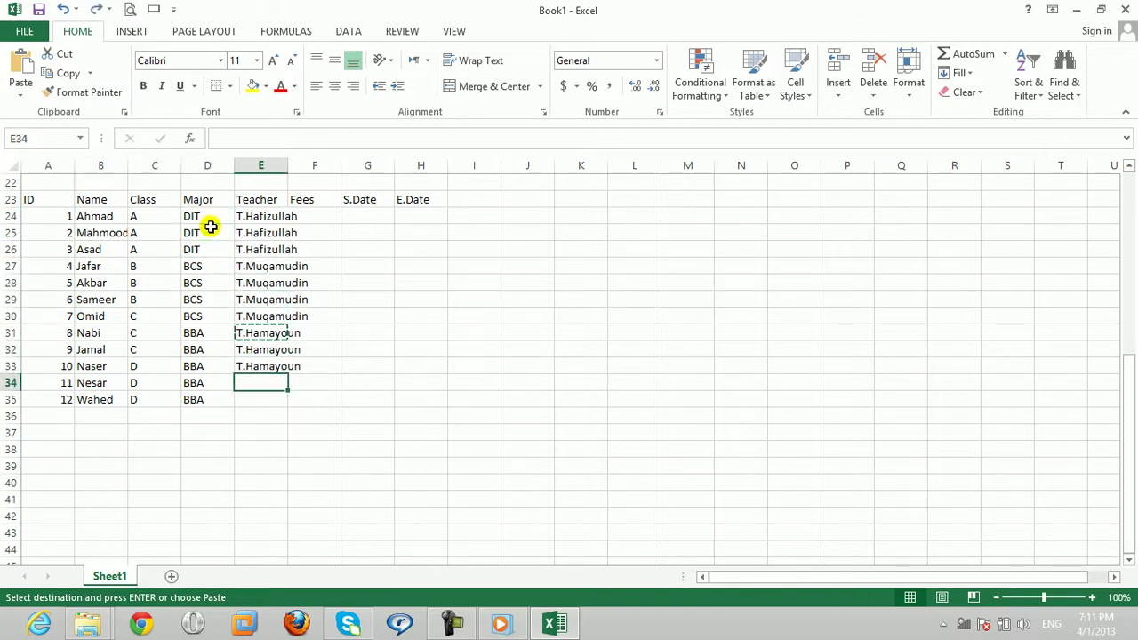
key(ctrl+v)
key(Down)
key(ctrl+v)
Step: Enter fees of 2000 in F24:F26 and 4000 in F27:F30
key(Right)
key(Up)
key(Up)
key(Up)
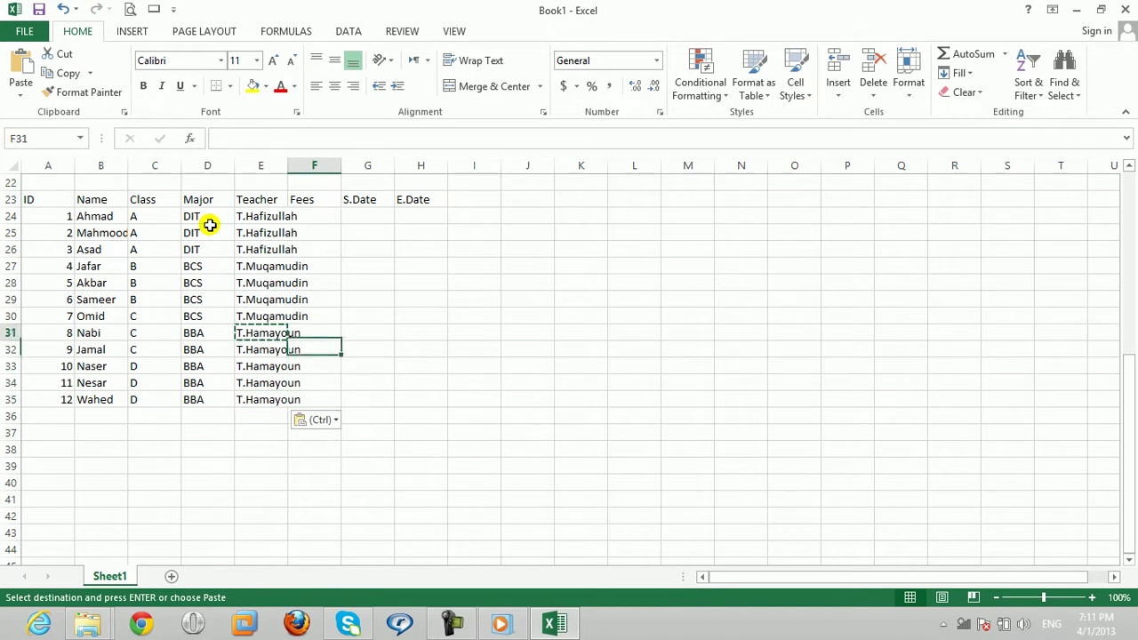
key(Right)
key(Up)
key(Up)
key(Up)
key(Up)
key(Up)
key(Left)
key(Up)
key(Up)
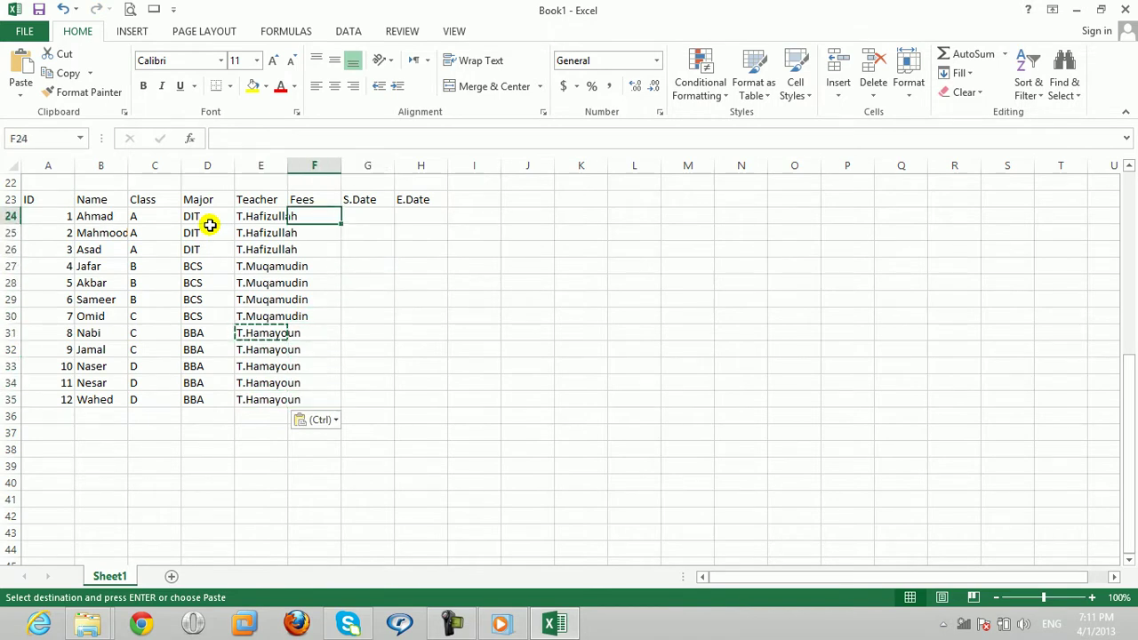
text(20)
key(Return)
text(2000)
key(Return)
text(200)
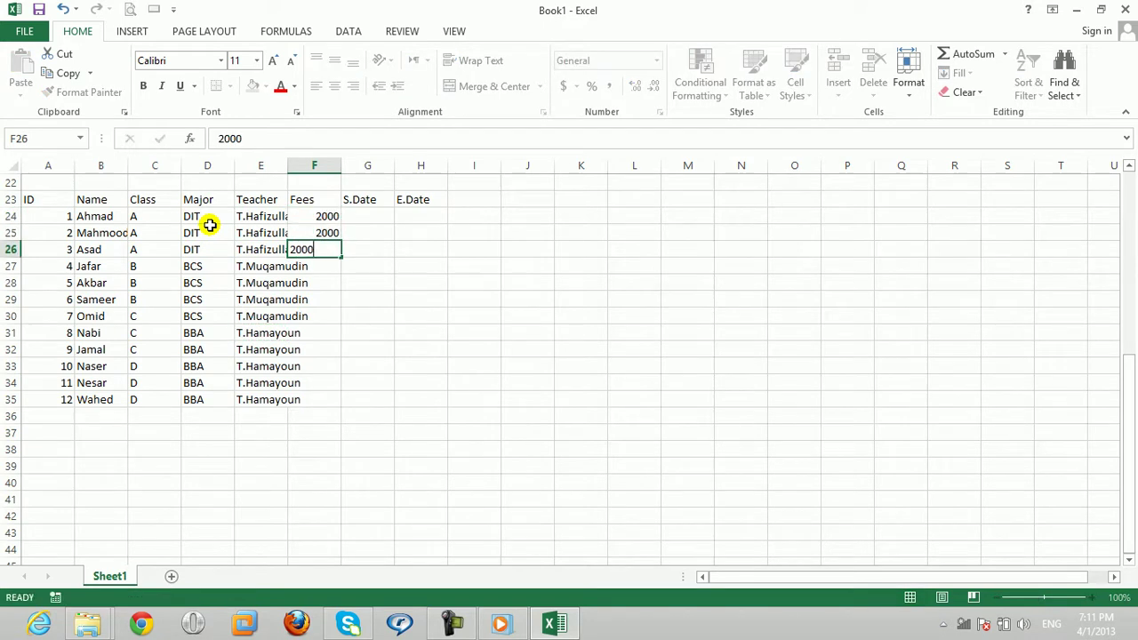
key(Return)
text(4000)
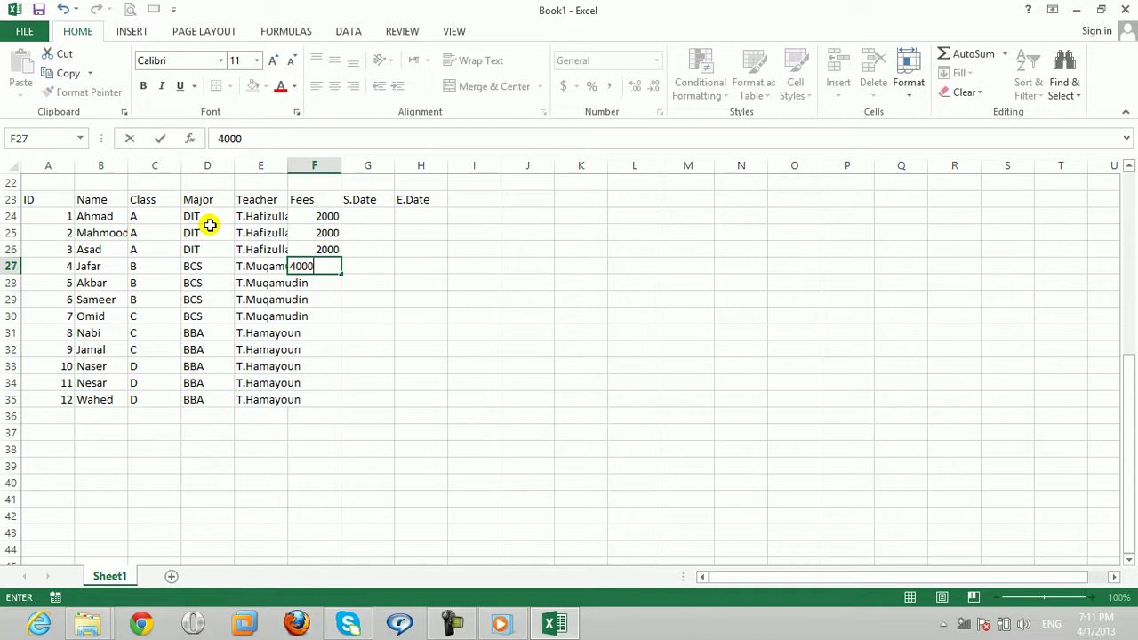
key(Return)
text(4000)
key(Return)
text(4000)
key(Return)
text(400)
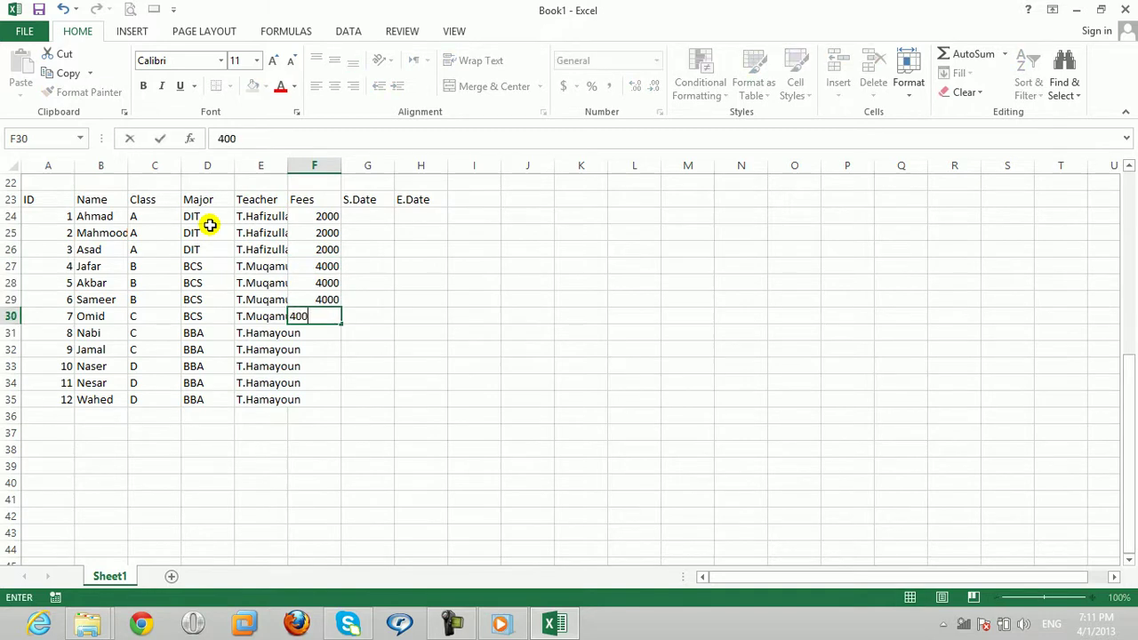
key(Return)
Step: Enter a fee of 6000 in F31:F35
text(6000)
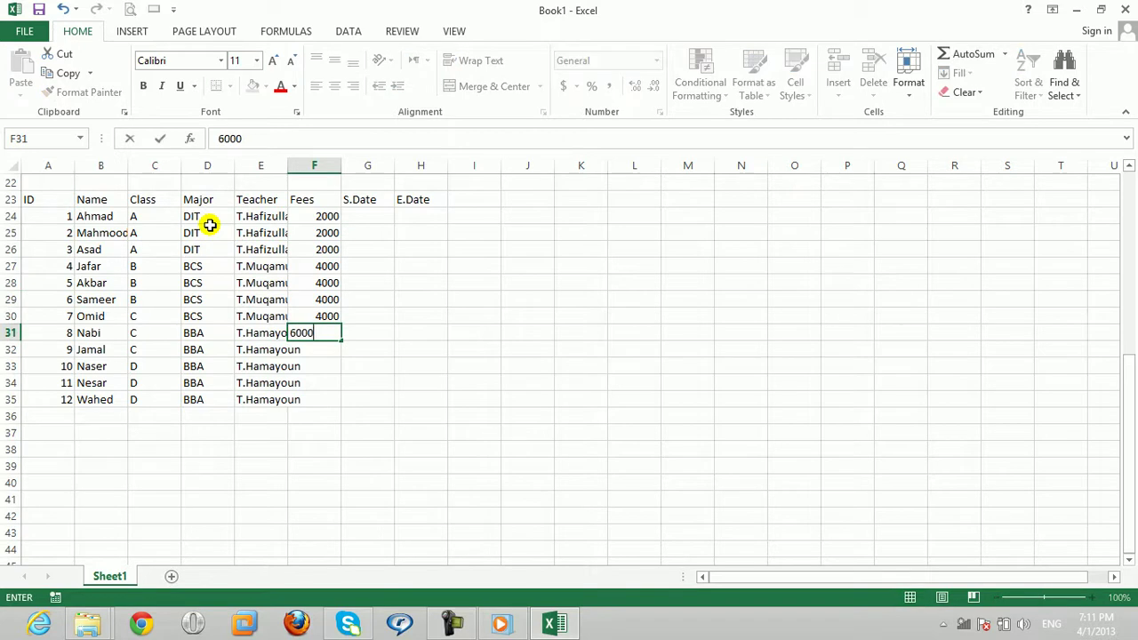
key(Return)
text(6000)
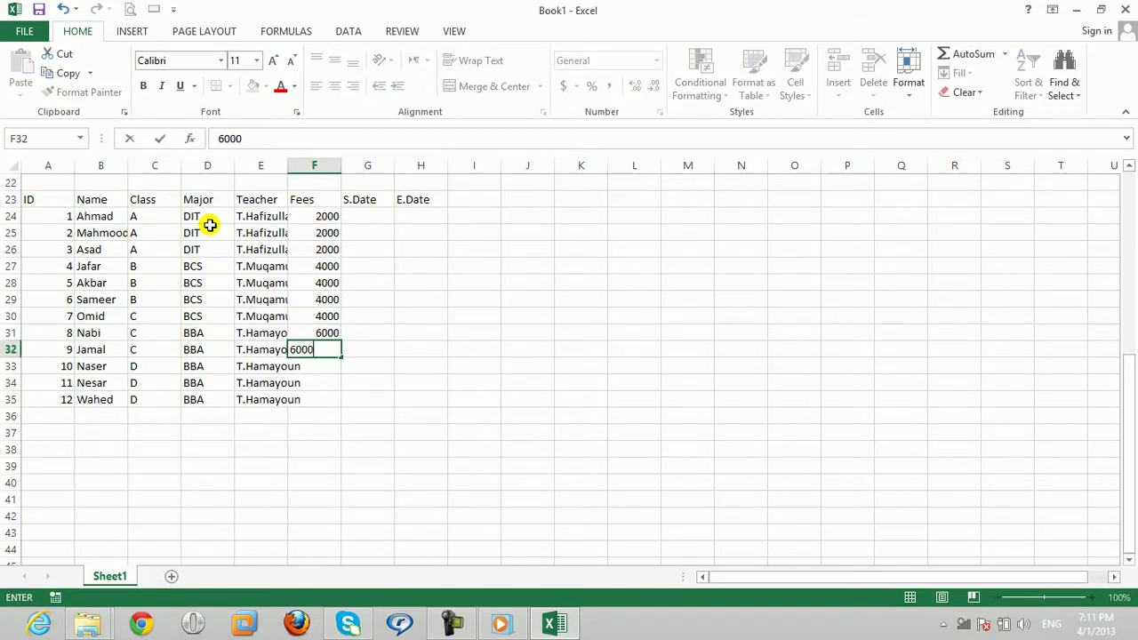
key(Return)
text(6000)
key(Return)
text(6)
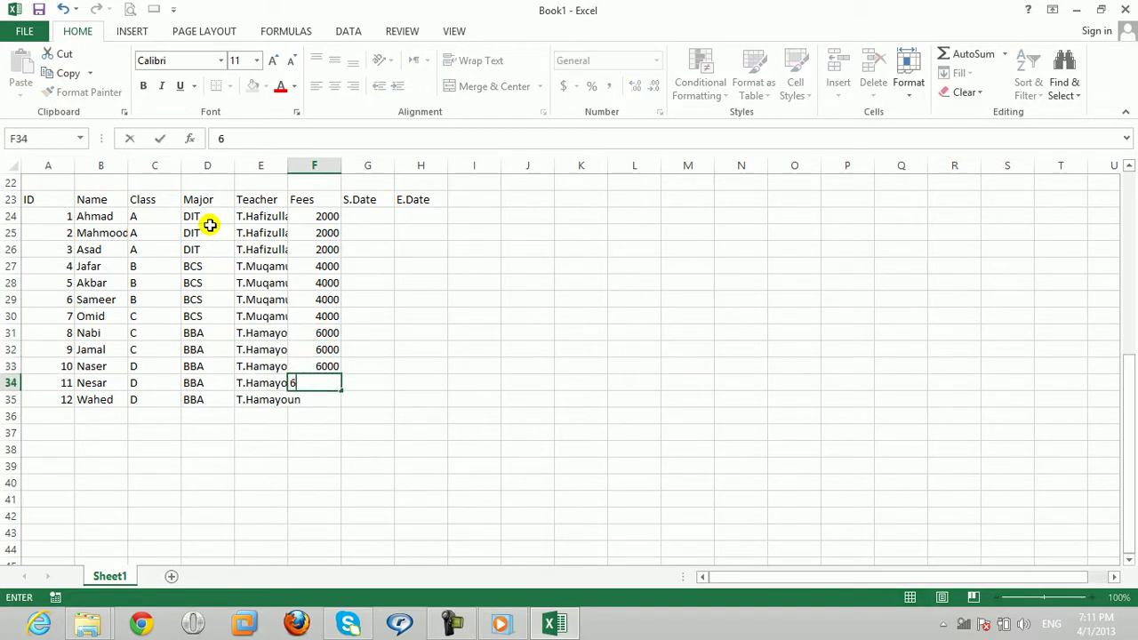
key(Return)
text(600)
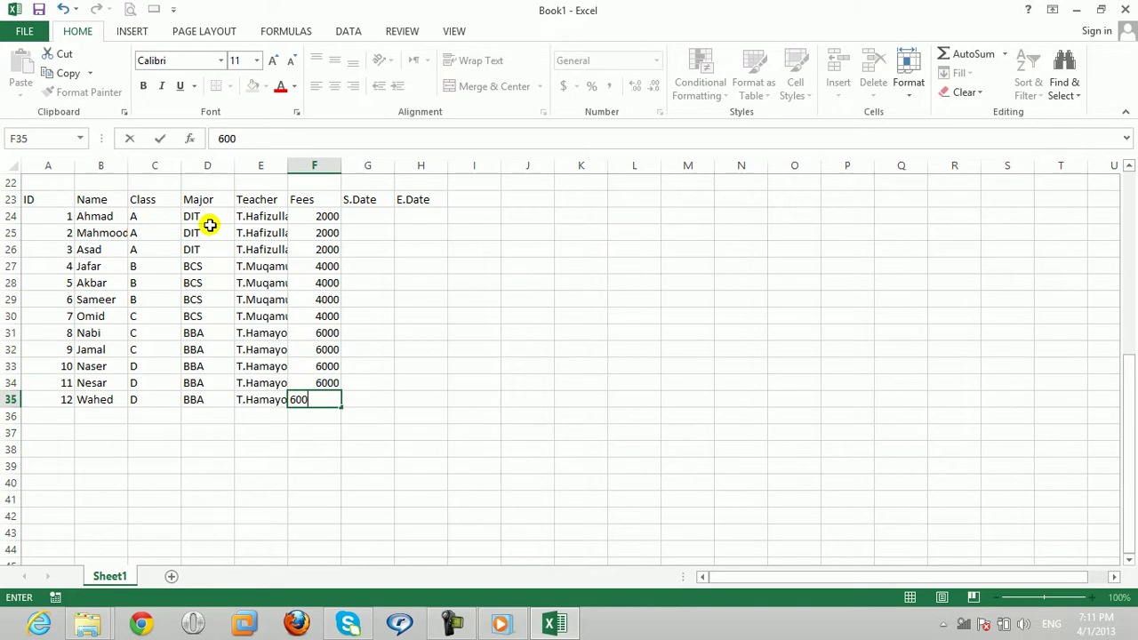
key(Tab)
key(Up)
key(Up)
key(Up)
key(Up)
key(Up)
key(Up)
key(Up)
key(Up)
key(Up)
key(Up)
key(Up)
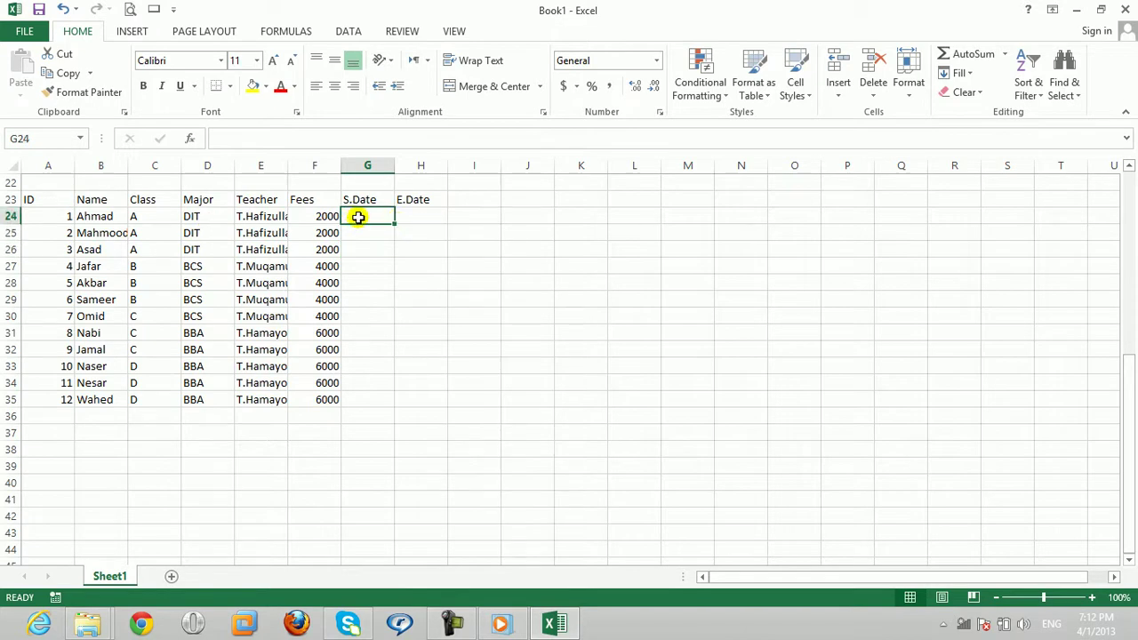
Step: Enter the start date 4/4/2011 in G24, undoing stray edits along the way
text(04/)
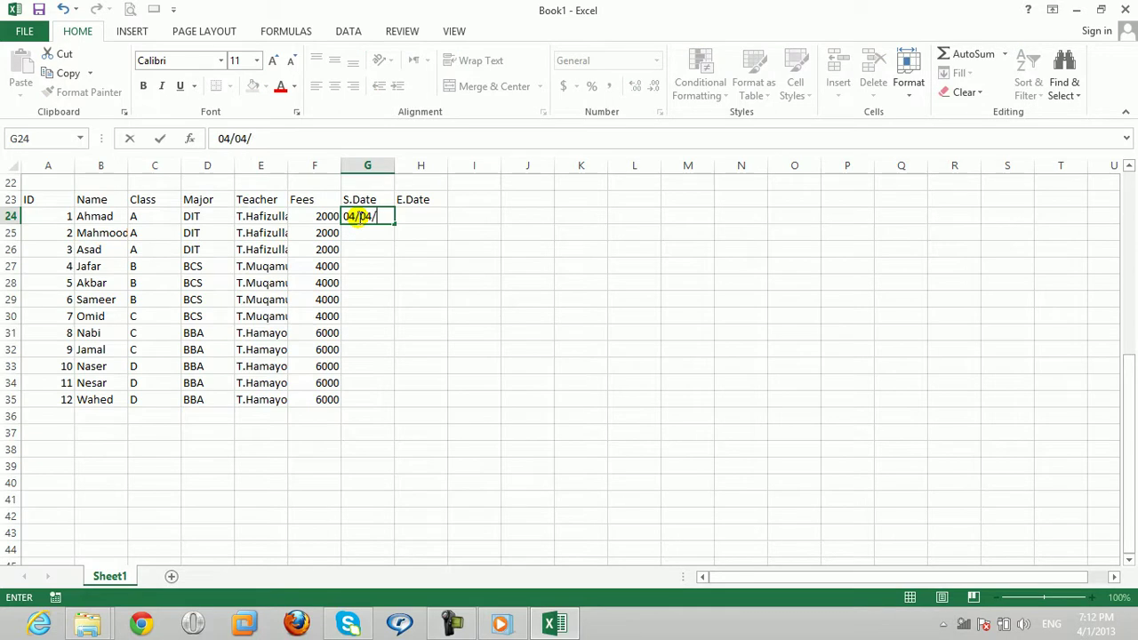
text(2011)
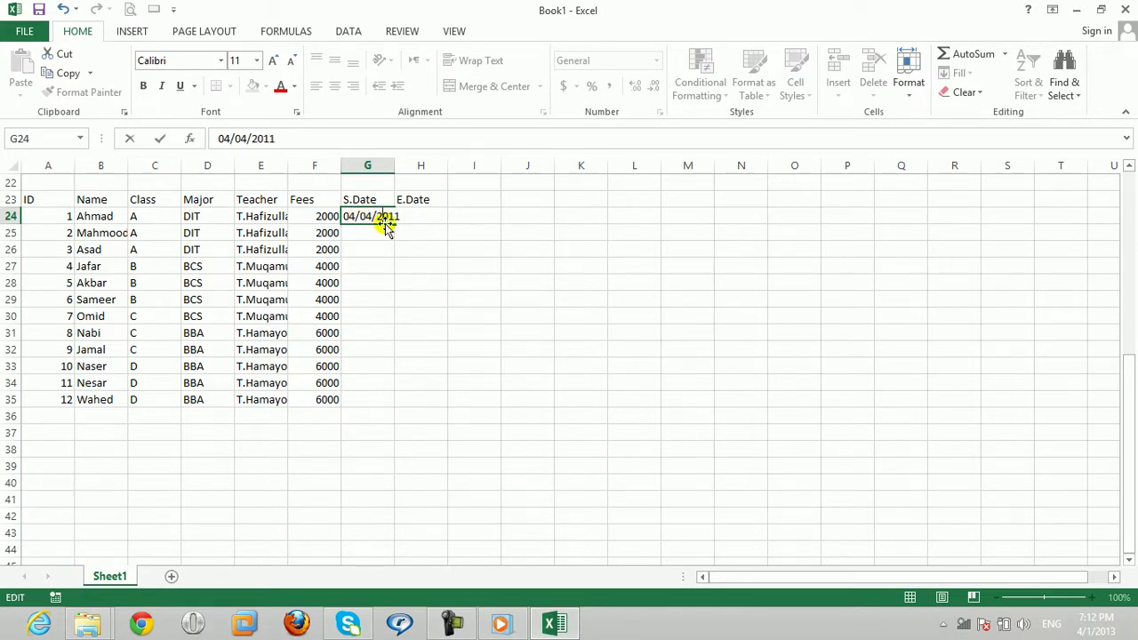
key(ctrl+Return)
drag(395, 222, 393, 250)
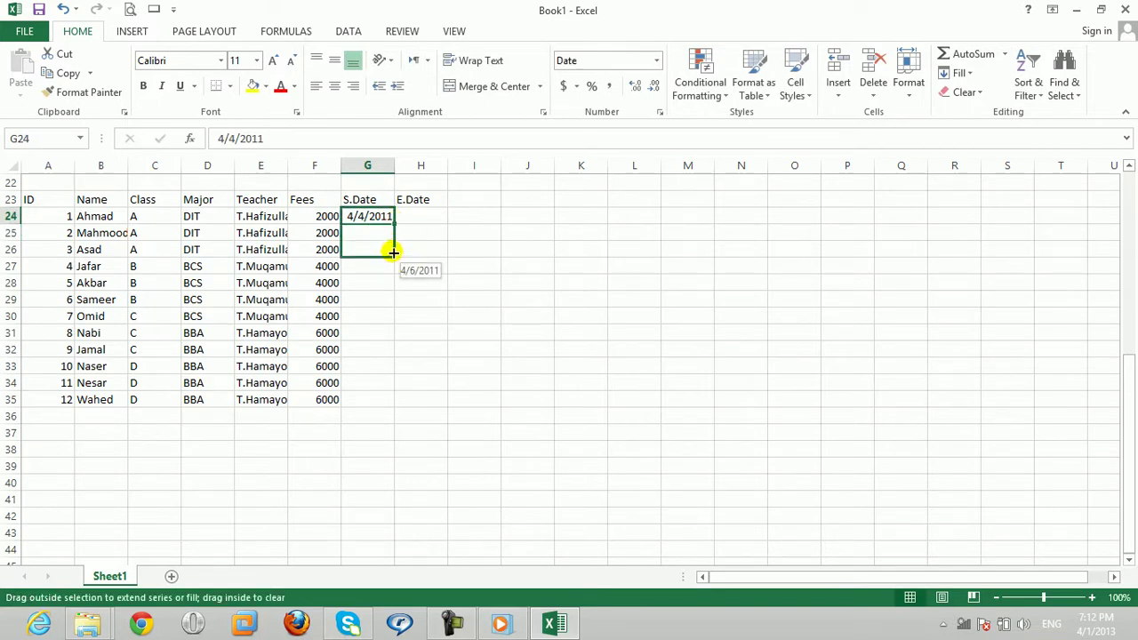
drag(393, 250, 380, 216)
click(378, 215)
text(c)
key(Tab)
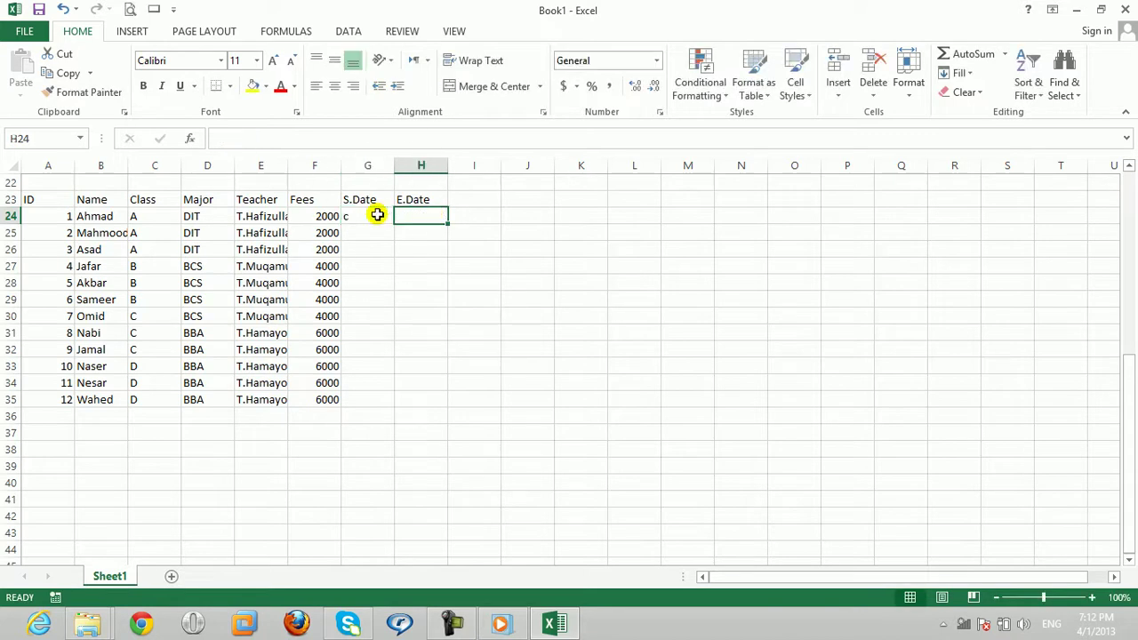
key(ctrl+z)
key(ctrl+c)
key(Down)
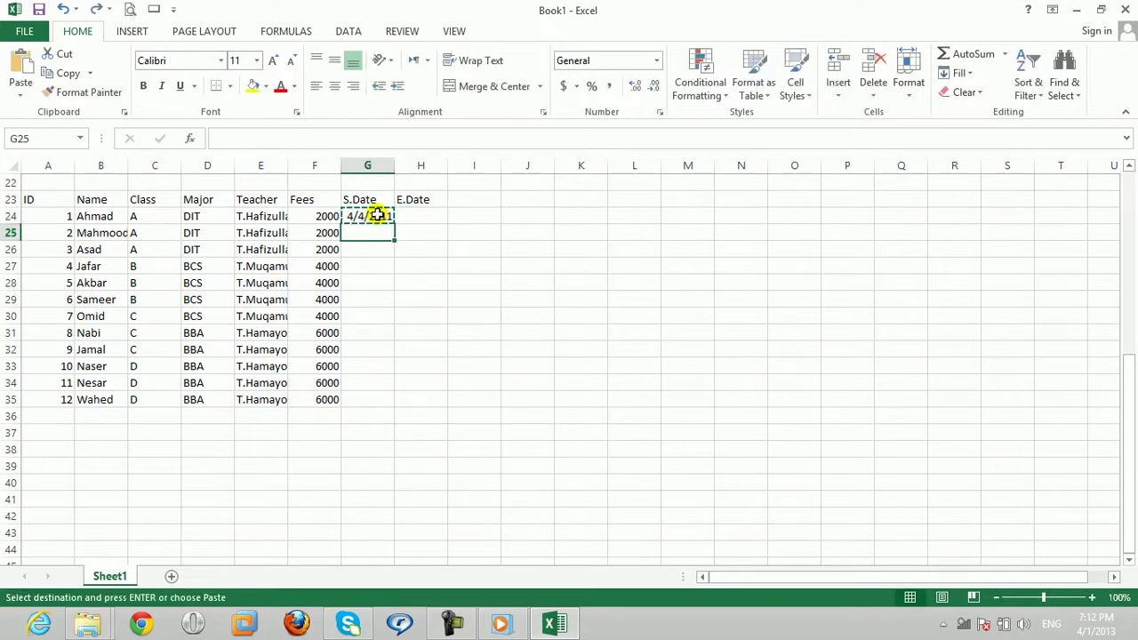
key(ctrl+v)
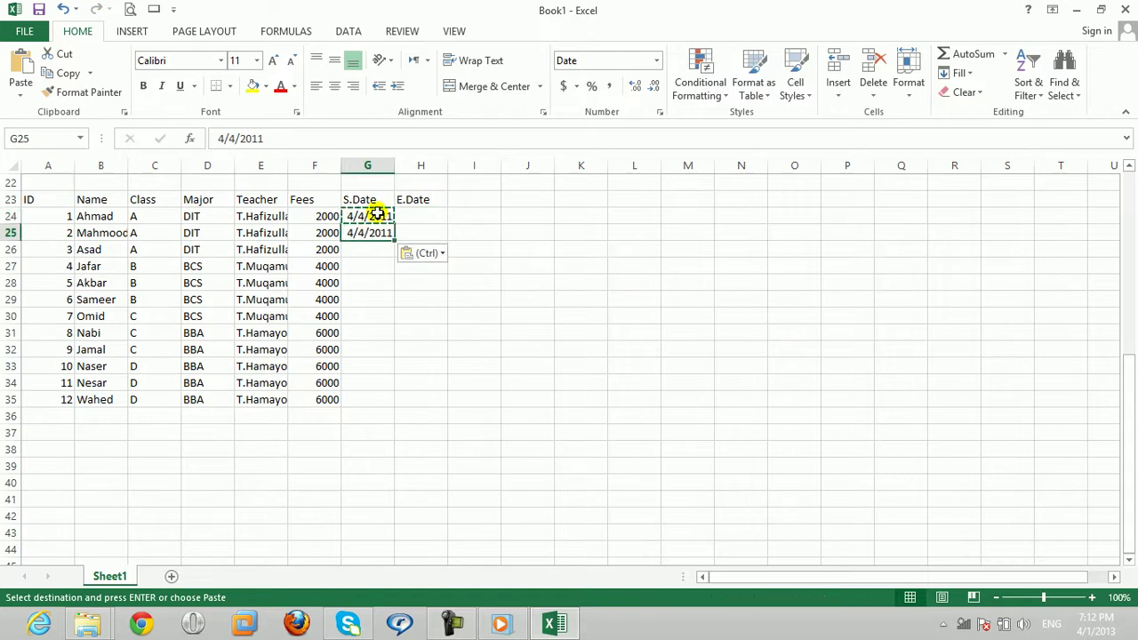
key(ctrl+z)
key(ctrl+z)
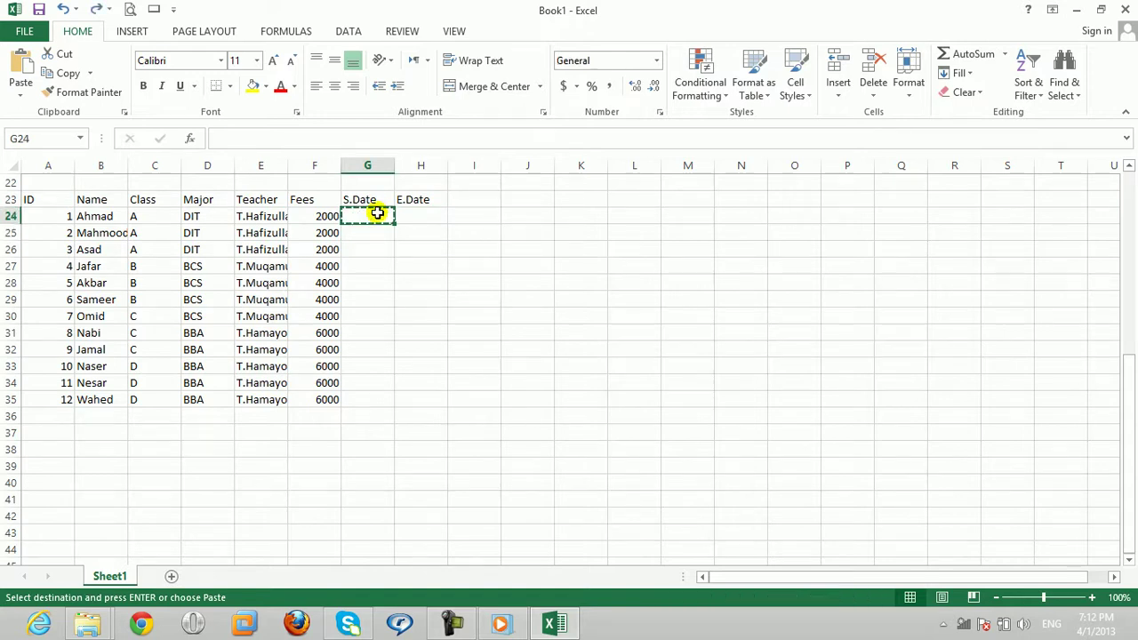
key(ctrl+z)
key(ctrl+z)
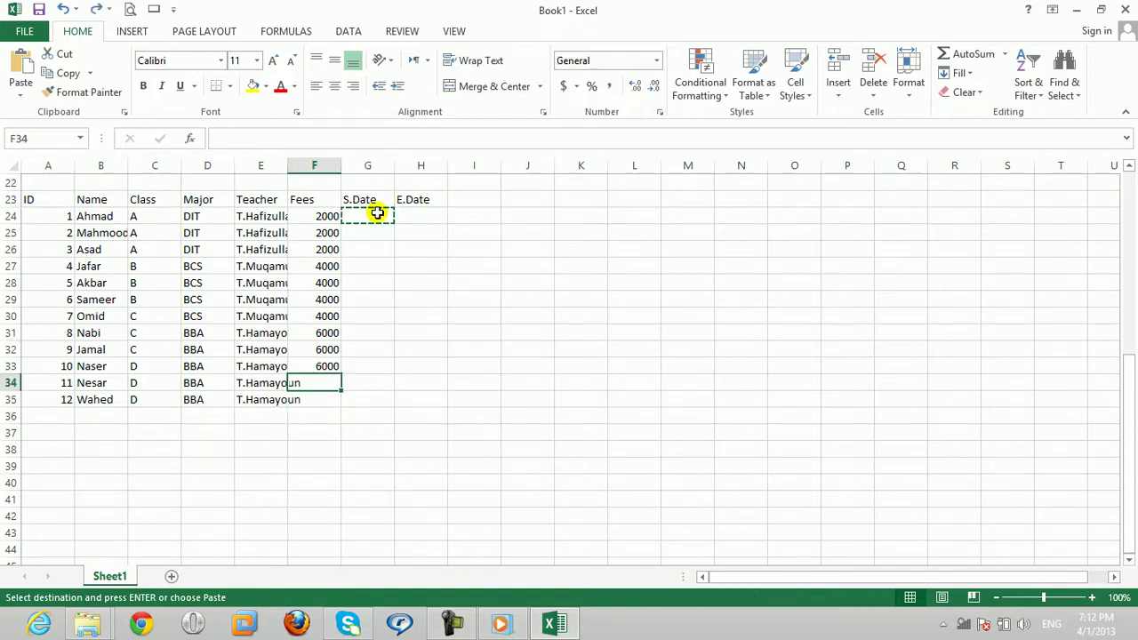
key(ctrl+y)
key(ctrl+y)
key(ctrl+y)
Step: Fill 4/4/2011 down G24:G35 using Home > Fill > Down
click(411, 235)
drag(386, 233, 382, 397)
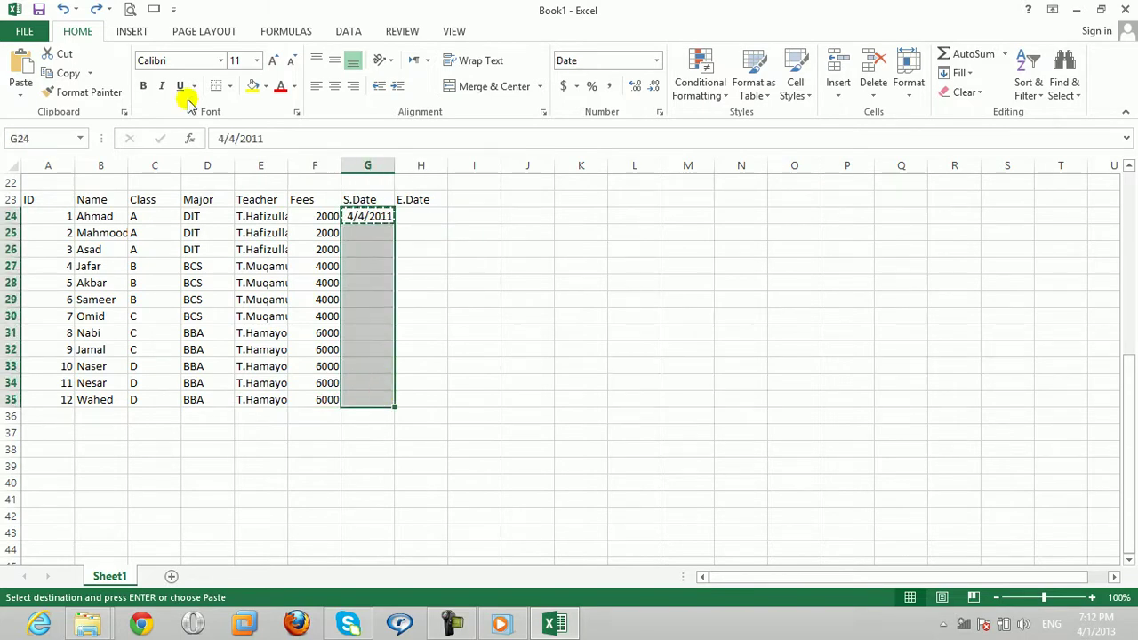
click(960, 72)
click(966, 99)
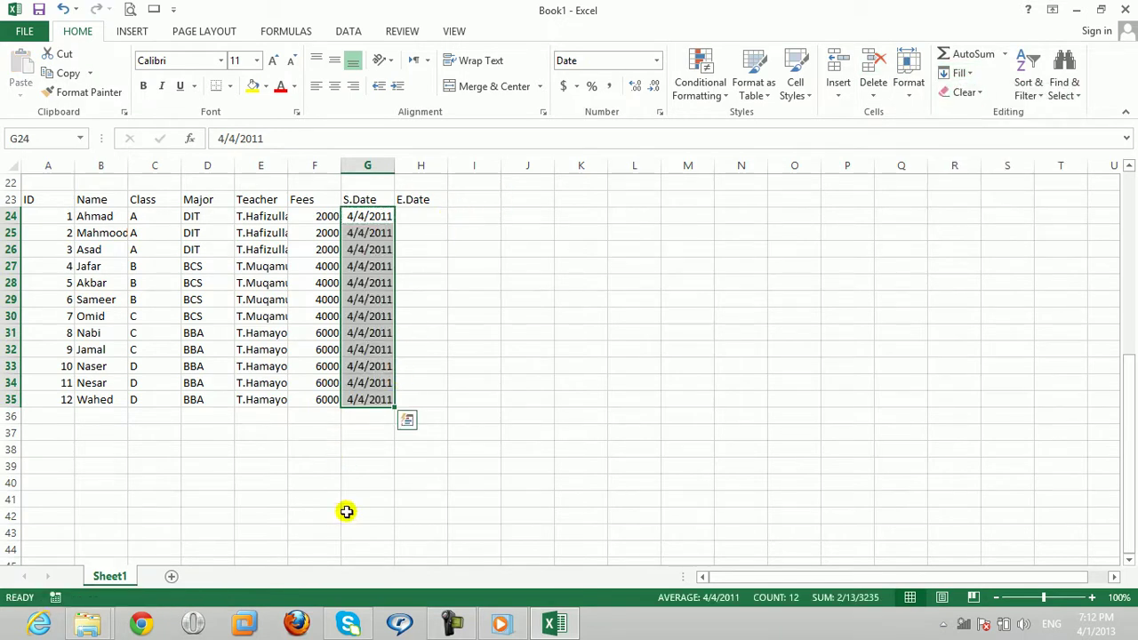
click(421, 213)
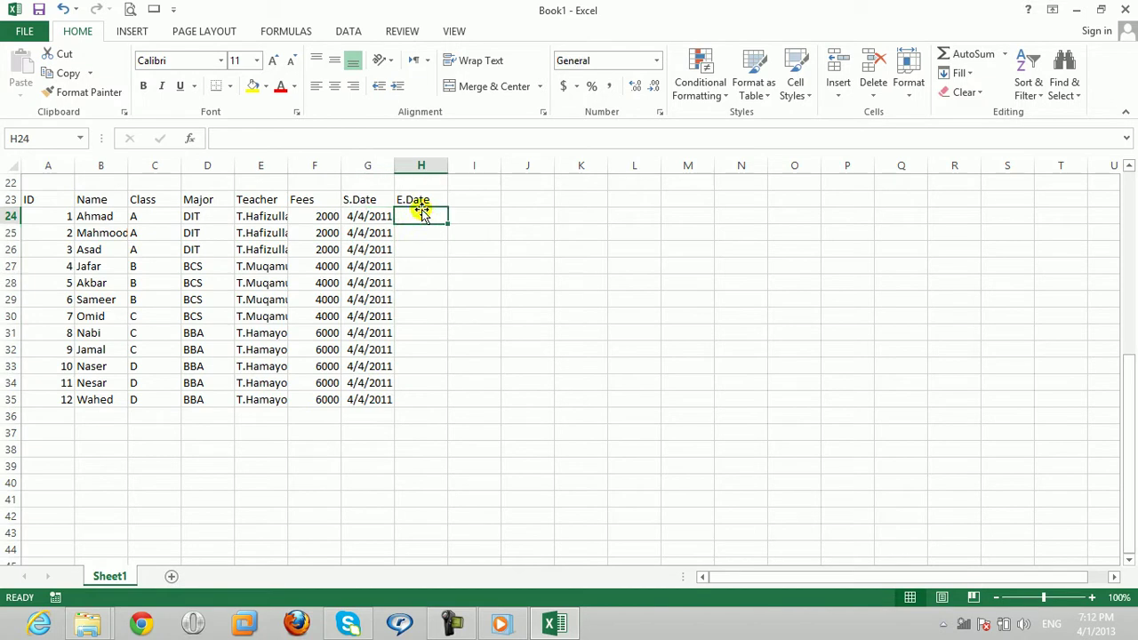
Step: Enter 4/5/2011 in H24 and fill it down H24:H35 with Fill > Down
text(04/05/2011)
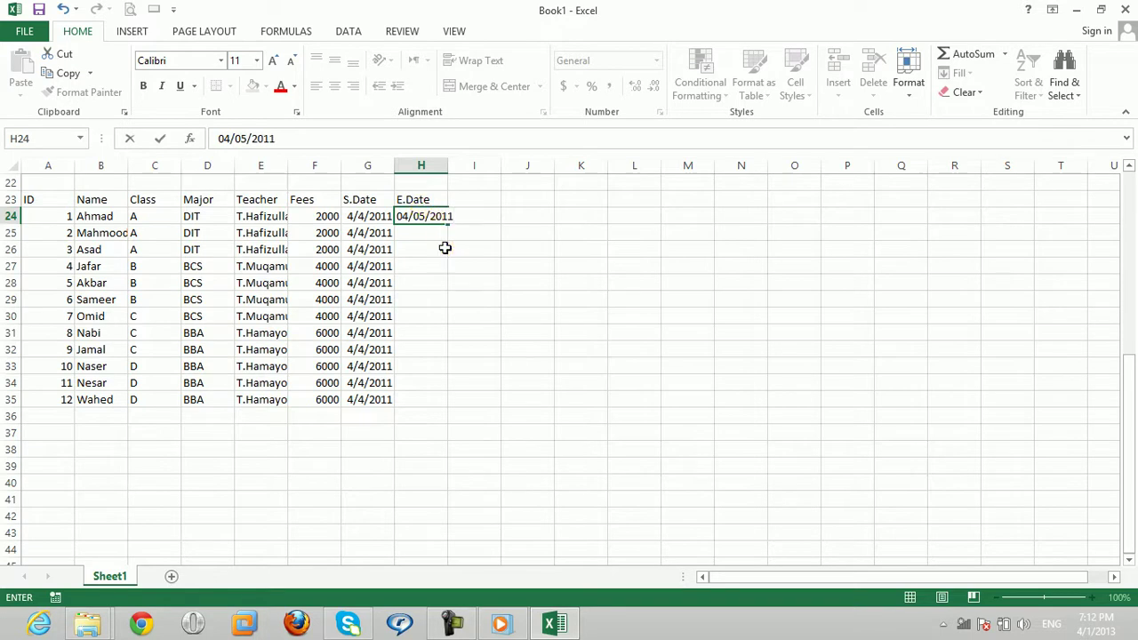
key(Return)
click(437, 218)
drag(449, 224, 435, 400)
key(Escape)
click(425, 216)
drag(425, 216, 426, 397)
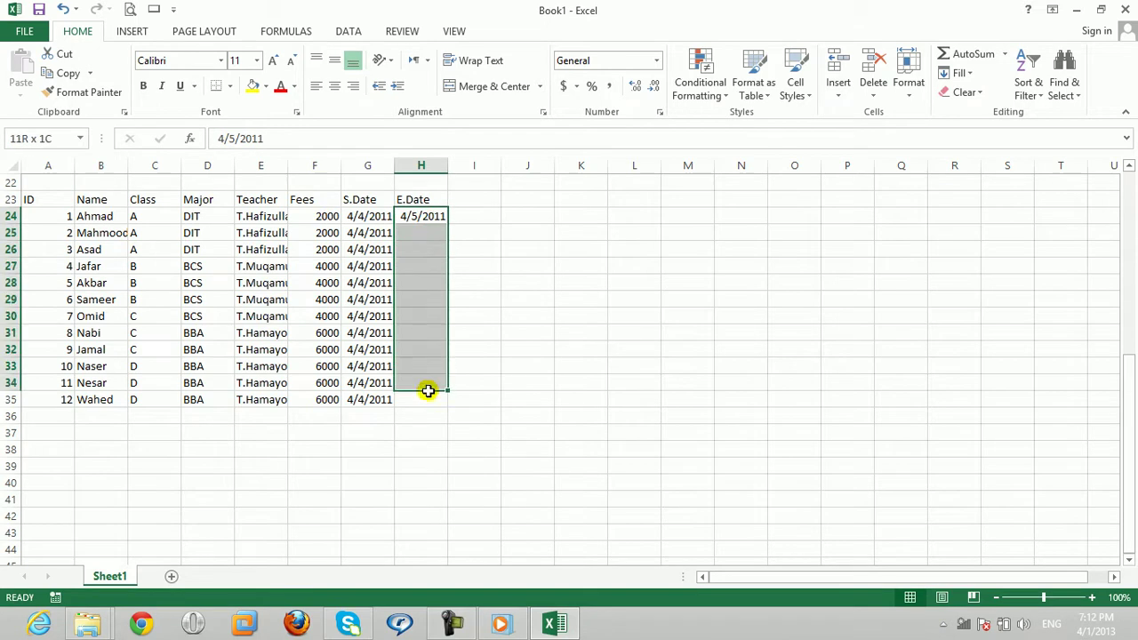
click(972, 54)
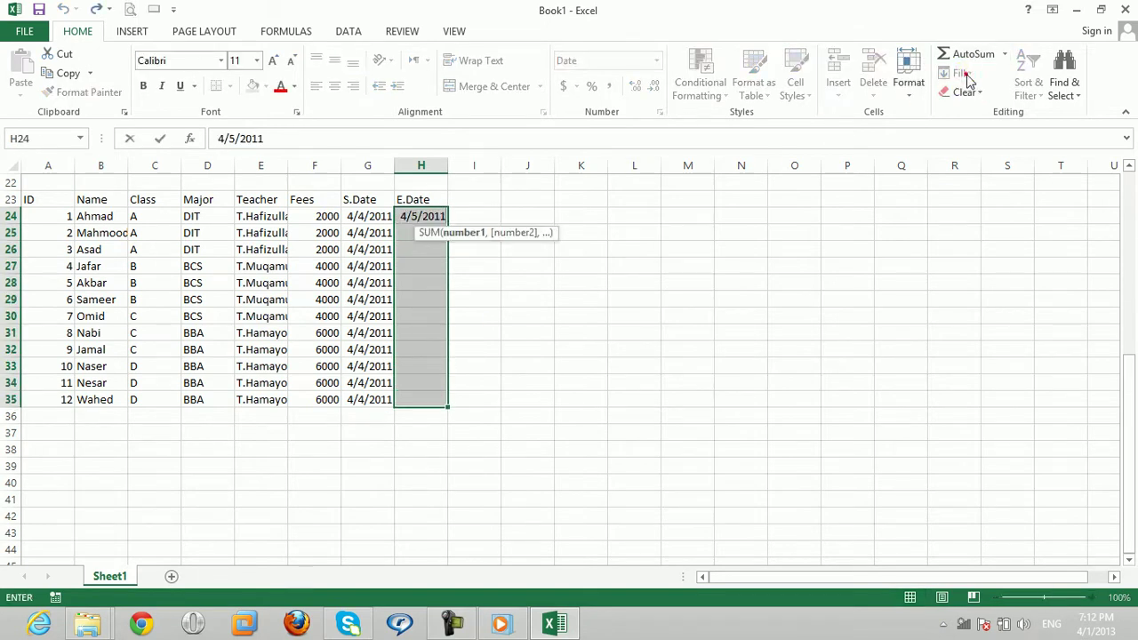
click(518, 308)
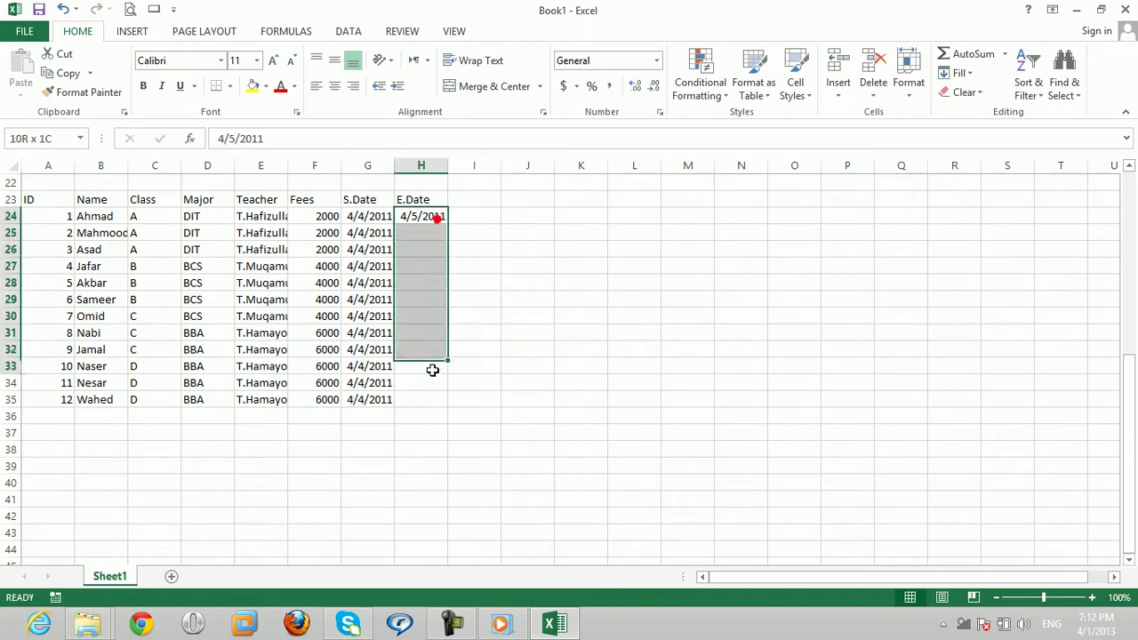
drag(438, 218, 432, 397)
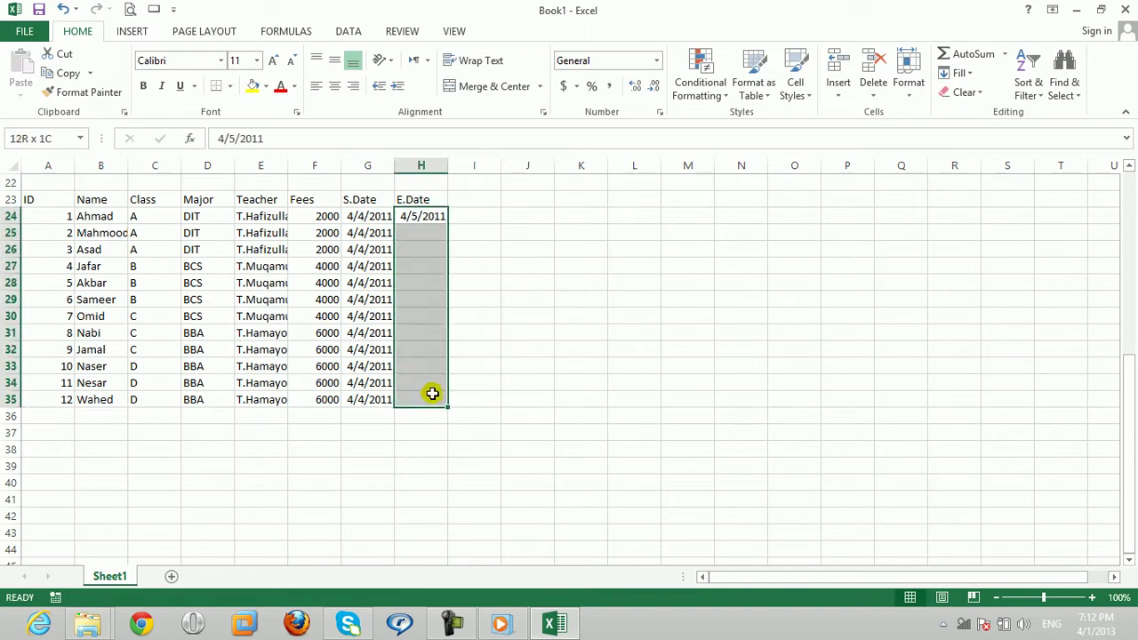
click(962, 73)
click(972, 94)
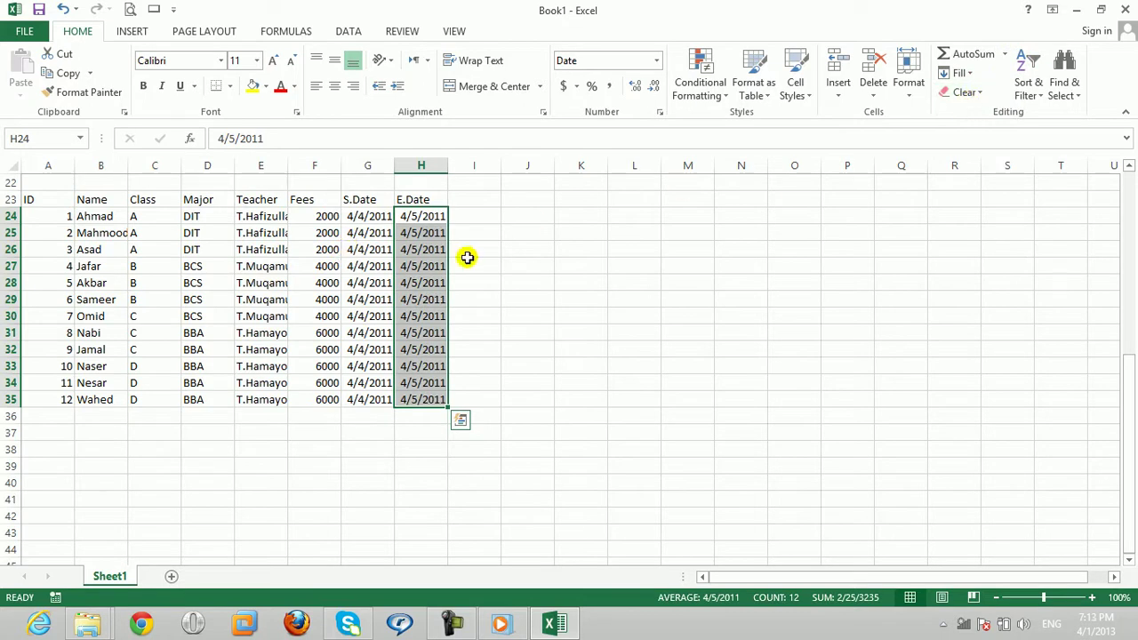
Step: Widen the Teacher column and apply All Borders to the table A23:H35
drag(288, 163, 317, 163)
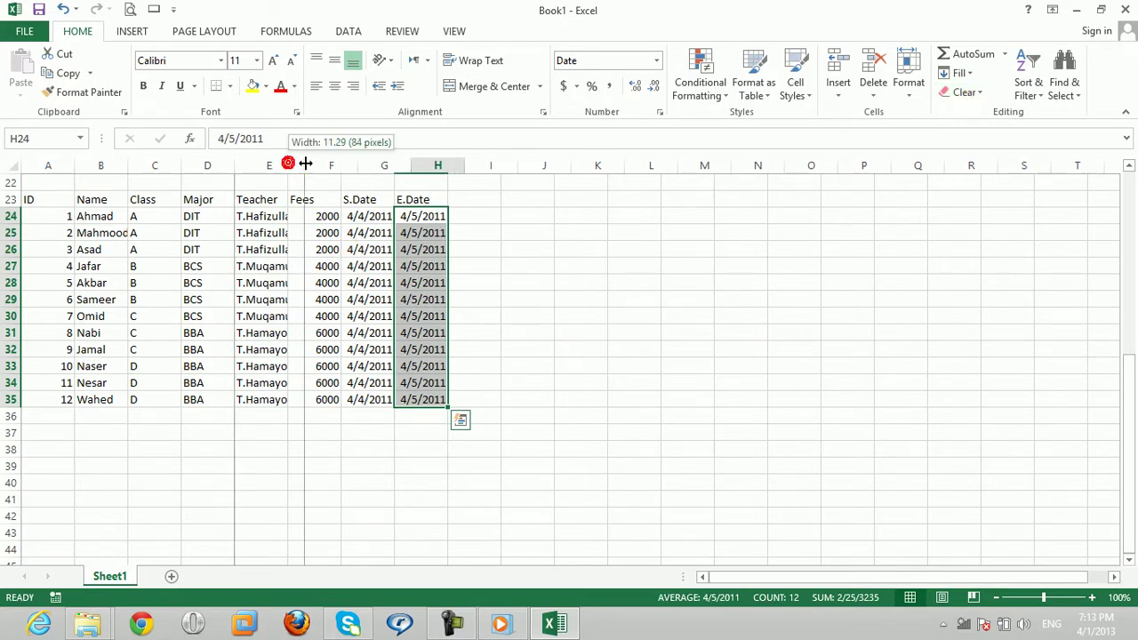
click(608, 307)
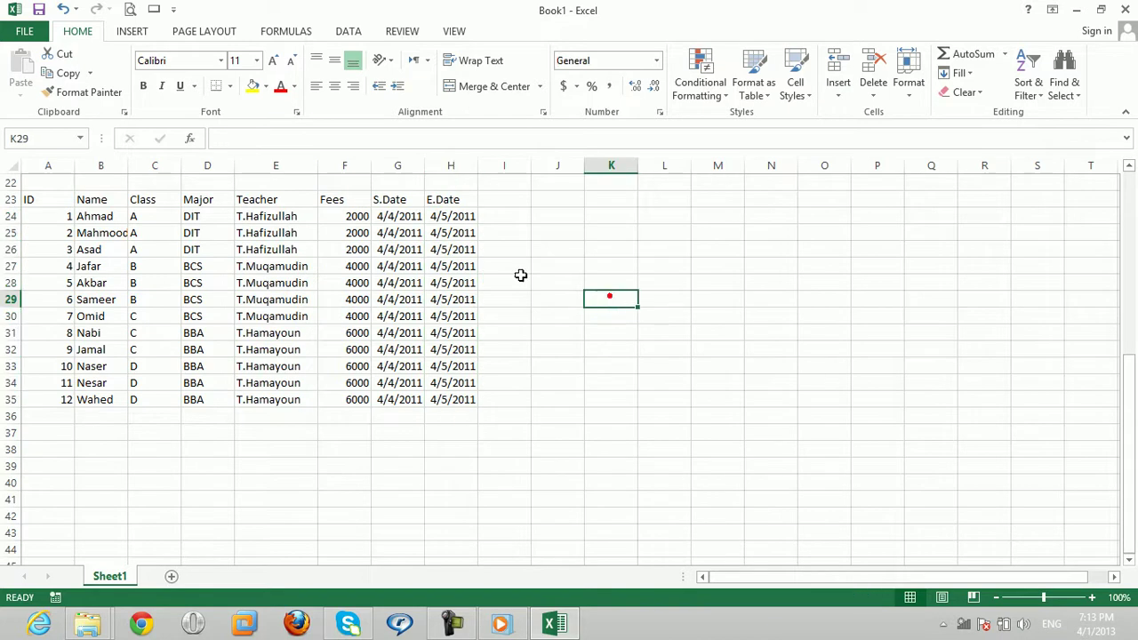
mouse_move(72, 167)
mouse_down()
mouse_move(47, 167)
mouse_move(412, 400)
mouse_up()
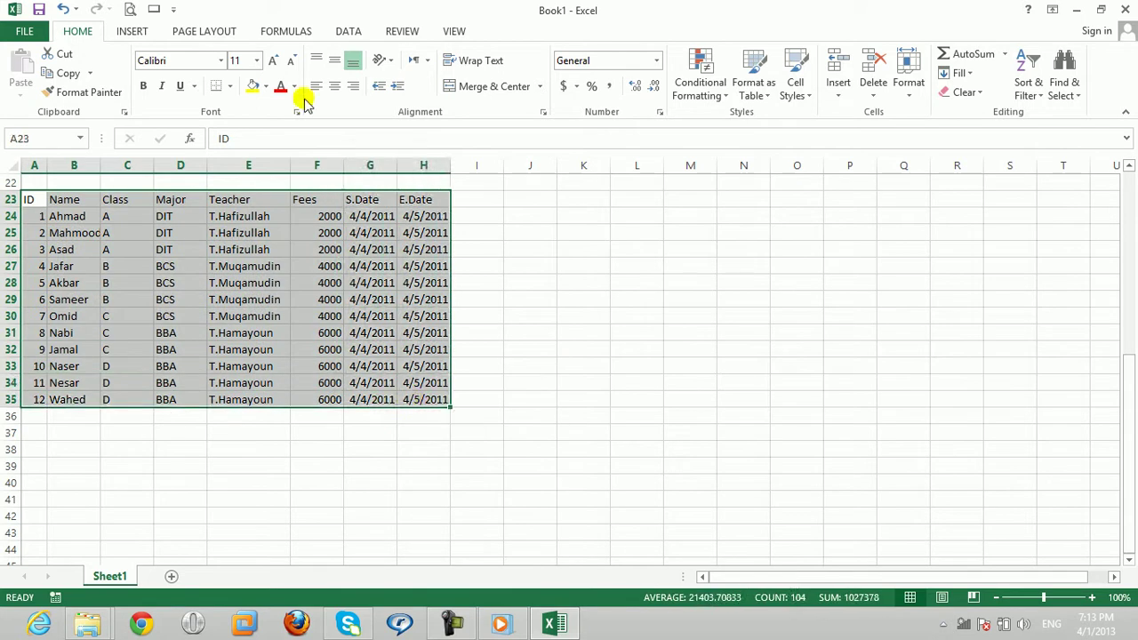
click(144, 86)
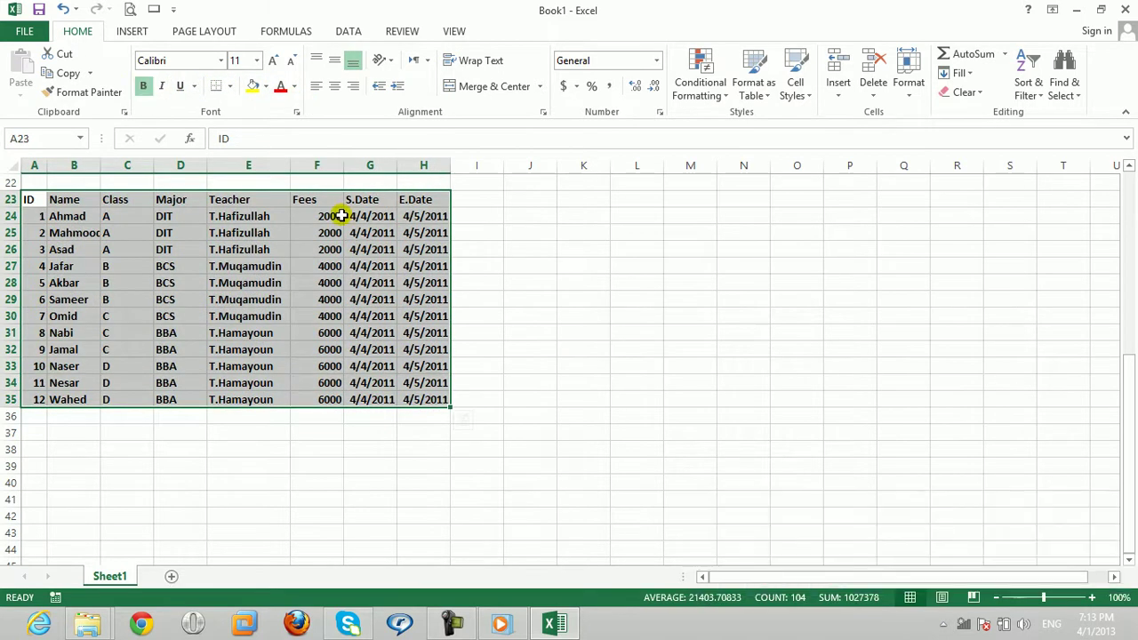
key(ctrl+b)
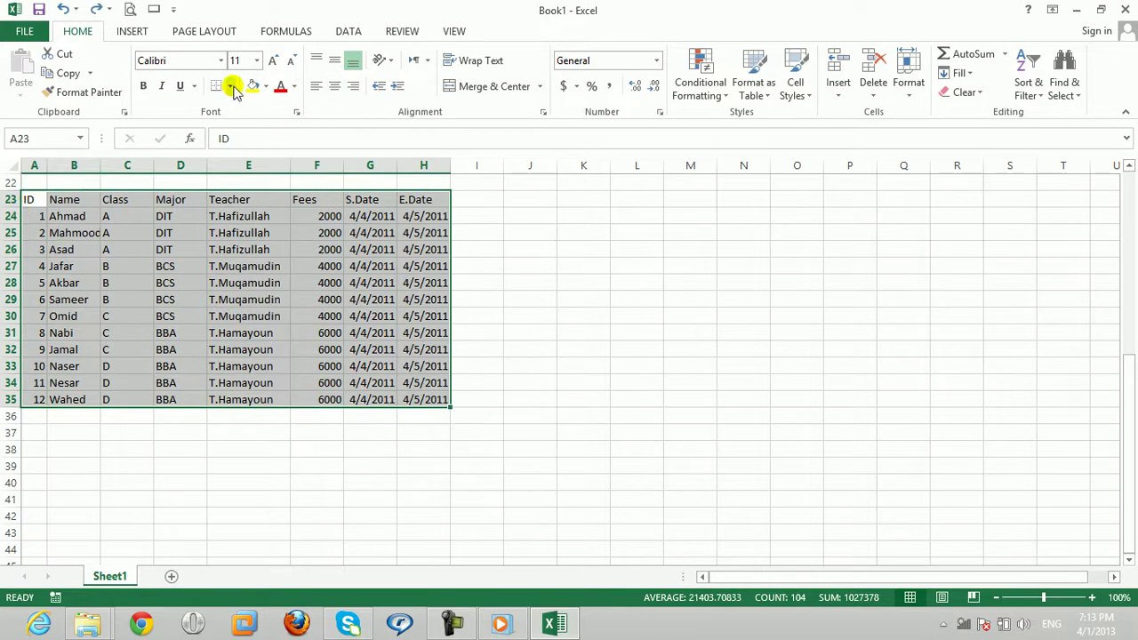
click(229, 86)
click(248, 228)
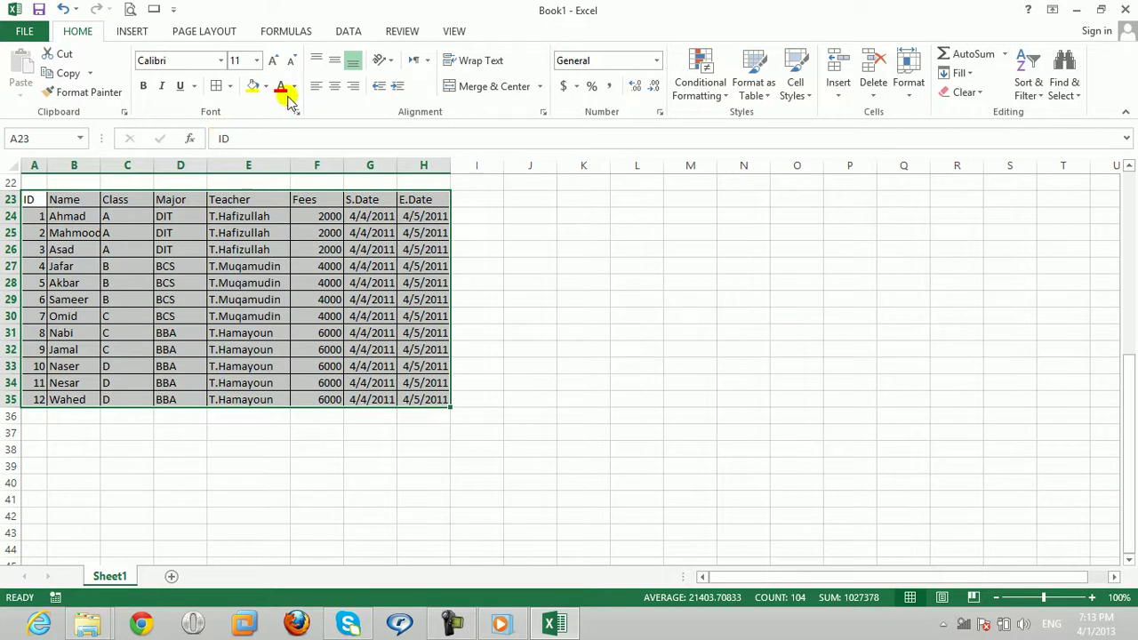
Step: Undo a trial yellow fill and red text, then select header row A23:H23
click(253, 87)
click(280, 89)
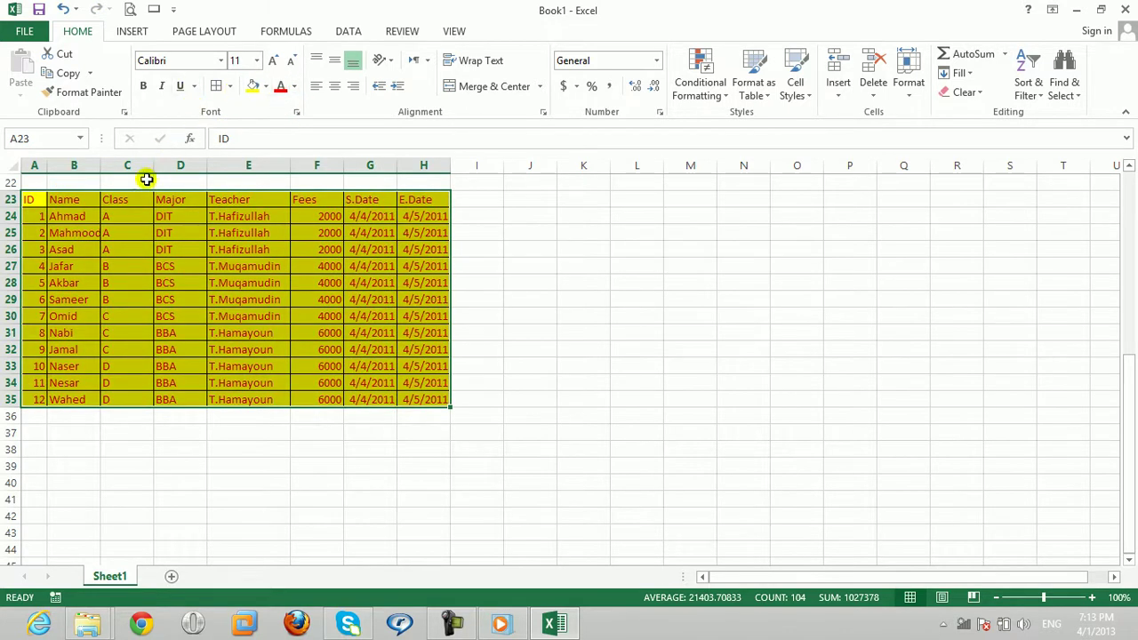
click(138, 195)
drag(38, 203, 418, 201)
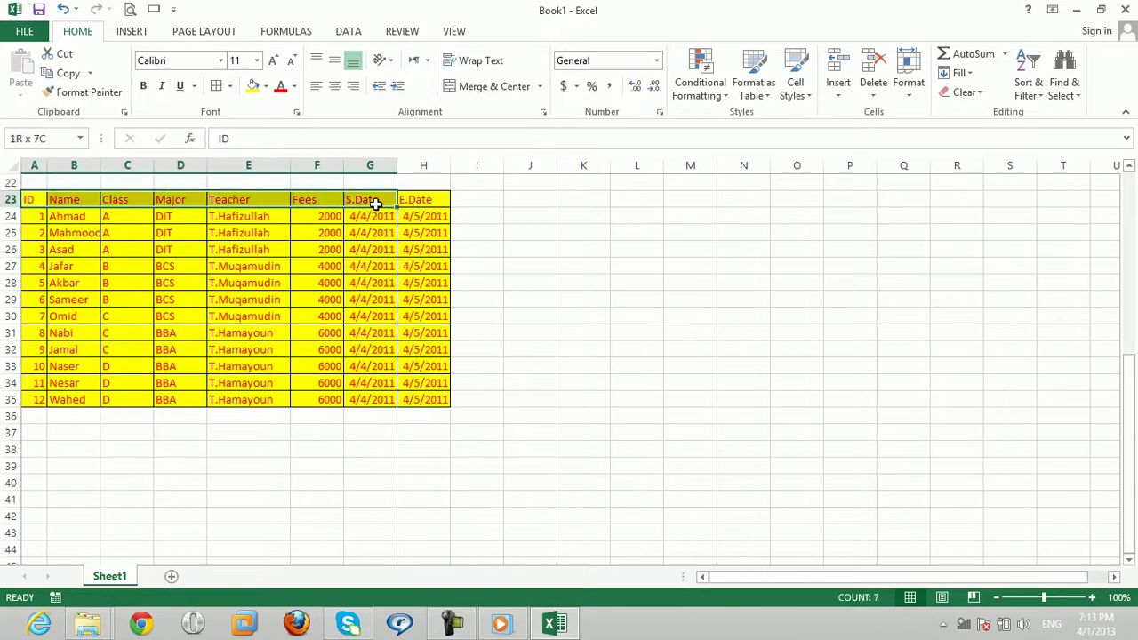
key(ctrl+z)
key(ctrl+z)
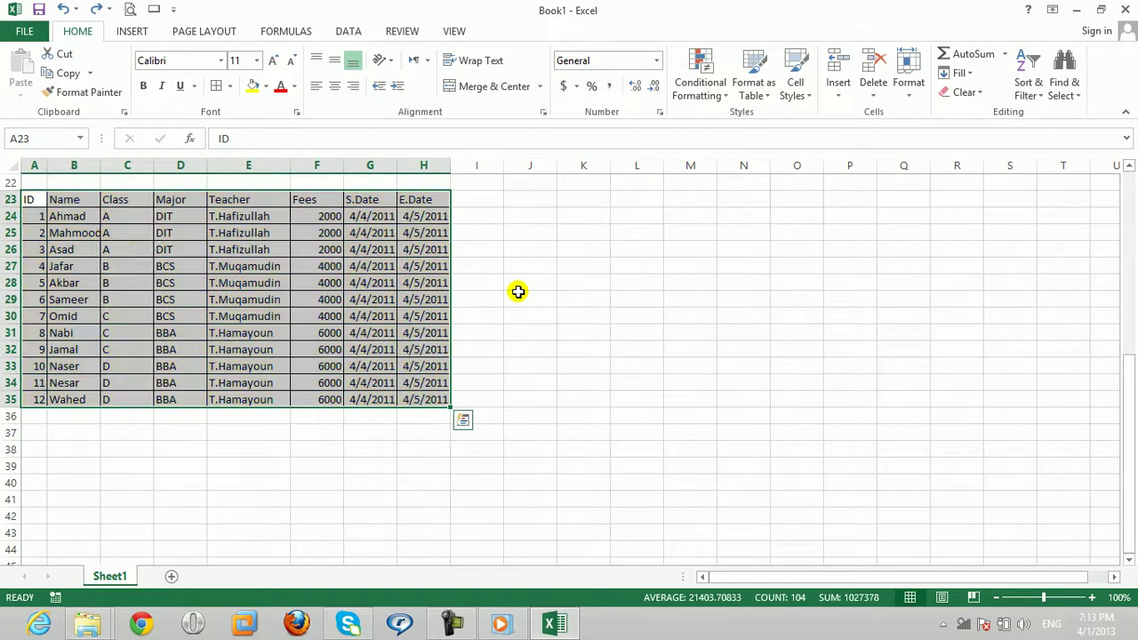
drag(40, 201, 442, 199)
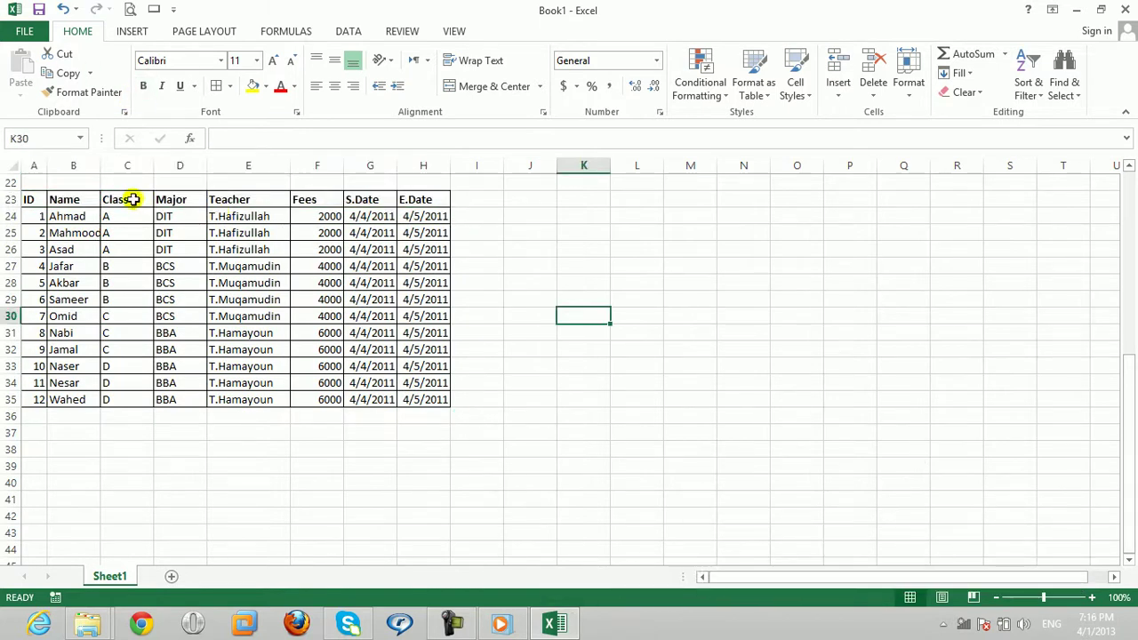
Step: Insert a blank sheet column at D, between Class and Major
click(130, 195)
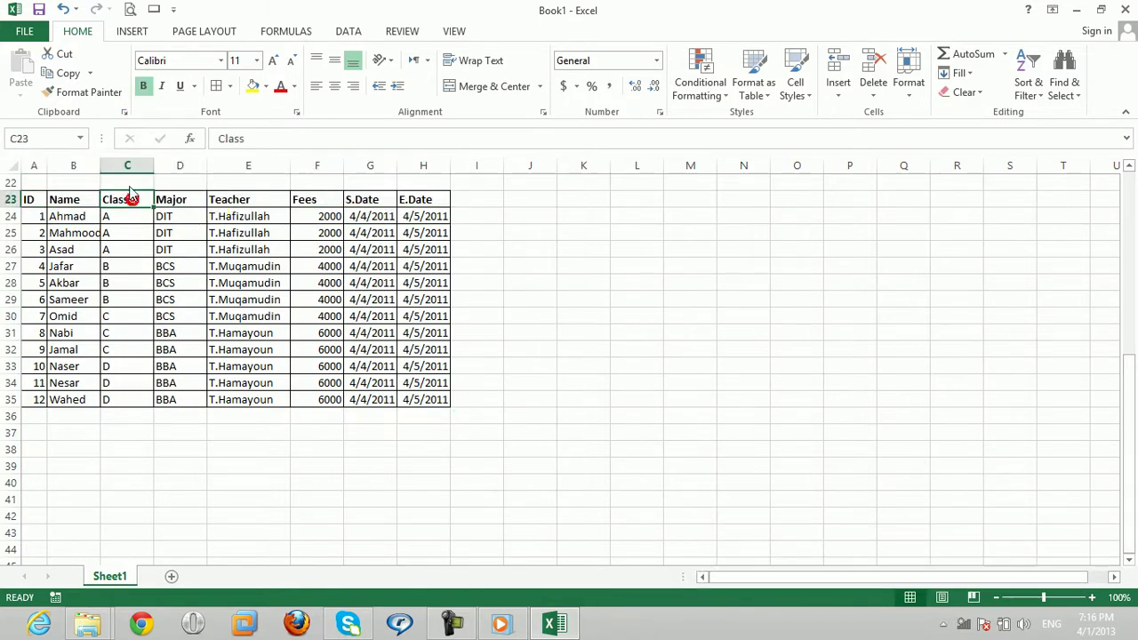
click(839, 94)
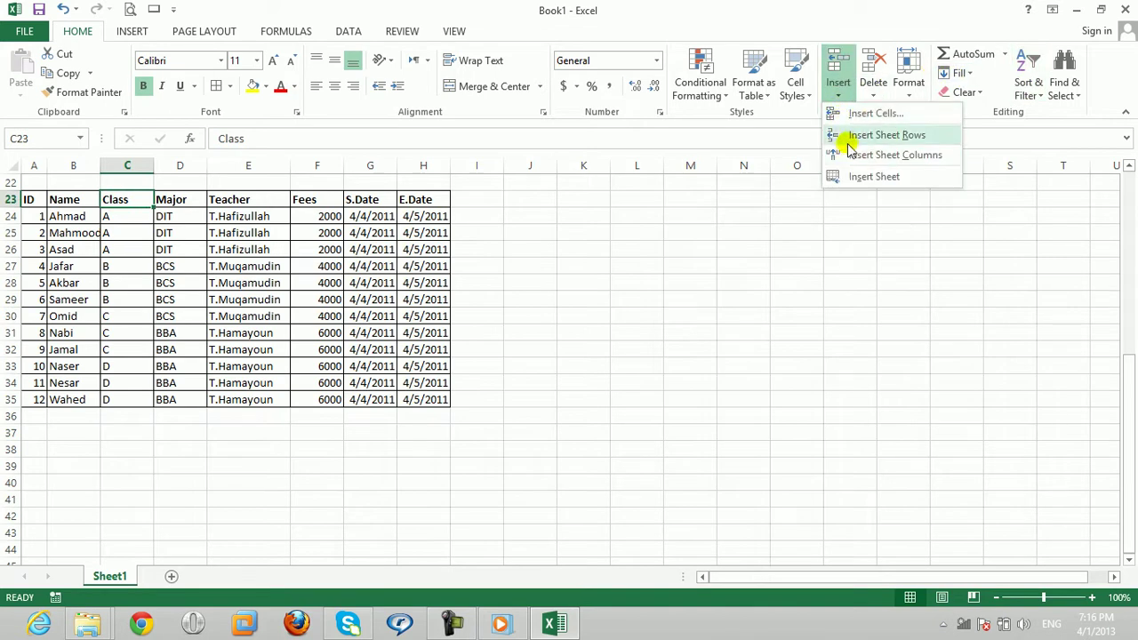
click(894, 155)
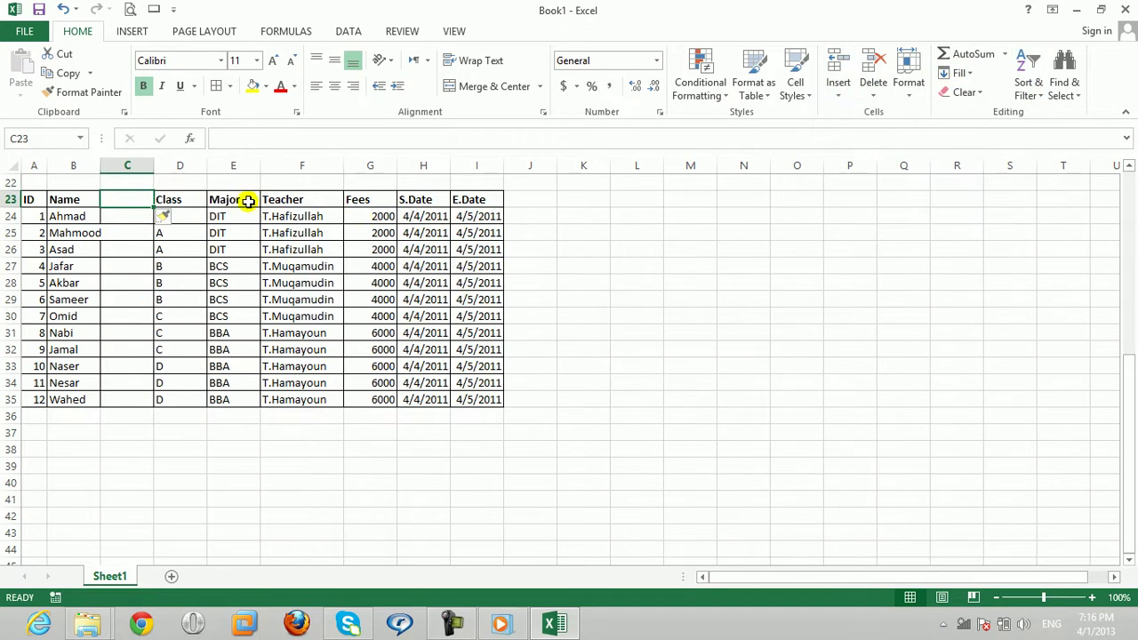
key(ctrl+z)
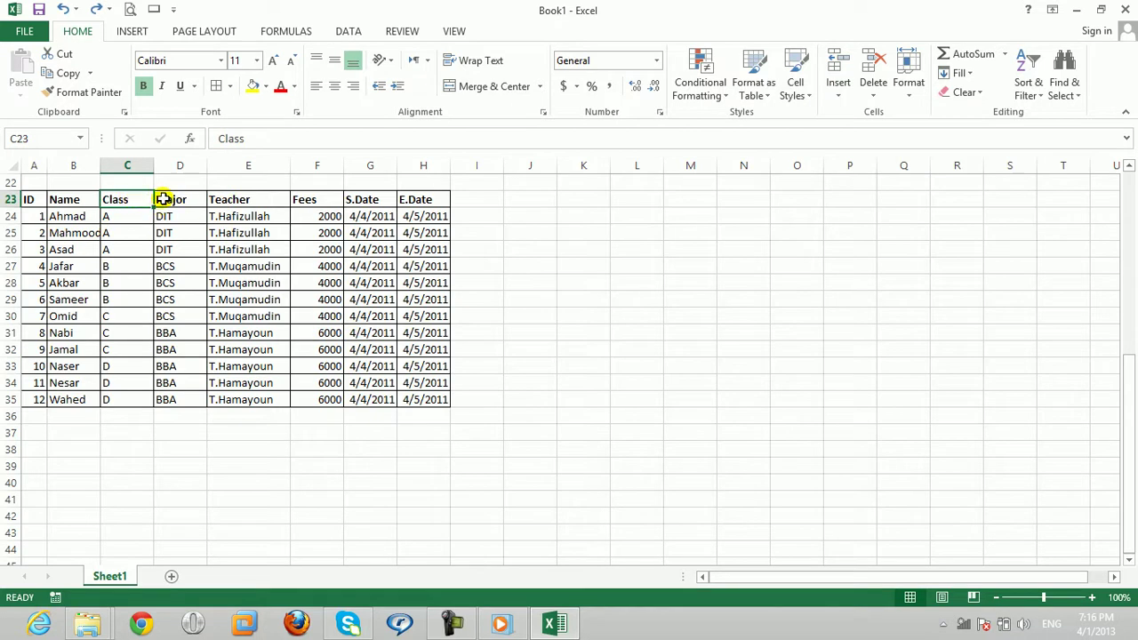
click(165, 198)
click(838, 80)
click(856, 154)
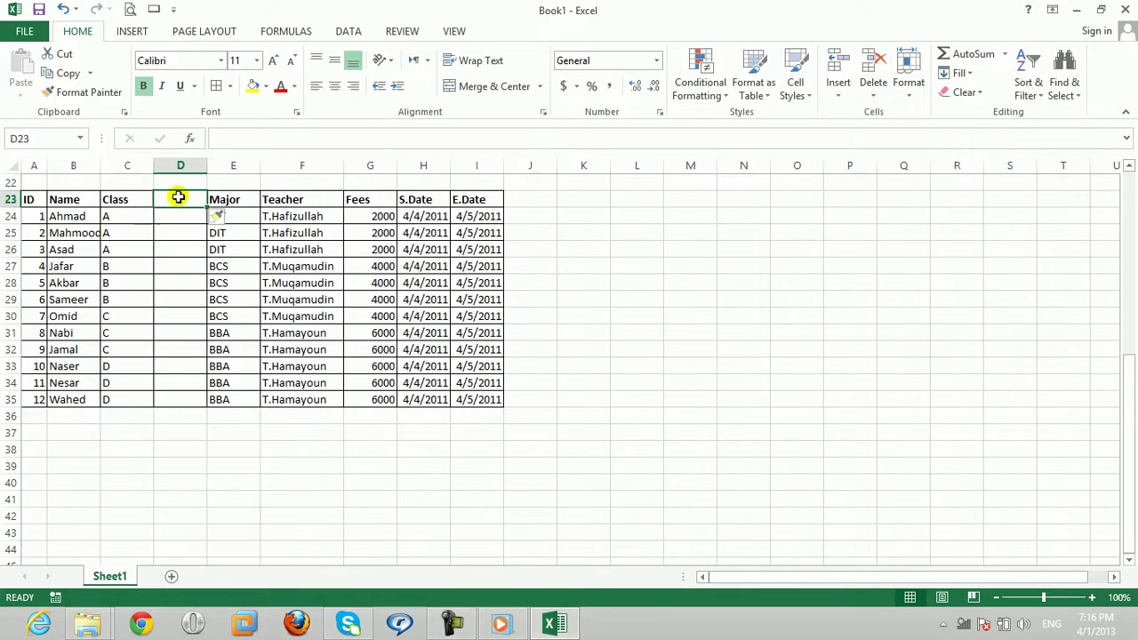
Step: Type the header Time in D23, then 1:00 in D24:D26 and 2:00 in D27:D29
text(Time)
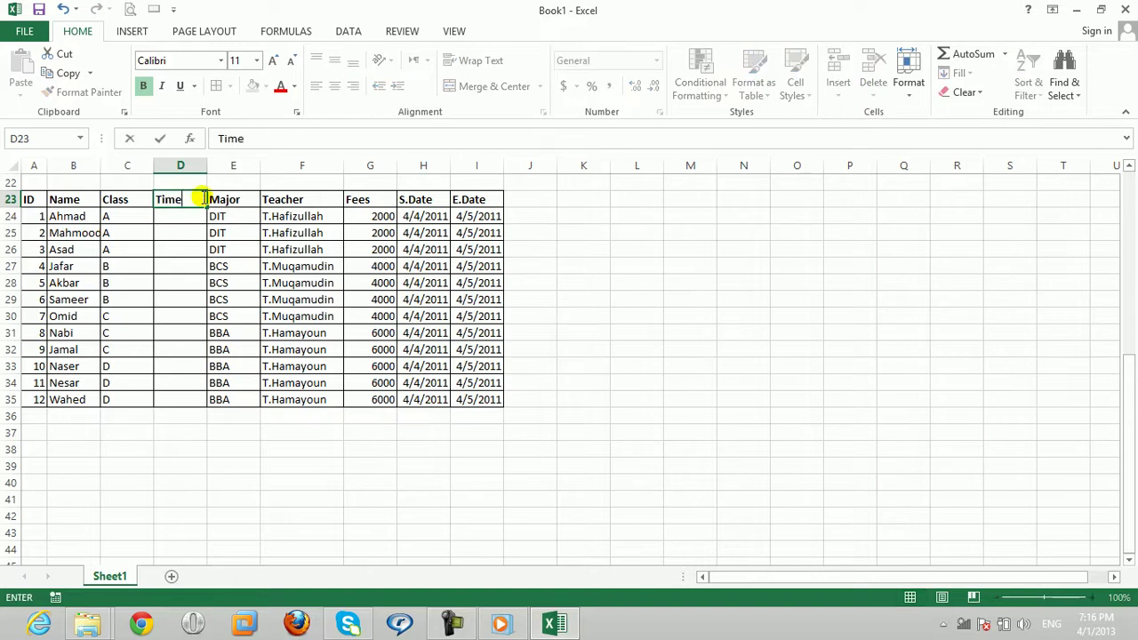
key(Return)
text(1:00)
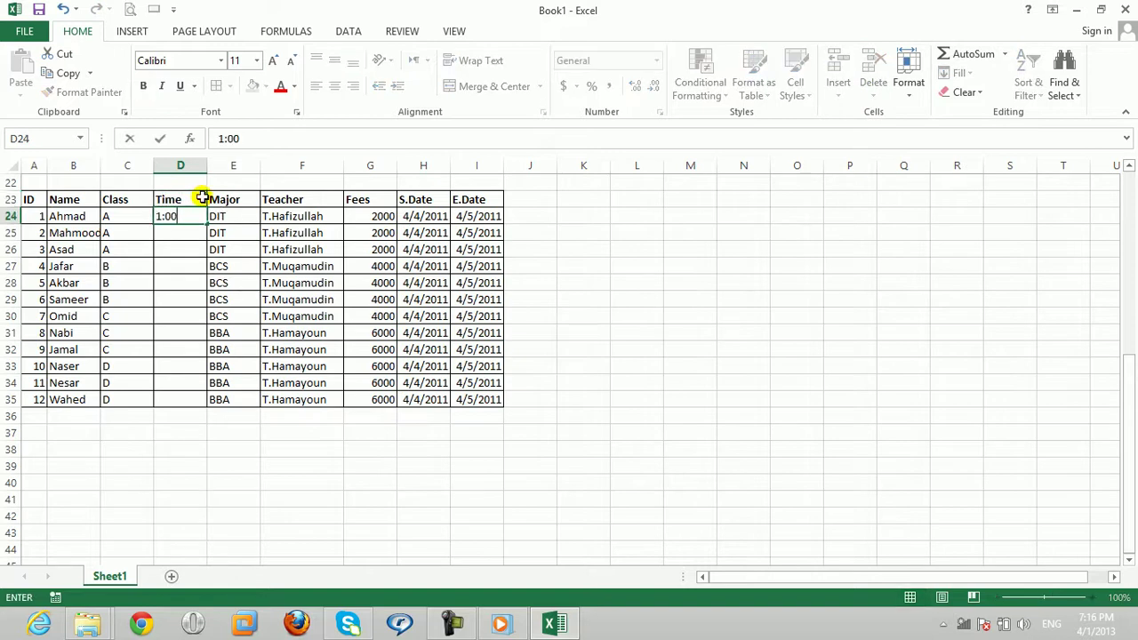
key(Return)
text(1:)
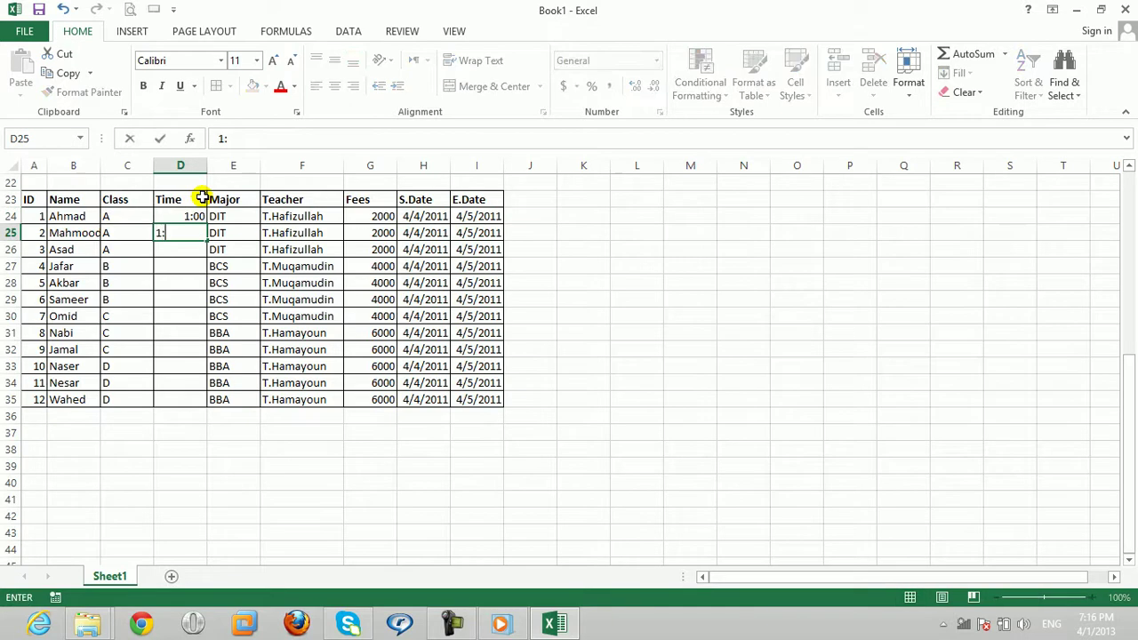
key(Return)
text(1:00)
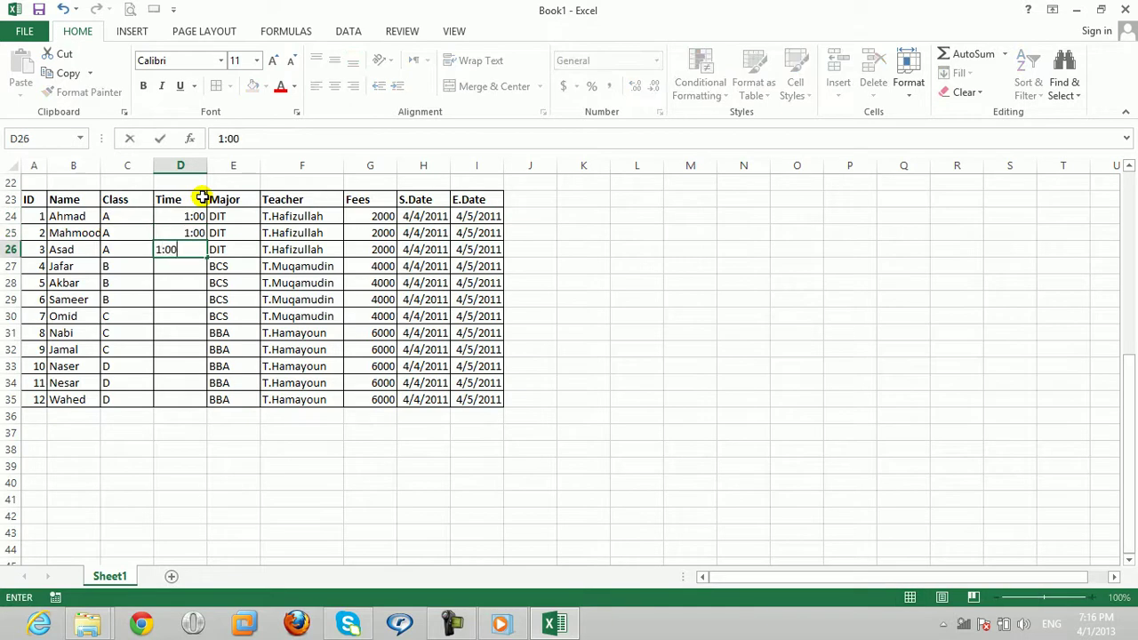
key(Return)
text(2:00)
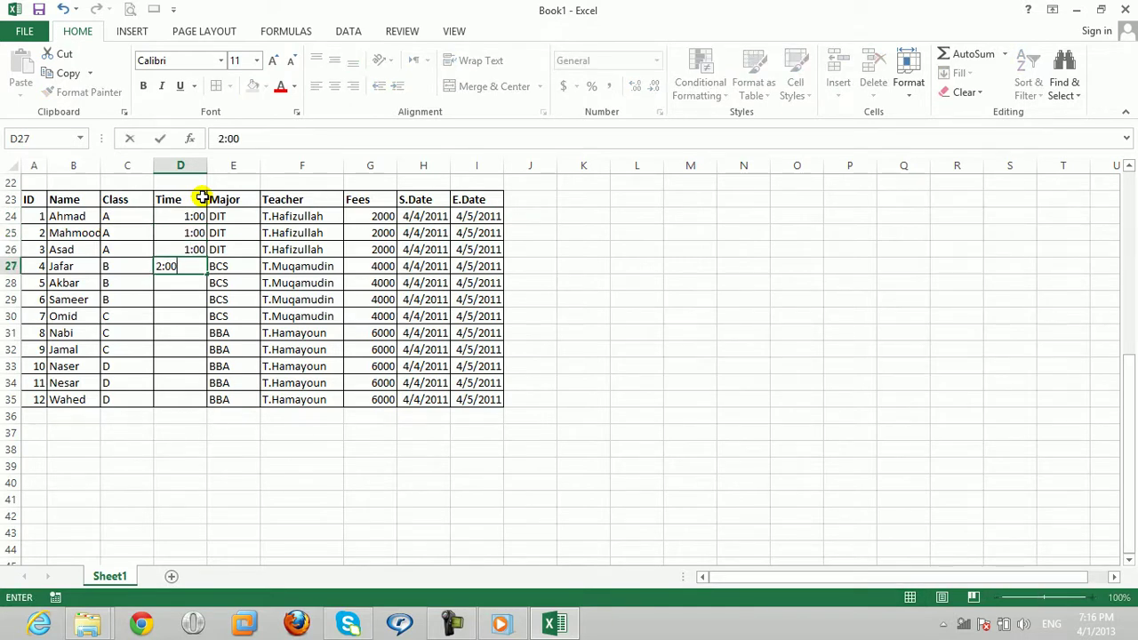
key(Return)
text(2:00)
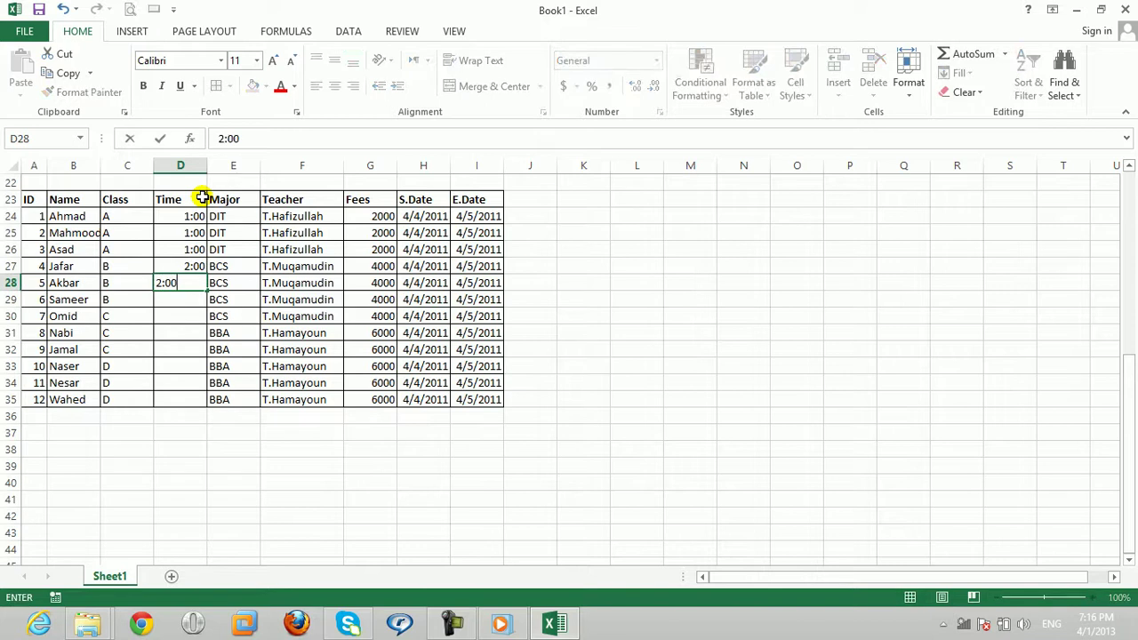
key(Return)
text(2:)
key(Return)
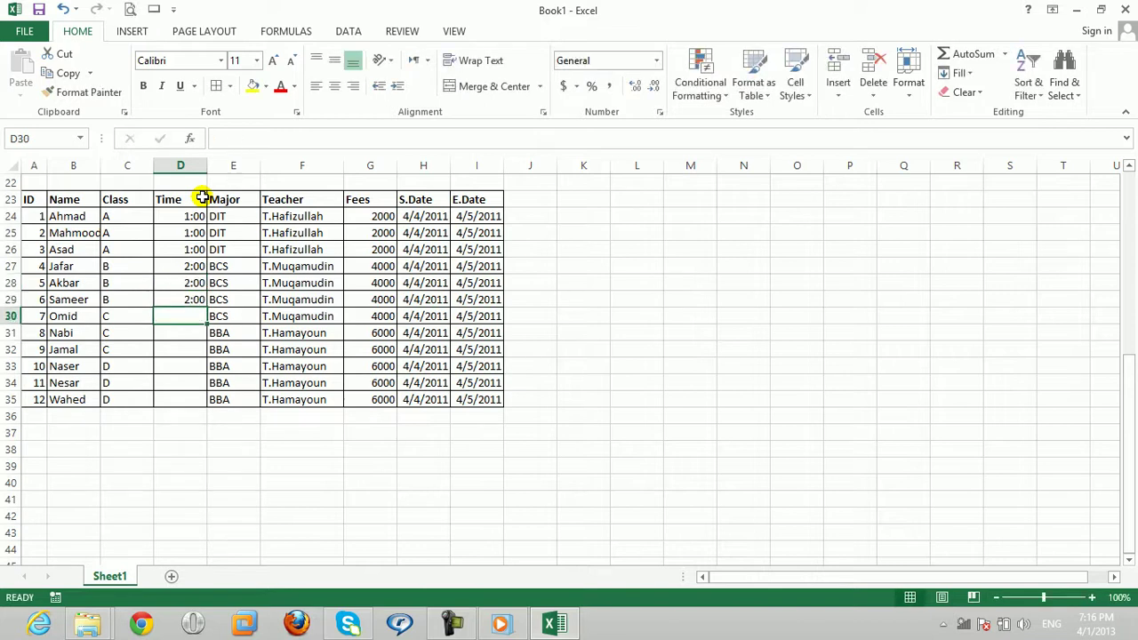
Step: Enter 3:00 in D30:D32 and 4:00 in D33:D35
text(3:00)
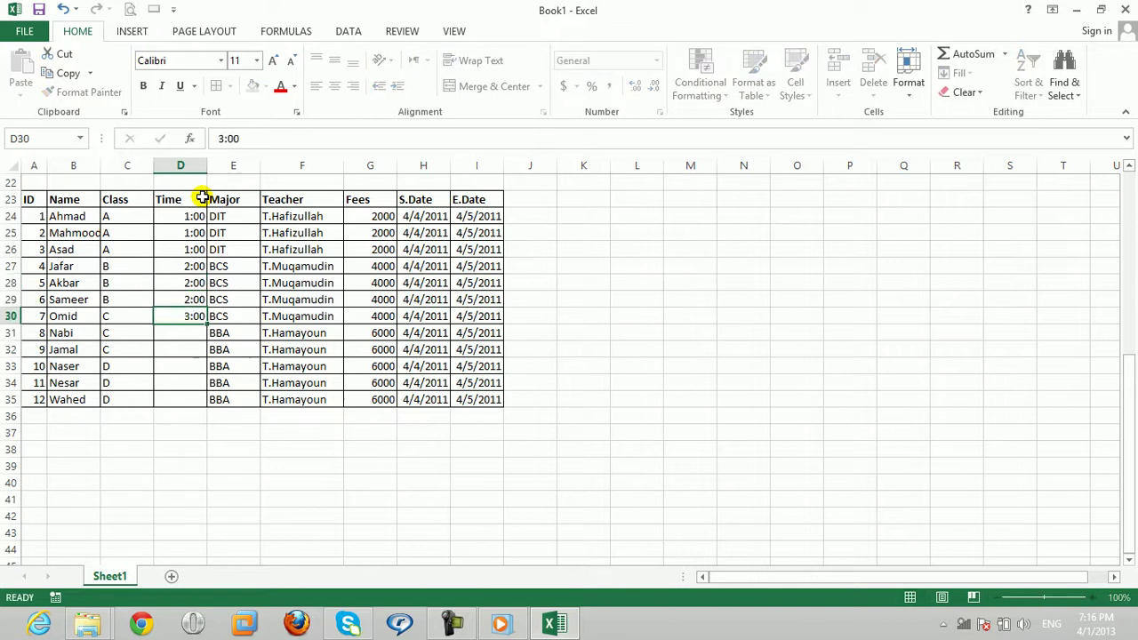
key(Return)
text(3)
key(Return)
text(3:)
key(Return)
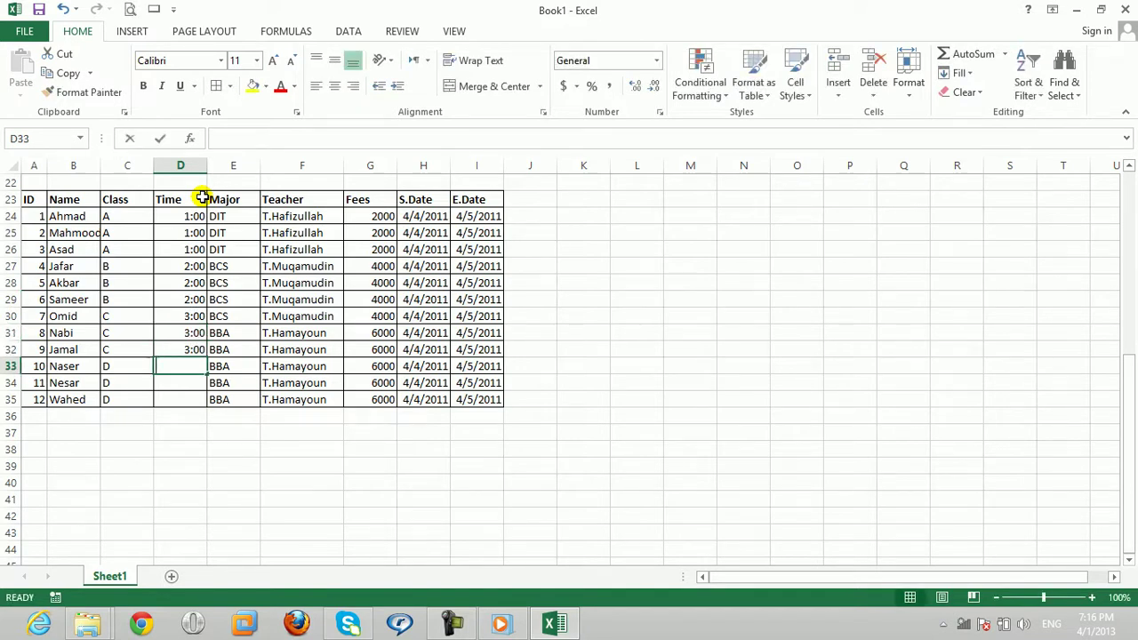
text(4:00)
key(Return)
text(4:)
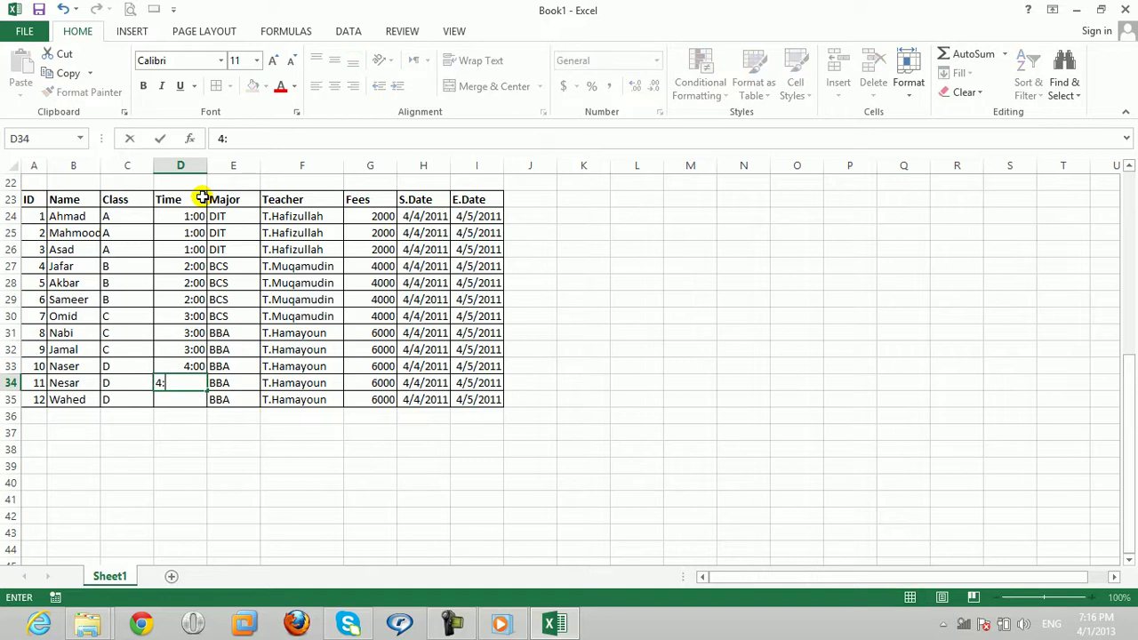
key(ctrl+Down)
text(4)
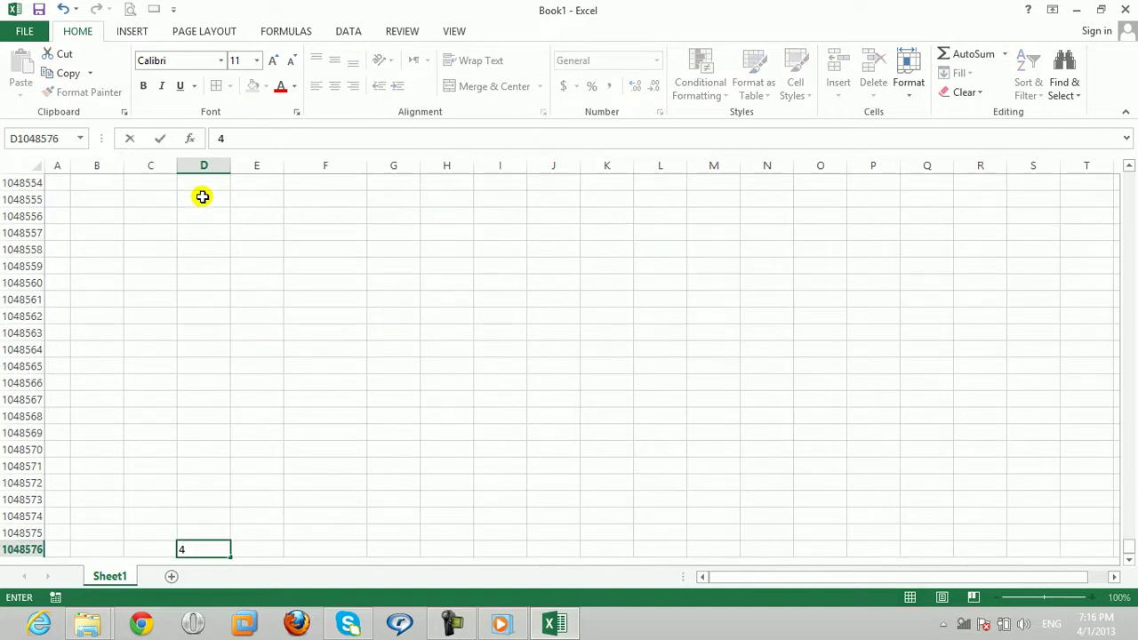
key(ctrl+Up)
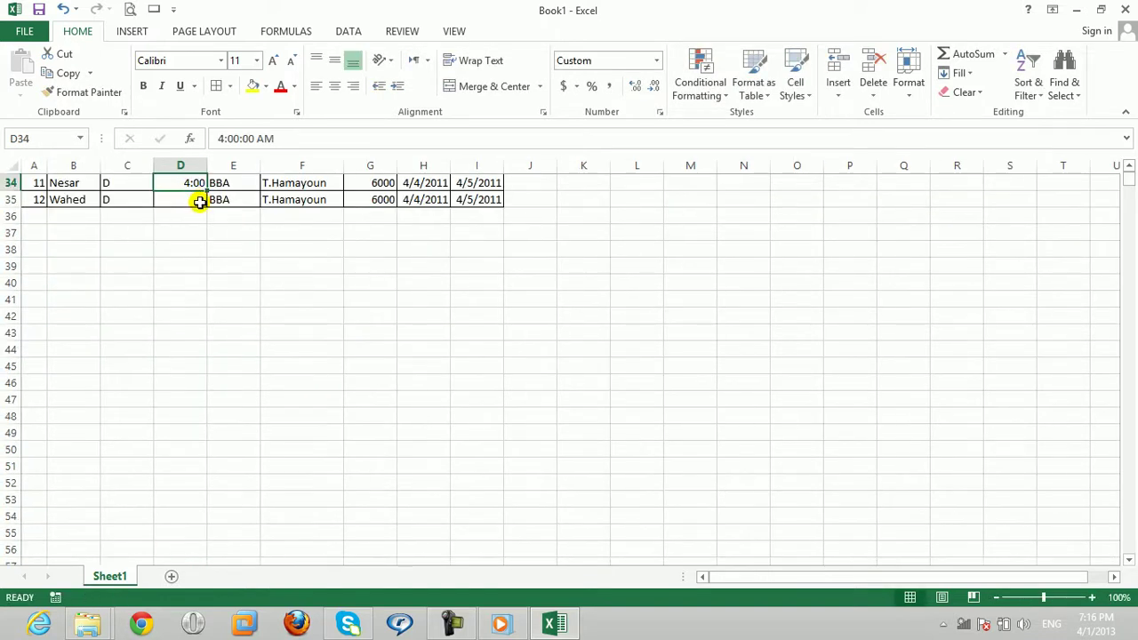
click(191, 199)
text(4)
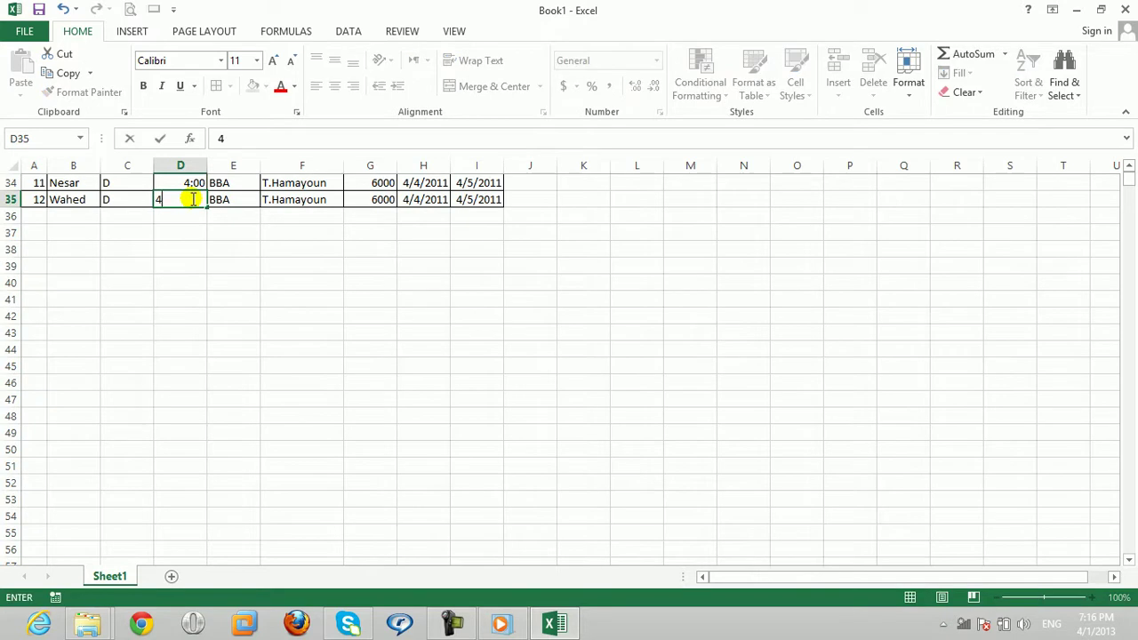
text(:00)
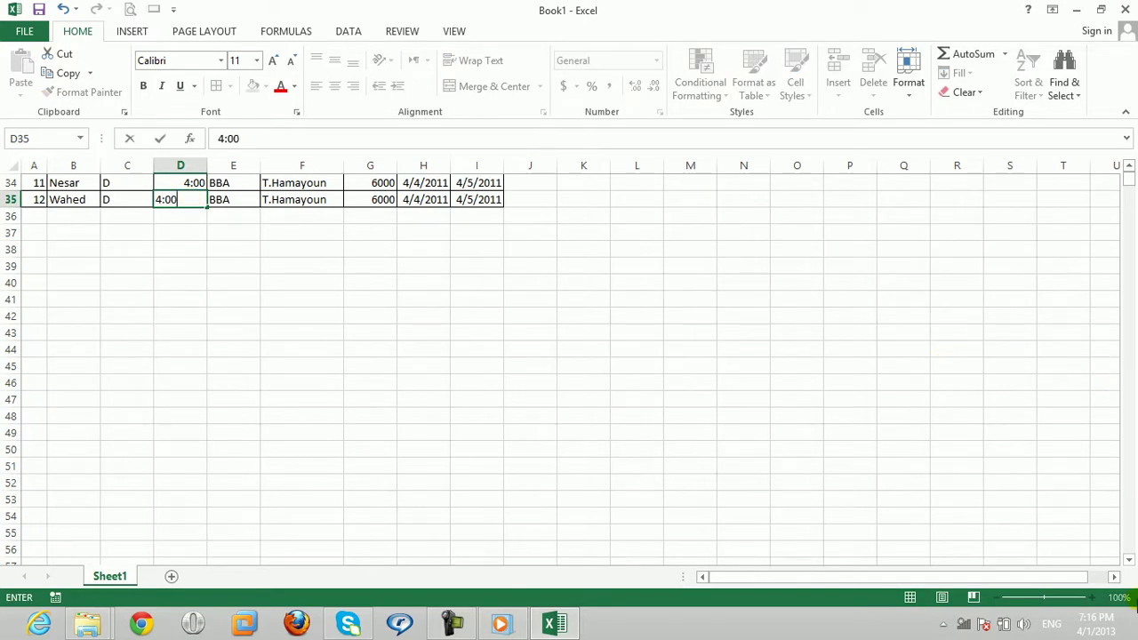
Step: Undo the accidental entry in Fees cell G26 on row 26
drag(1127, 183, 1127, 181)
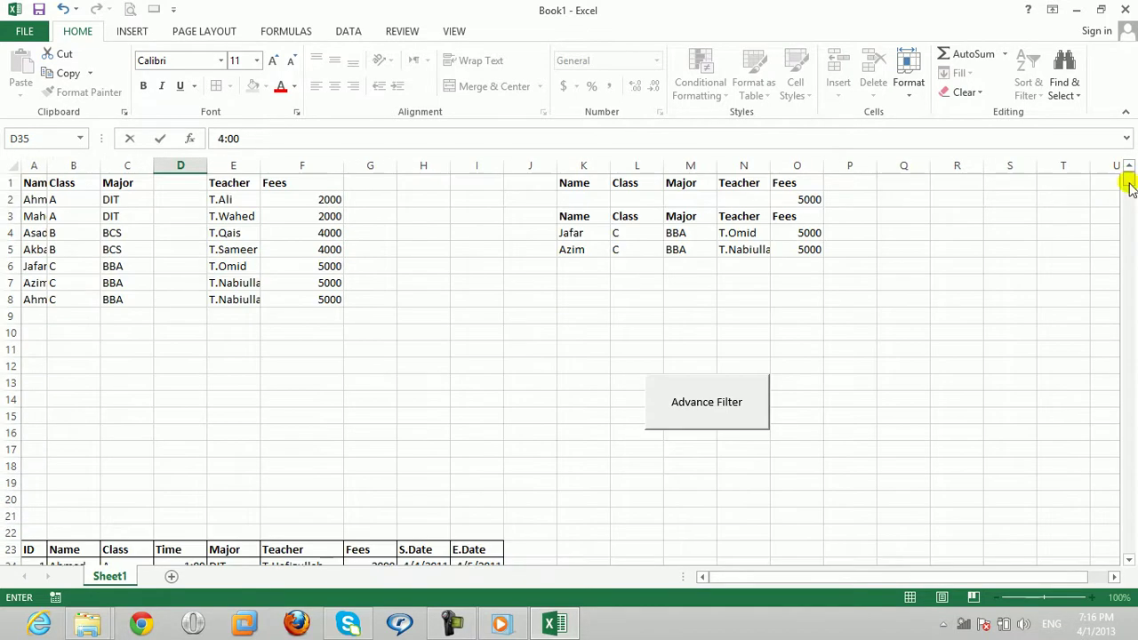
click(1129, 558)
click(1128, 558)
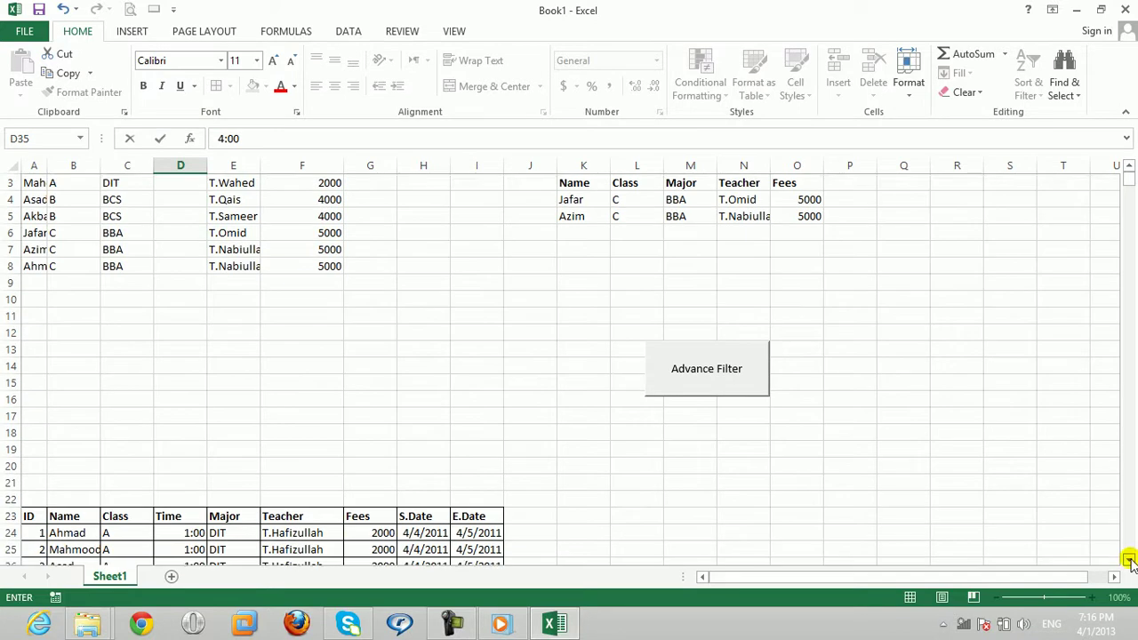
click(1128, 558)
click(1128, 558)
click(1128, 560)
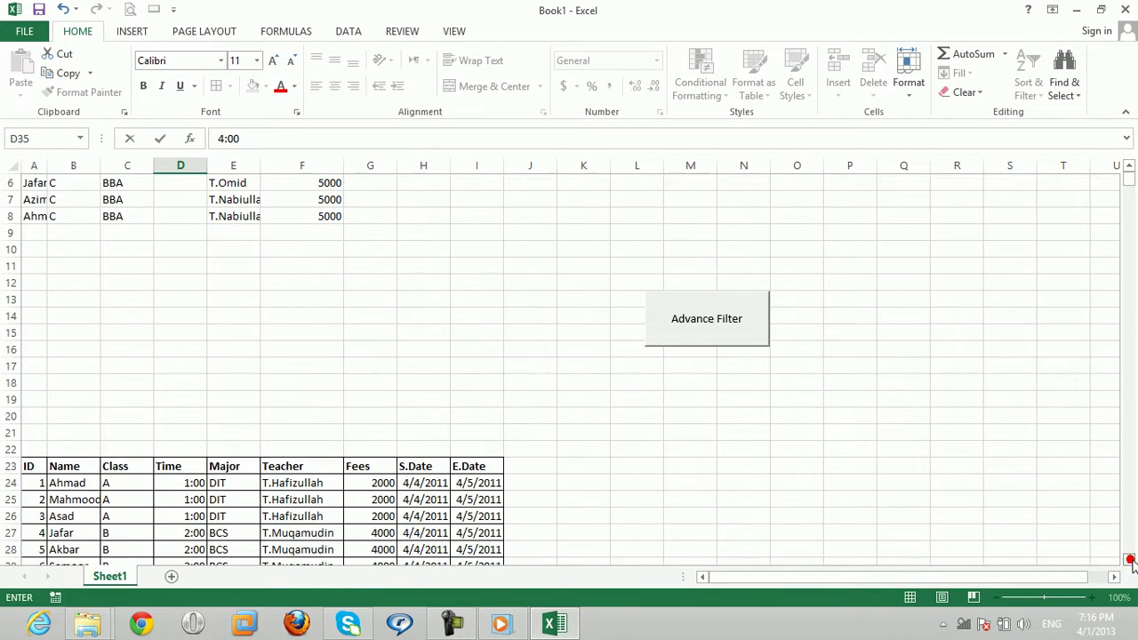
click(1129, 560)
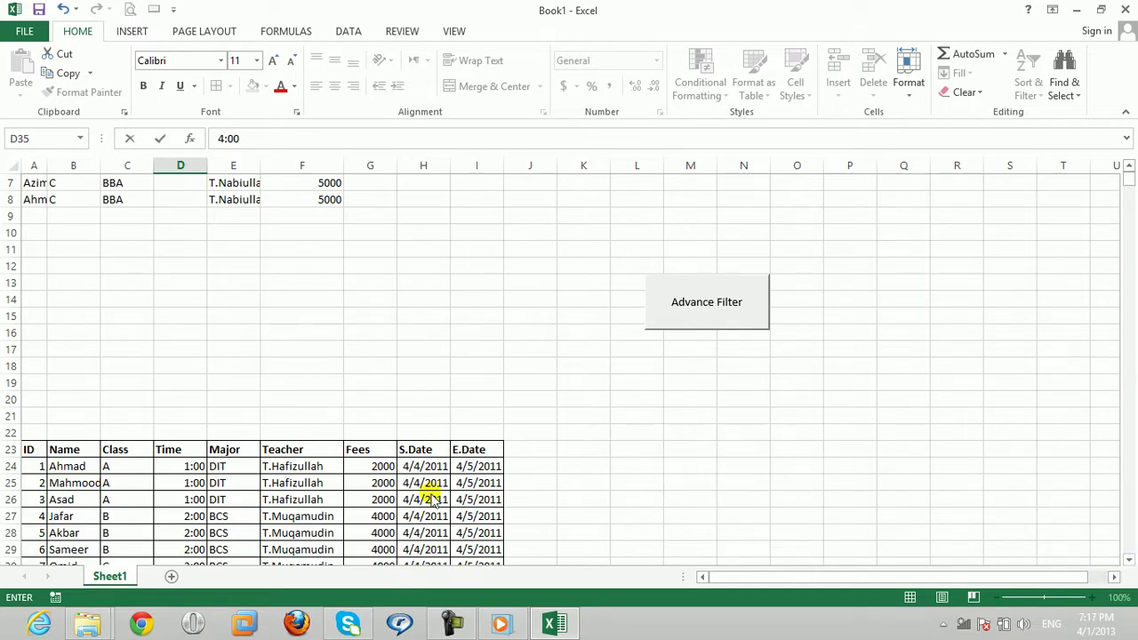
drag(386, 499, 1133, 502)
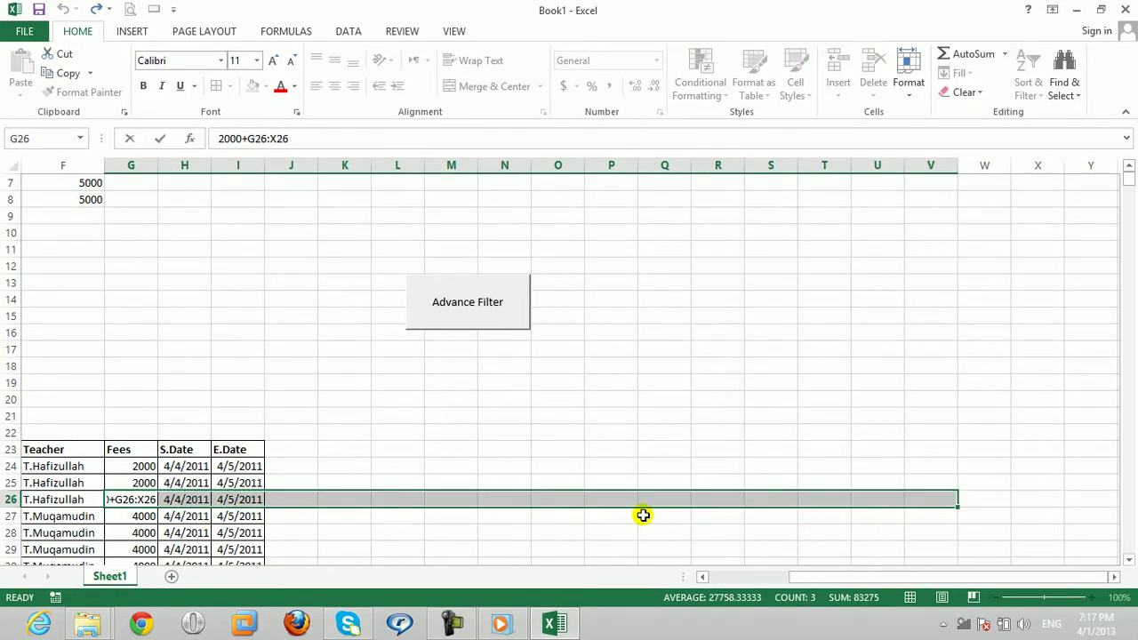
click(131, 499)
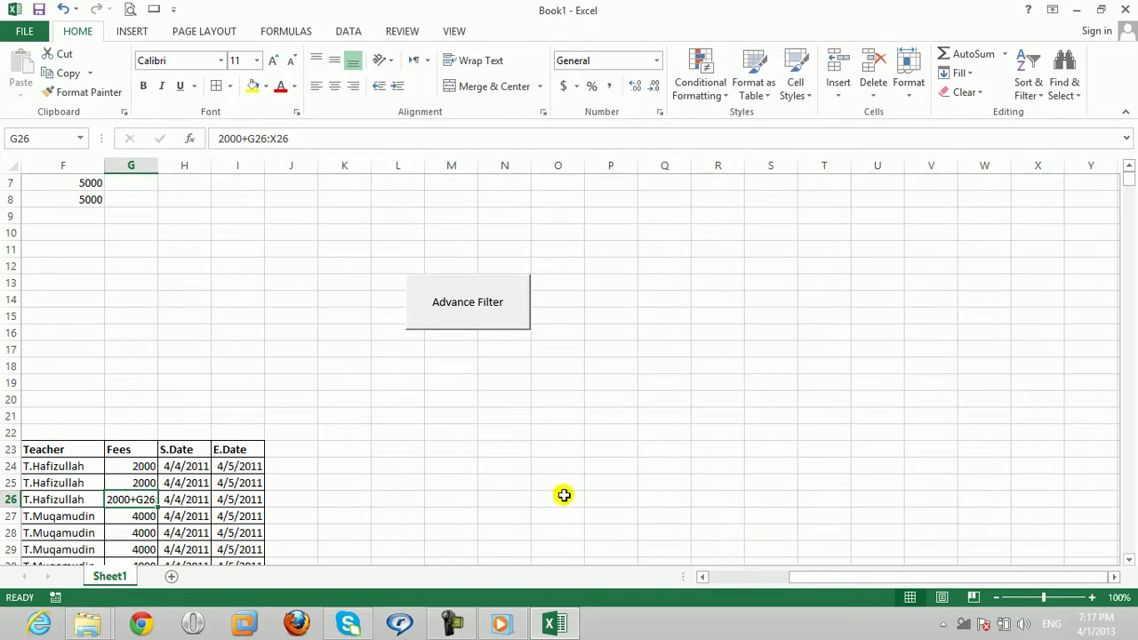
key(ctrl+z)
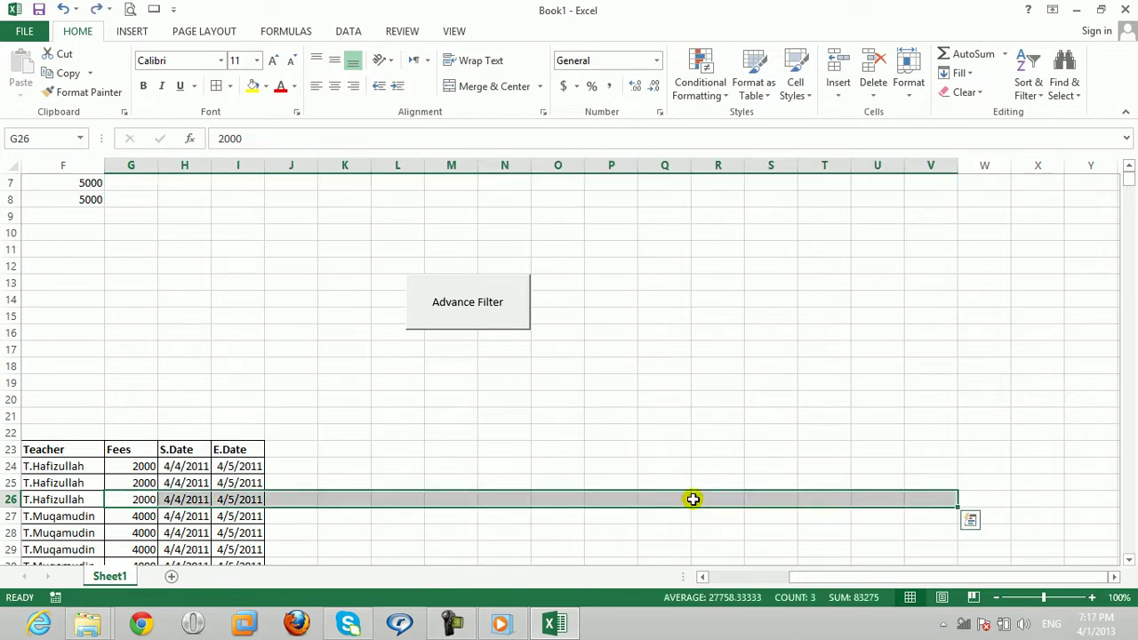
click(123, 501)
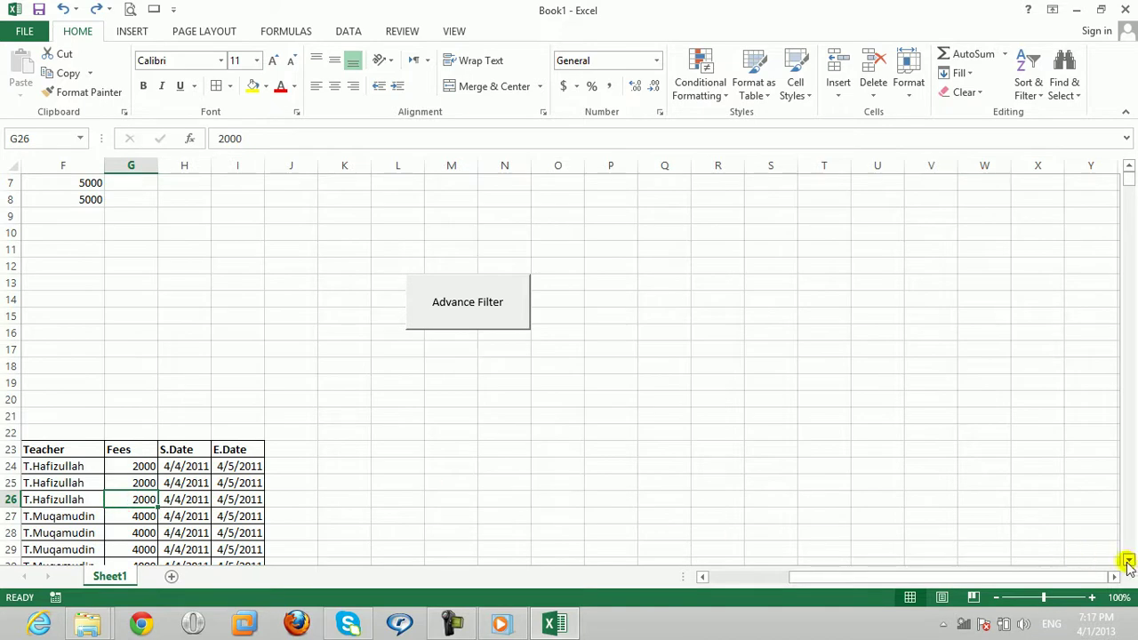
Step: Select the whole student table A23:I35, ID through E.Date
click(1128, 561)
click(1129, 561)
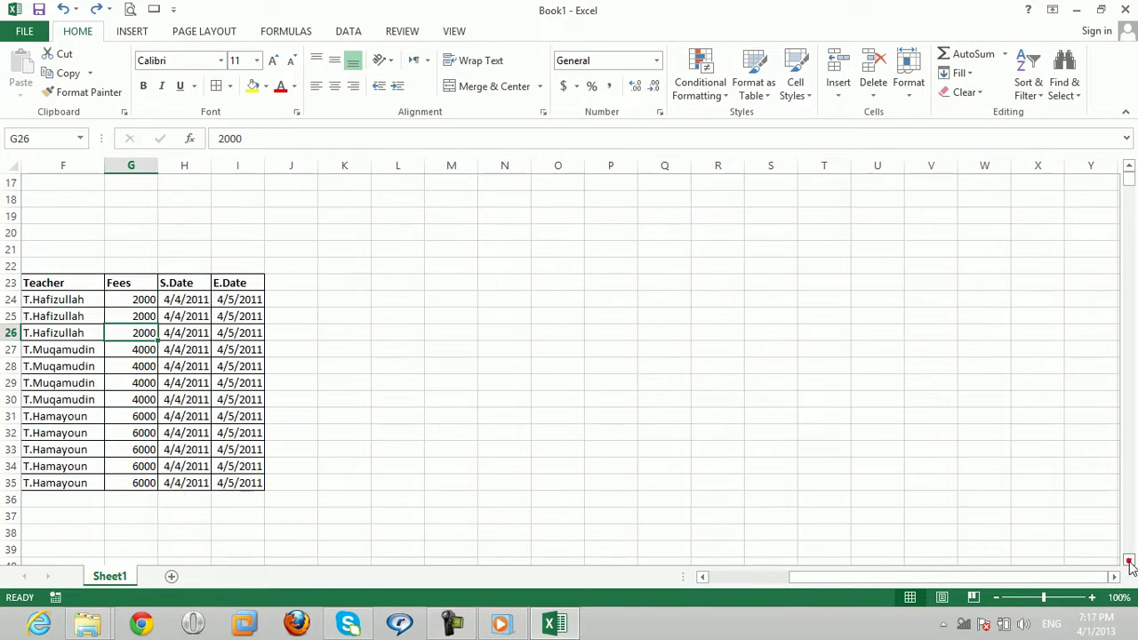
drag(916, 579, 707, 582)
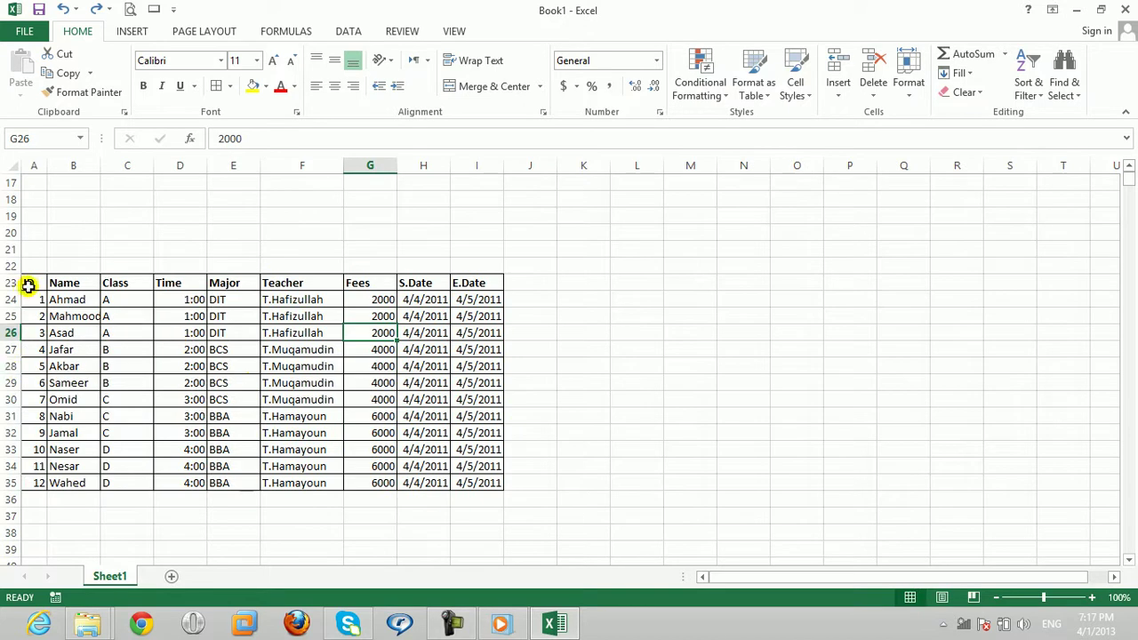
drag(28, 280, 483, 482)
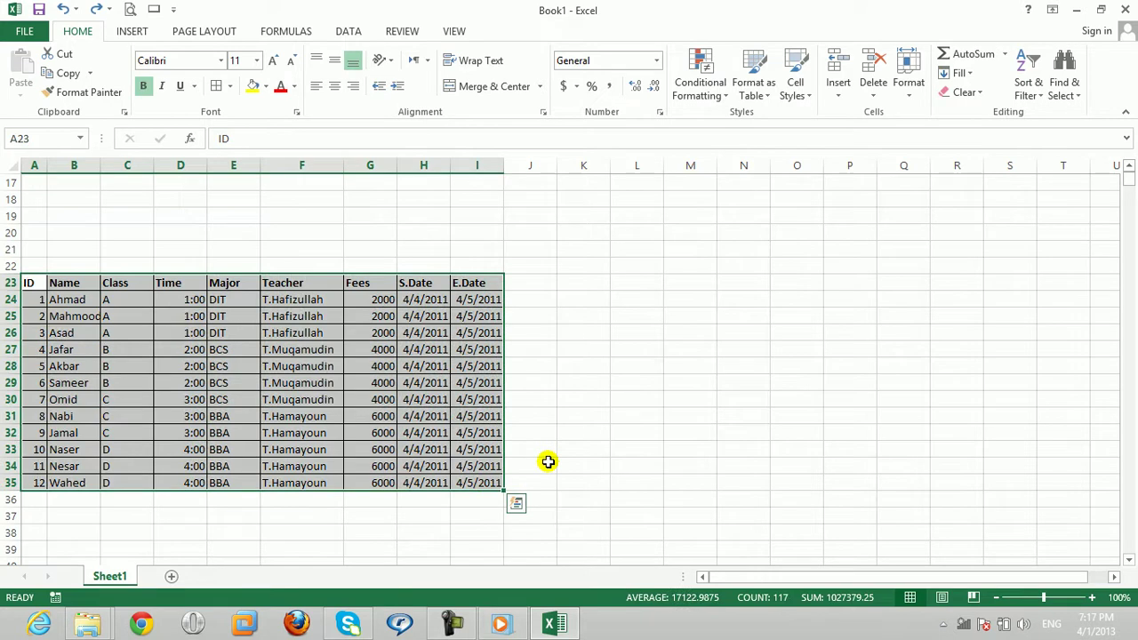
Step: Copy the student table into a new blank workbook at A1
key(ctrl+c)
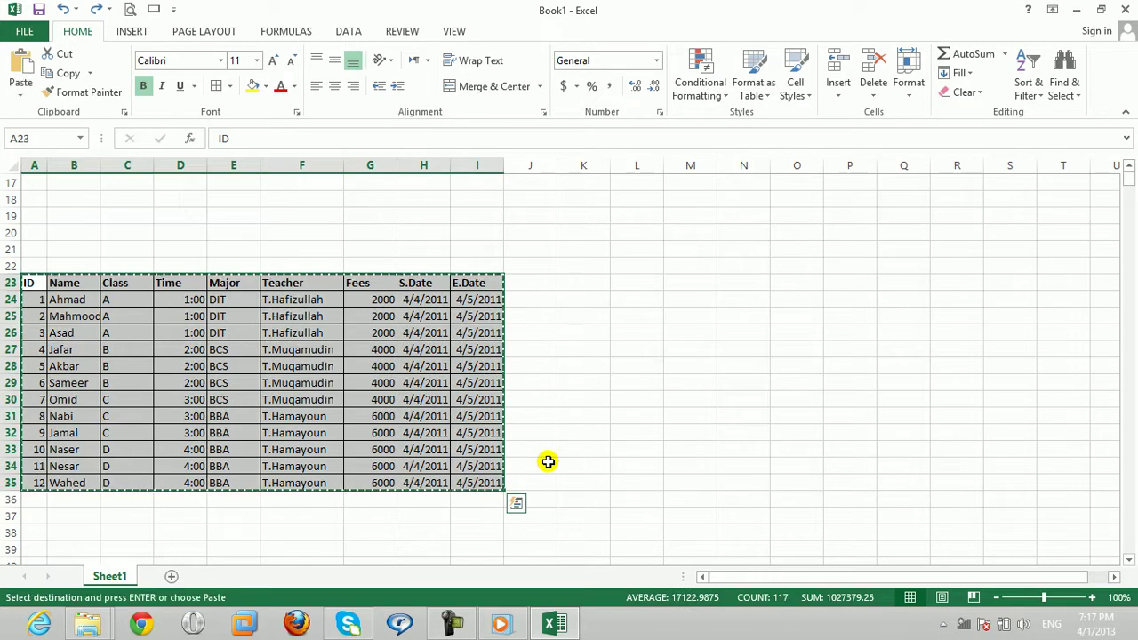
key(ctrl+n)
key(ctrl+v)
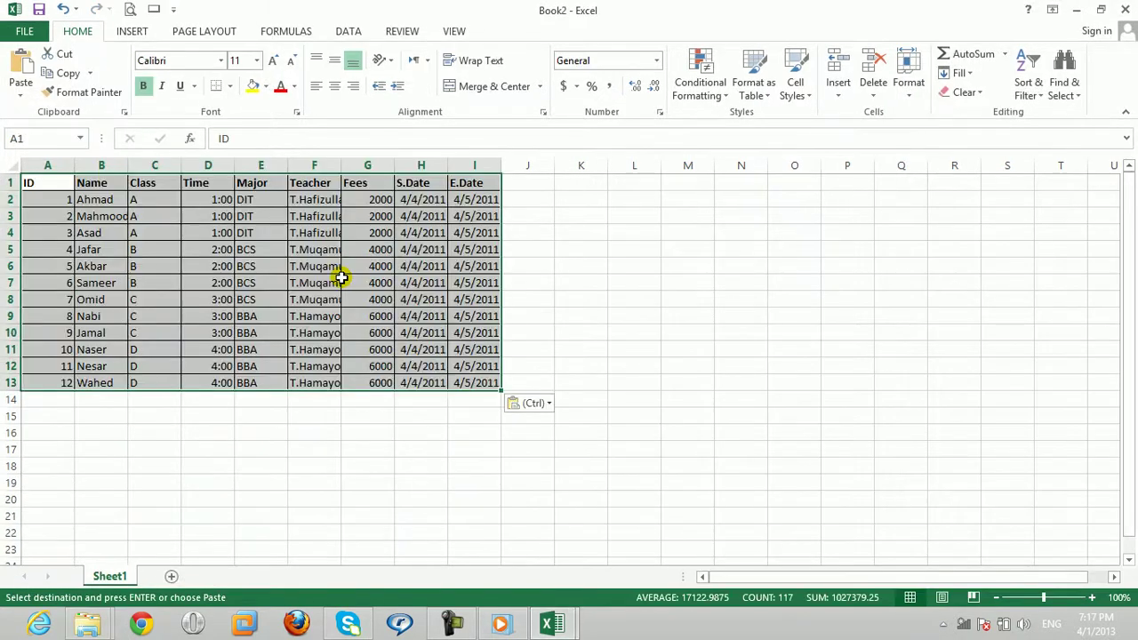
Step: Save the new workbook to the Desktop as Table
key(ctrl+s)
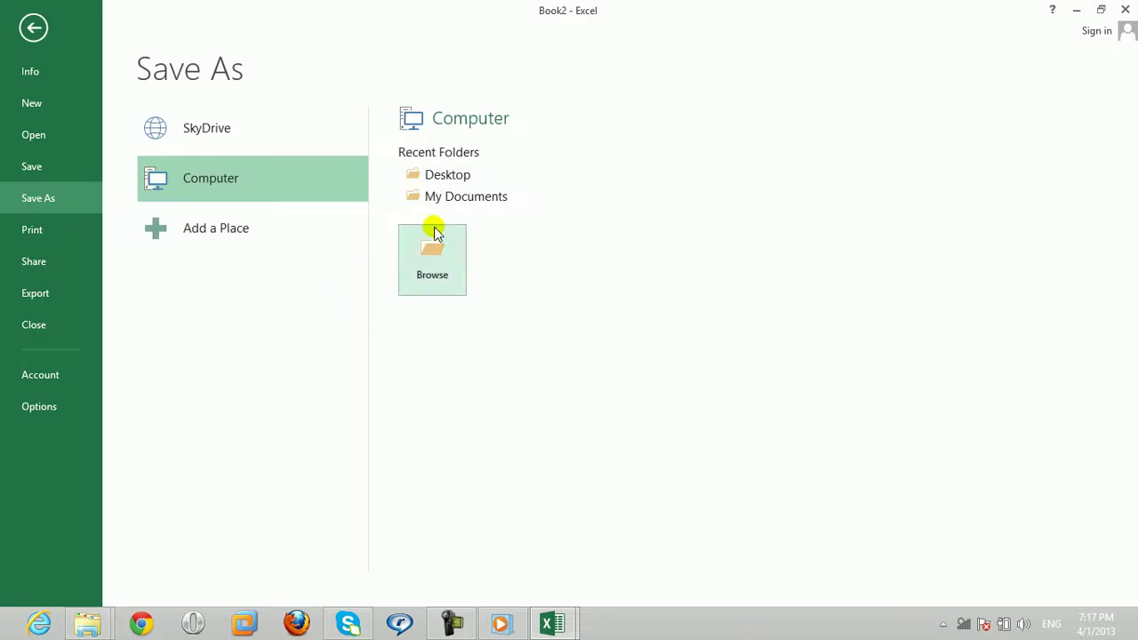
click(441, 178)
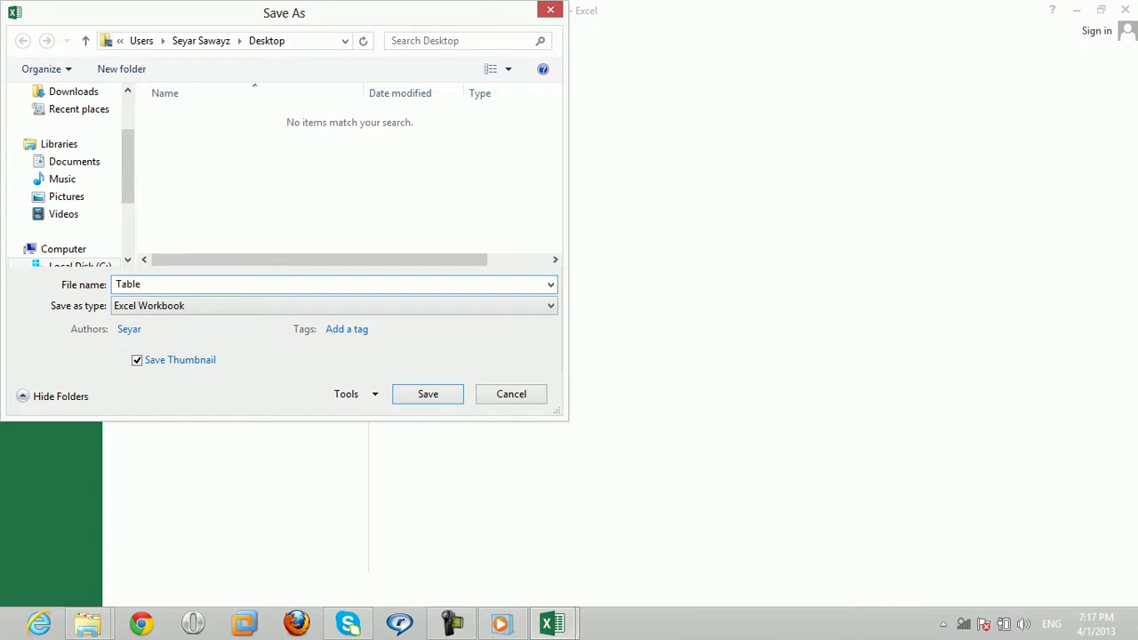
click(447, 394)
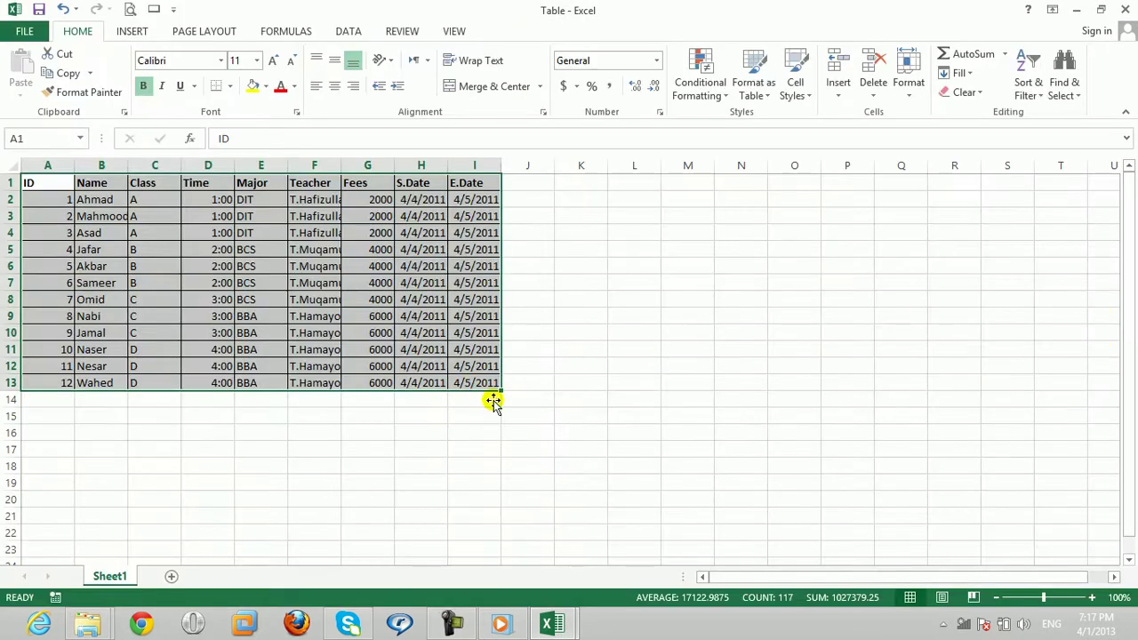
Step: Widen column F so teacher names fit and narrow the ID column A
click(50, 184)
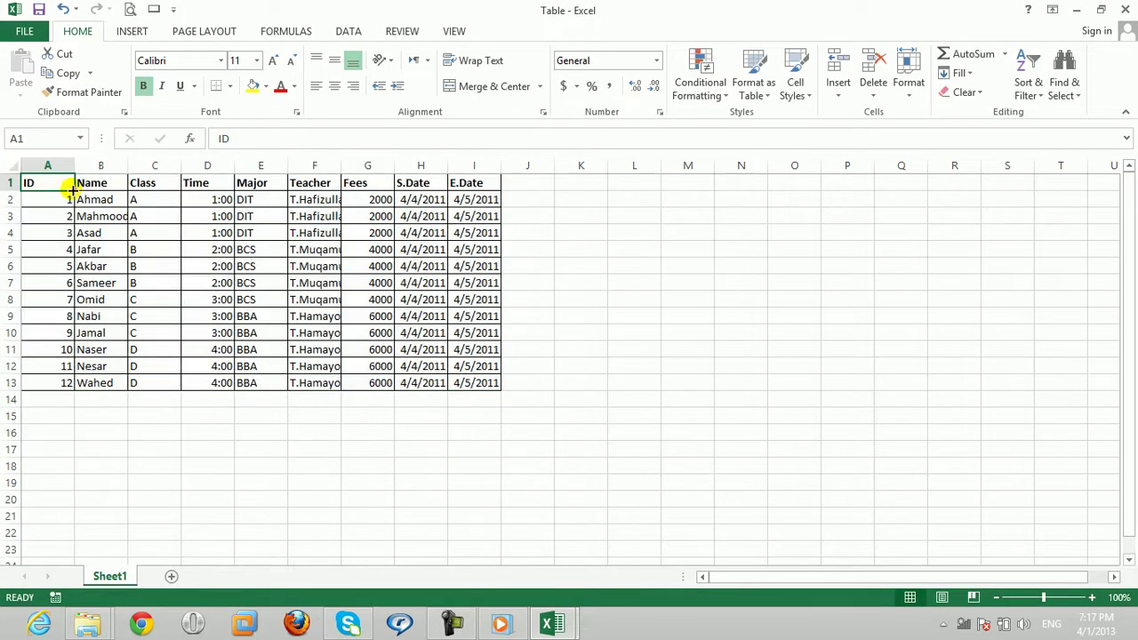
drag(341, 161, 373, 160)
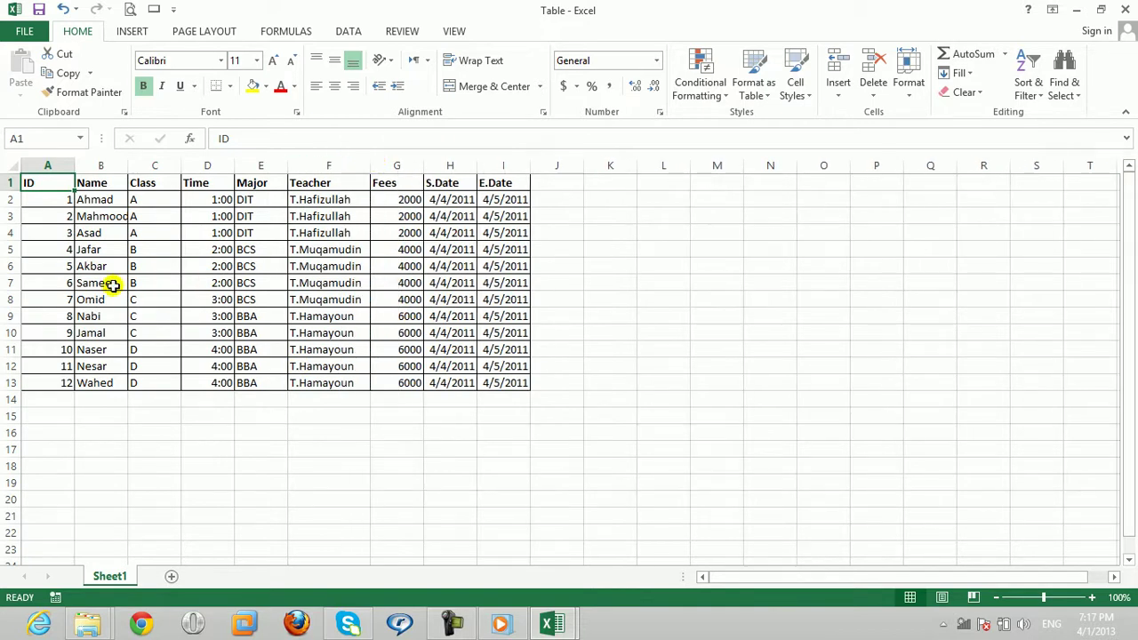
click(106, 216)
drag(75, 165, 49, 167)
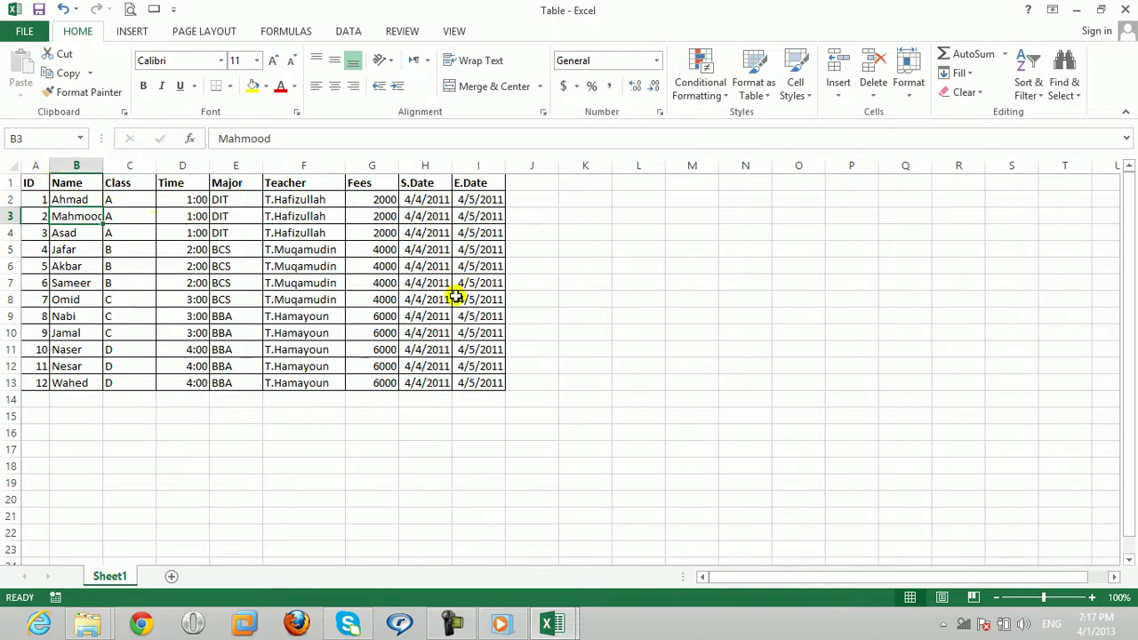
click(533, 182)
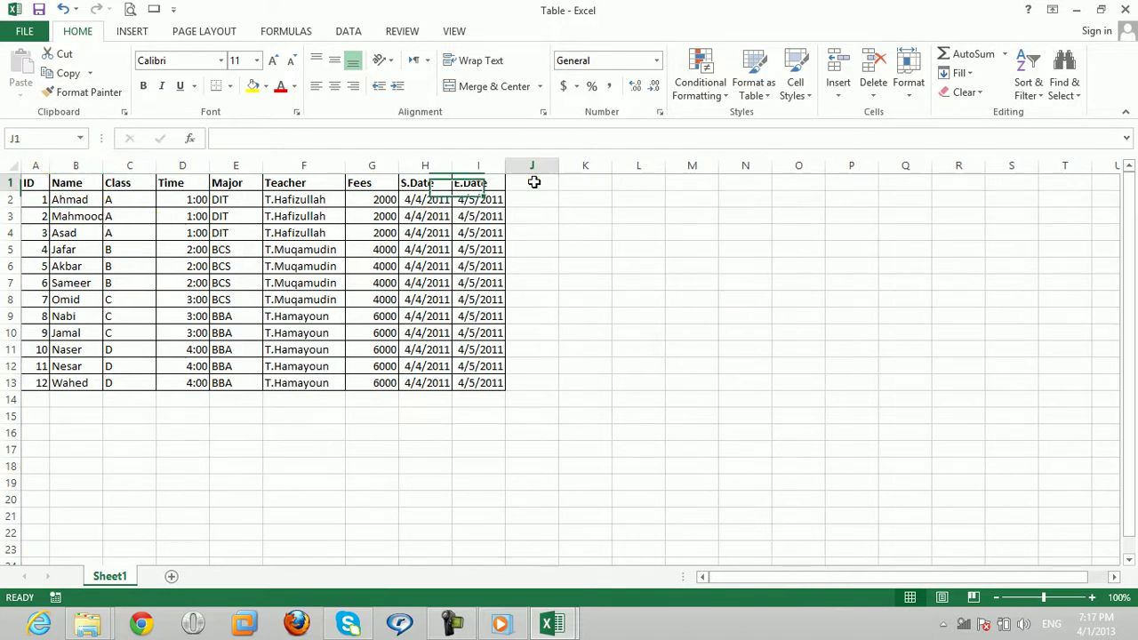
Step: On the Data tab, select the Time cells D2:D4
click(350, 34)
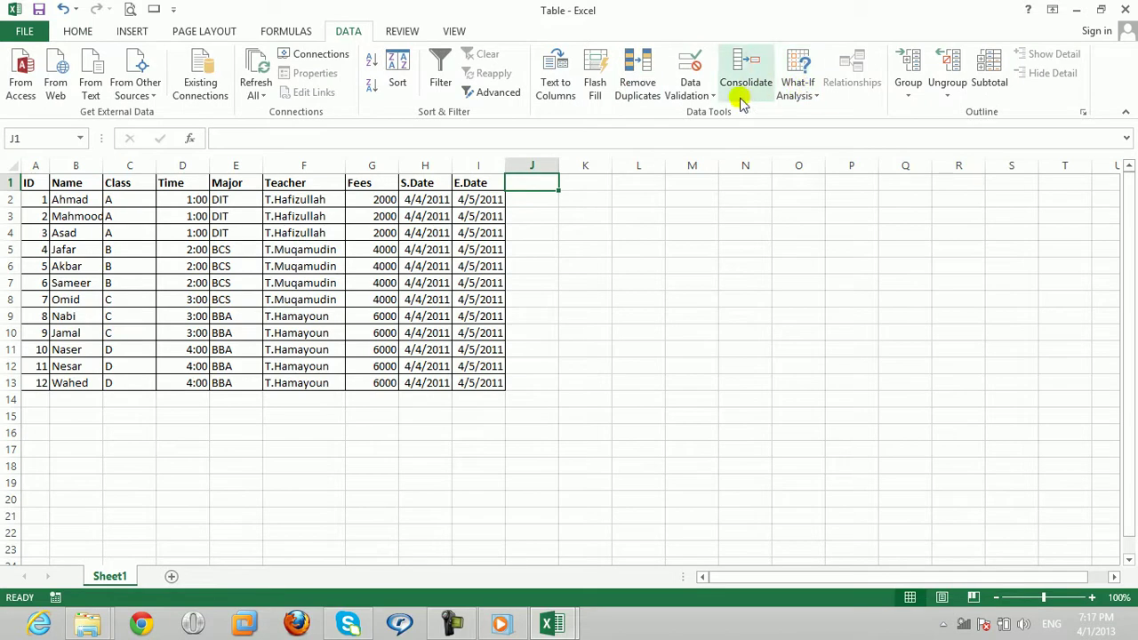
click(709, 96)
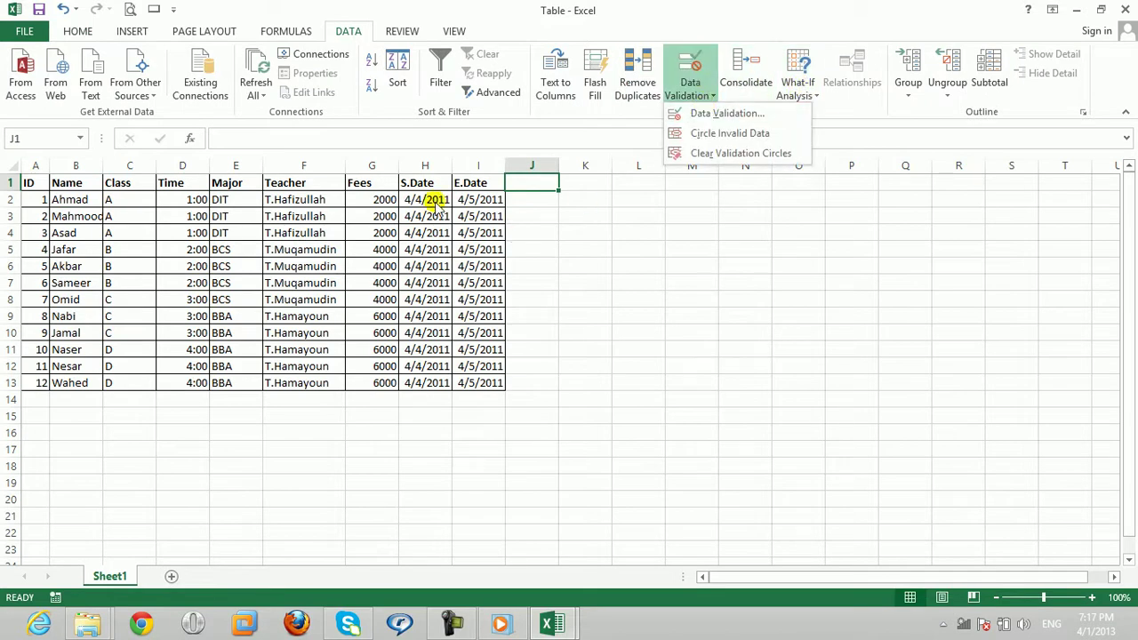
click(210, 201)
click(192, 197)
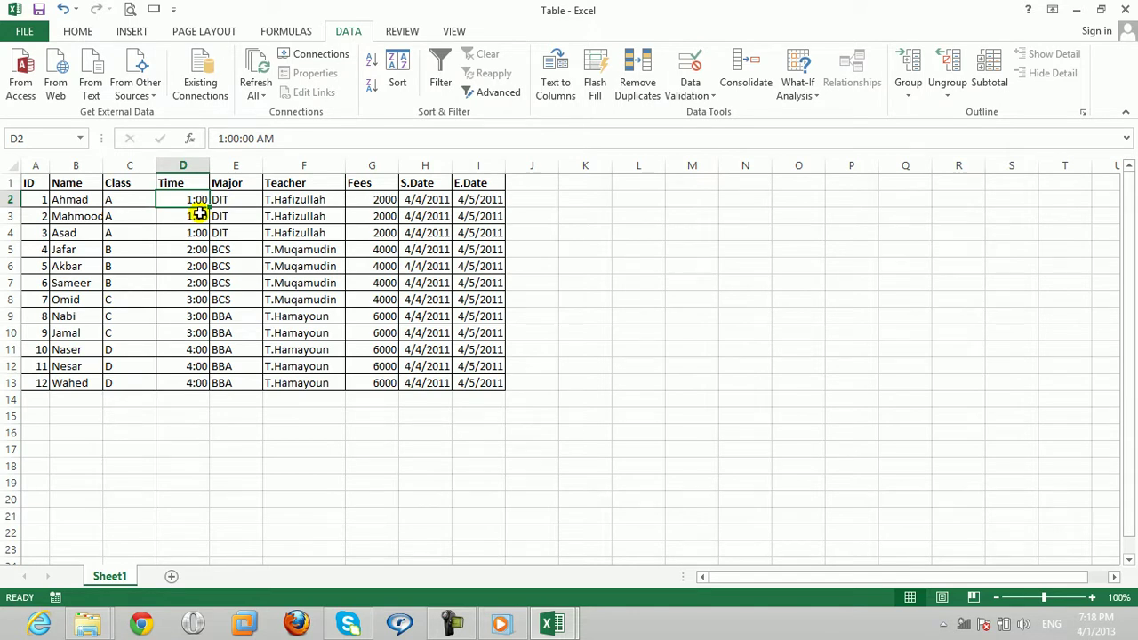
drag(199, 203, 197, 232)
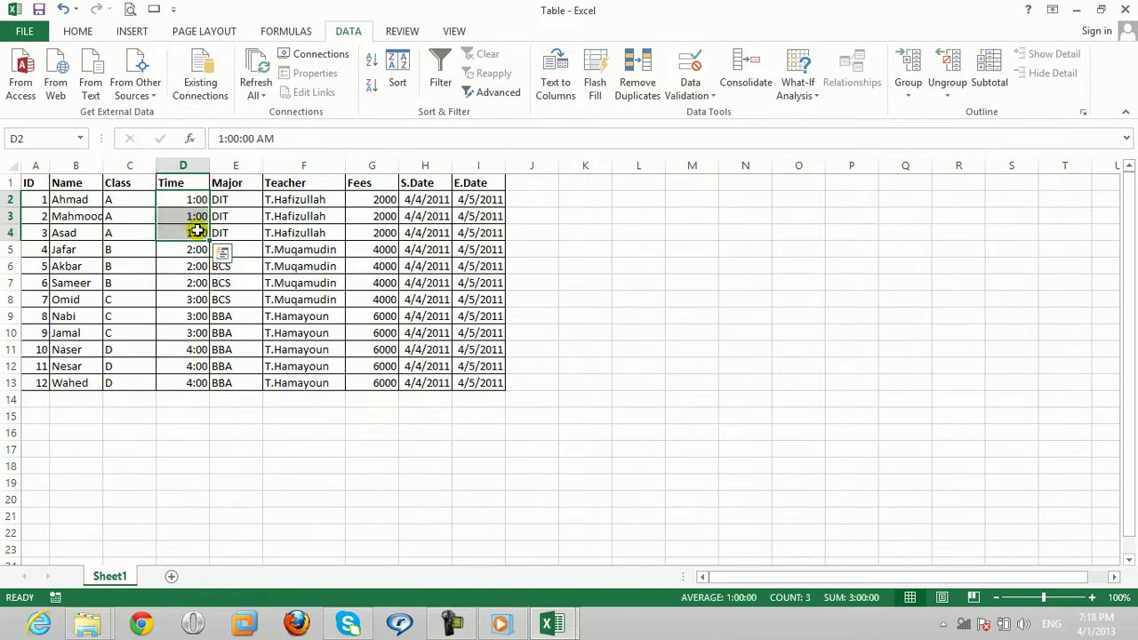
Step: Set the D2:D4 validation to allow only times less than 1:00
click(690, 94)
click(704, 114)
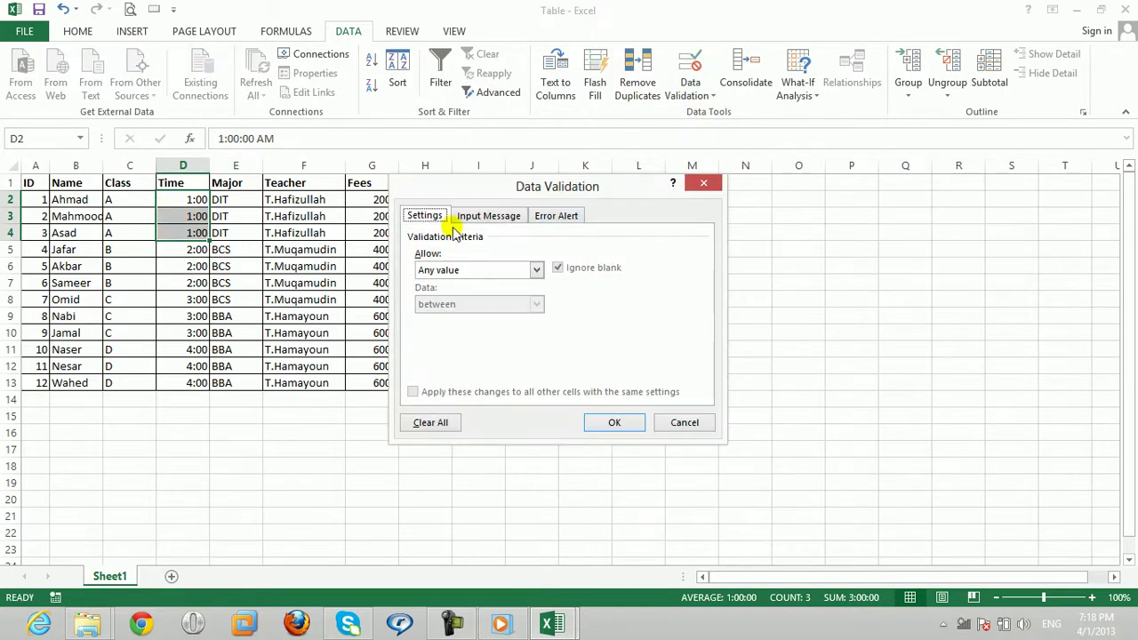
click(536, 270)
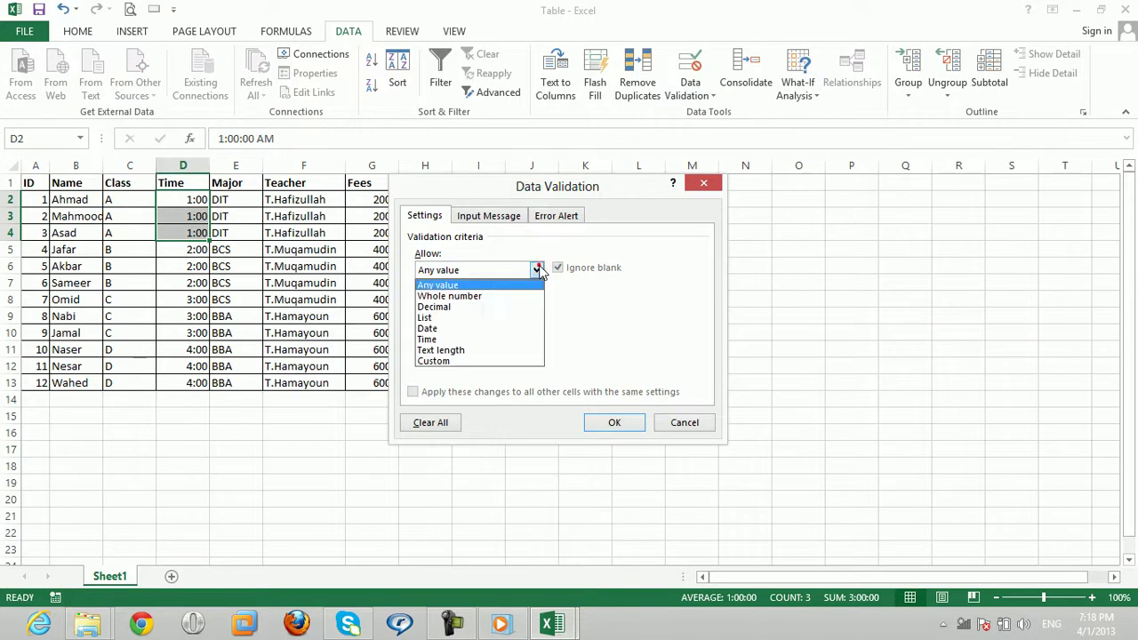
click(432, 339)
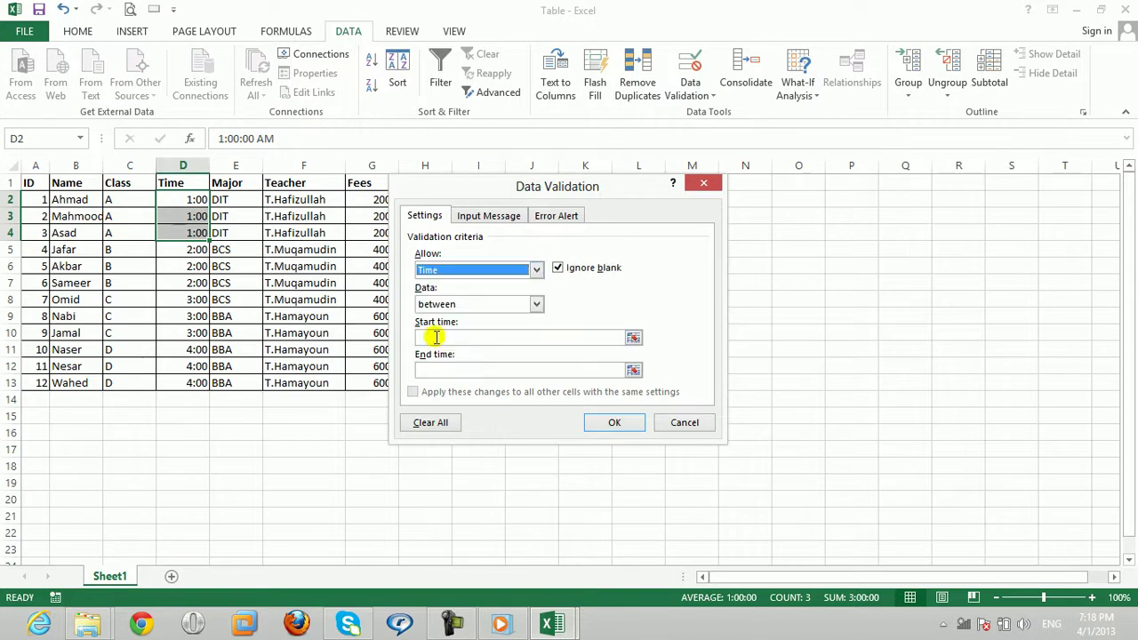
click(538, 304)
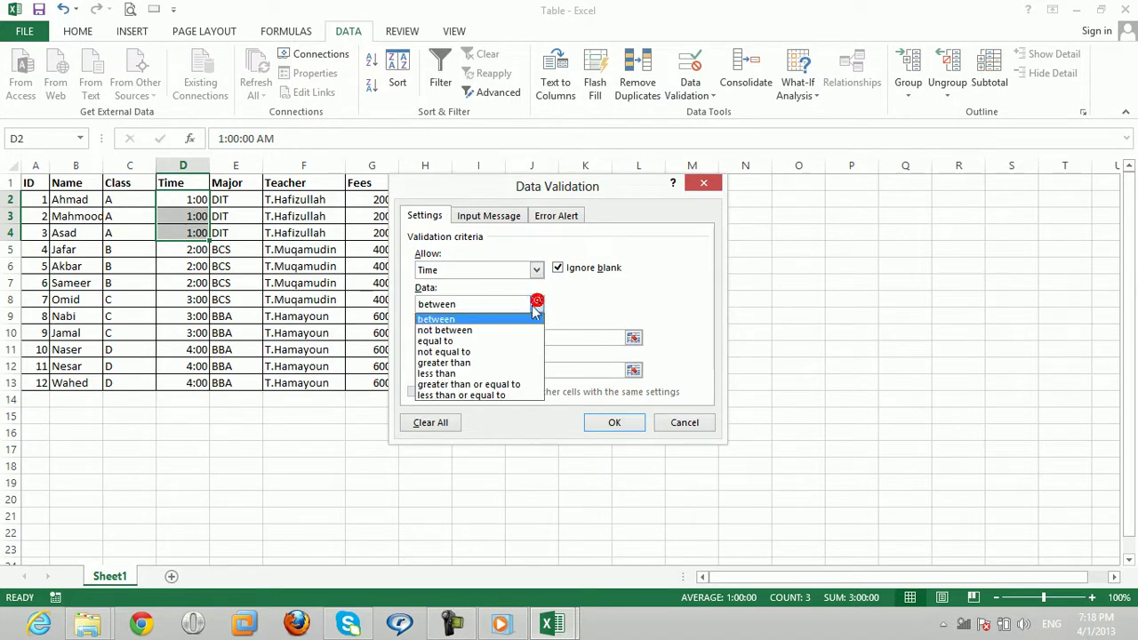
click(472, 320)
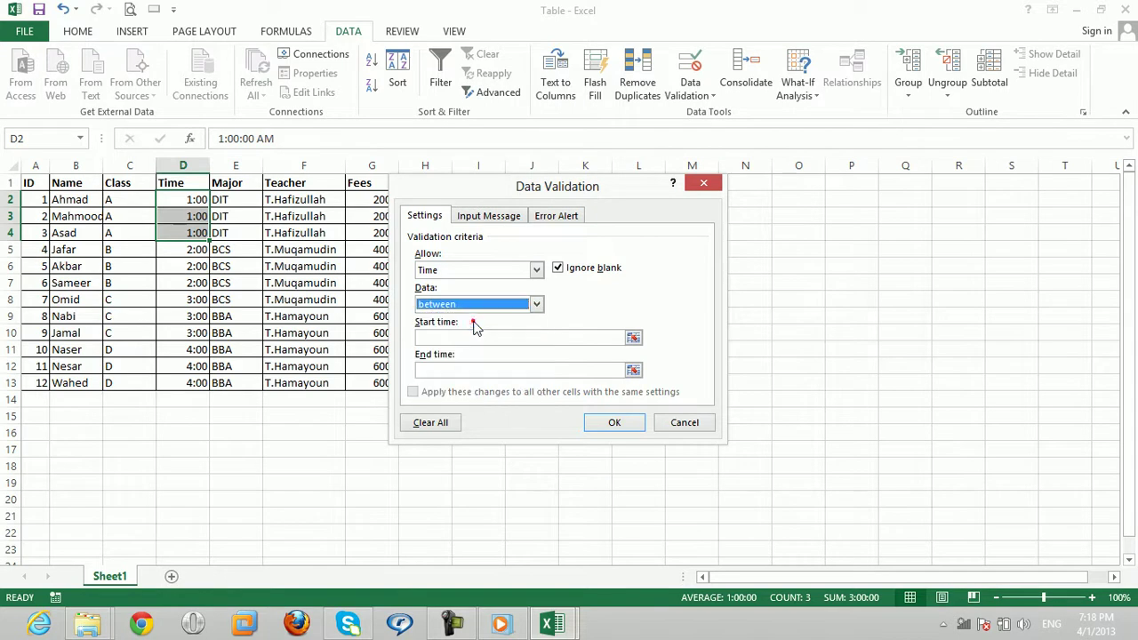
click(472, 335)
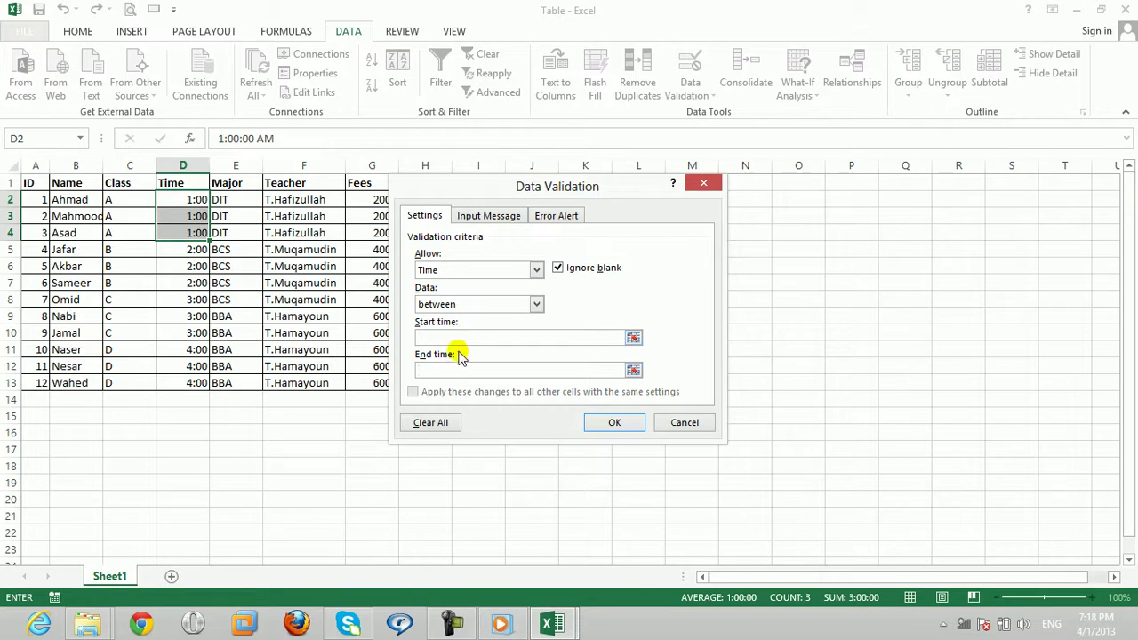
click(439, 367)
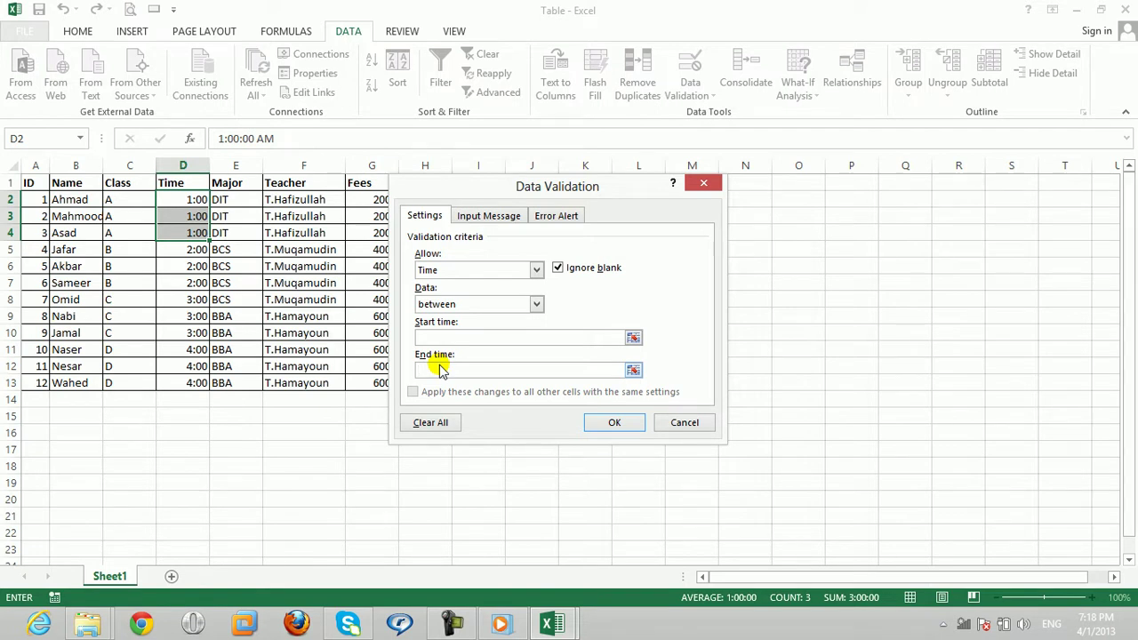
click(536, 304)
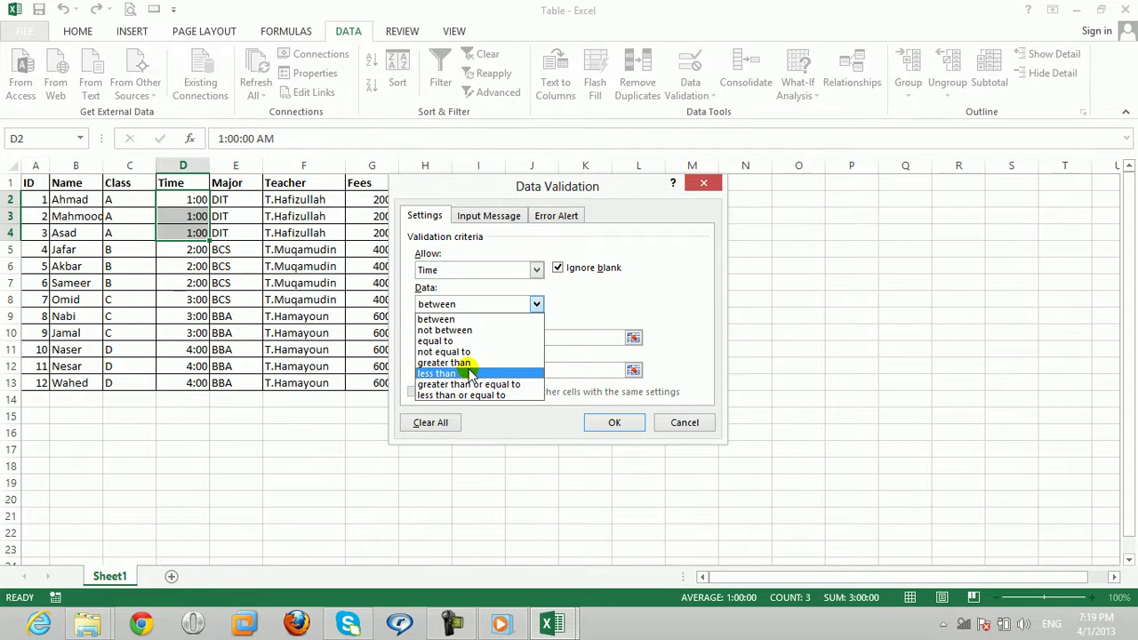
click(469, 374)
click(457, 336)
text(1:00)
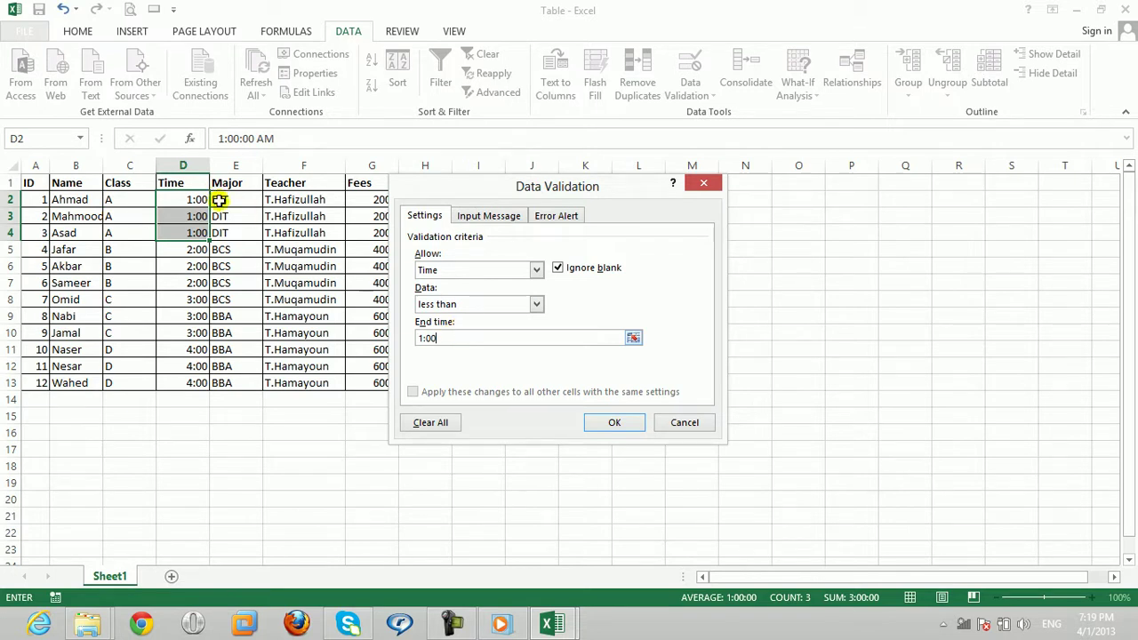
Step: Add an input message titled Please with the text 'Come On Time'
click(498, 217)
click(466, 294)
text(Please)
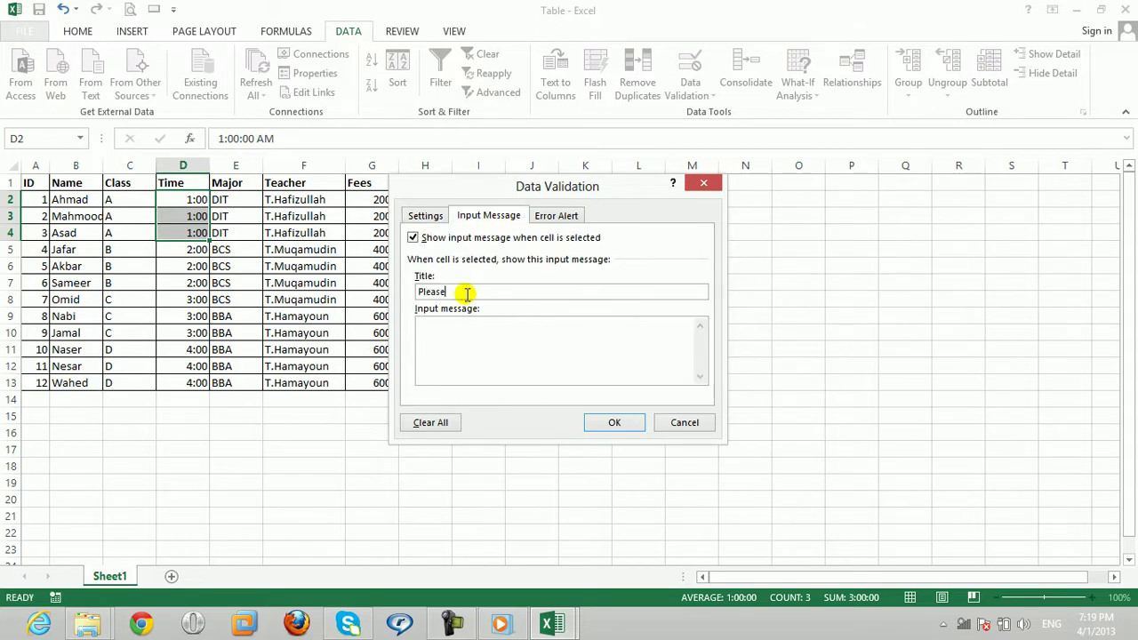
click(455, 355)
text(Com)
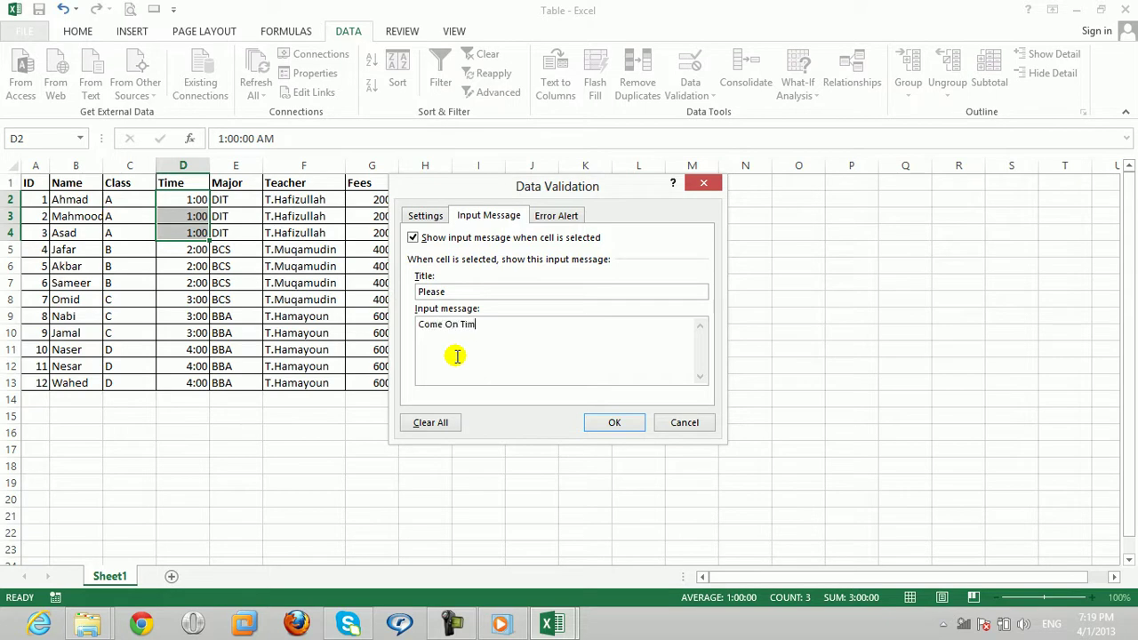
text(e On Time.)
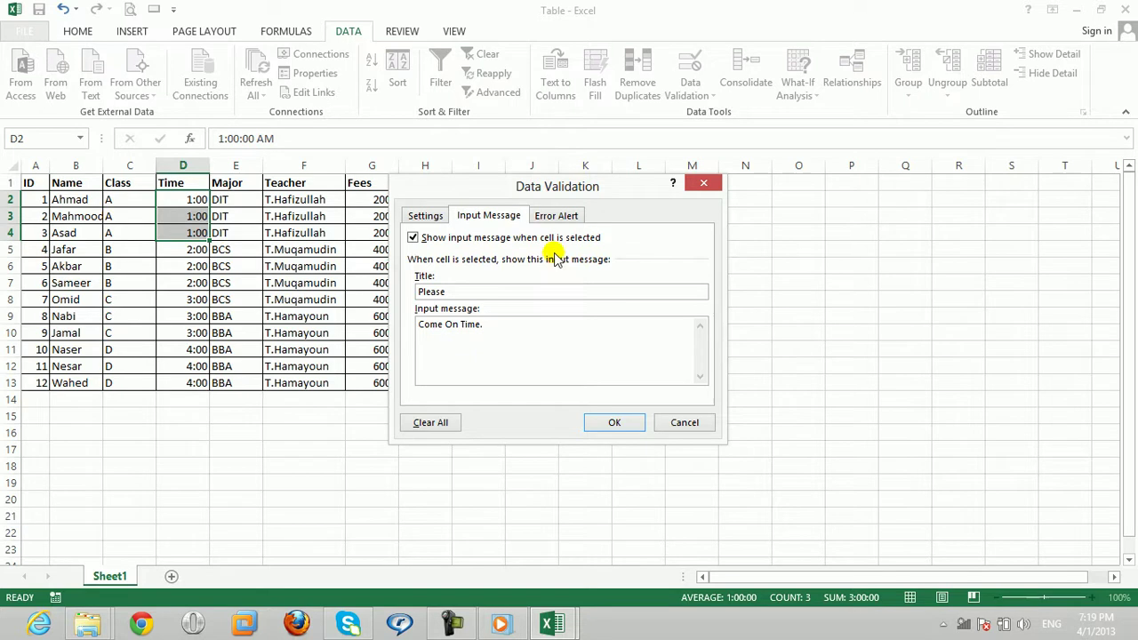
Step: Make the error alert a Warning titled Please with the message 'Go Back!'
click(557, 216)
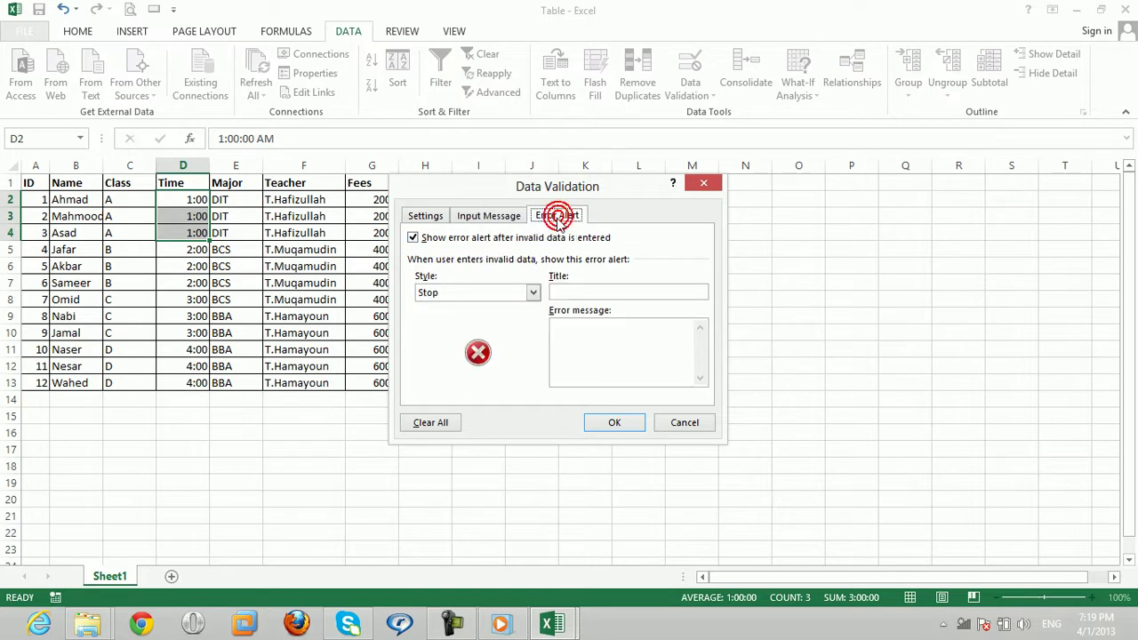
click(530, 293)
click(472, 313)
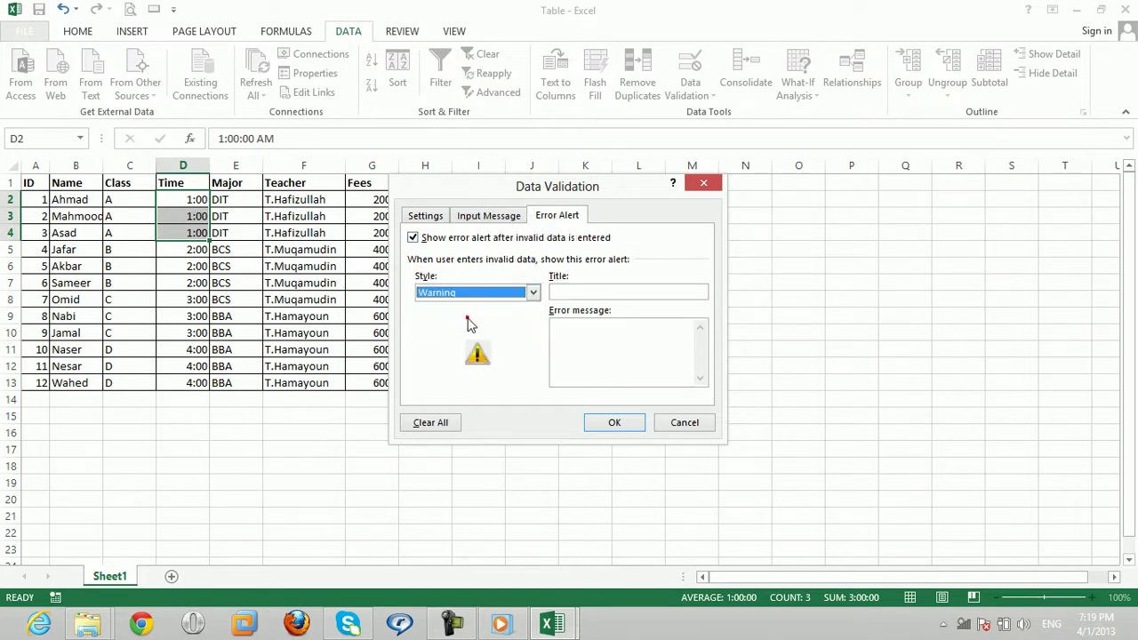
click(582, 292)
text(ease)
click(583, 364)
text(Go Back!)
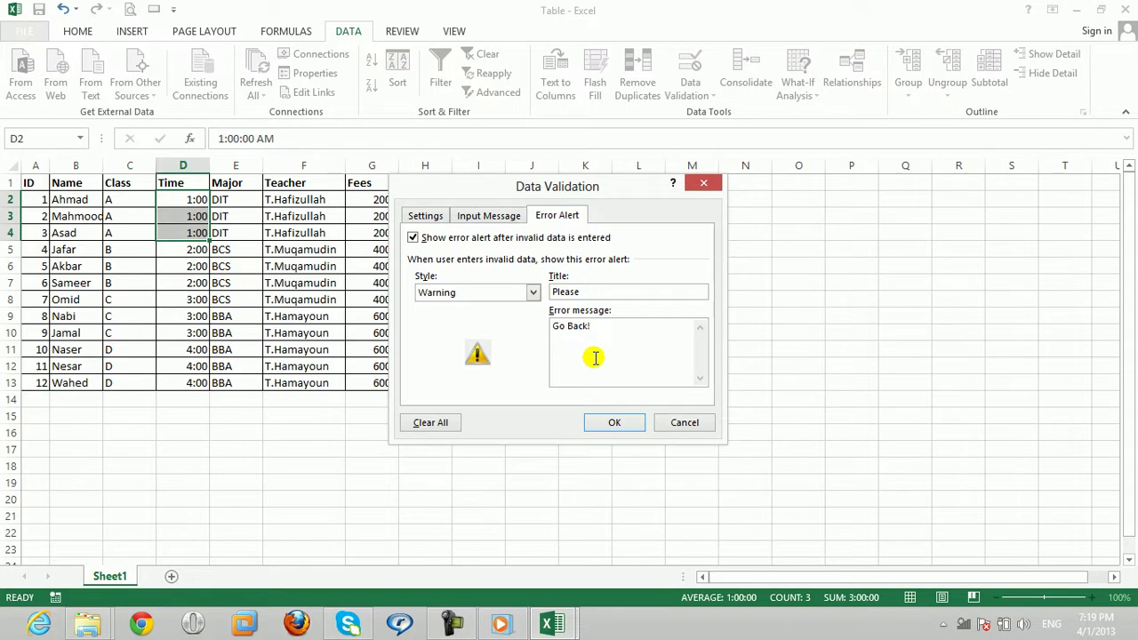
Step: Apply the time rule and test it by entering 1:5 in D2, answering the warning
click(614, 423)
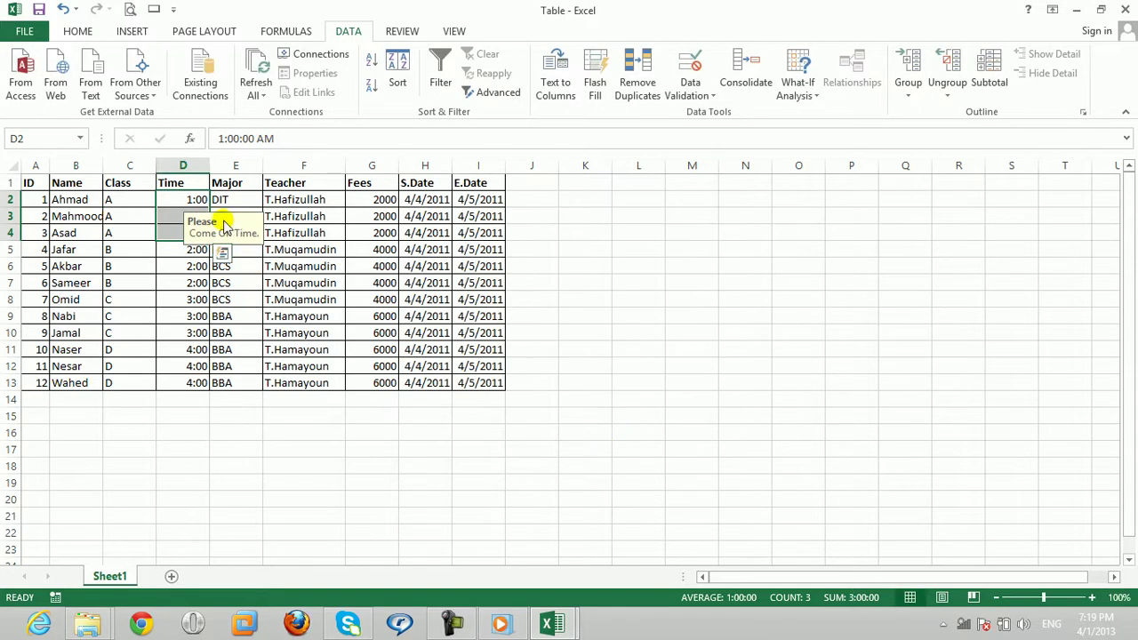
click(197, 201)
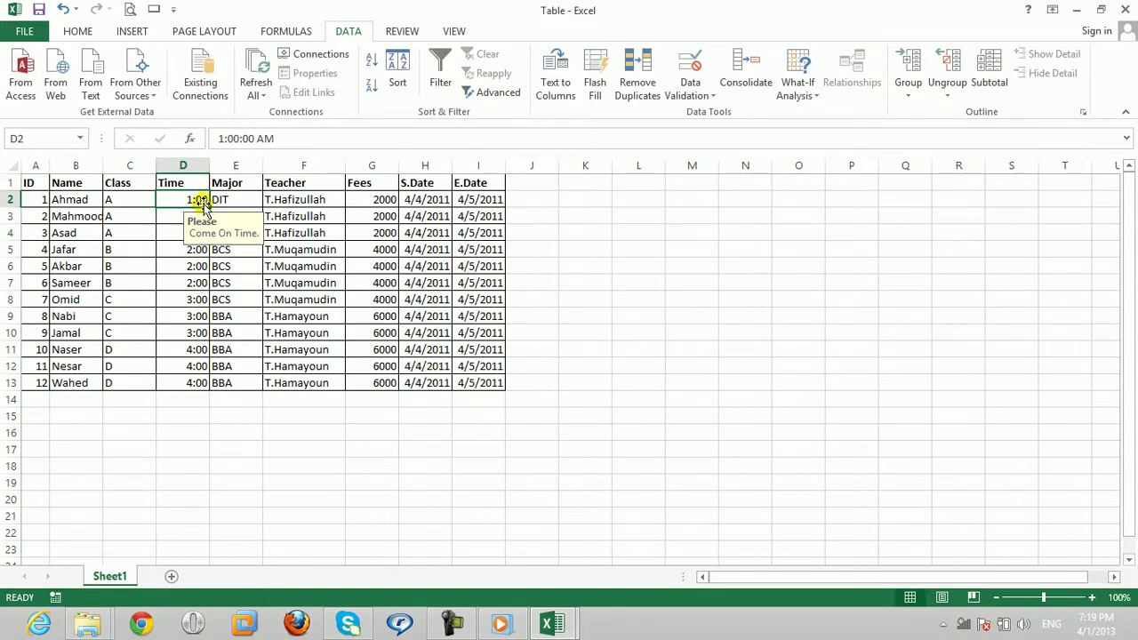
text(1)
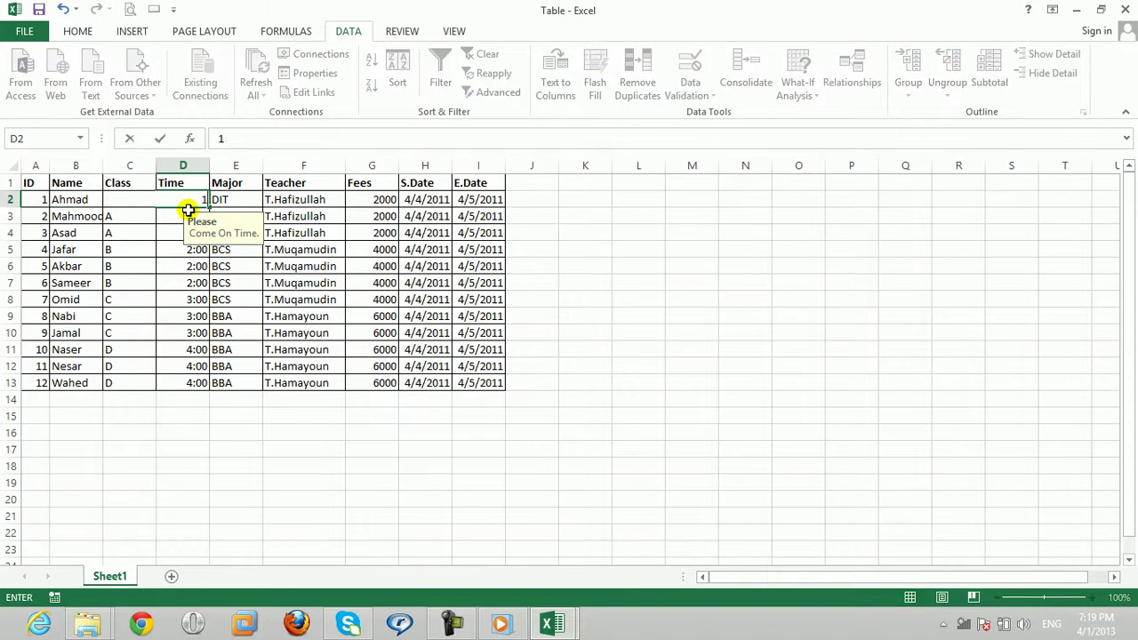
text(:5)
key(Return)
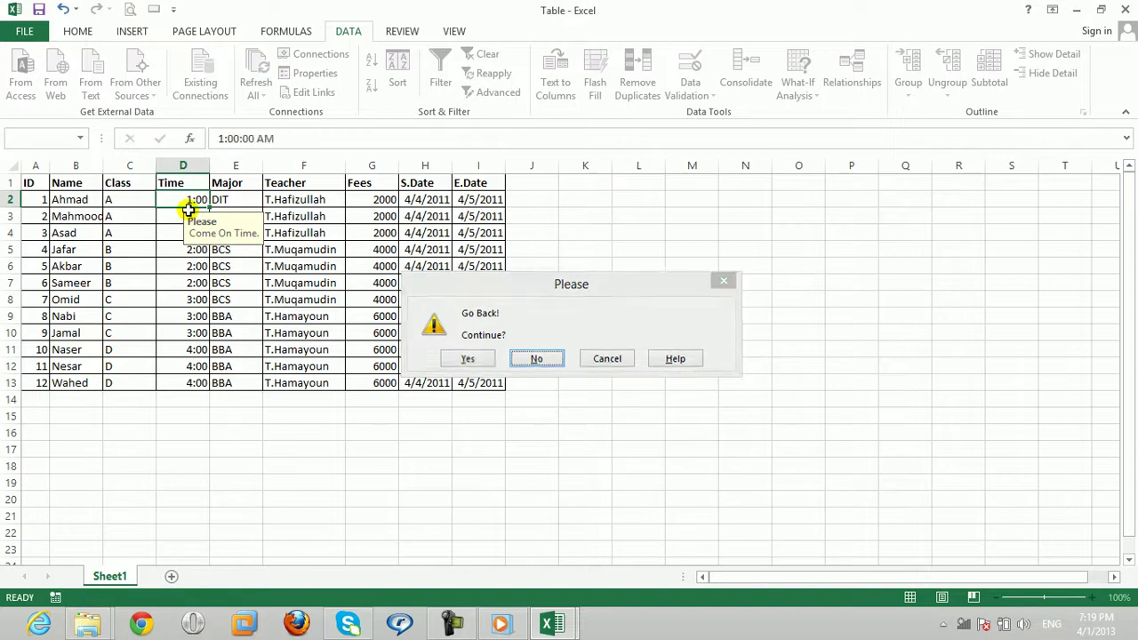
key(Return)
key(Return)
click(536, 358)
key(Return)
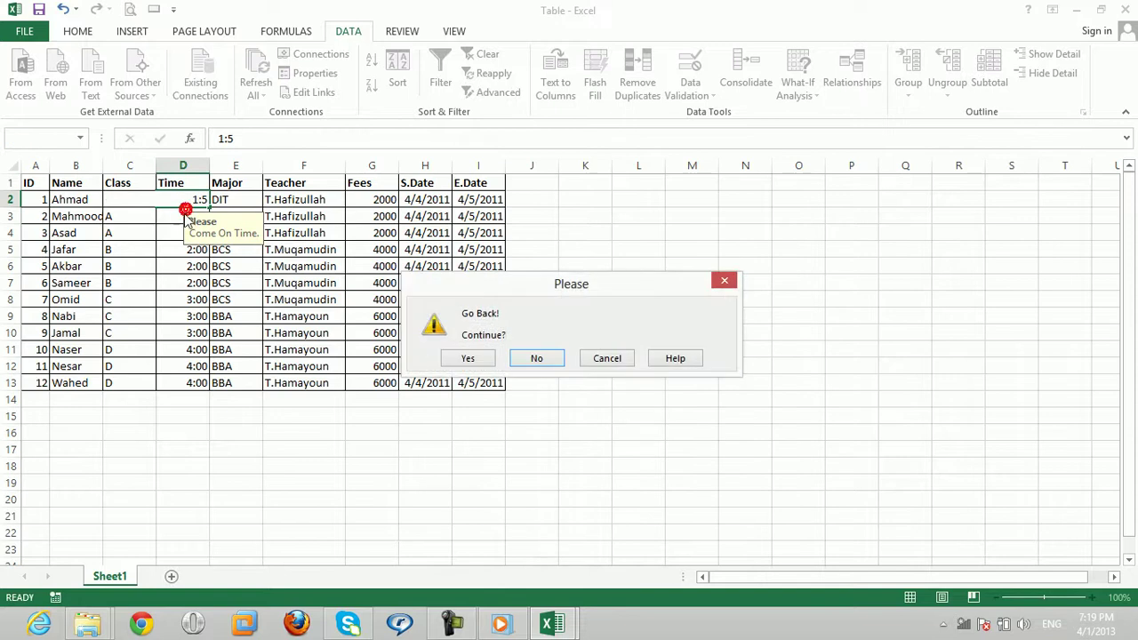
click(469, 358)
Step: Enter 1:00 in D2 and accept it despite the warning
click(187, 198)
text(1)
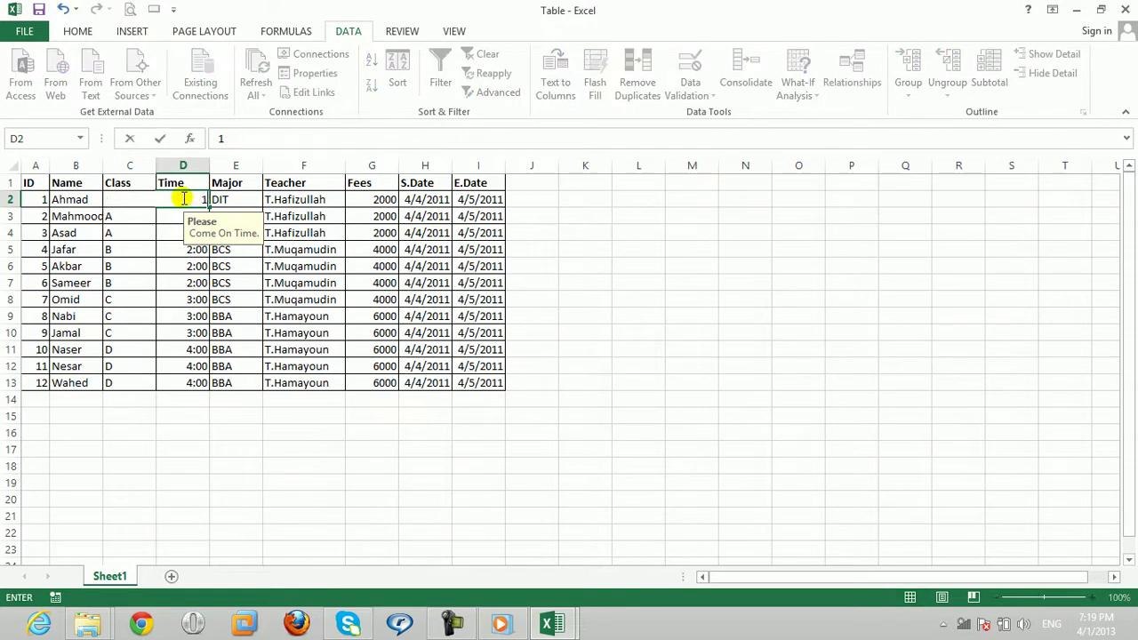
key(Return)
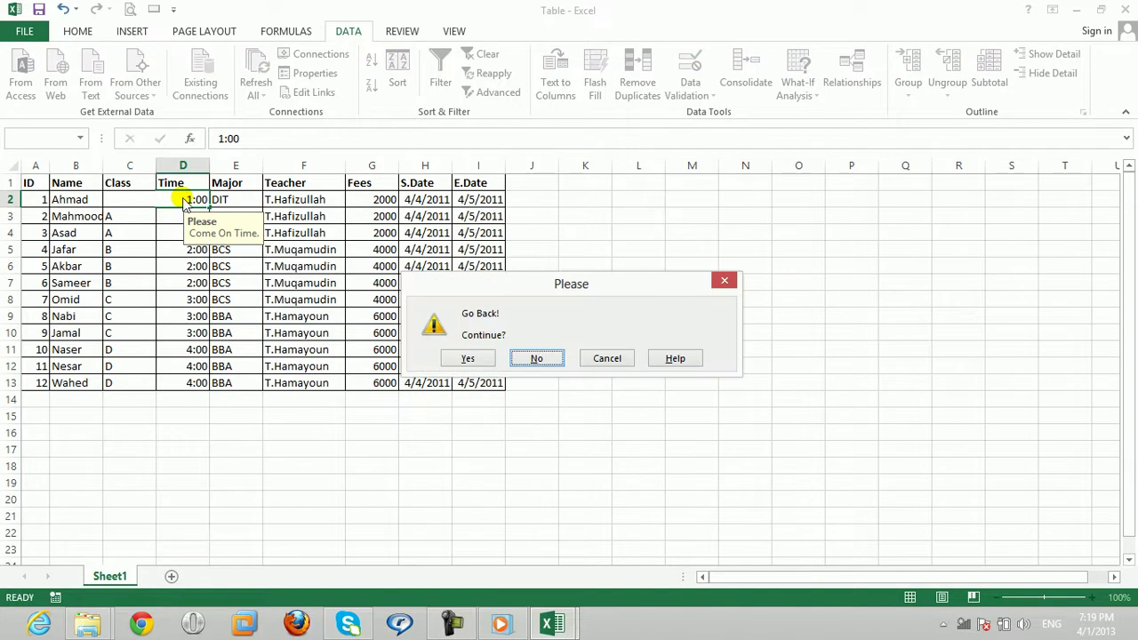
key(Left)
key(Return)
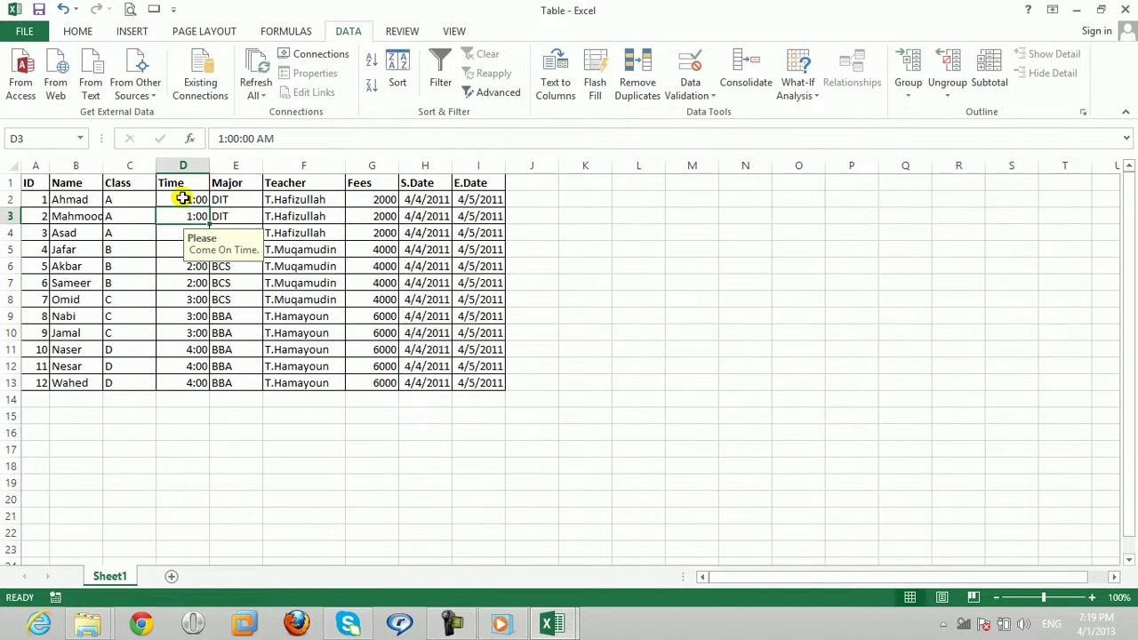
Step: Enter 12:59 in D2, accept it past the warning, then select D2:D4
click(184, 199)
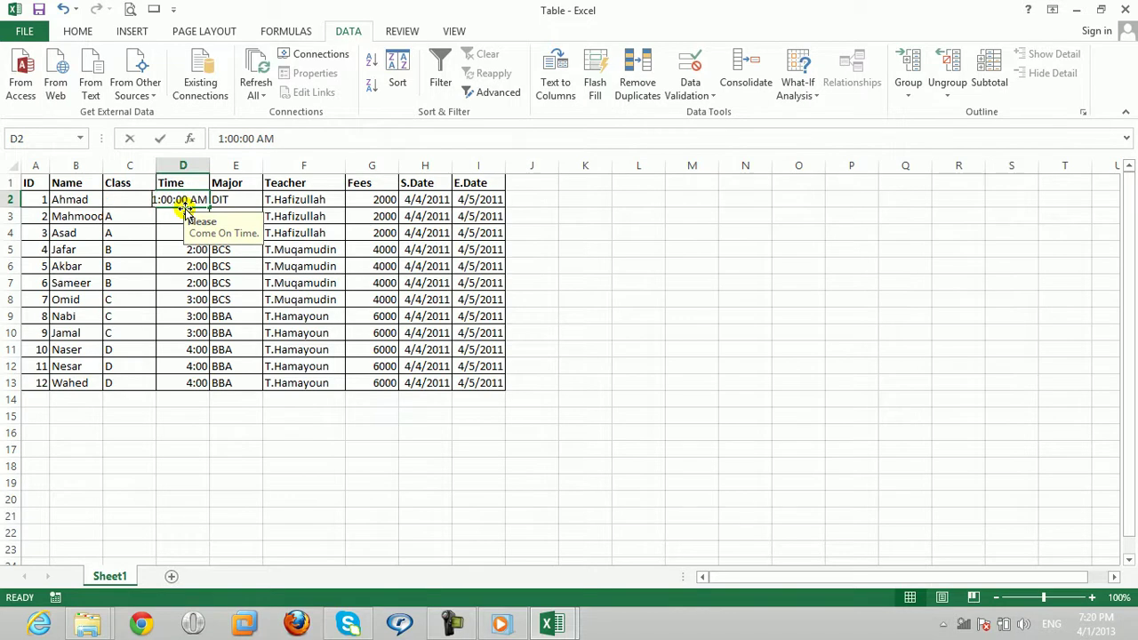
text(12:59)
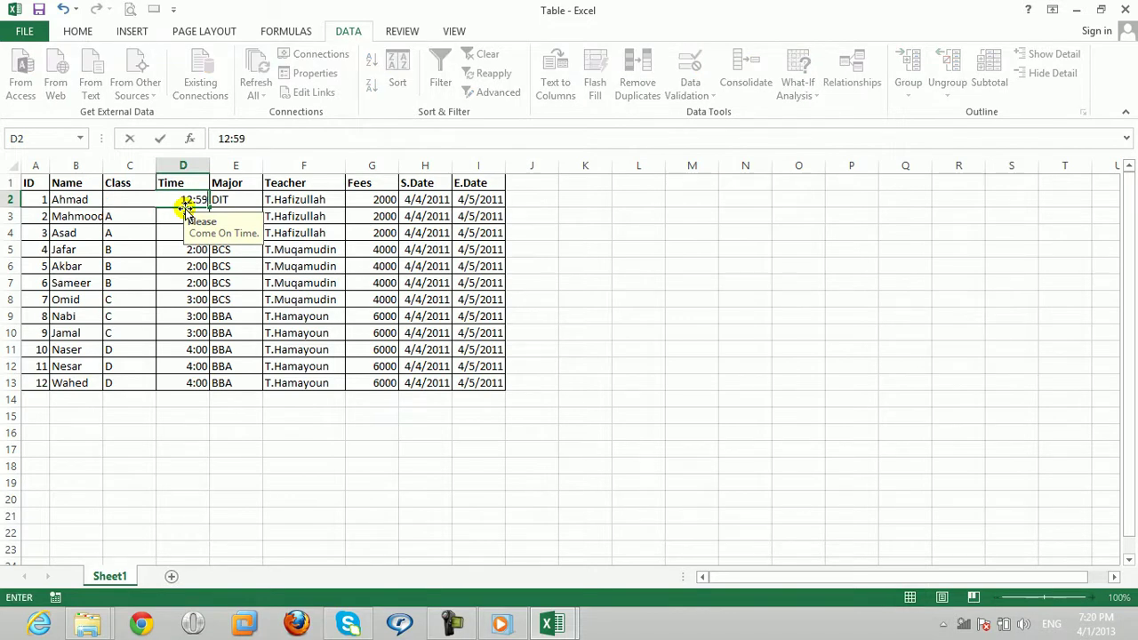
key(Return)
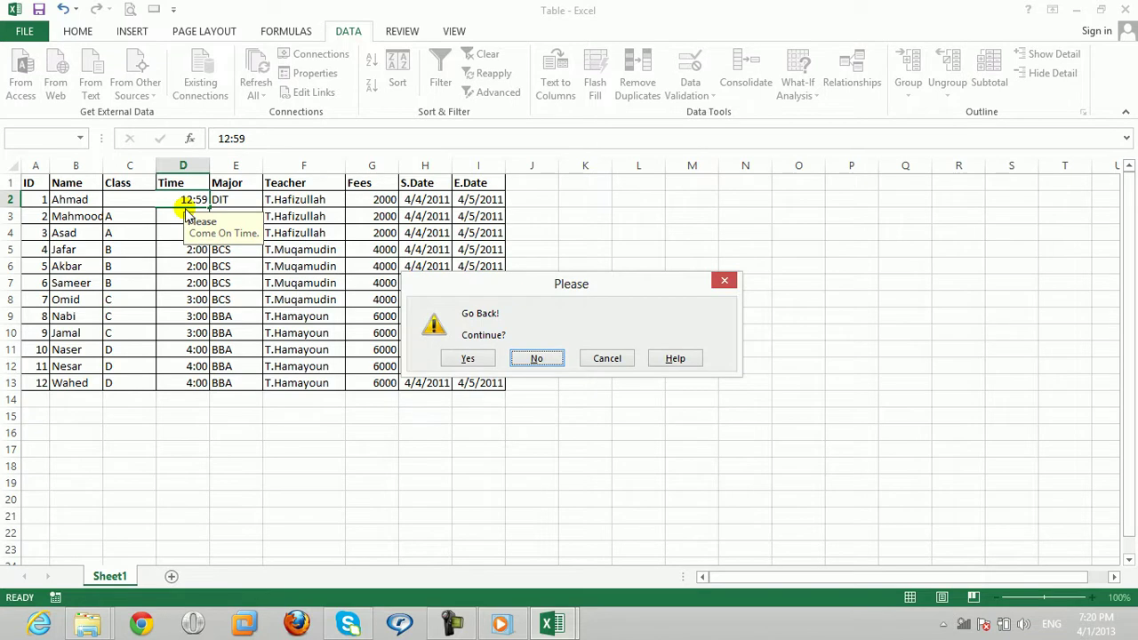
key(Return)
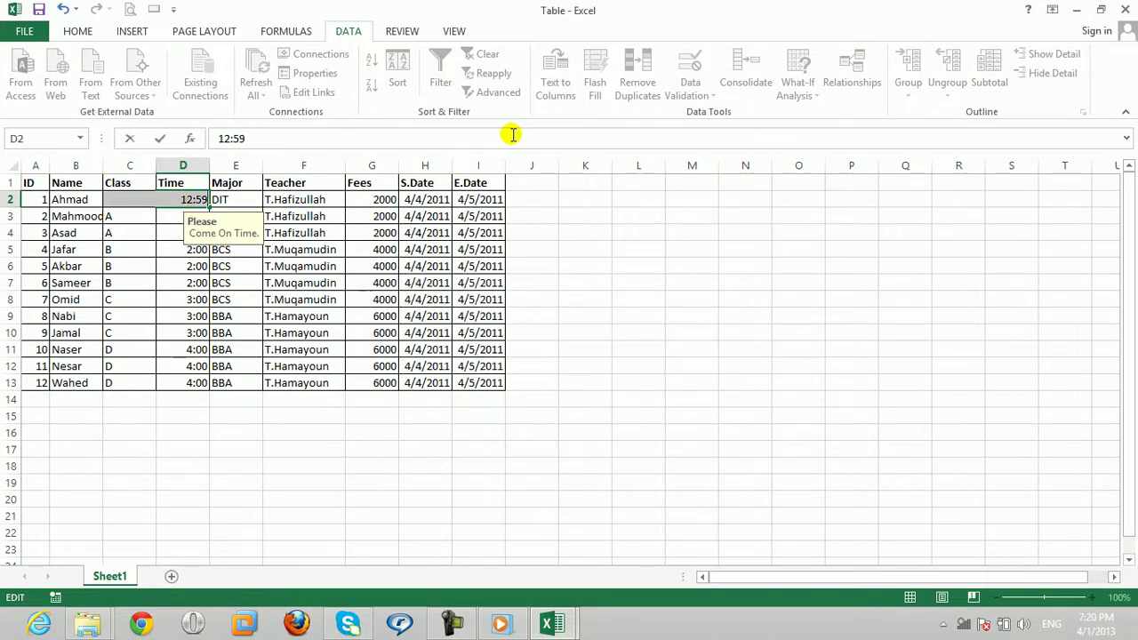
click(323, 242)
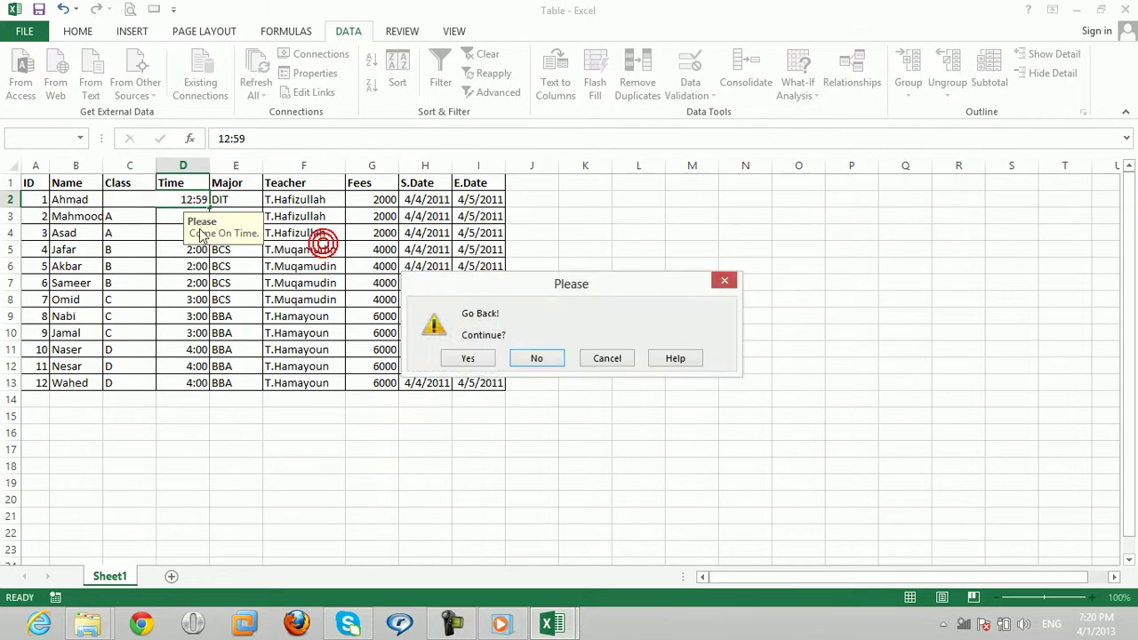
click(467, 357)
drag(200, 197, 194, 232)
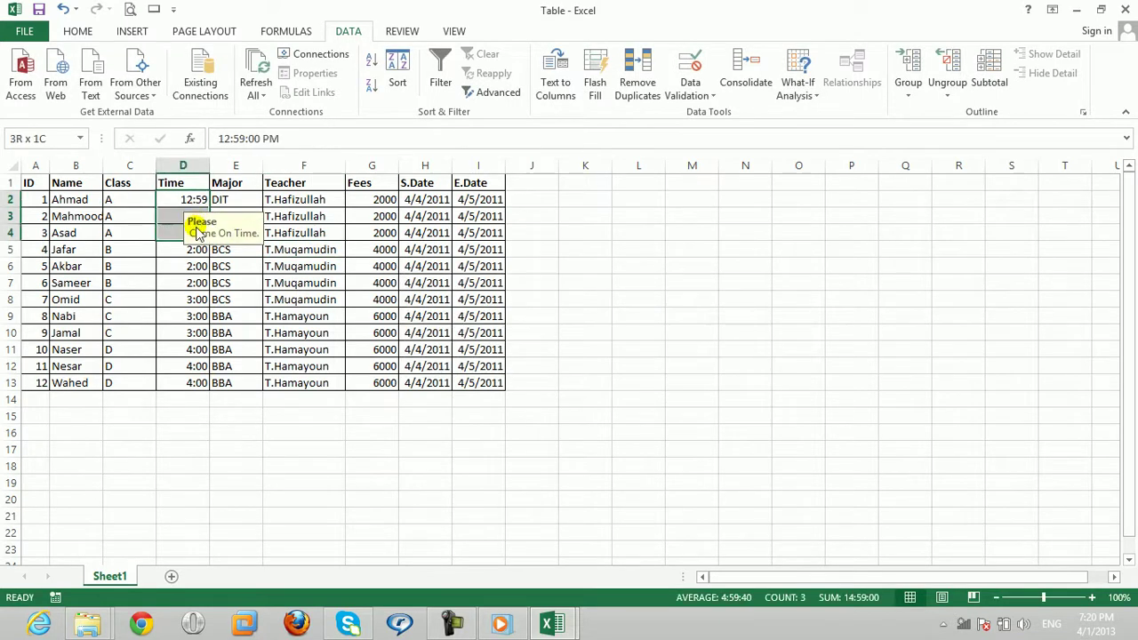
Step: Change the D2:D4 time rule to 'greater than' 1:00 and apply it
click(690, 95)
click(715, 112)
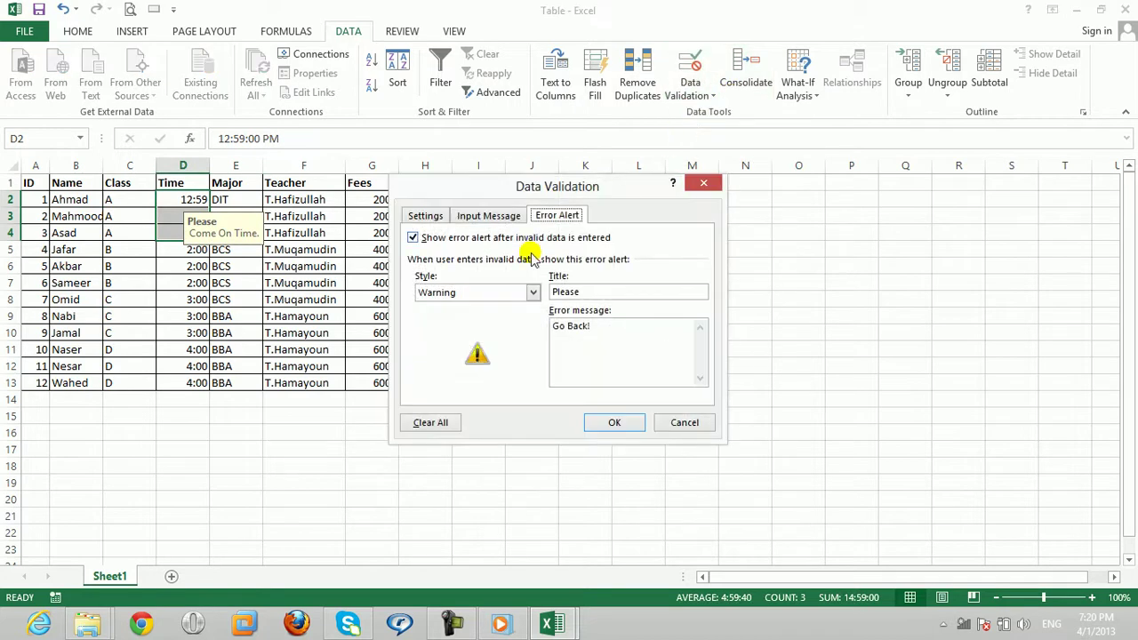
click(427, 218)
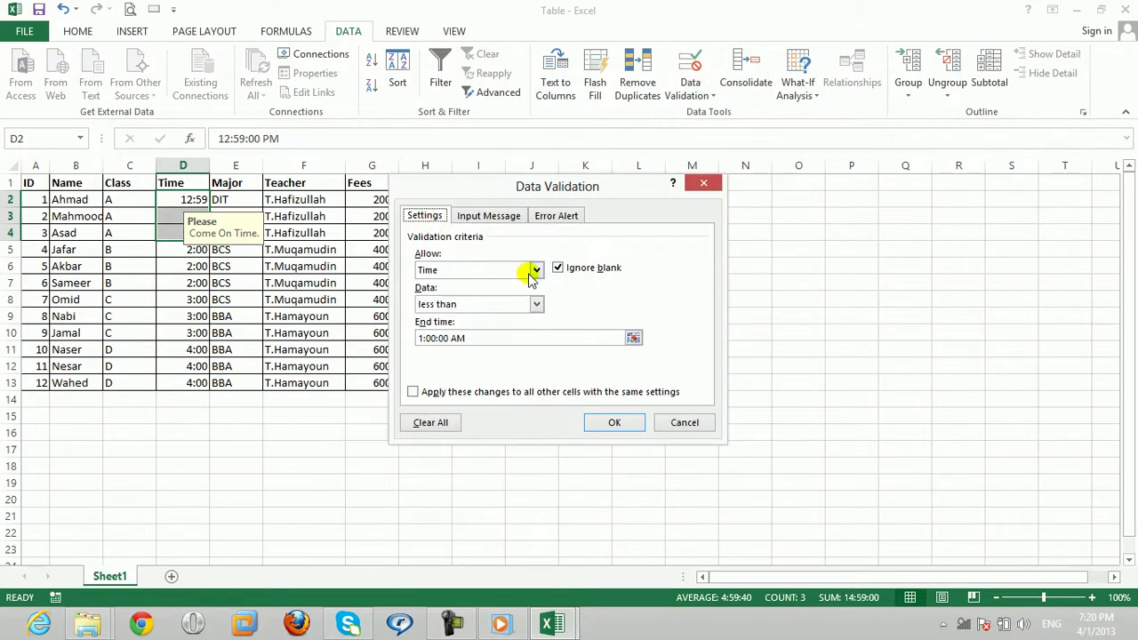
click(537, 303)
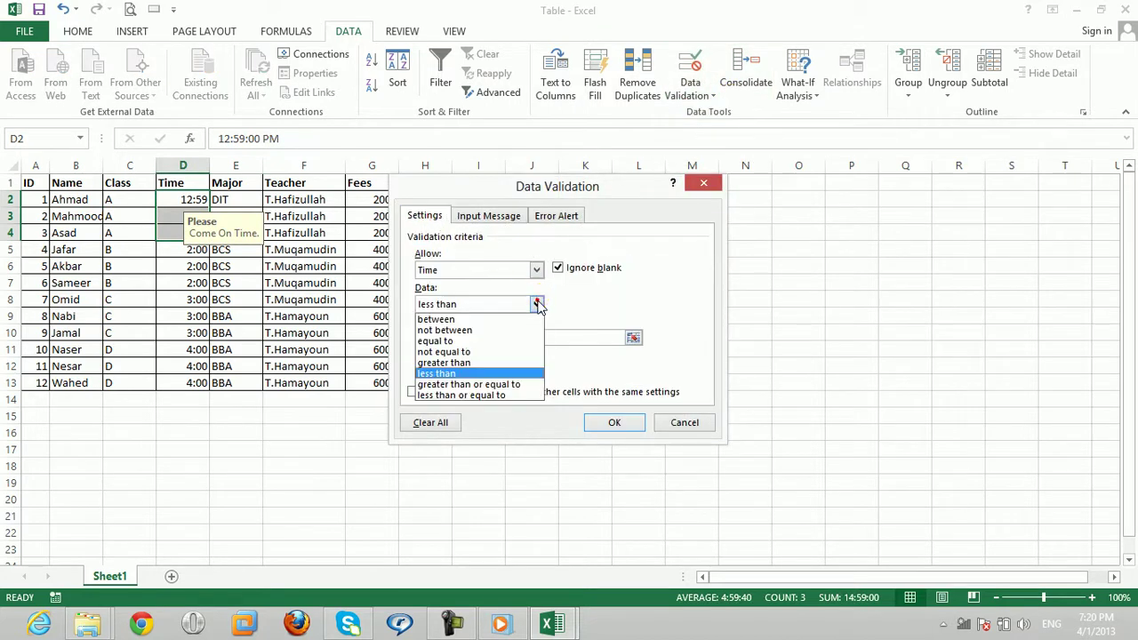
click(469, 364)
click(469, 338)
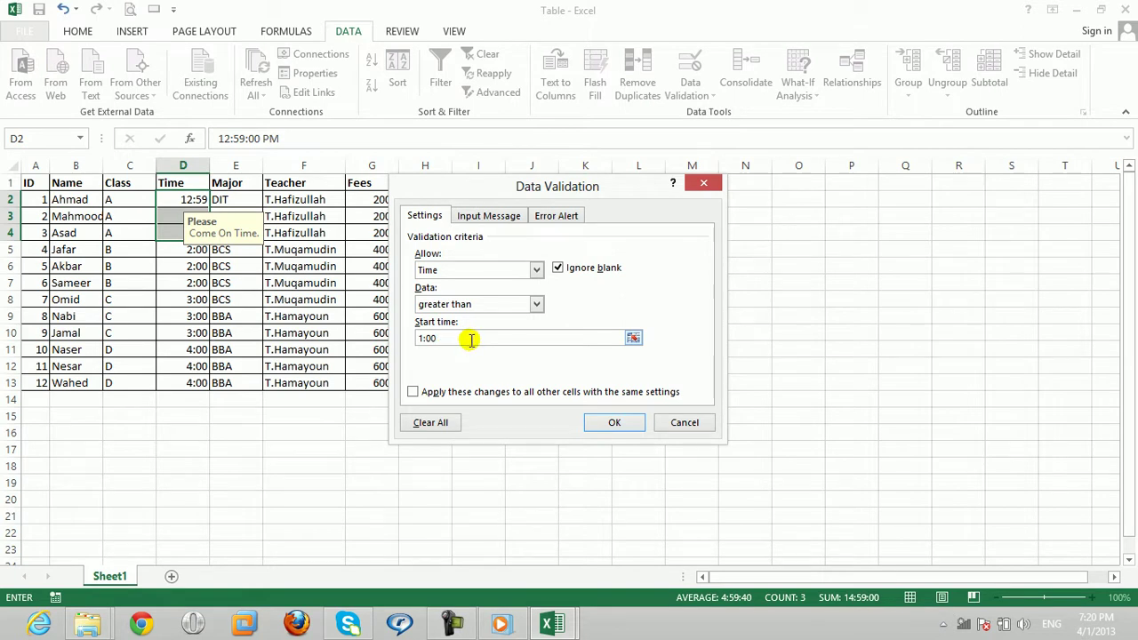
click(591, 424)
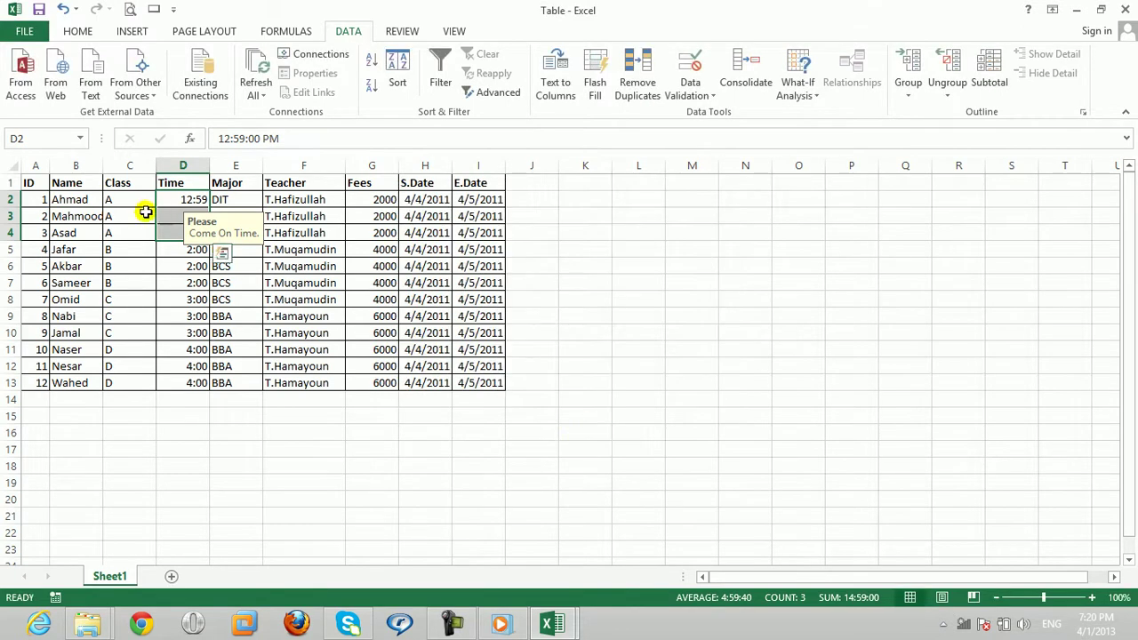
Step: Test the new rule by entering 1:01 in D2 and 12:59 in D3
click(173, 198)
text(1:01)
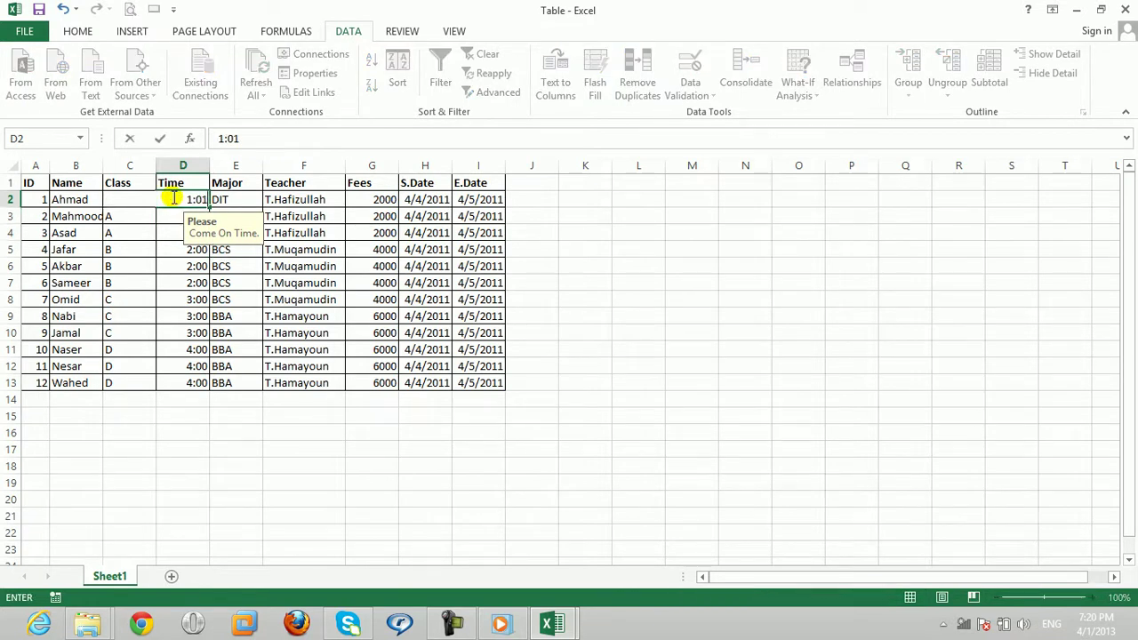
key(Return)
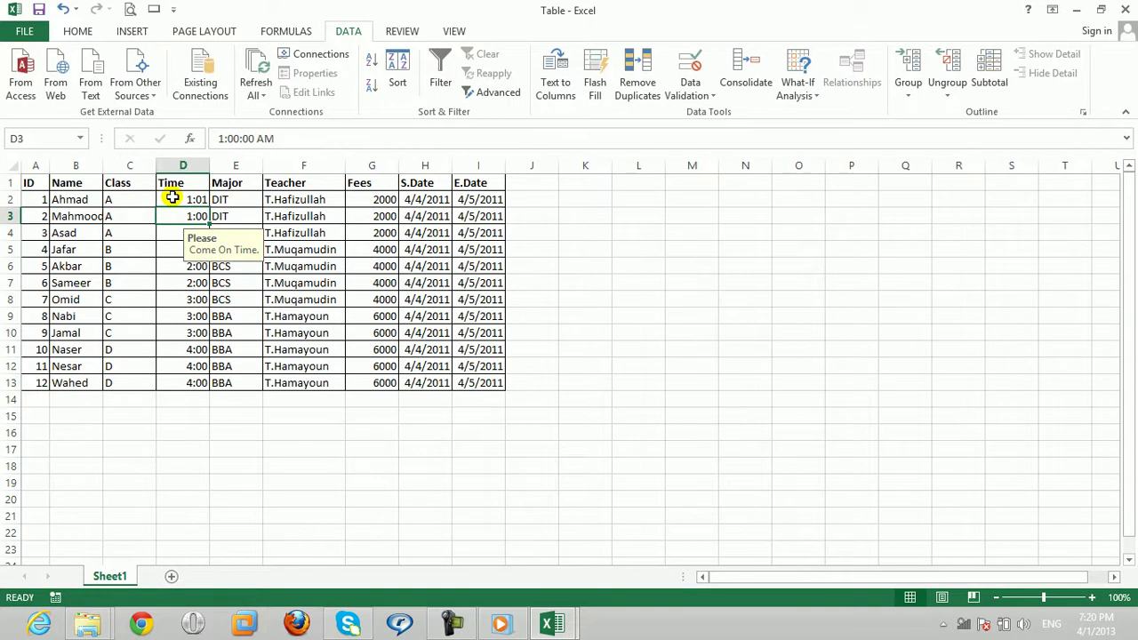
text(12:)
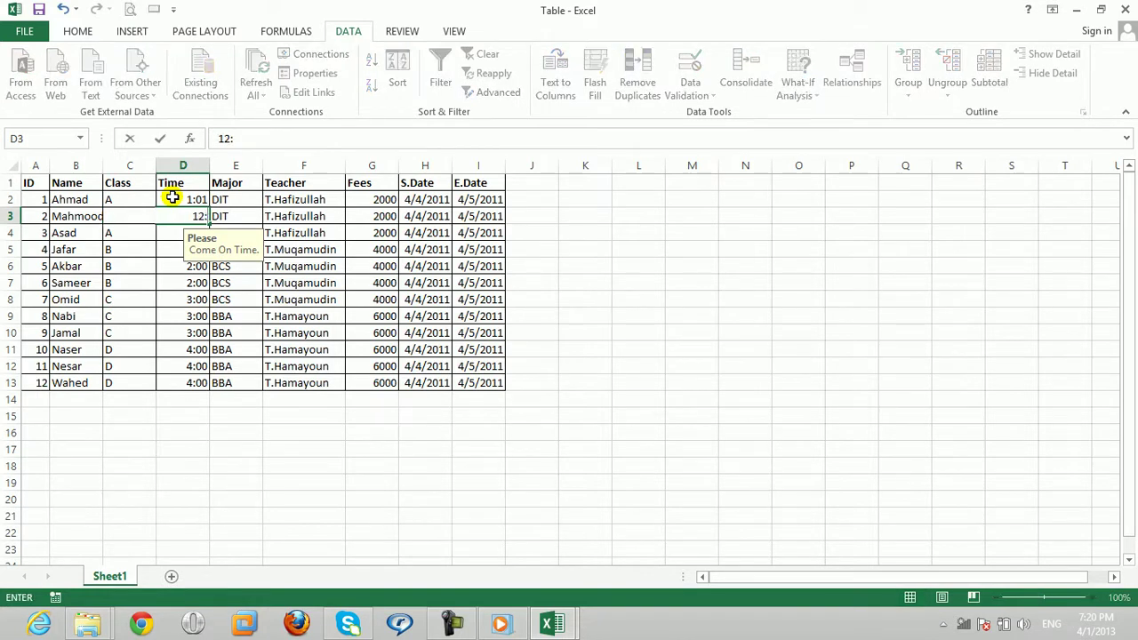
text(5)
key(Return)
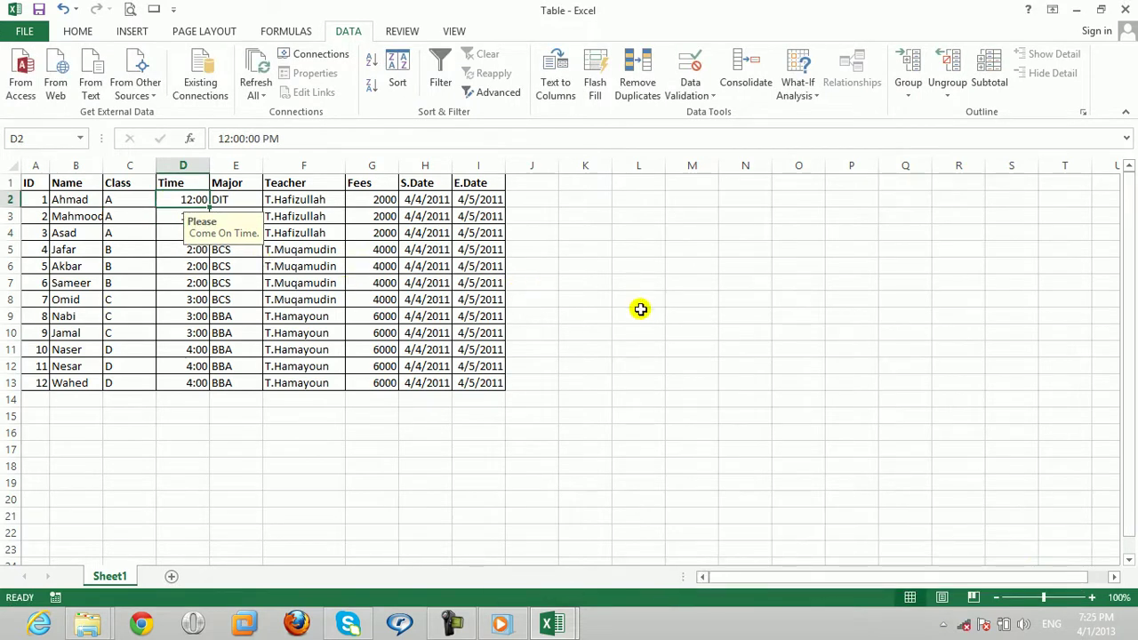
Step: Type a Time heading in O8 and select the empty cells below it
drag(631, 281, 744, 365)
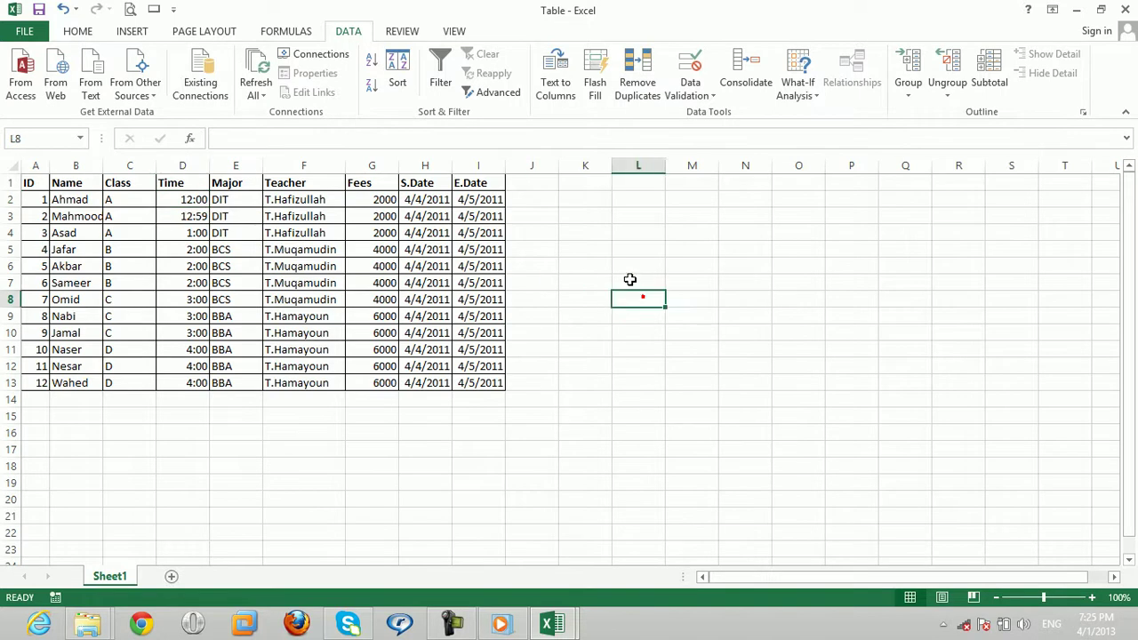
click(800, 301)
text(Time)
drag(809, 317, 804, 514)
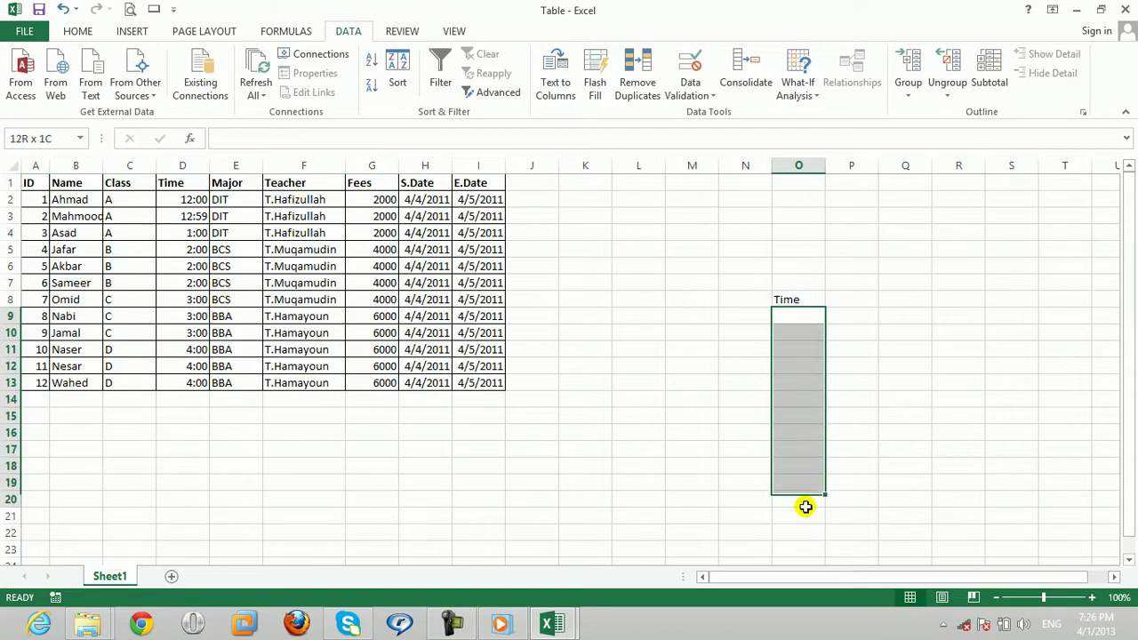
click(690, 95)
Step: Restrict O9:O21 to times greater than 1:00
click(698, 112)
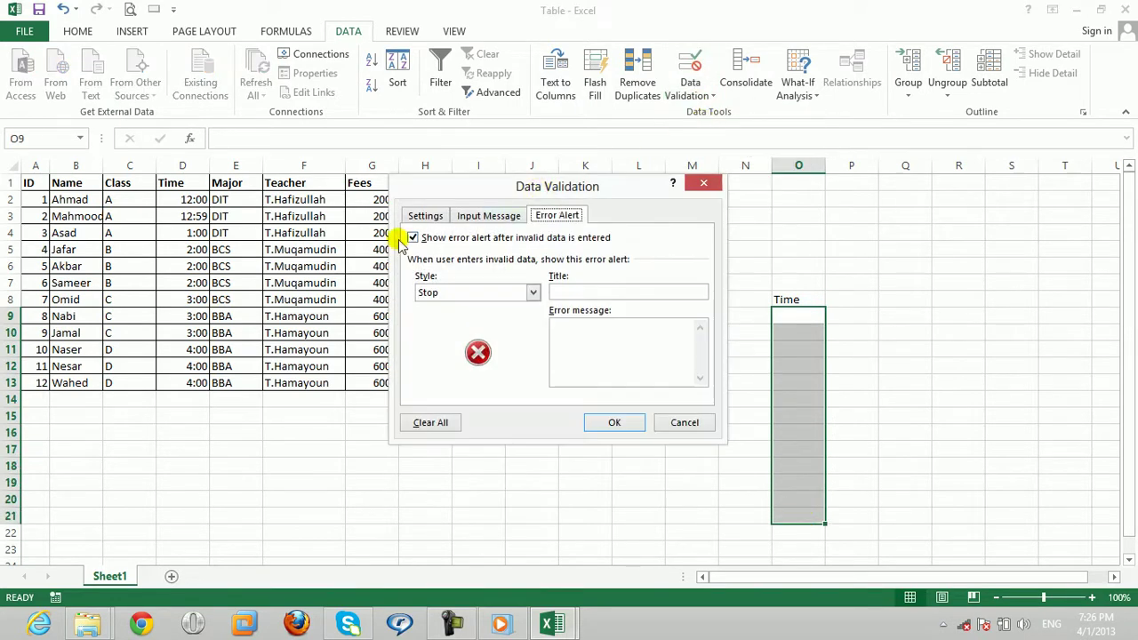
click(423, 216)
click(501, 268)
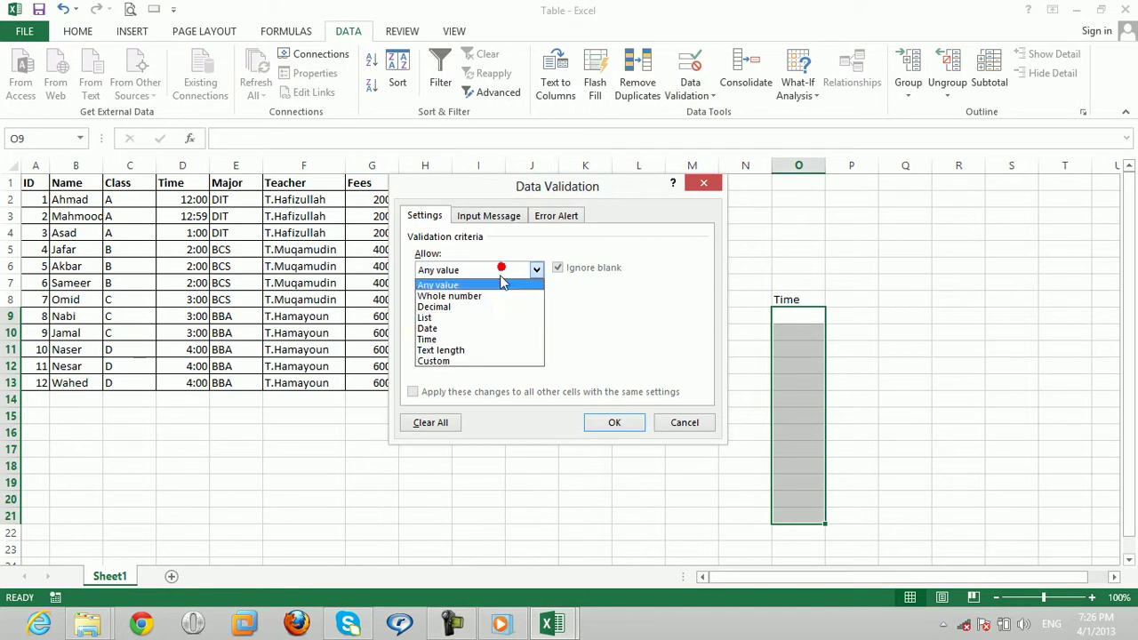
click(461, 338)
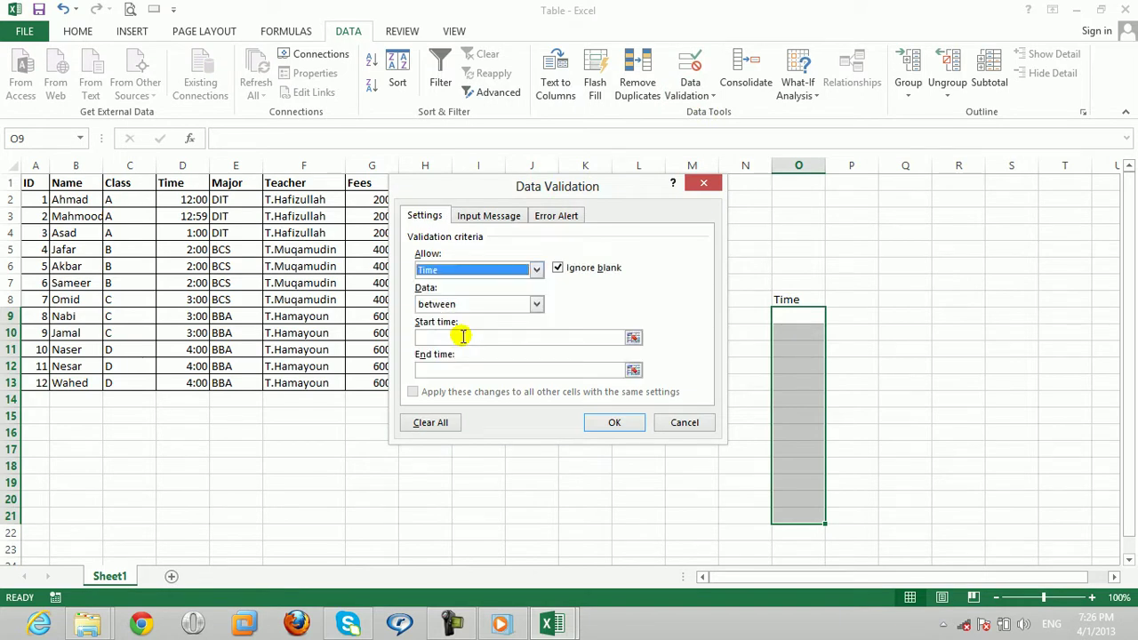
click(534, 304)
click(471, 364)
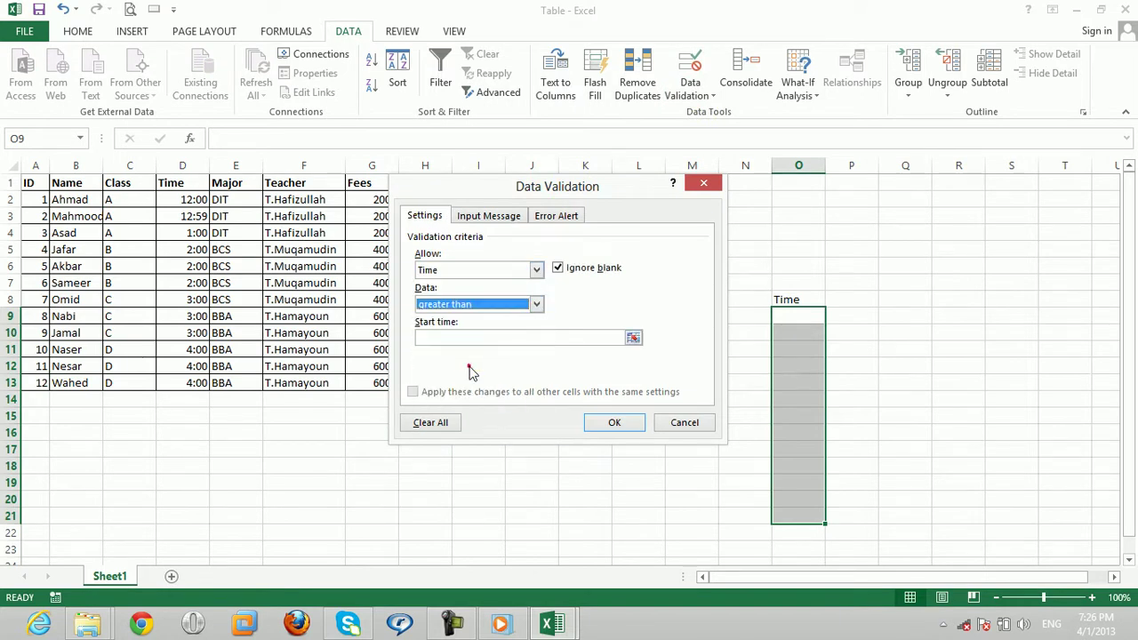
click(468, 337)
text(1:00)
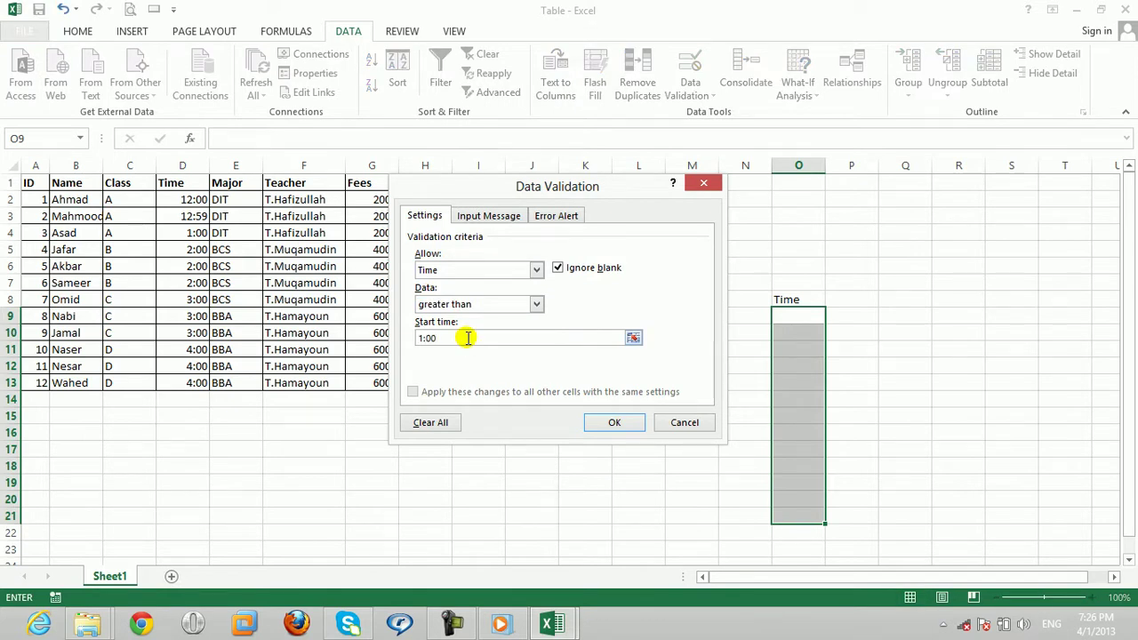
click(613, 423)
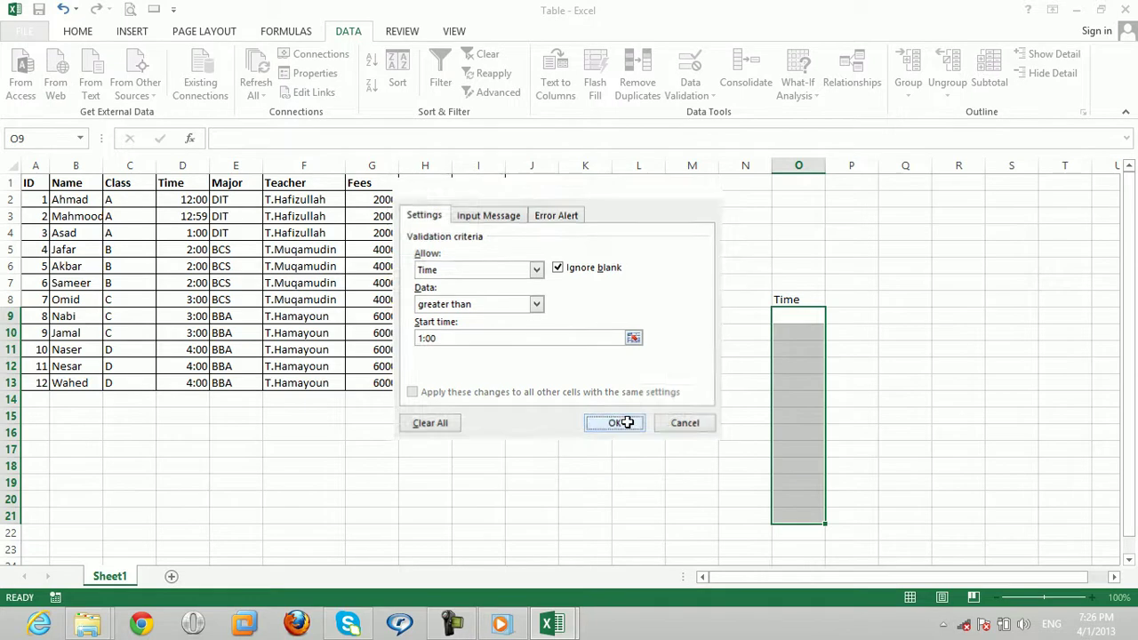
Step: Add an input message titled Please with the text 'Come on Time'
click(711, 96)
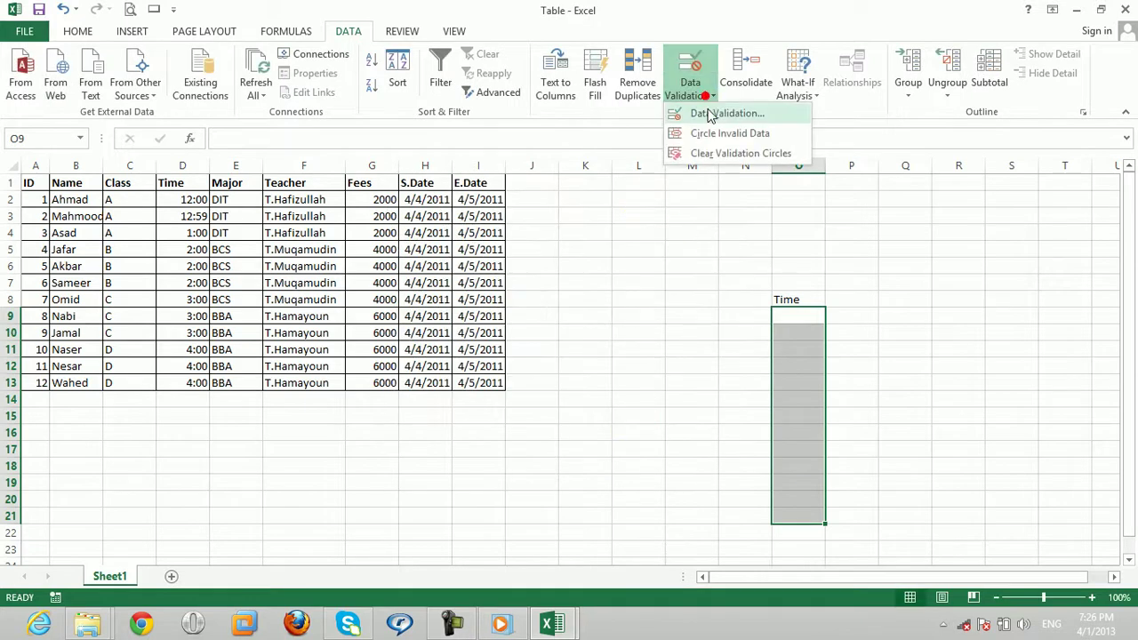
click(693, 112)
click(488, 215)
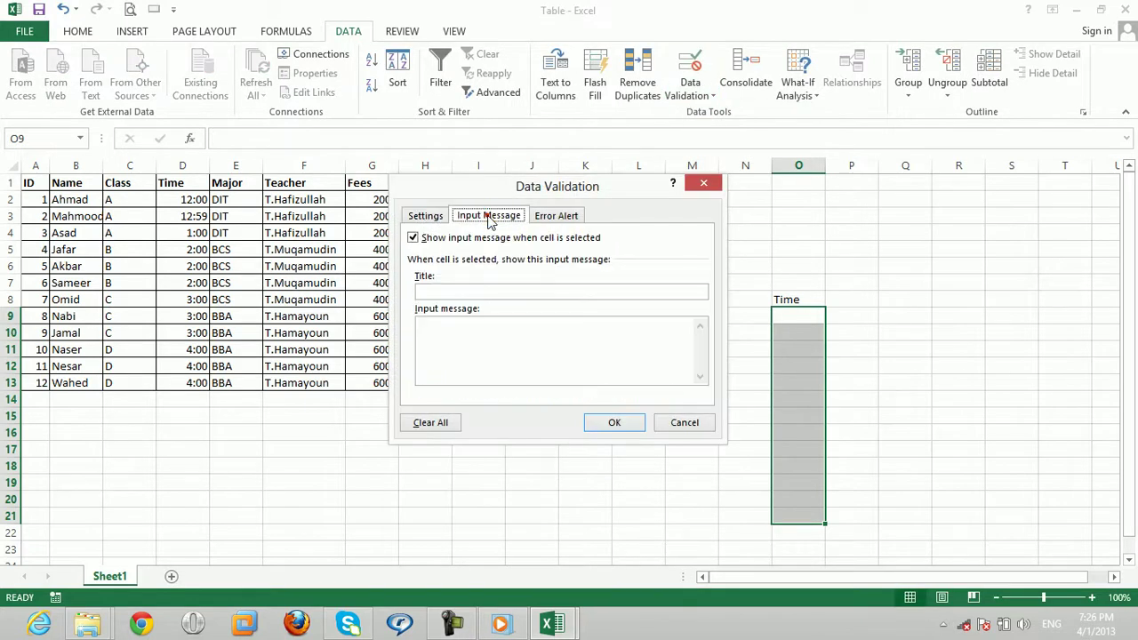
click(473, 292)
text(Please)
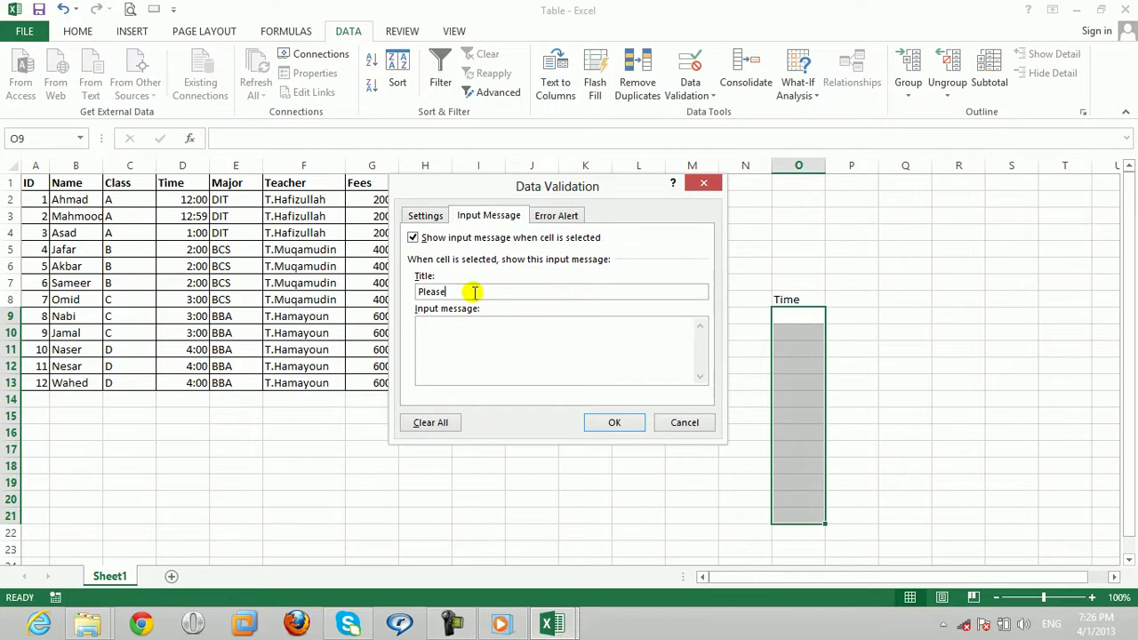
click(476, 338)
text(Come on)
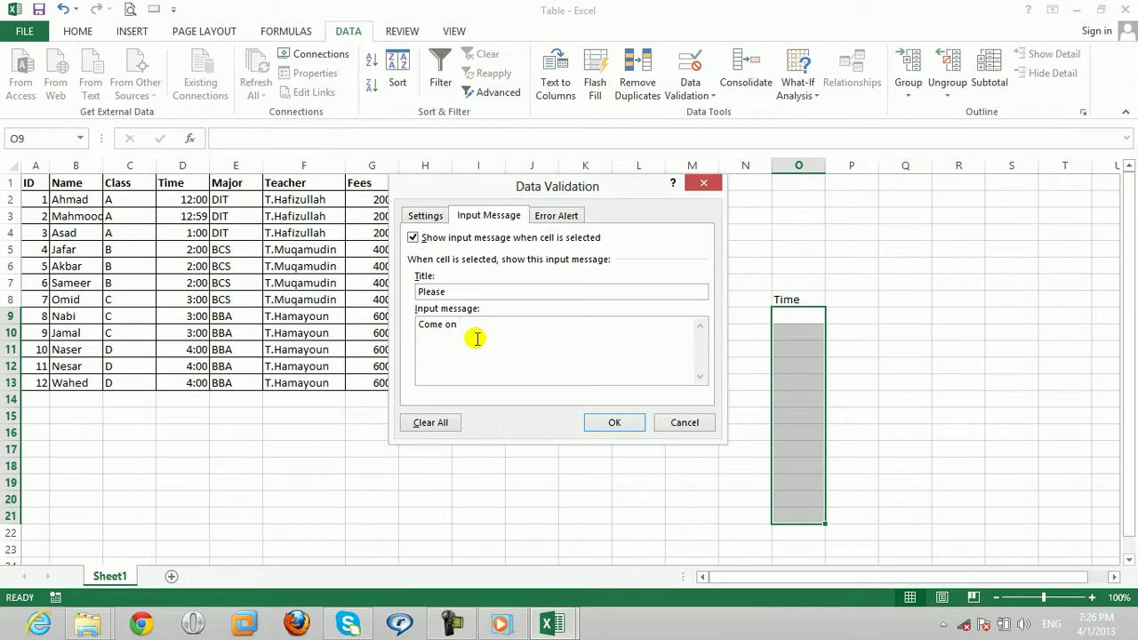
text(e)
Step: Give the error alert the title Please and the message 'Go Back!!'
click(556, 216)
click(582, 293)
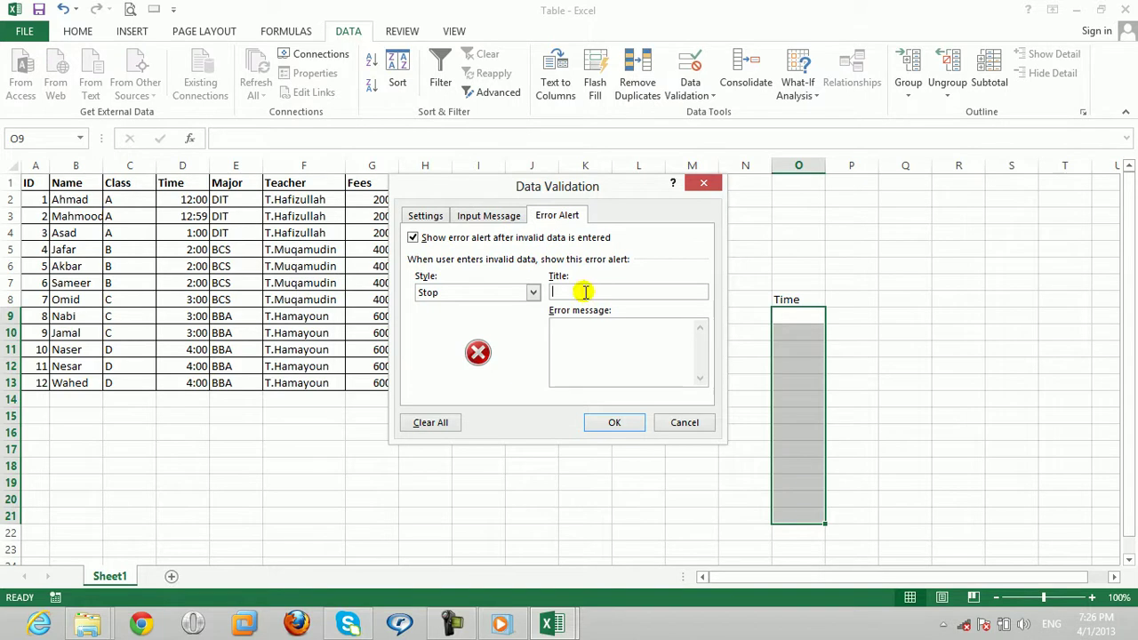
text(Please)
click(574, 345)
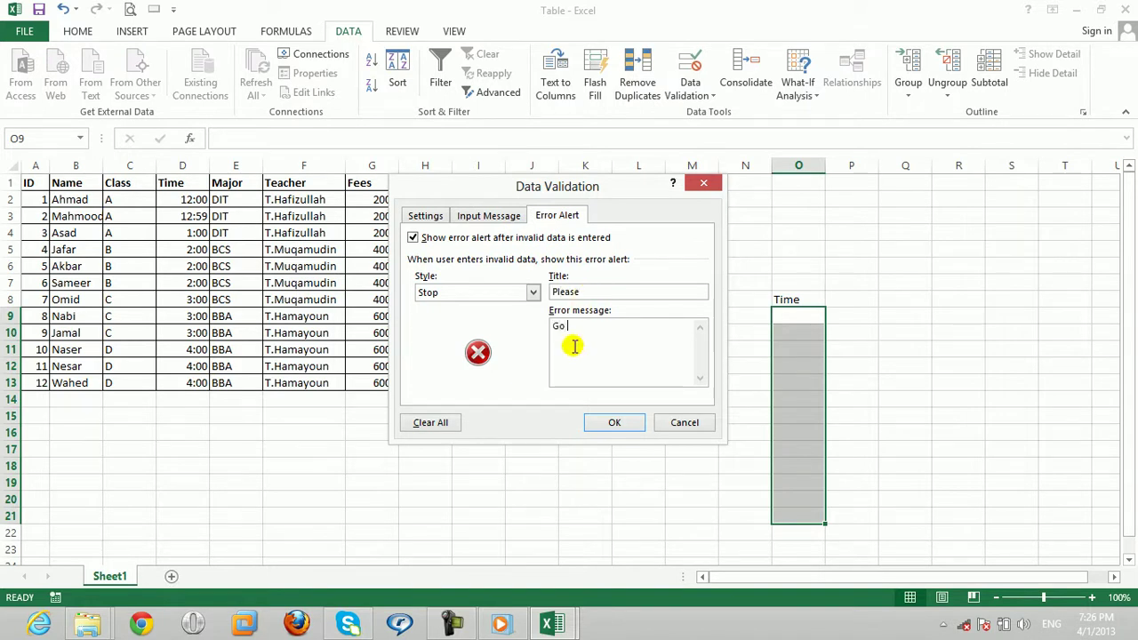
text(ck)
Step: Apply the rule and test O9–O11: 12:00 and 11:00 accepted, 1:00 rejected and cancelled
click(614, 422)
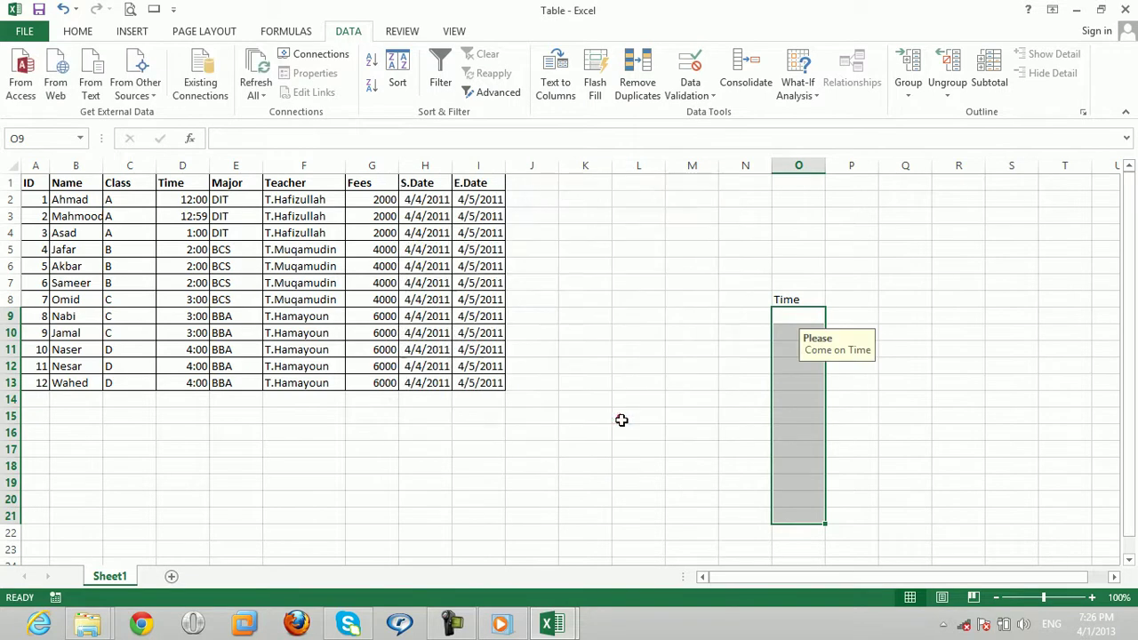
click(796, 316)
text(1:00)
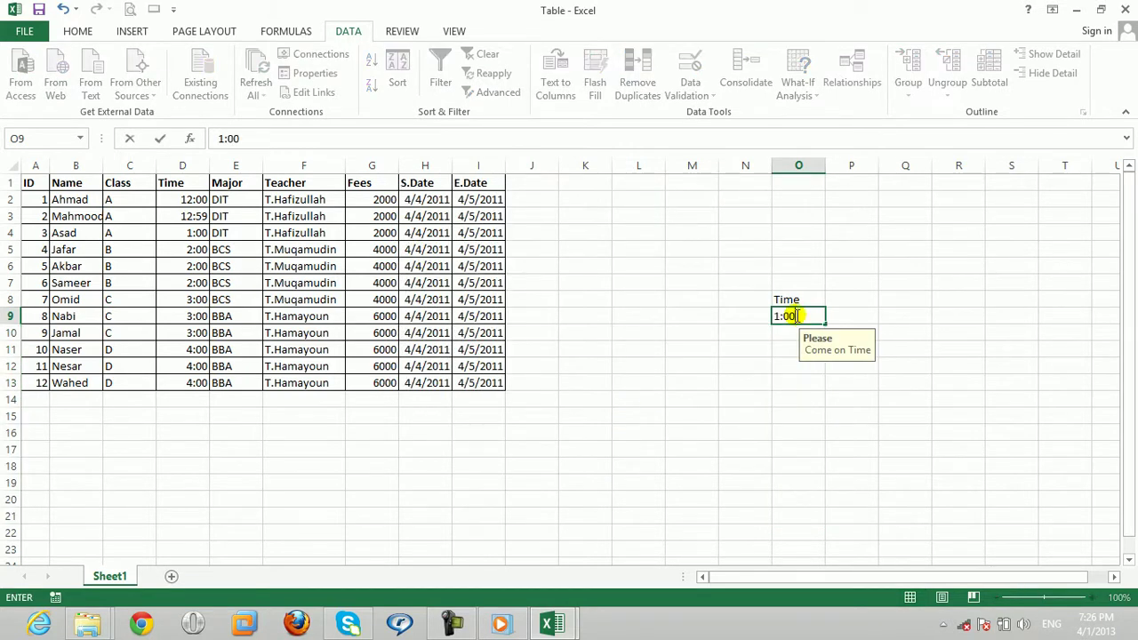
key(Return)
key(Return)
text(12:00)
key(Return)
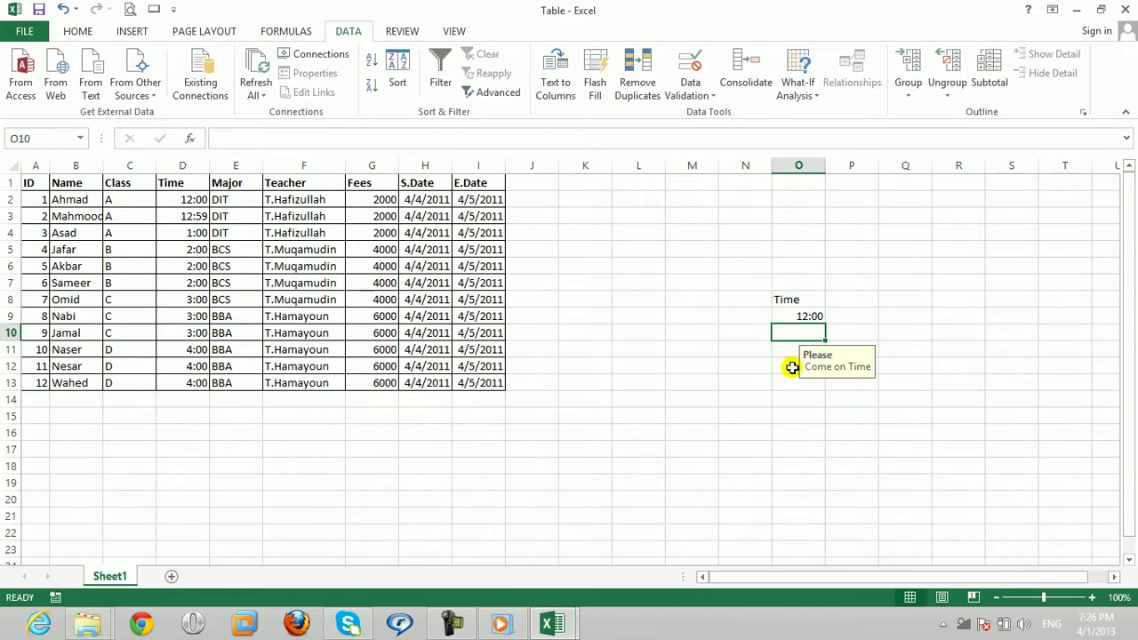
text(11:00)
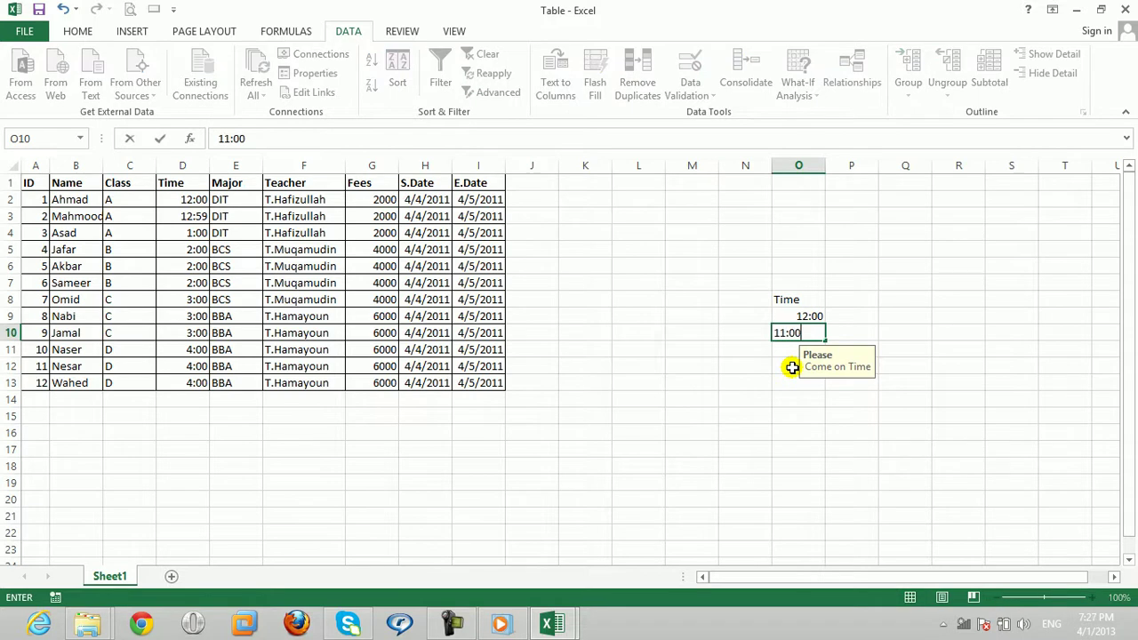
key(Return)
text(1:0)
key(Return)
key(Tab)
key(Return)
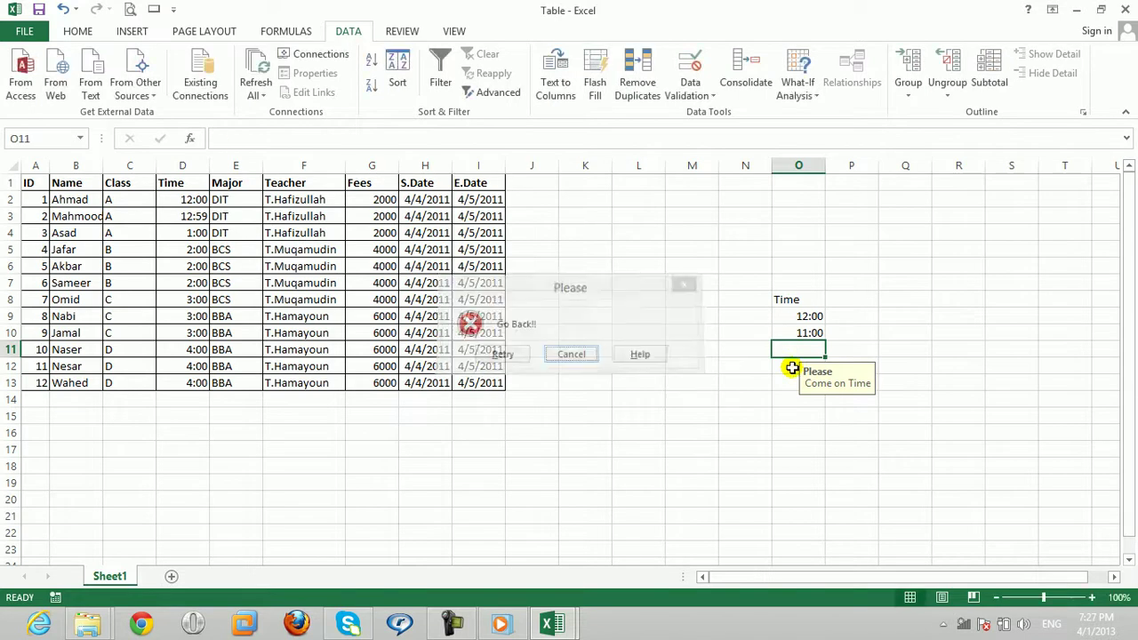
Step: Clear the Time test area N4:O12 and try Circle Invalid Data
drag(766, 229, 798, 367)
key(Delete)
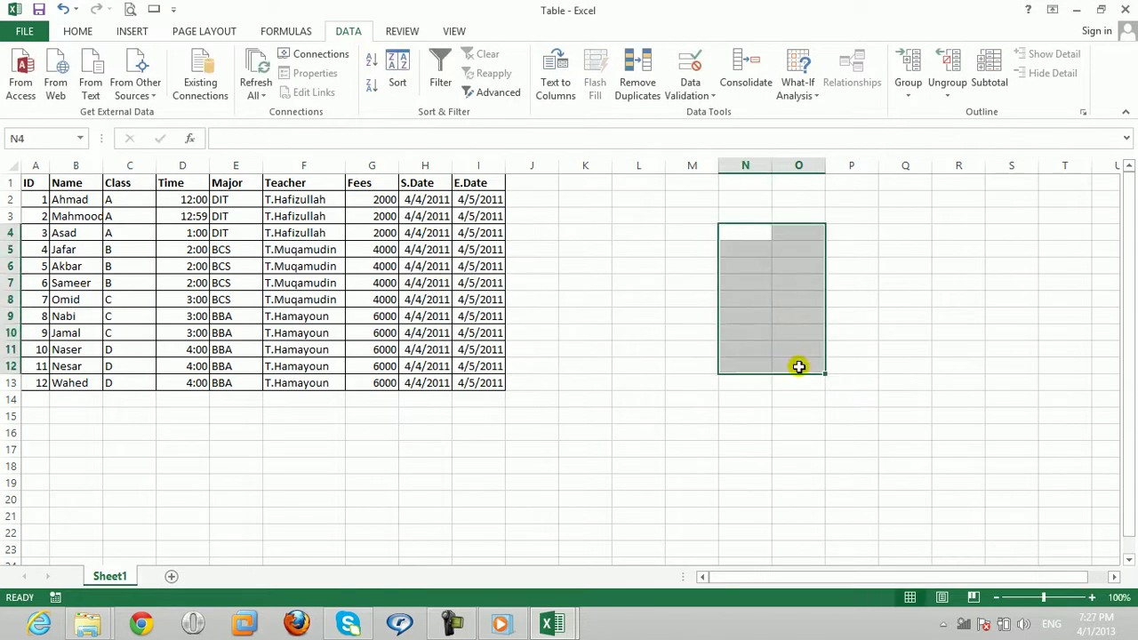
click(627, 263)
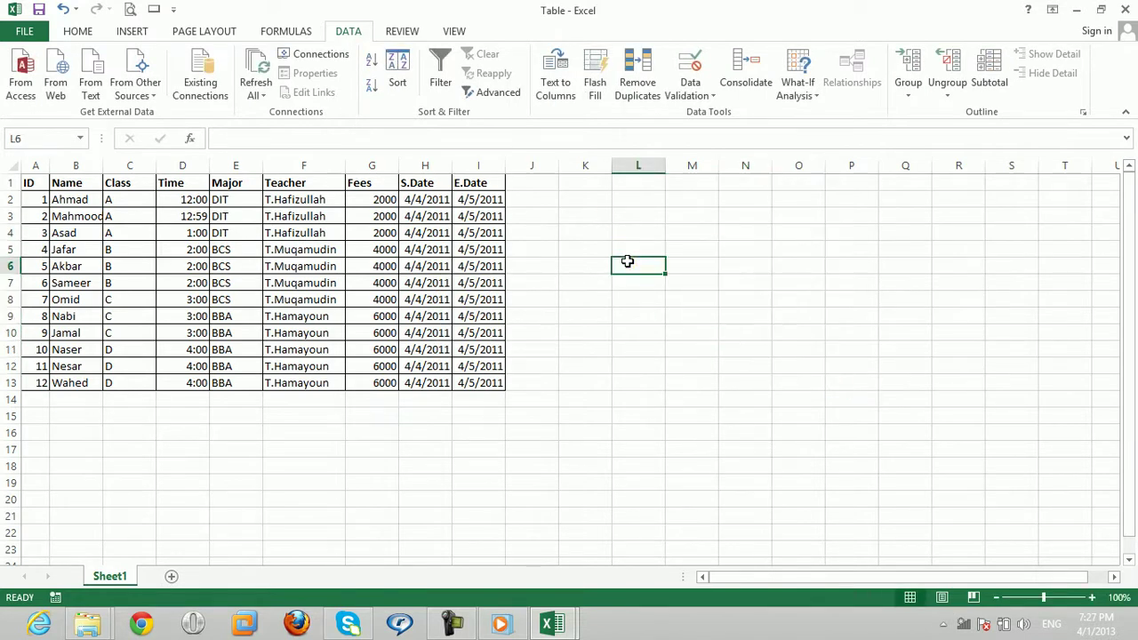
click(711, 96)
click(675, 132)
click(686, 256)
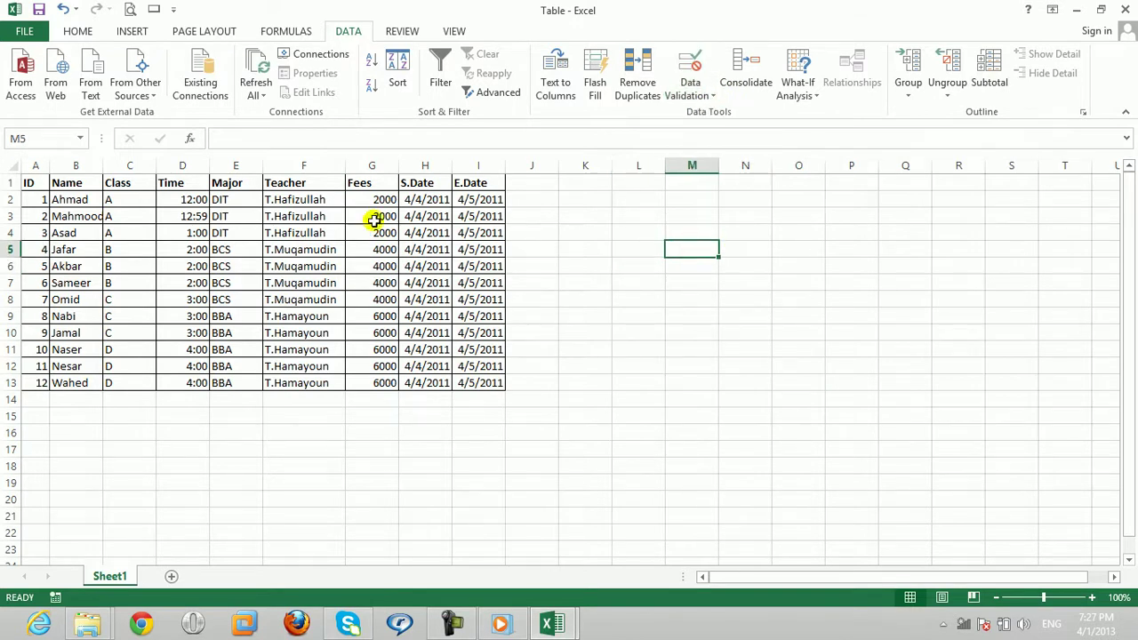
click(422, 199)
Step: Type a Date heading in M4 and select M5:M14 below it
click(685, 229)
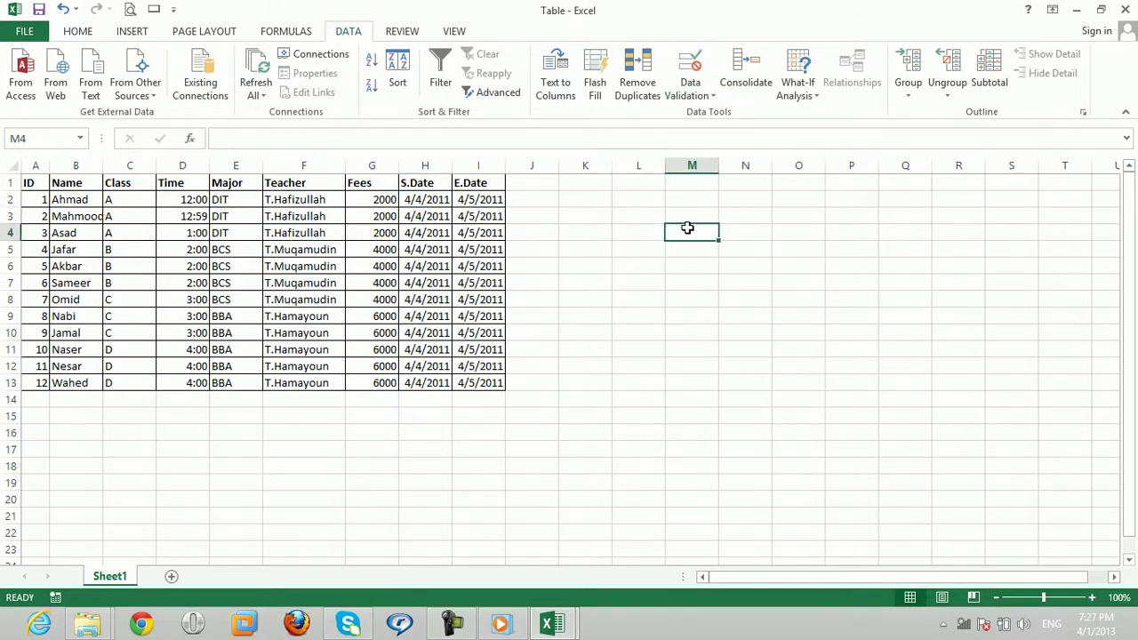
text(Date)
drag(692, 248, 695, 398)
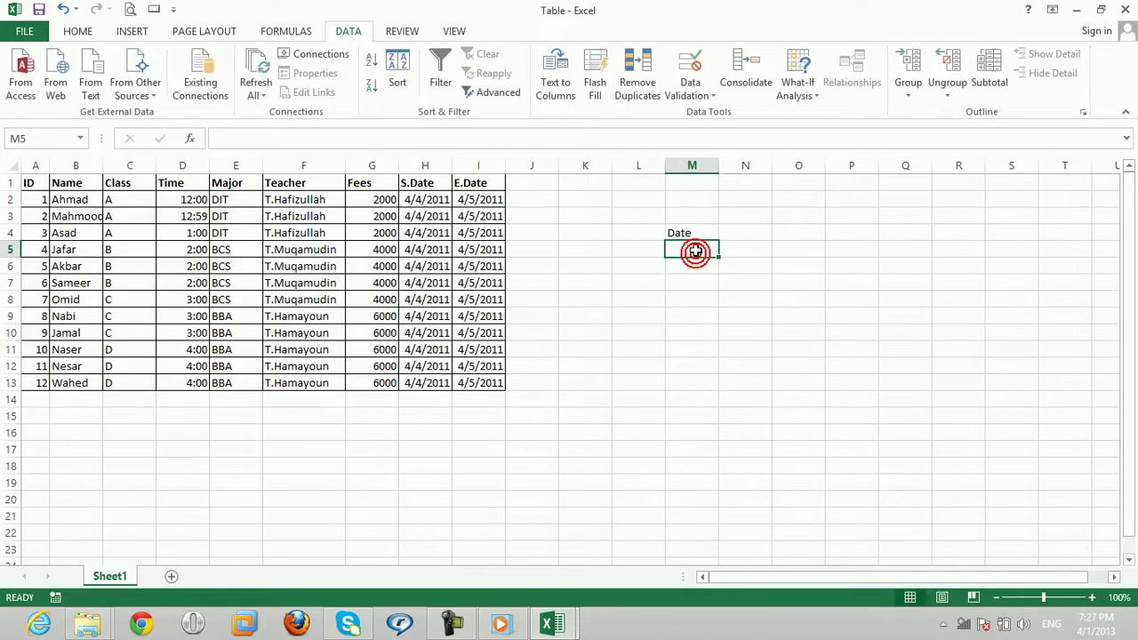
Step: Select the E.Date values I2:I13 and delete them
mouse_move(604, 316)
mouse_down()
mouse_move(452, 216)
mouse_move(484, 233)
mouse_up()
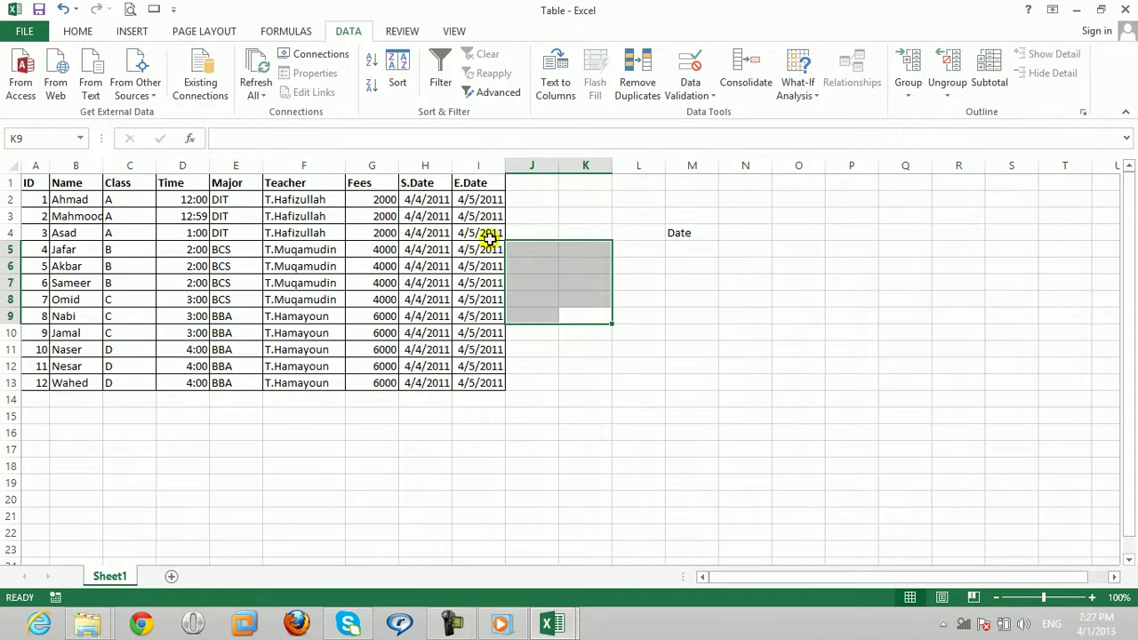
click(480, 233)
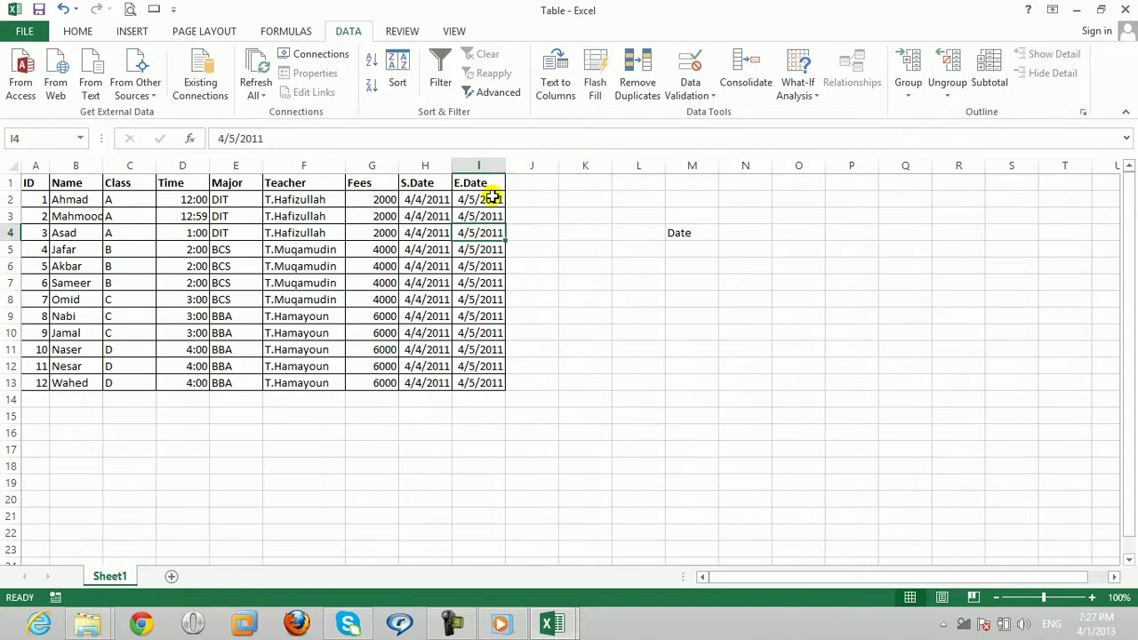
click(413, 201)
click(471, 201)
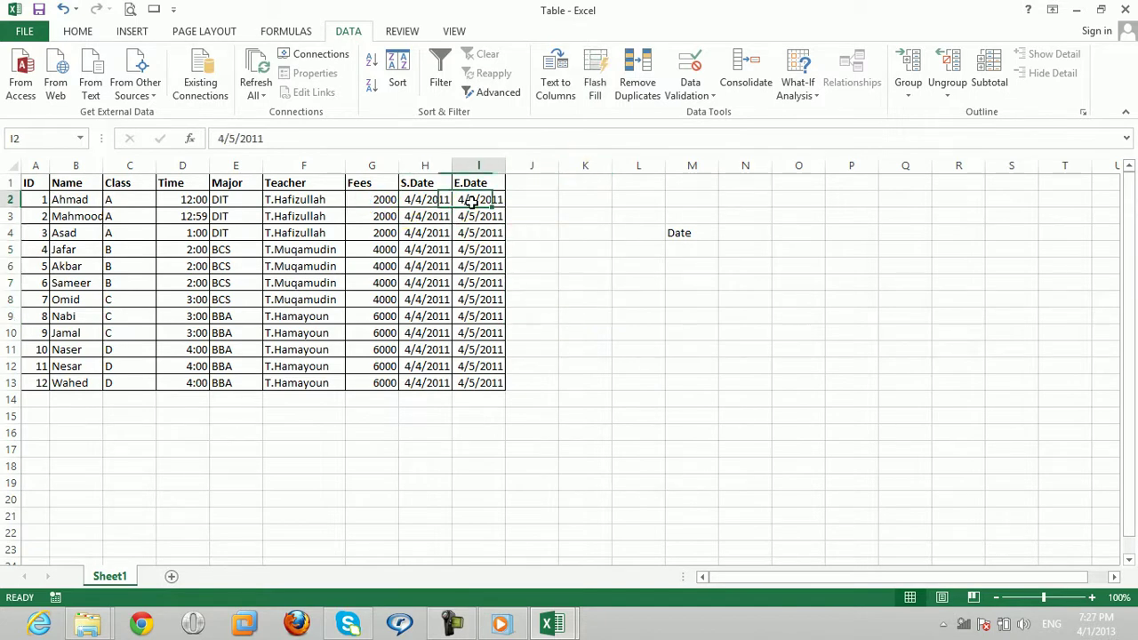
click(416, 201)
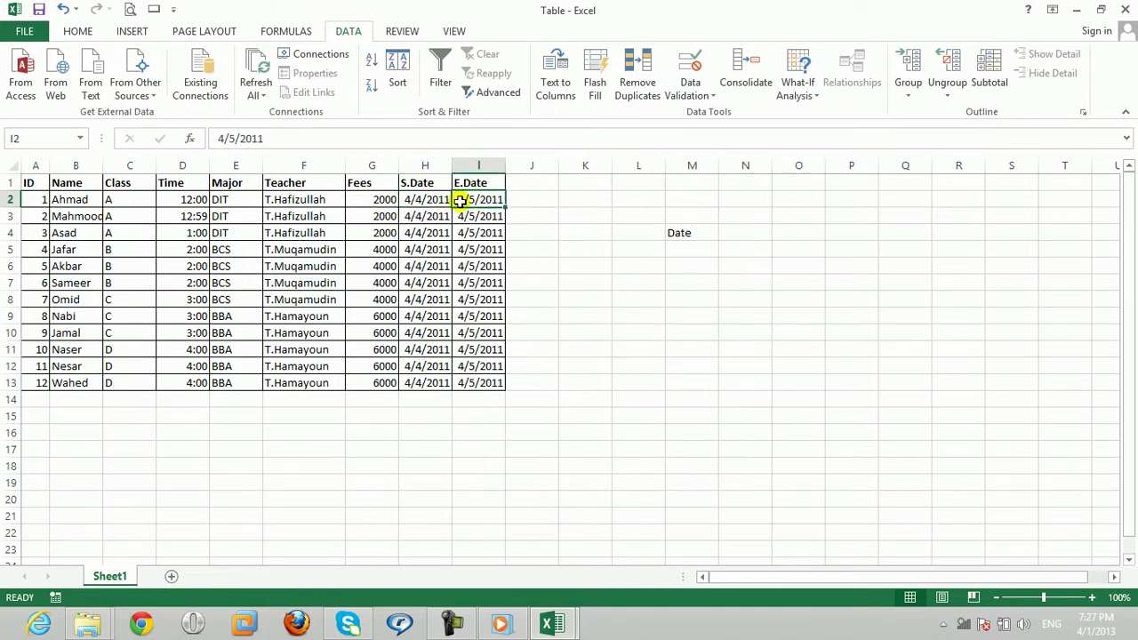
drag(477, 201, 463, 383)
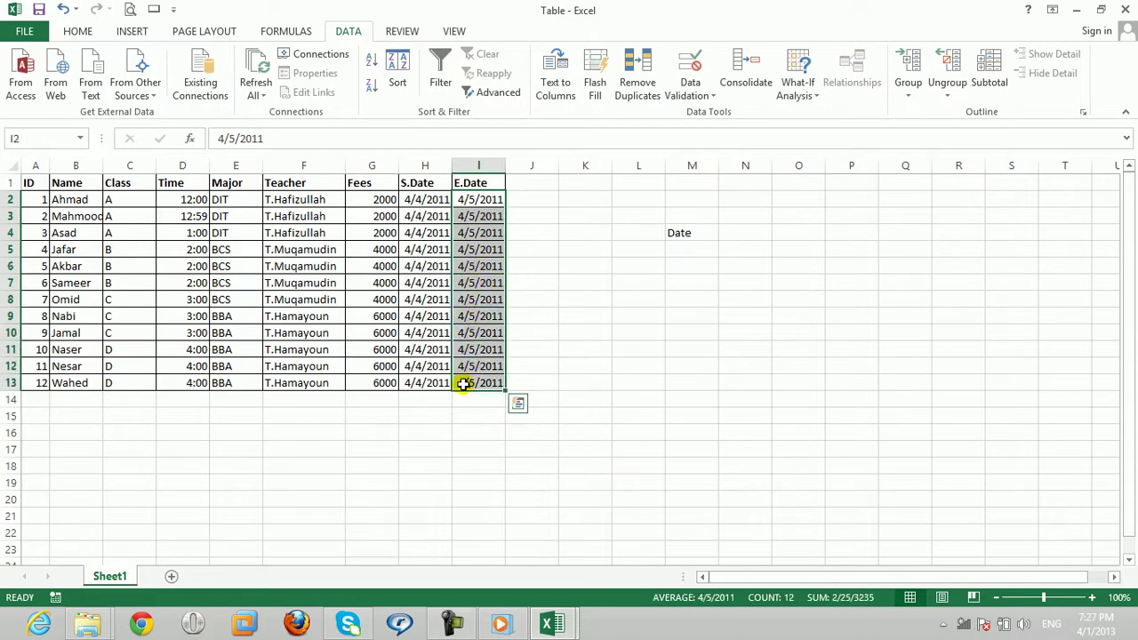
click(474, 205)
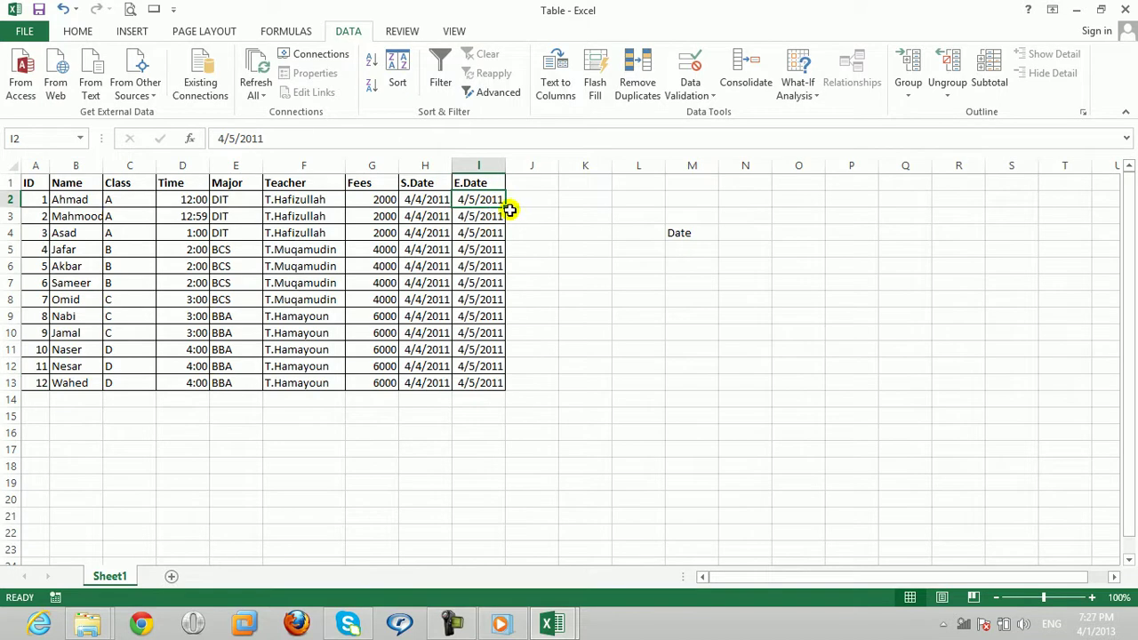
drag(480, 201, 475, 383)
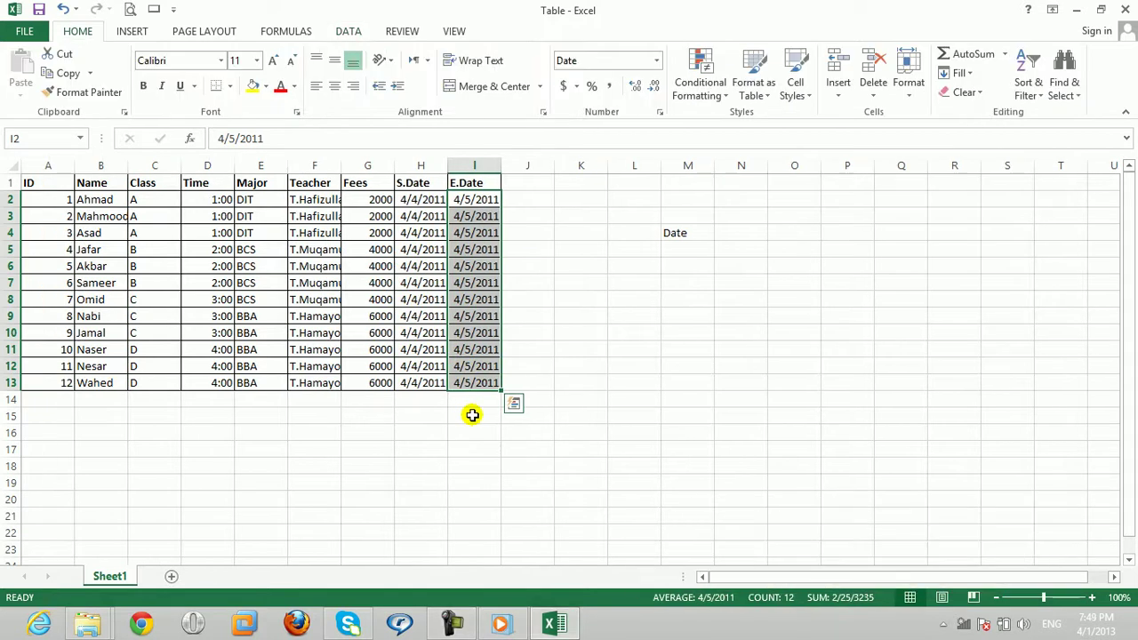
click(471, 263)
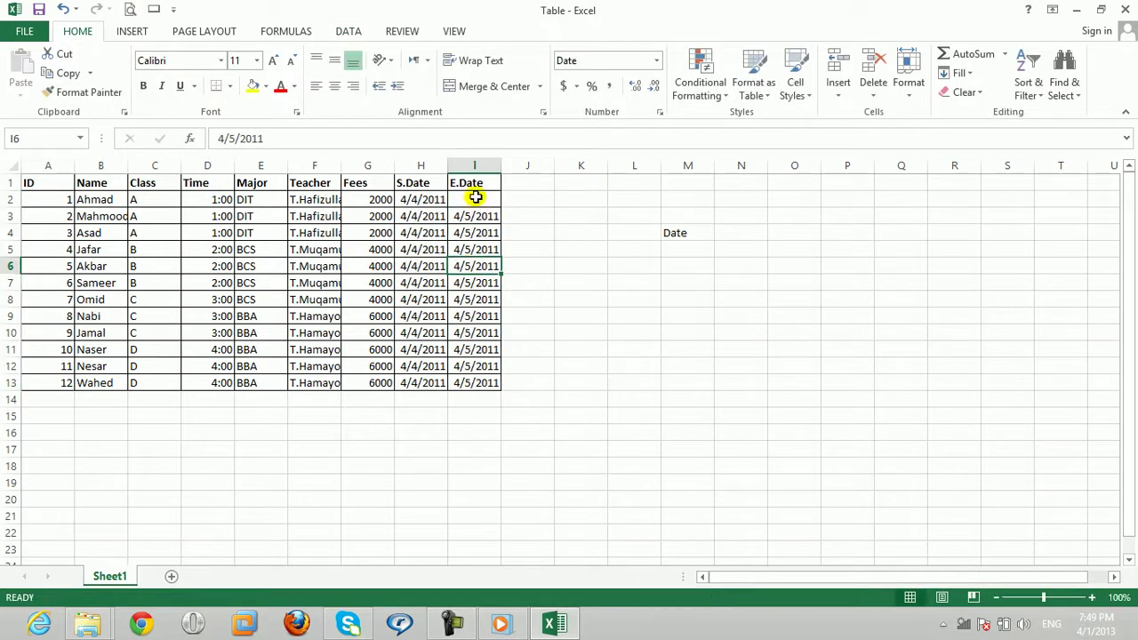
drag(475, 200, 478, 384)
key(Delete)
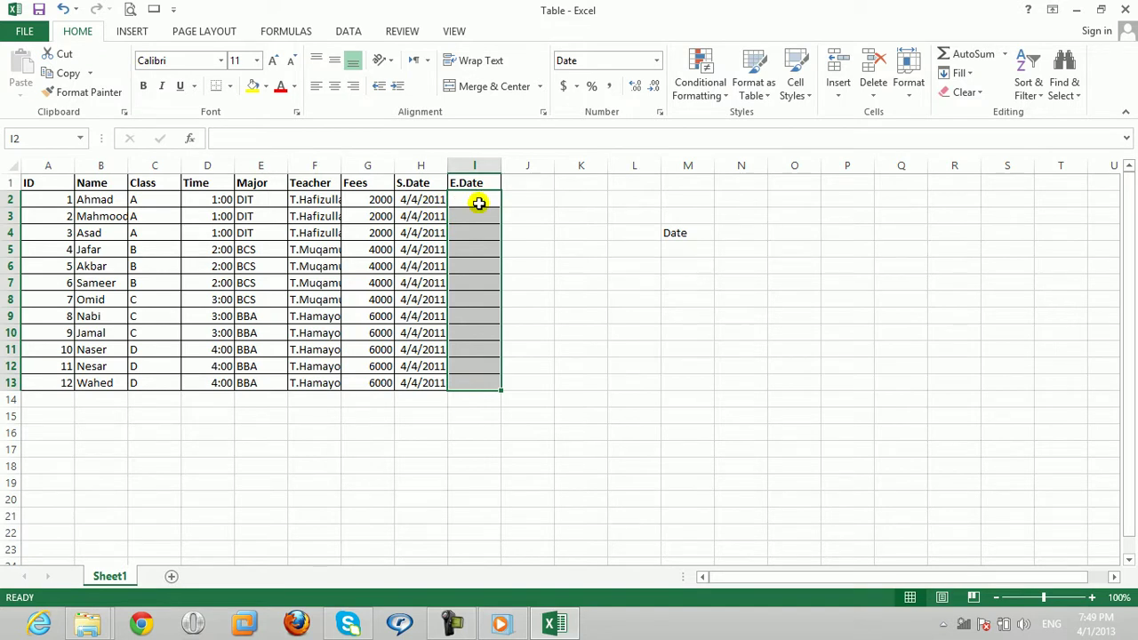
Step: Allow only dates earlier than 05/05/2011 in the E.Date cells
click(351, 33)
click(690, 90)
click(689, 113)
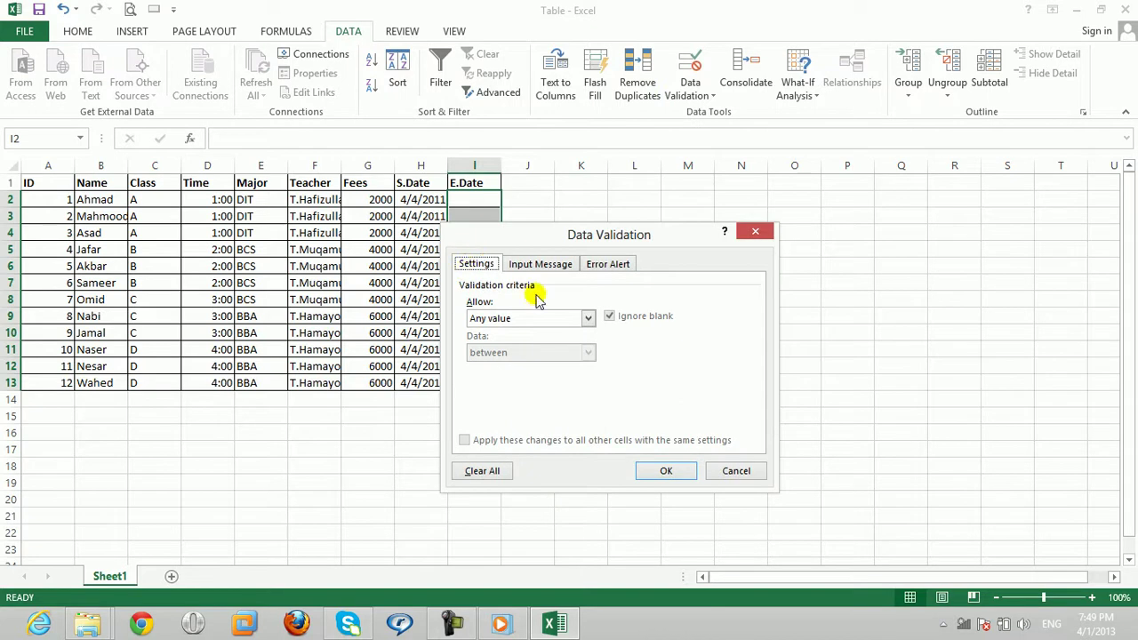
click(585, 318)
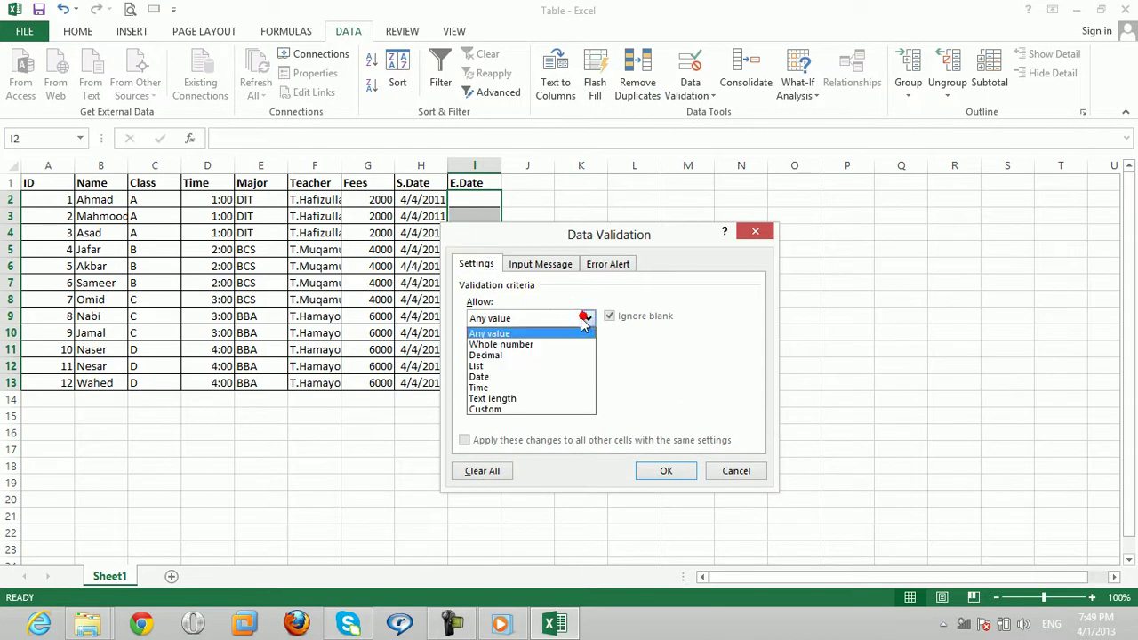
click(520, 379)
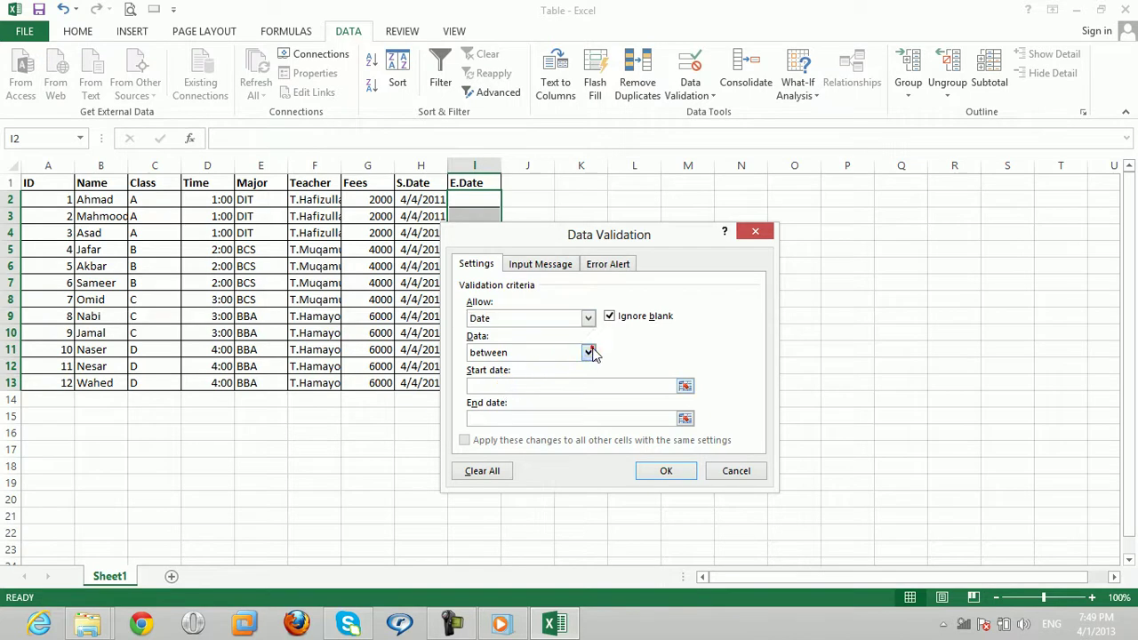
click(588, 353)
click(514, 421)
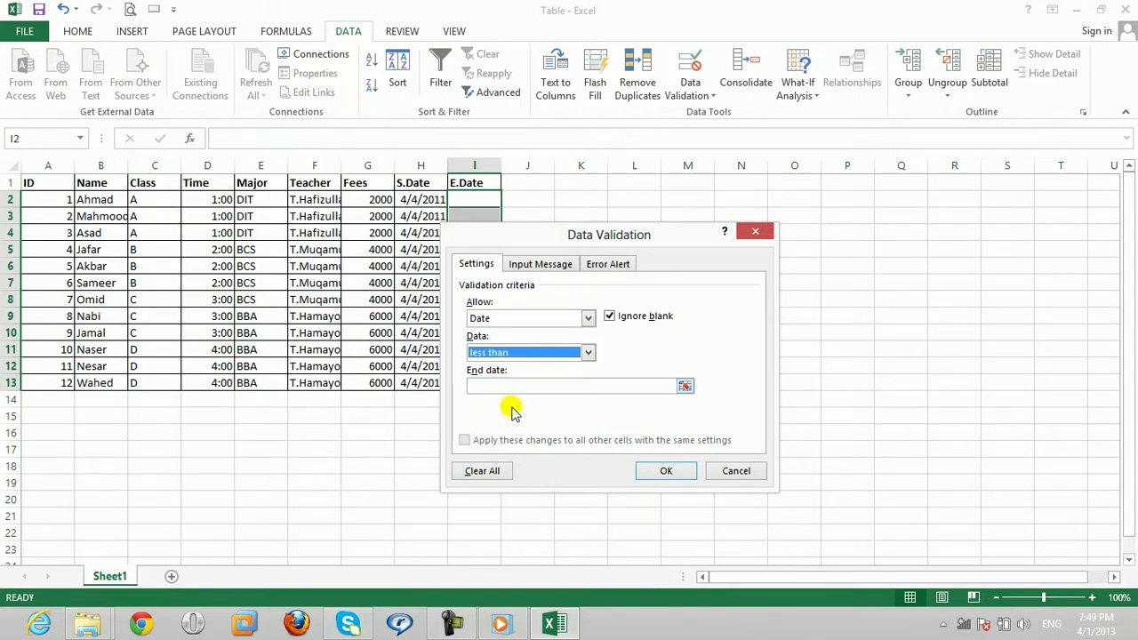
click(508, 387)
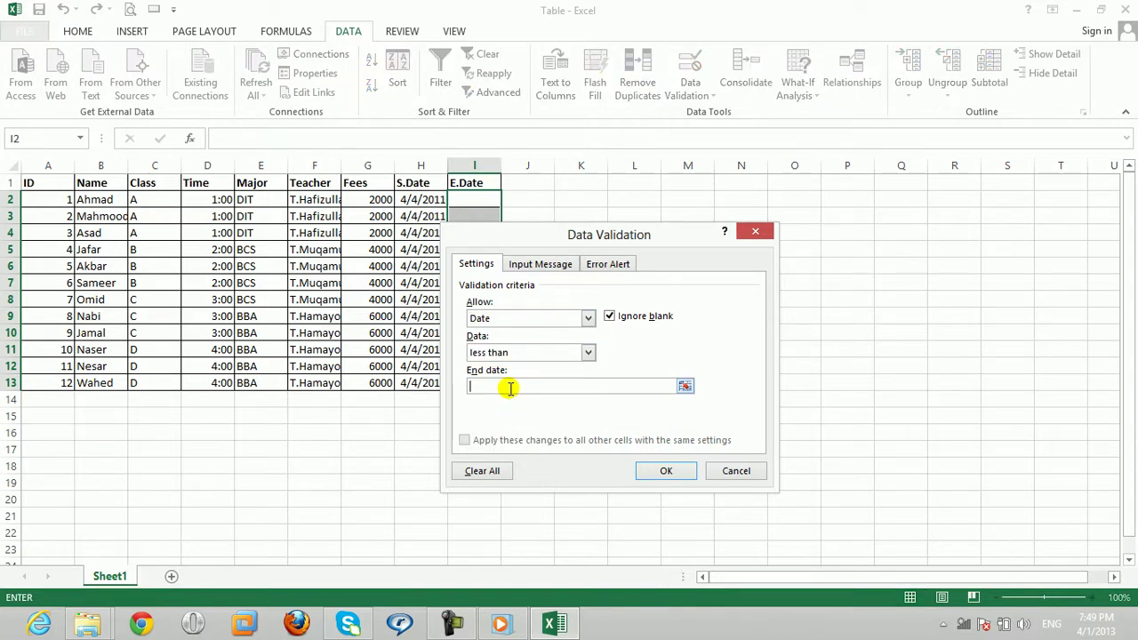
text(0)
text(5/05)
text(21)
text(011)
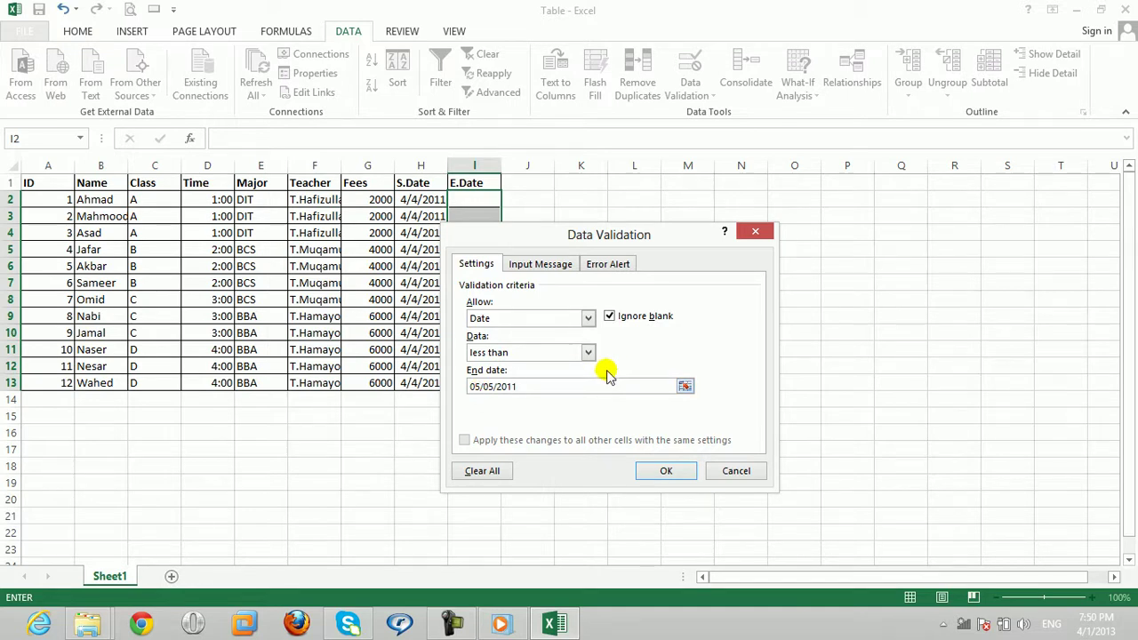
Step: Add an input message titled 'Please' reading 'Pay your Fees ont time'
click(525, 261)
click(519, 339)
text(Please)
click(481, 410)
text(Pa)
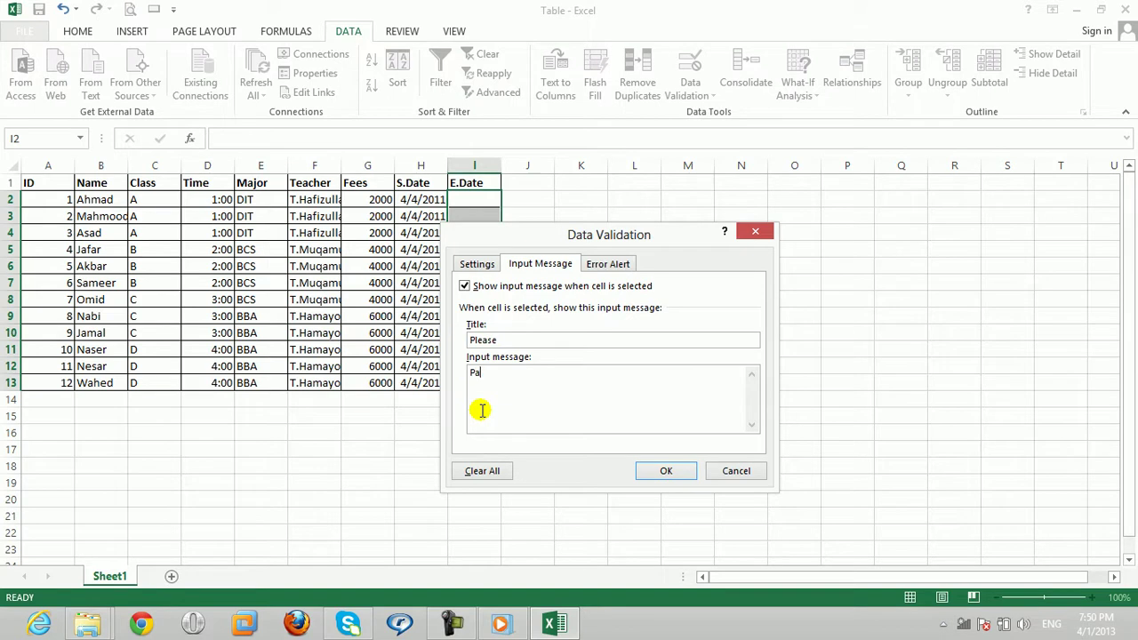
text(y your Fees o)
text(nt time.)
Step: Add a 'Please' Stop error alert with the message 'Pay Your fine!' and apply the rule
click(608, 264)
click(622, 342)
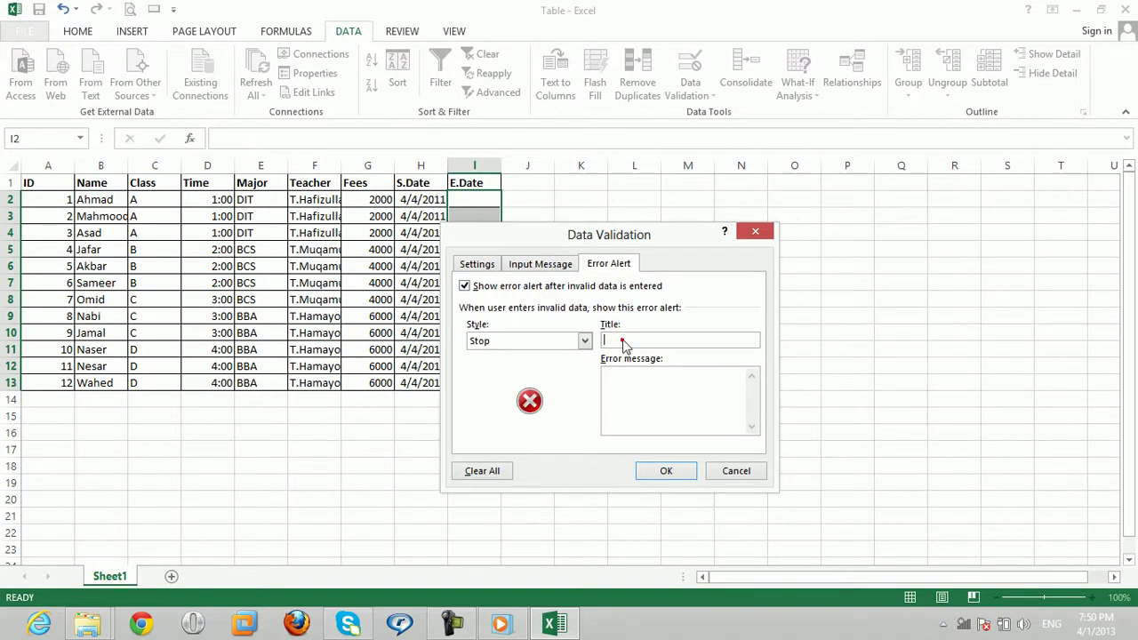
text(Please)
click(627, 407)
text(Pay Y)
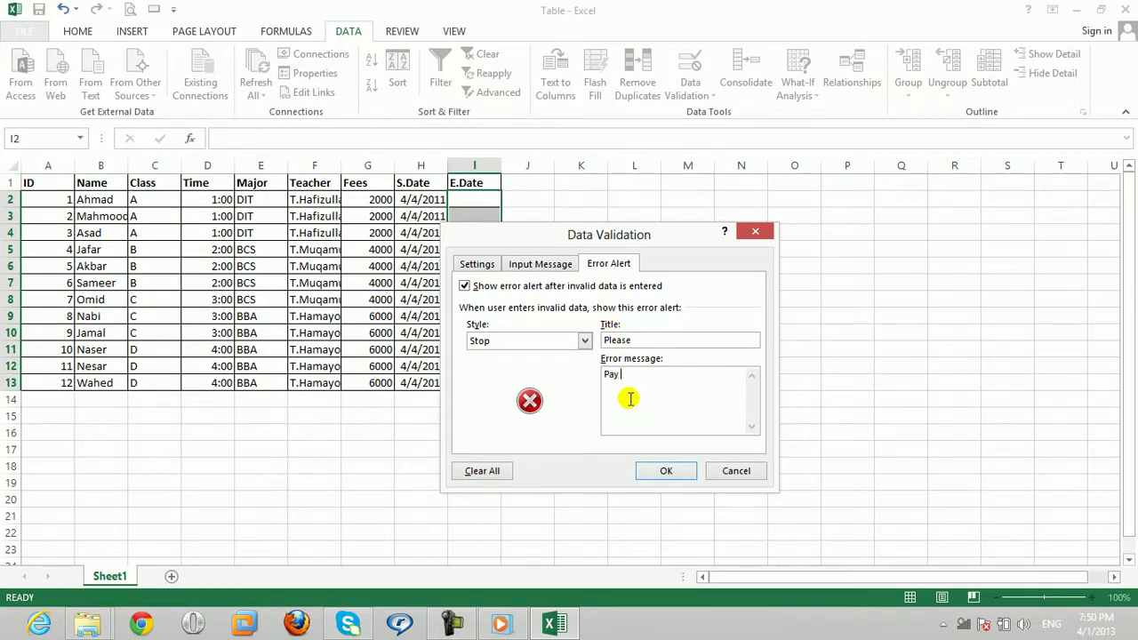
text(our )
text(fine!)
click(664, 472)
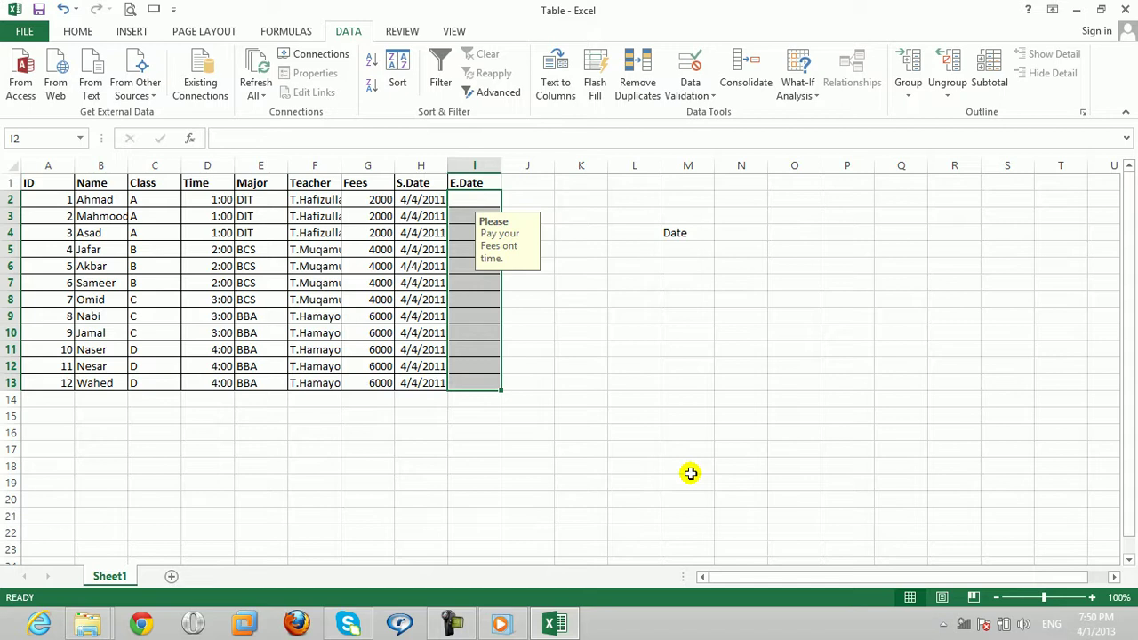
Step: Enter the end date 04/05/2011 in I2
click(479, 196)
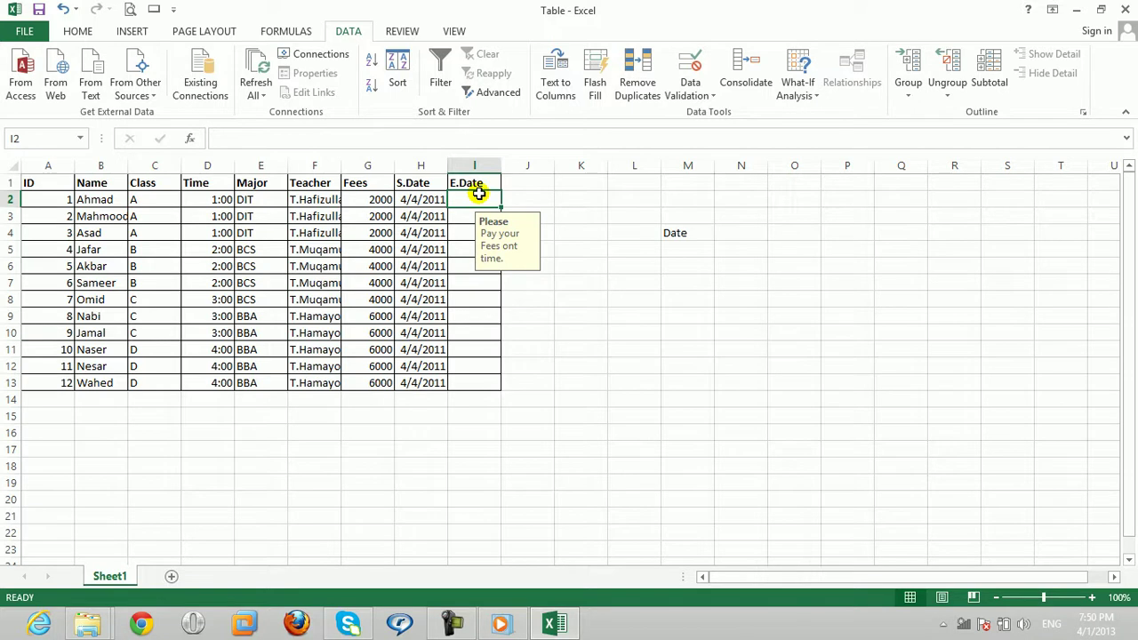
text(05/05)
key(BackSpace)
key(BackSpace)
key(BackSpace)
key(BackSpace)
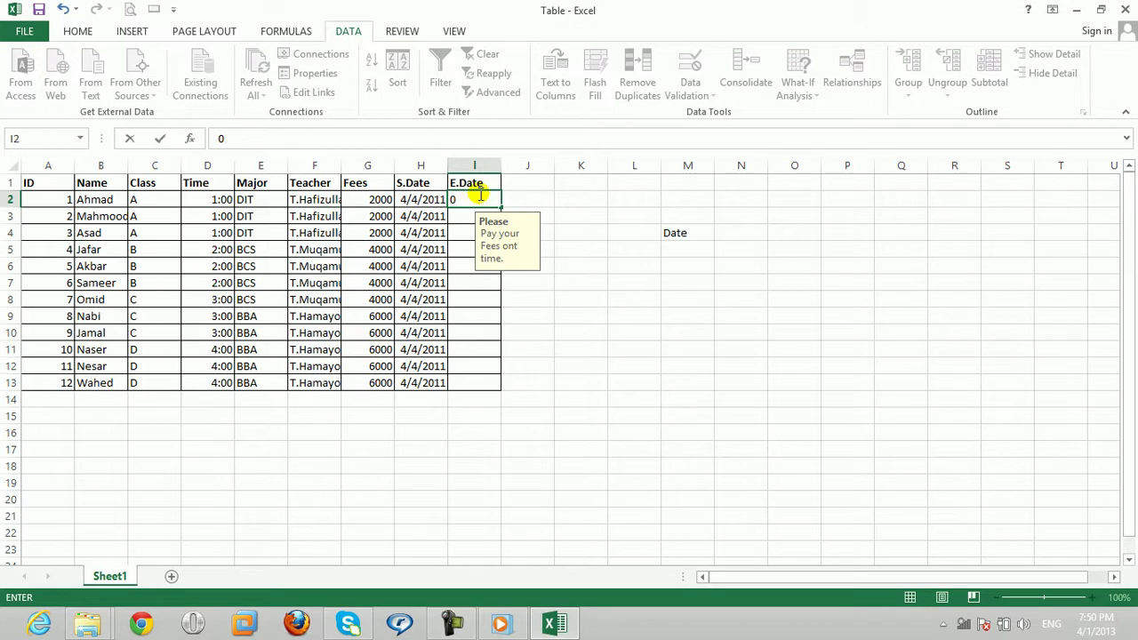
text(4/05/2011)
key(Return)
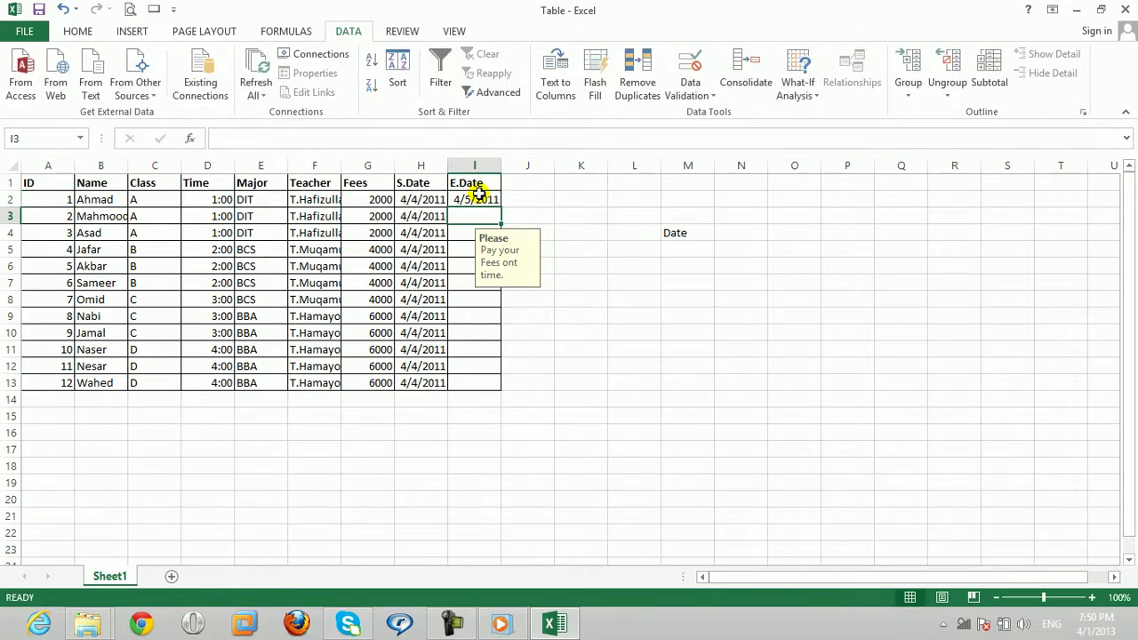
Step: In I3, see 05/05/2011 and 07/05/2011 rejected, then enter the valid date 02/05/2011
text(0)
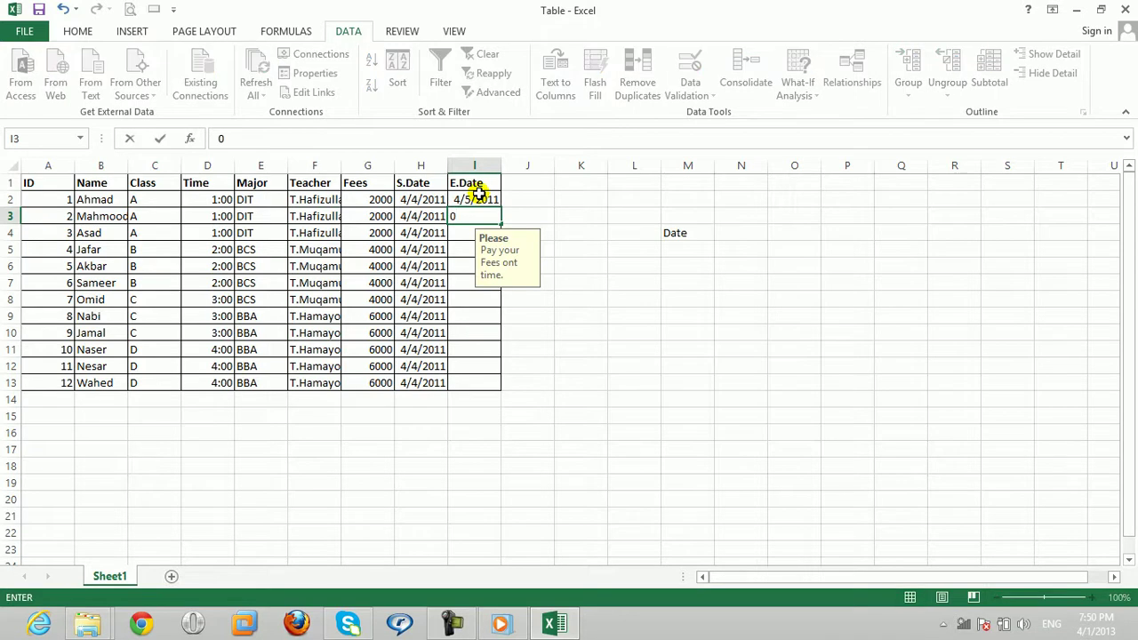
text(5/05/2011)
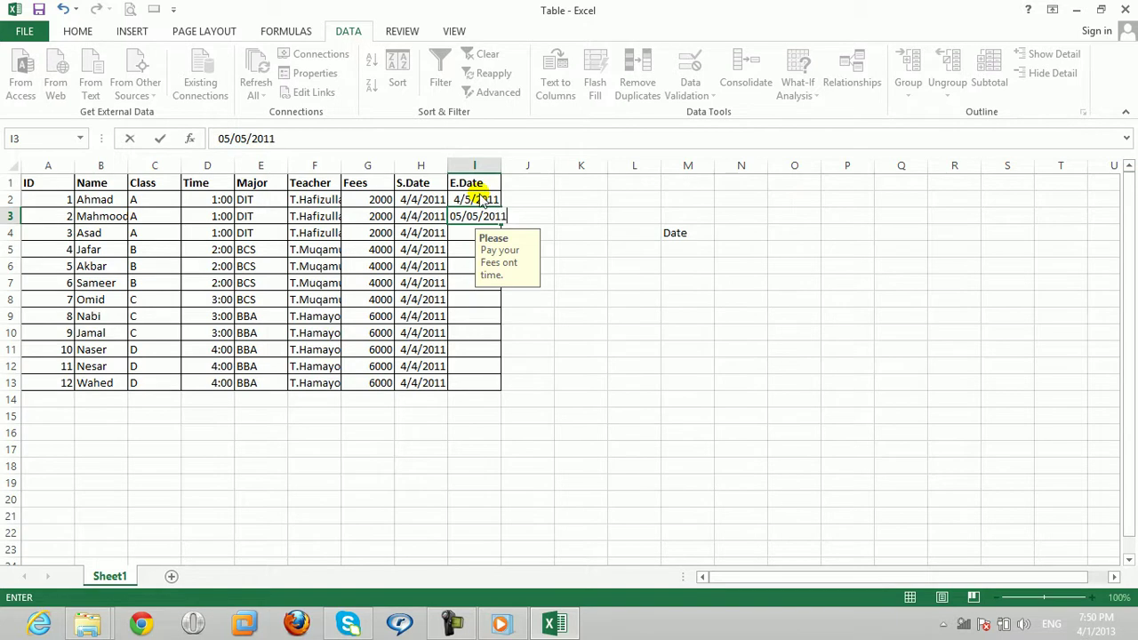
key(Return)
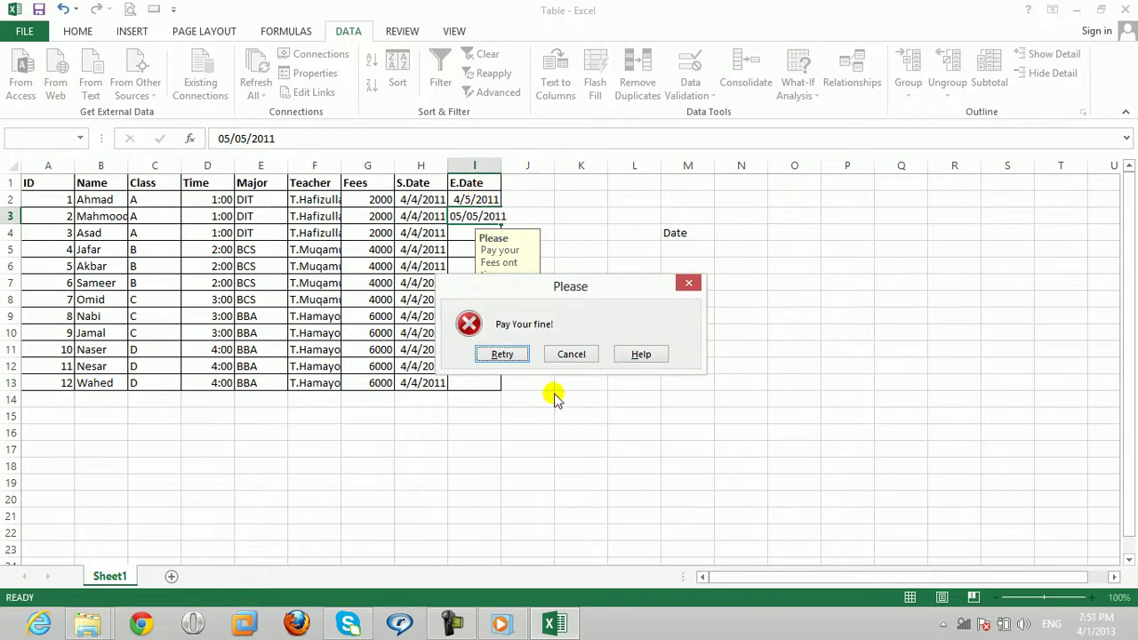
click(567, 355)
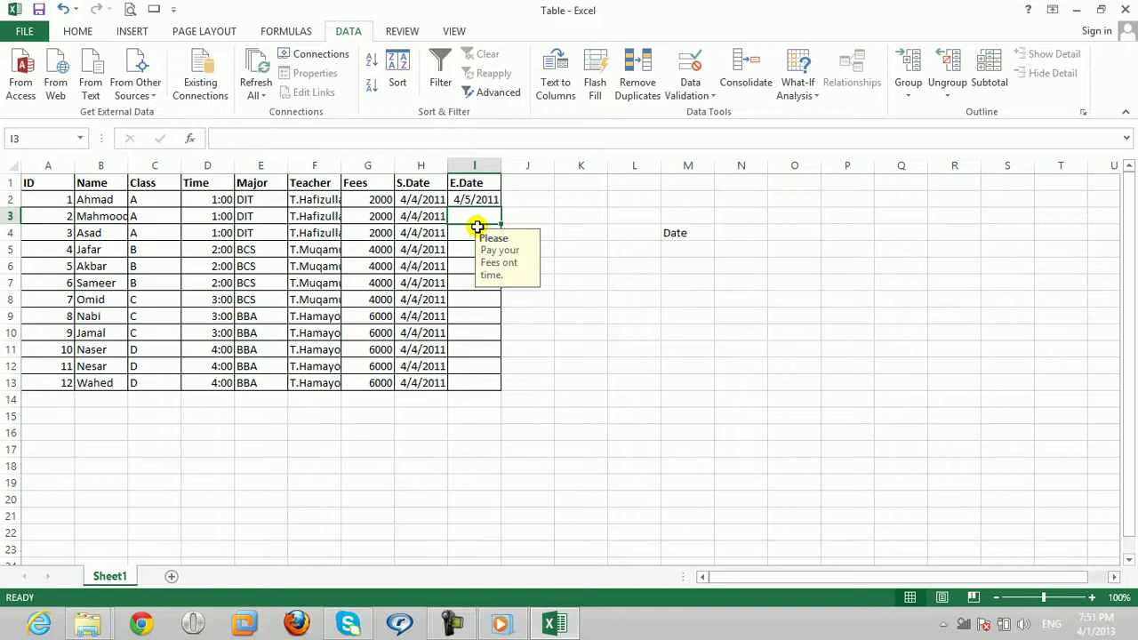
text(0)
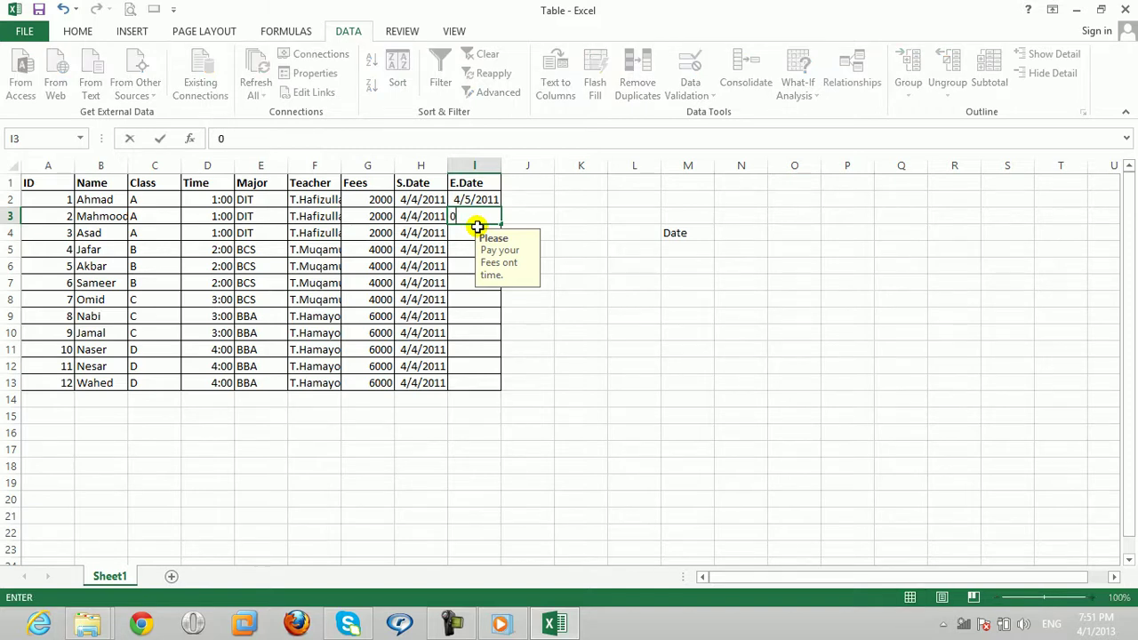
text(7/05/2011)
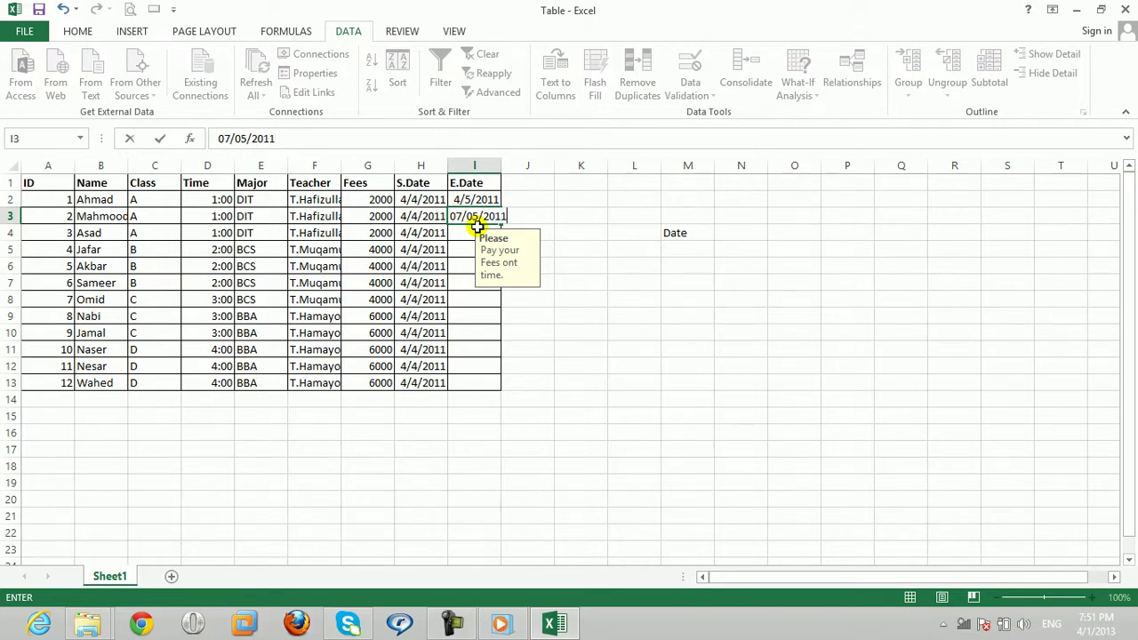
key(Return)
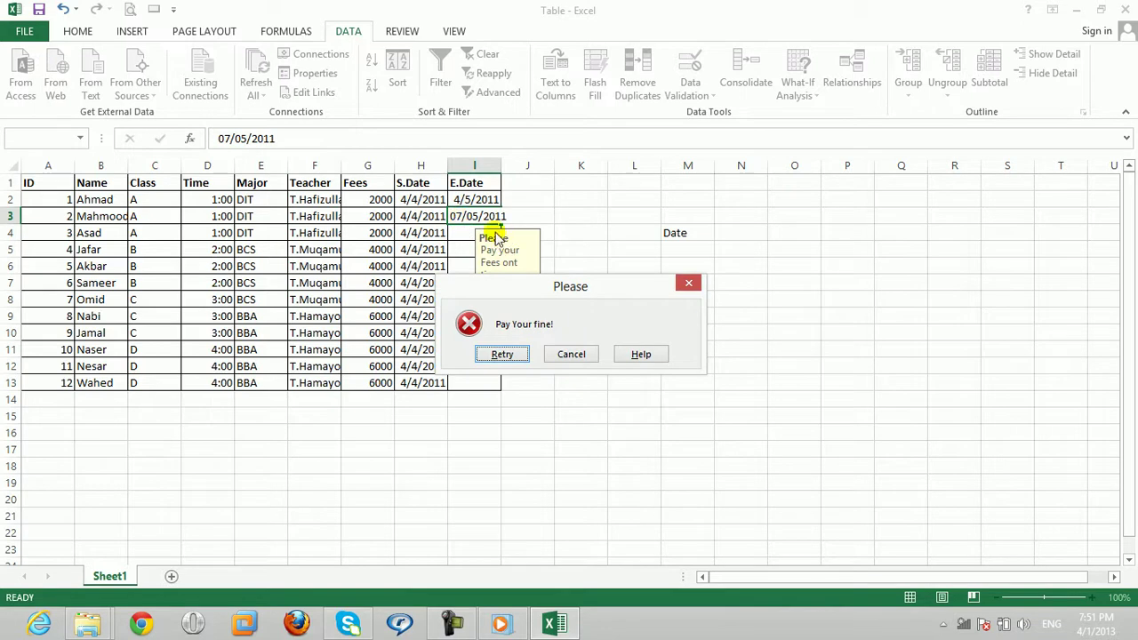
drag(513, 292, 558, 305)
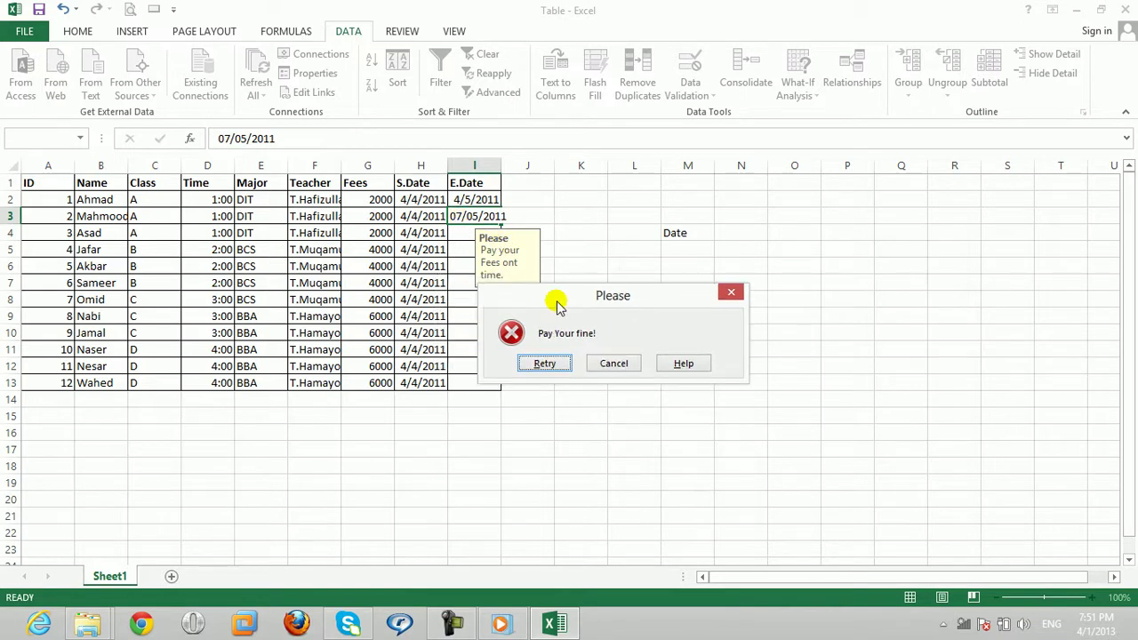
click(543, 365)
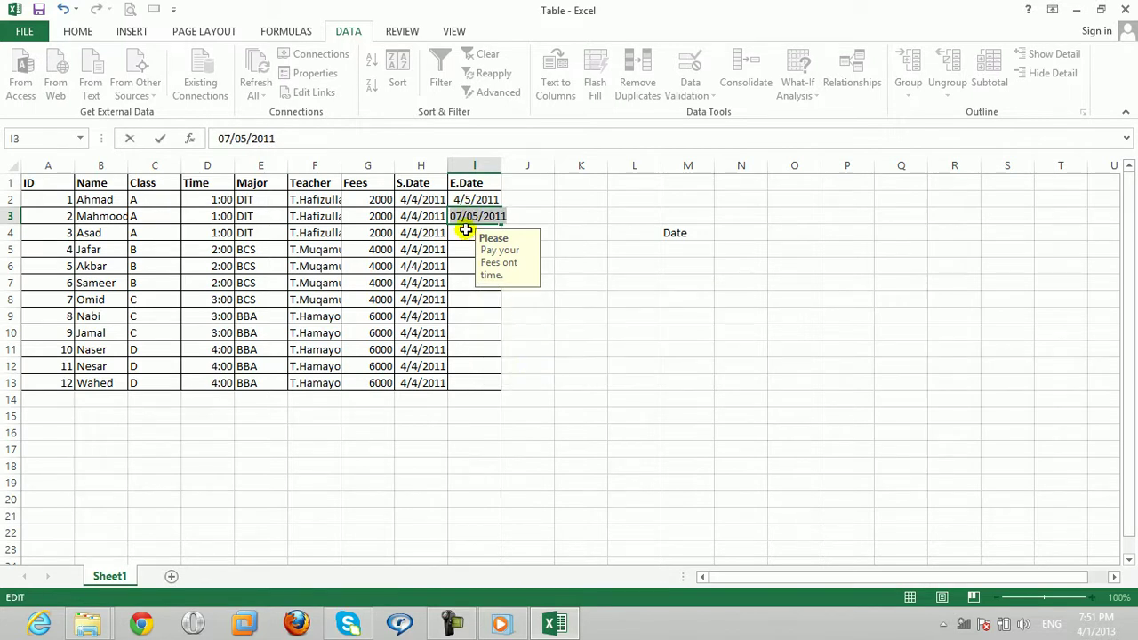
text(02/05/2011)
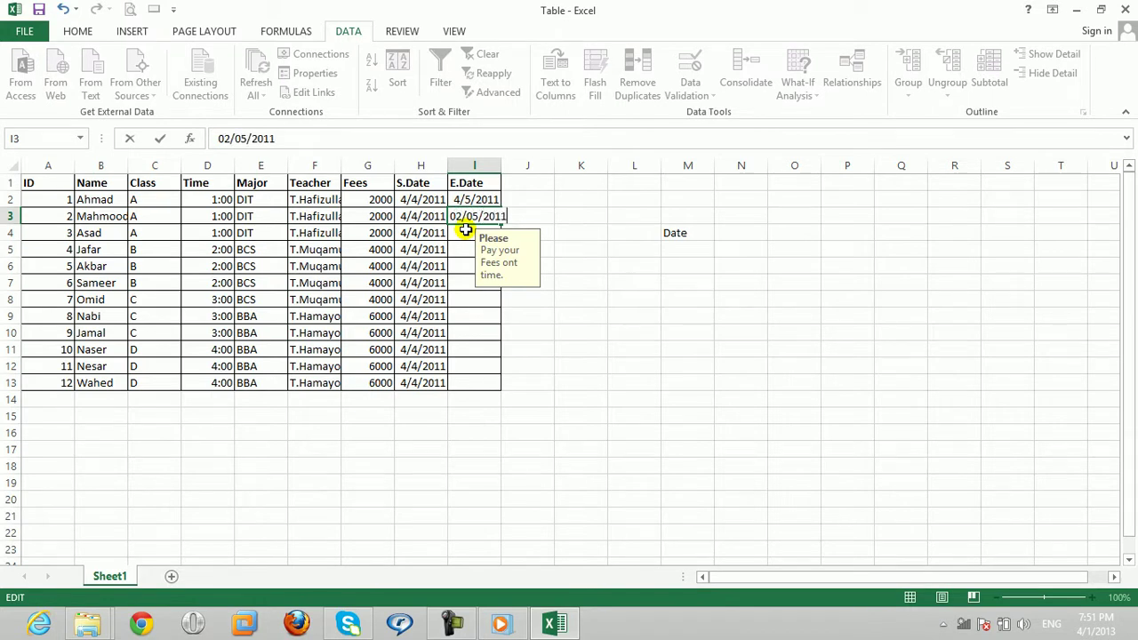
key(Return)
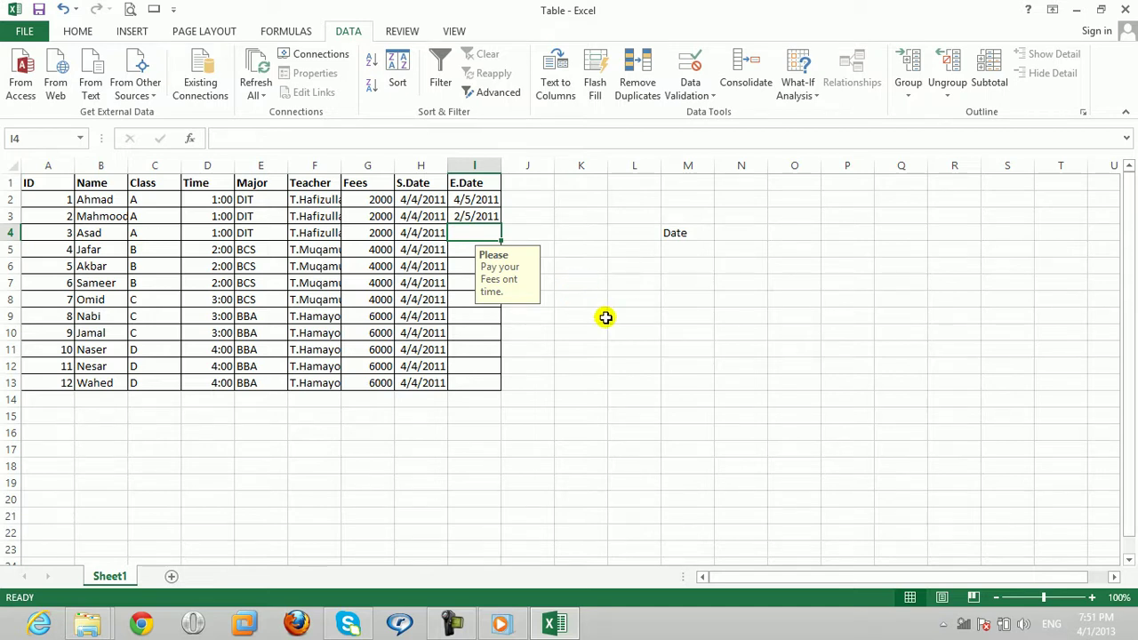
Step: Clear the student names from column B
click(598, 316)
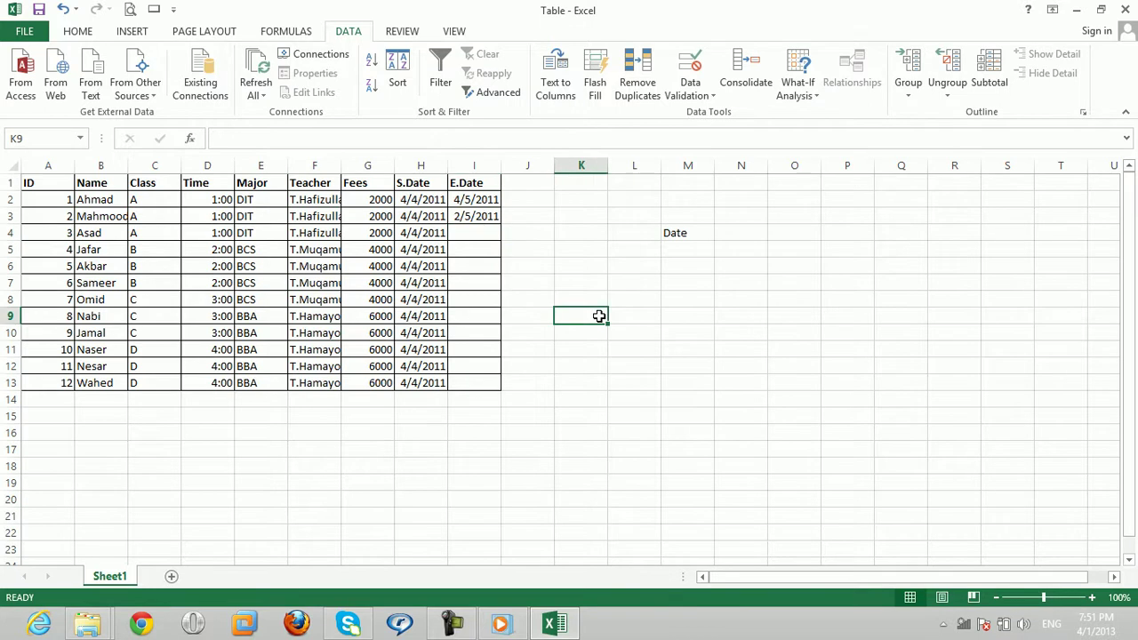
click(104, 201)
drag(104, 201, 104, 375)
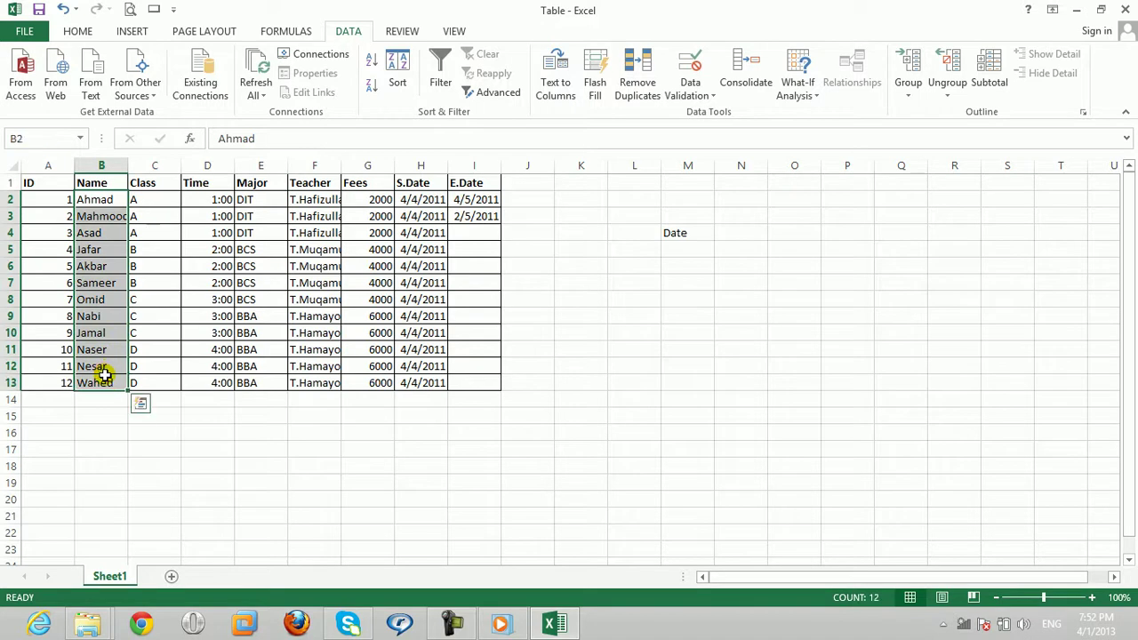
key(Delete)
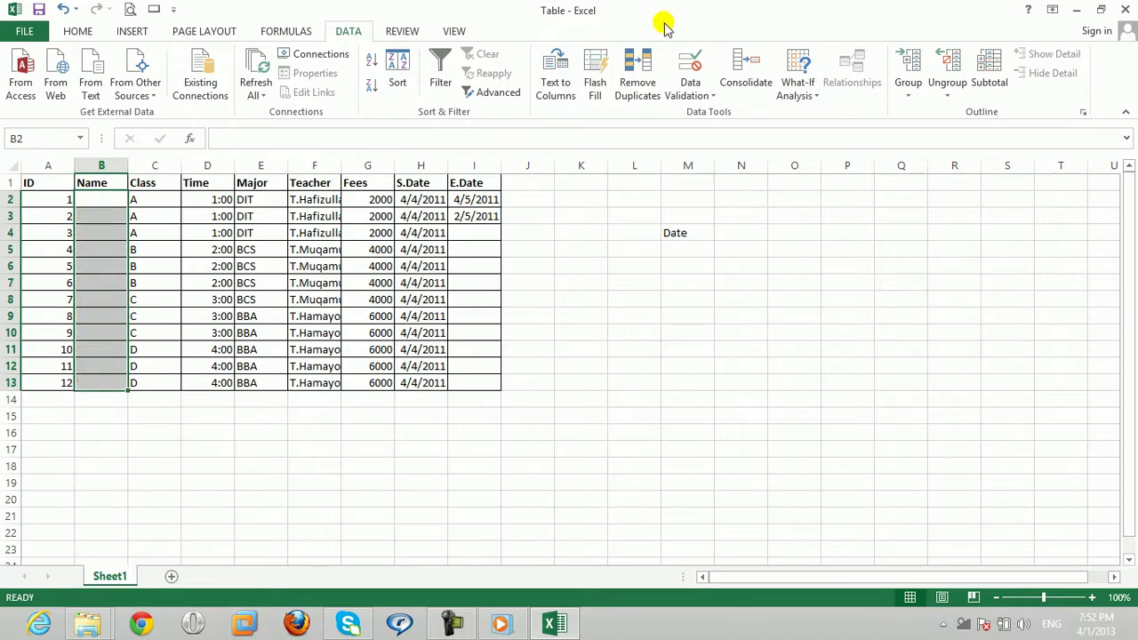
click(700, 94)
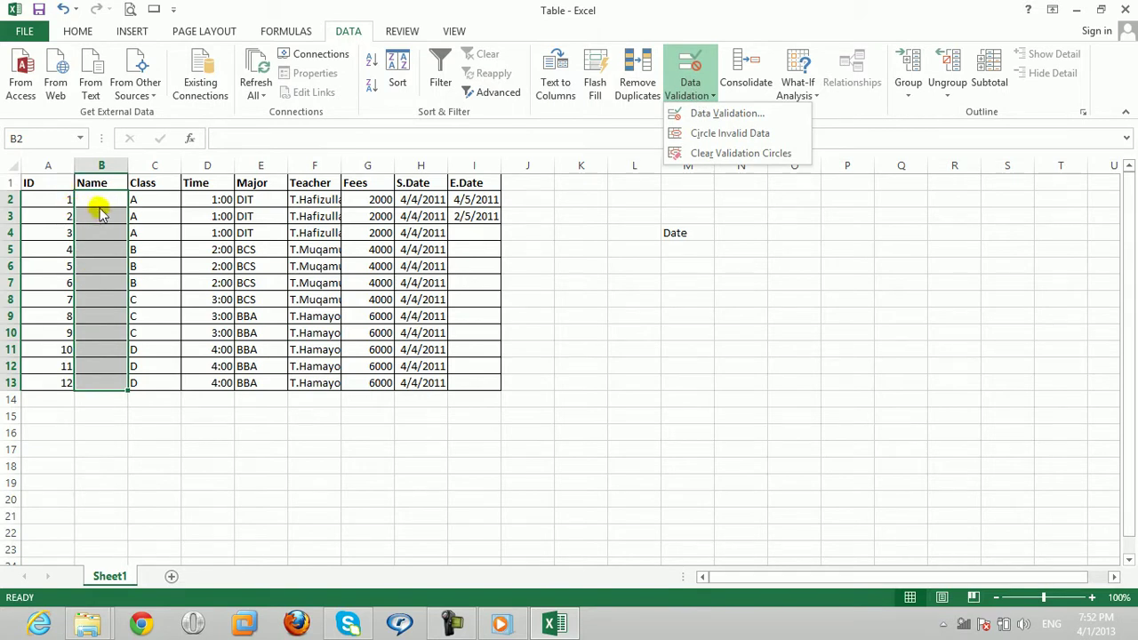
click(468, 399)
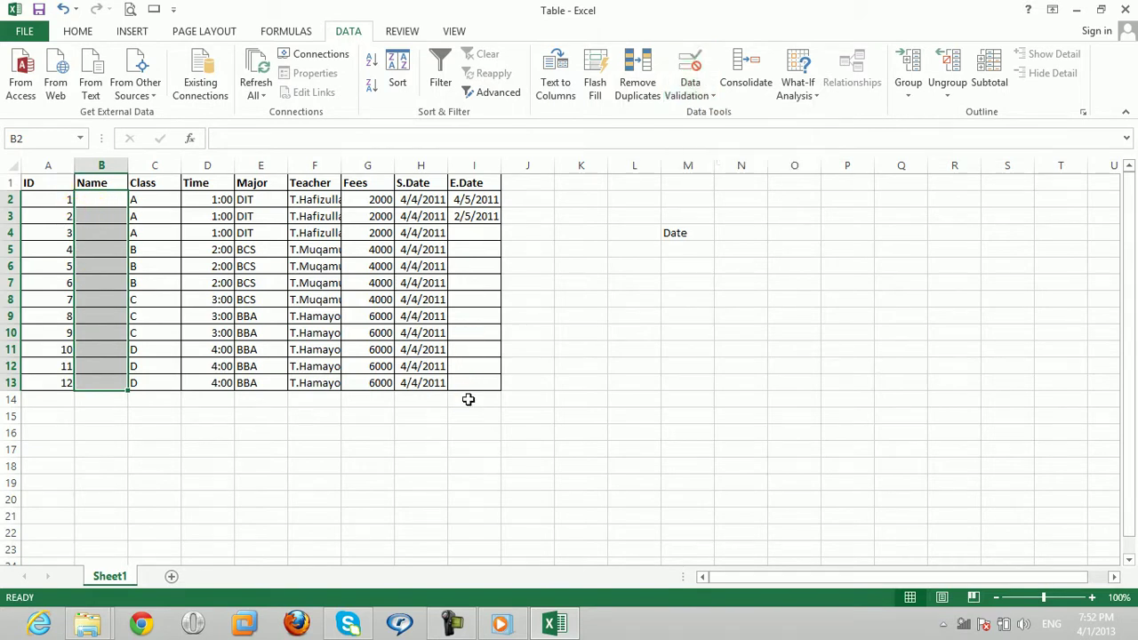
Step: Enter 05/05/2011 in I14, then confirm 05/05/2011 is rejected in I10 and cancel it
click(469, 399)
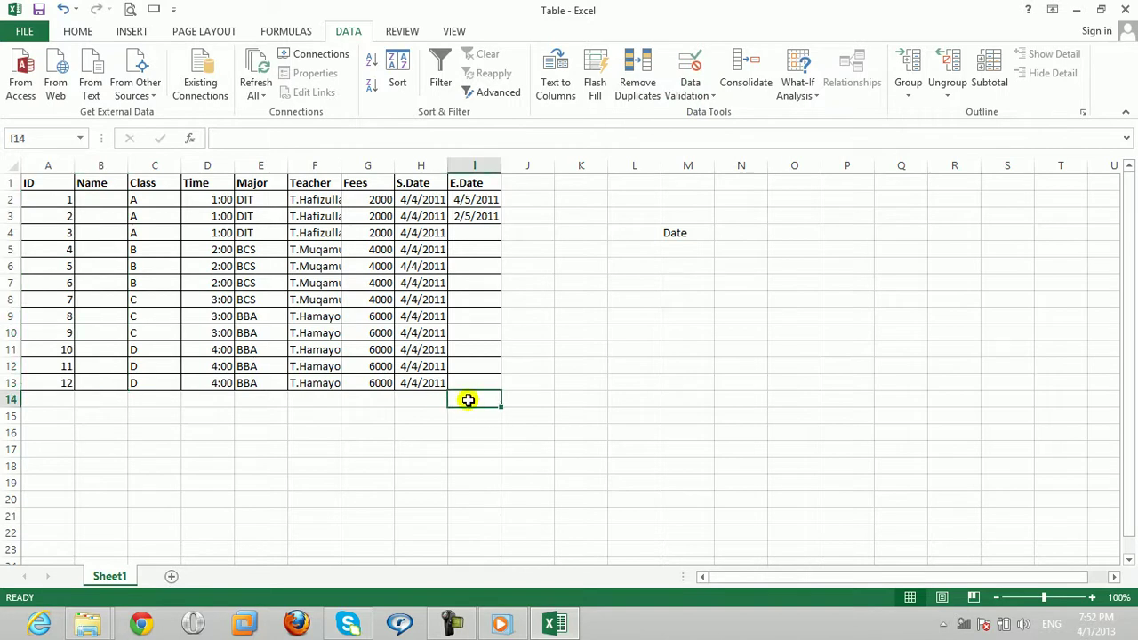
text(05/05/2011)
key(Return)
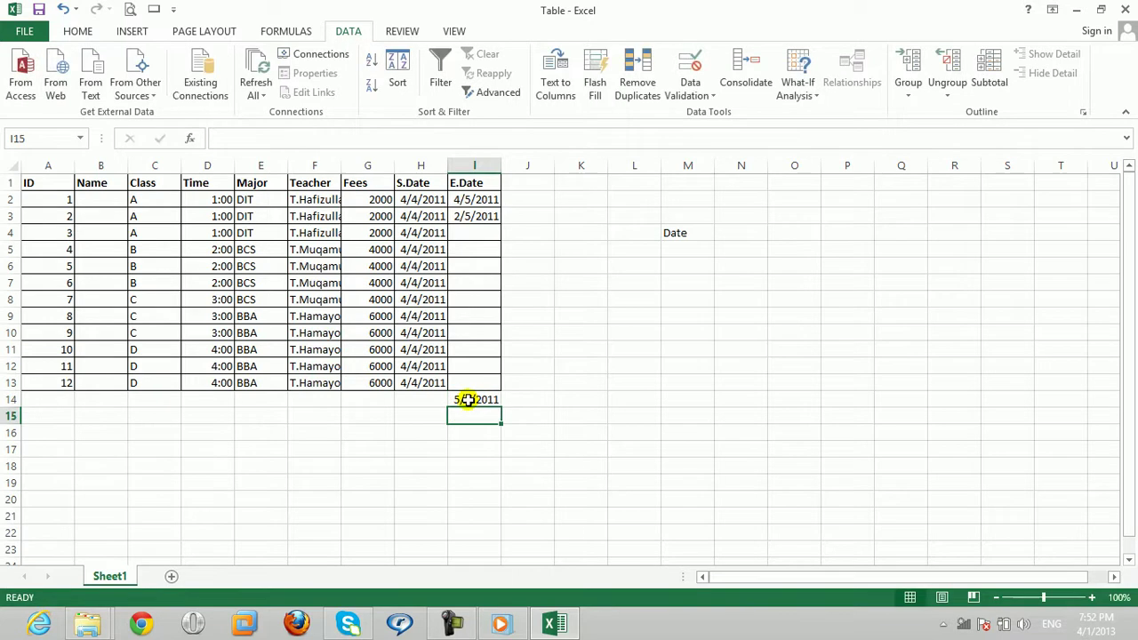
click(471, 329)
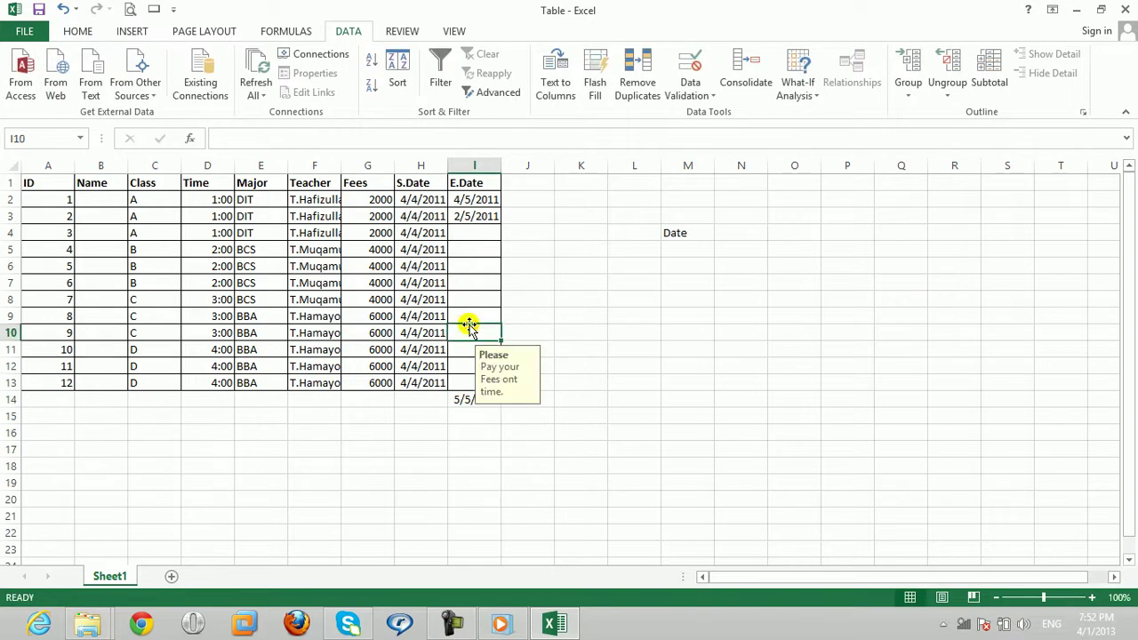
text(05/05/)
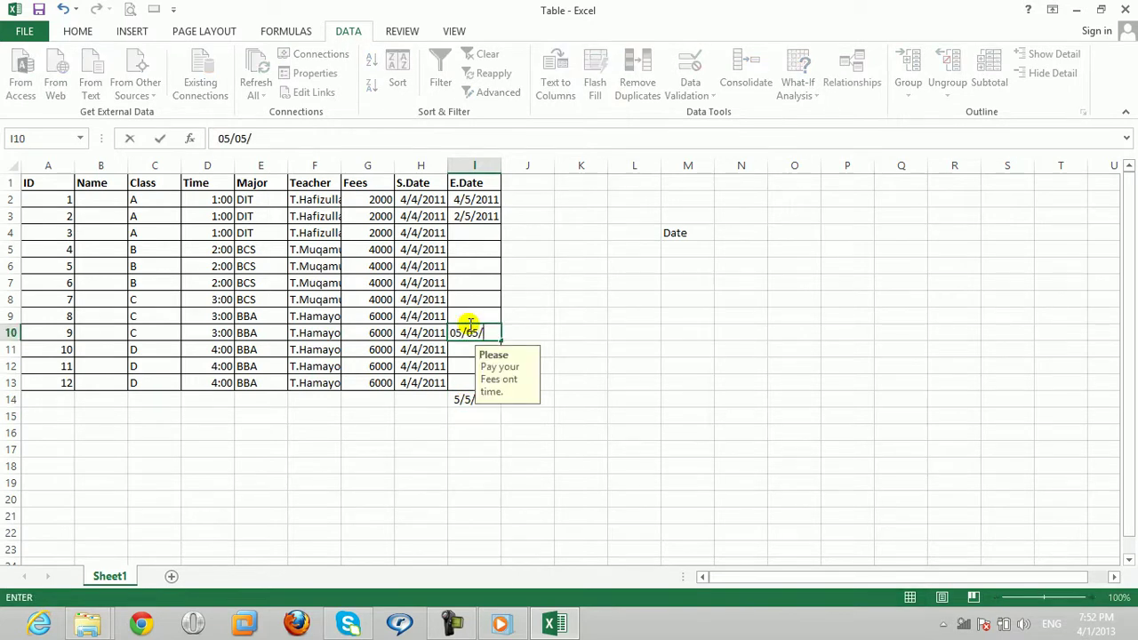
text(11)
key(Return)
key(Tab)
key(Return)
click(466, 381)
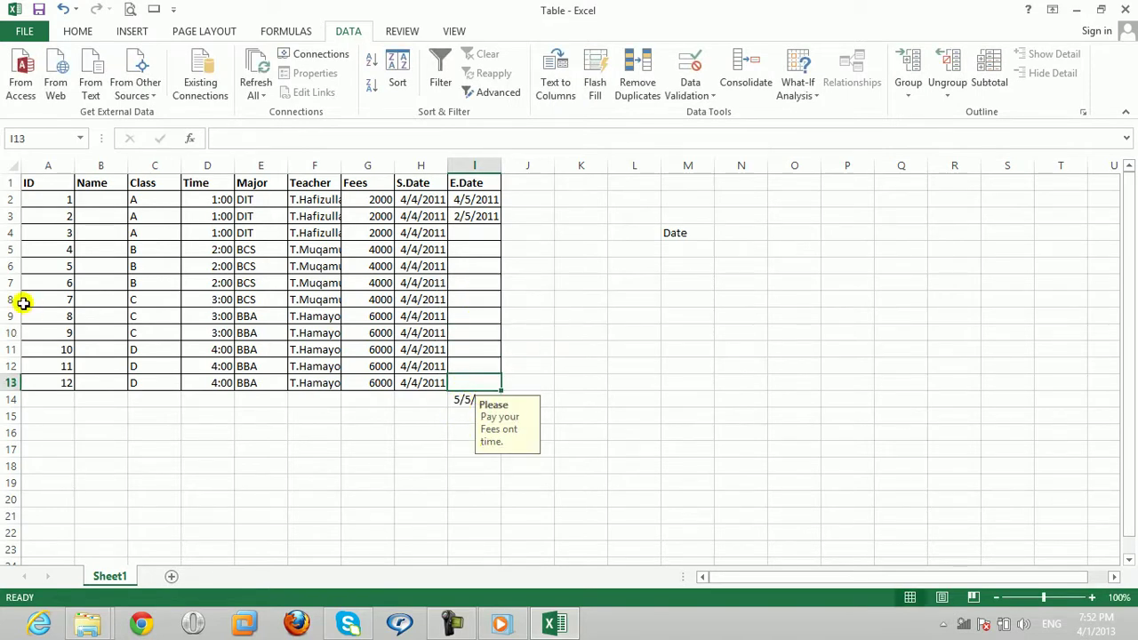
Step: Restrict B2:B13 to text longer than 10 characters
drag(101, 204, 110, 384)
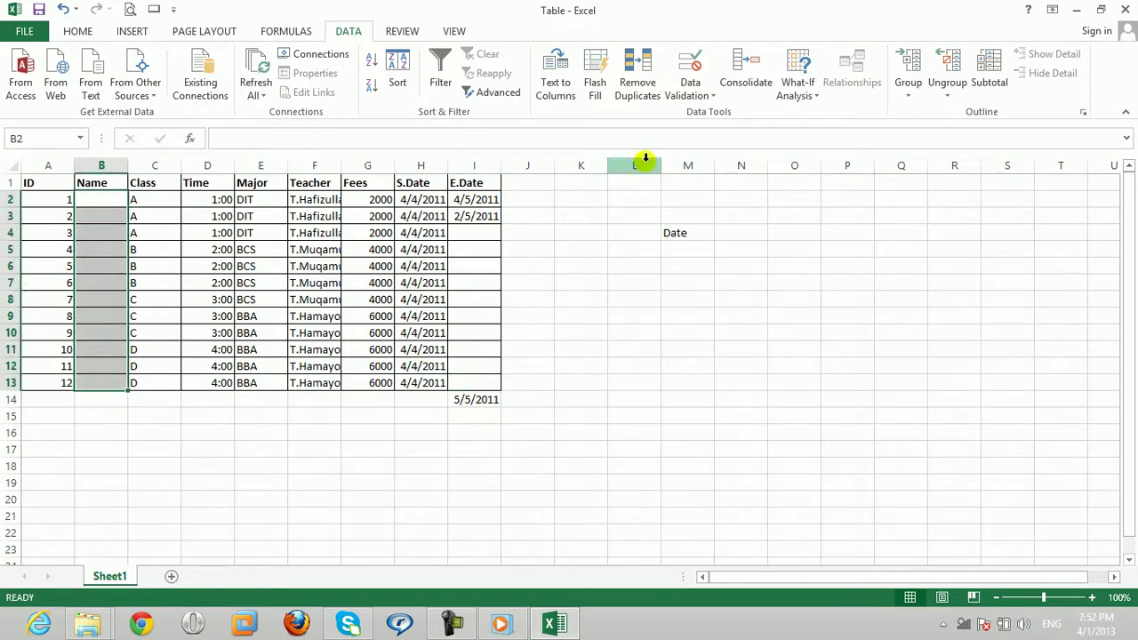
click(688, 99)
click(688, 113)
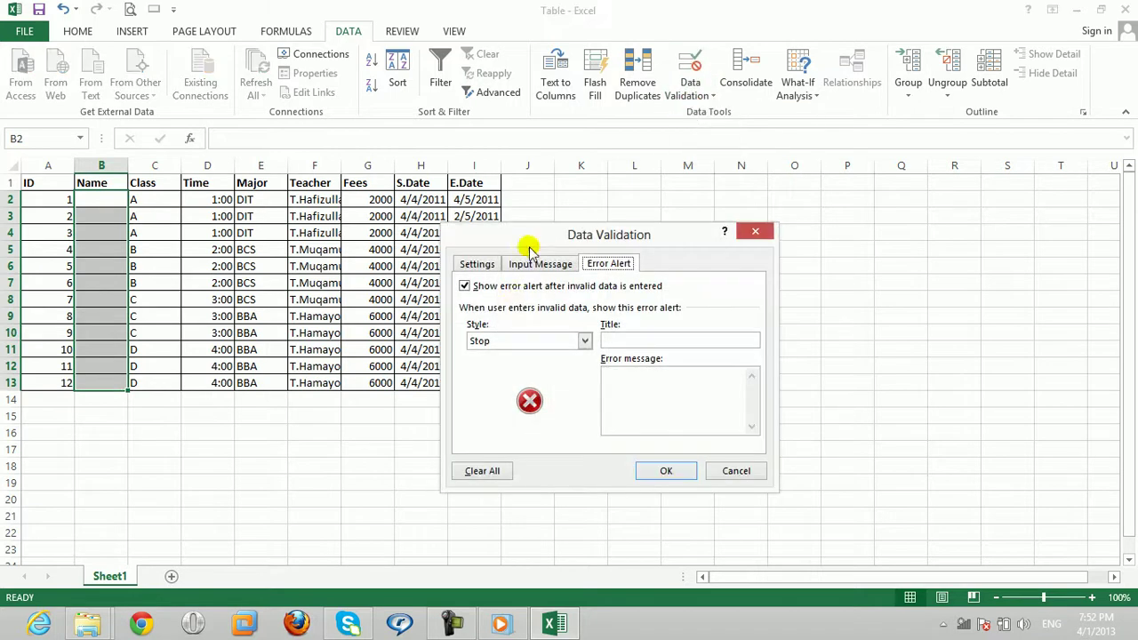
click(486, 266)
click(587, 317)
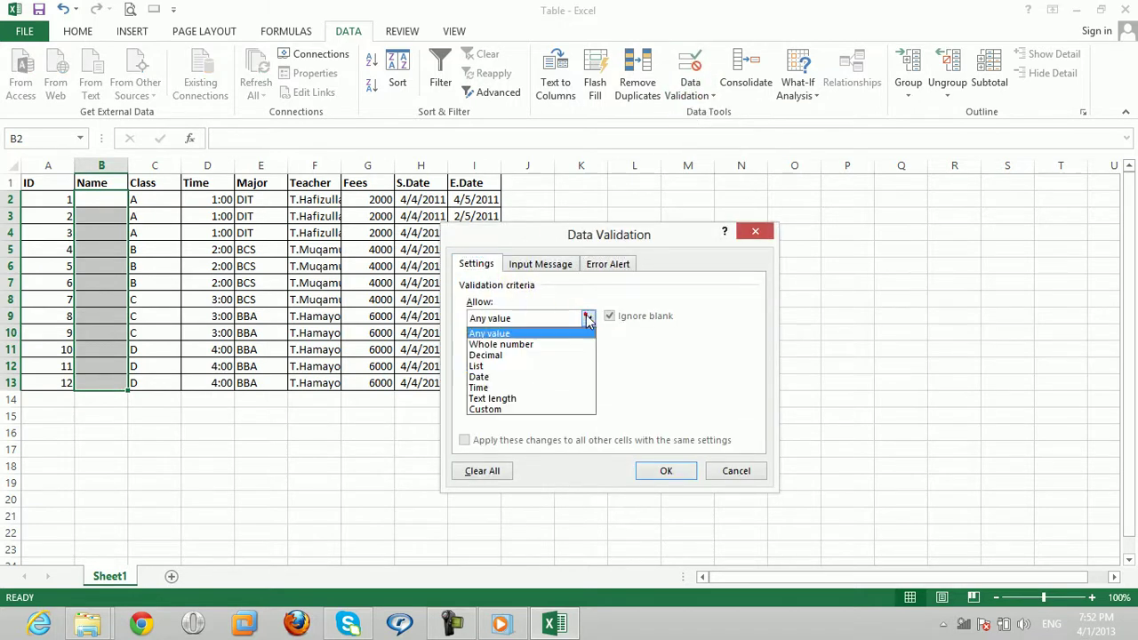
click(498, 398)
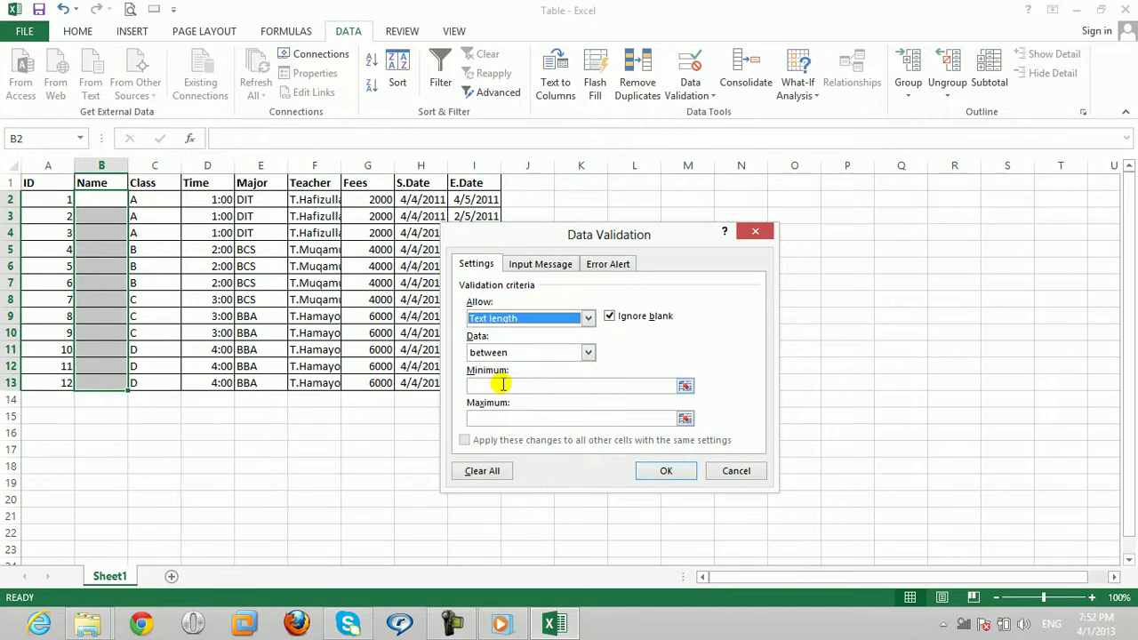
click(502, 384)
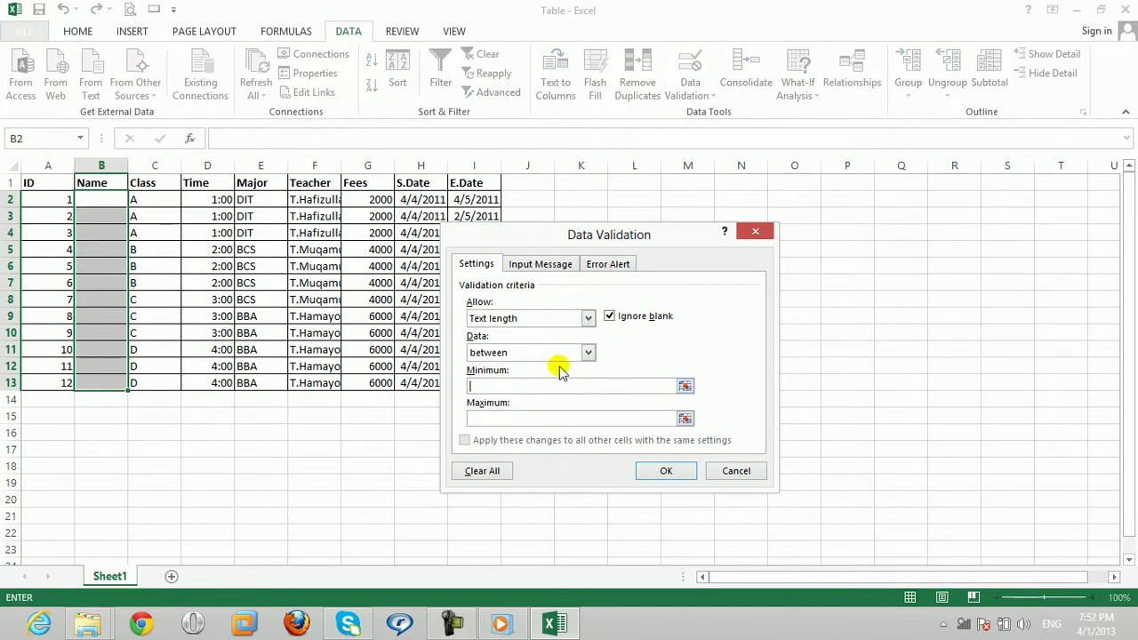
click(588, 353)
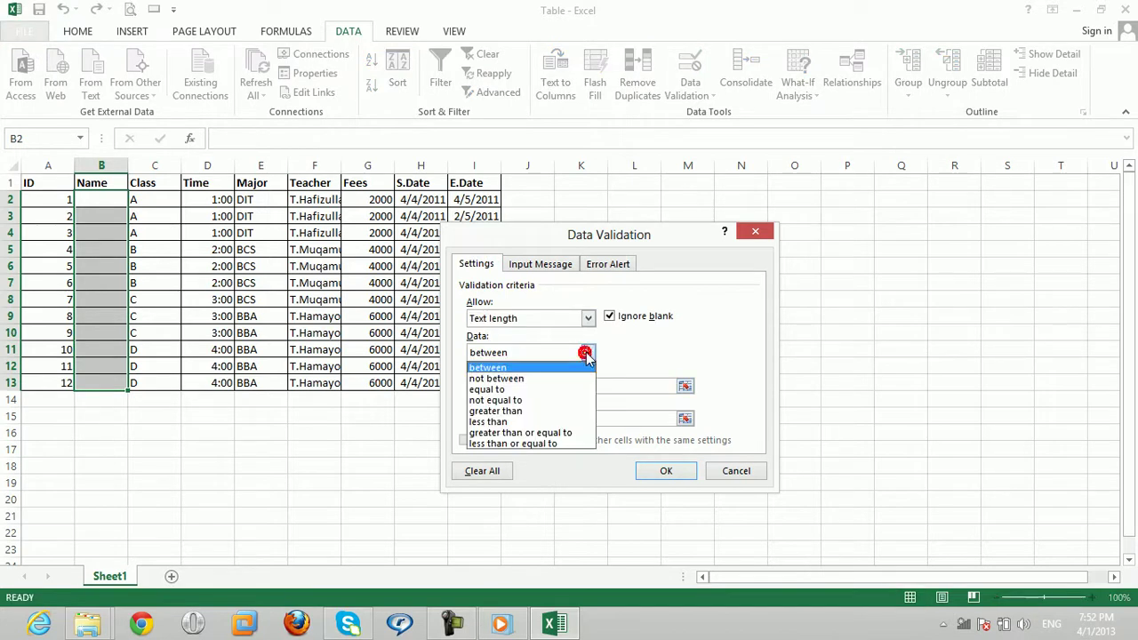
click(489, 413)
click(491, 384)
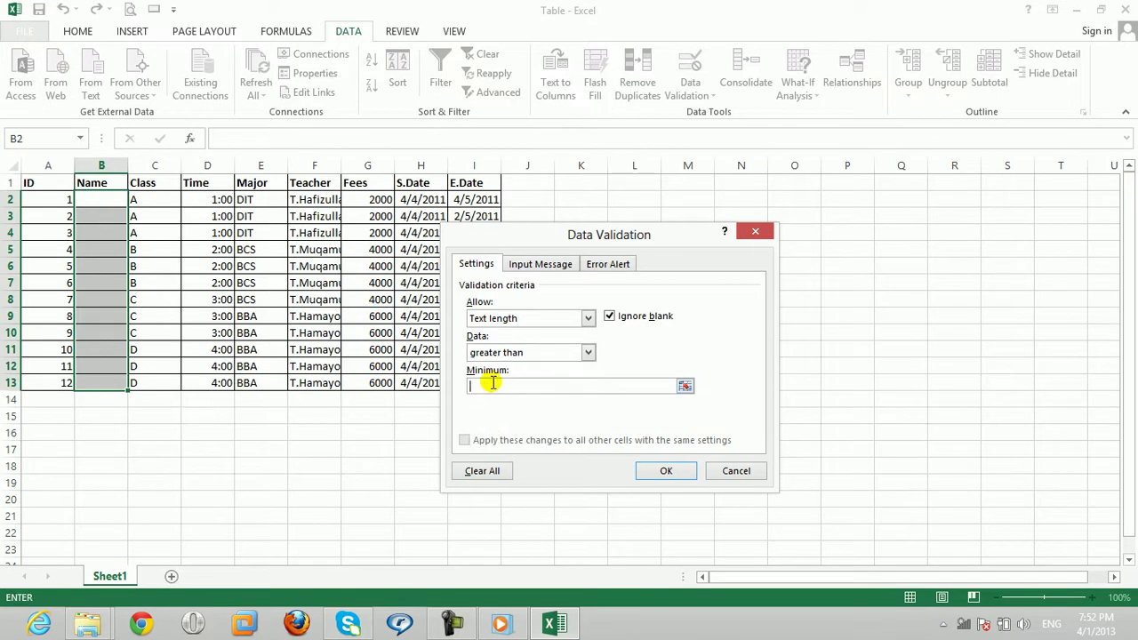
text(10)
click(662, 471)
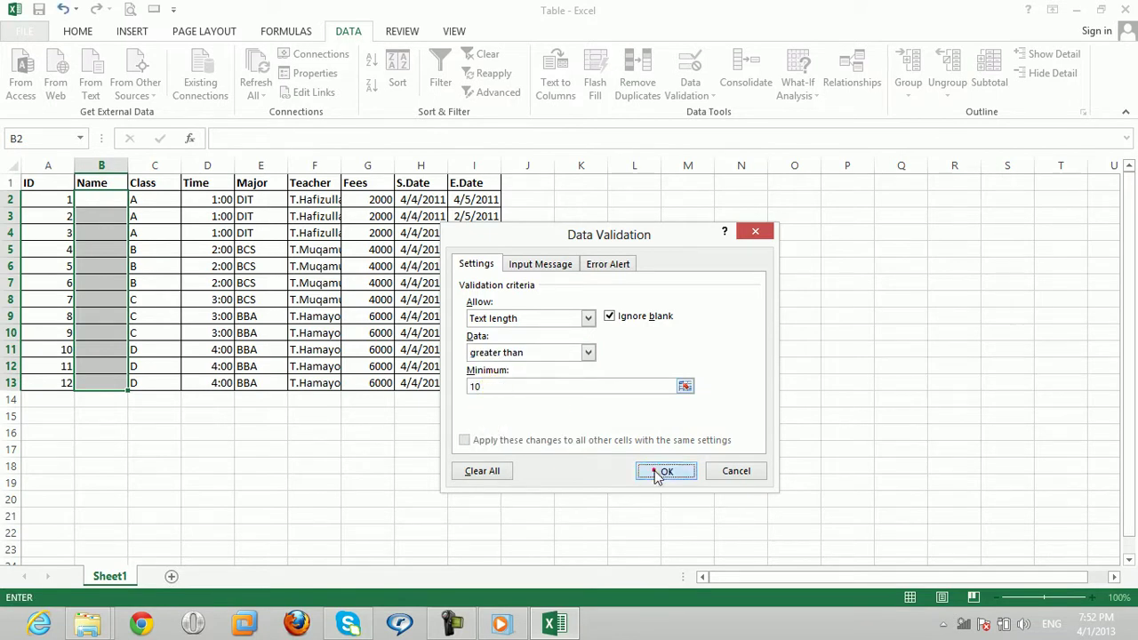
Step: Test the rule with a short name in B2 and cancel the rejected entry
click(88, 197)
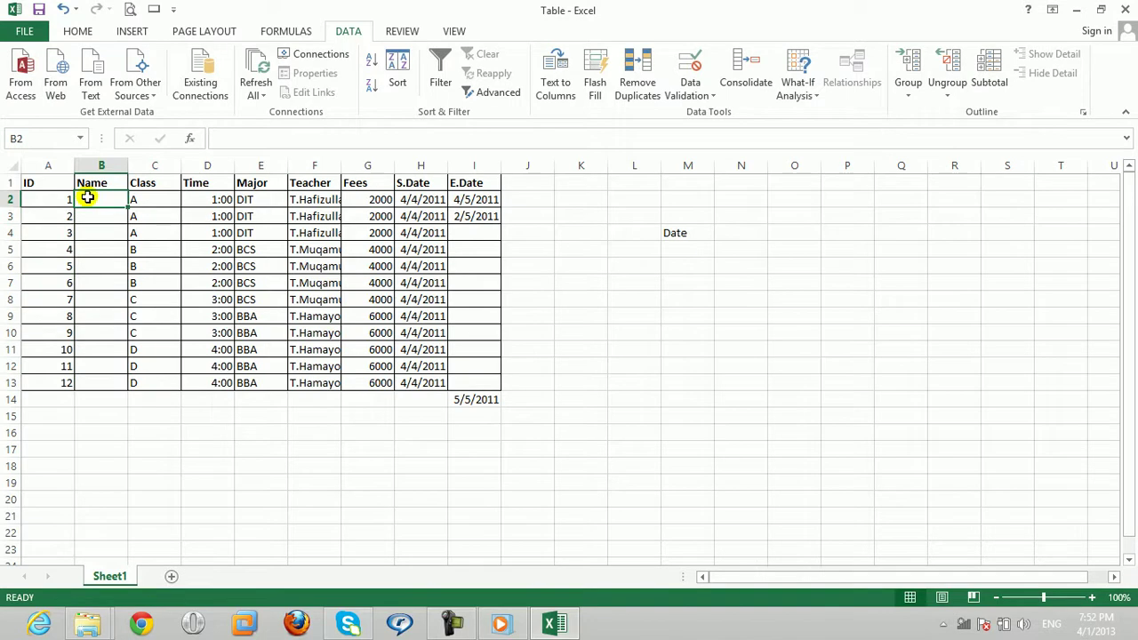
text(Nasir)
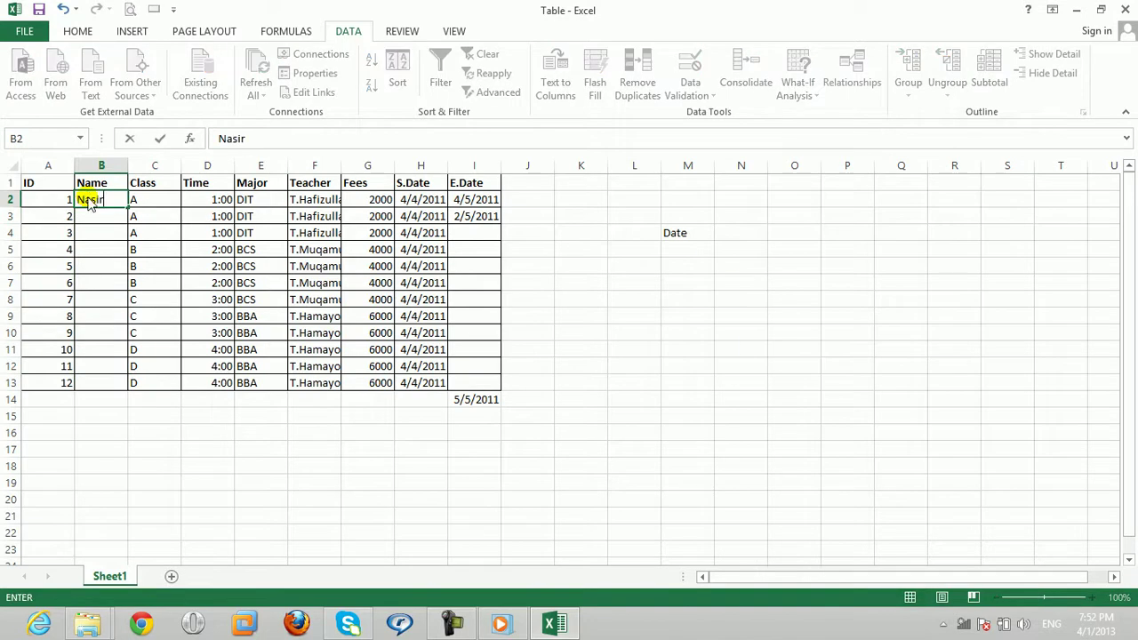
key(Return)
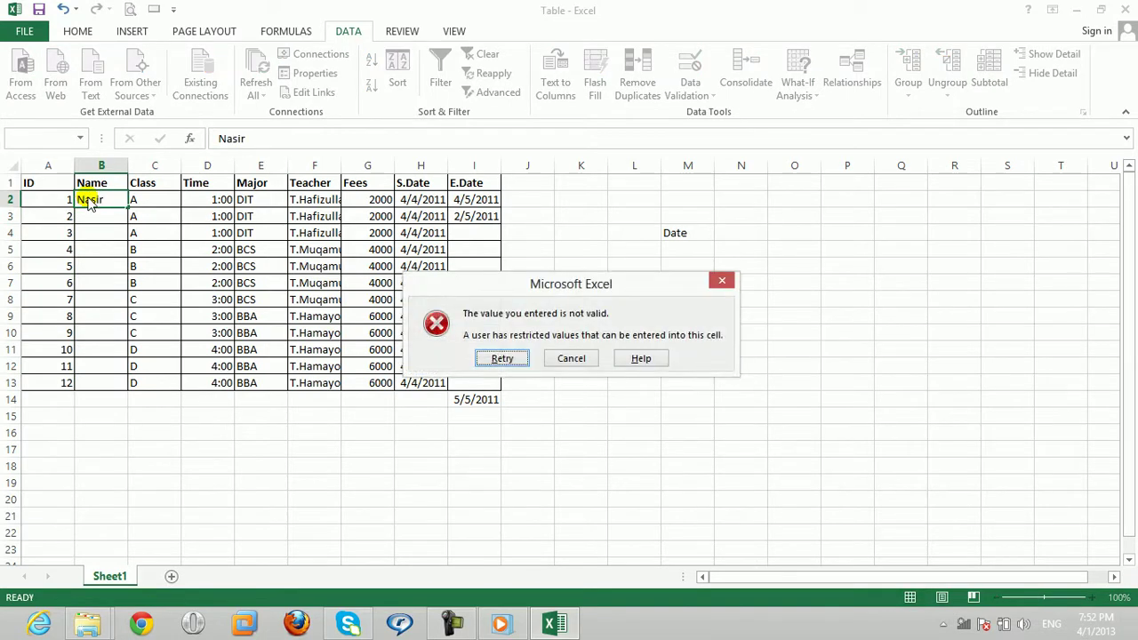
key(Tab)
key(Return)
click(796, 298)
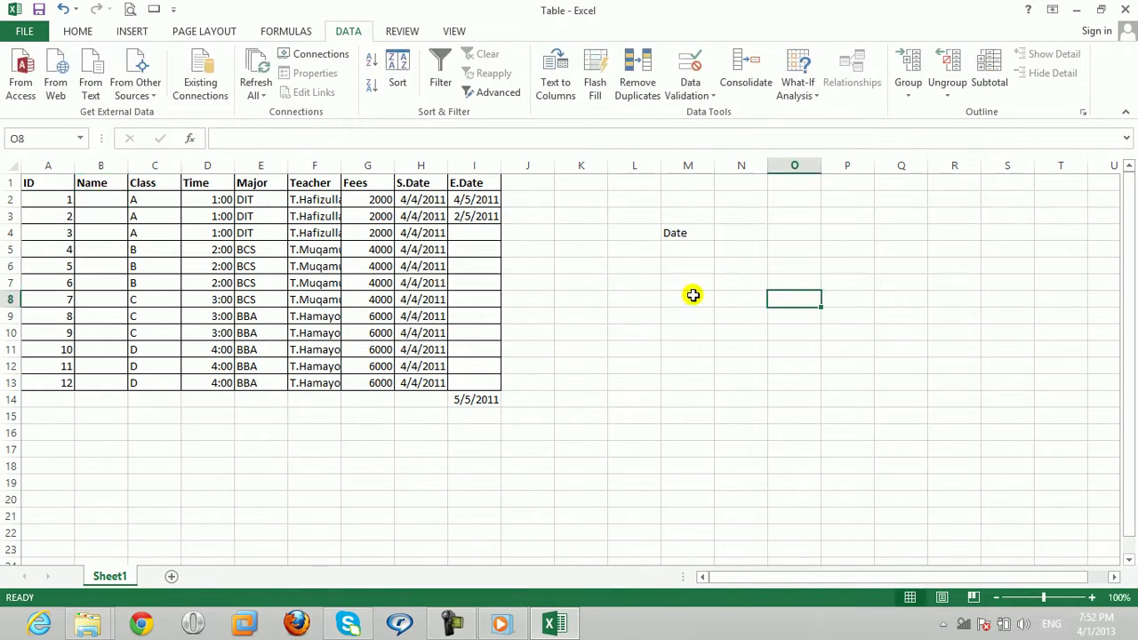
Step: Type the heading Name in O8 and limit O9:O20 to text shorter than 5 characters
text(Name)
click(792, 360)
drag(793, 311, 815, 499)
click(691, 89)
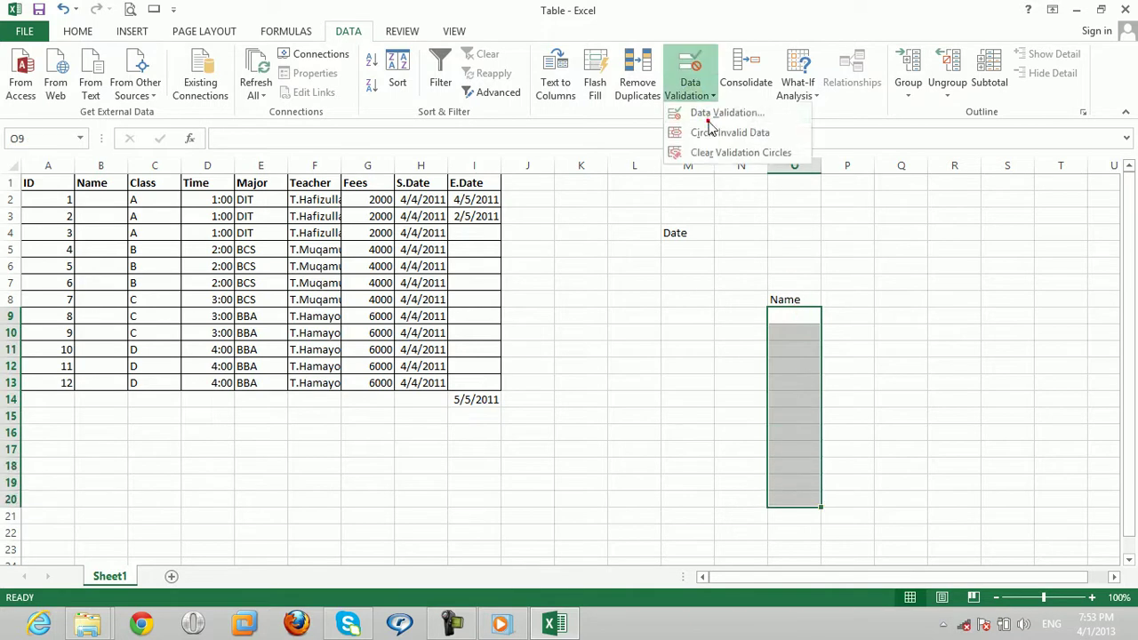
click(712, 116)
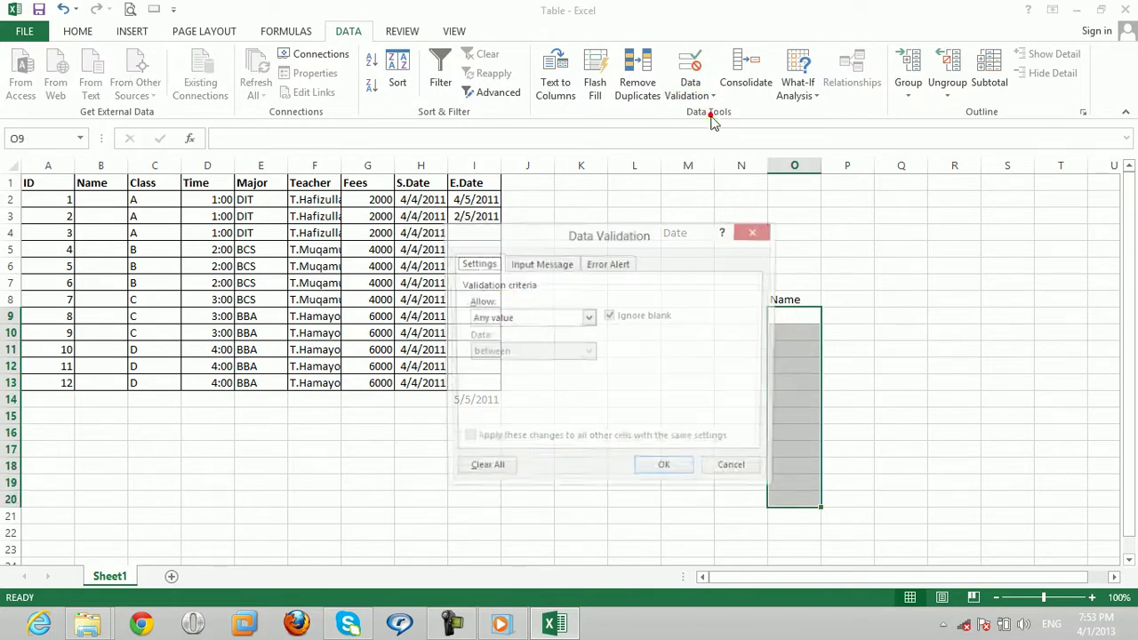
click(540, 316)
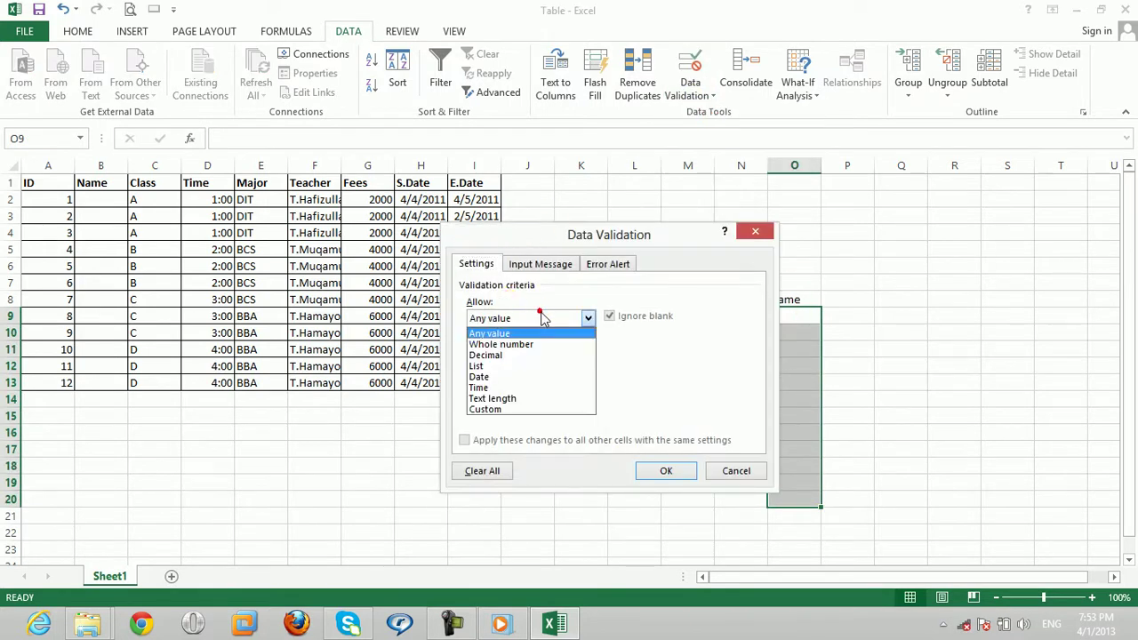
click(500, 398)
click(565, 345)
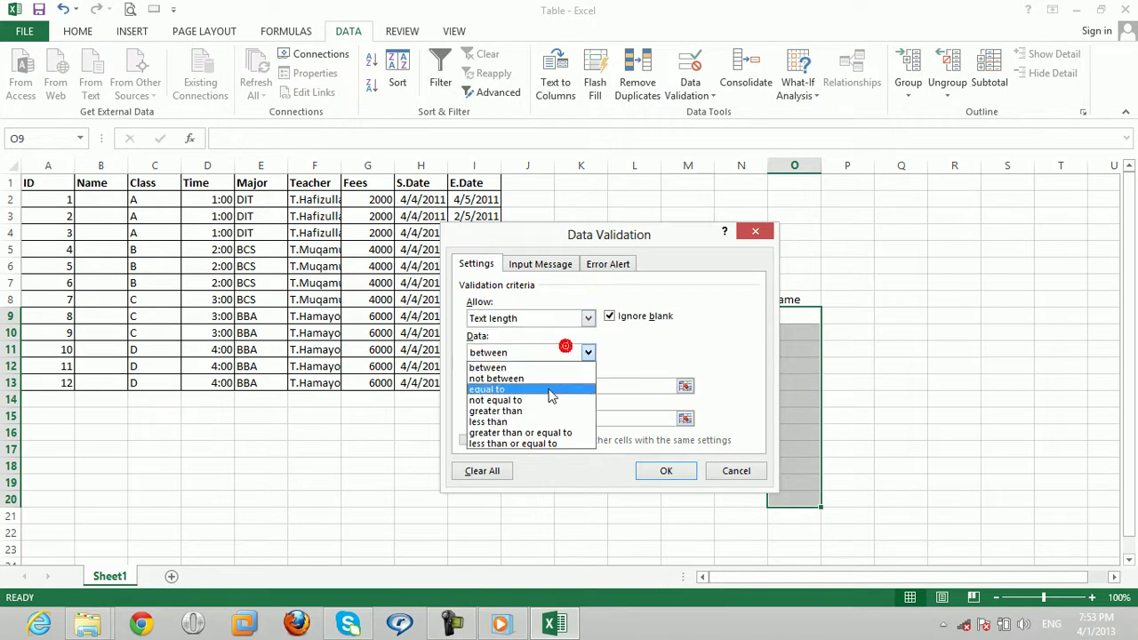
click(521, 421)
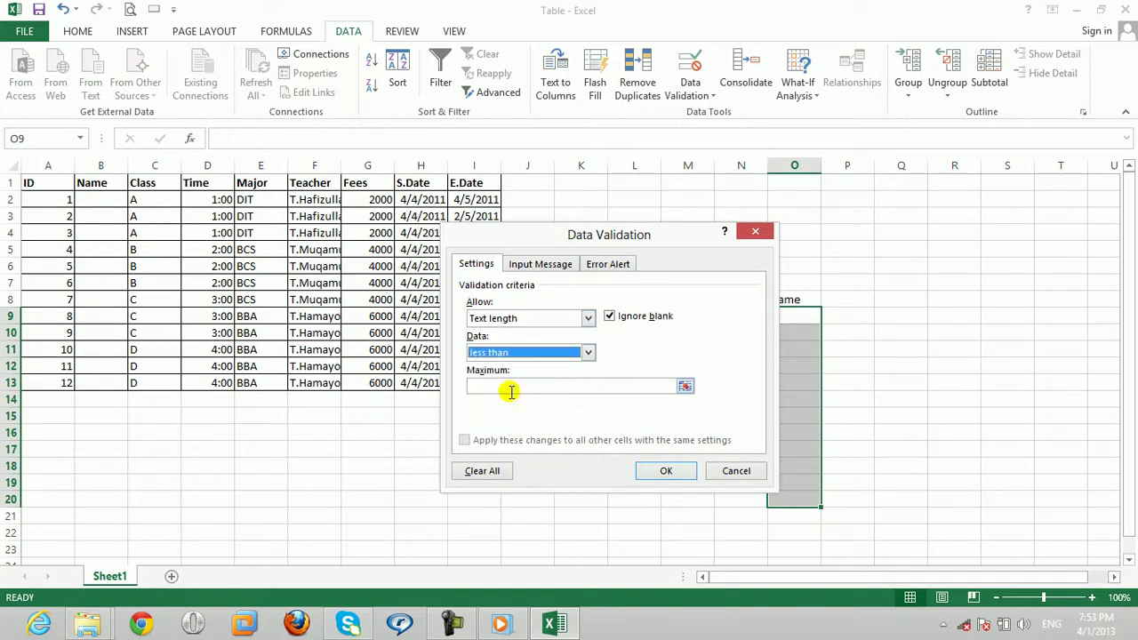
click(510, 388)
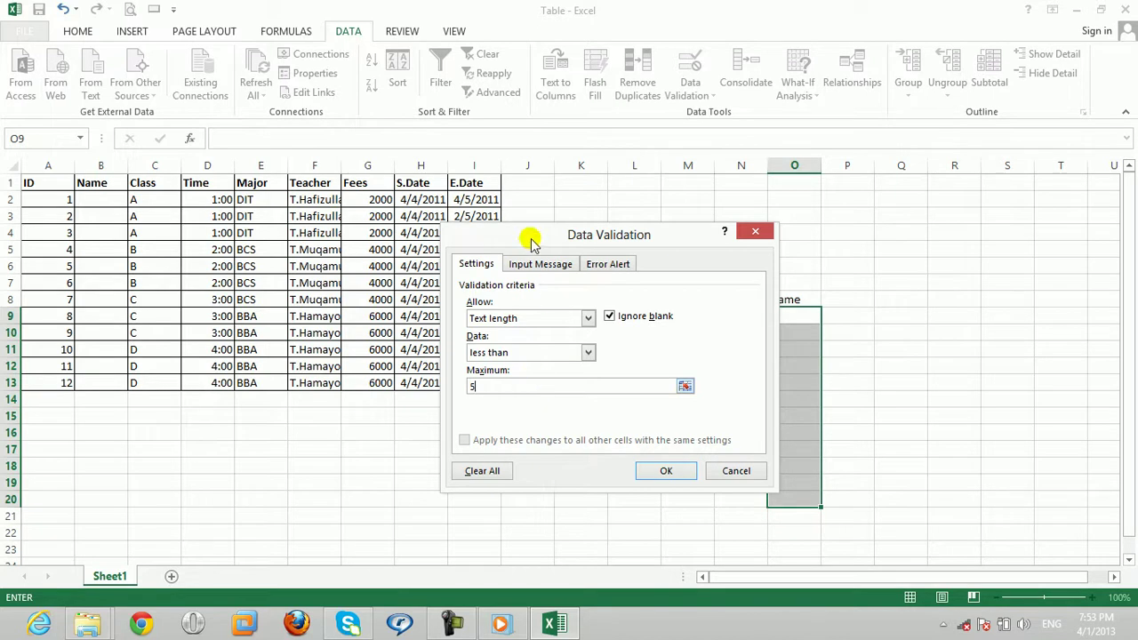
Step: Add an input message titled 'Please' with the text 'Type a standard Value'
click(536, 264)
click(529, 340)
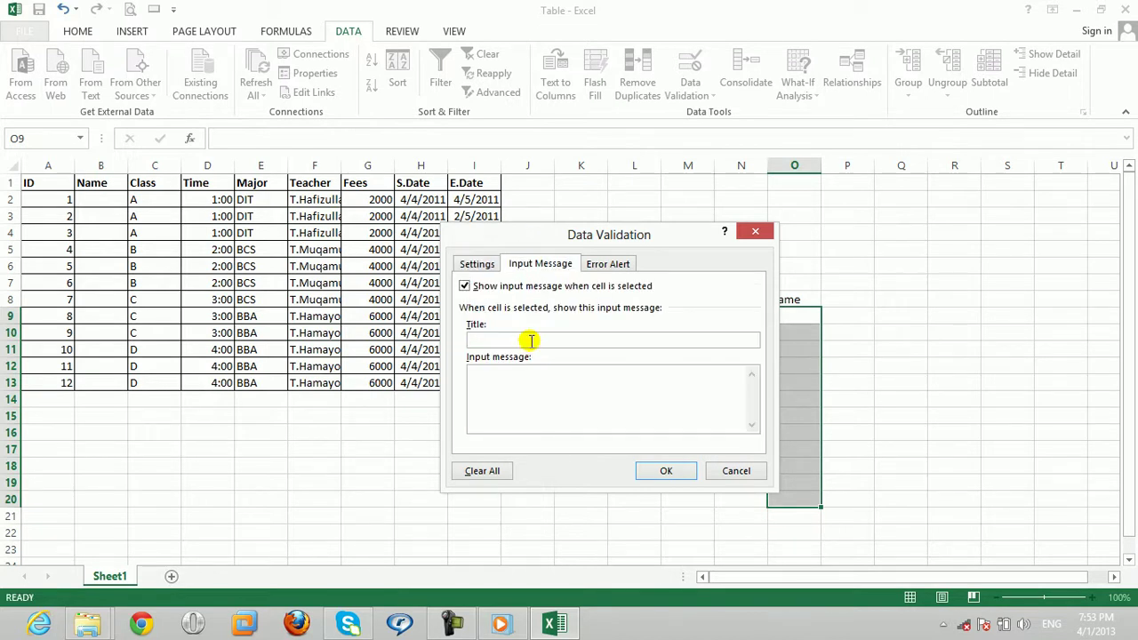
text(Please)
click(510, 418)
text(Type a standard Value)
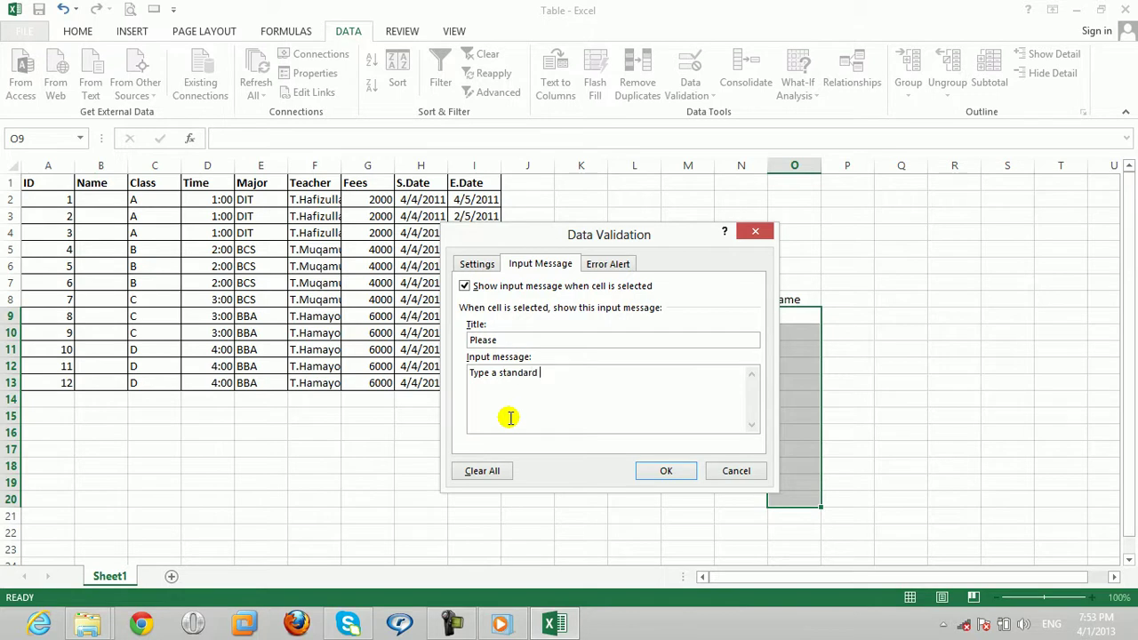
Step: Fill in the Stop error alert title and message 'Type a name', then apply the rule
click(619, 258)
click(648, 335)
text(Please)
click(644, 411)
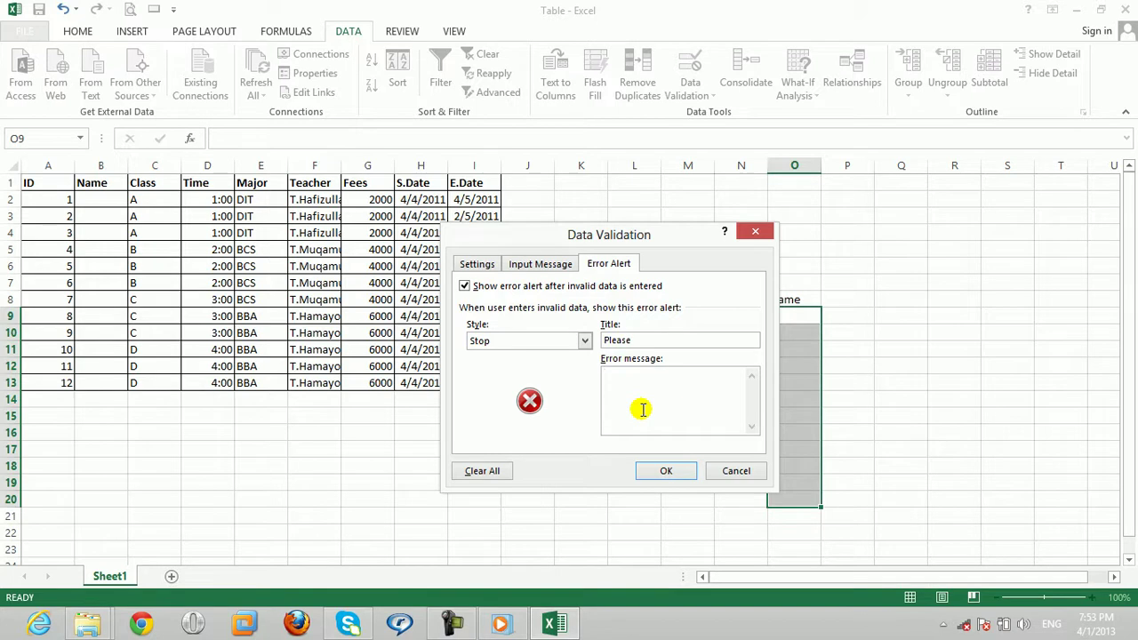
text(Insert a charahcater which is not more than 5 cha)
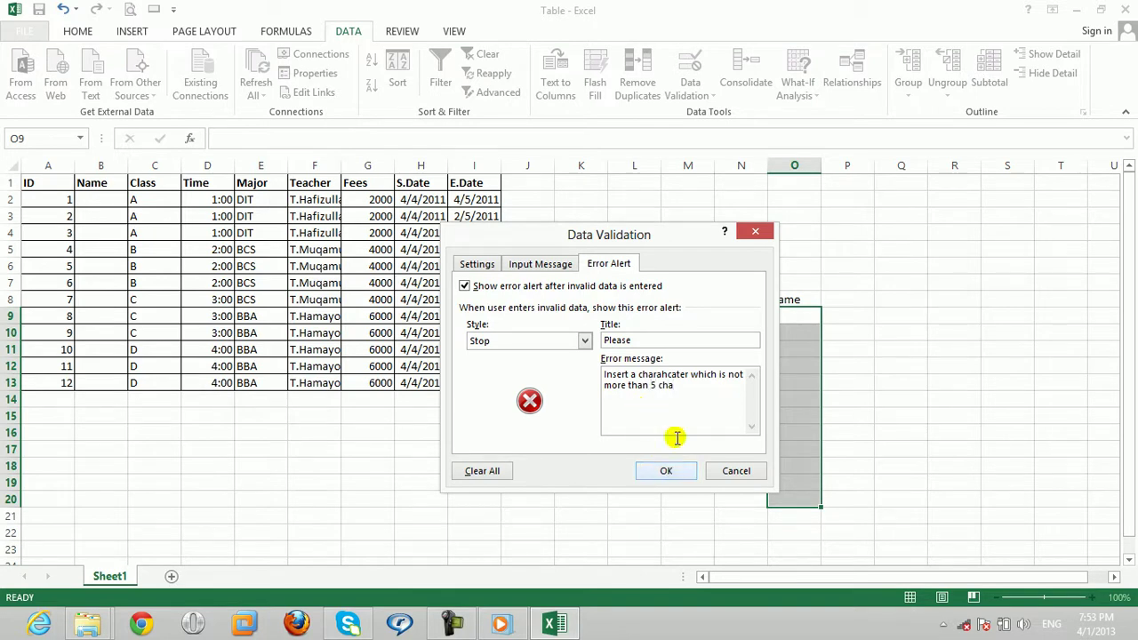
drag(676, 374, 604, 376)
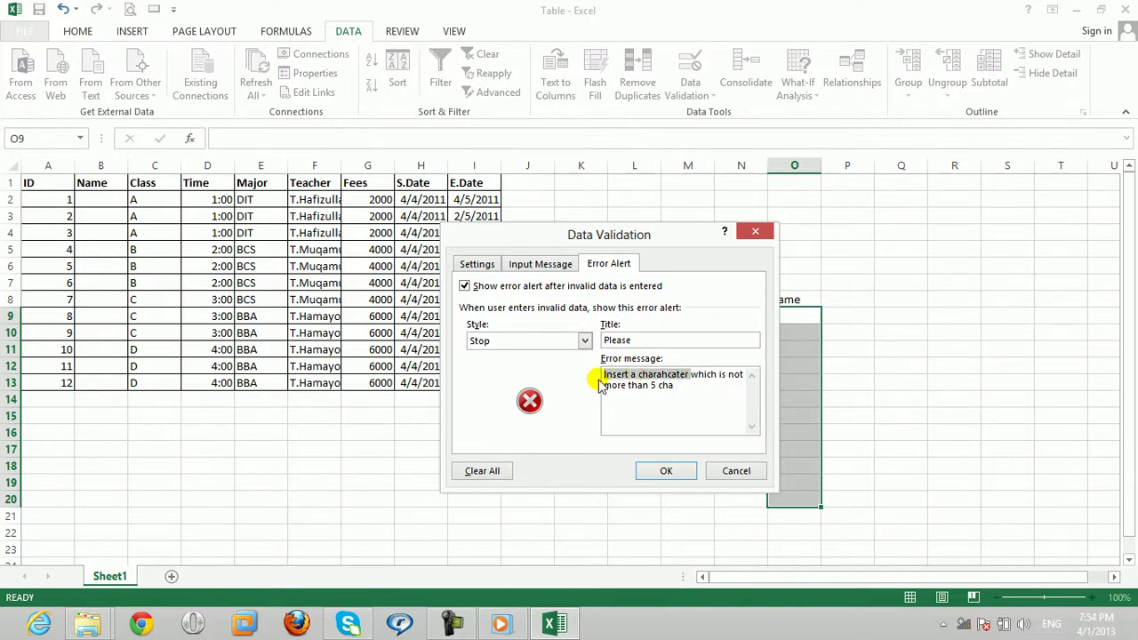
text(Type )
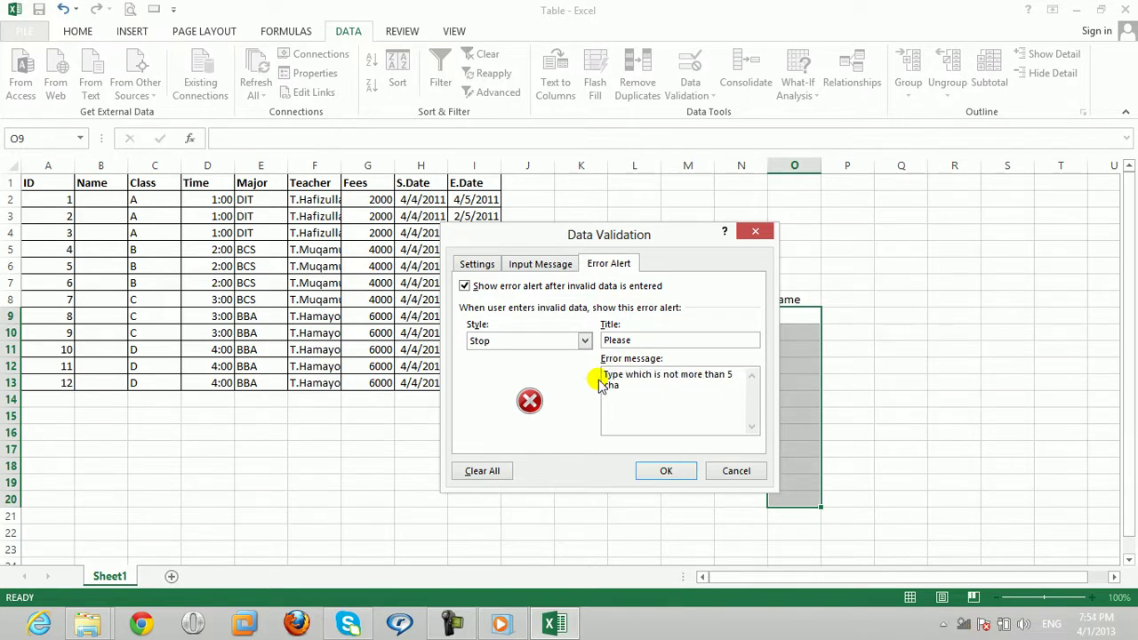
text(a name)
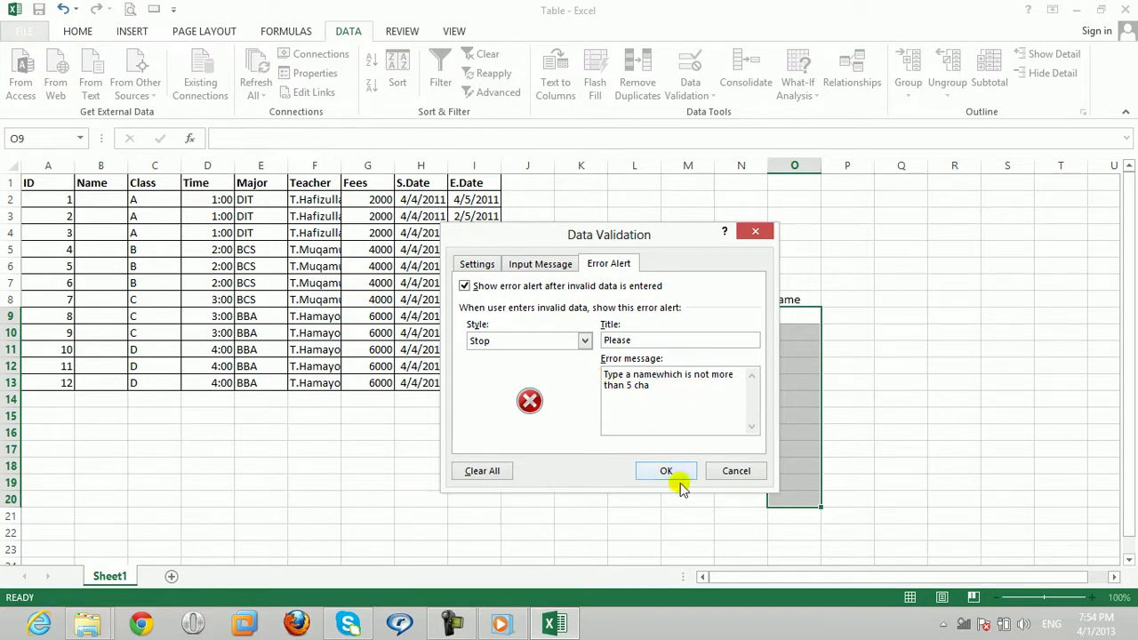
click(673, 469)
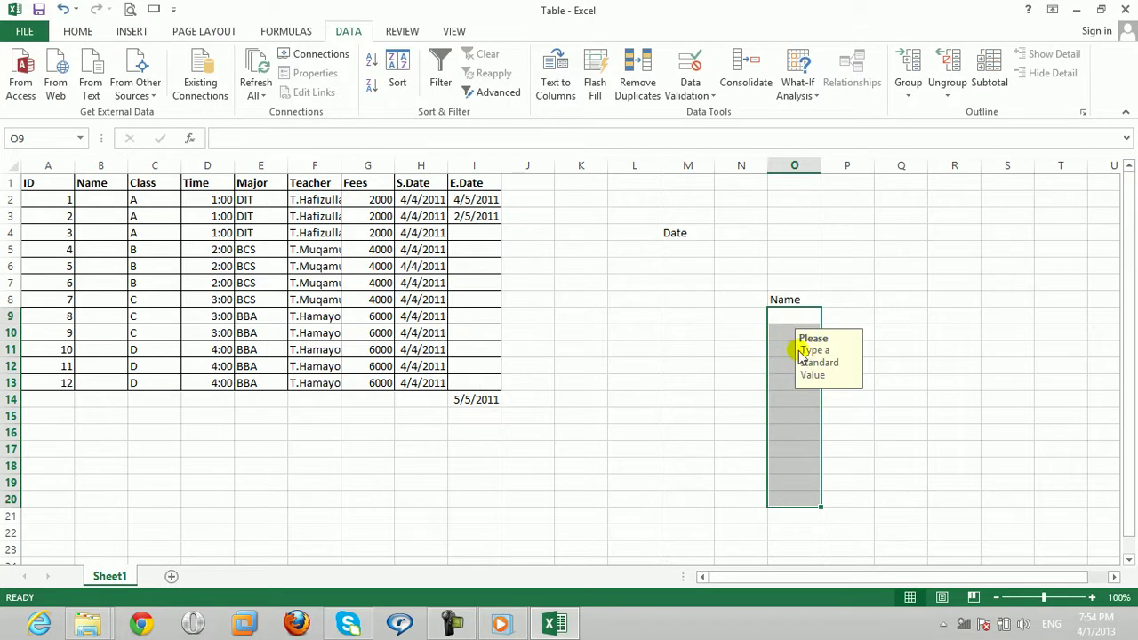
Step: Enter the three-letter name Ali in O9
click(797, 321)
click(804, 321)
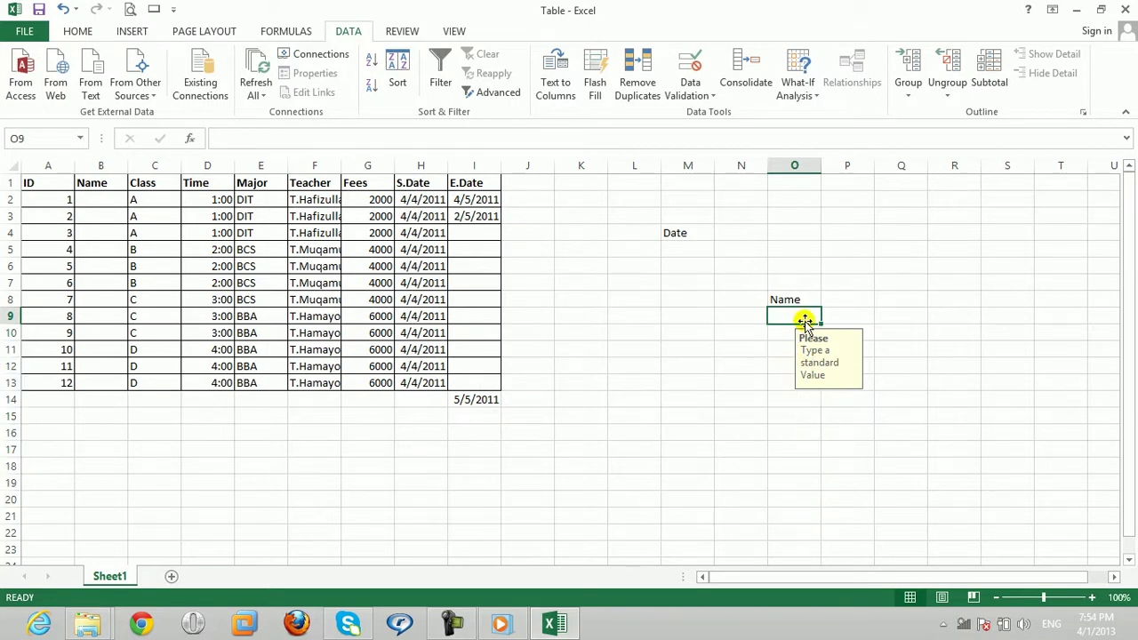
text(Ali)
key(Return)
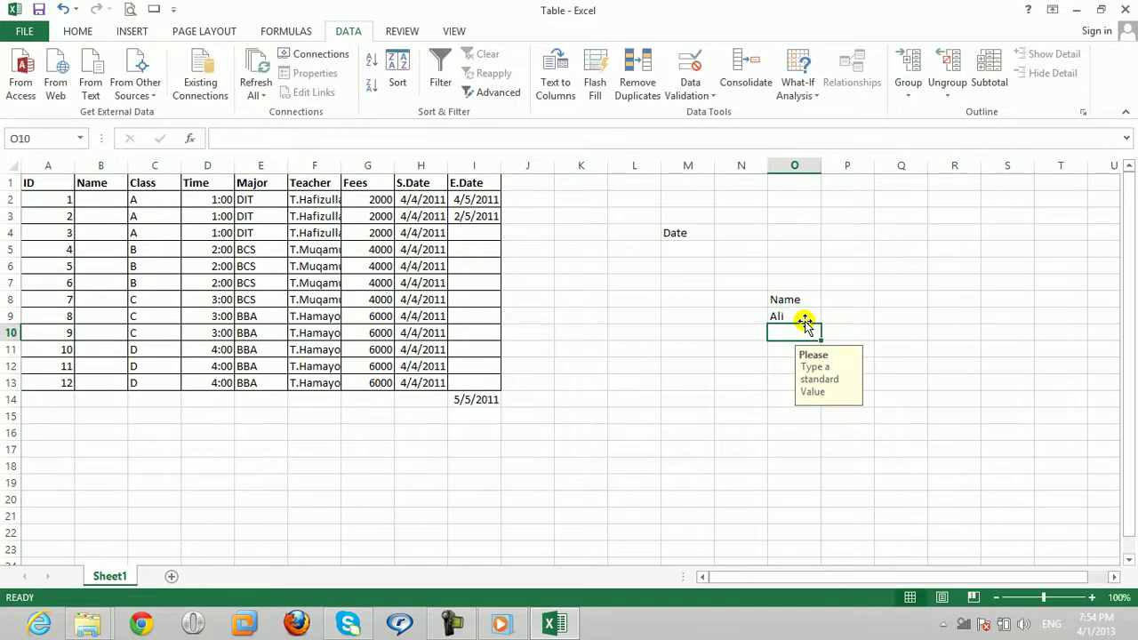
Step: Confirm the five-letter name Ahmad is rejected and discarded, then enter a short valid name
text(Ahmad)
key(Return)
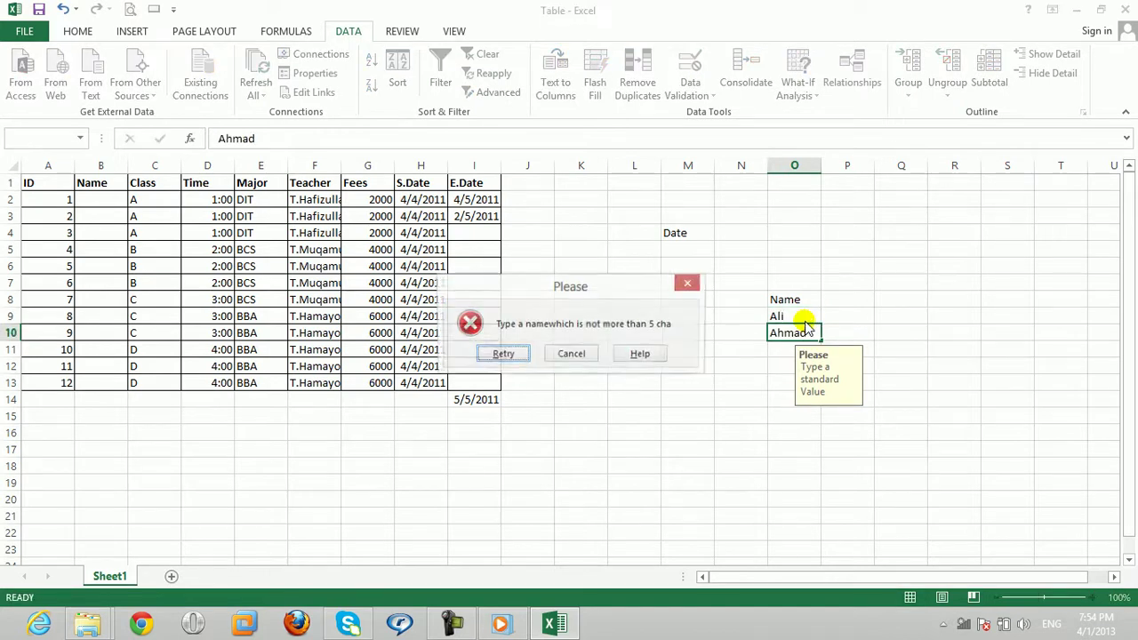
key(Tab)
key(Return)
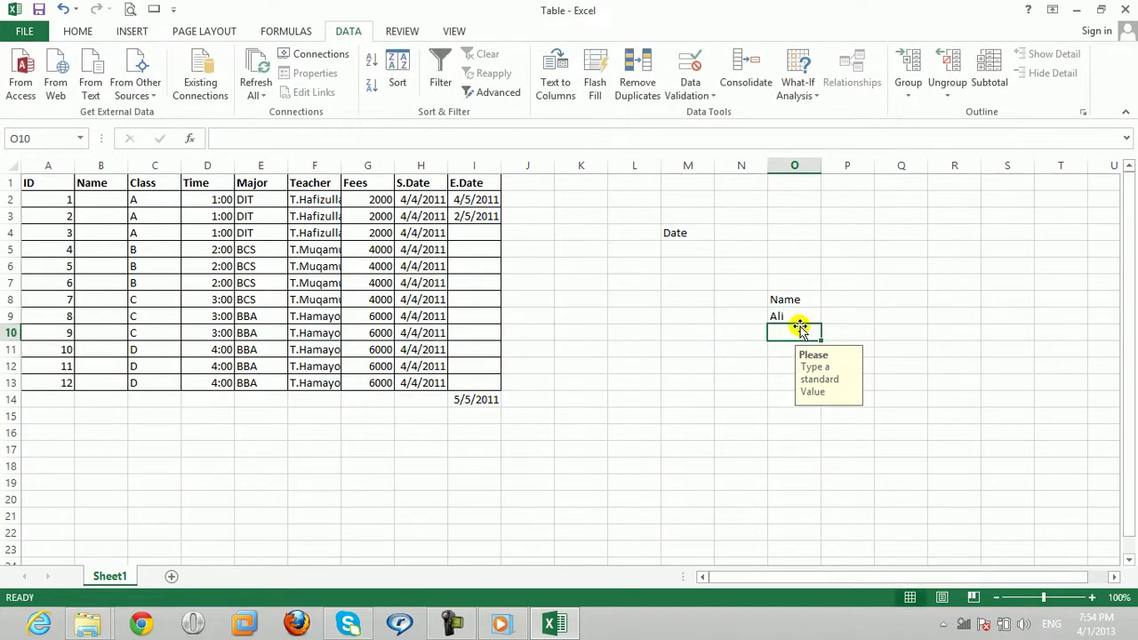
text(Ahmad)
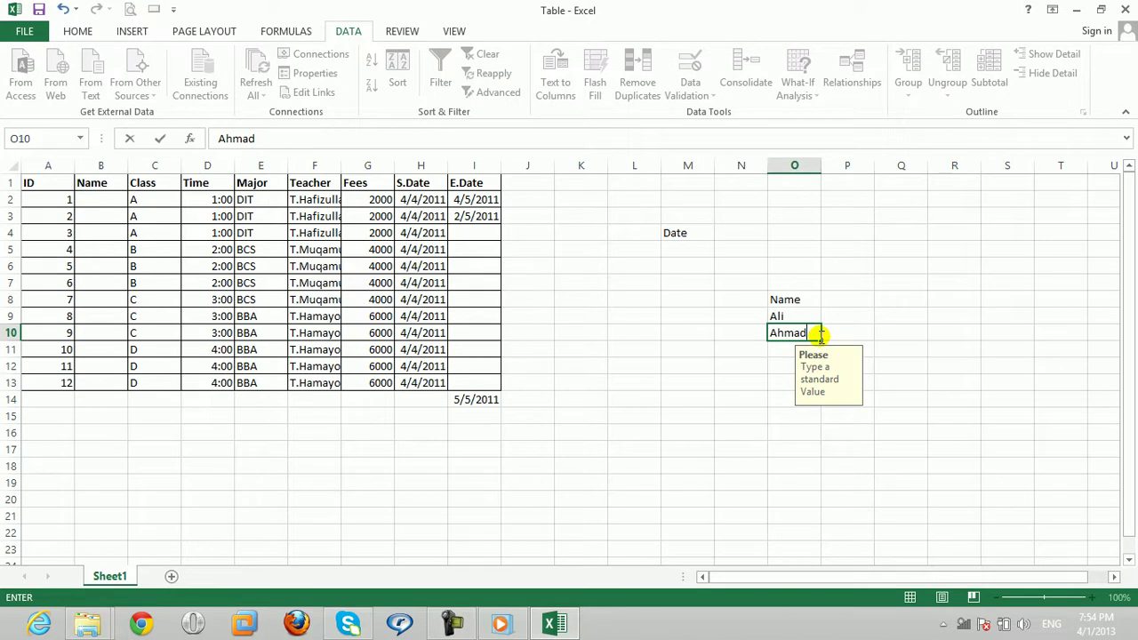
key(Return)
key(Tab)
key(Return)
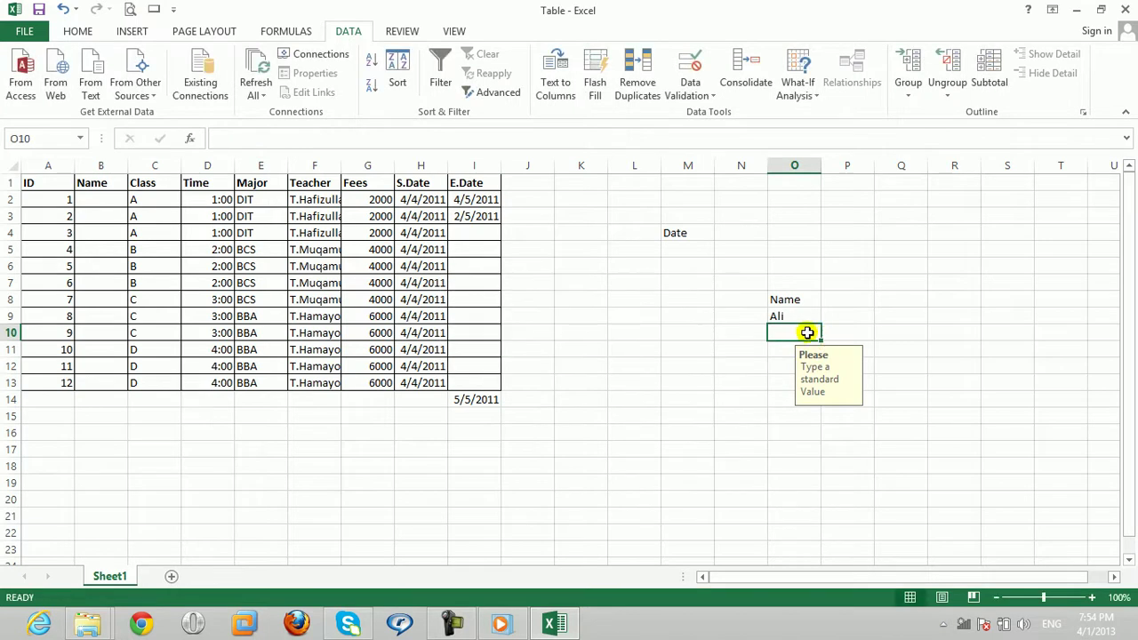
text(Ali)
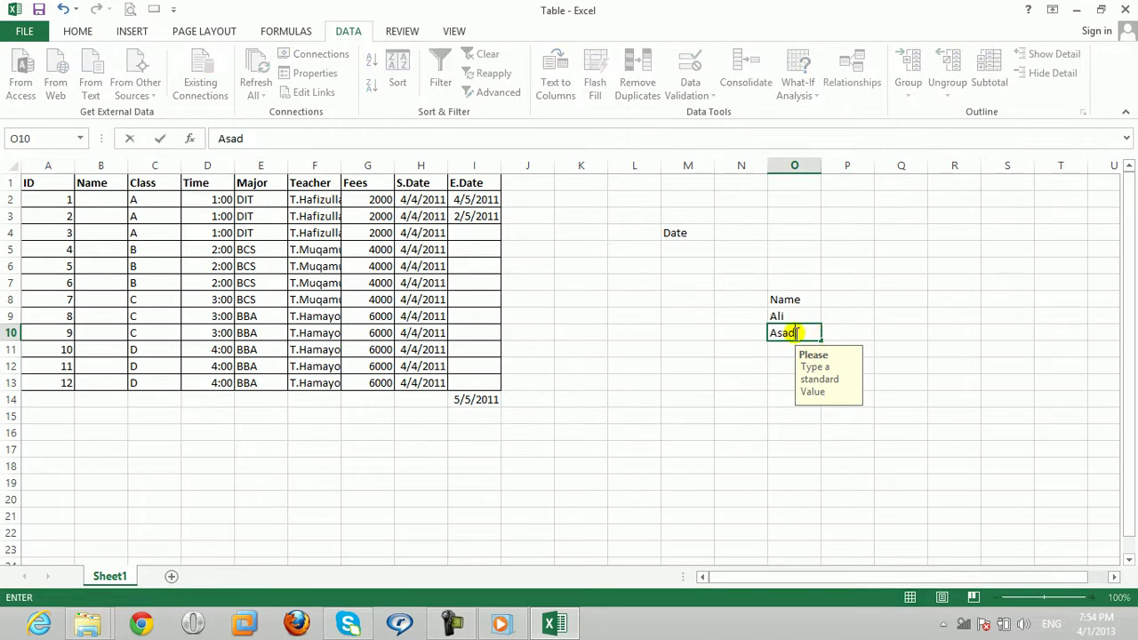
key(Return)
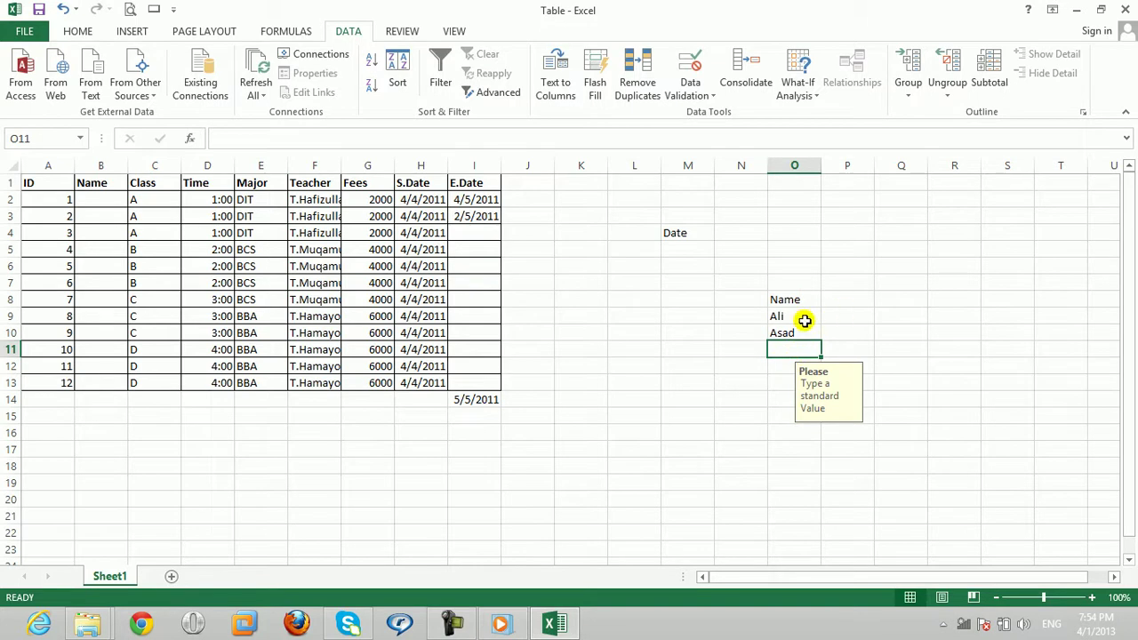
Step: Undo the column O test entries to restore the student names and end dates
drag(794, 281, 791, 410)
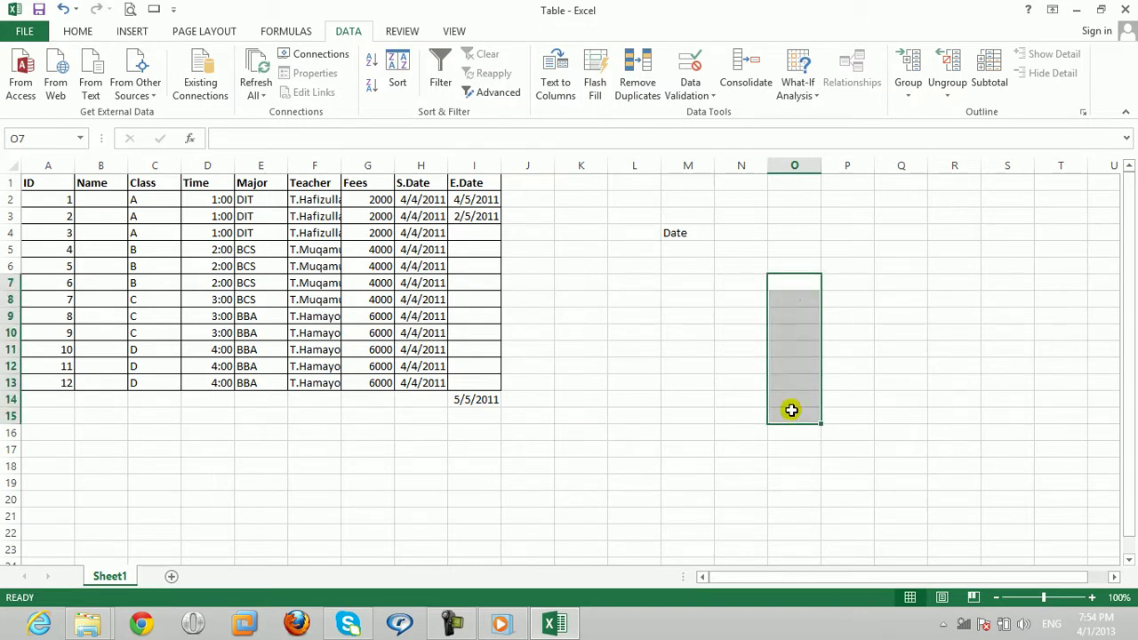
key(Down)
key(Down)
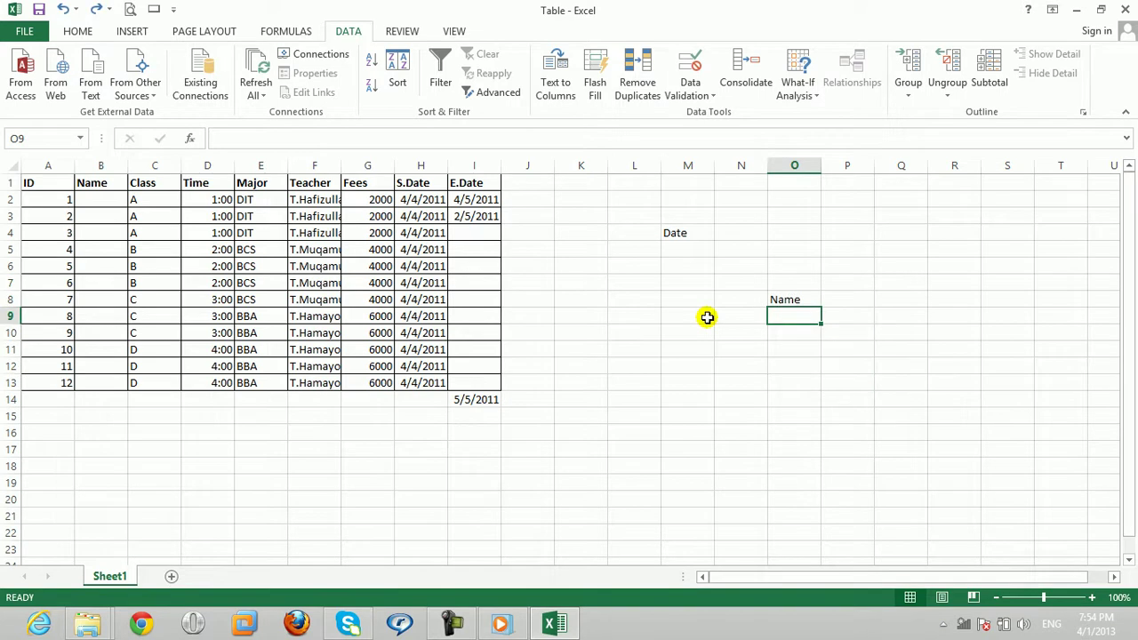
key(Up)
key(ctrl+z)
key(ctrl+z)
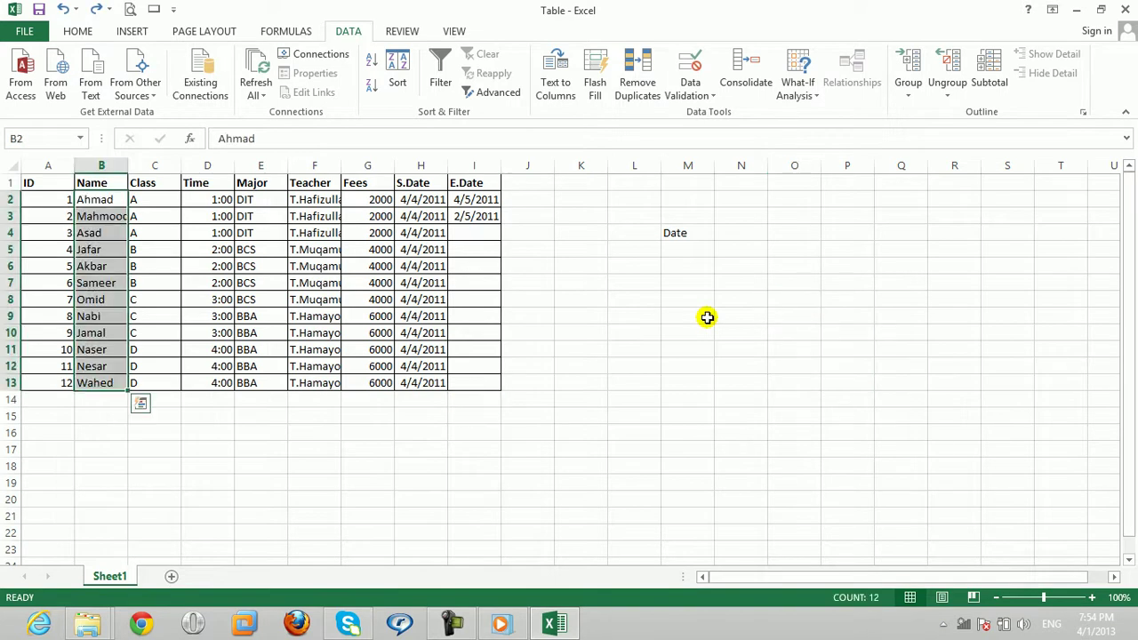
key(ctrl+z)
key(ctrl+z)
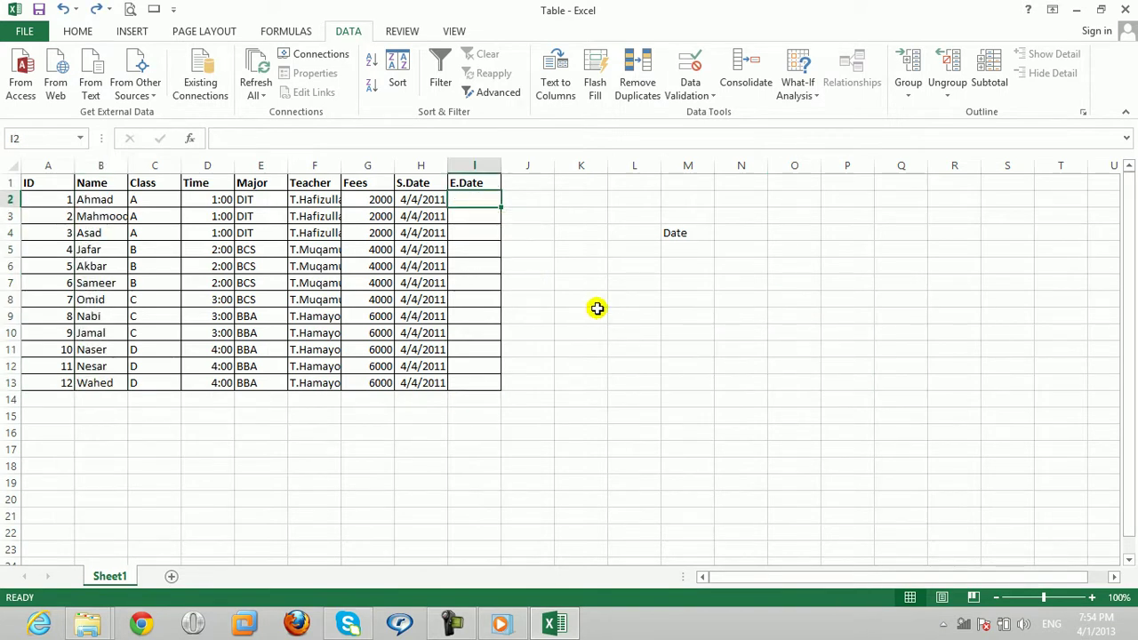
key(ctrl+z)
key(ctrl+z)
click(560, 282)
mouse_move(554, 281)
mouse_down()
mouse_move(646, 209)
mouse_move(634, 219)
mouse_up()
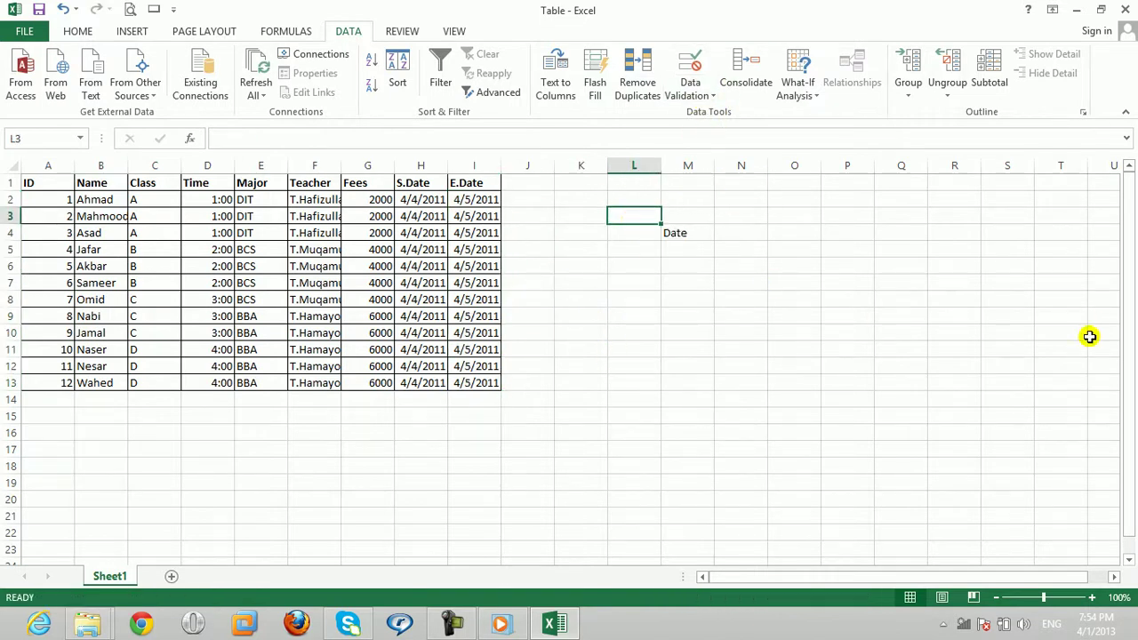
Step: Add the labels Name in L11 and Position in M11
click(624, 353)
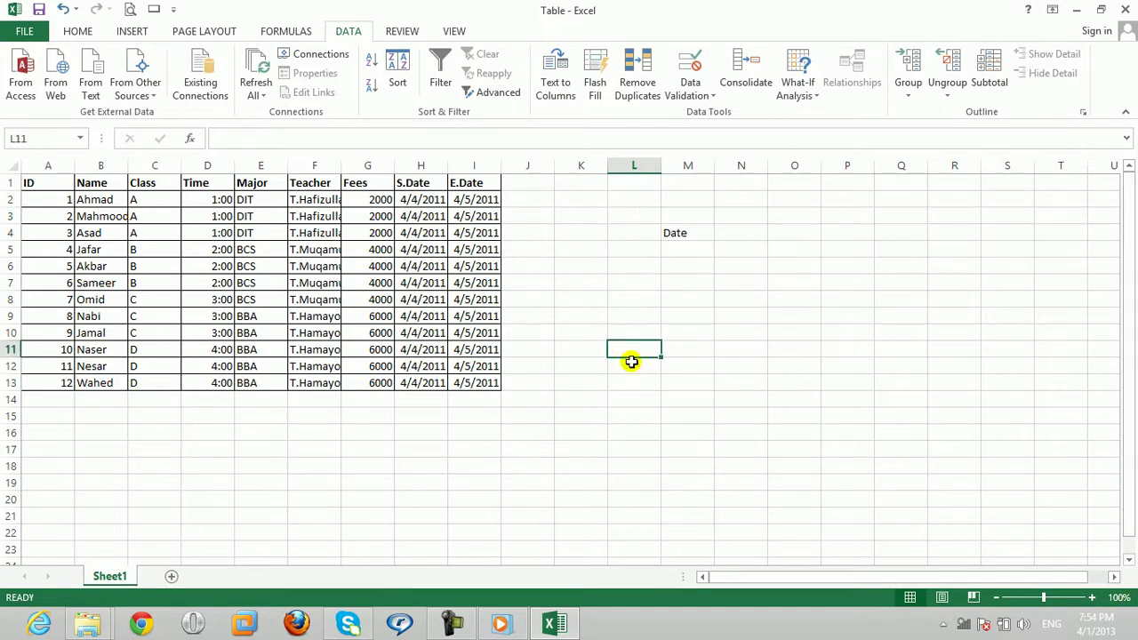
text(Name)
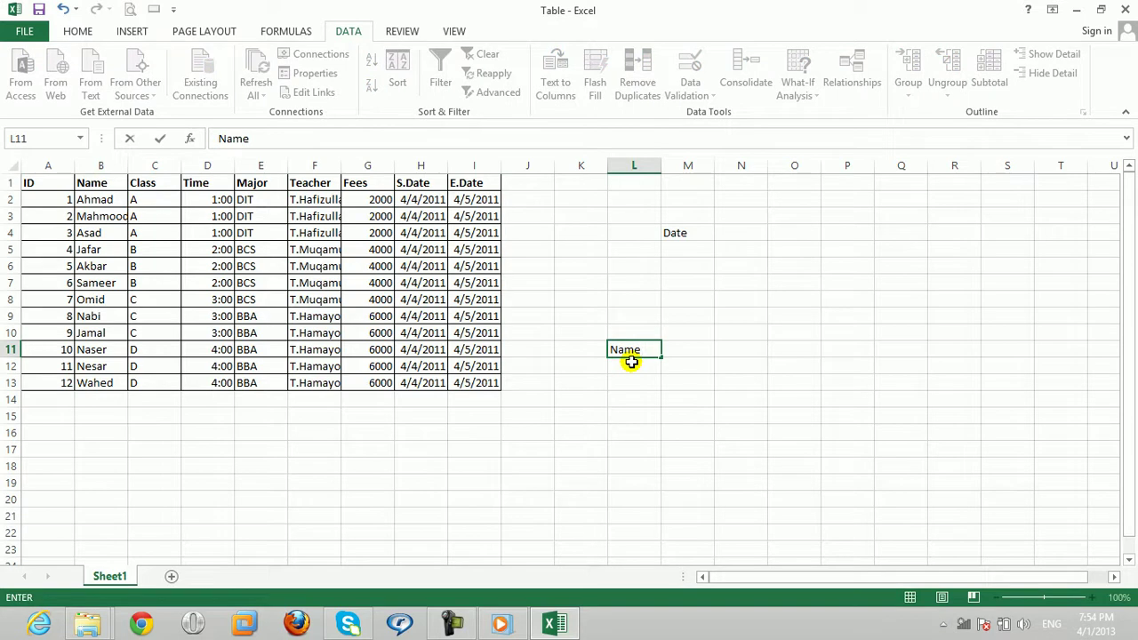
key(Tab)
text(Posit)
key(Tab)
key(Down)
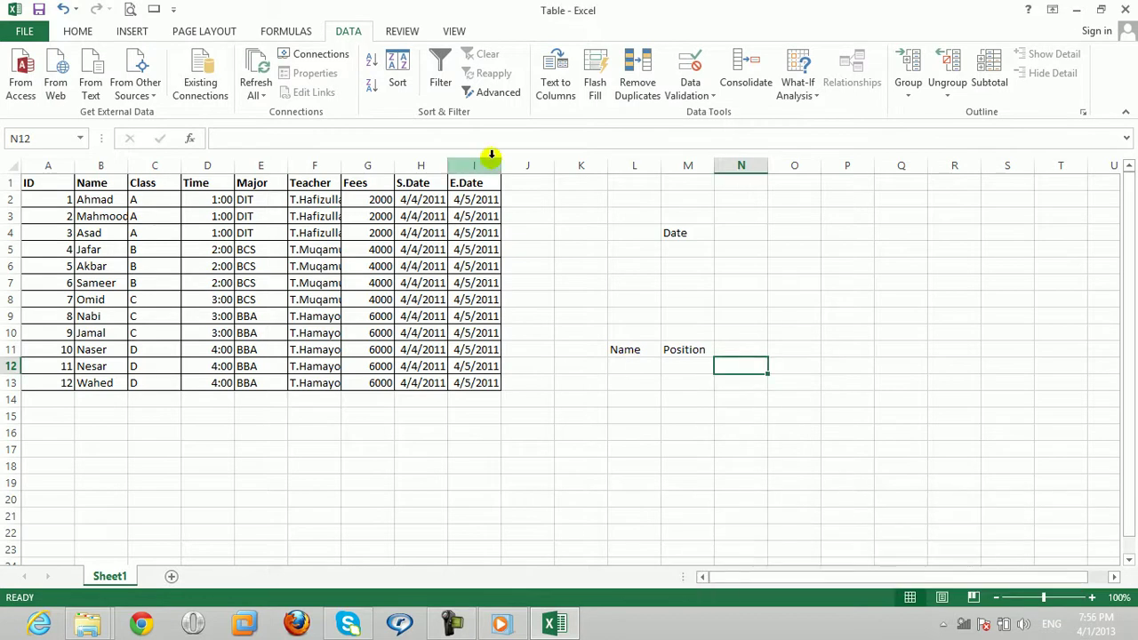
Step: Clear the side notes in K2:N13 and the student records in A2:I13
drag(576, 196, 721, 388)
key(Delete)
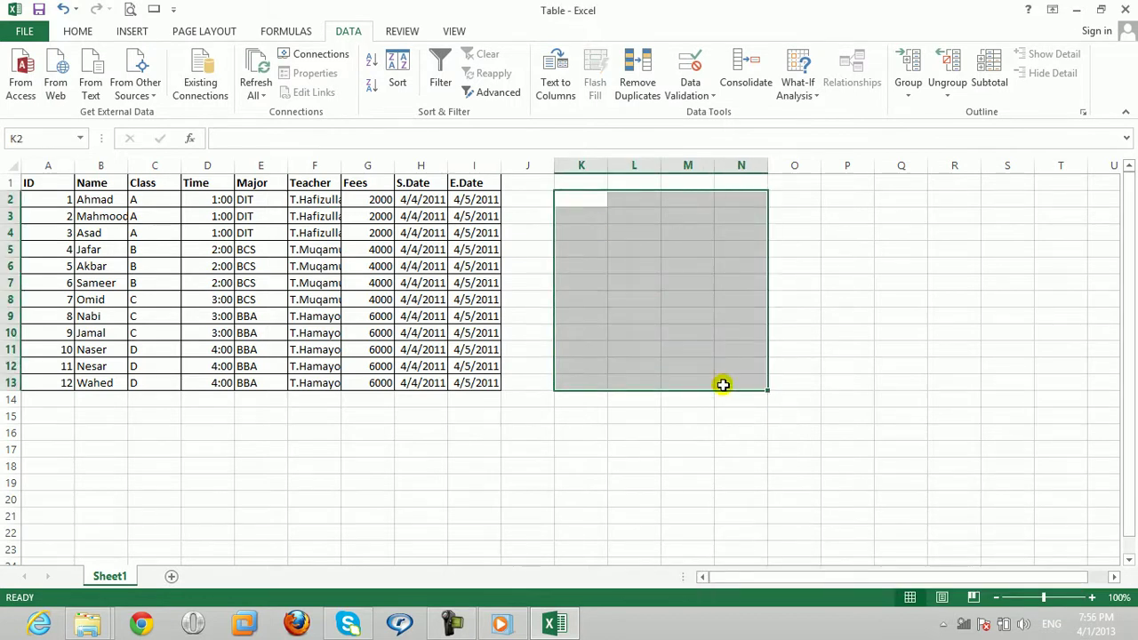
click(706, 348)
drag(41, 199, 491, 384)
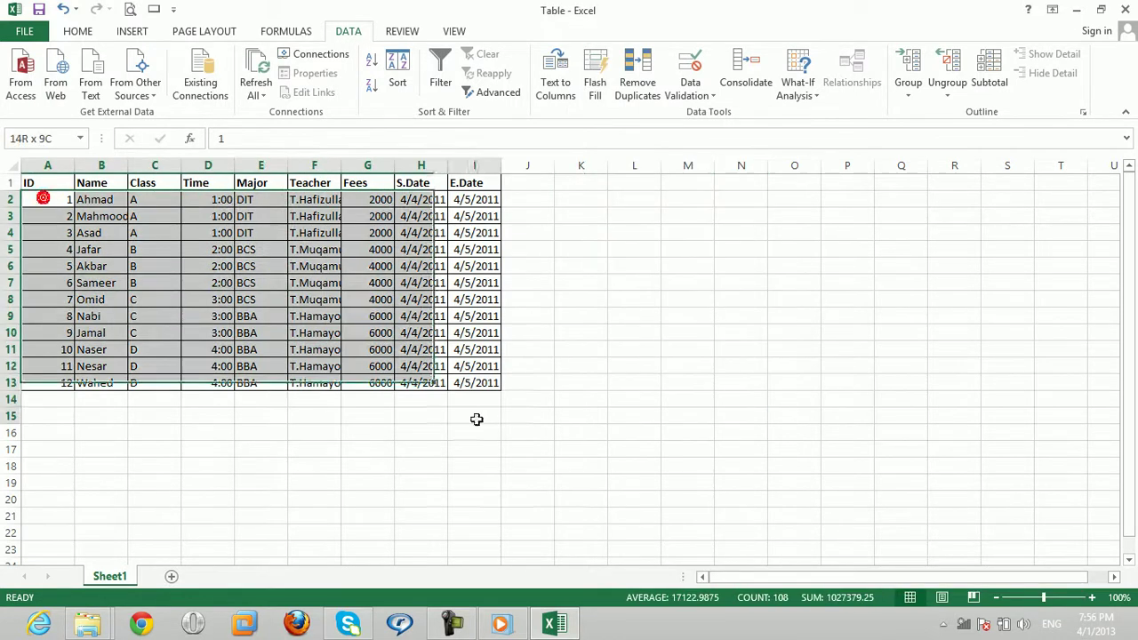
key(Delete)
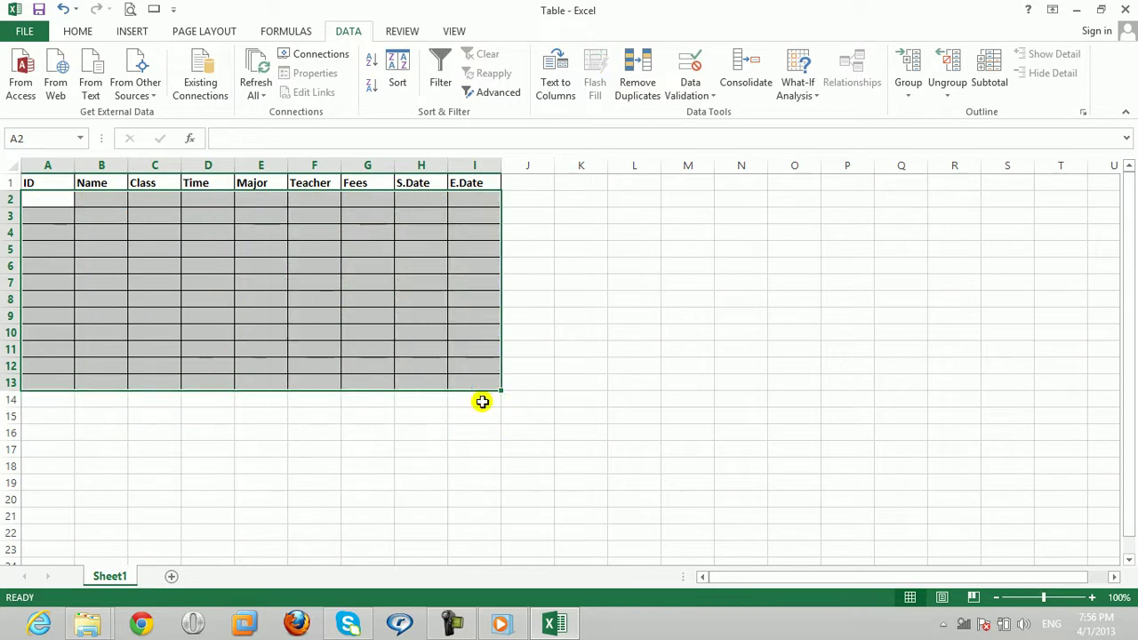
click(244, 267)
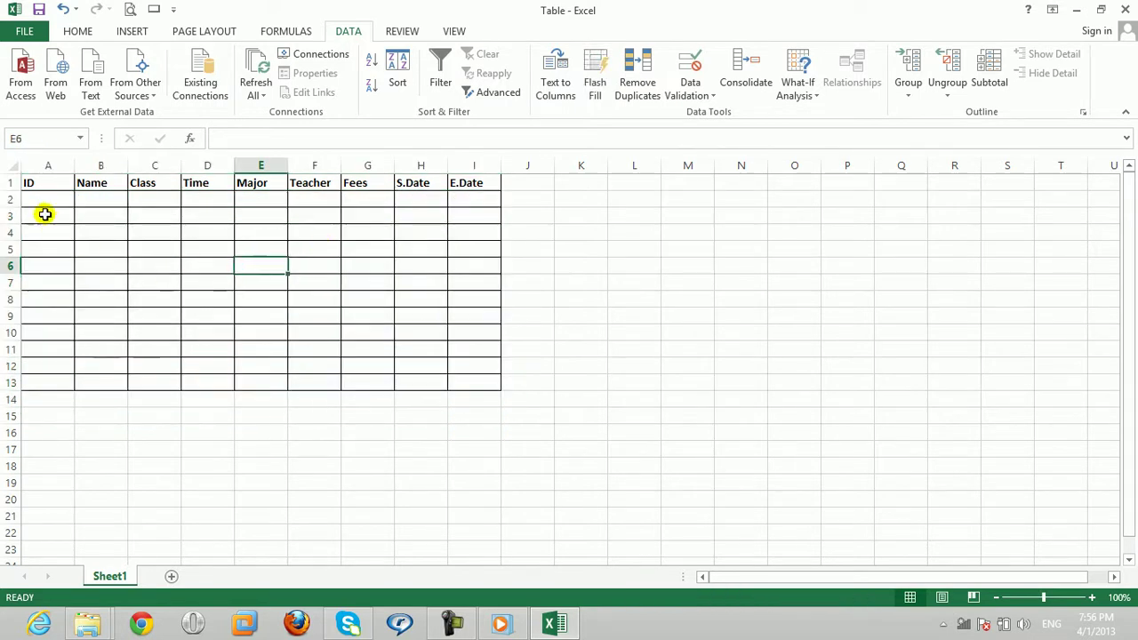
drag(31, 183, 491, 382)
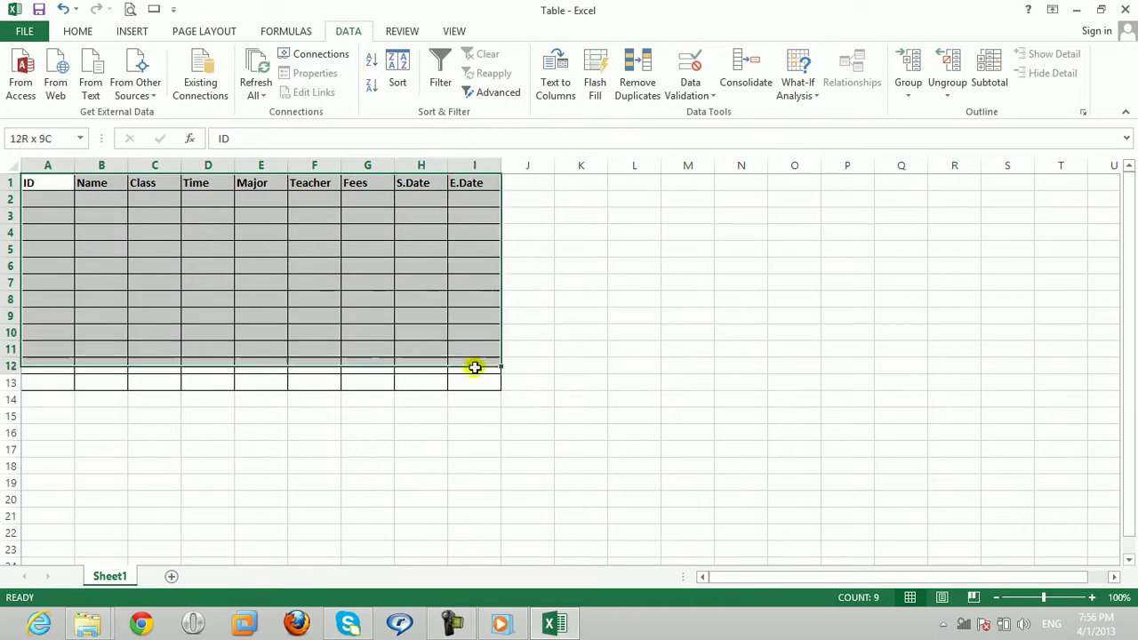
Step: Remove all borders from the table A1:I13 with No Border
click(77, 31)
click(228, 86)
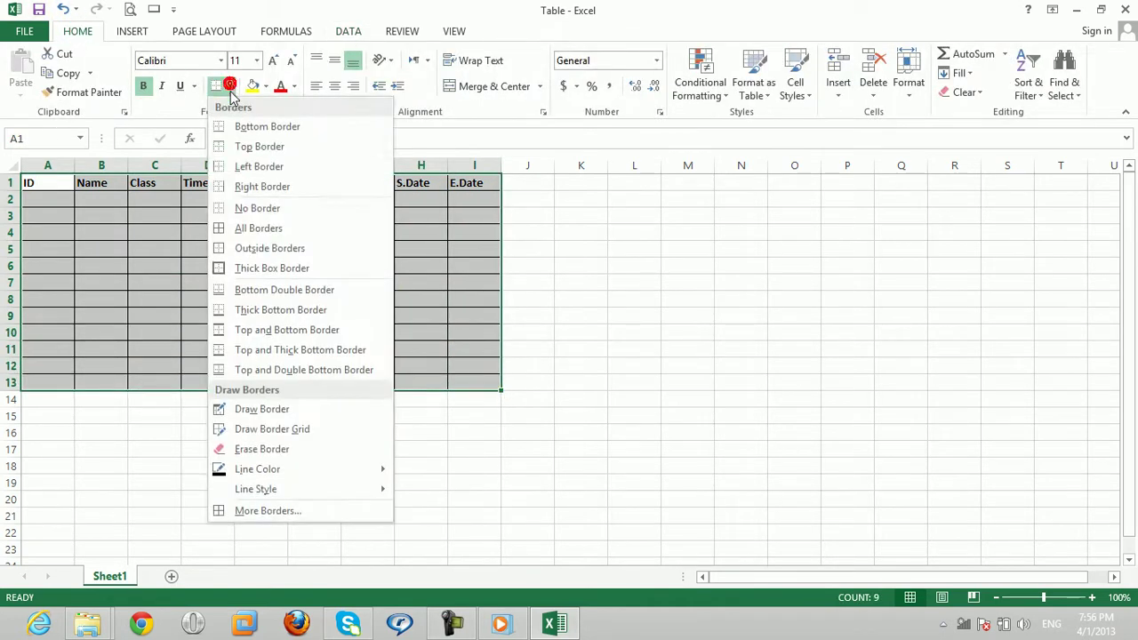
click(238, 208)
click(198, 281)
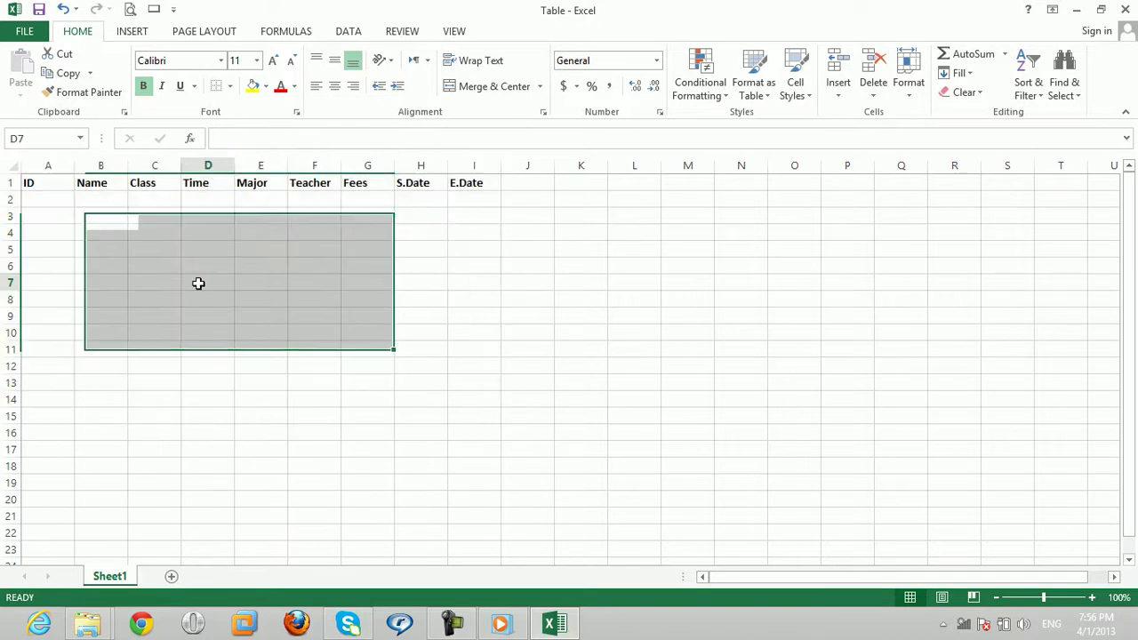
Step: Delete the Teacher, Fees, S.Date and E.Date headers and clear the ID header
drag(306, 185, 454, 185)
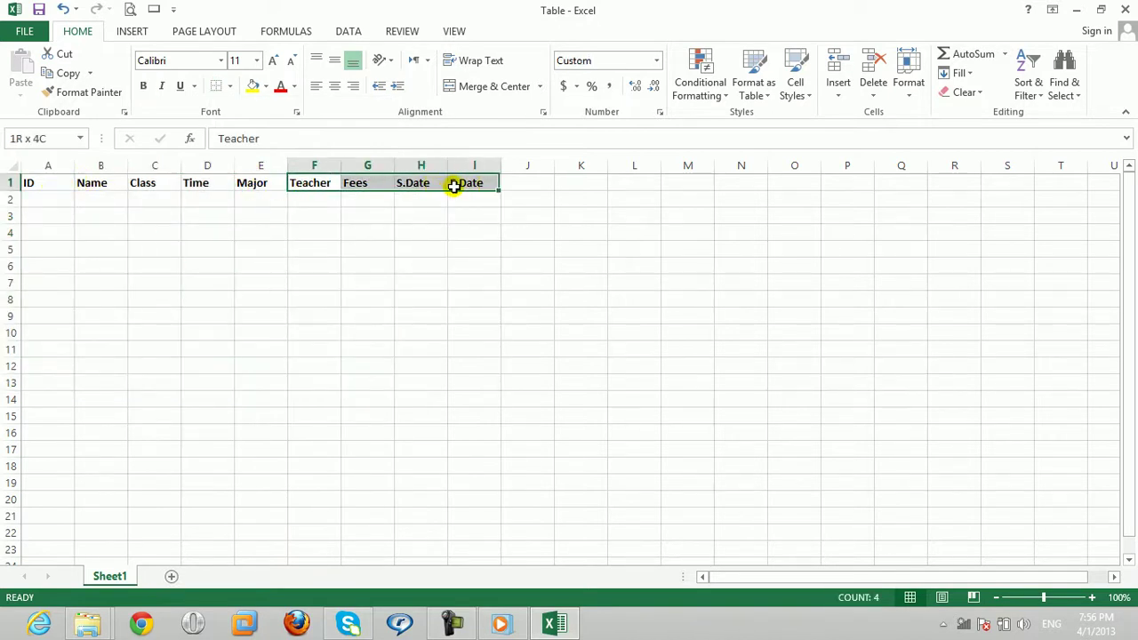
key(Delete)
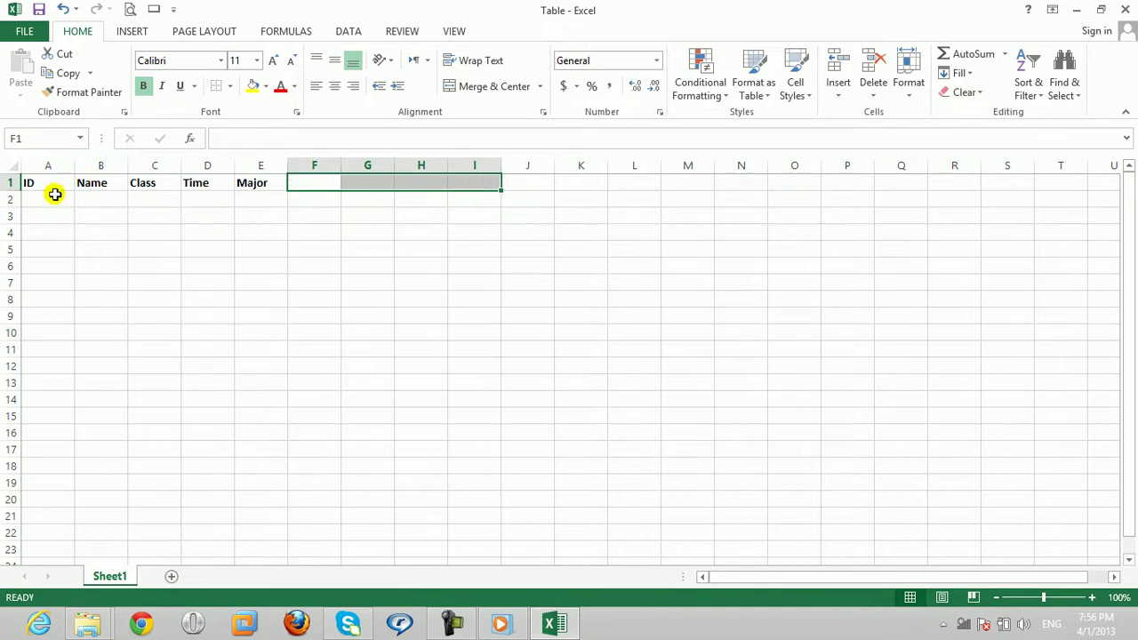
click(47, 200)
click(44, 185)
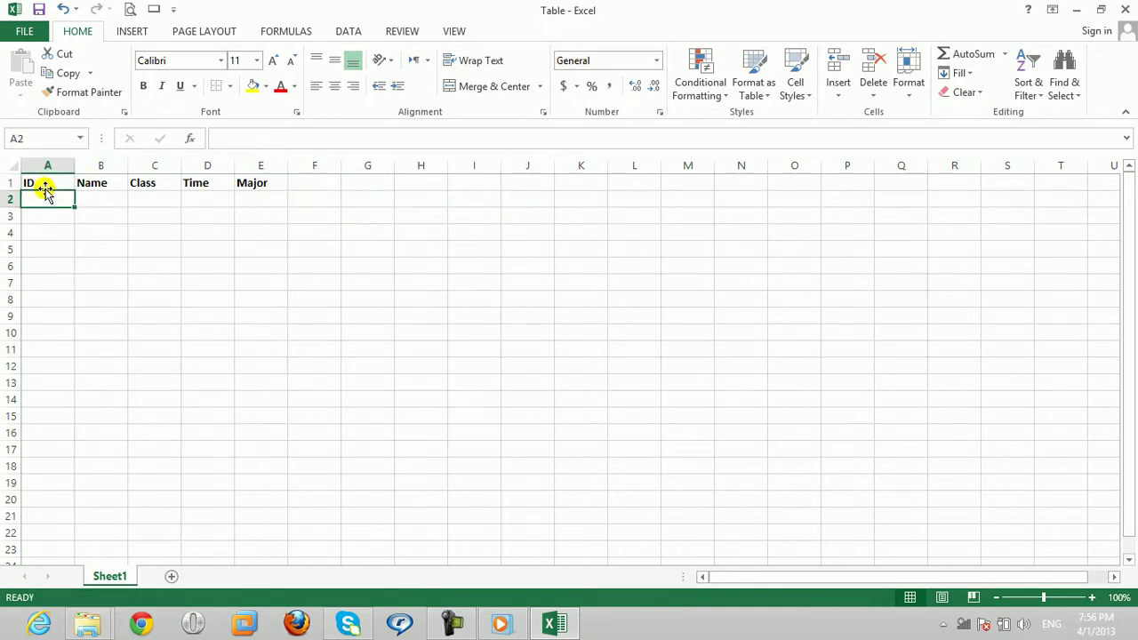
click(95, 195)
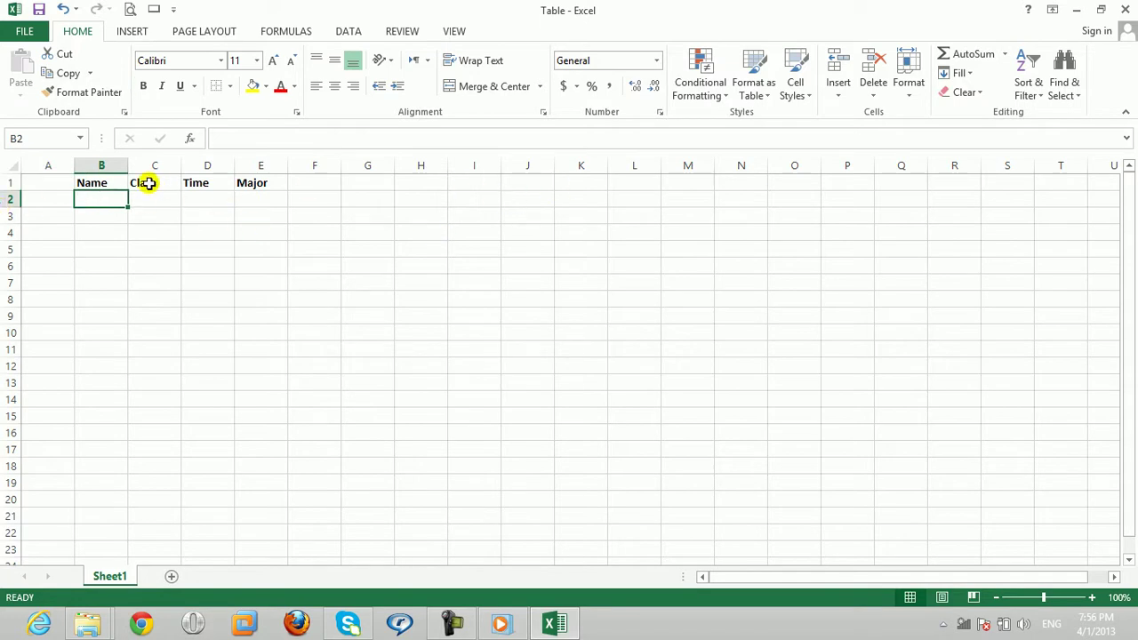
click(148, 183)
click(196, 185)
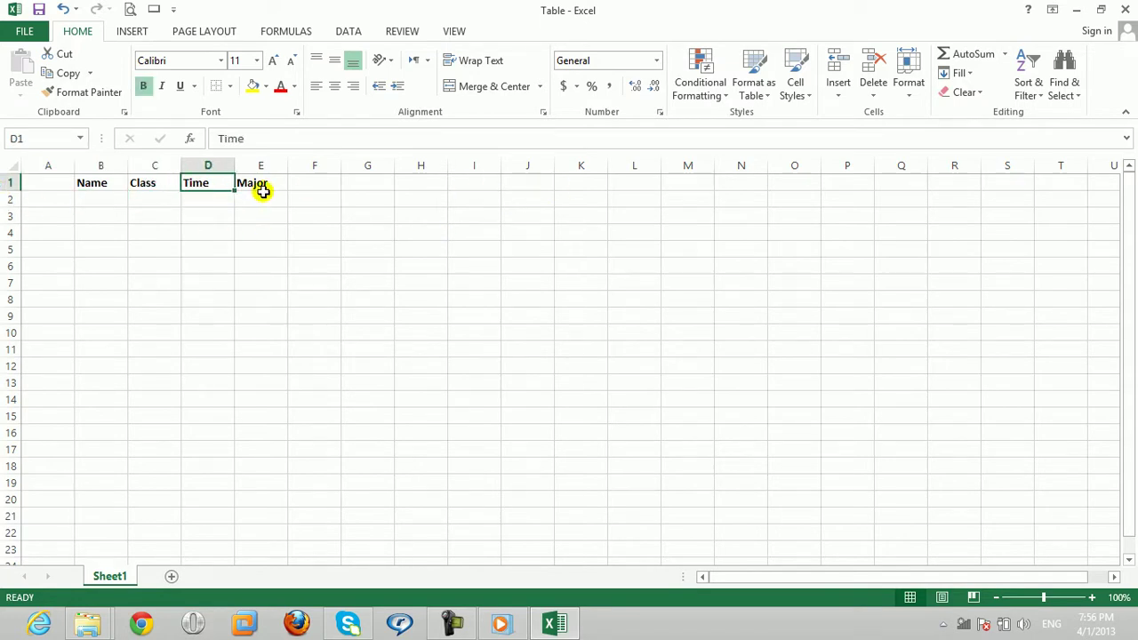
click(261, 186)
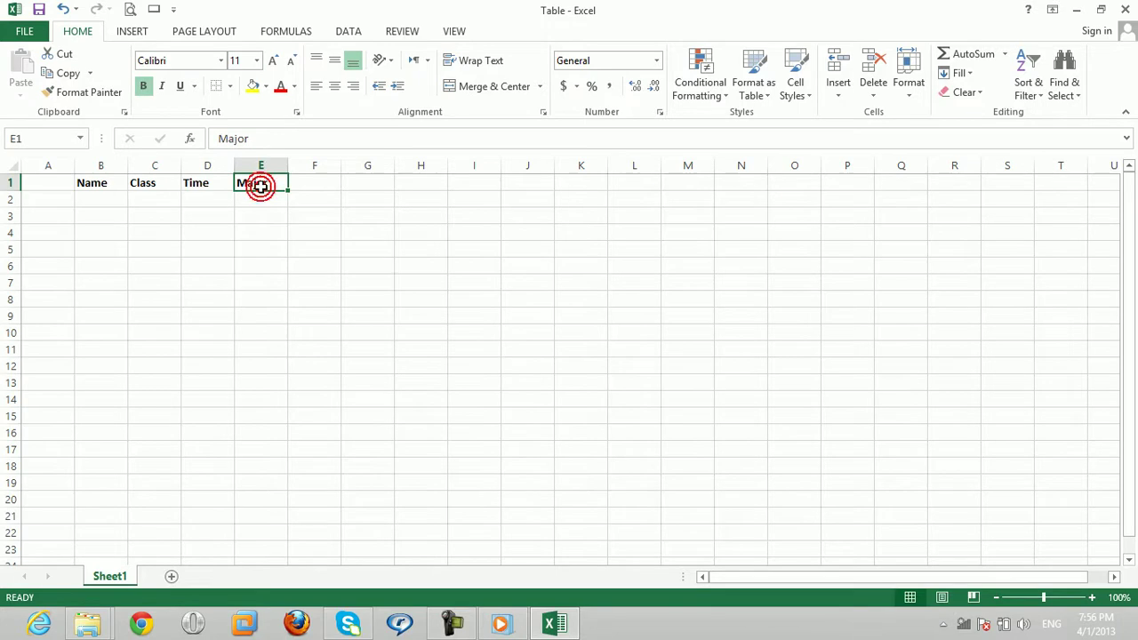
Step: Fill J2:J6 with the class letters A, B, C, D and E
text(A)
key(Left)
click(533, 200)
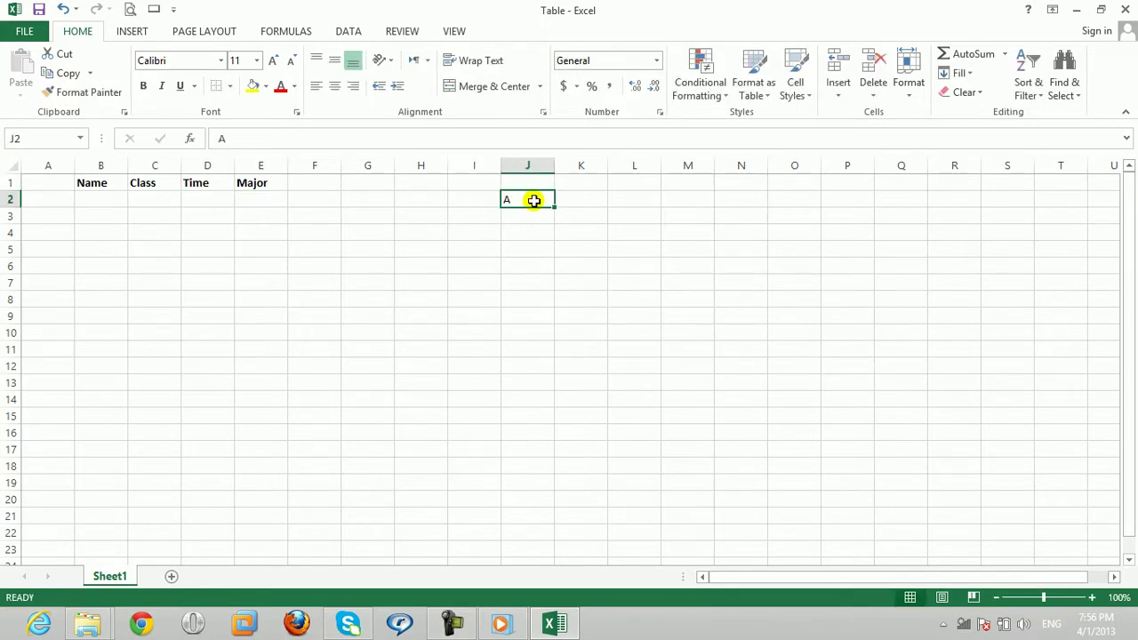
key(Down)
text(B)
key(Return)
text(C)
key(Return)
text(D)
key(Return)
text(E)
key(Tab)
Step: Enter the times 1:00, 2:00, 3:00 and 4:00 in K2:K5
key(Up)
key(Up)
key(Up)
key(Up)
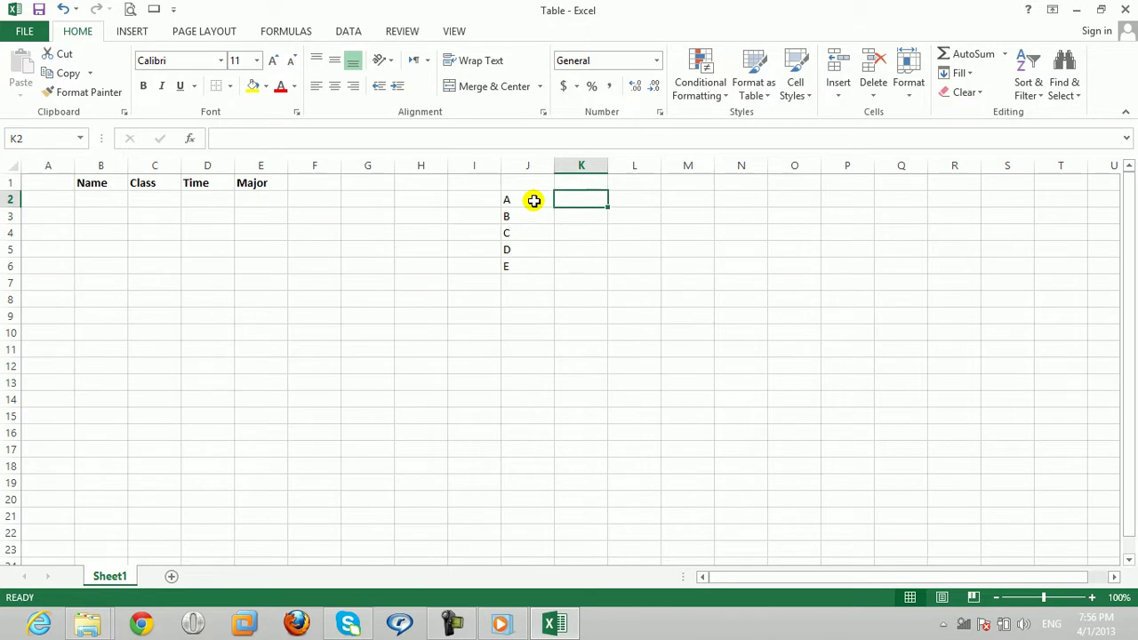
text(1:00)
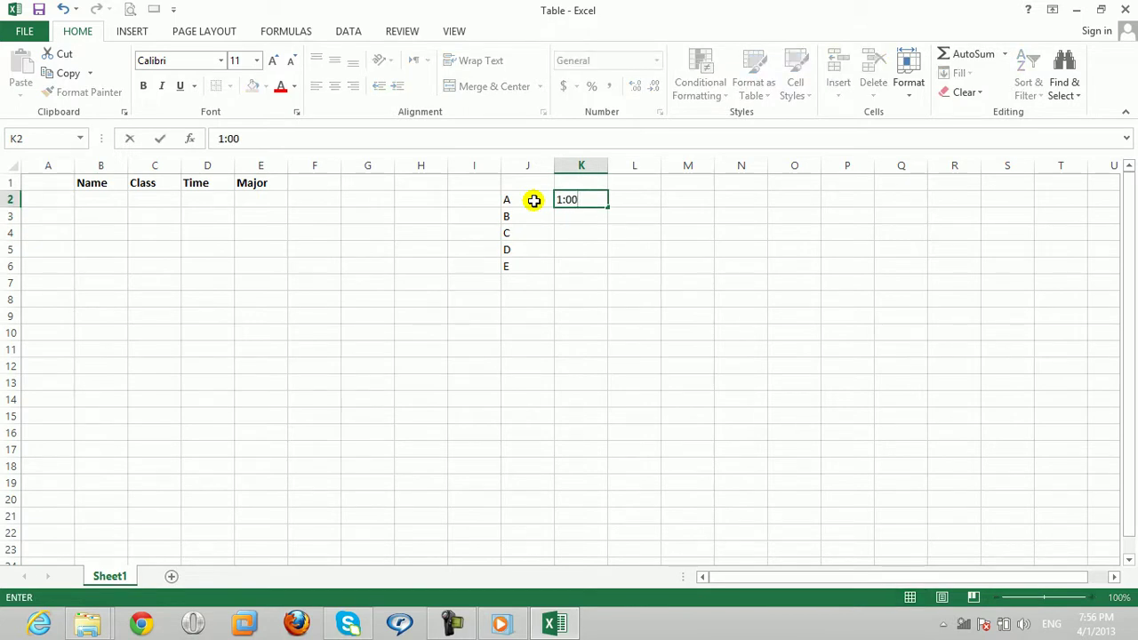
key(Return)
text(2:00)
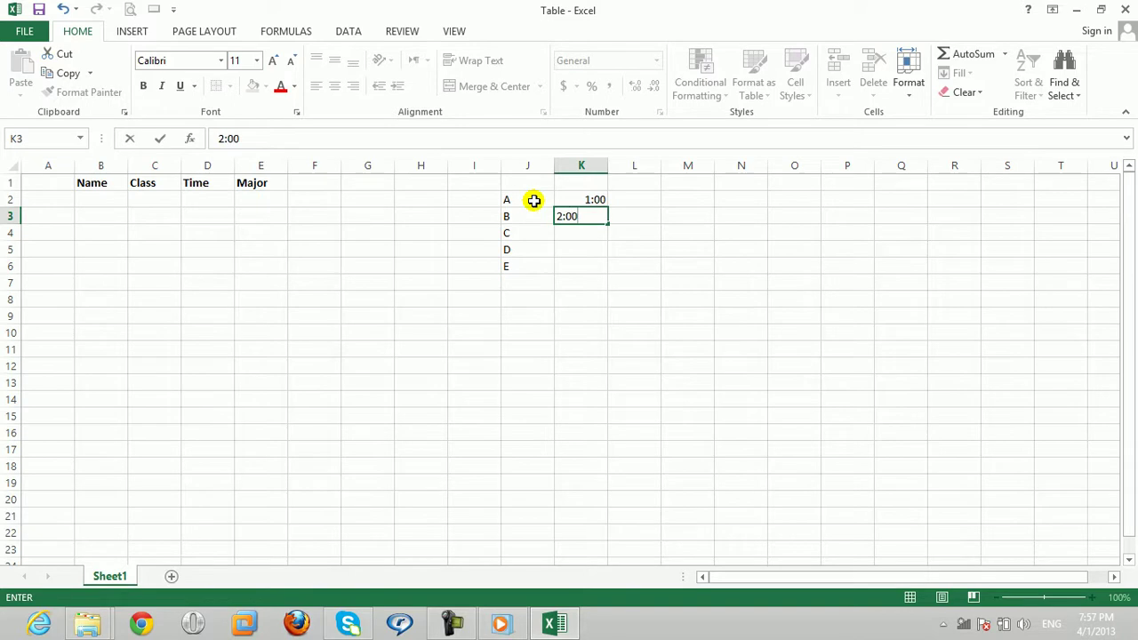
key(Return)
text(3:00)
key(Return)
text(4:)
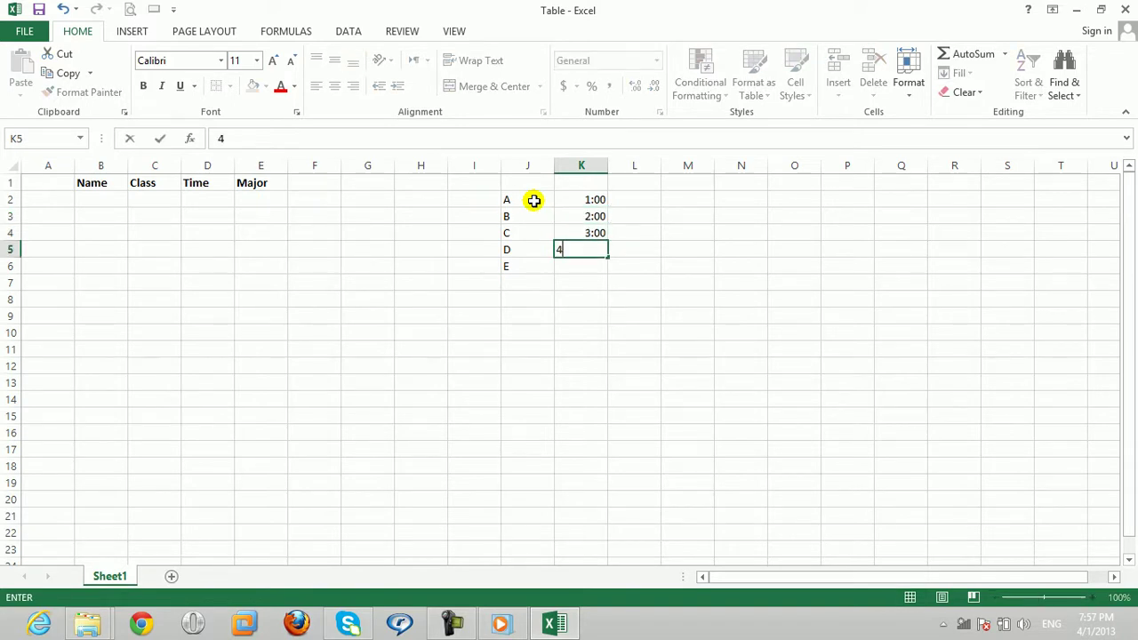
text(0)
key(Right)
Step: List the majors DIT, BCS and BBA in N2:N4
key(Up)
key(Up)
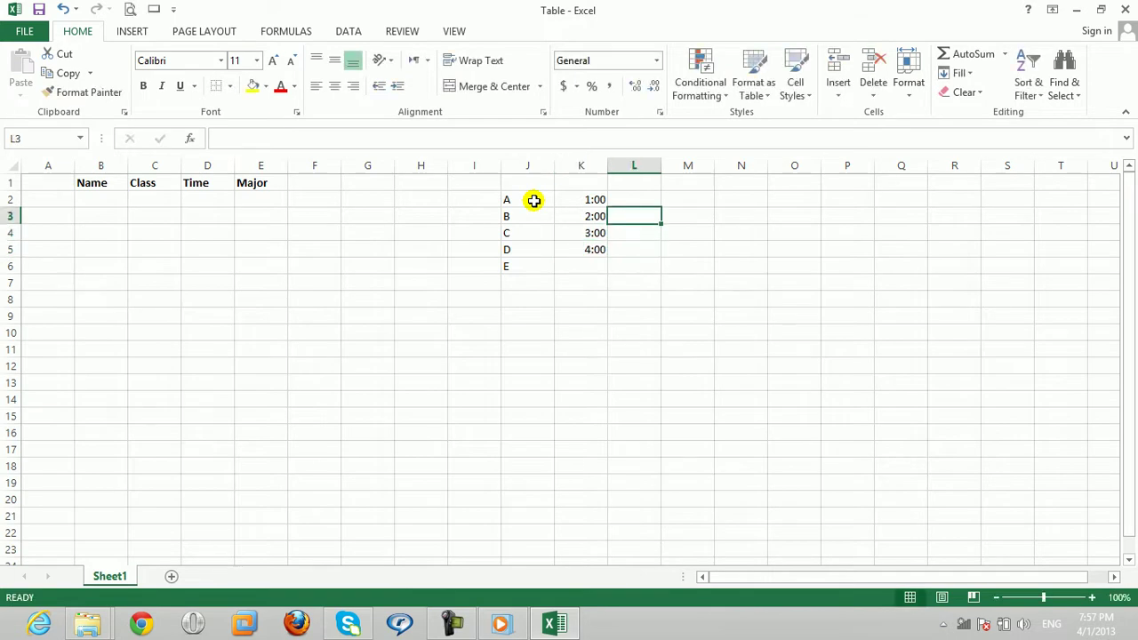
key(Up)
key(Right)
key(Right)
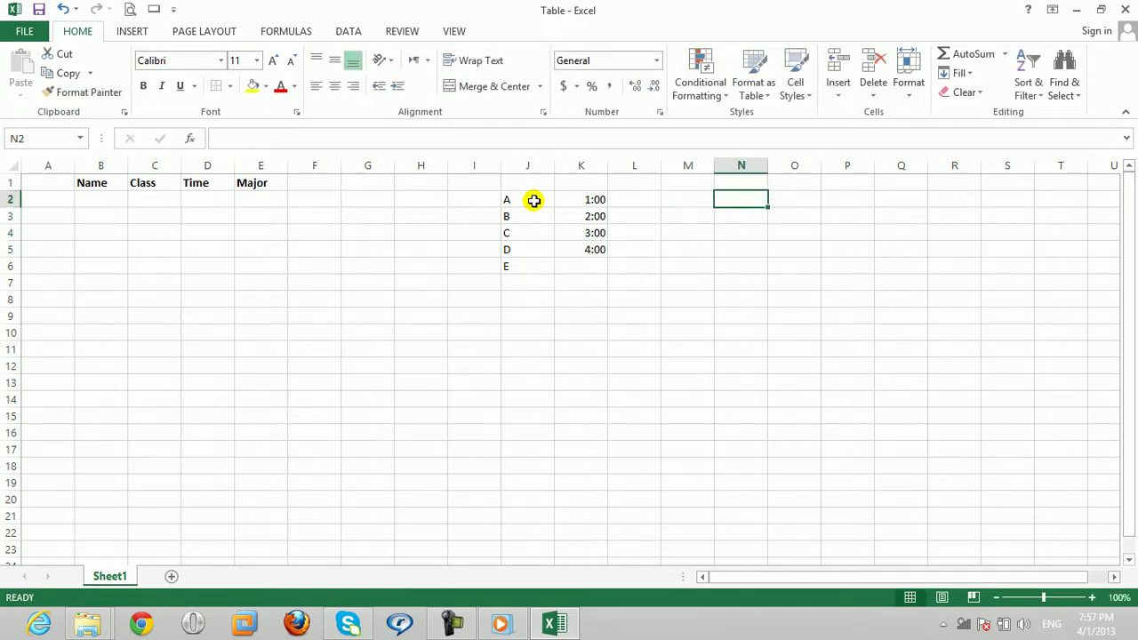
text(DI)
key(Down)
text(DIT)
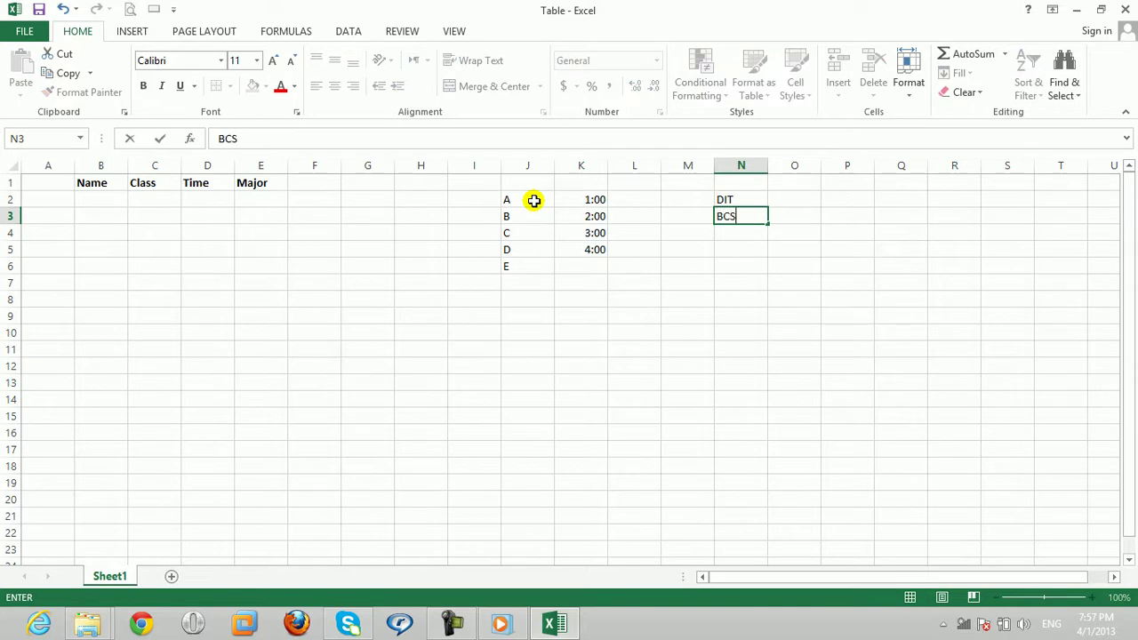
key(Return)
text(BBA)
key(Return)
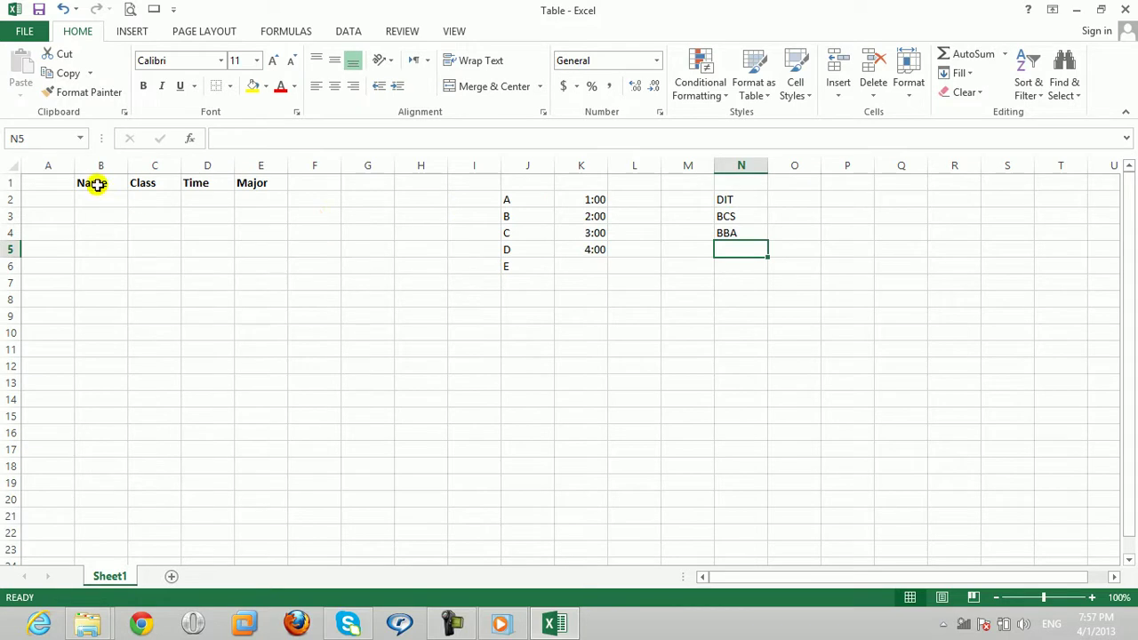
Step: Apply List data validation to C2:C14 with the class letters in J2:J7 as source
drag(155, 198, 148, 403)
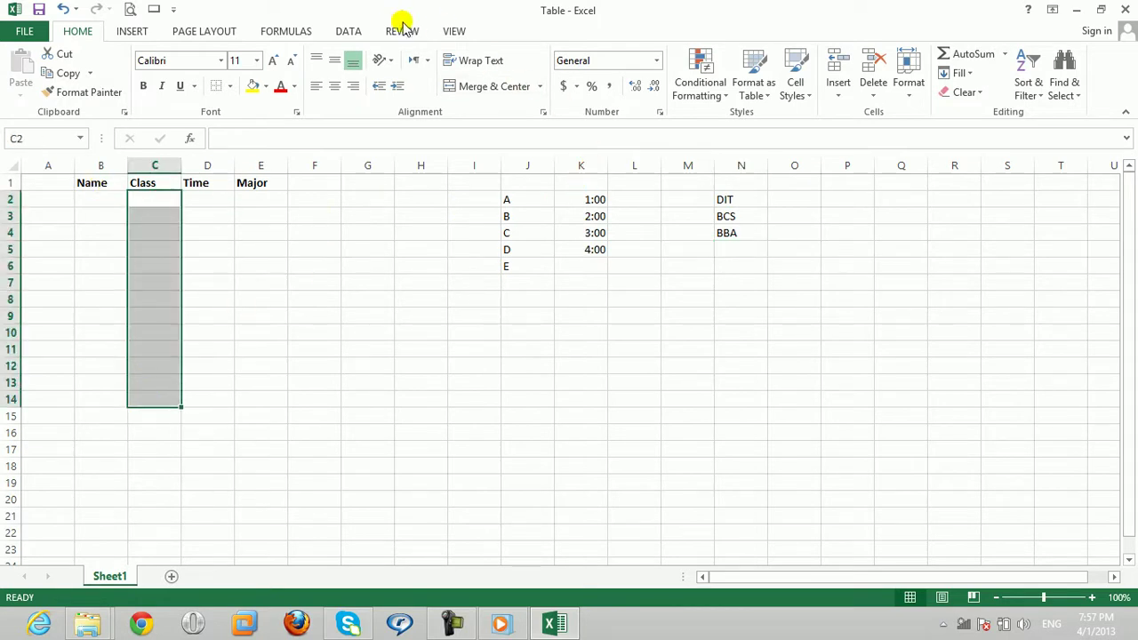
click(354, 30)
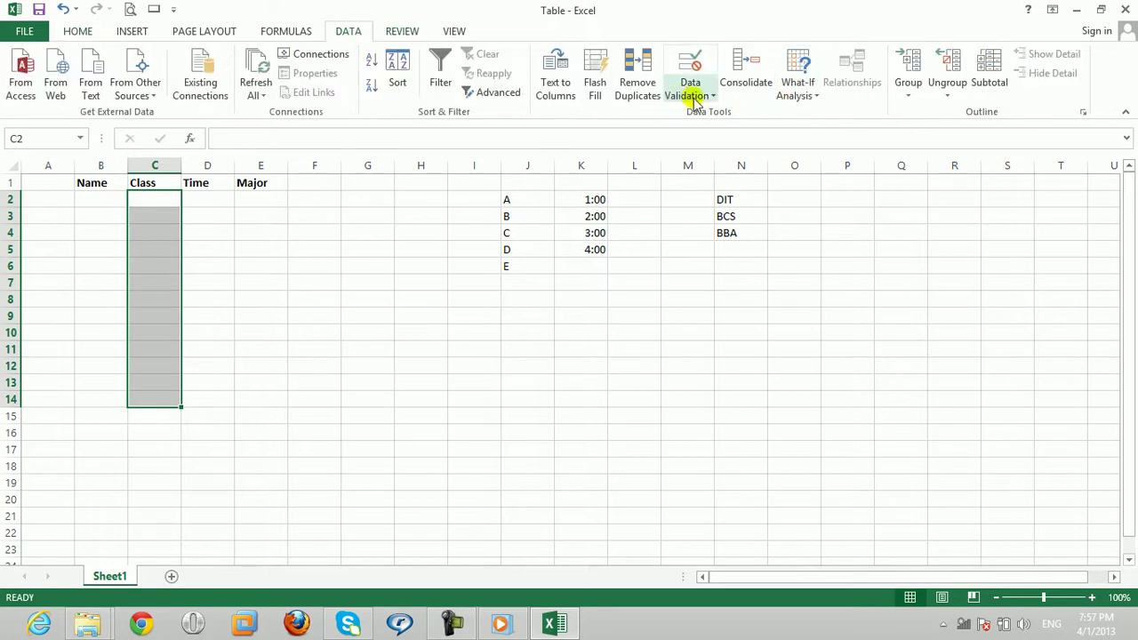
click(692, 98)
click(704, 112)
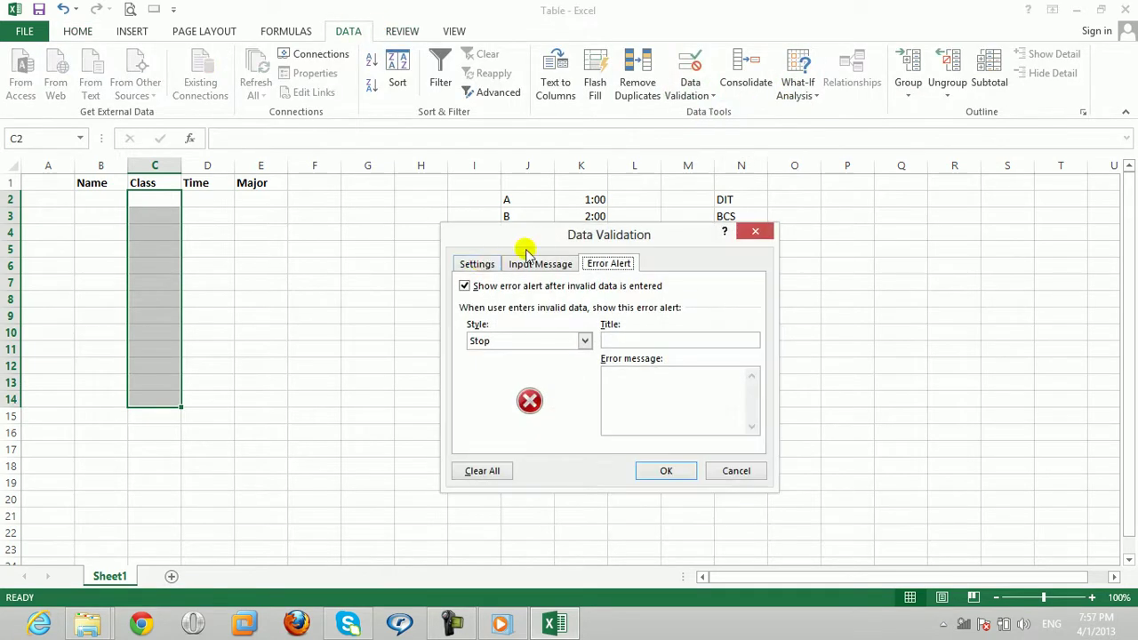
click(476, 263)
click(579, 317)
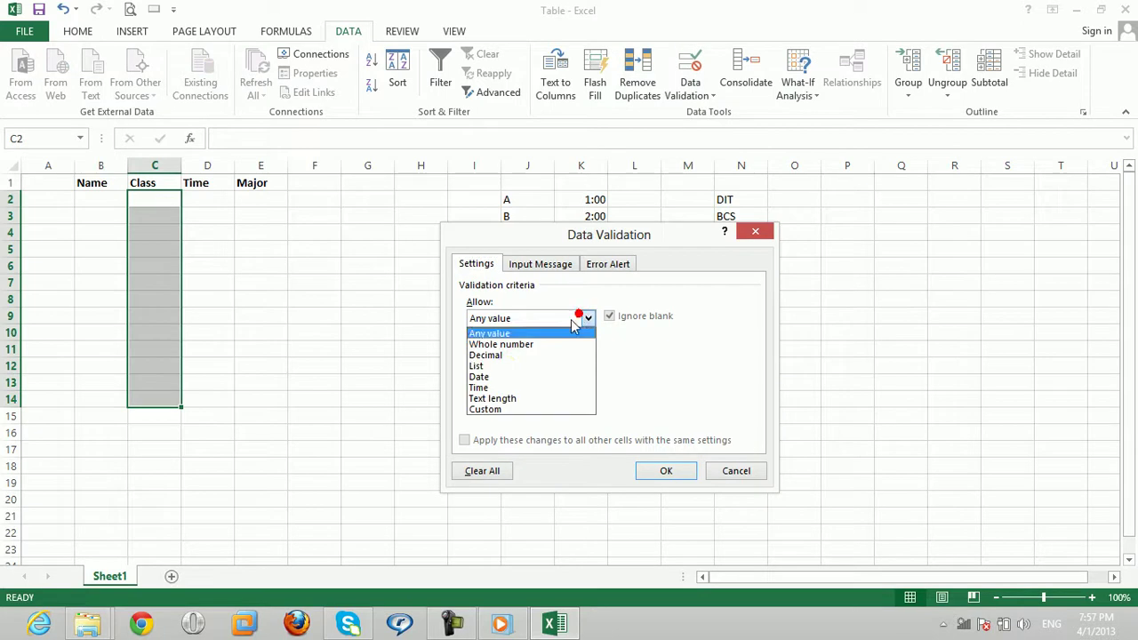
click(490, 366)
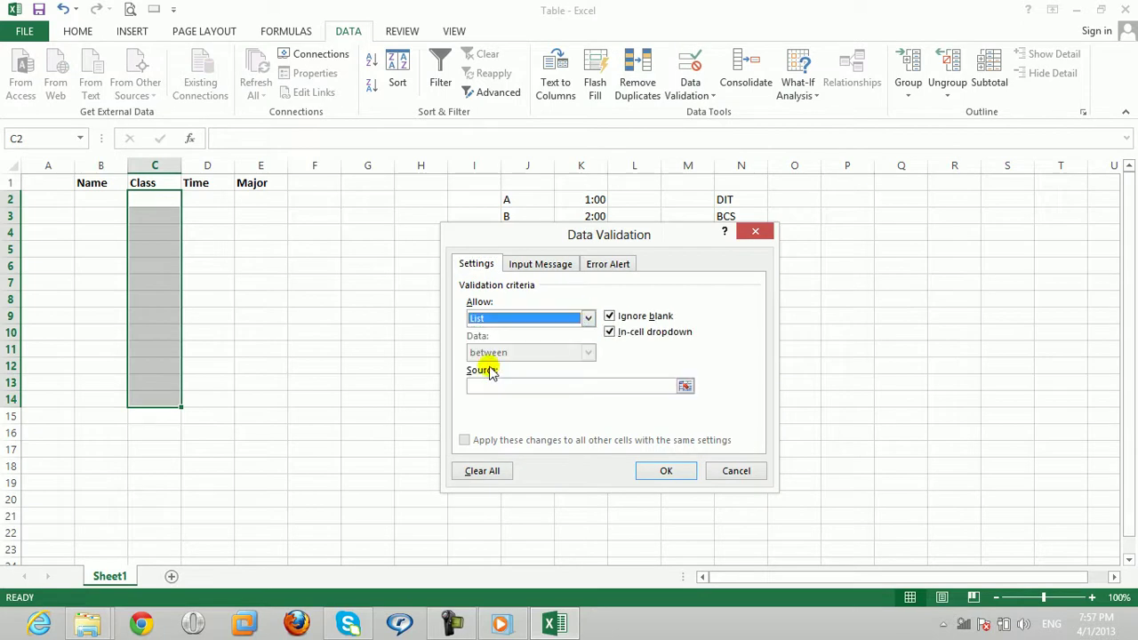
click(495, 384)
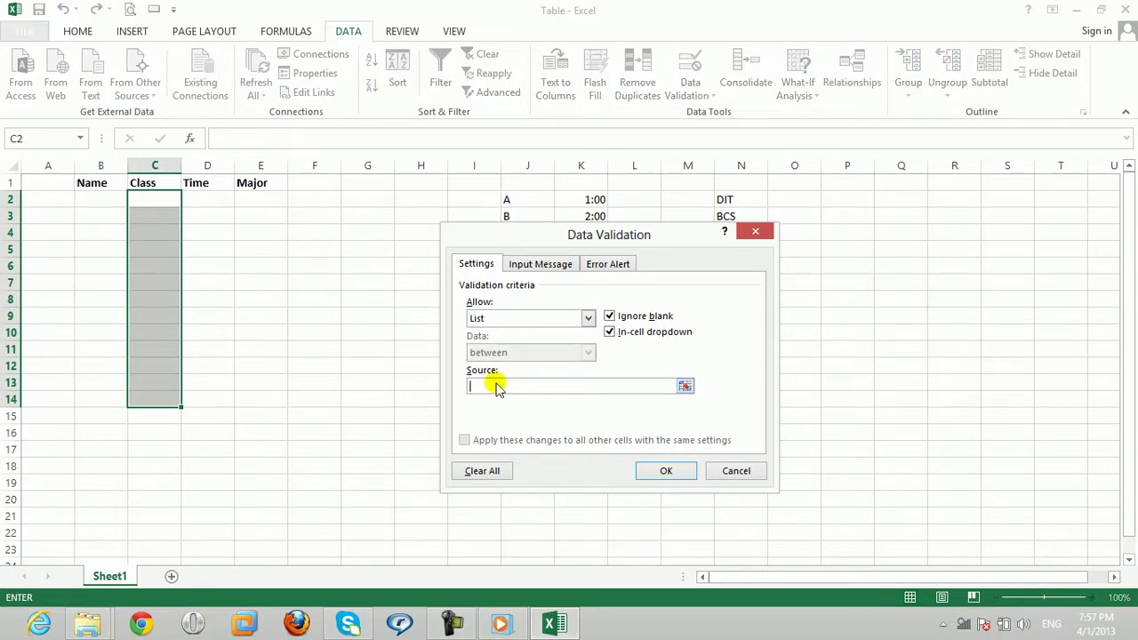
drag(632, 241, 266, 122)
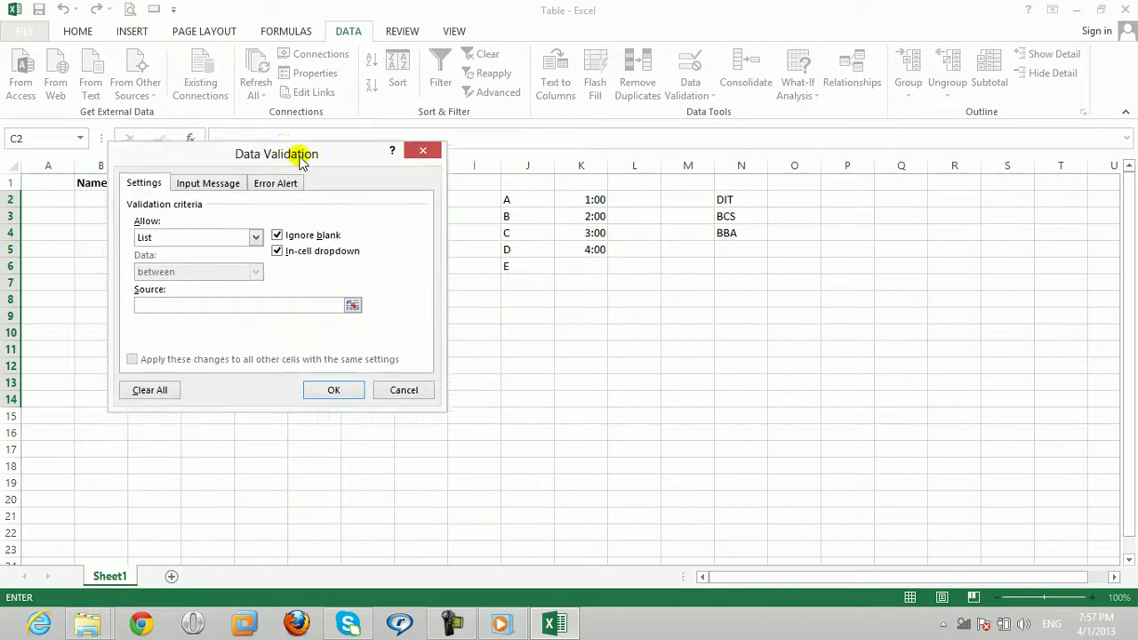
drag(514, 200, 516, 279)
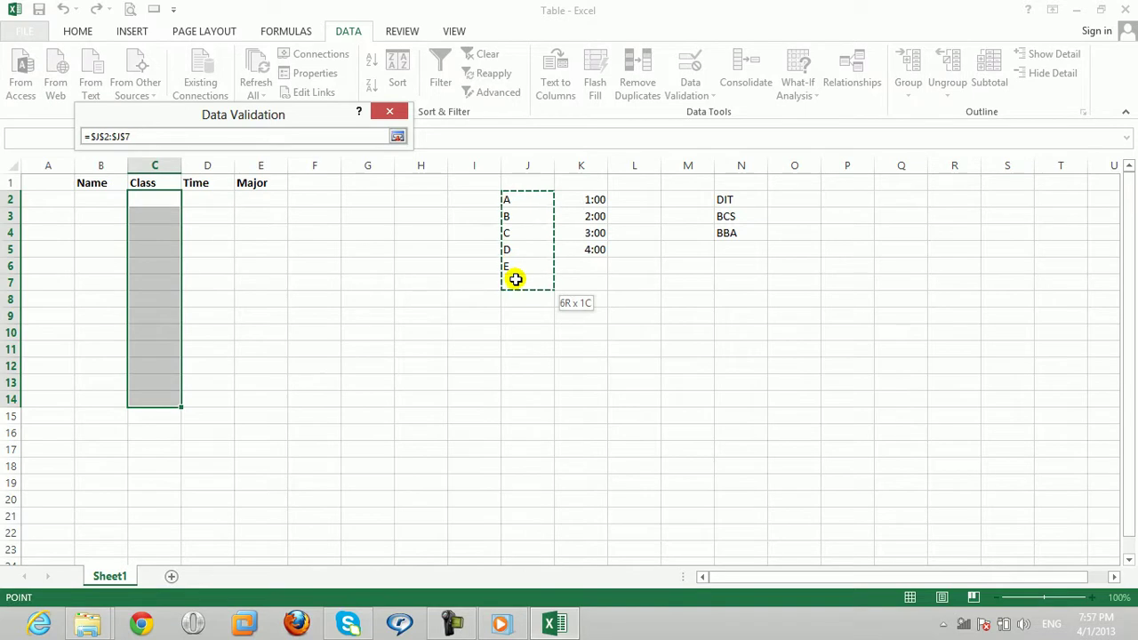
drag(515, 279, 513, 279)
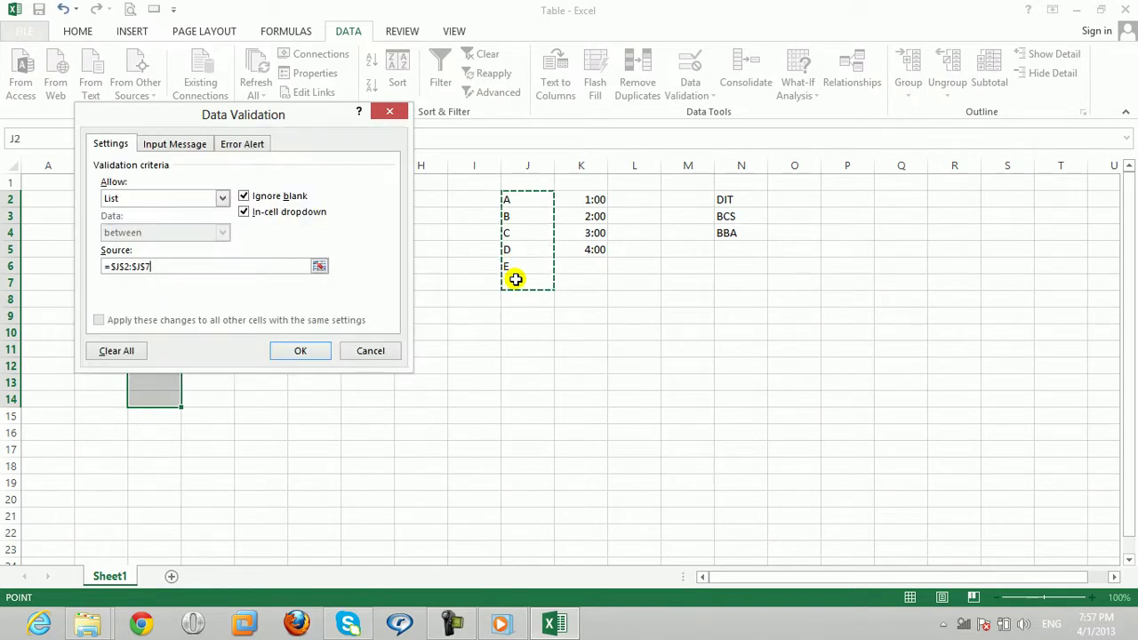
click(283, 354)
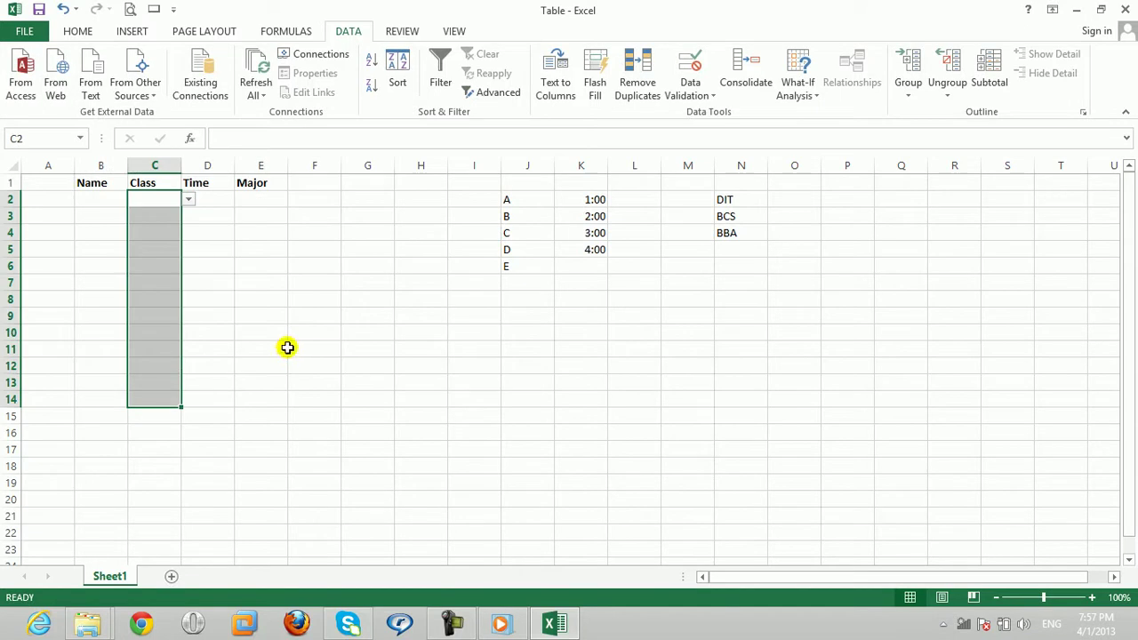
Step: Apply List data validation to the column D Time cells with K2:K6 as source
mouse_move(215, 194)
mouse_down()
mouse_move(226, 286)
mouse_move(213, 380)
mouse_up()
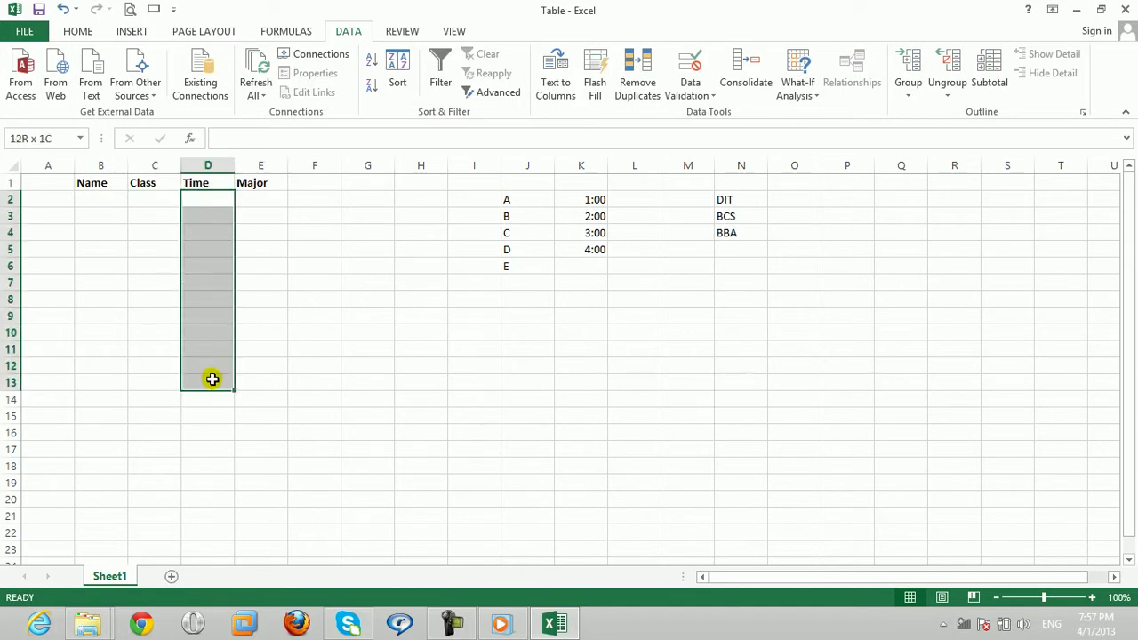
click(711, 93)
click(722, 112)
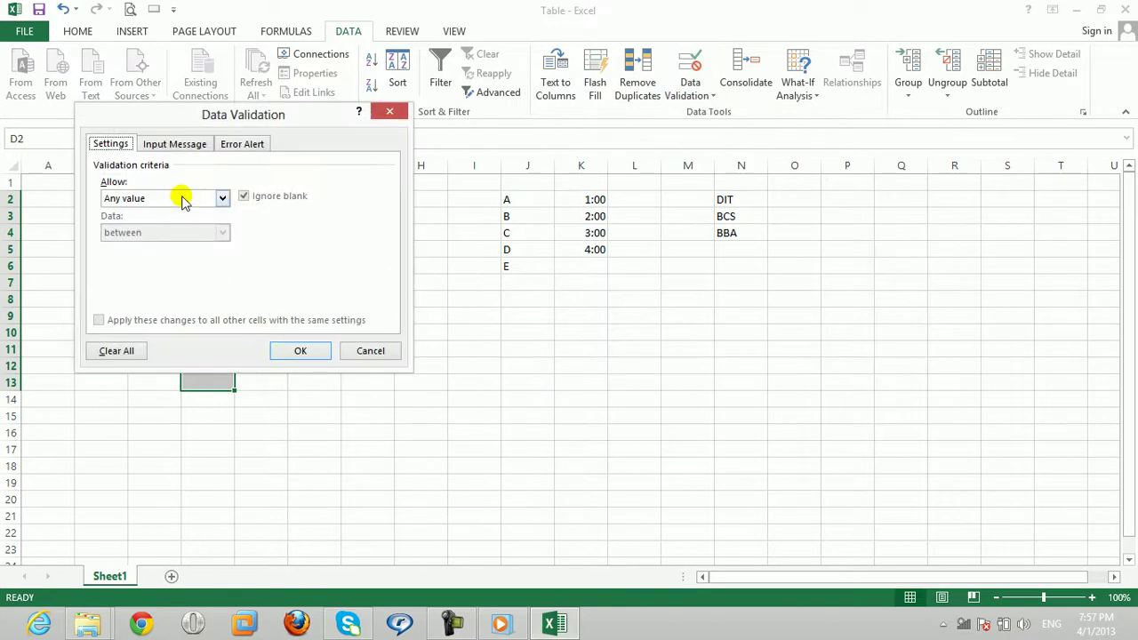
click(189, 212)
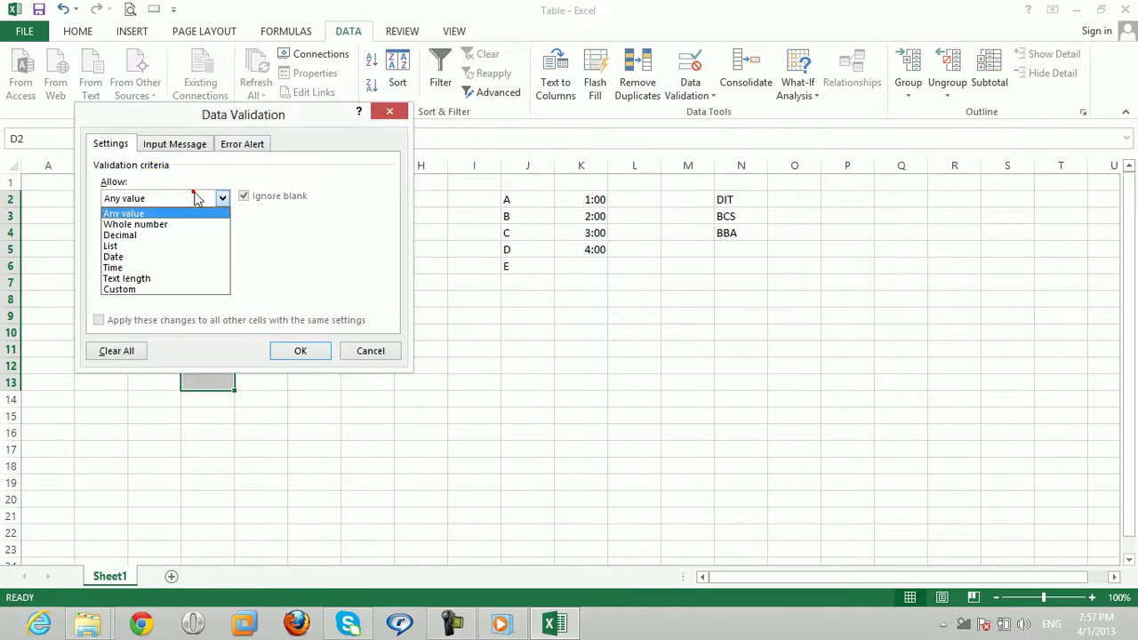
click(140, 250)
click(142, 265)
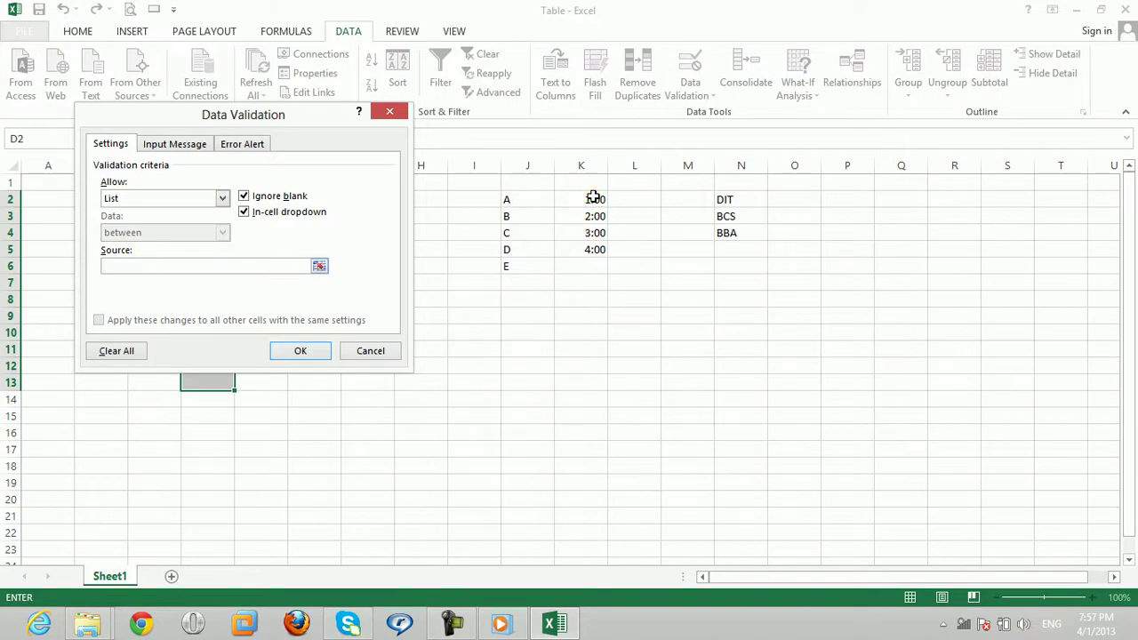
drag(593, 197, 591, 263)
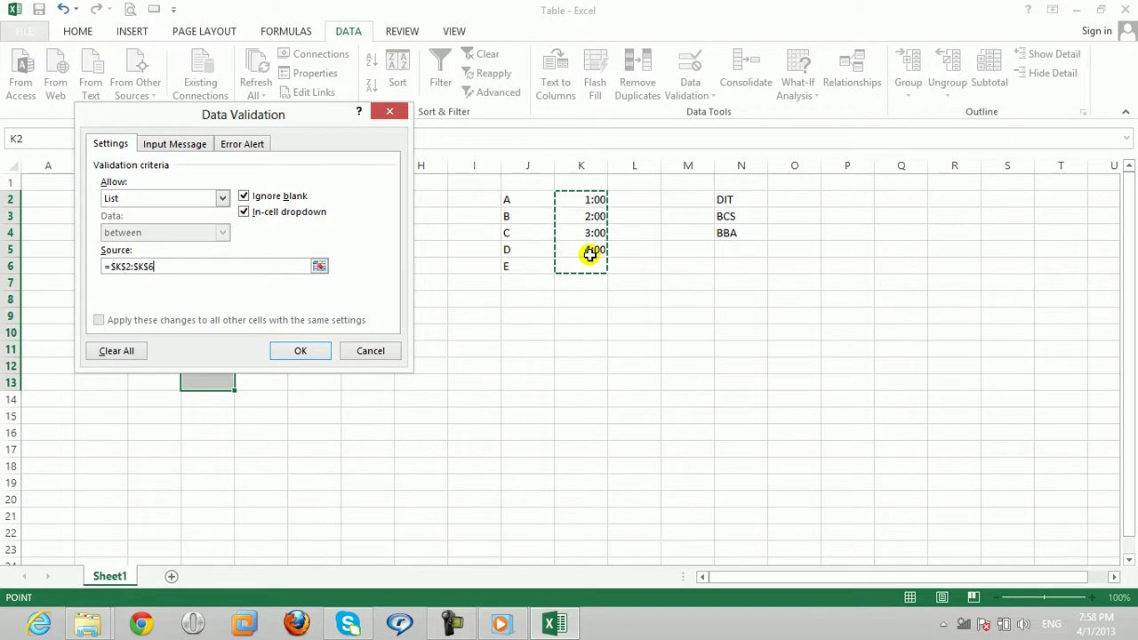
click(296, 350)
drag(261, 197, 261, 391)
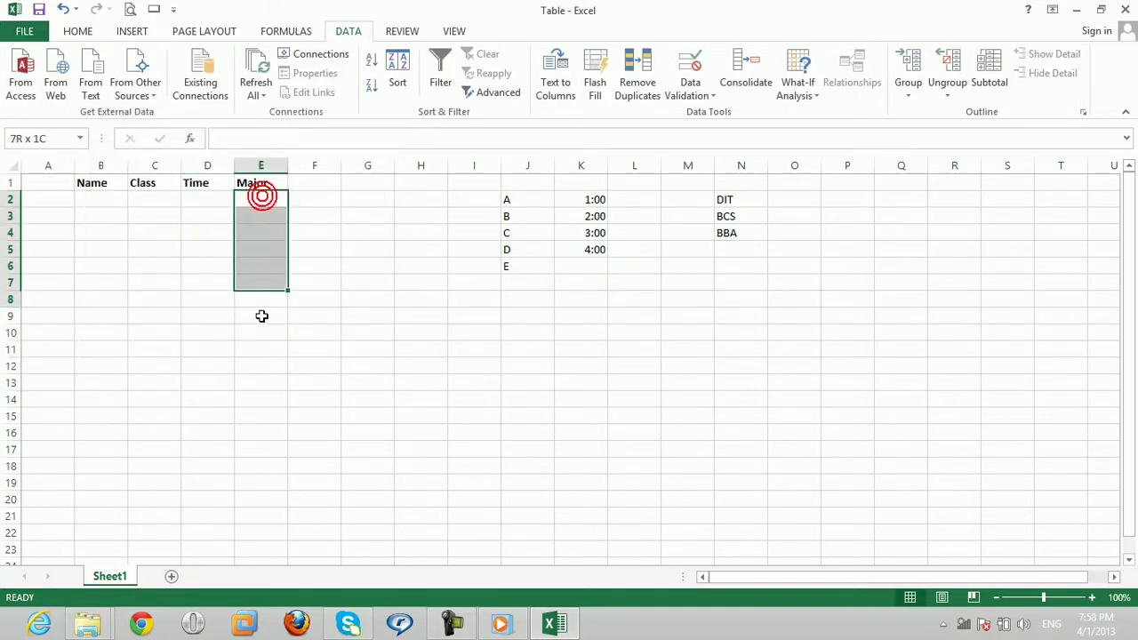
Step: Apply List data validation to E2:E14 with the majors in N2:N5 as source
click(705, 96)
click(704, 112)
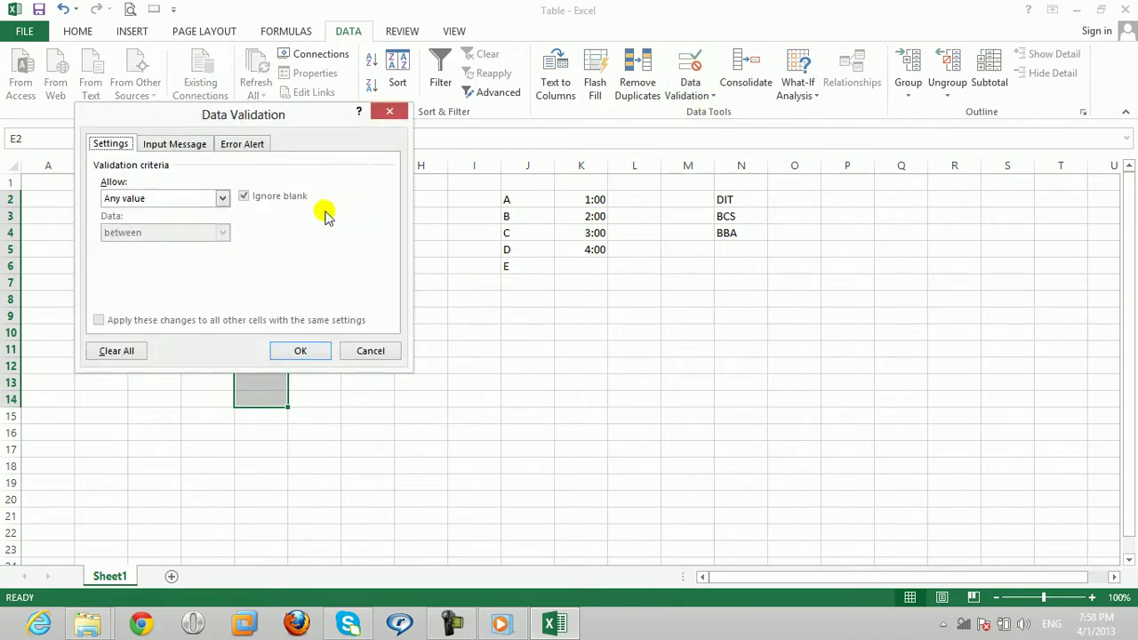
click(205, 199)
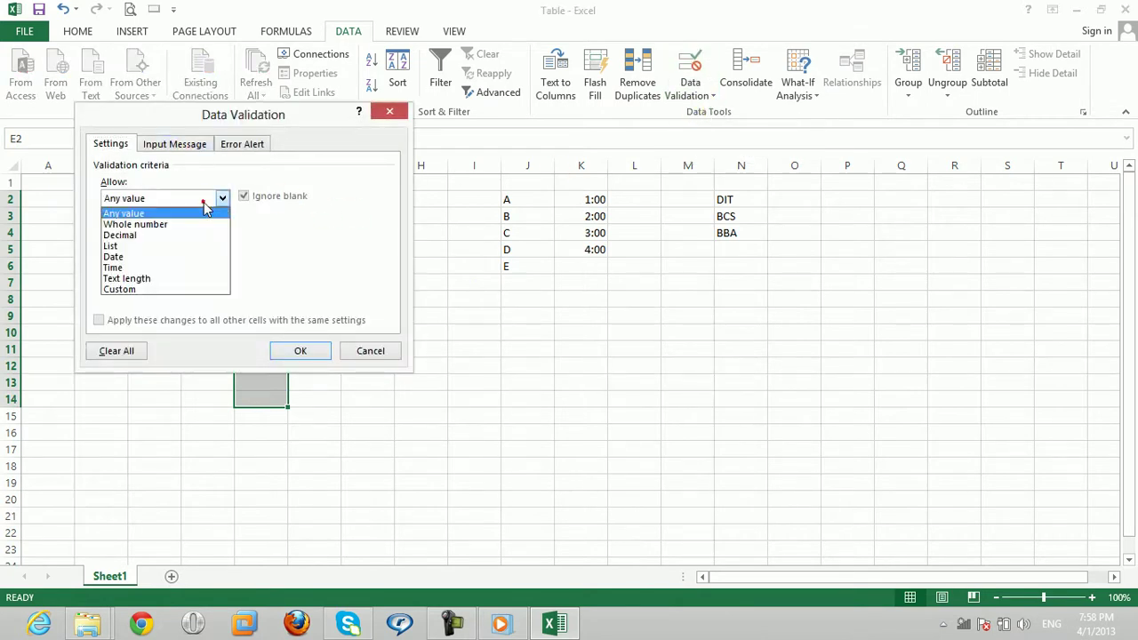
click(153, 254)
click(146, 264)
drag(718, 198, 729, 247)
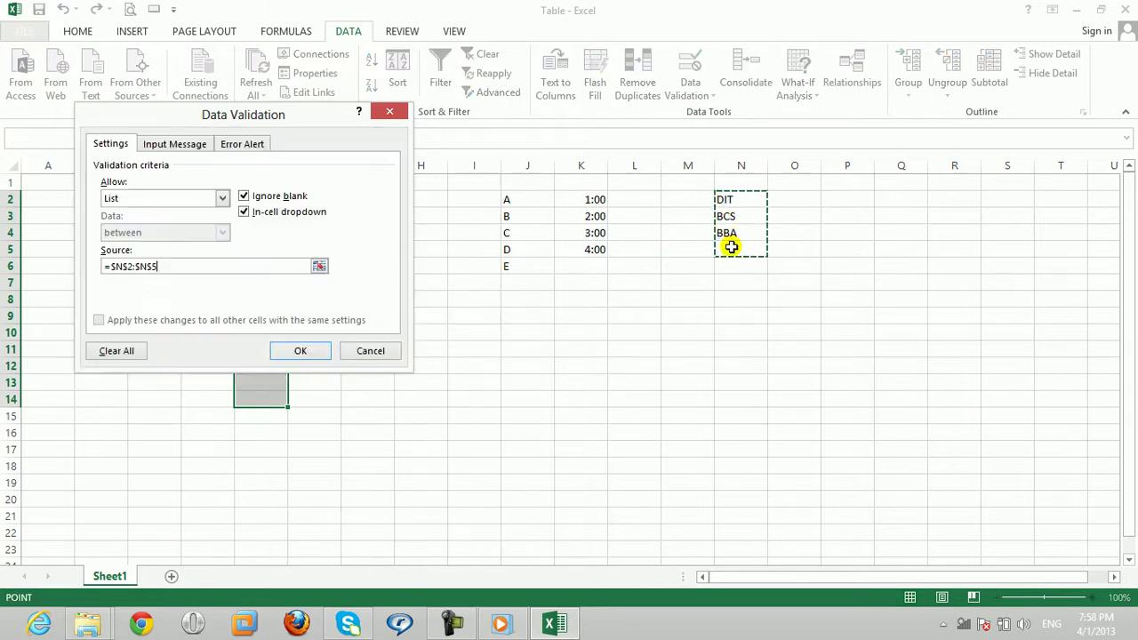
click(308, 350)
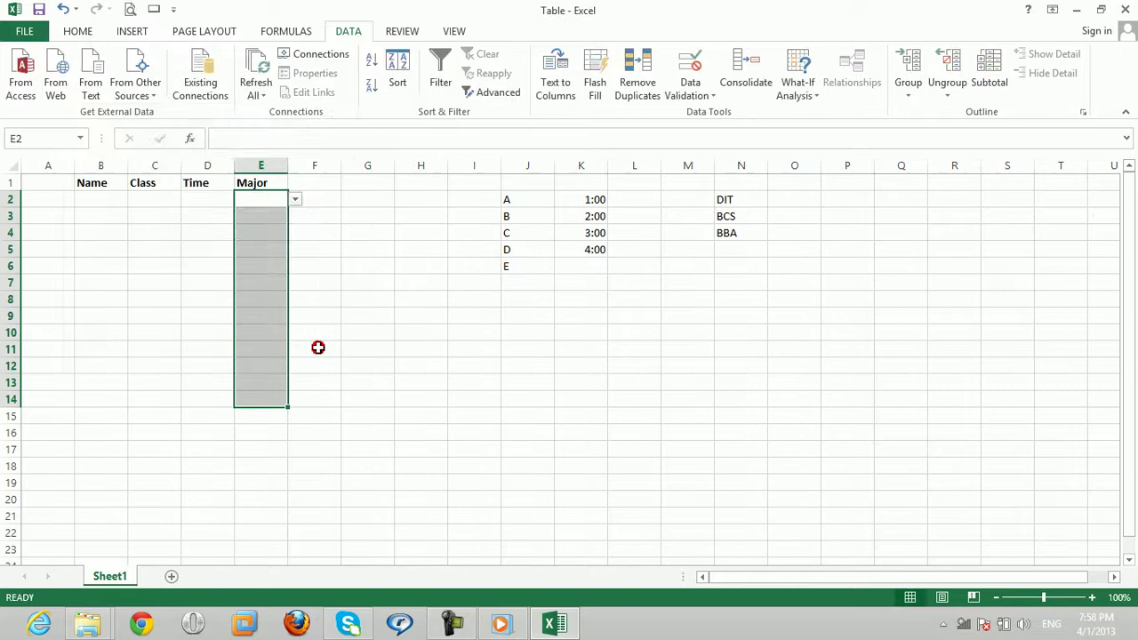
click(622, 276)
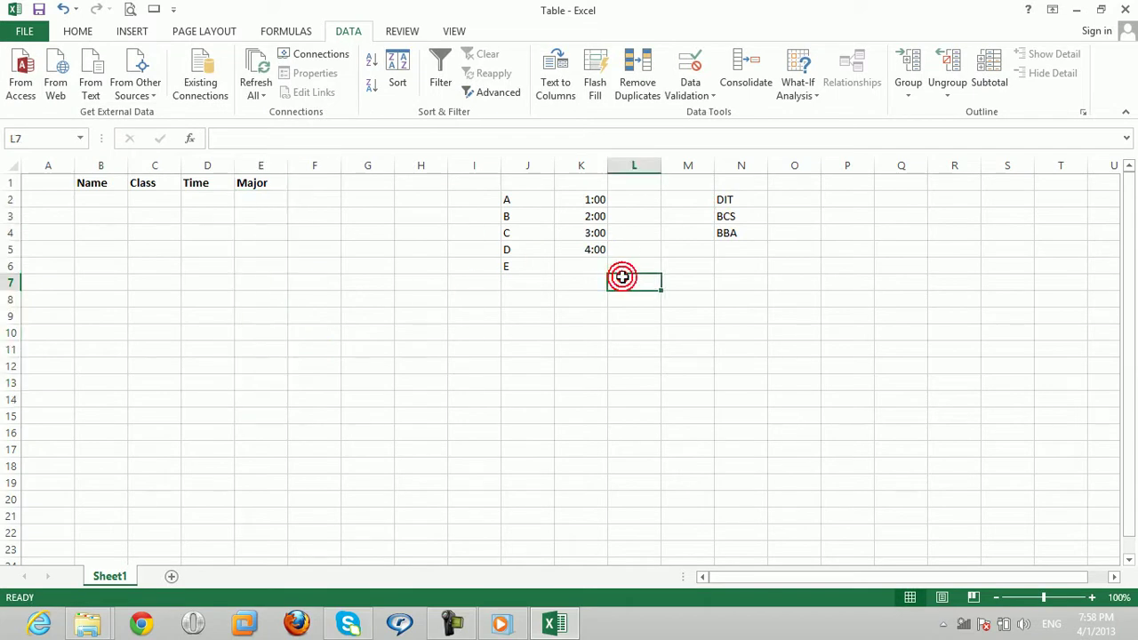
Step: Type the first student's name into cell B2 and confirm it
click(640, 219)
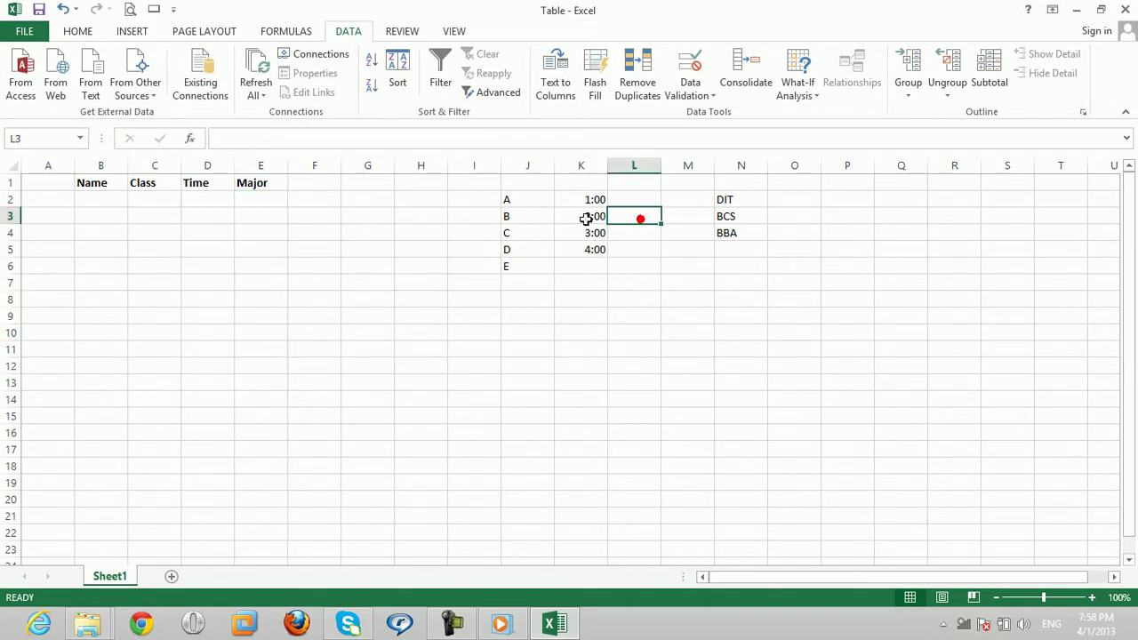
click(82, 201)
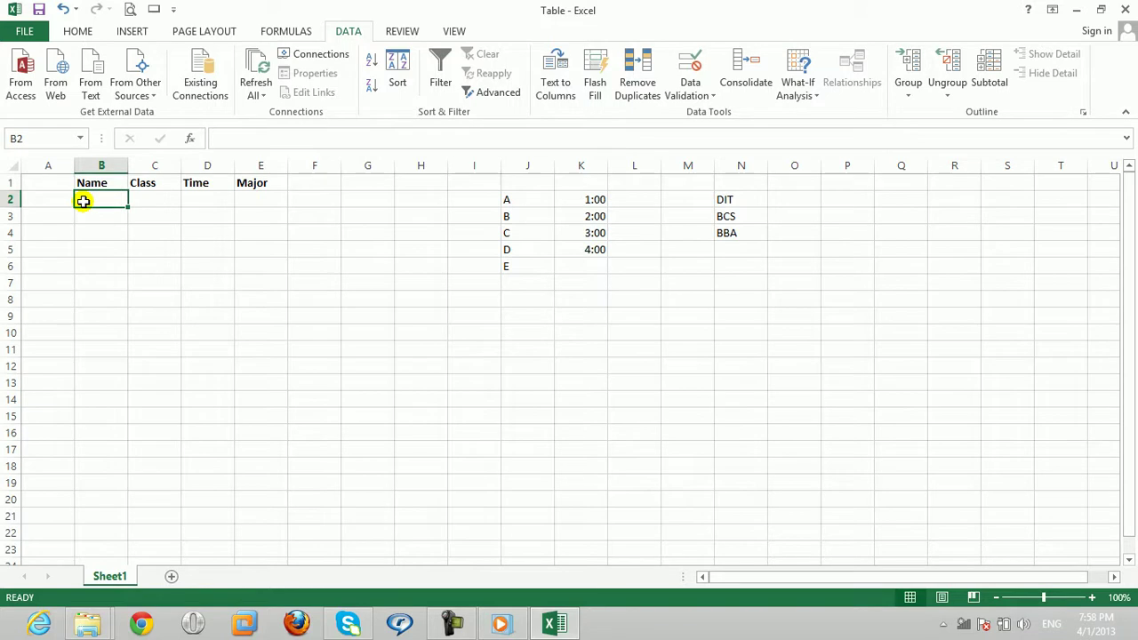
text(aHMAD)
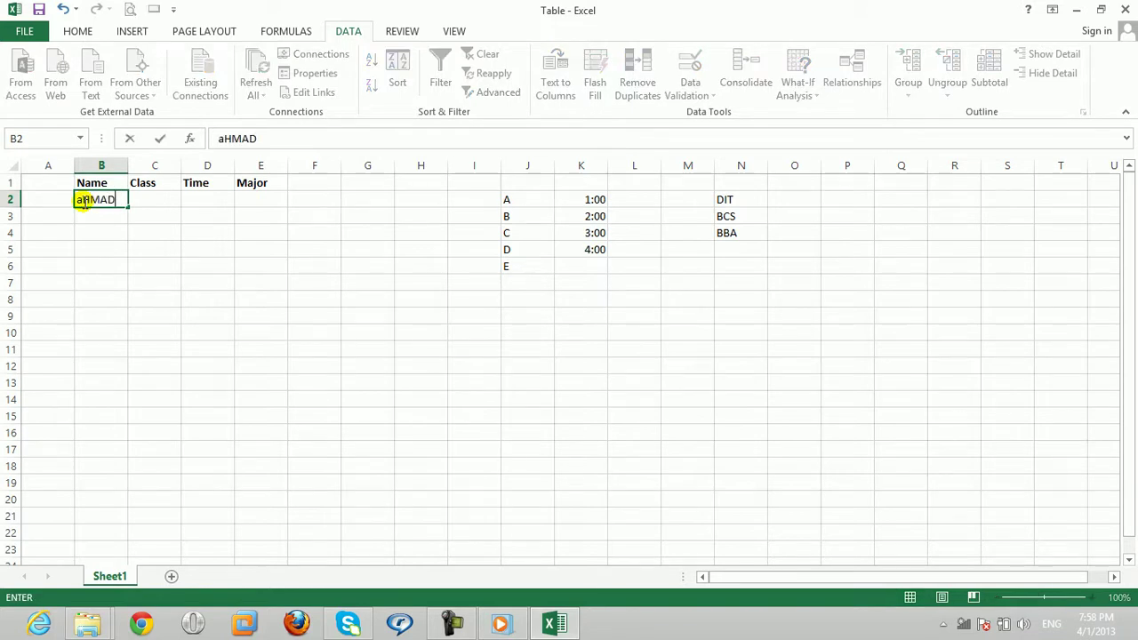
key(Return)
text(Ma)
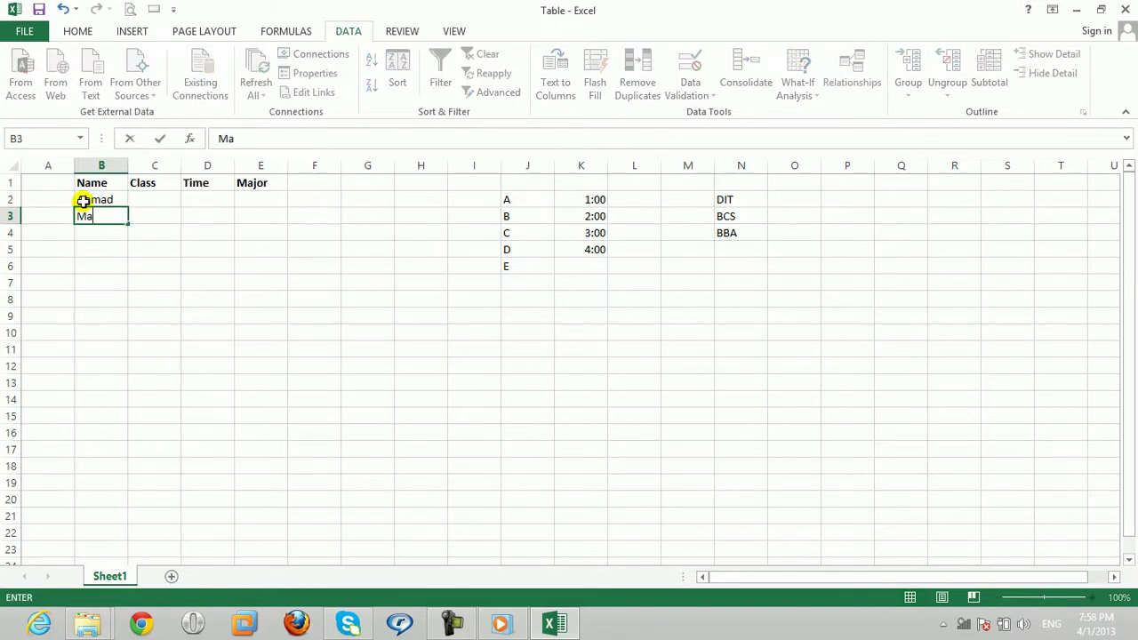
click(82, 200)
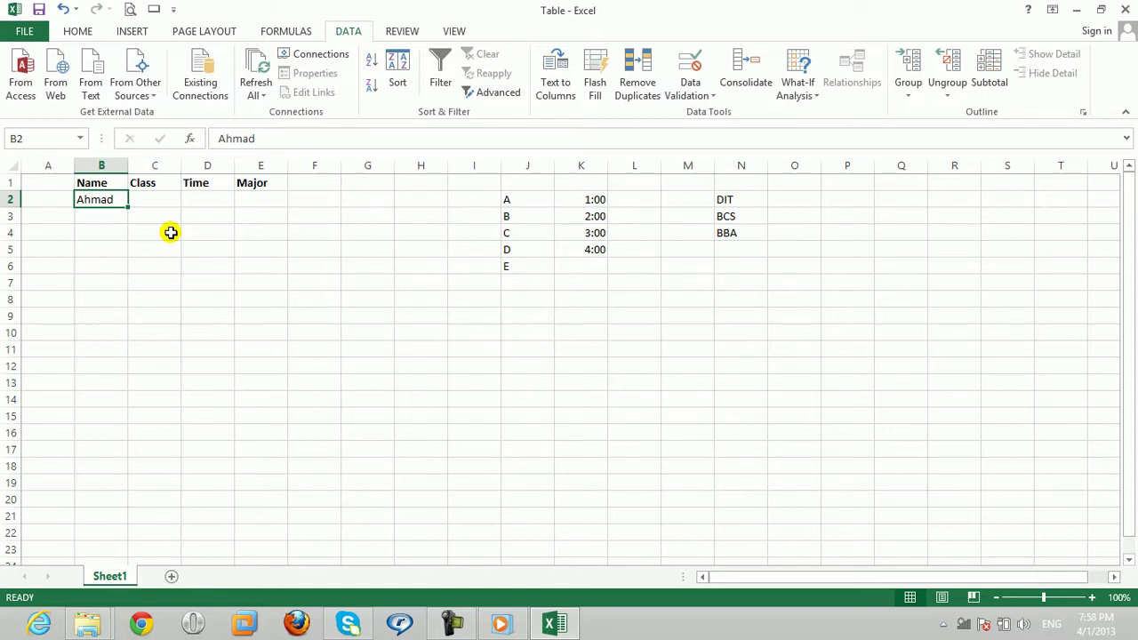
Step: Pick Major DIT, Time 3:00 and Class D from the first student's dropdowns
key(Right)
key(Right)
key(Right)
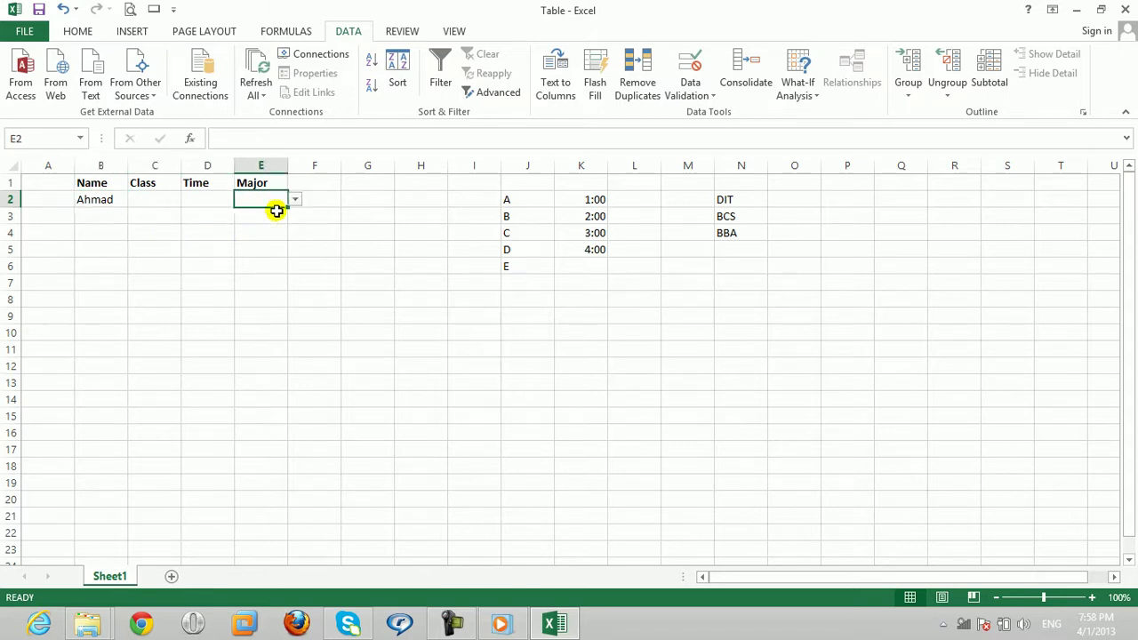
click(296, 199)
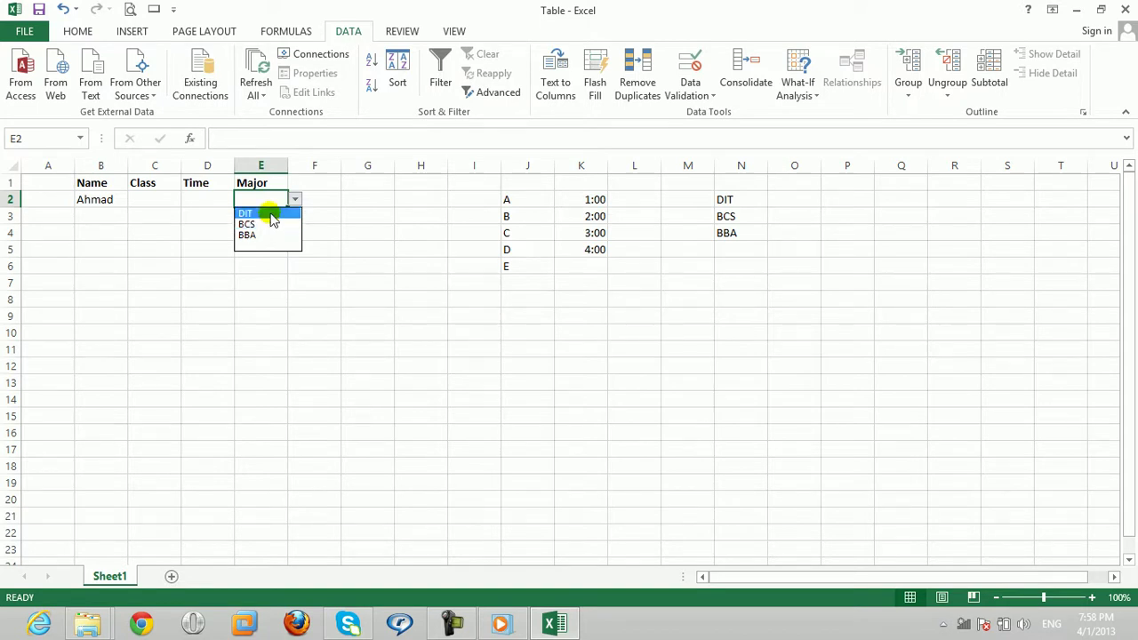
click(272, 217)
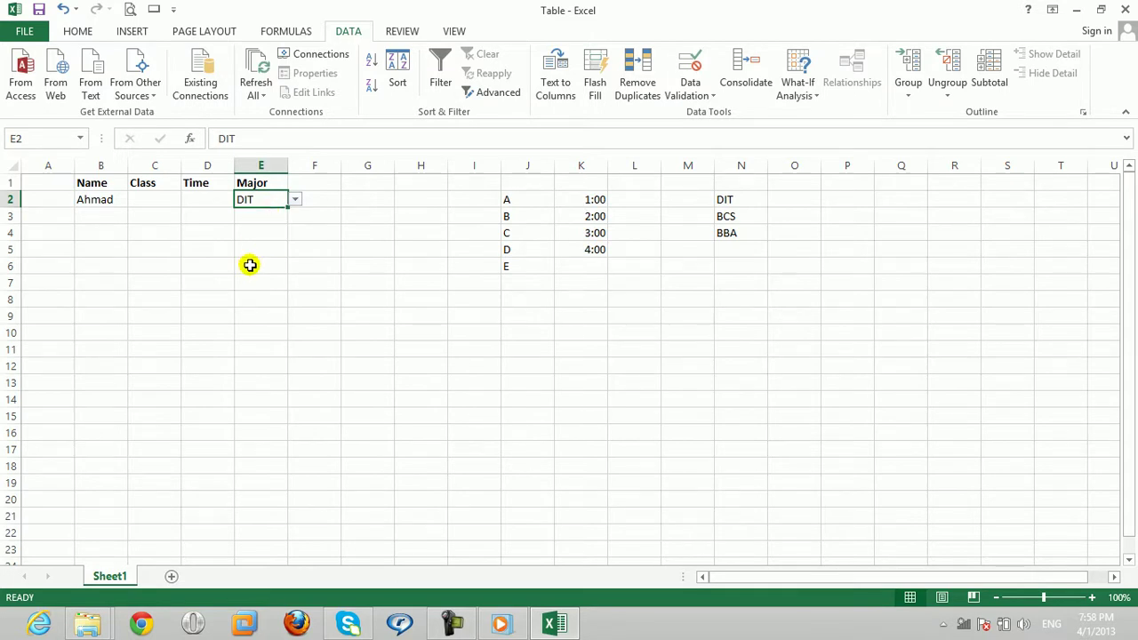
click(218, 199)
click(241, 199)
click(219, 235)
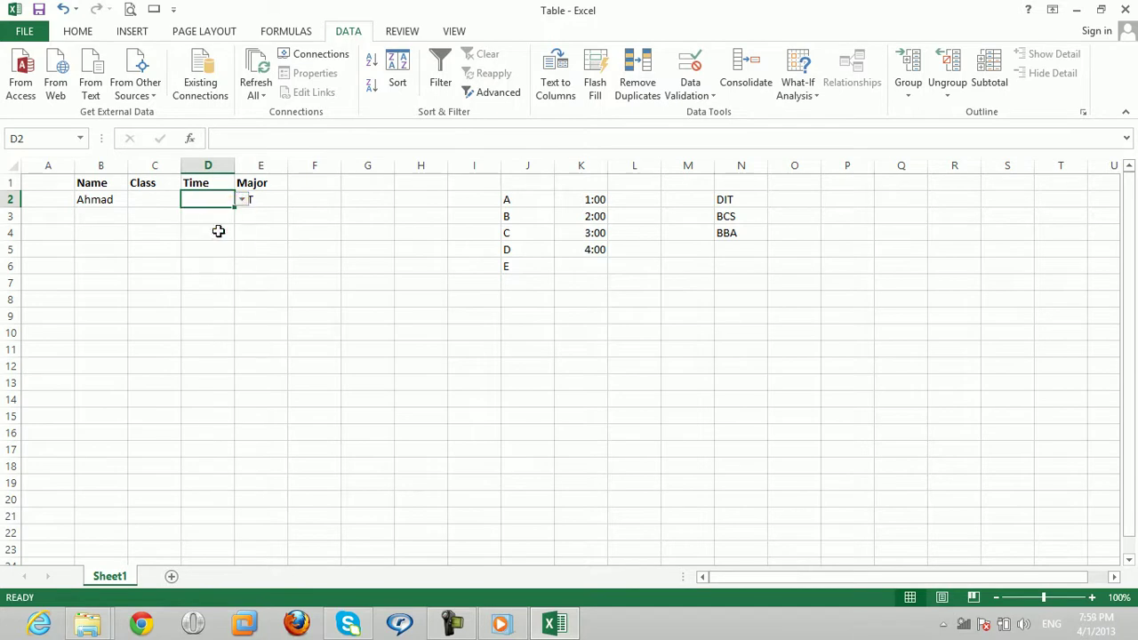
click(158, 196)
click(187, 200)
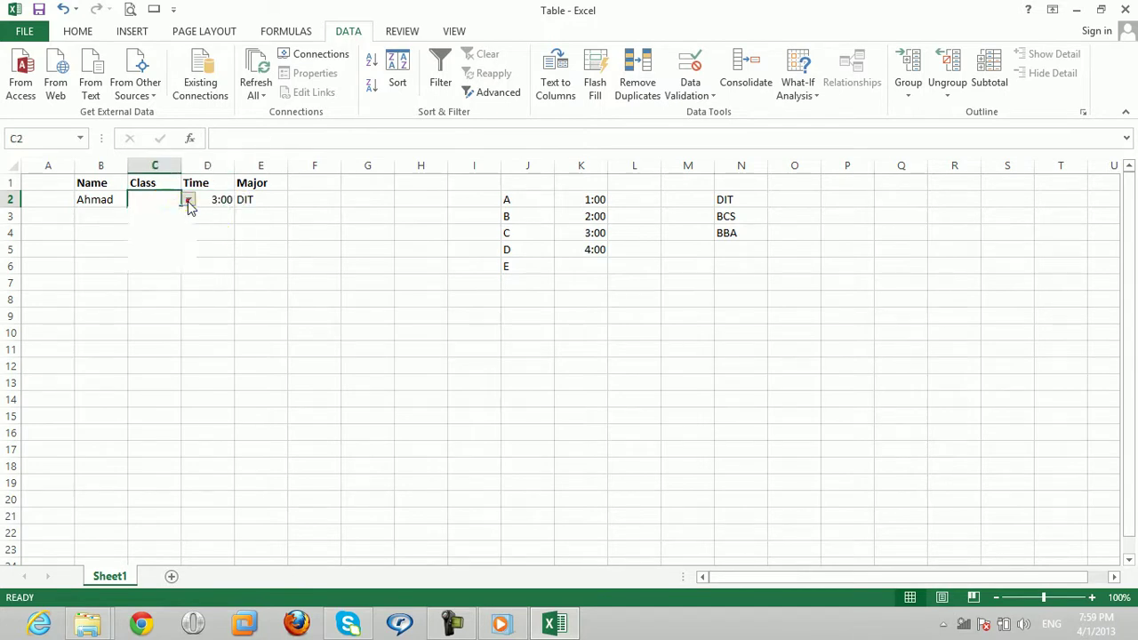
click(156, 240)
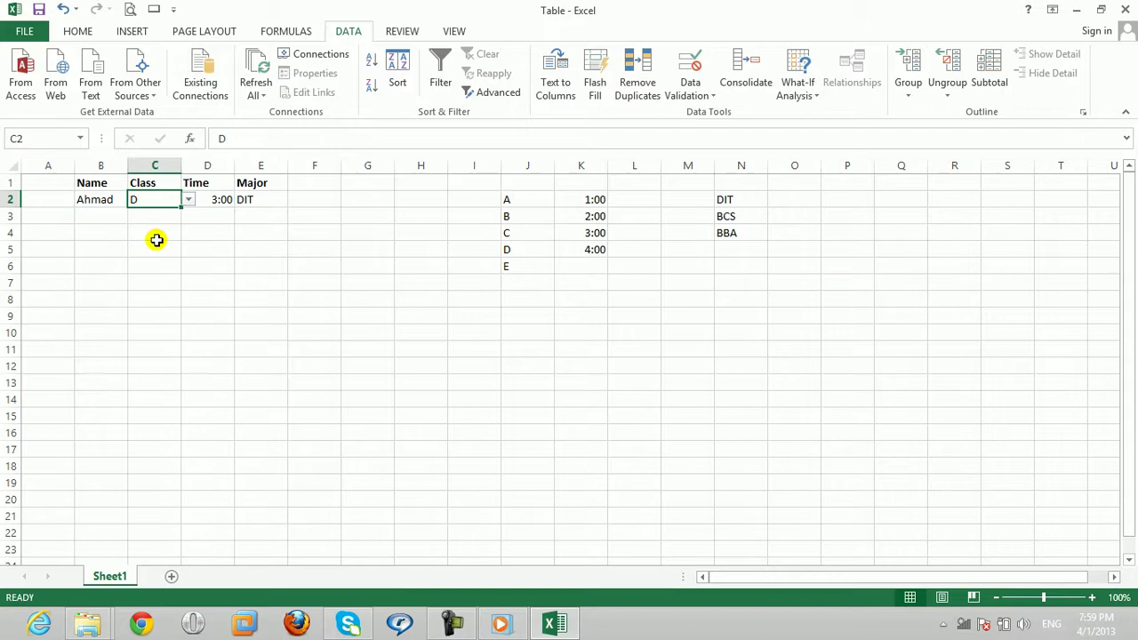
click(104, 217)
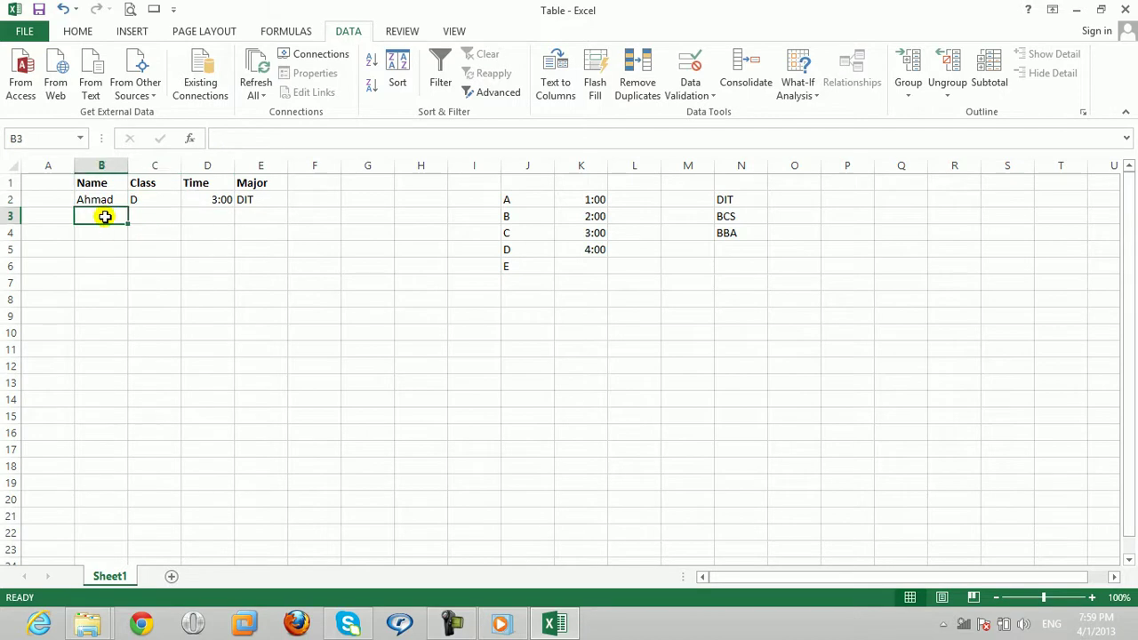
Step: Enter the second student's name in B3 with Class C, Time 1:00 and Major BBA
text(Mahmood)
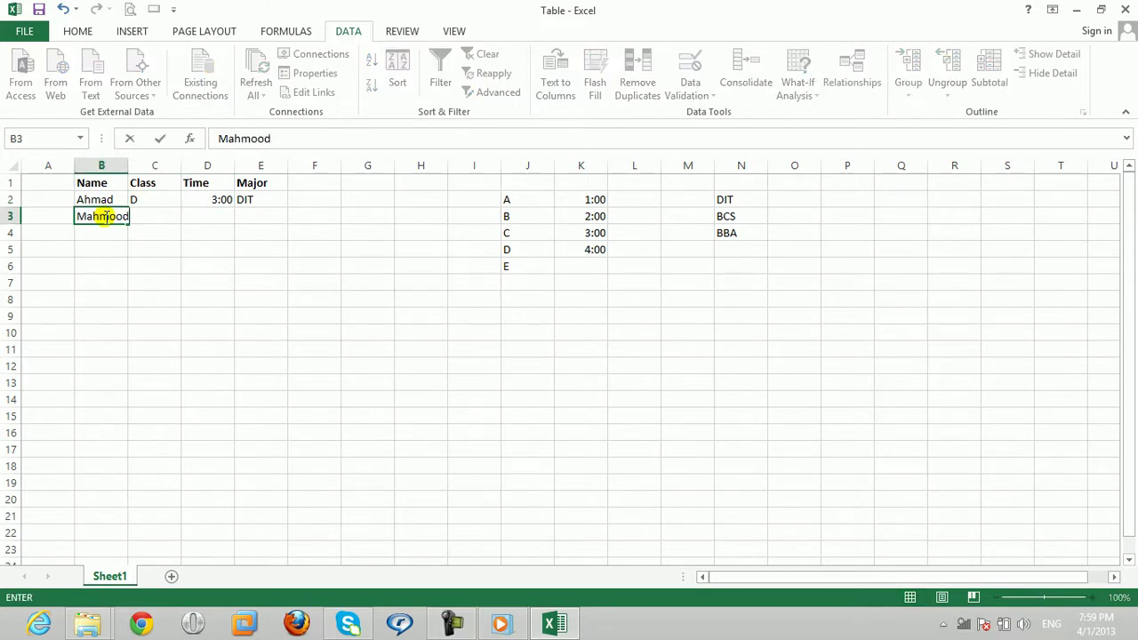
key(Tab)
click(188, 216)
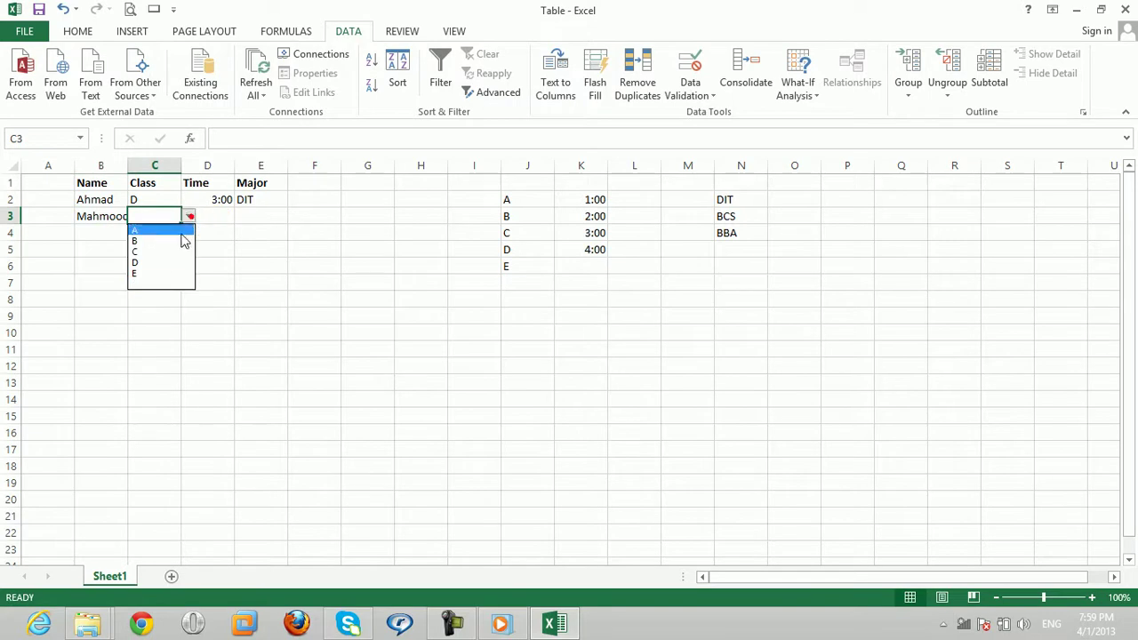
click(160, 254)
click(213, 216)
click(241, 216)
click(197, 229)
click(267, 216)
click(296, 217)
click(265, 252)
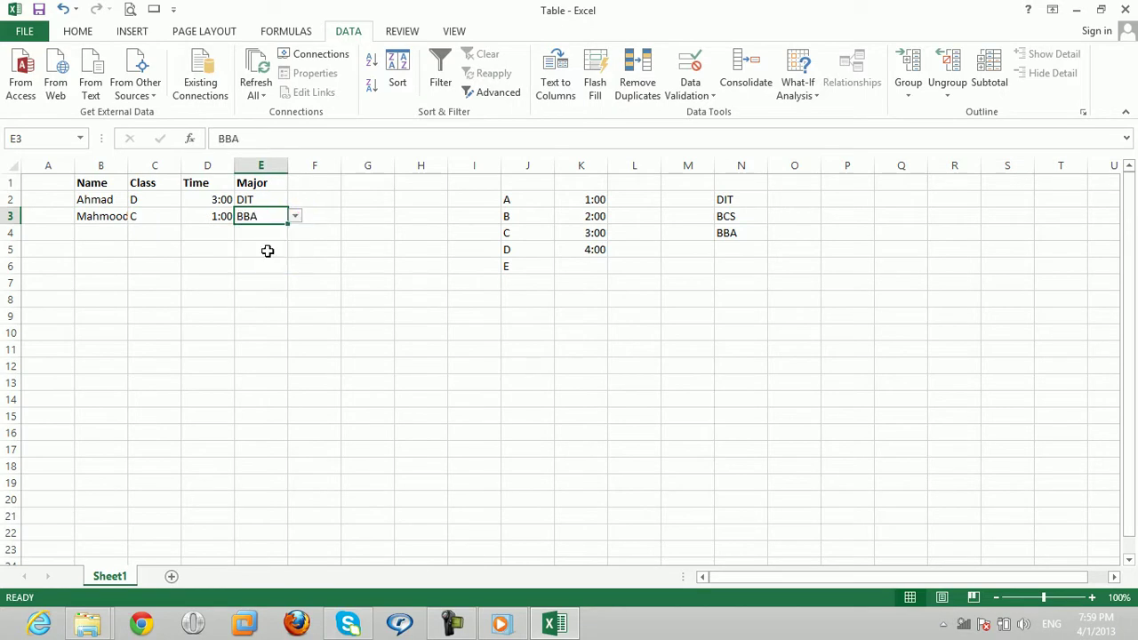
click(105, 233)
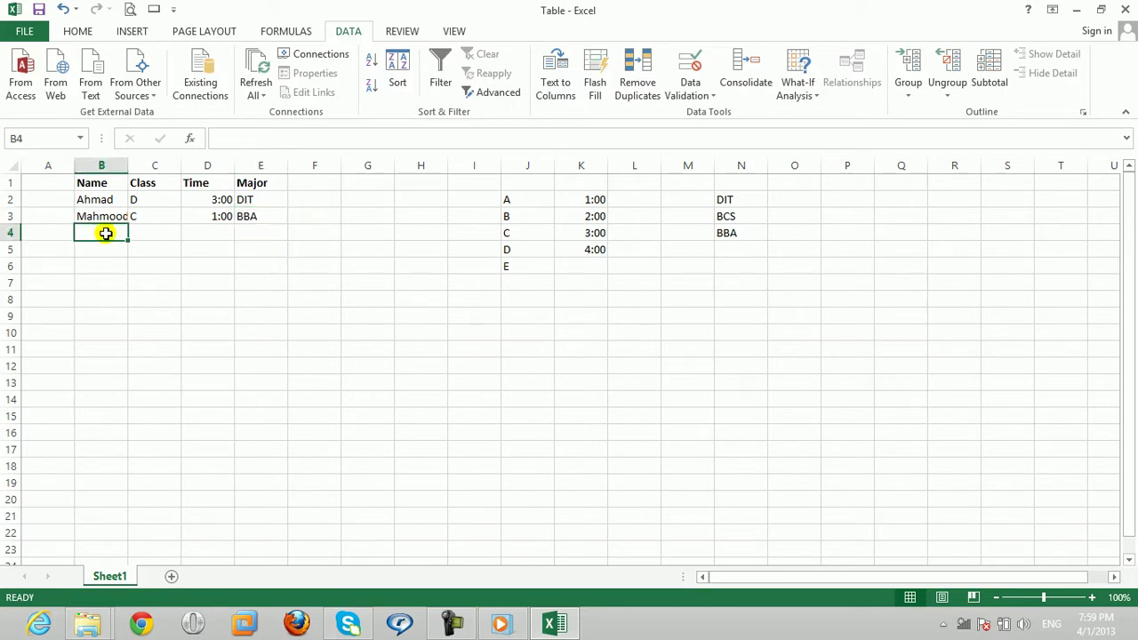
Step: Give the source lists in I2:O8 a white font colour so they vanish
mouse_move(487, 192)
mouse_down()
mouse_move(728, 303)
mouse_move(786, 307)
mouse_up()
key(alt+h)
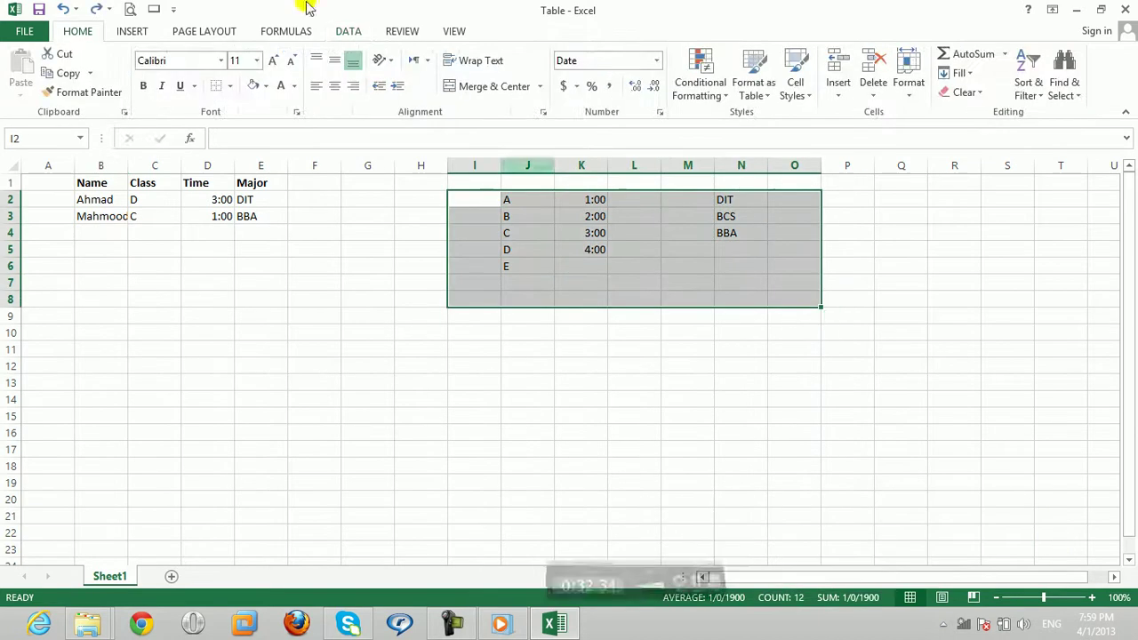
click(292, 87)
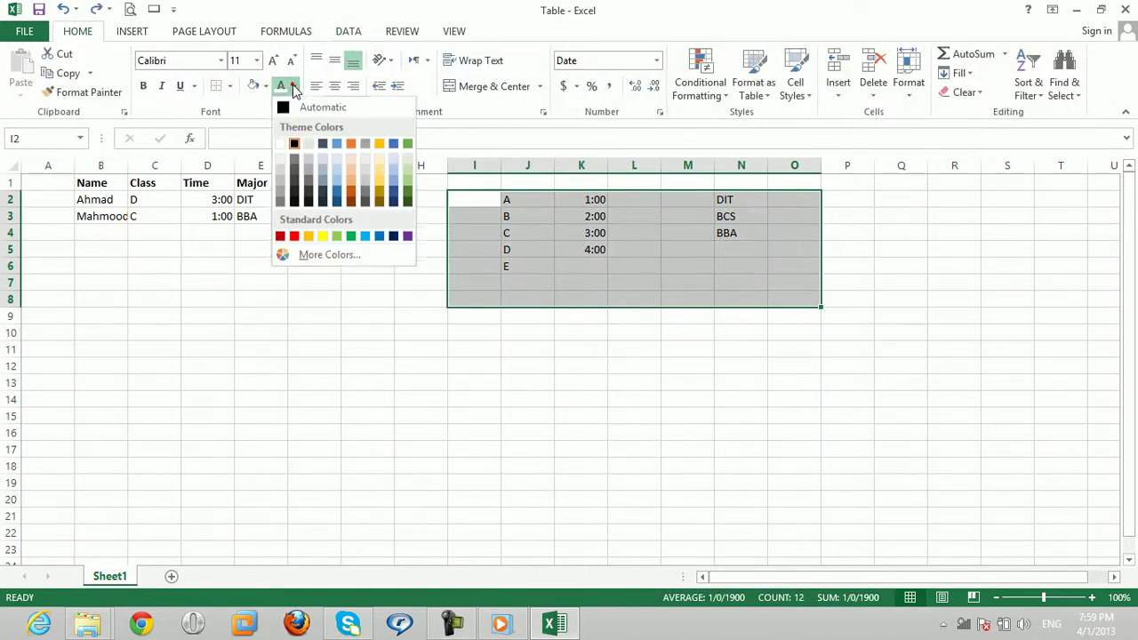
click(281, 139)
click(603, 269)
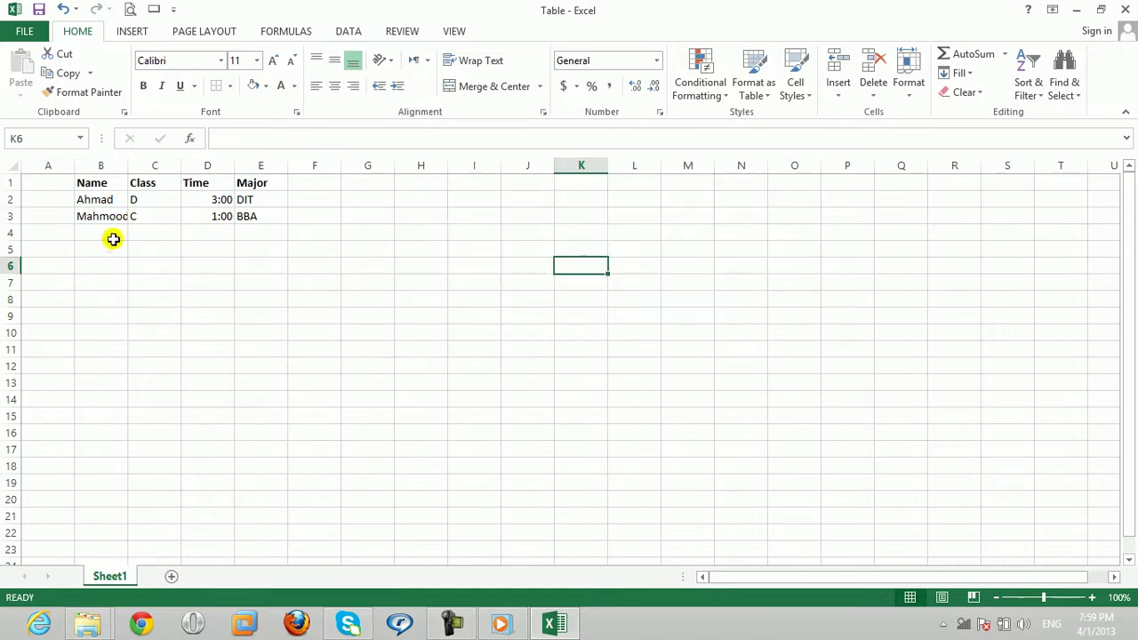
click(89, 231)
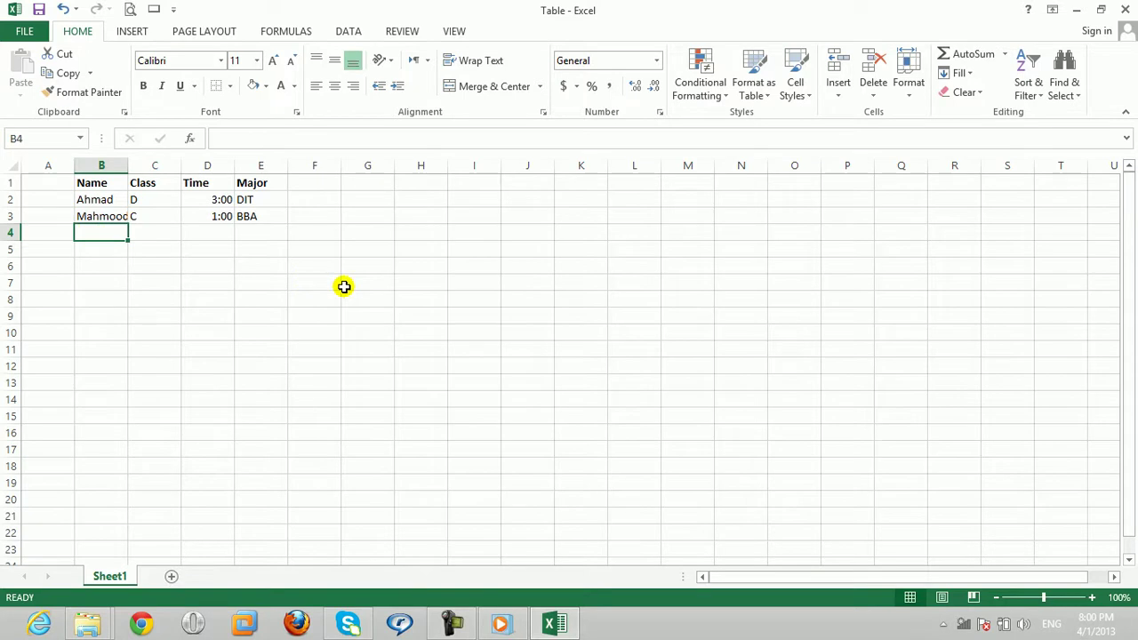
Step: Enter the third student's name in B4 with Class B, Time 4:00 and Major BCS
text(Ali)
key(Tab)
click(188, 235)
click(175, 253)
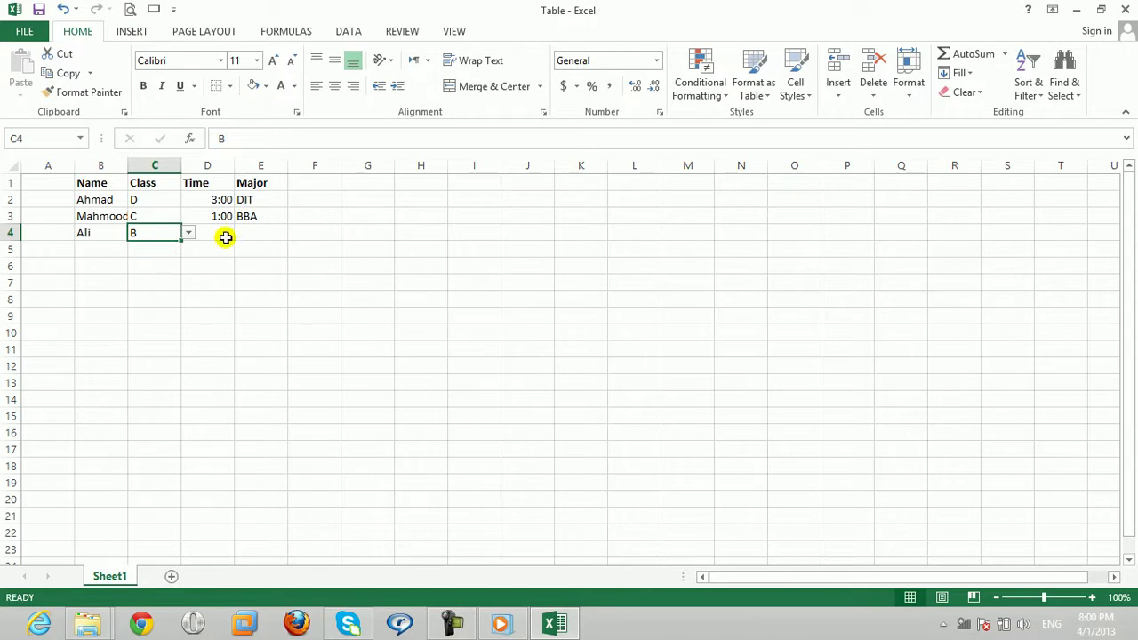
click(222, 237)
click(242, 233)
click(237, 246)
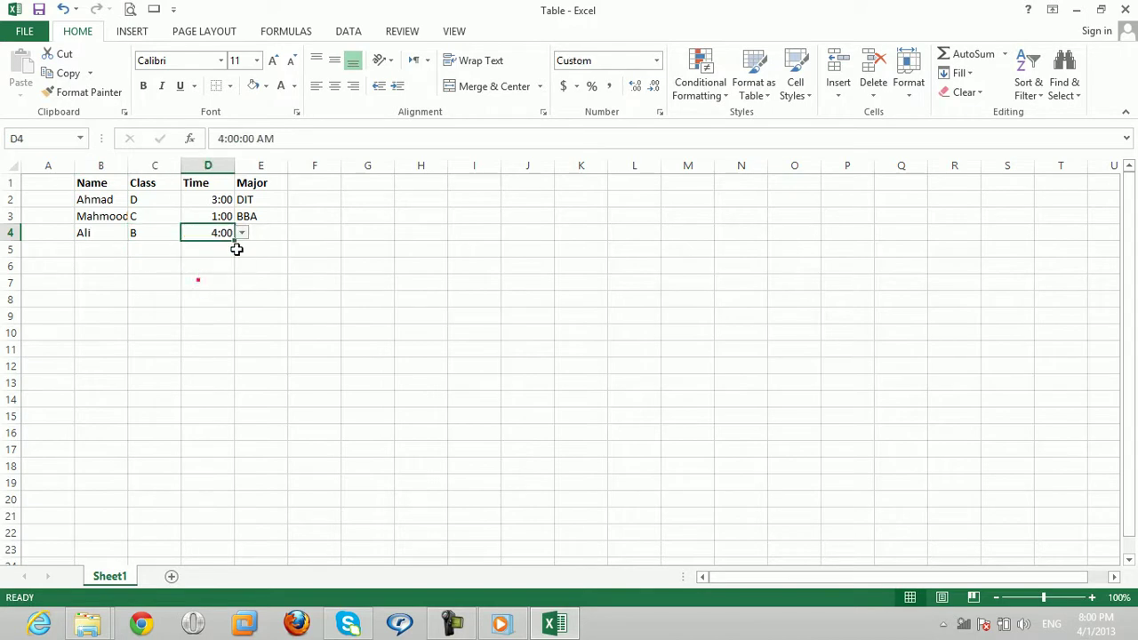
click(254, 233)
click(294, 232)
click(262, 257)
click(239, 284)
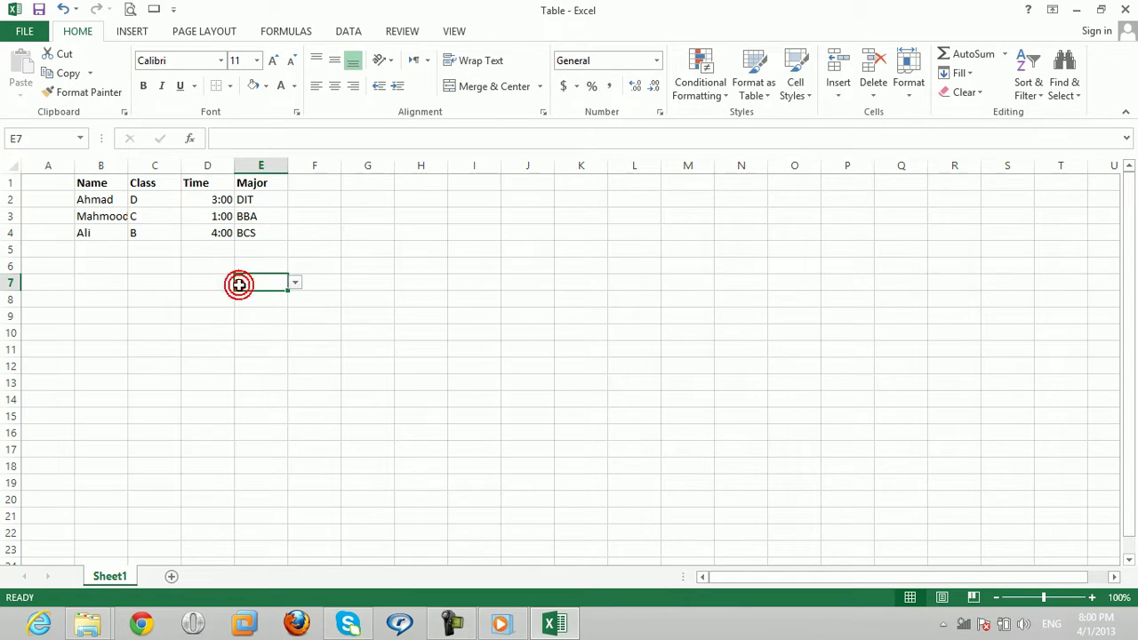
Step: Select H7, then check empty cells further down column E below the table
click(425, 278)
click(267, 331)
click(263, 350)
click(264, 365)
click(263, 383)
click(262, 401)
click(263, 417)
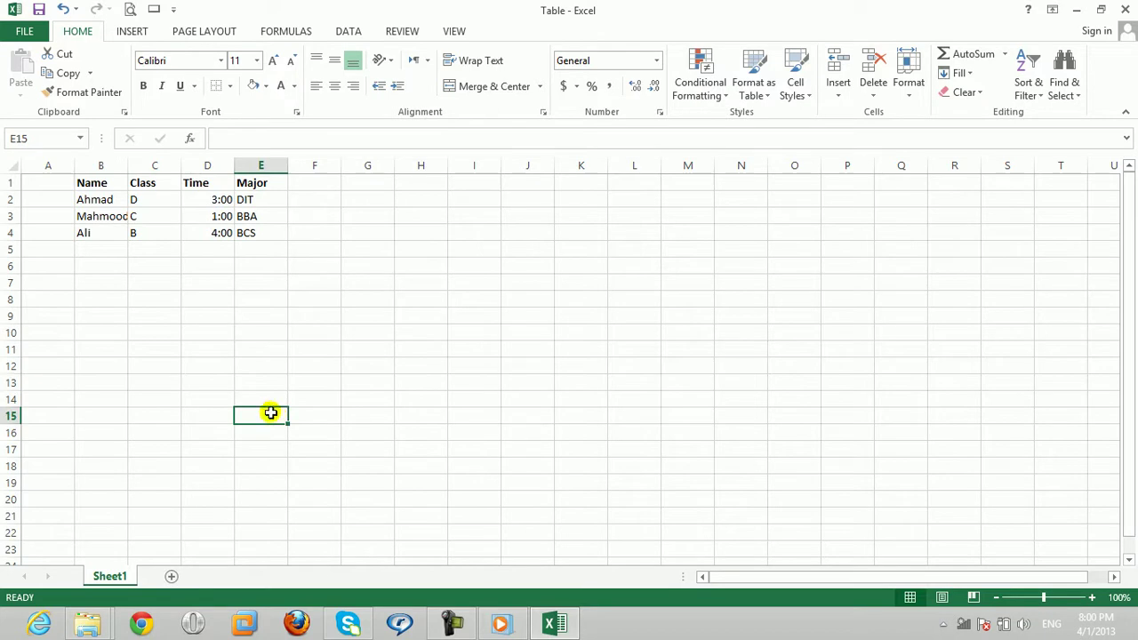
Step: Select cells E14, E15, I14 and empty cell M12 around the sheet
key(Up)
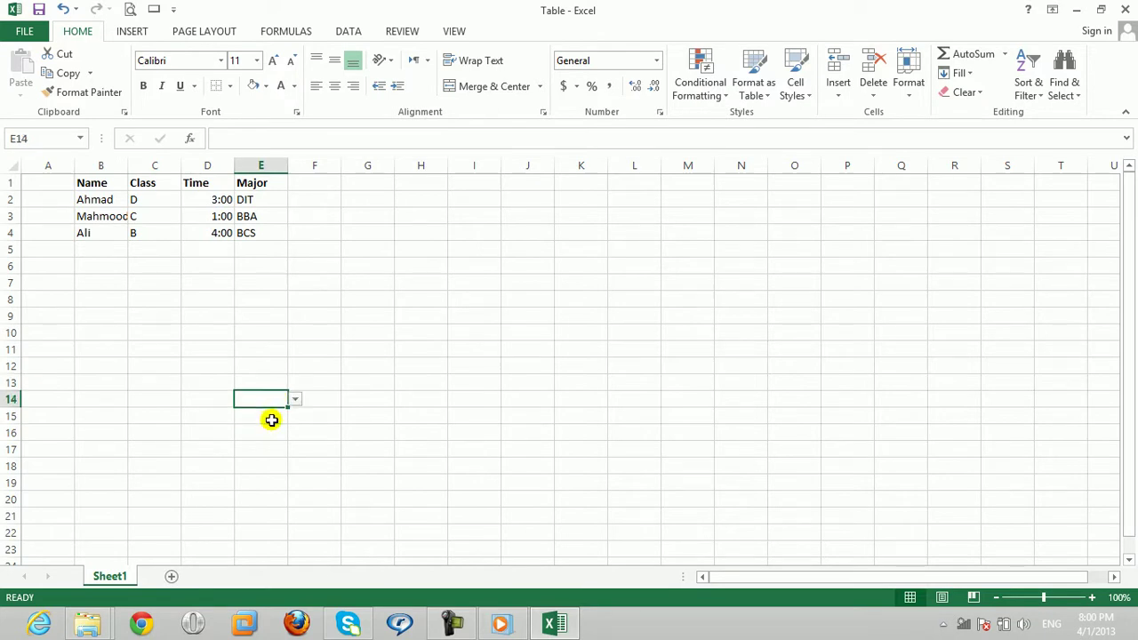
click(272, 419)
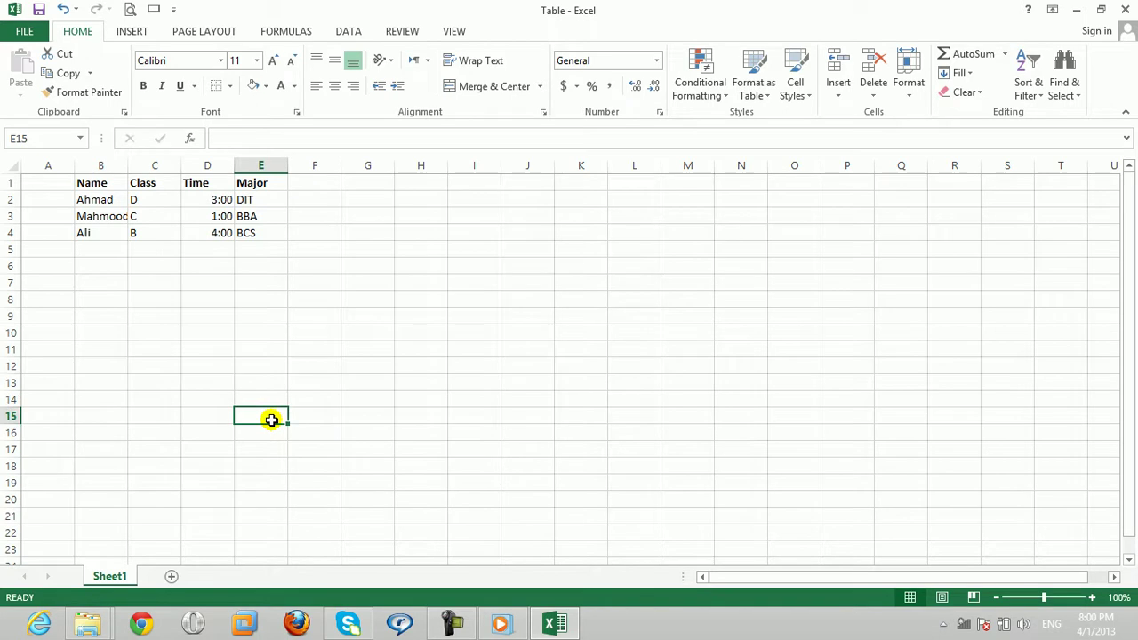
click(449, 394)
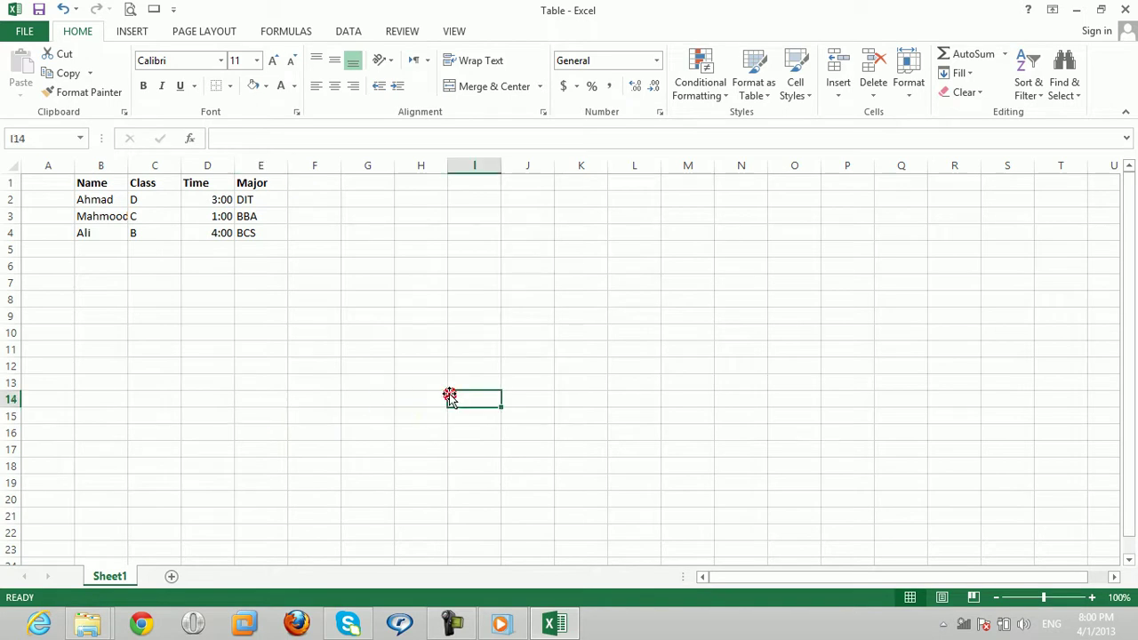
click(708, 369)
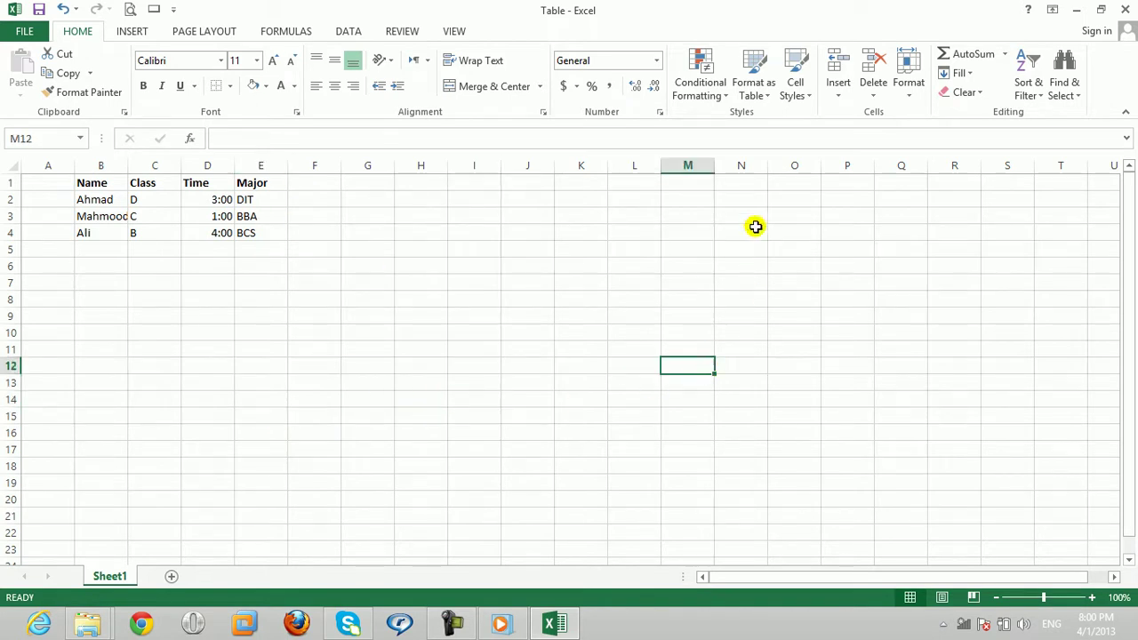
Step: View the Data Validation settings for M12, cancel without changes, then select E7 and G7
click(720, 96)
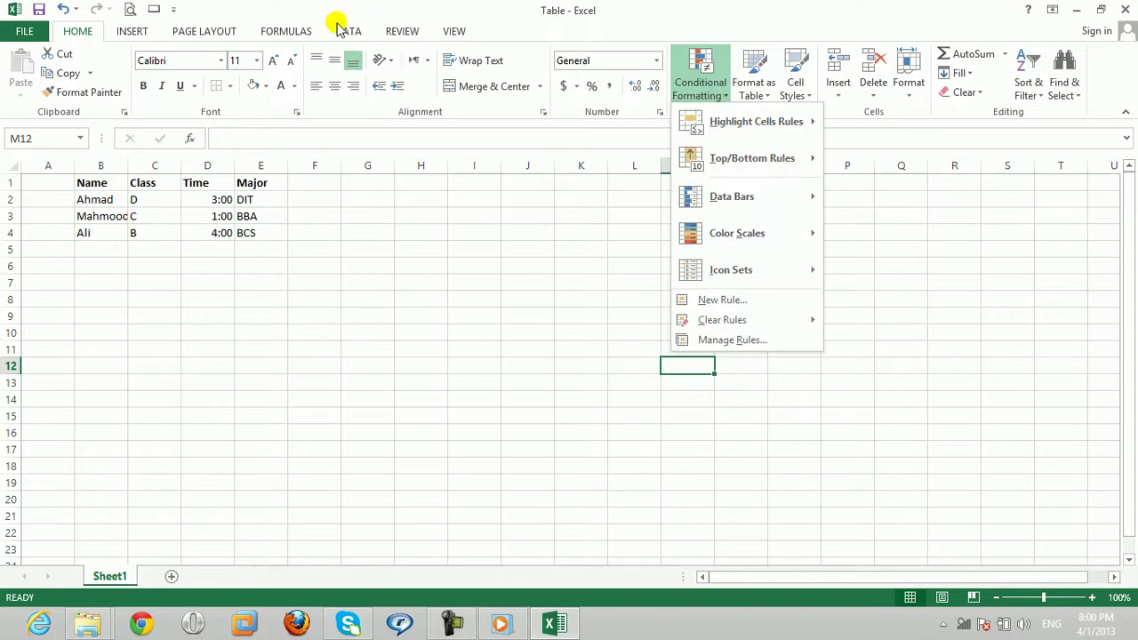
click(347, 31)
click(705, 93)
click(720, 114)
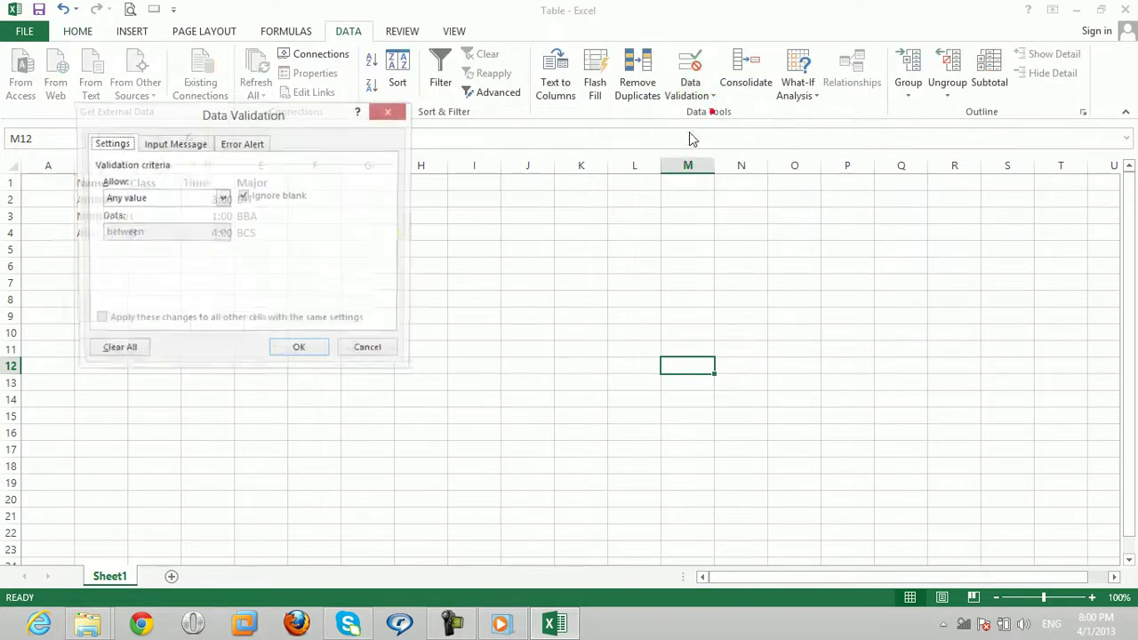
click(373, 352)
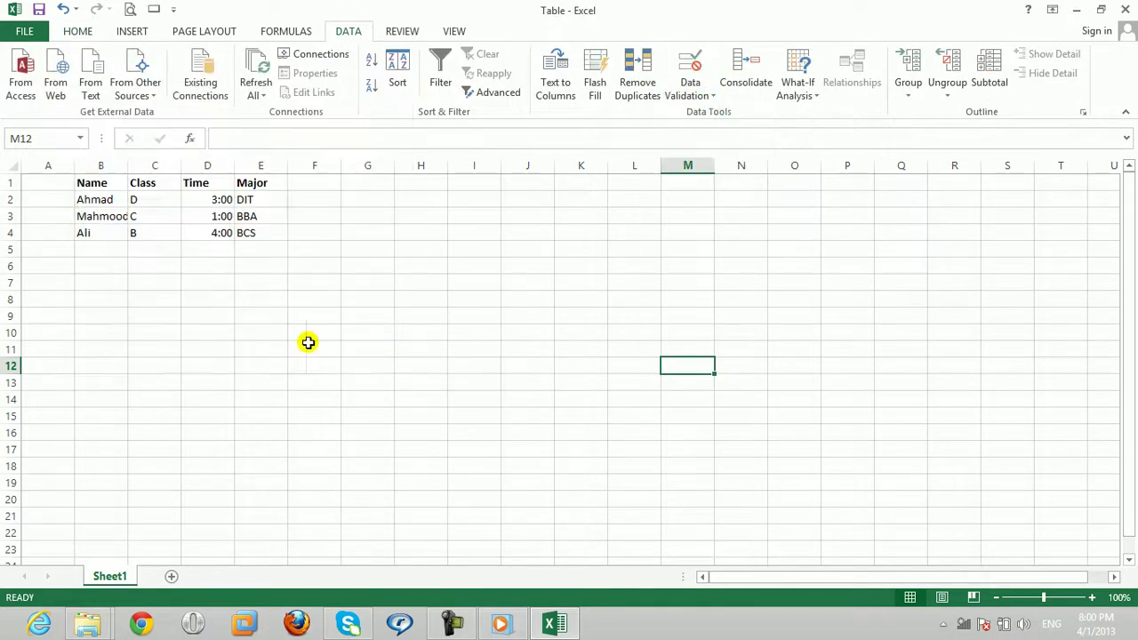
click(235, 280)
click(364, 279)
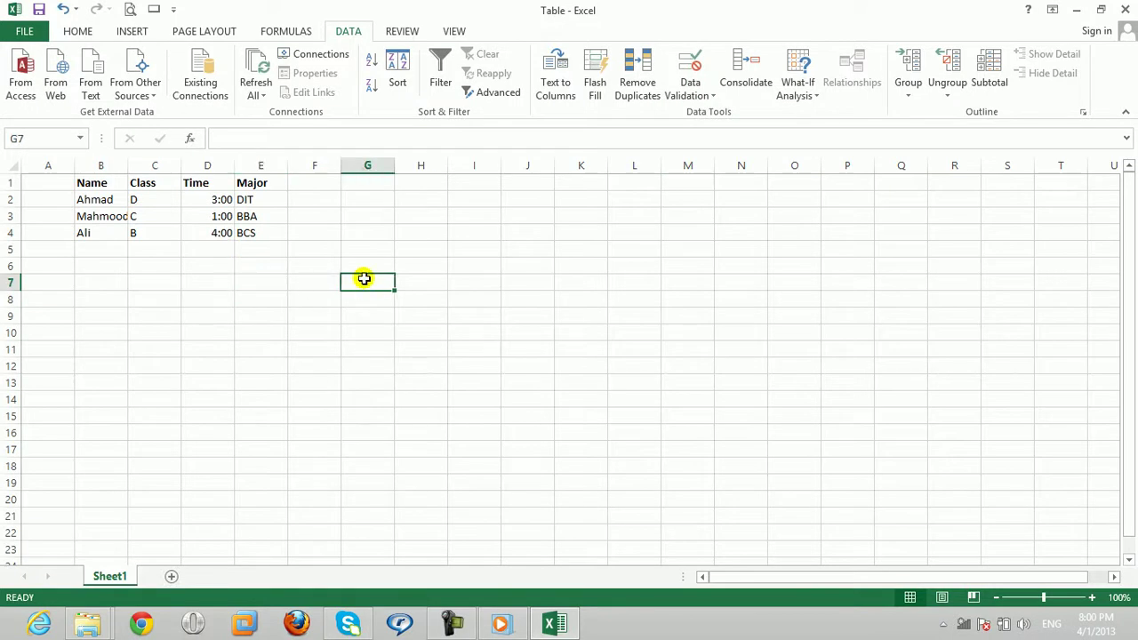